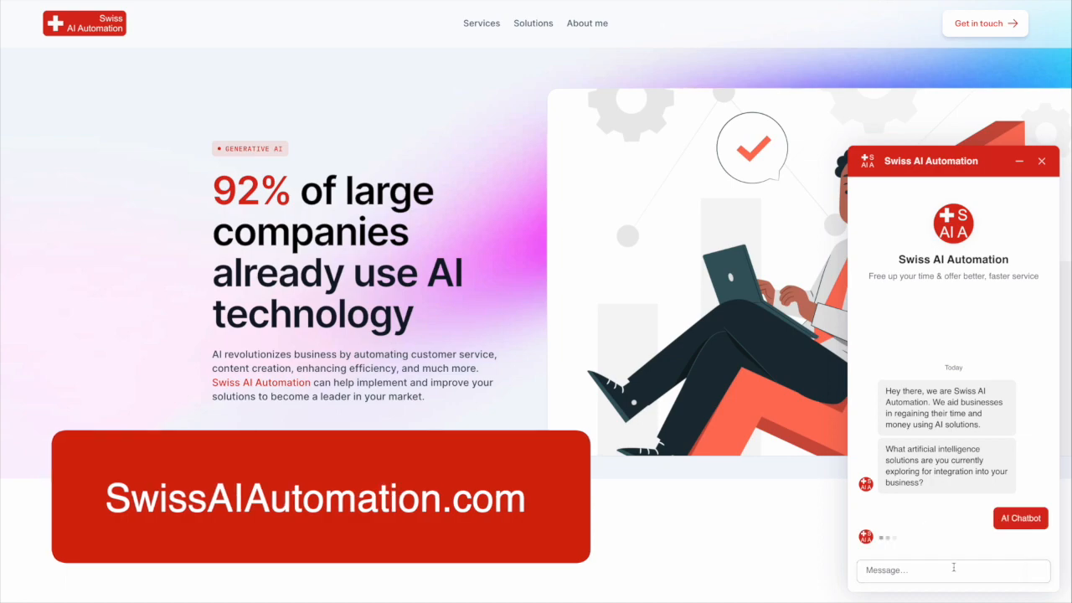
- Reply to the Swiss AI Automation chatbot by sending your full name
left_click(953, 569)
key("Return")
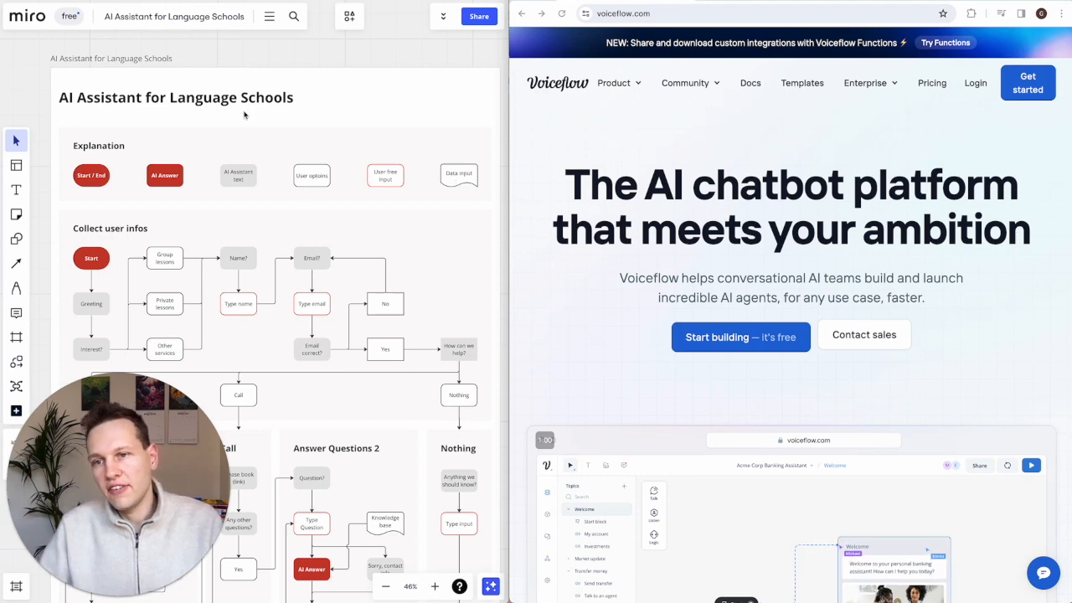
scroll(298, 315, "down", 10)
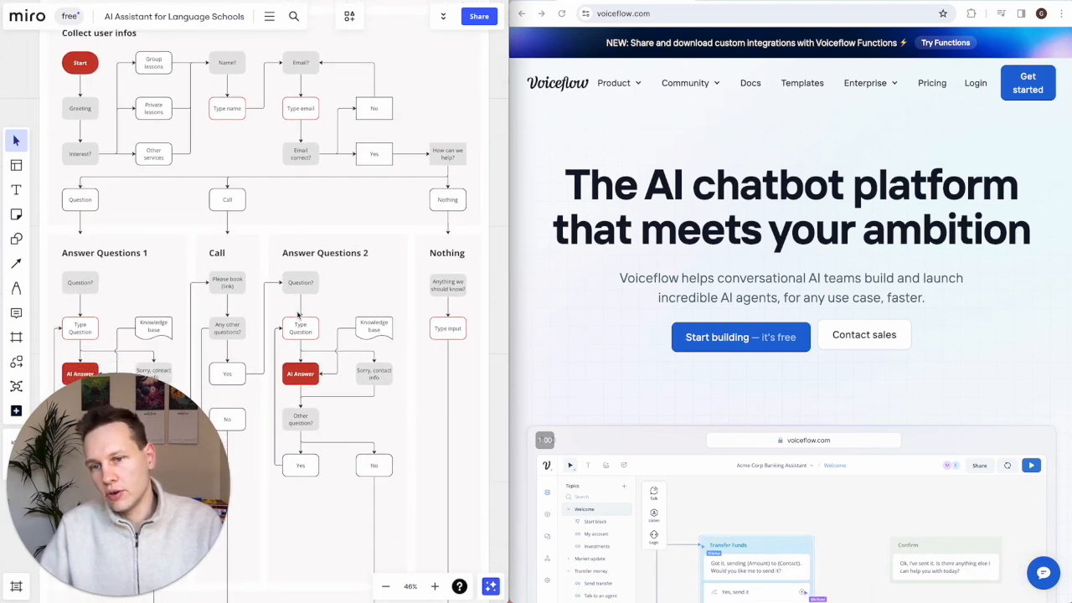
scroll(298, 315, "up", 10)
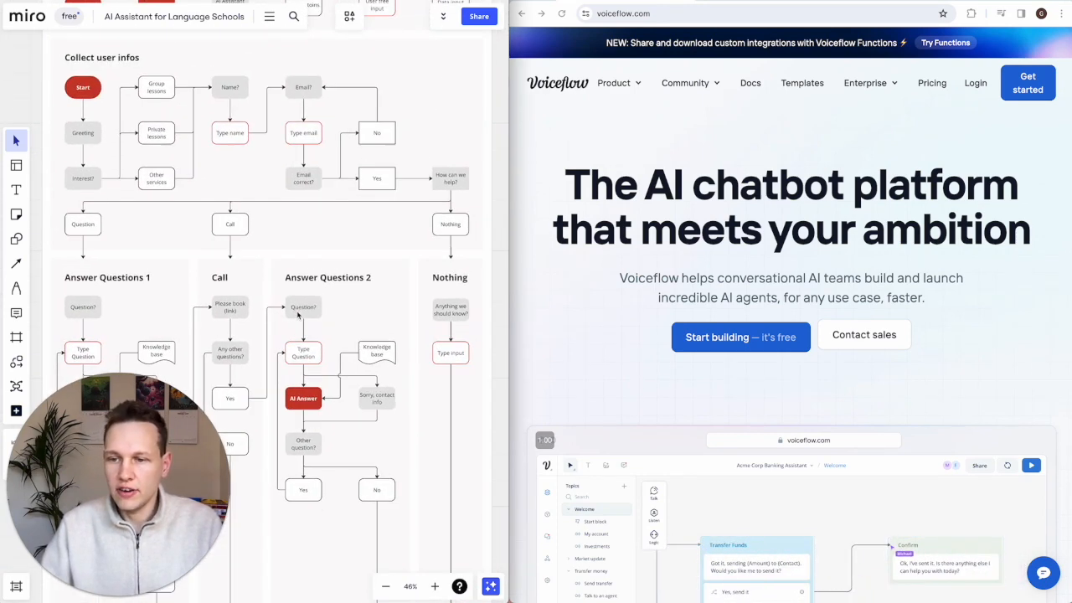
scroll(298, 315, "up", 2)
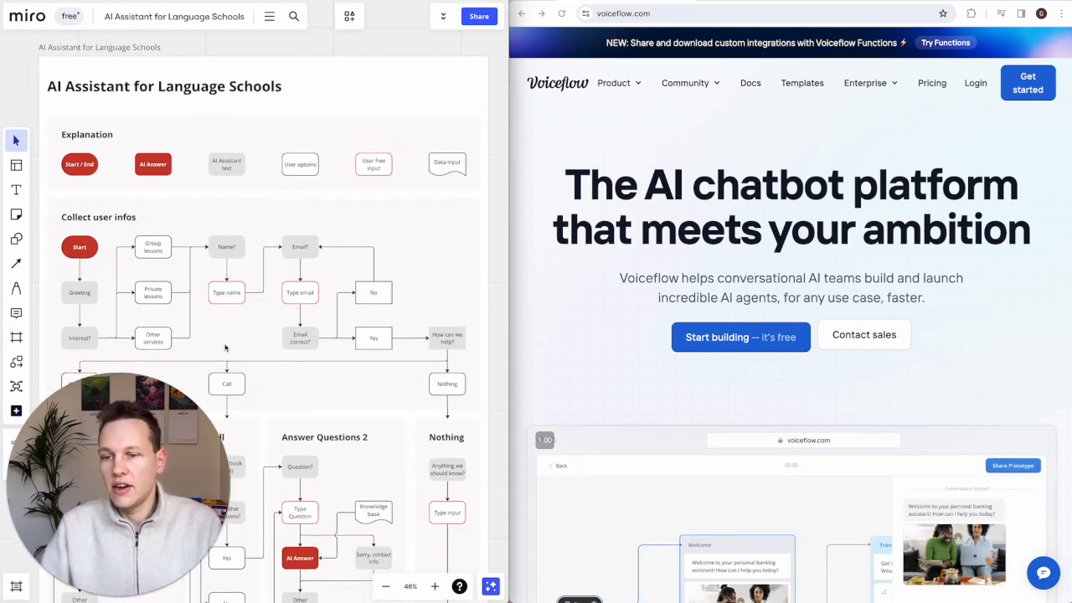
left_click(783, 144)
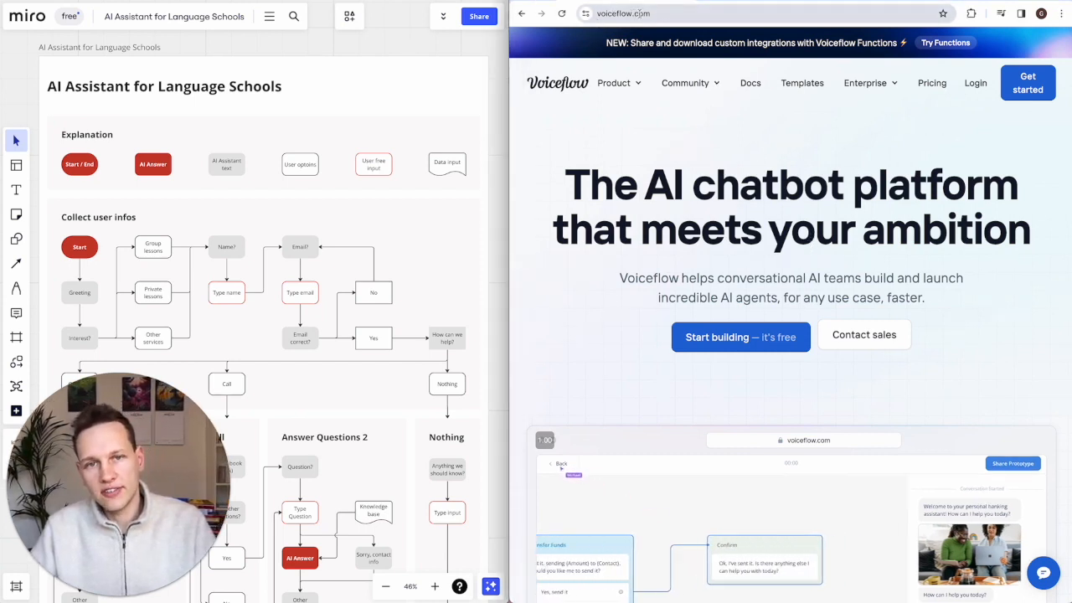
- Scroll the Voiceflow homepage down to the customer logos and 'Build chatbots that scale' section
mouse_move(685, 83)
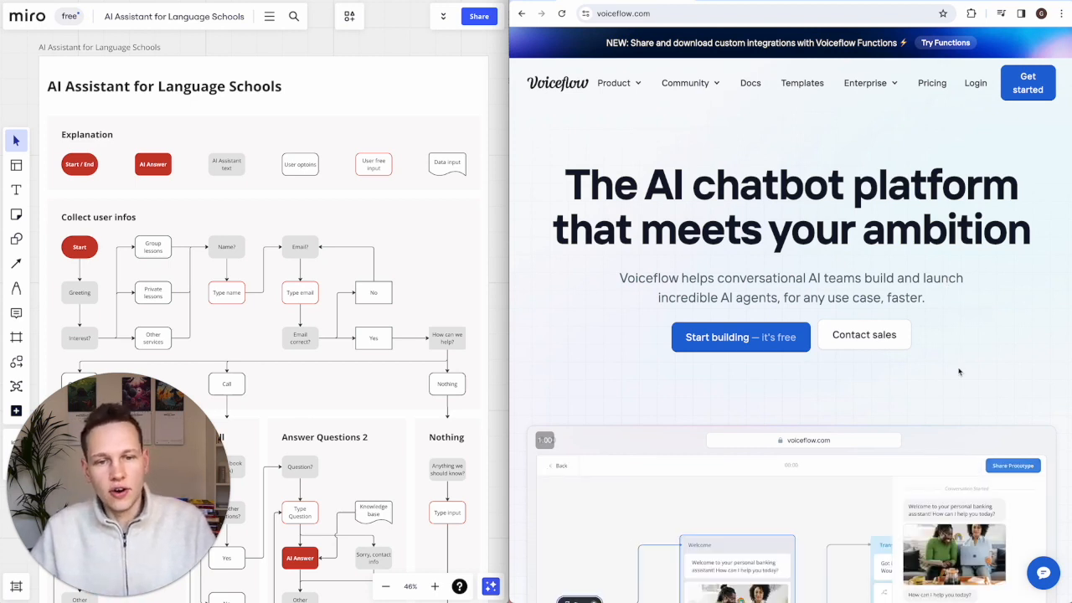
scroll(959, 372, "down", 3)
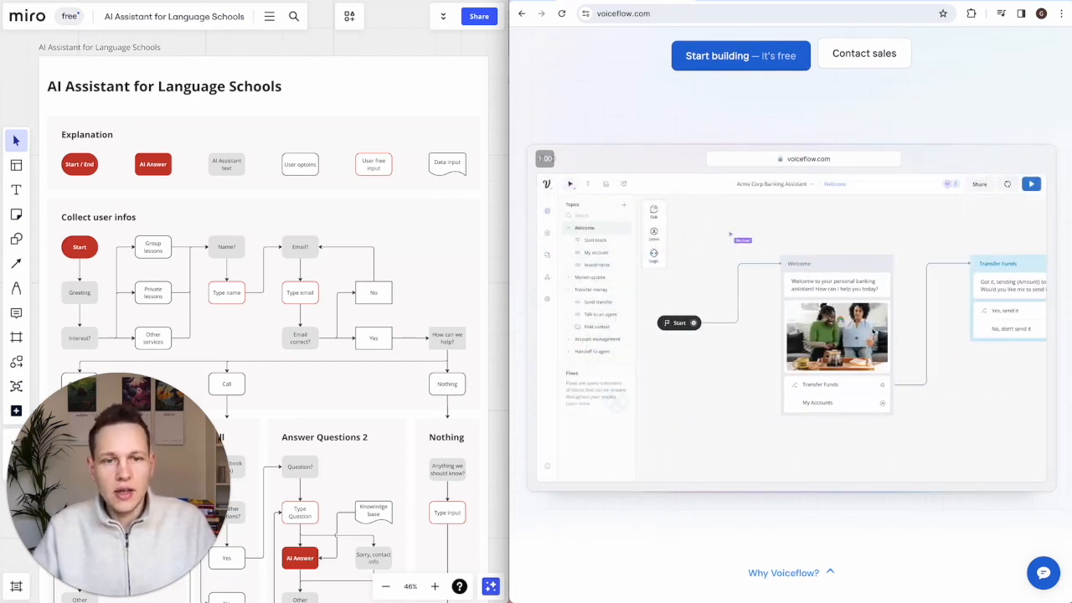
left_click(298, 274)
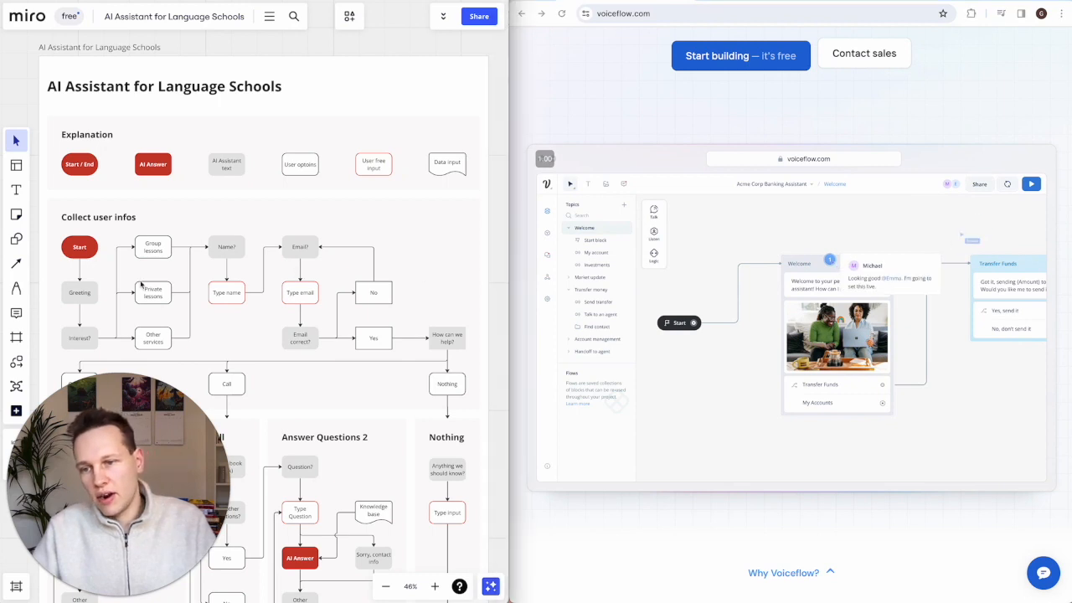
left_click(947, 363)
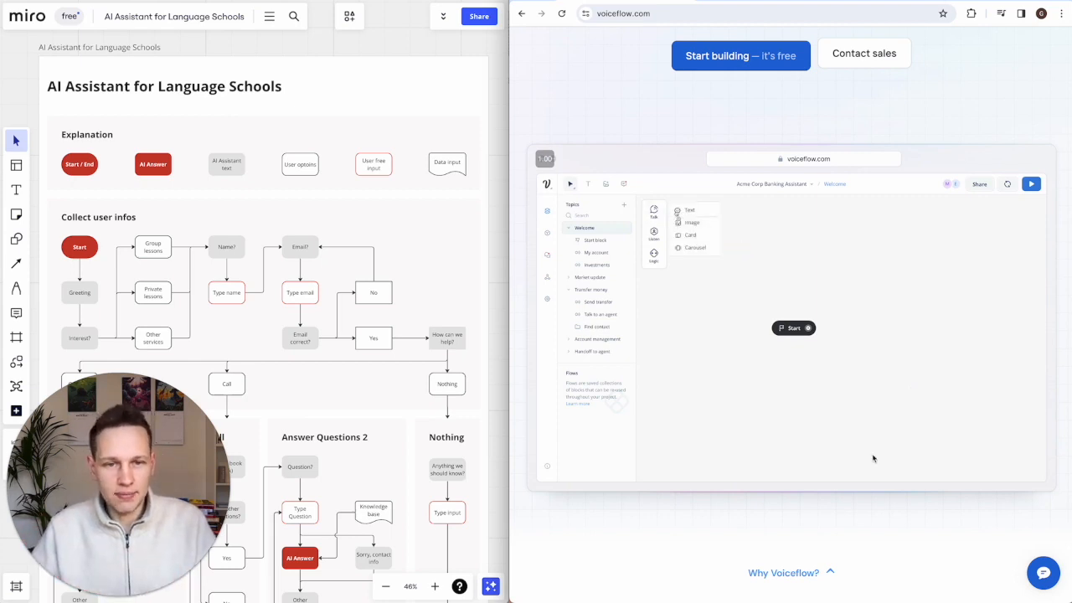
scroll(873, 458, "down", 5)
- Scroll through the homepage feature sections down to Simple APIs, then back up to the hero
scroll(873, 458, "down", 1)
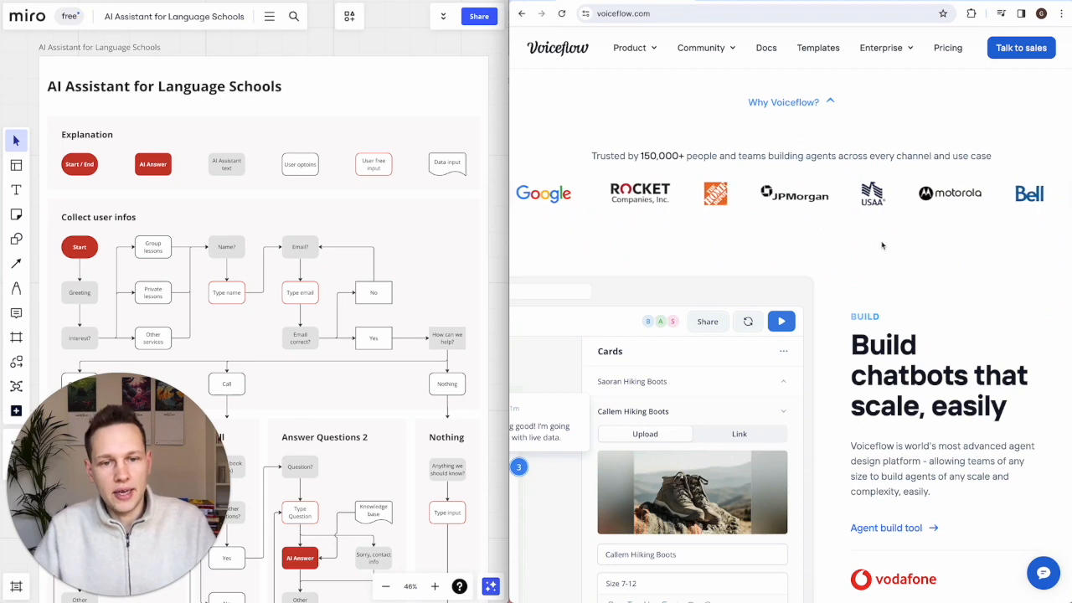
scroll(882, 245, "down", 3)
scroll(894, 393, "down", 2)
scroll(894, 393, "down", 5)
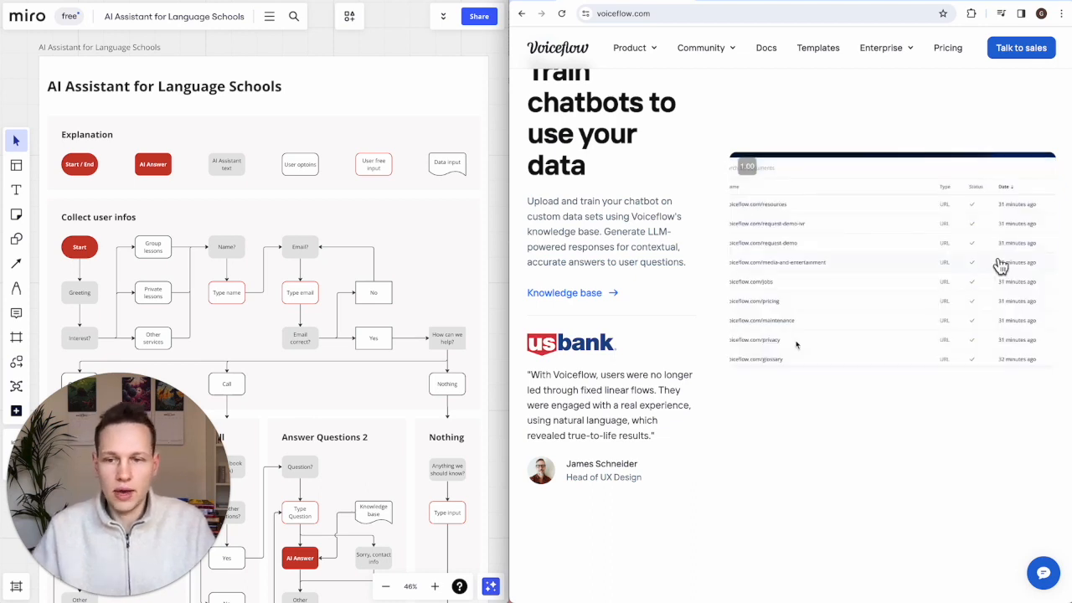
scroll(797, 344, "down", 5)
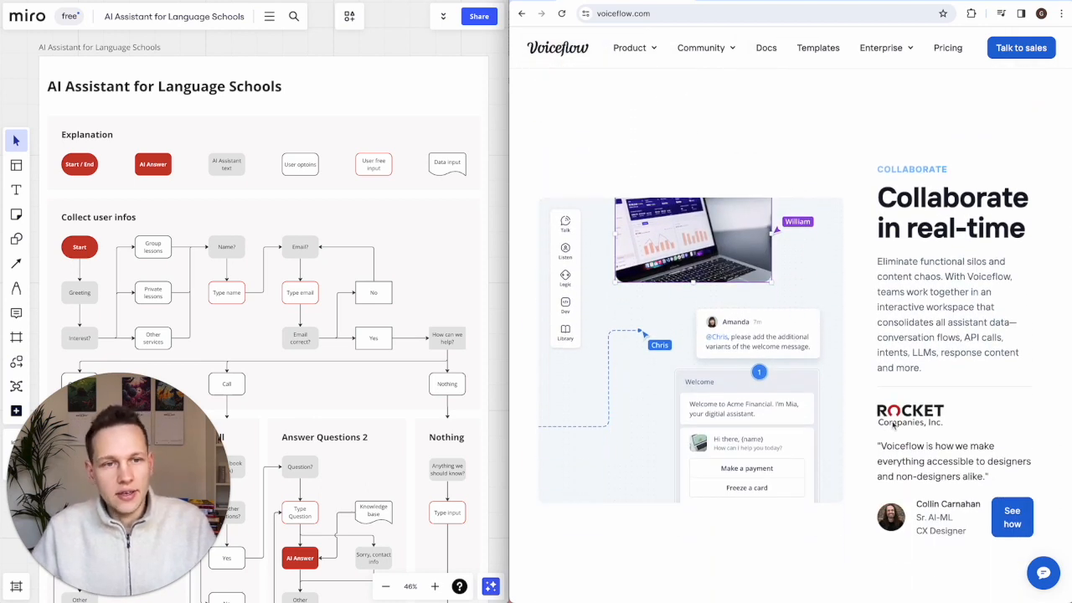
scroll(893, 426, "down", 2)
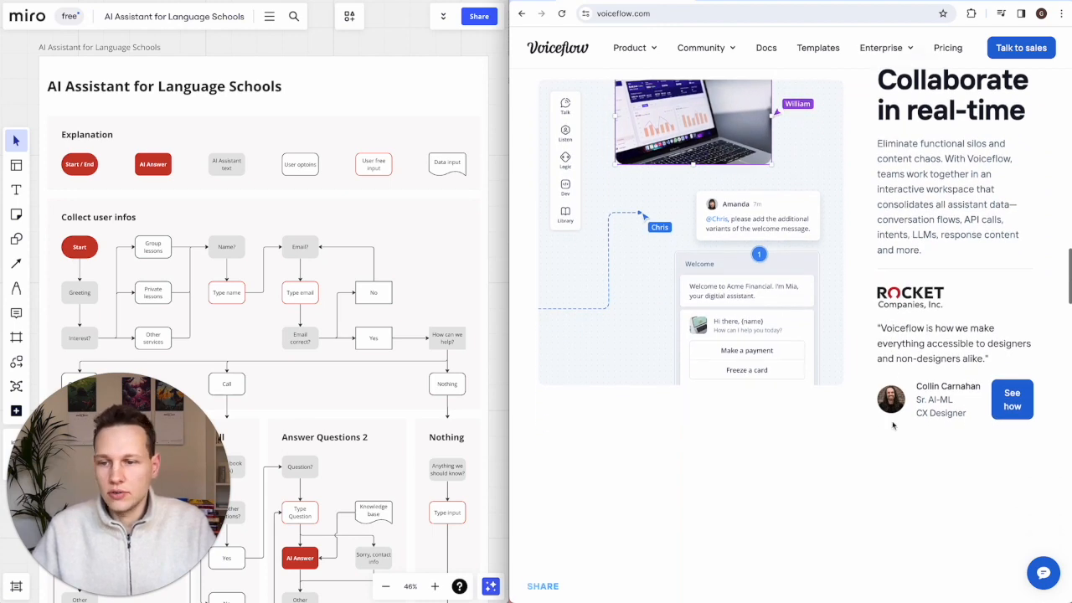
scroll(893, 425, "down", 2)
scroll(892, 426, "down", 3)
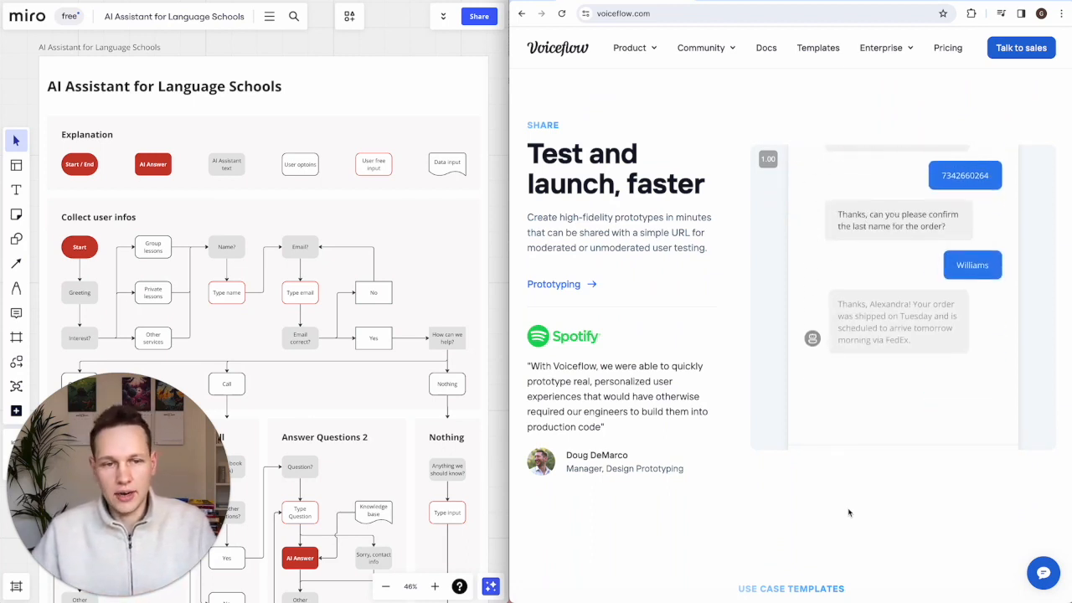
scroll(849, 512, "down", 1)
scroll(848, 513, "down", 10)
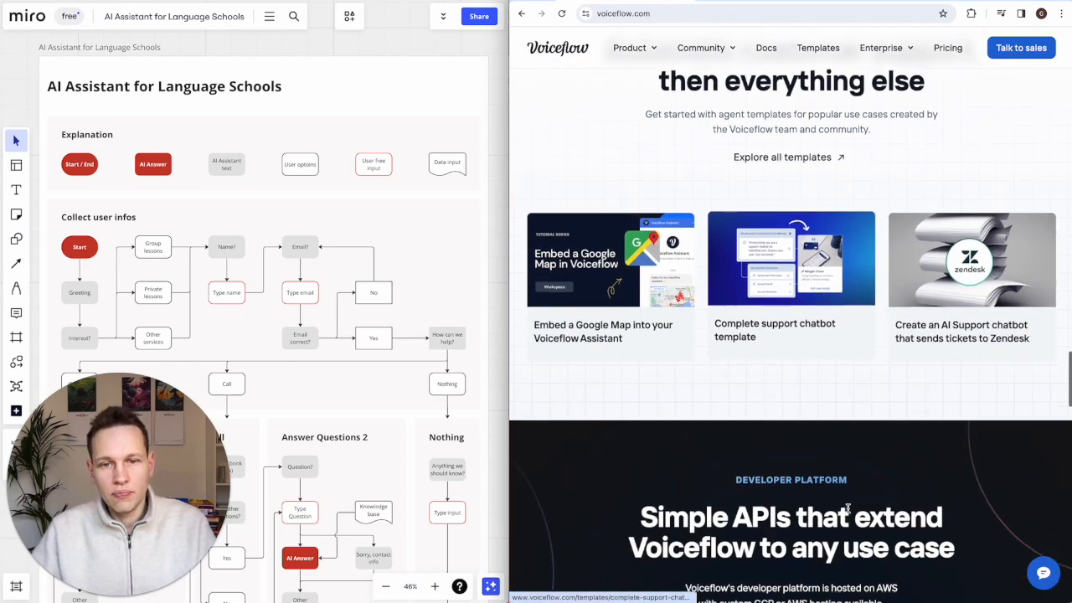
scroll(848, 508, "down", 3)
scroll(849, 511, "up", 15)
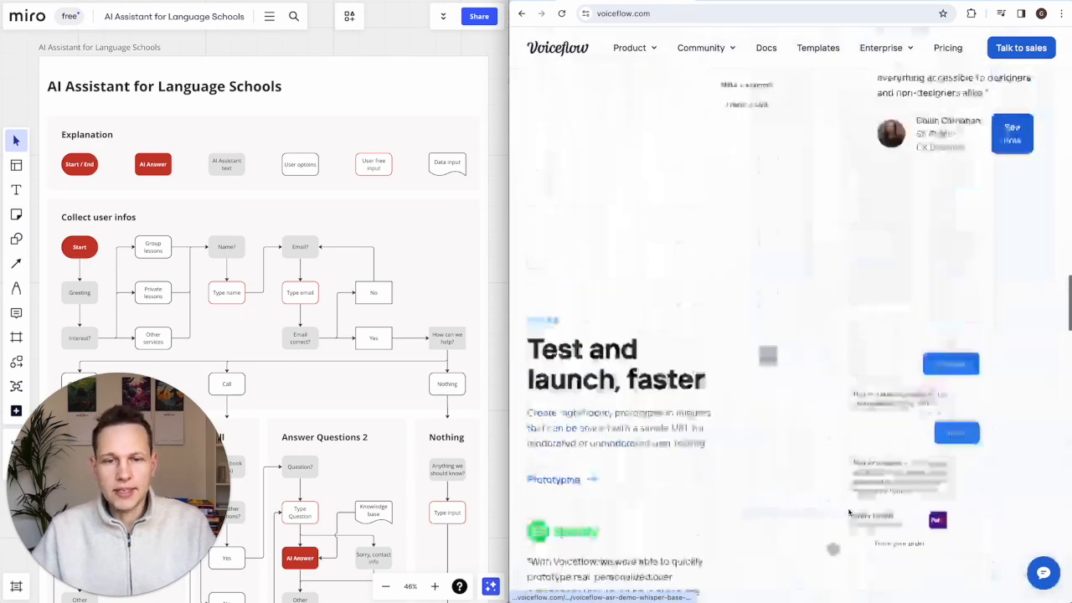
scroll(848, 513, "up", 3)
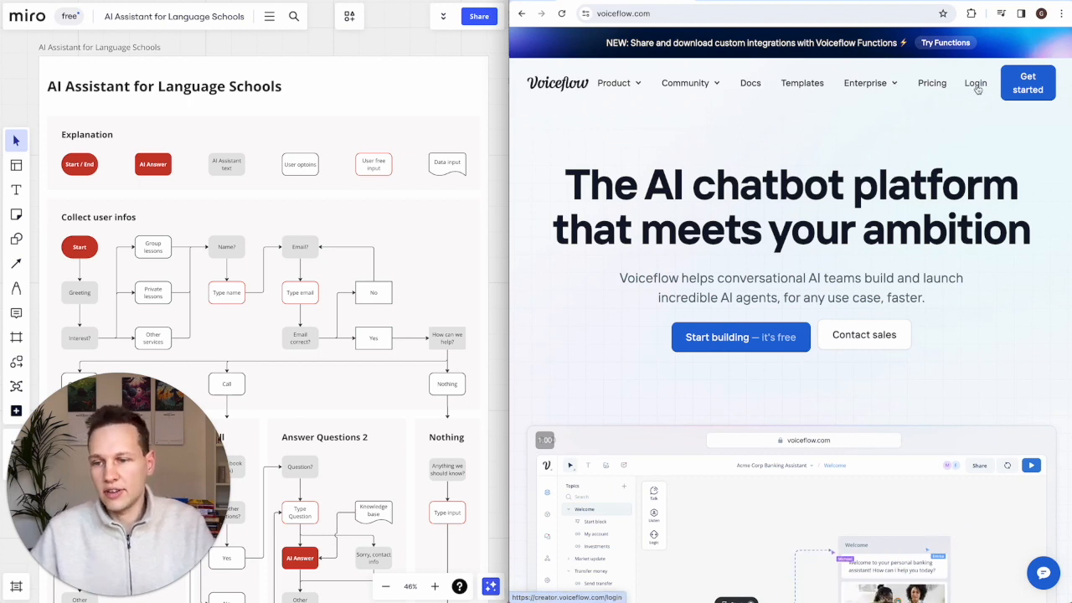
- Go to the Voiceflow login page from the top navigation's Login link
left_click(976, 84)
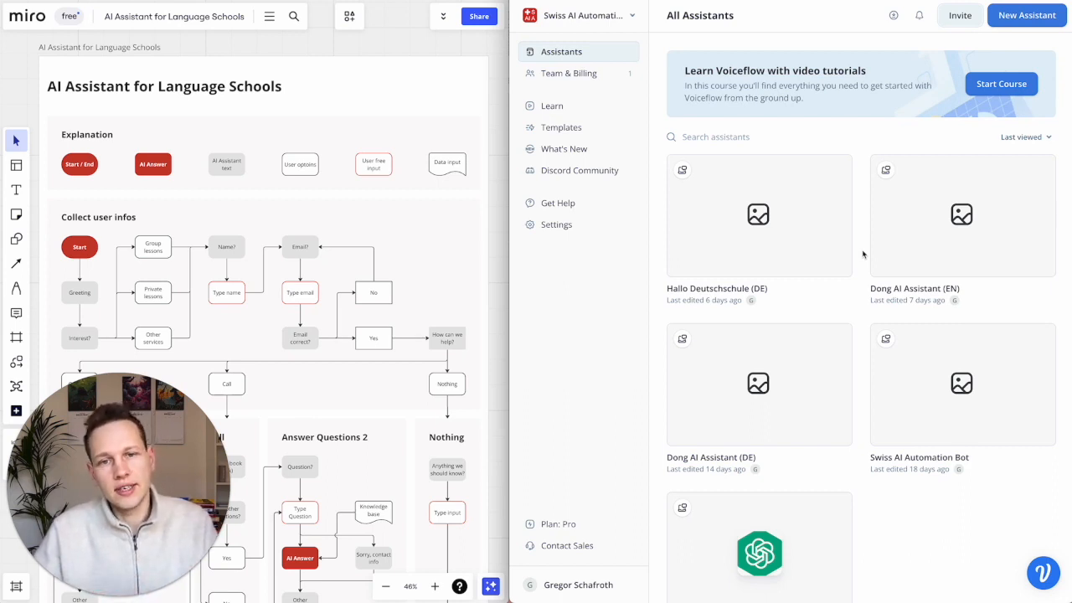
- Create a new assistant 'AI Assistant for Language Schools' with Chat modality and English (en-US) language
left_click(1022, 19)
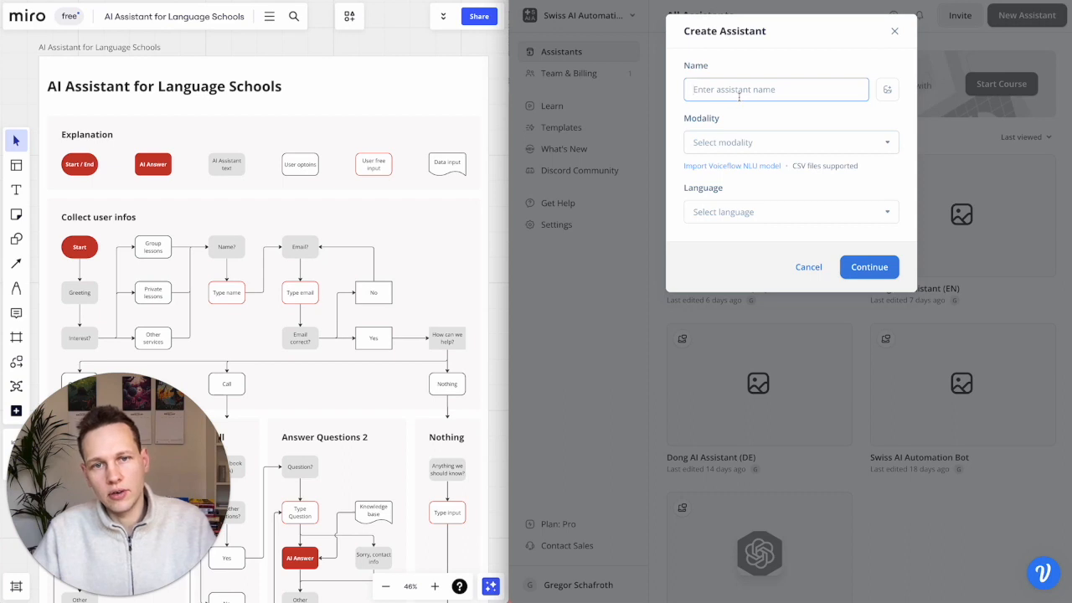
type("A")
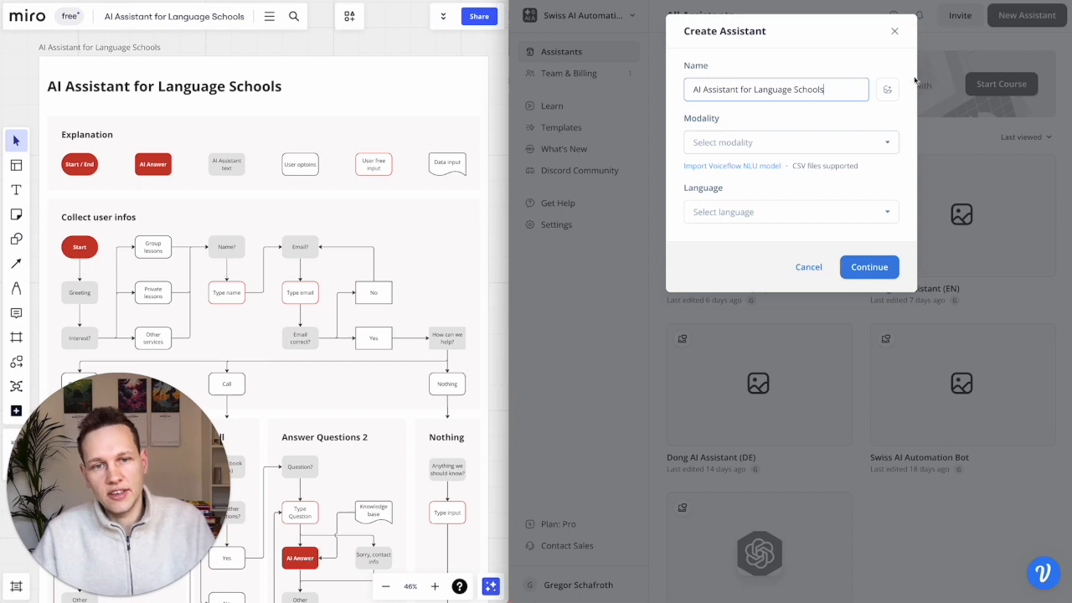
left_click(888, 148)
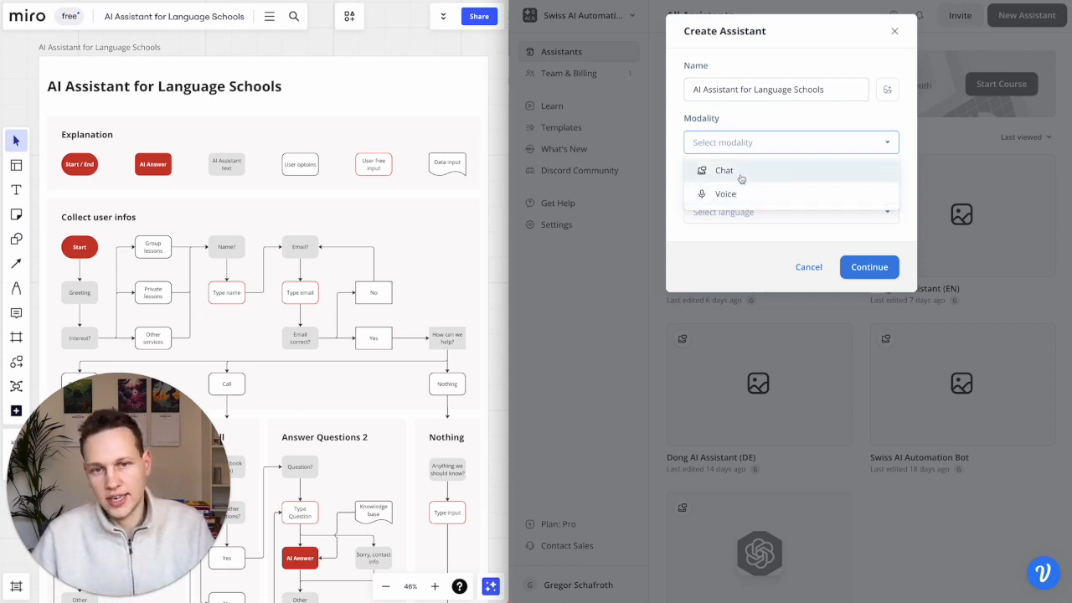
left_click(741, 173)
left_click(766, 212)
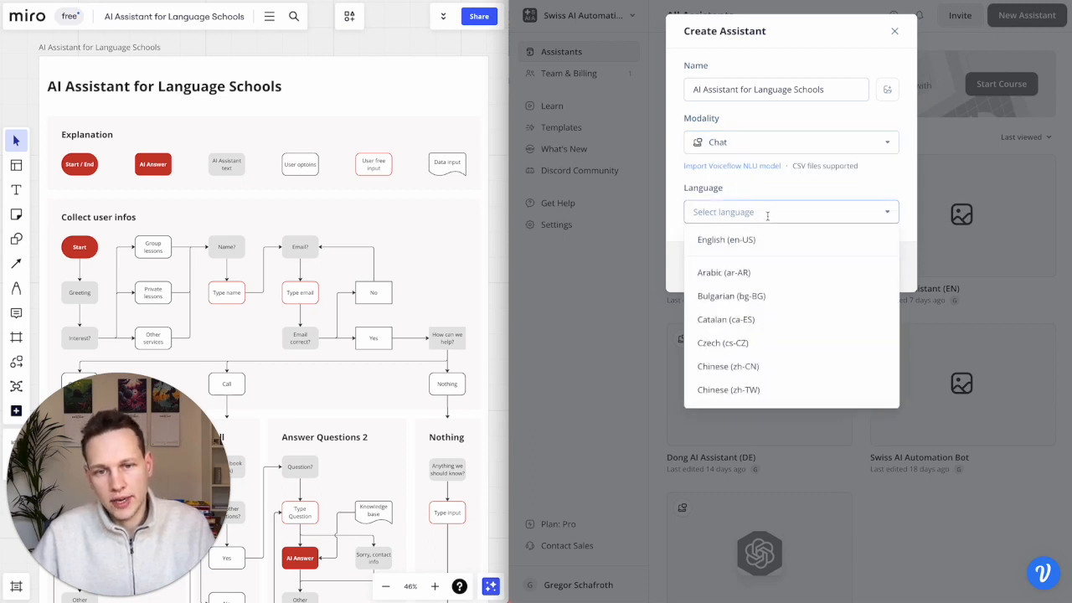
scroll(758, 301, "down", 4)
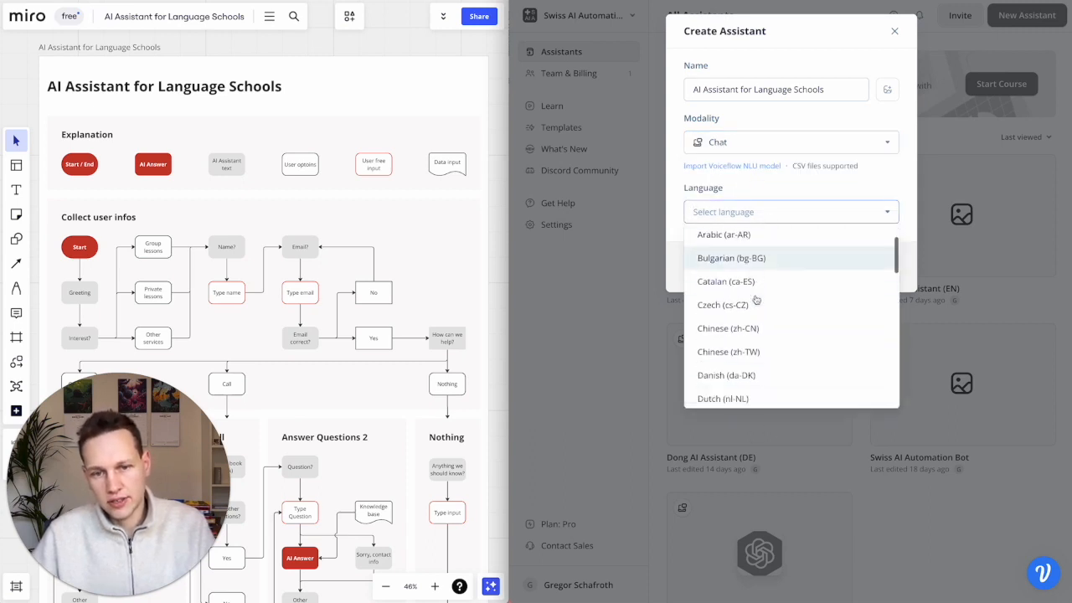
scroll(753, 310, "up", 4)
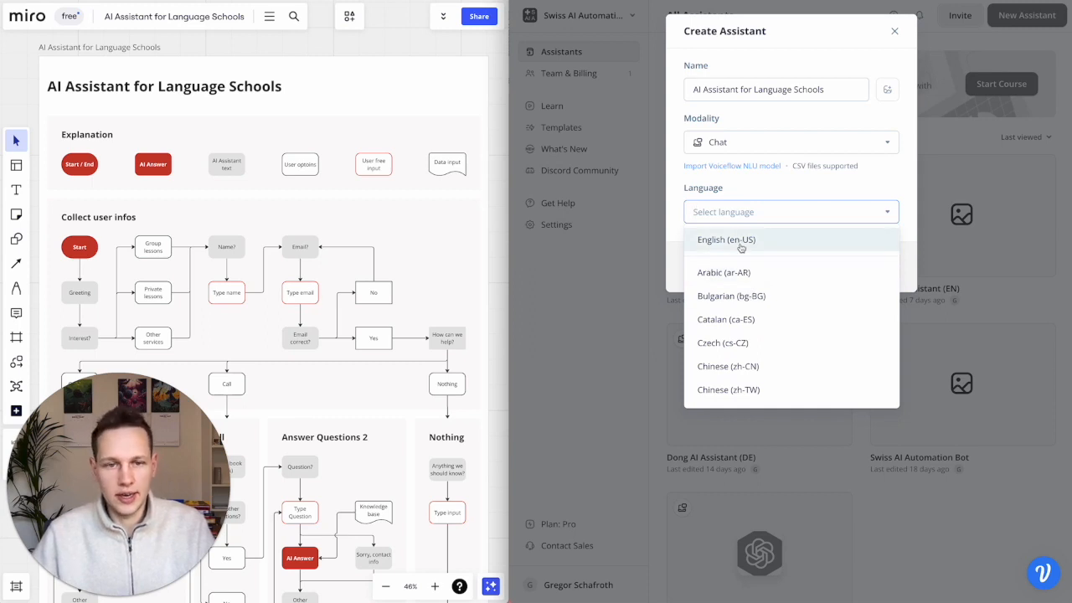
left_click(741, 243)
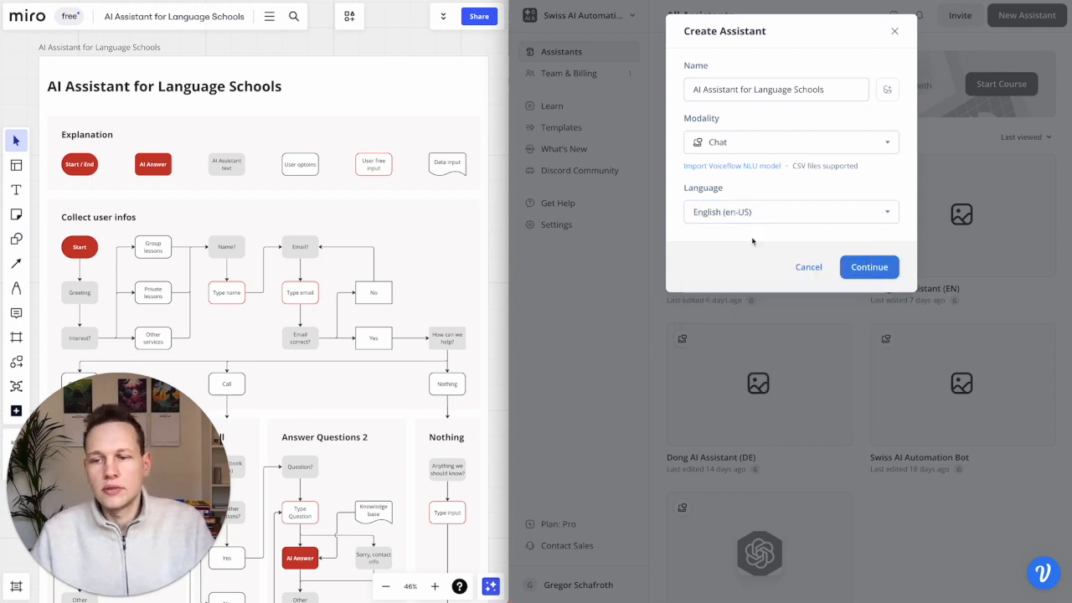
left_click(865, 268)
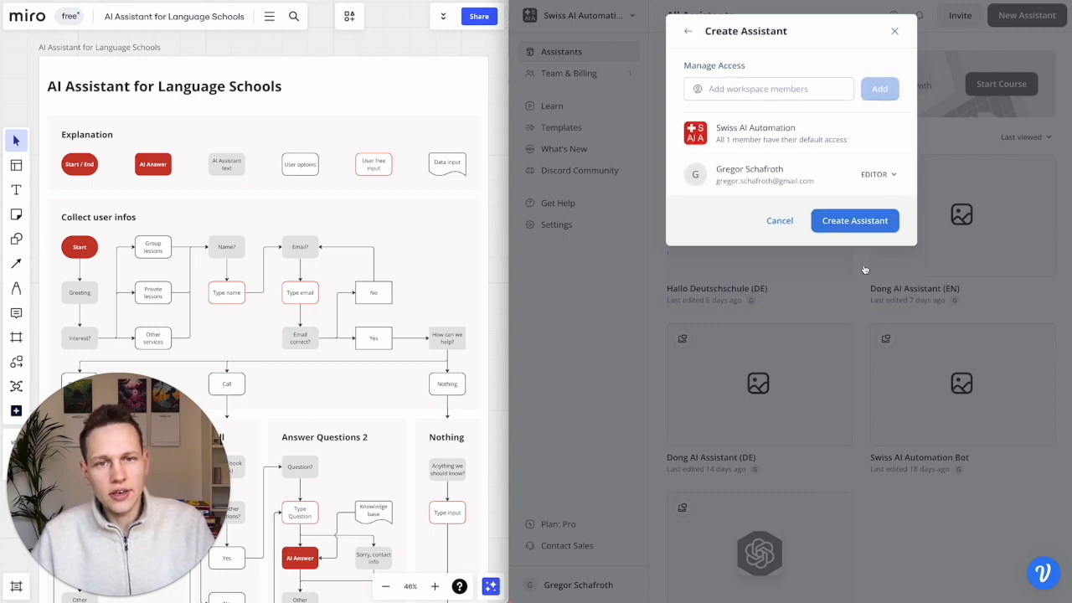
- Finish creating the assistant with default access and box-select all template blocks on the canvas
left_click(863, 223)
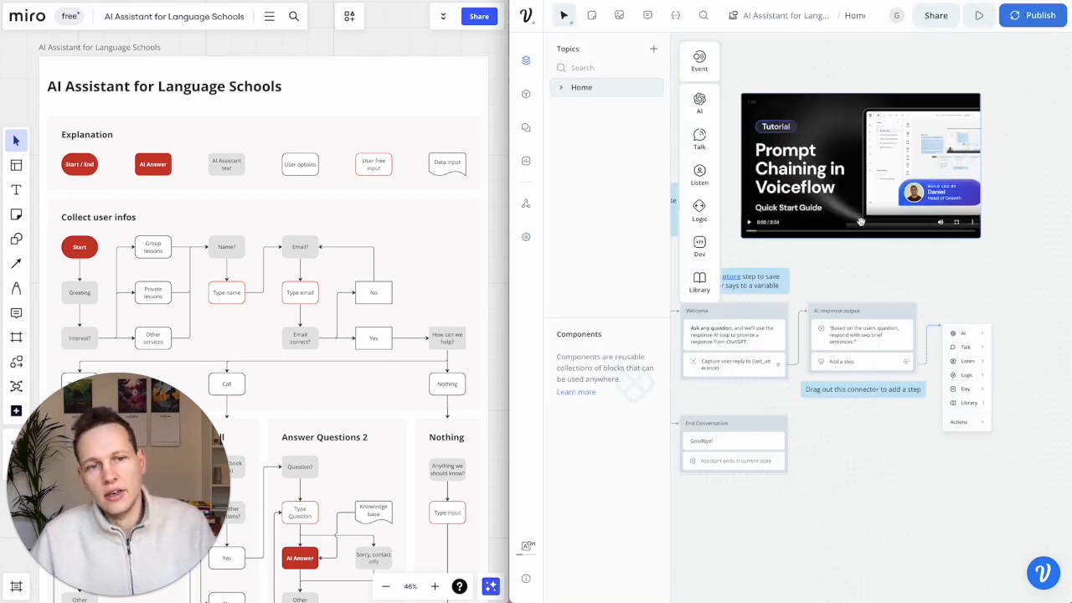
scroll(907, 361, "left", 1)
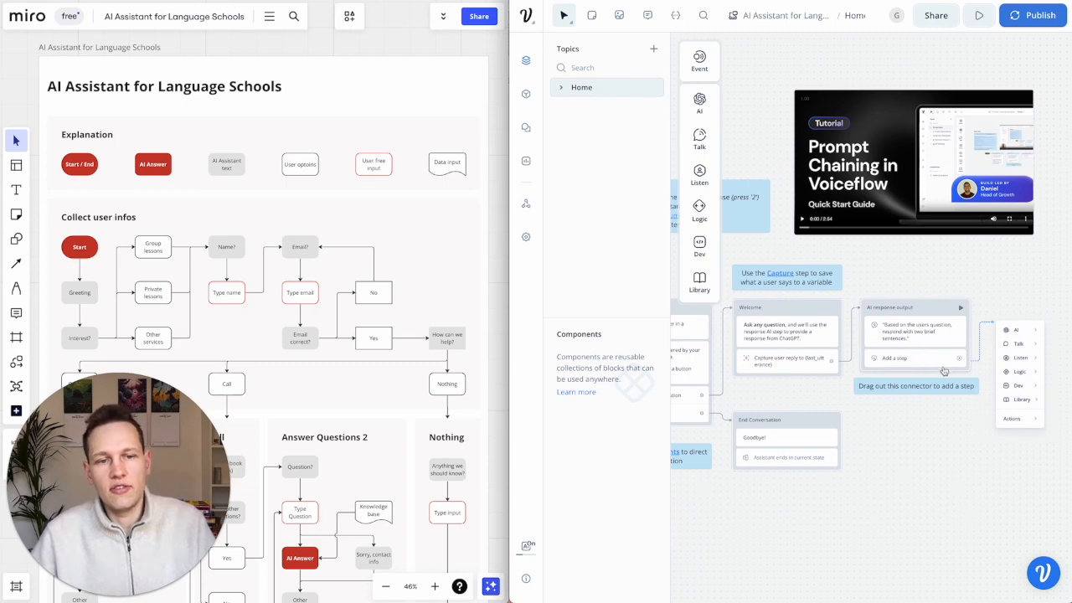
scroll(825, 403, "down", 5)
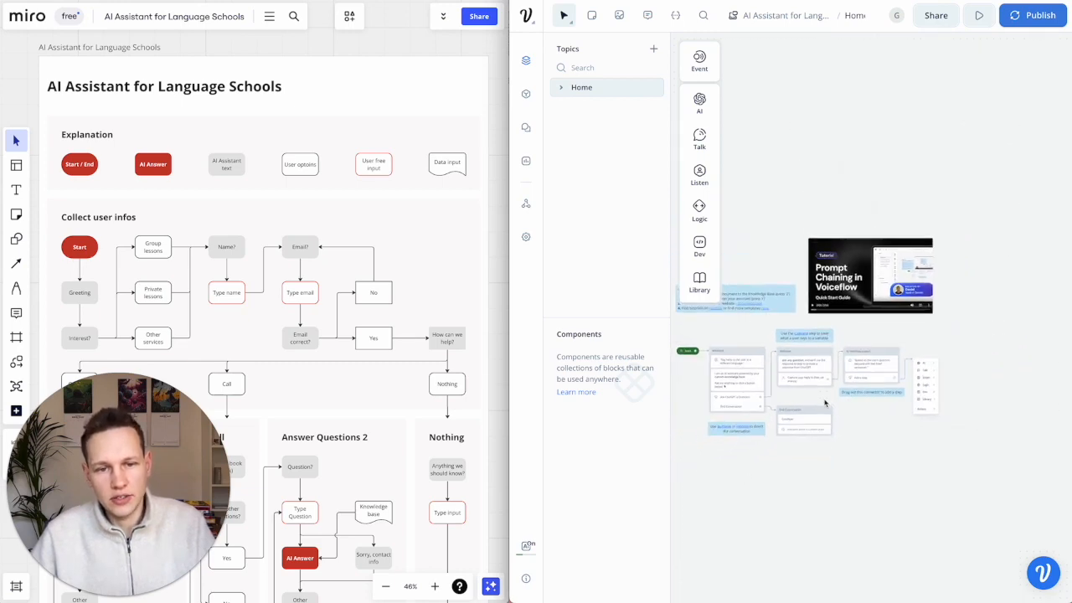
scroll(789, 379, "left", 1)
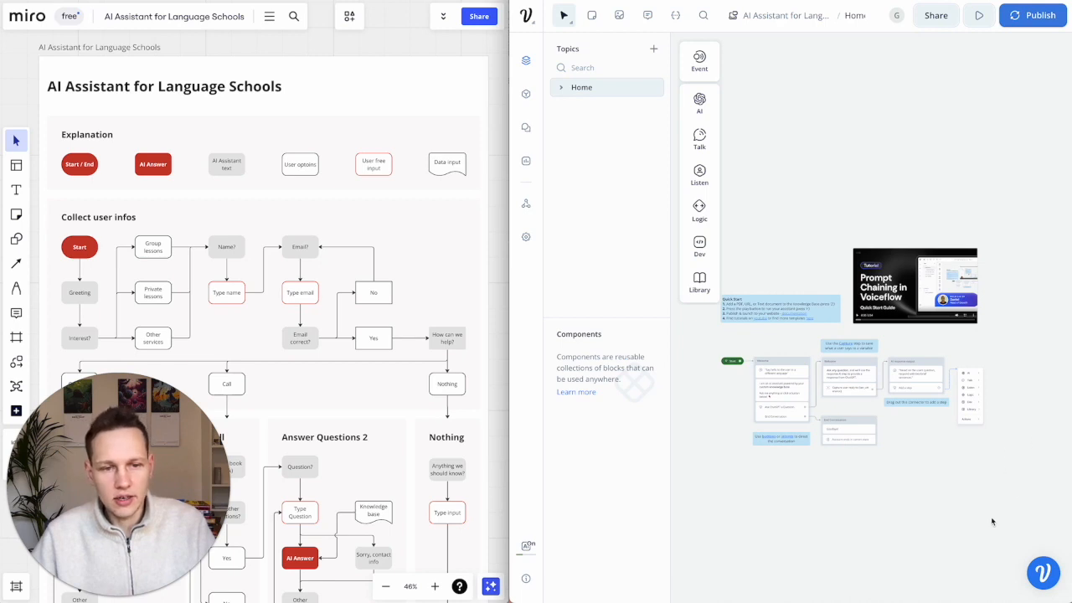
left_click_drag(1008, 520, 774, 265)
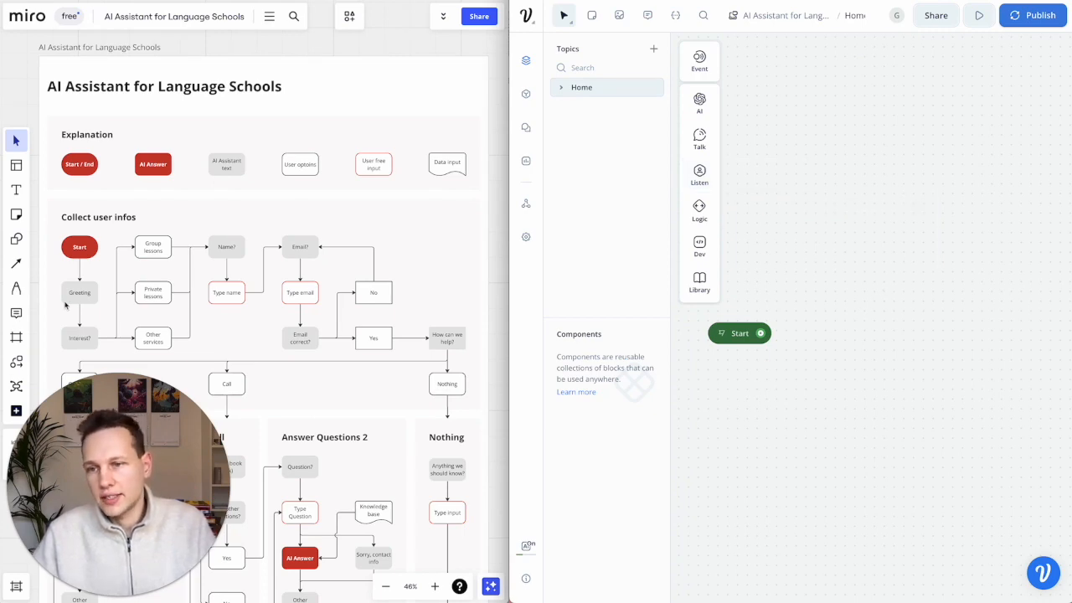
- Zoom the Miro board in on the Collect user infos section of the flowchart
scroll(47, 310, "up", 5)
scroll(116, 305, "up", 1)
scroll(117, 306, "left", 1)
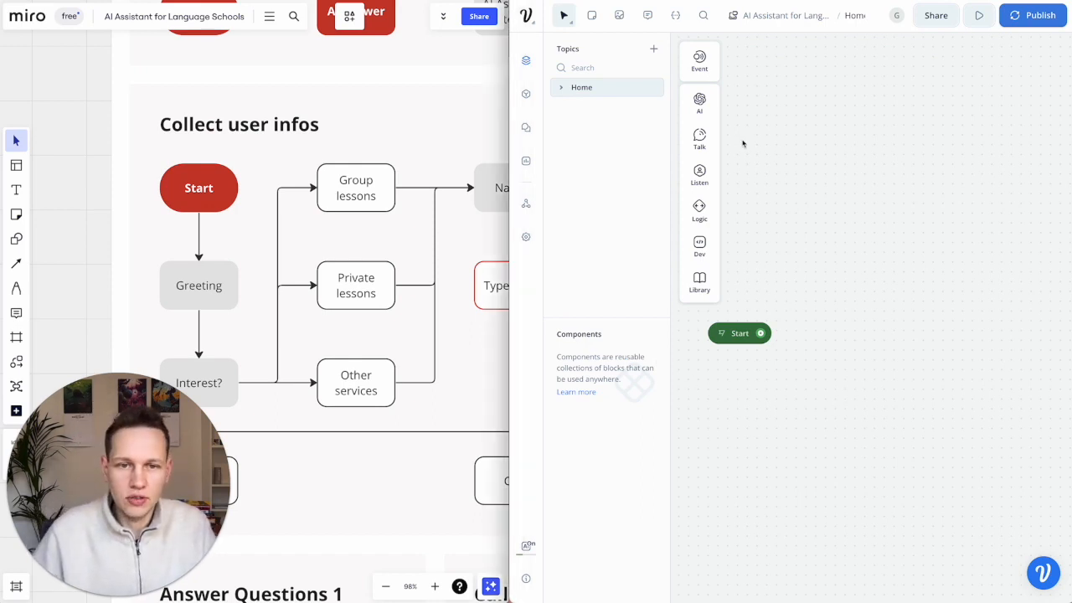
scroll(854, 337, "down", 2)
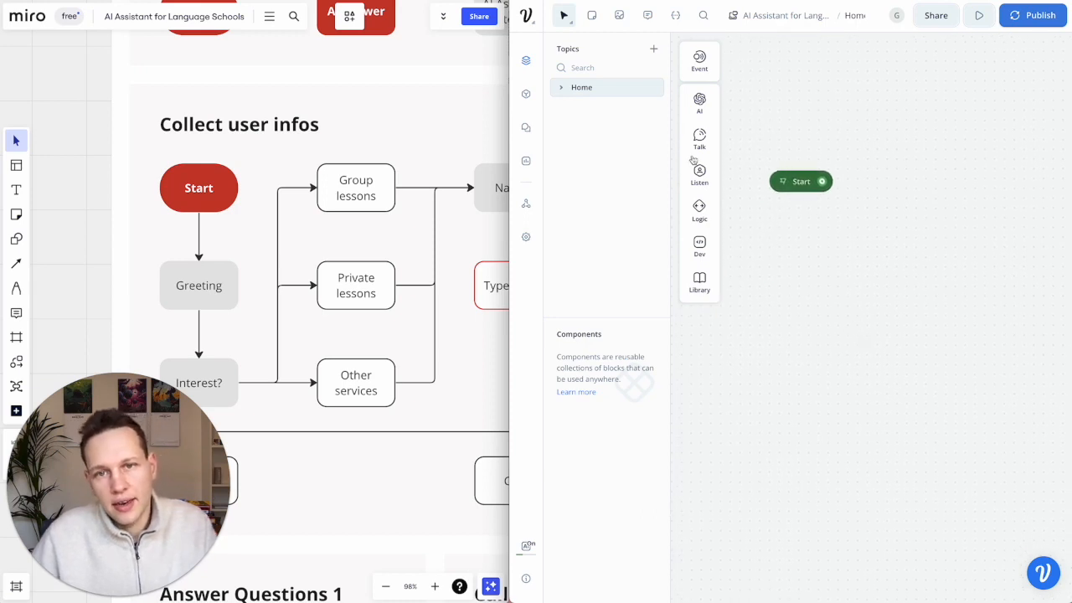
mouse_move(700, 140)
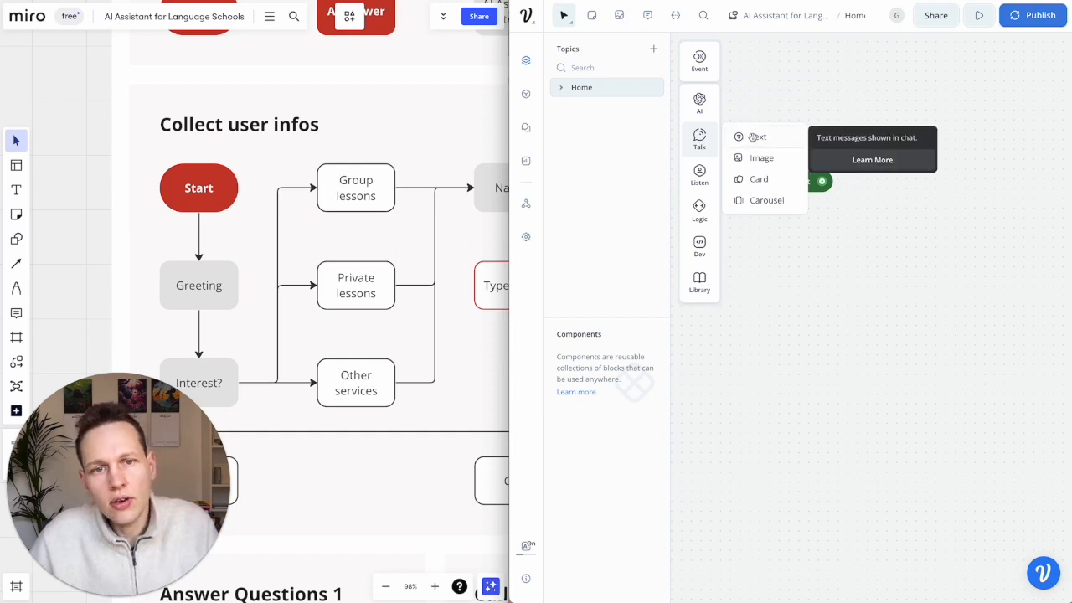
- Add a Text block beneath the Start node and rename it Greeting
left_click_drag(753, 141, 774, 243)
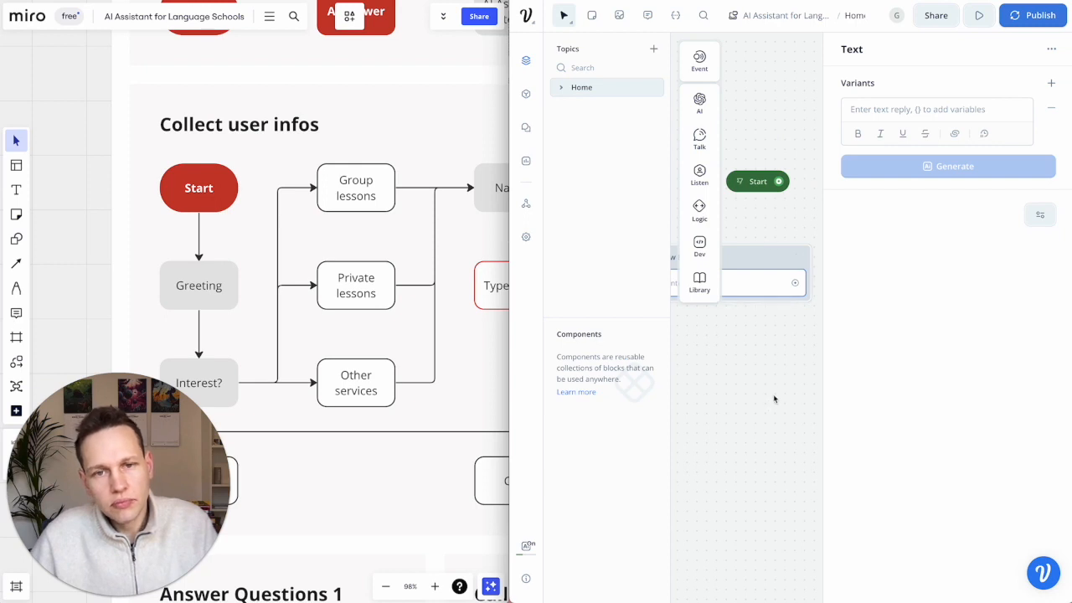
left_click_drag(509, 352, 344, 369)
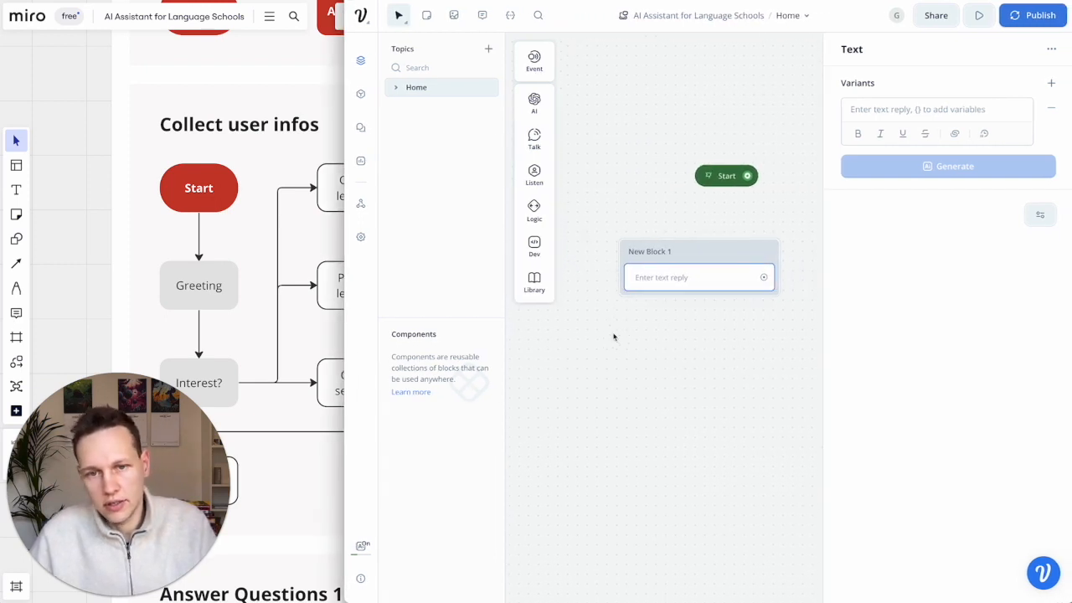
left_click_drag(670, 246, 745, 200)
left_click(741, 205)
key("ctrl+a")
type("Greeting")
- Write the Greeting variant 'Hello and welcome to our langauge school. We don't only teach you the language...'
left_click(746, 241)
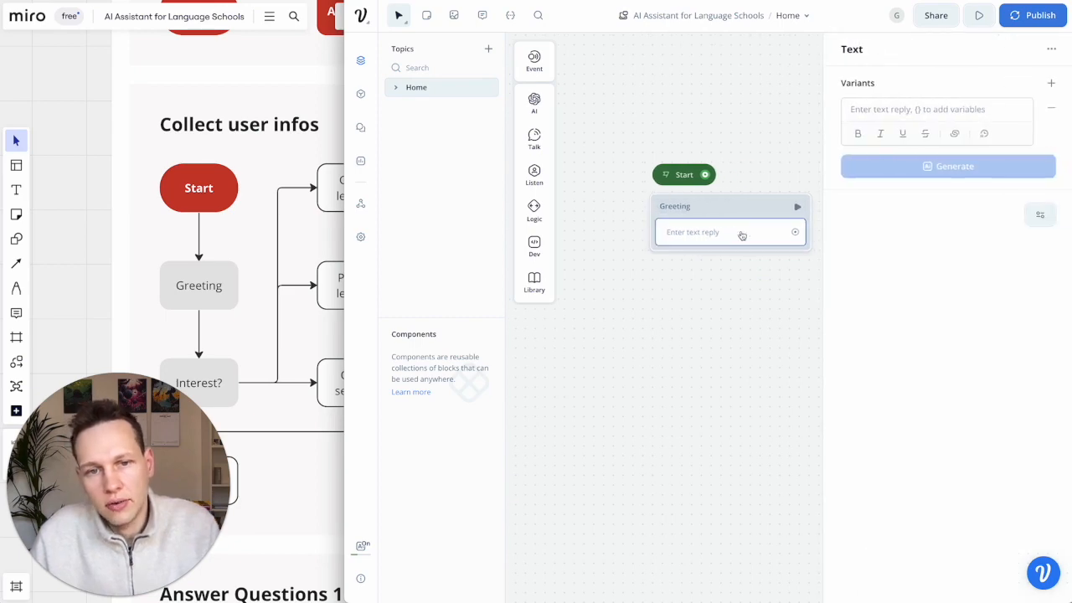
left_click(871, 115)
type("Hello and welcome to our langau")
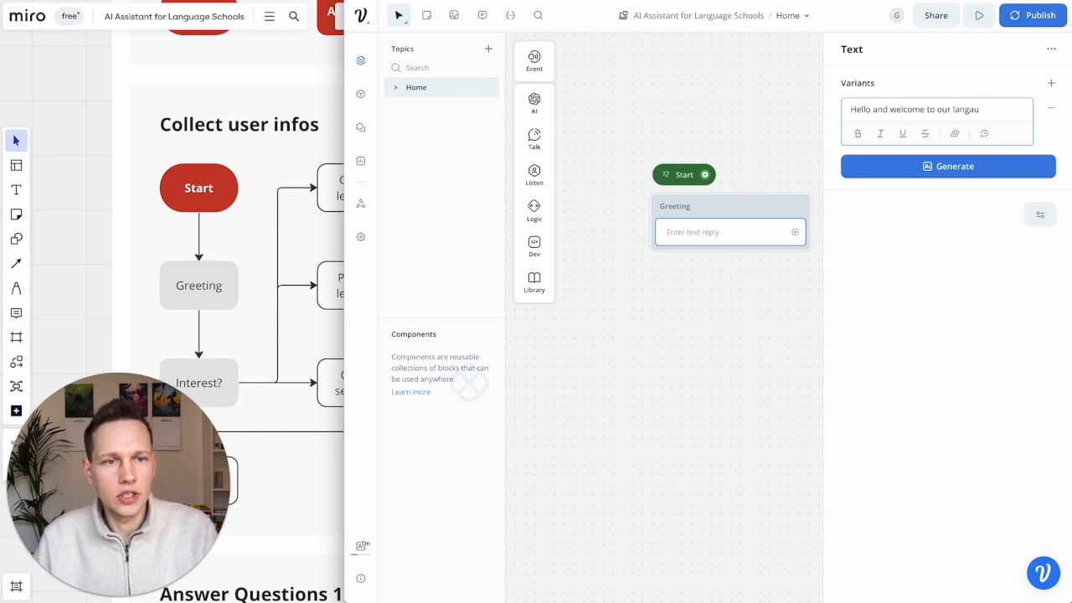
type("ge school. We don't")
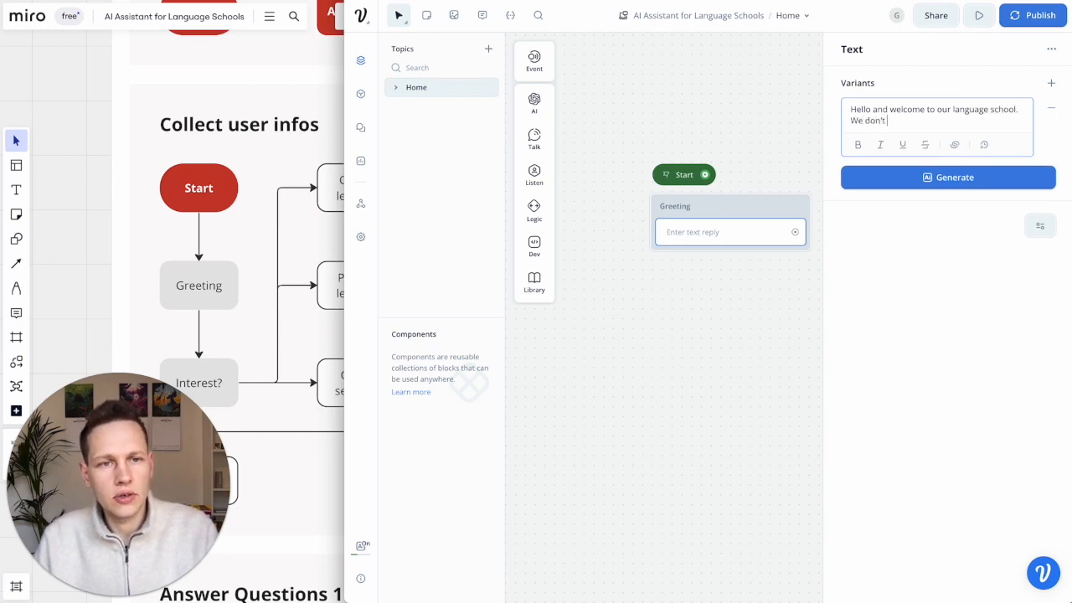
type(" only teach you the language, but also")
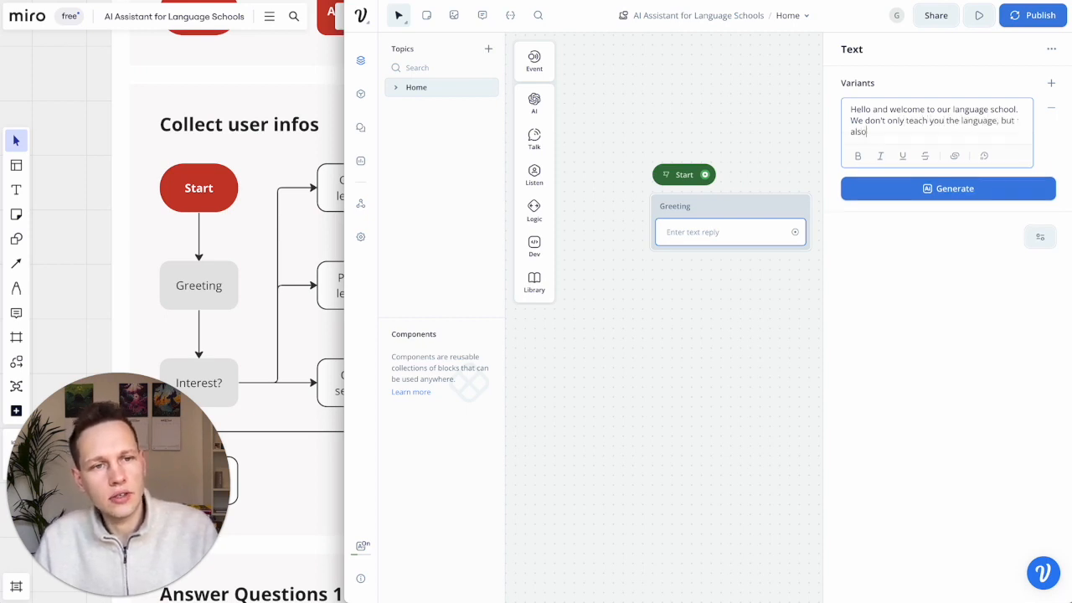
type(" cultur")
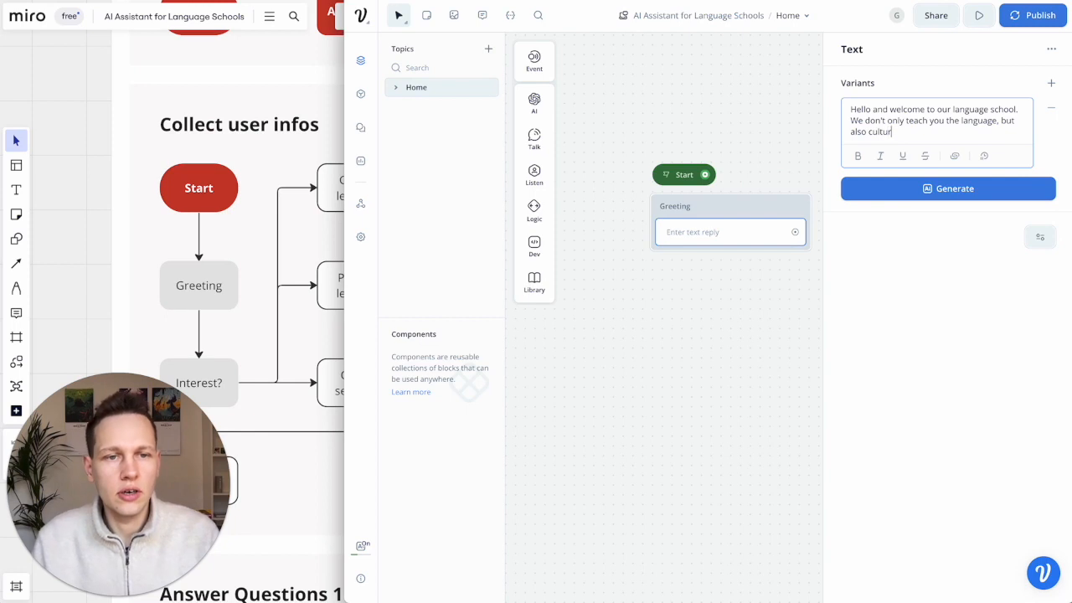
type("e")
type(" and")
type("context. ")
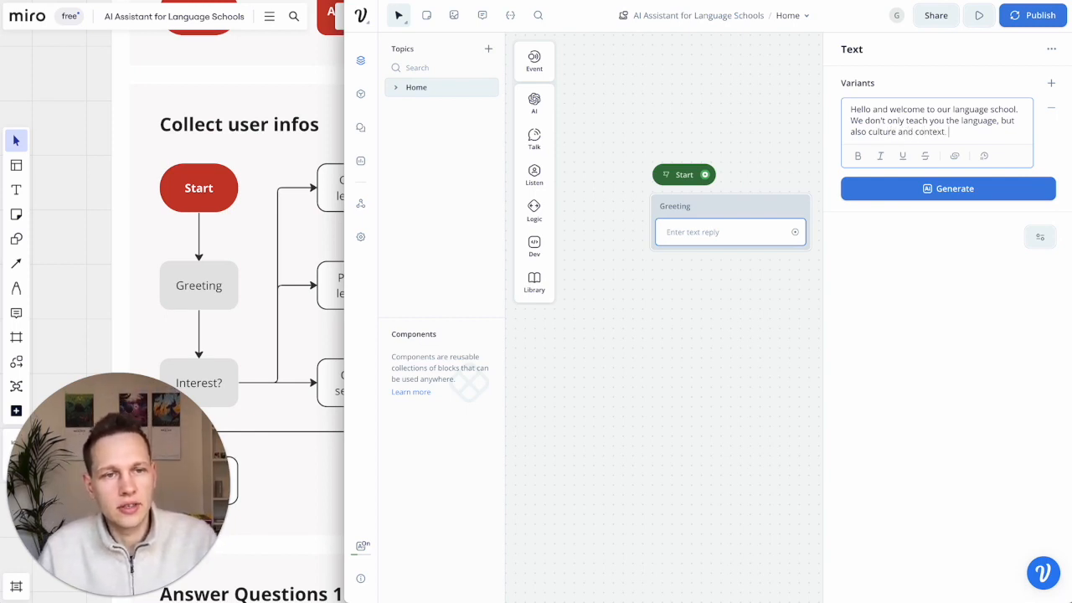
type("You'll learn fa")
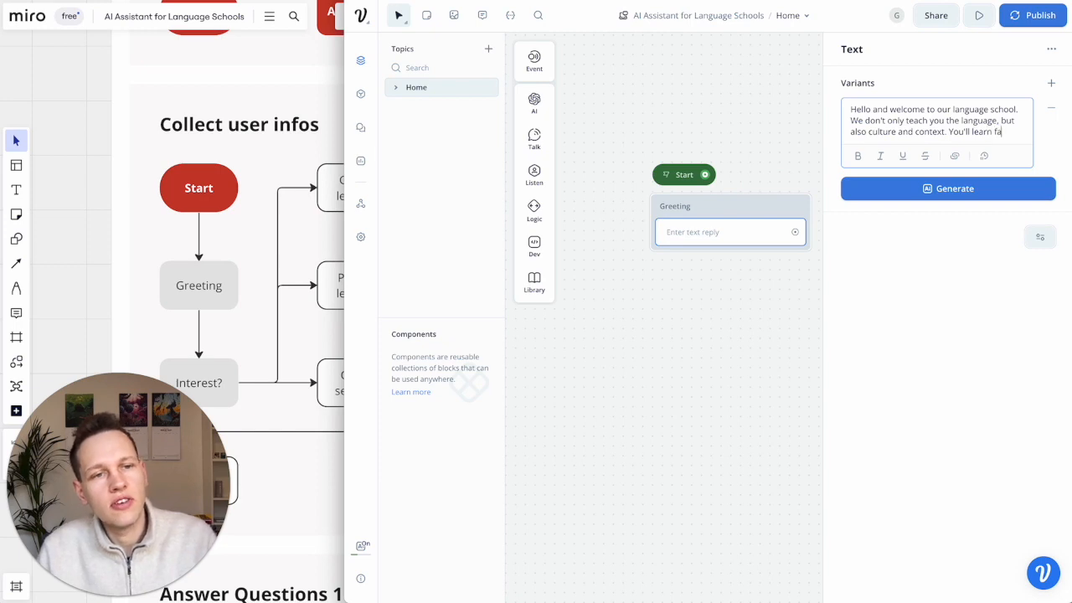
type("st in a fun")
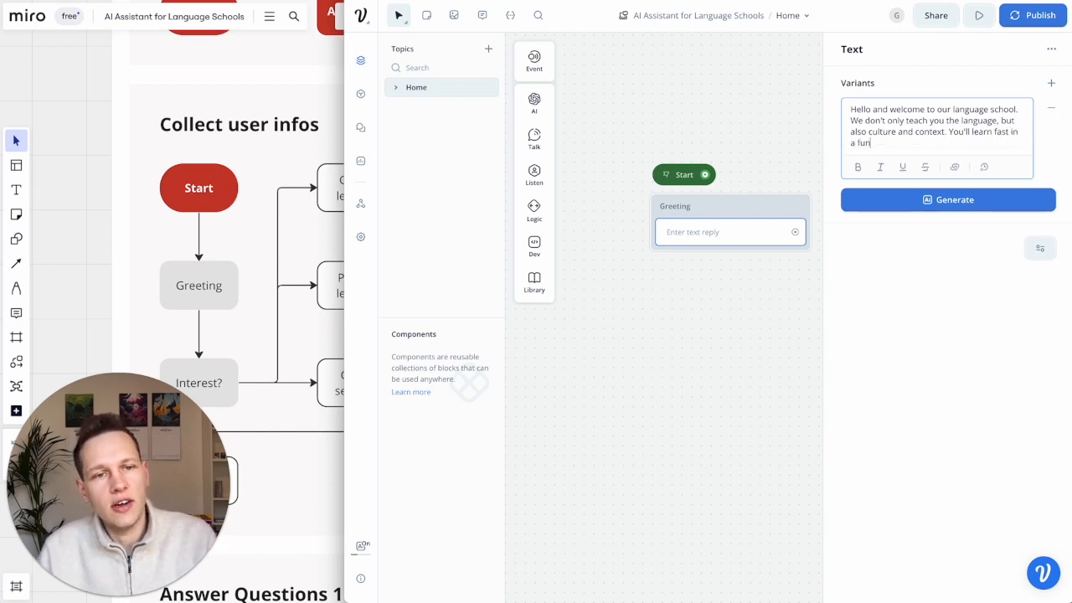
type(" environment wi")
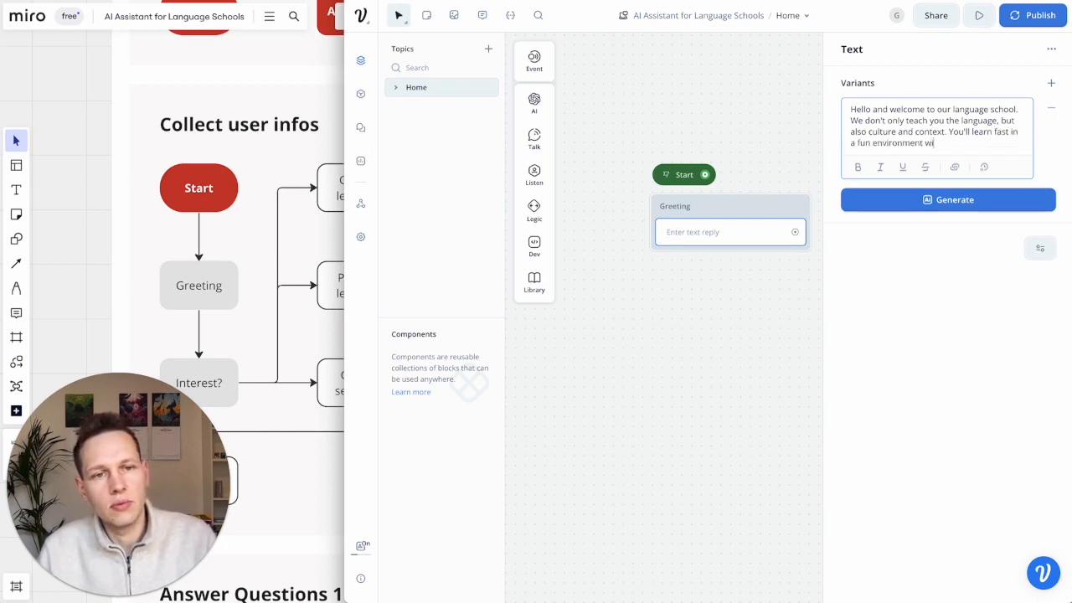
type("th many other motivated students.")
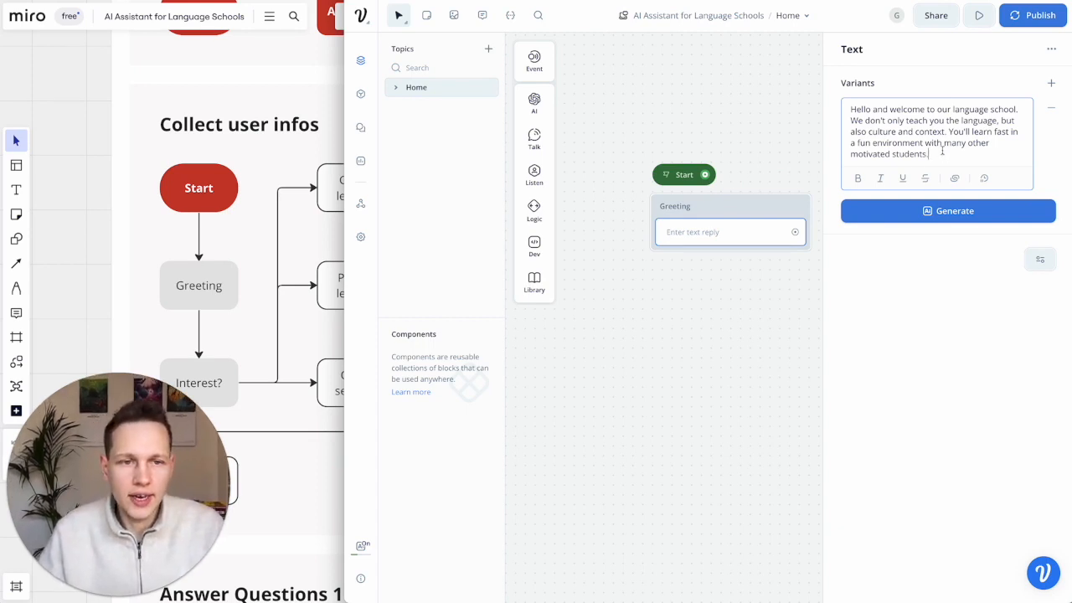
left_click(941, 211)
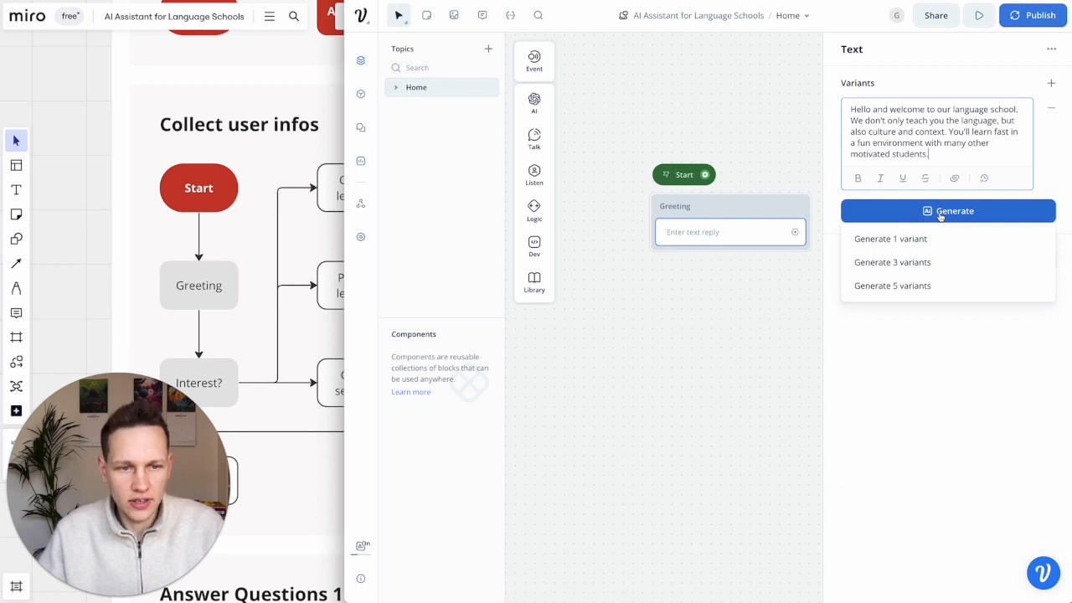
- Generate 3 alternative greeting variants and activate the third and fourth ones
left_click(920, 269)
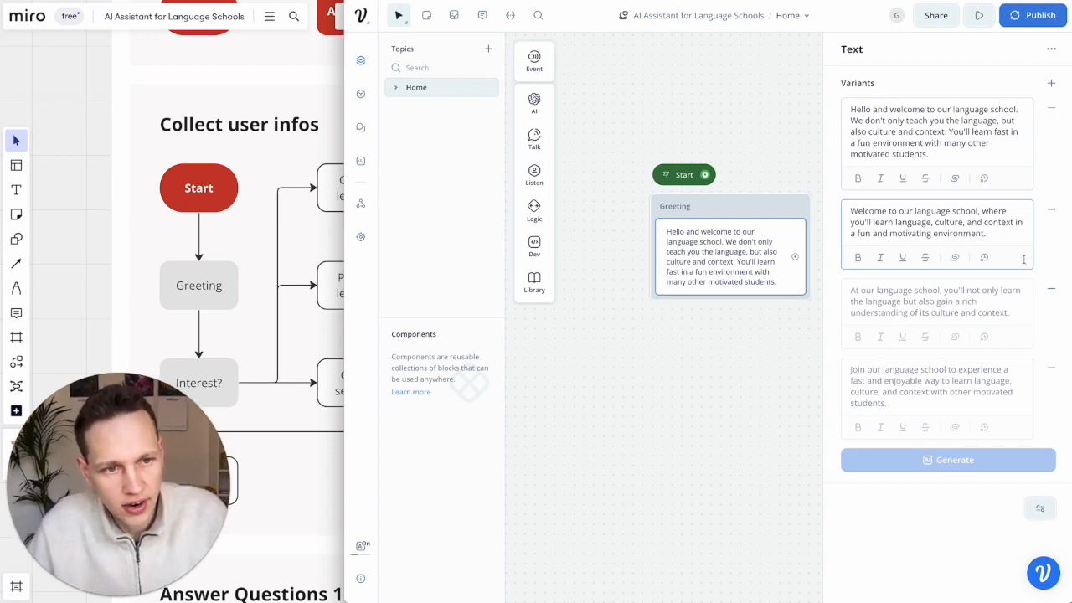
left_click(1026, 286)
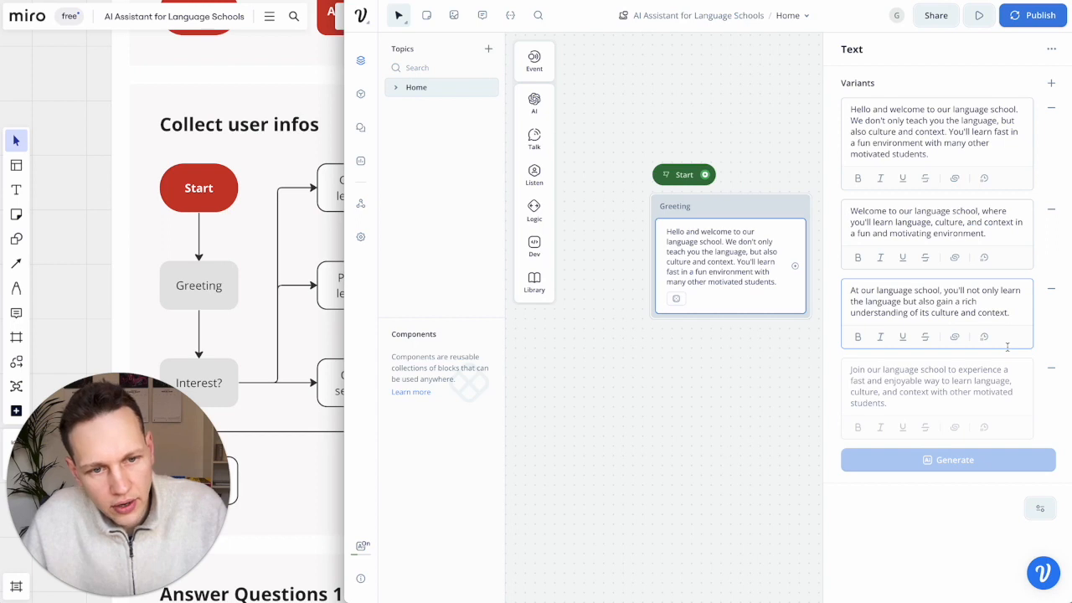
left_click(1015, 402)
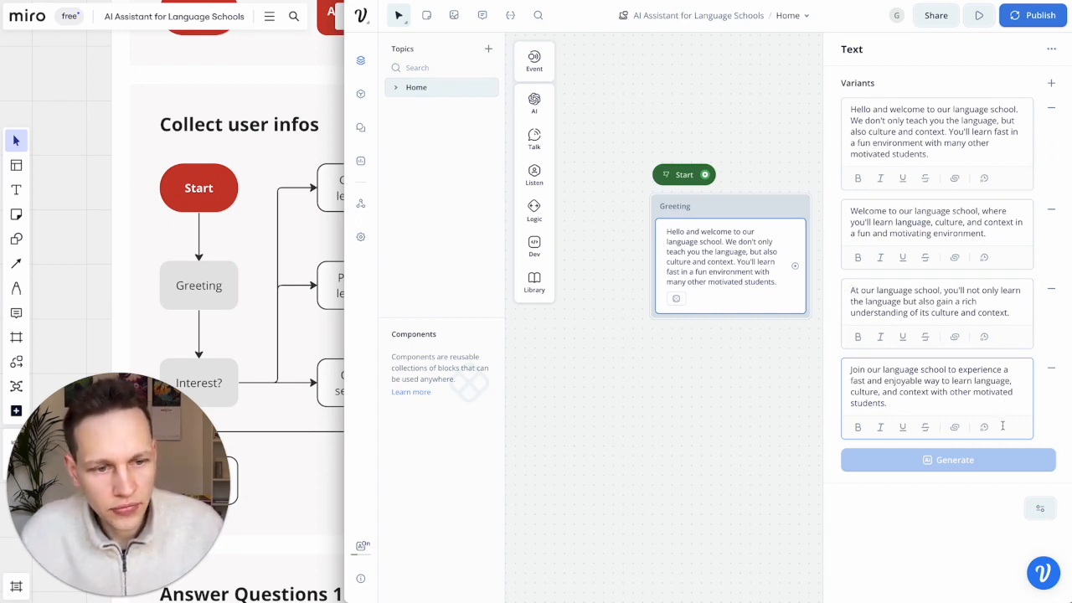
- Prefix the third variant with 'Hello!' and the fourth with 'Welcome!'
left_click(877, 312)
left_click(850, 290)
type("Hello!")
left_click(851, 374)
type("Welcome!")
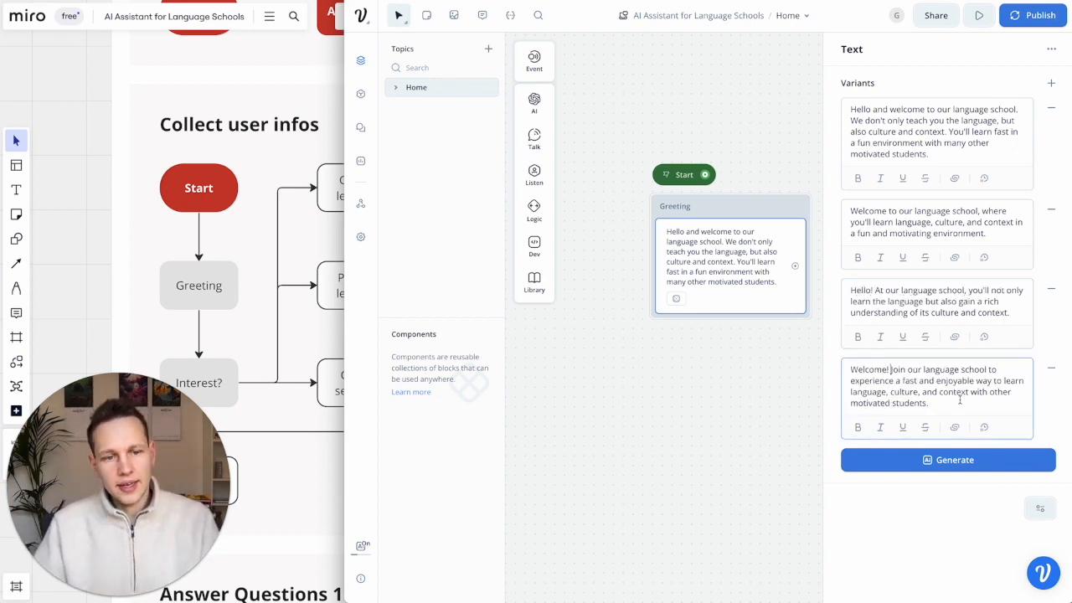
left_click(793, 418)
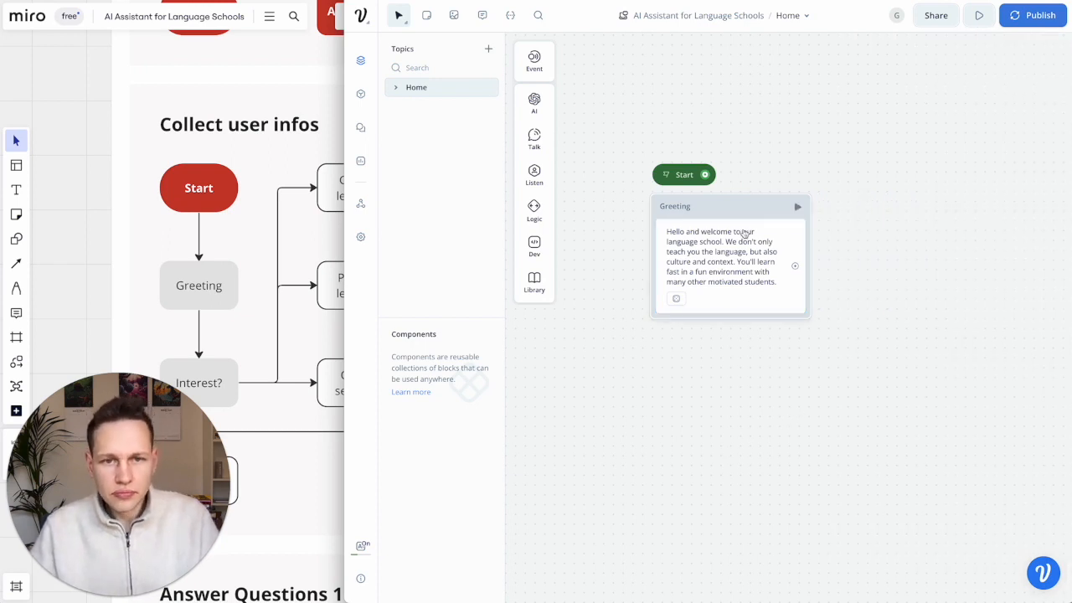
- Position the Greeting block under Start and connect Start's output to it
left_click_drag(746, 210, 724, 216)
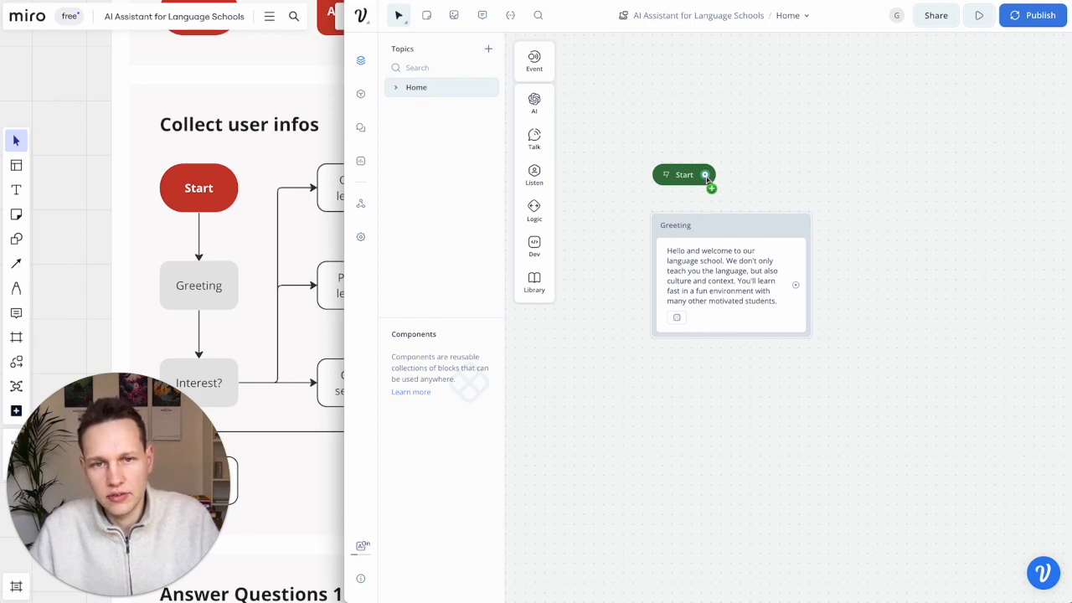
left_click_drag(706, 178, 733, 223)
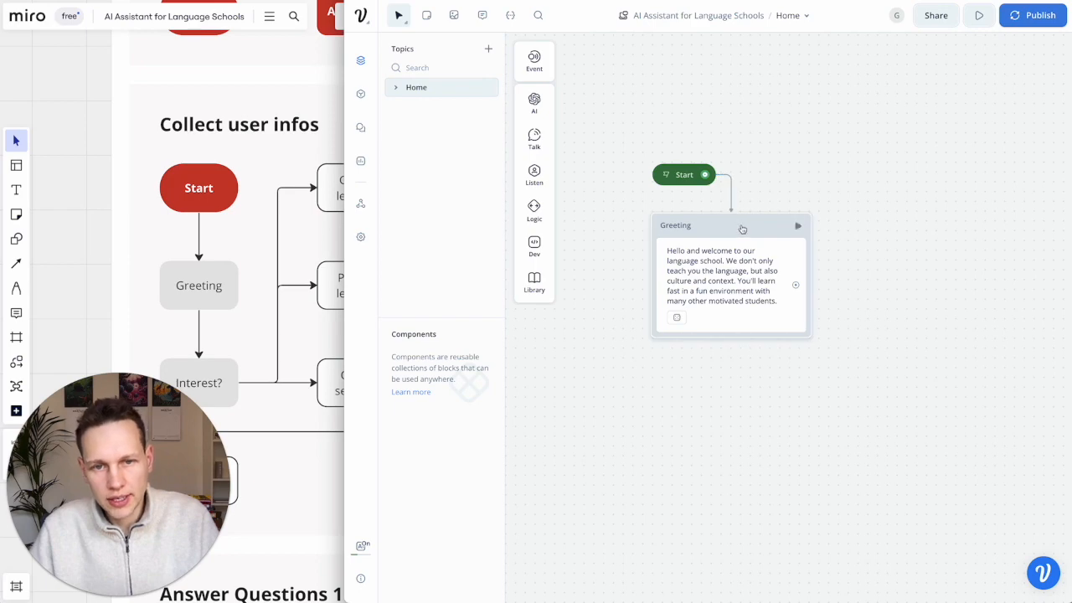
left_click(741, 228)
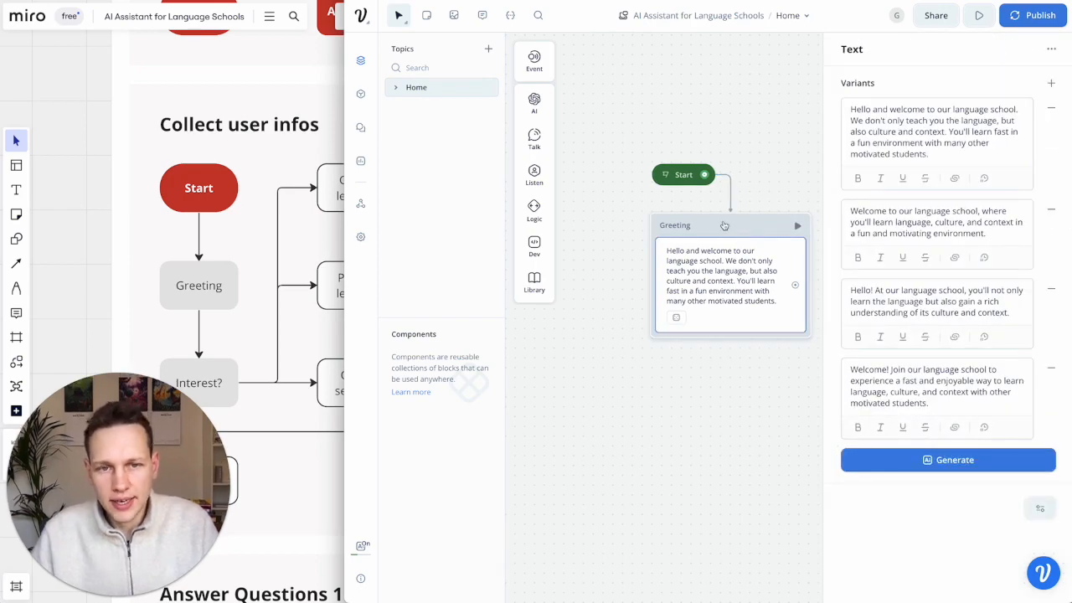
left_click(648, 208)
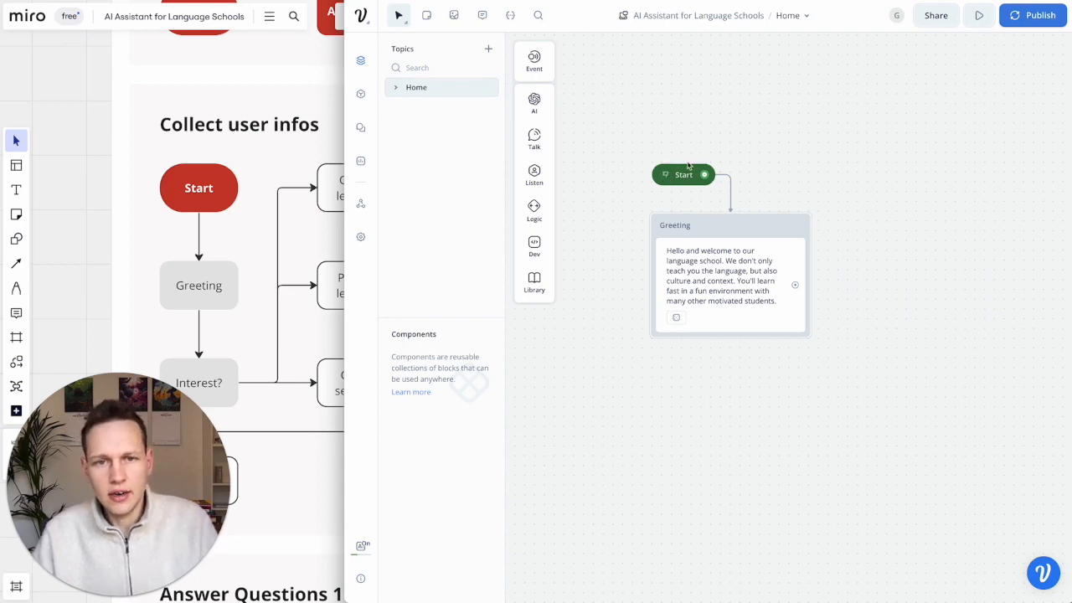
- Run the prototype from the Start node to see a welcome reply, then exit back to the designer
left_click(666, 178)
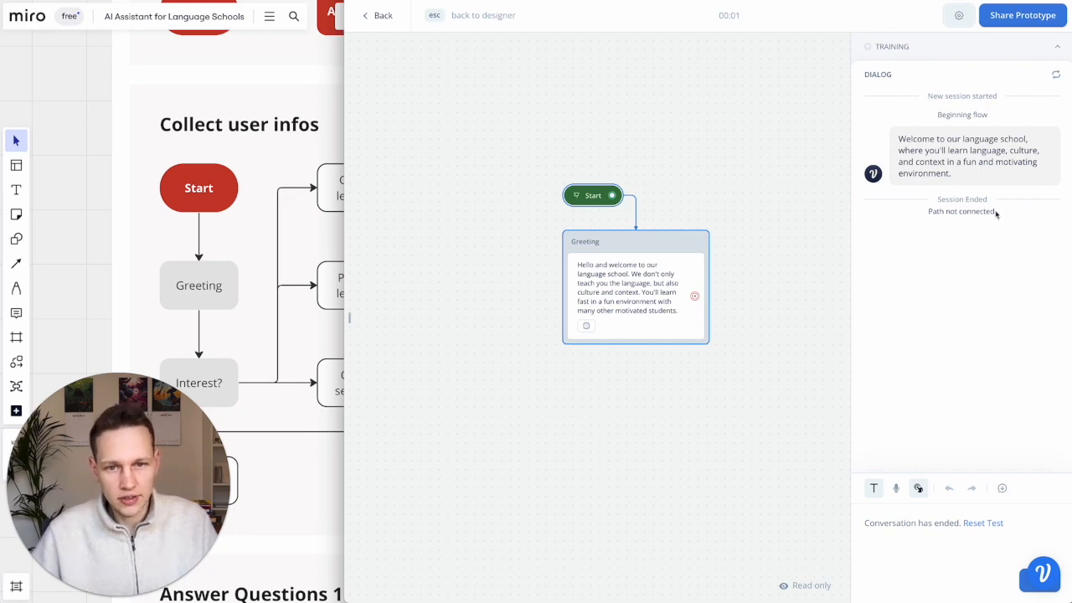
key("Escape")
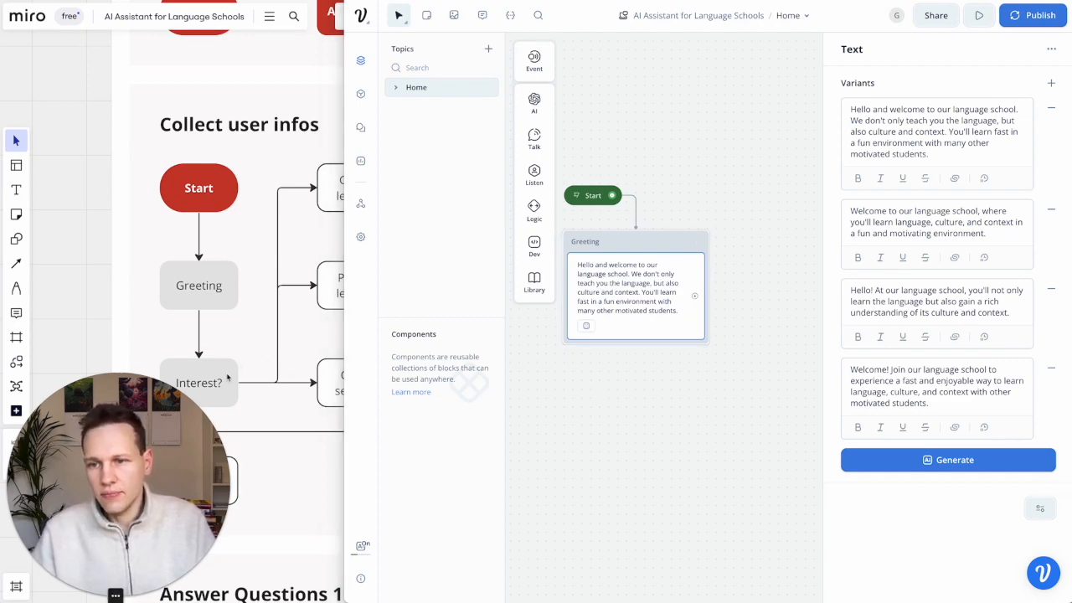
- Paste a copy of the Greeting block below the original, then delete that copy
scroll(268, 328, "down", 5)
scroll(268, 328, "right", 2)
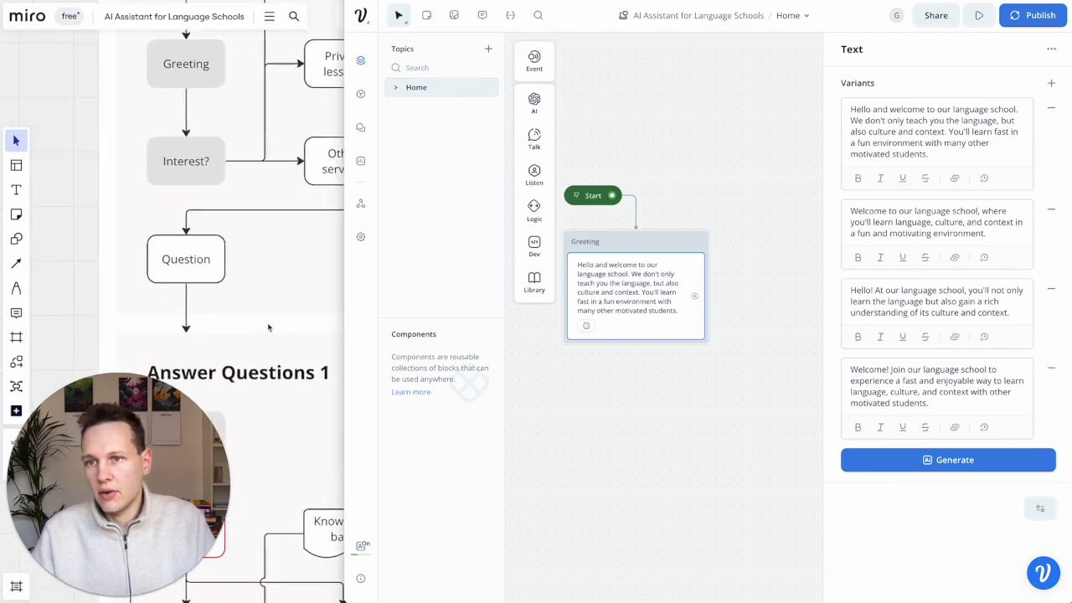
scroll(269, 327, "up", 1)
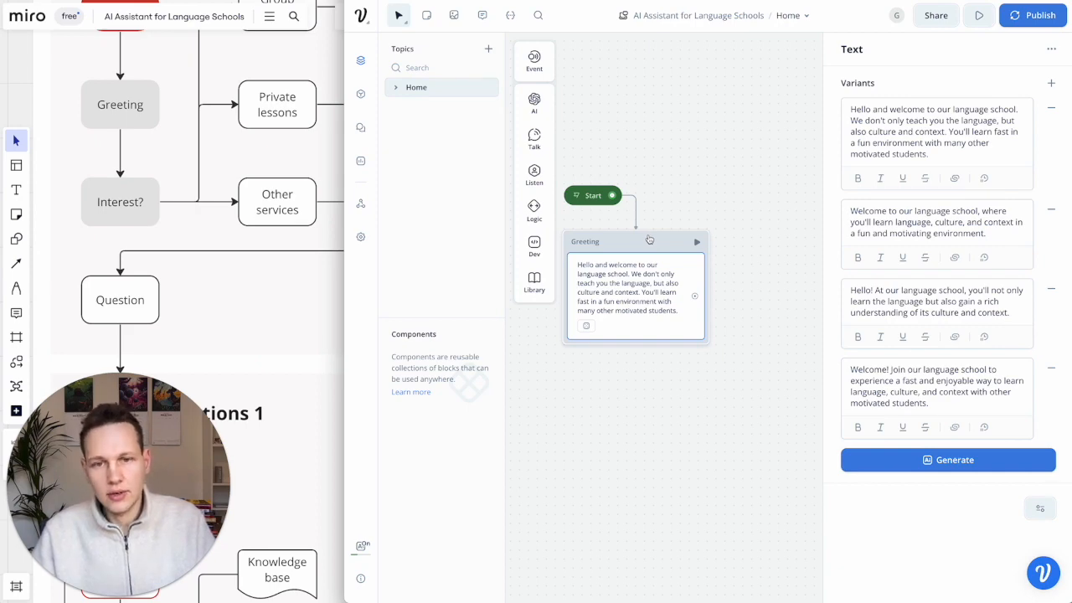
key("ctrl+c")
key("ctrl+v")
left_click_drag(668, 243, 653, 365)
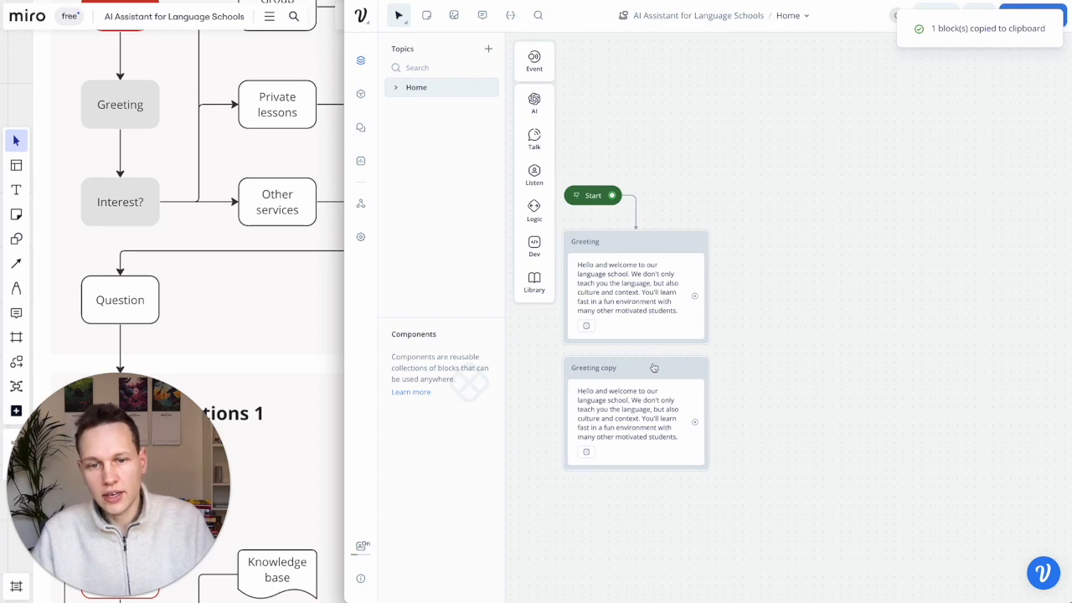
left_click(644, 410)
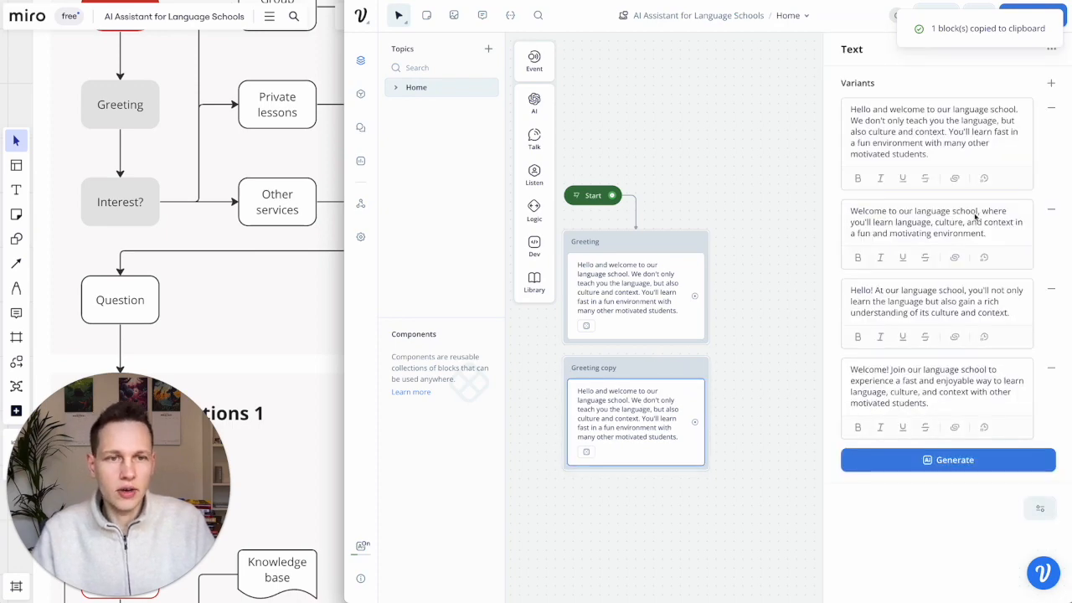
left_click(794, 401)
left_click(663, 381)
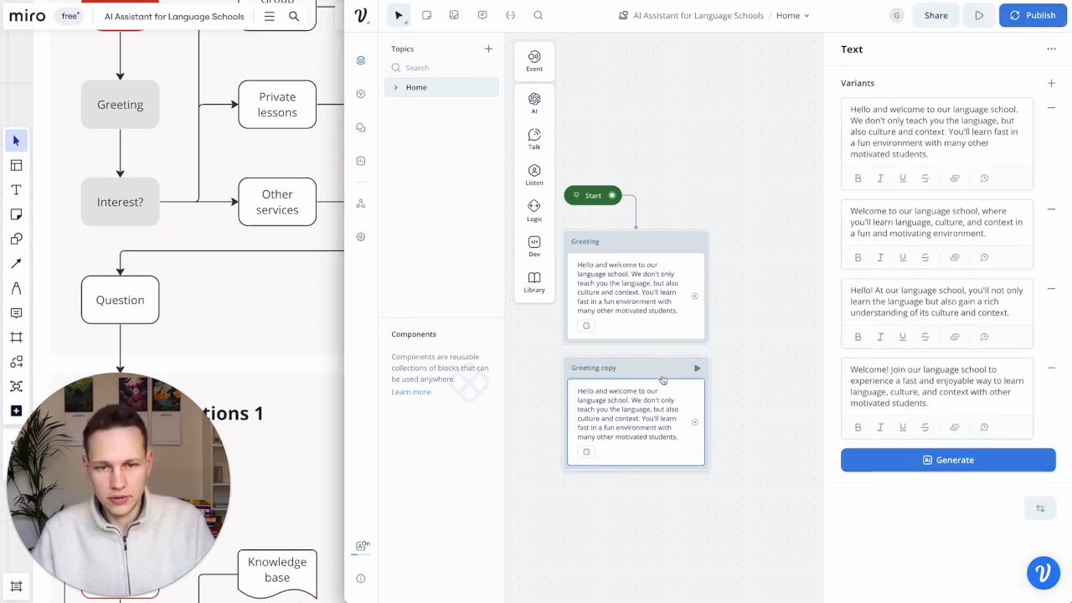
right_click(659, 374)
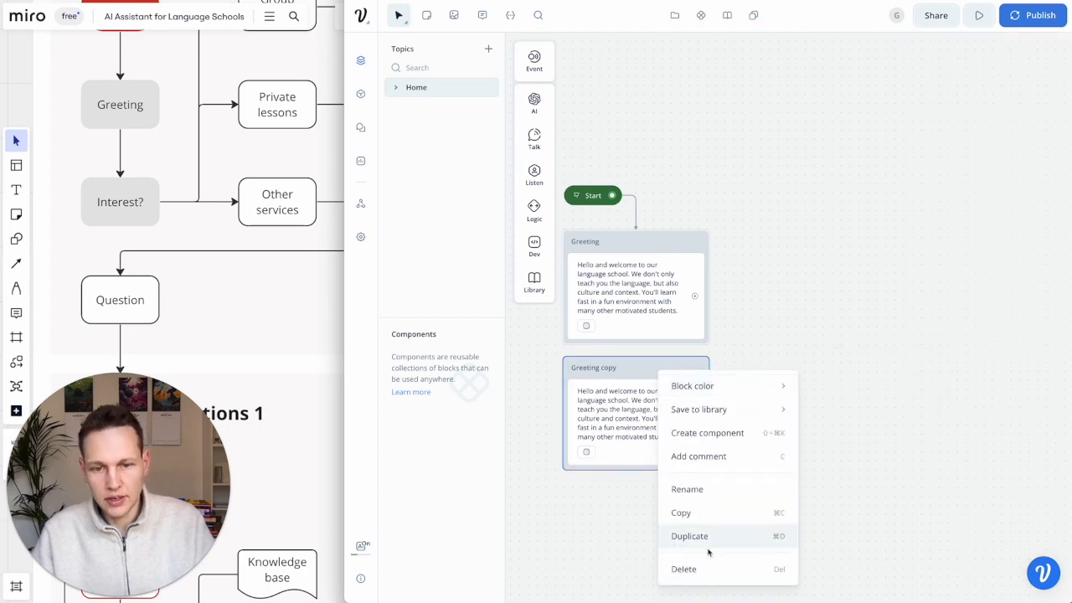
left_click(702, 568)
- Drag a Talk Text step into the Greeting block beneath the welcome message and open it
mouse_move(535, 138)
left_click_drag(599, 138, 625, 344)
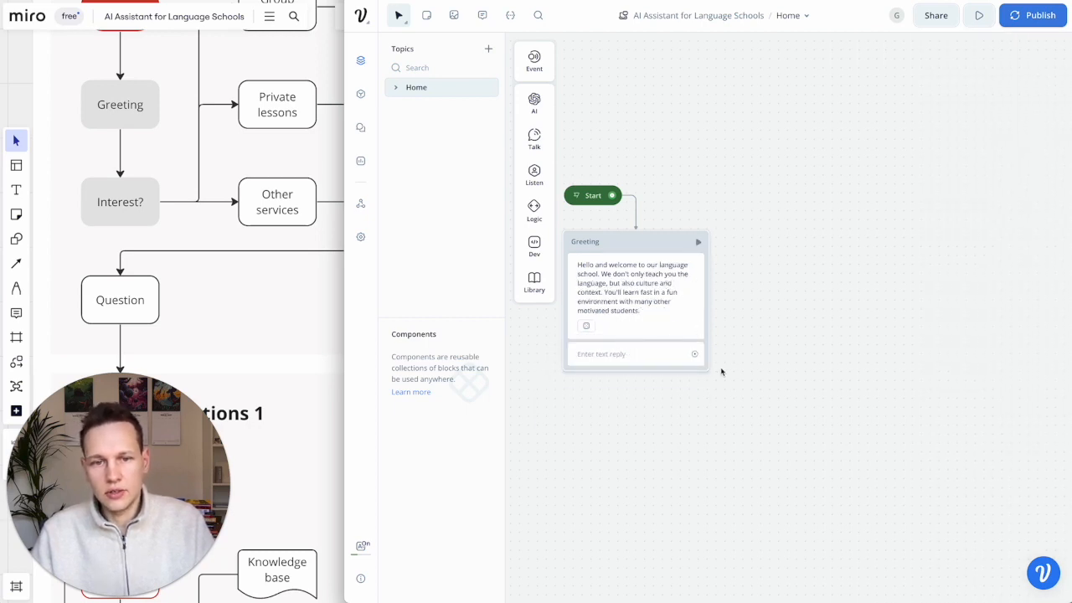
left_click(609, 355)
- Enter 'What would you like to learn more about?' and generate three AI variants of it
left_click(882, 111)
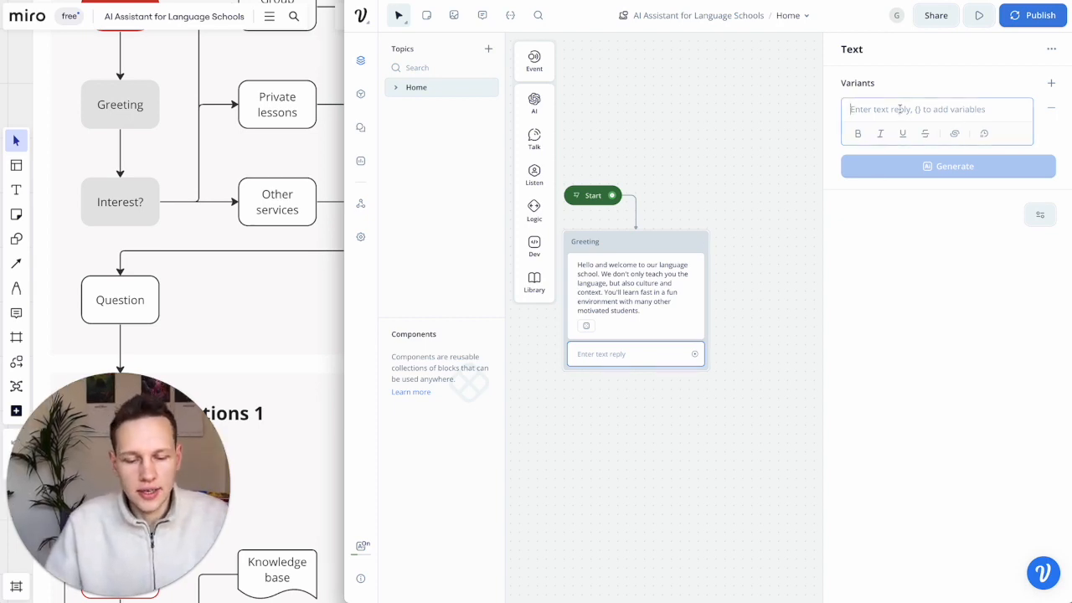
type("What would you like to learn more about?")
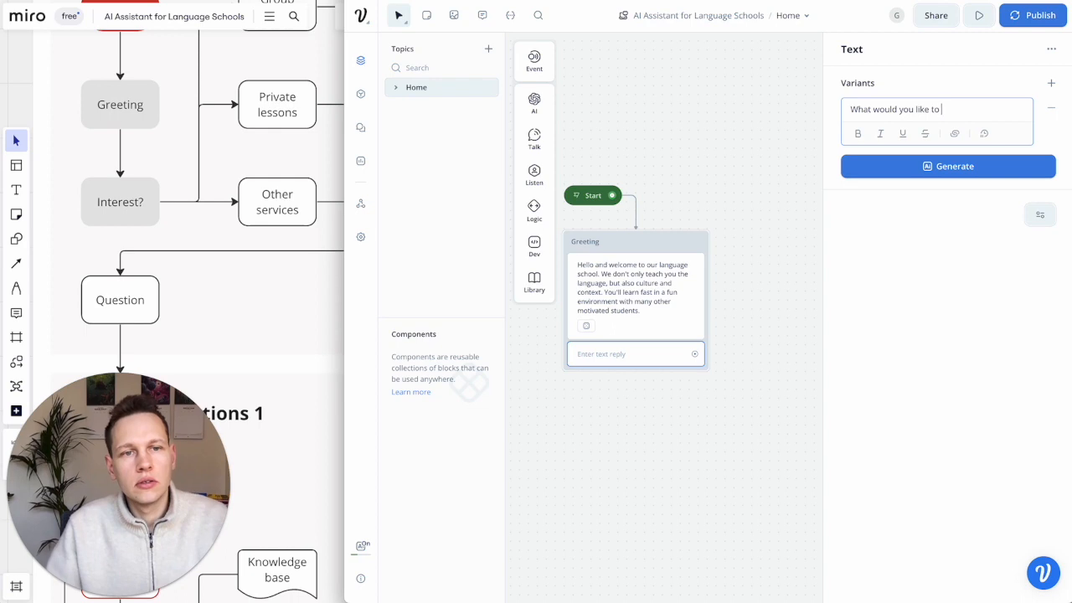
left_click(929, 165)
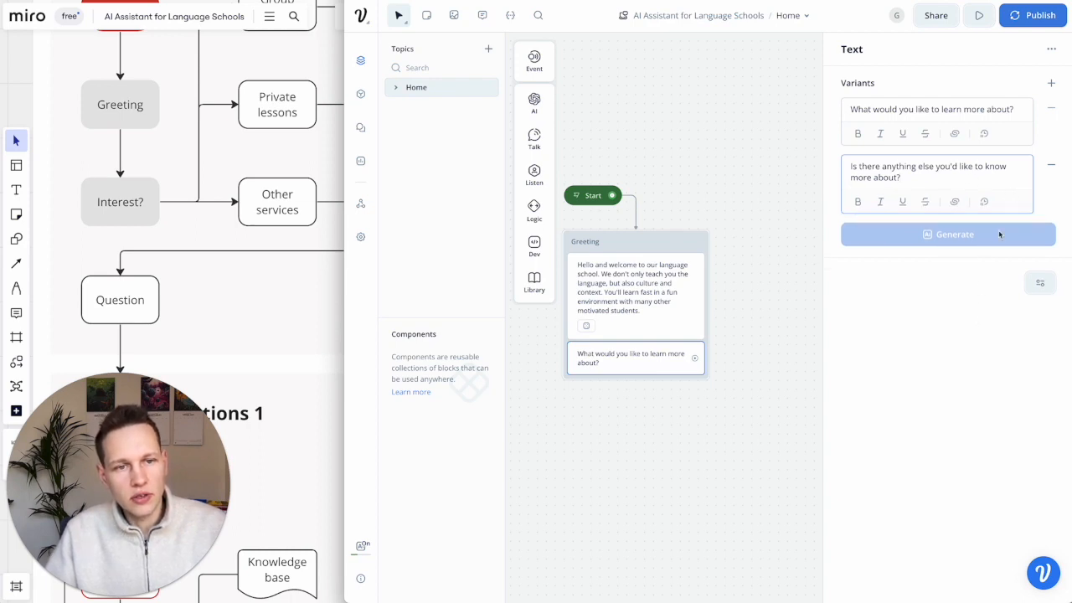
left_click(971, 234)
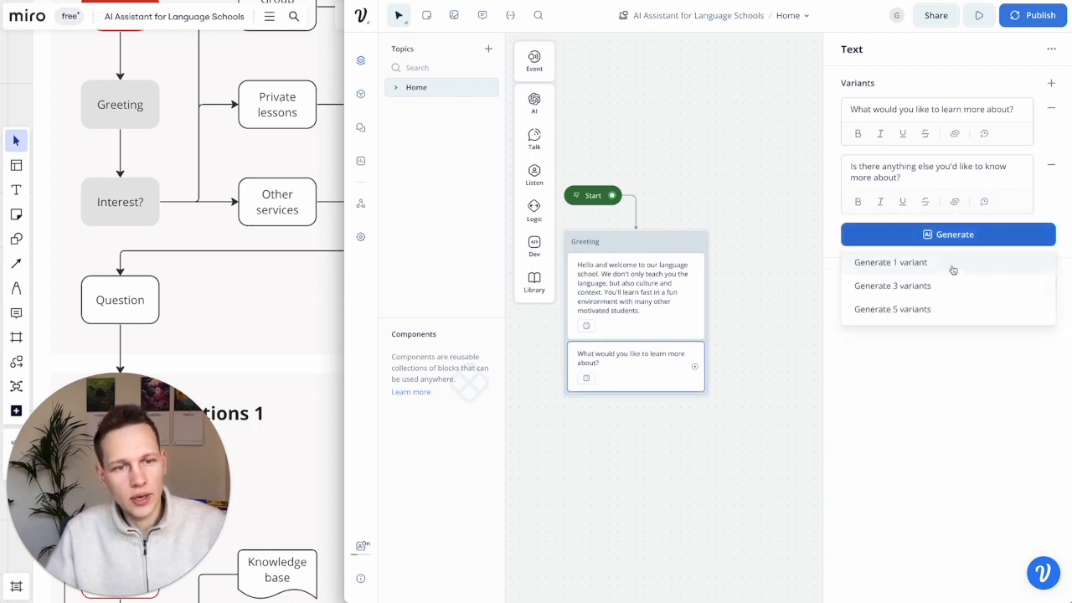
left_click(893, 286)
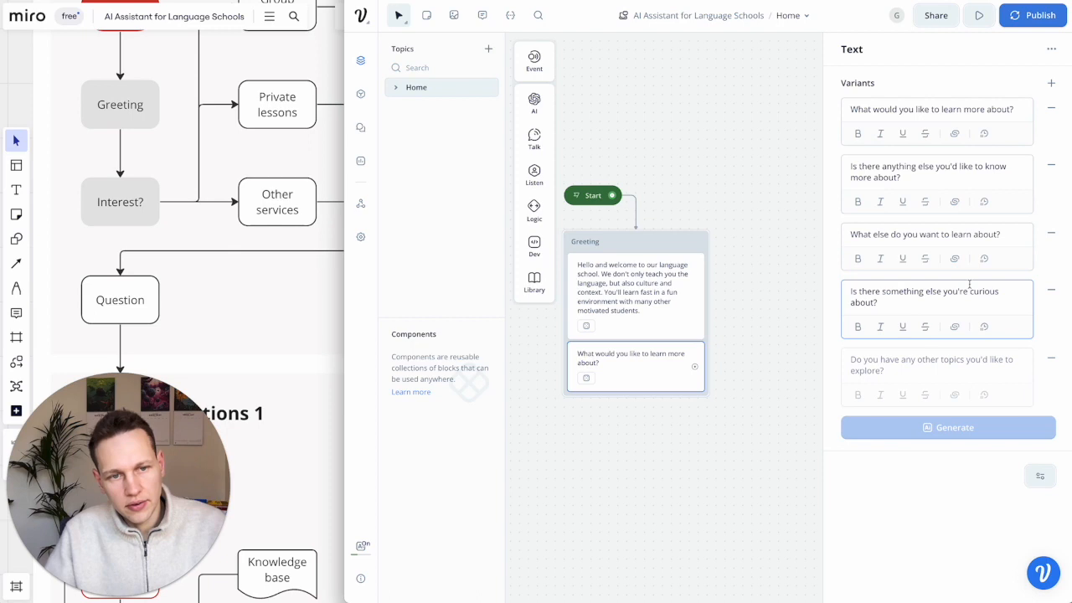
- Delete the curious-about variant and remove the word 'else' from the second and third variants
left_click(1054, 292)
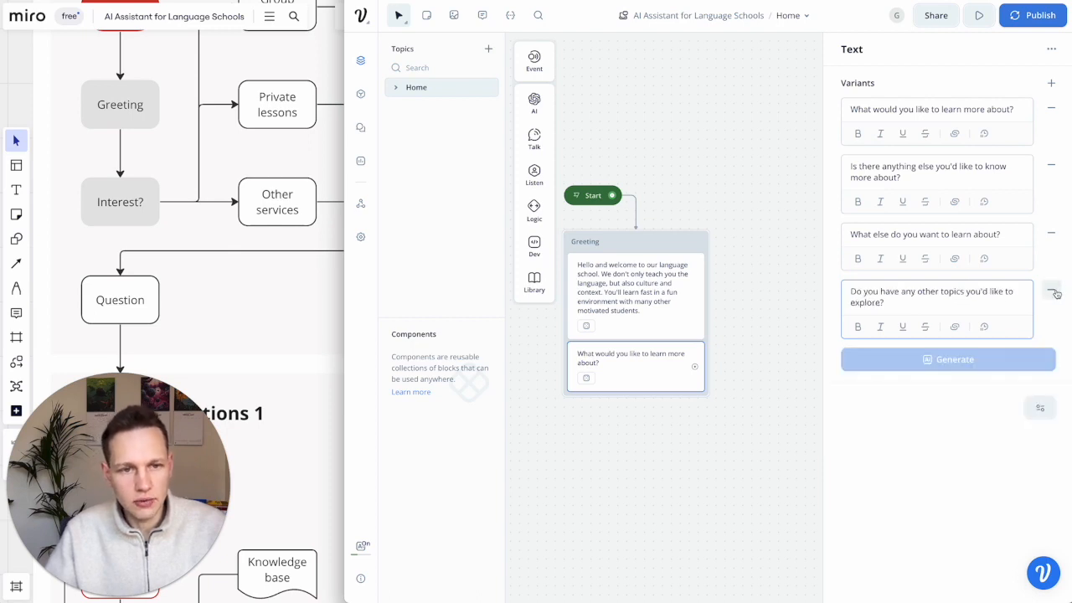
double_click(879, 234)
key("BackSpace")
key("BackSpace")
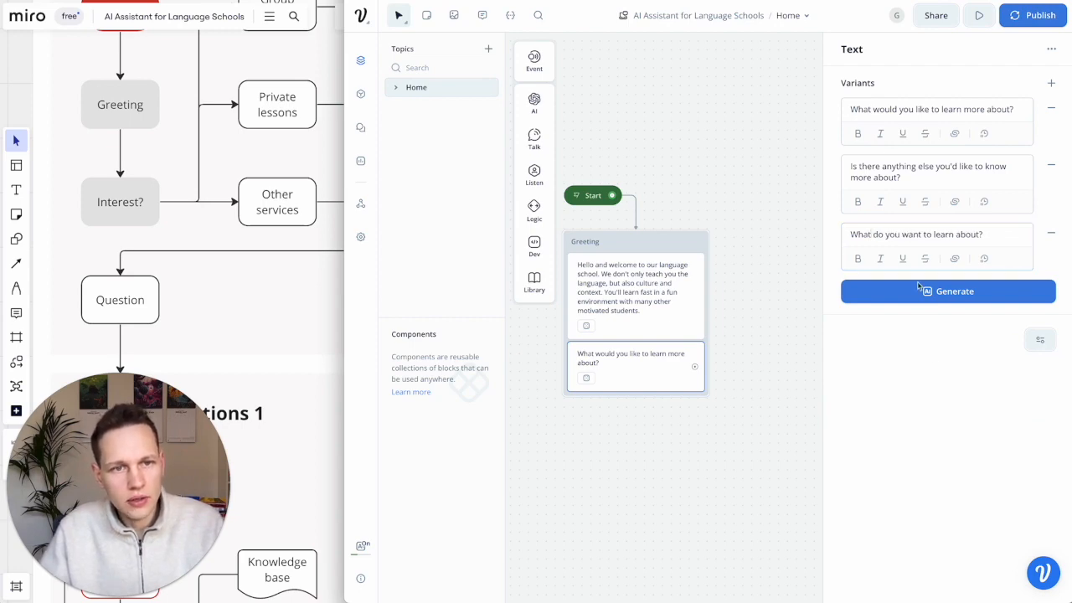
double_click(927, 165)
key("BackSpace")
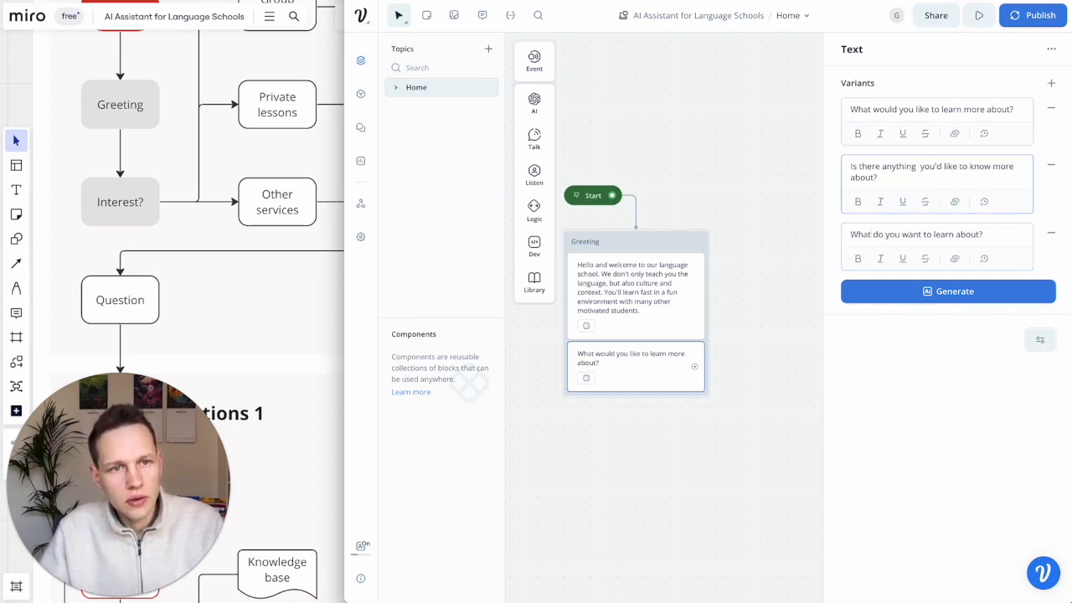
left_click(1020, 263)
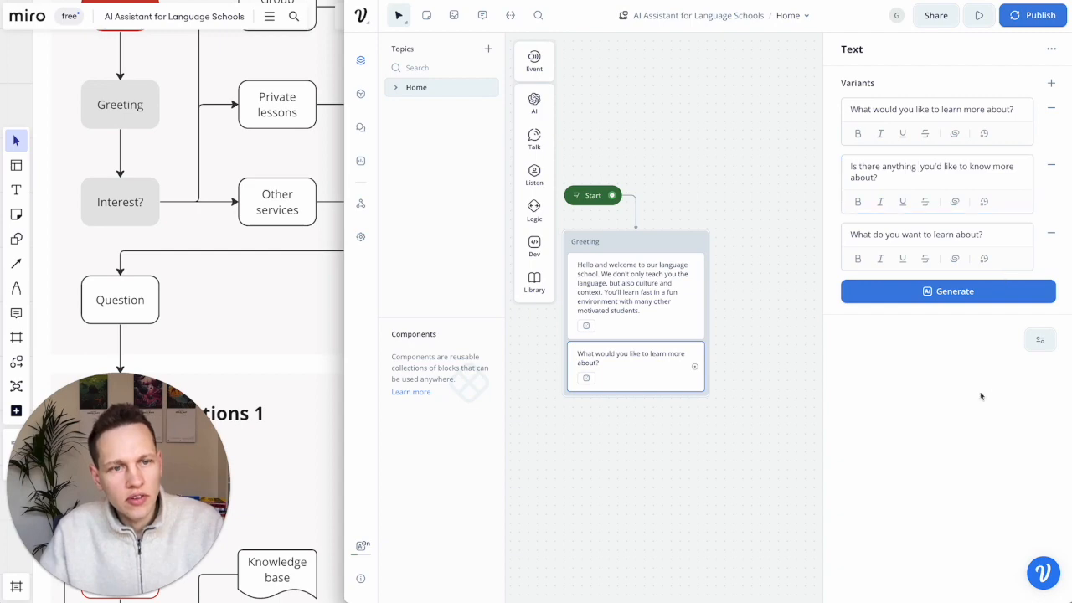
left_click(729, 382)
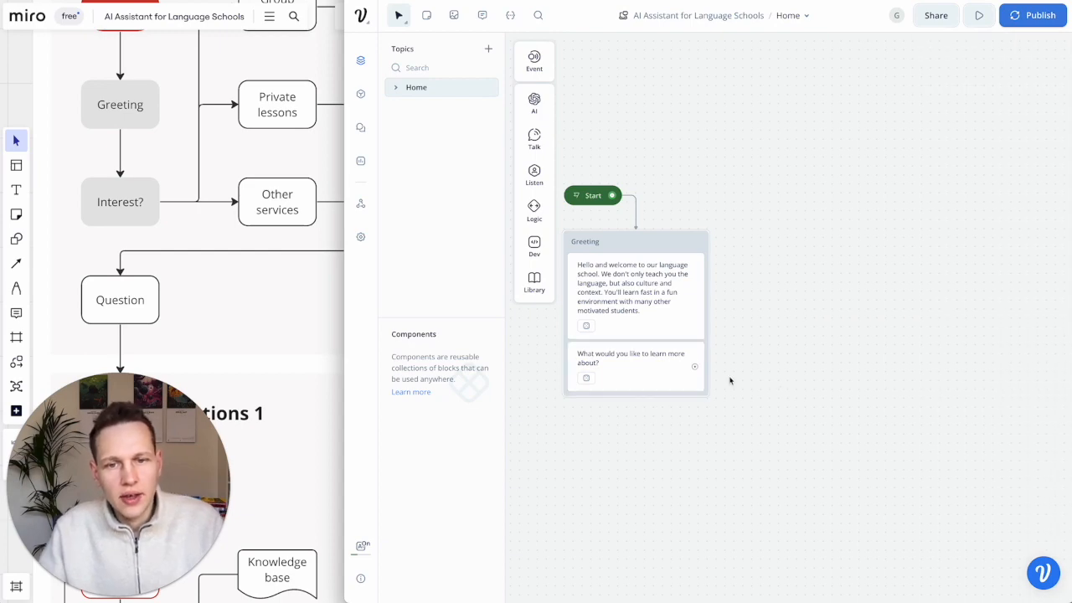
- Add a Buttons step as a new block beside Greeting and name it Interest Options
scroll(197, 169, "up", 3)
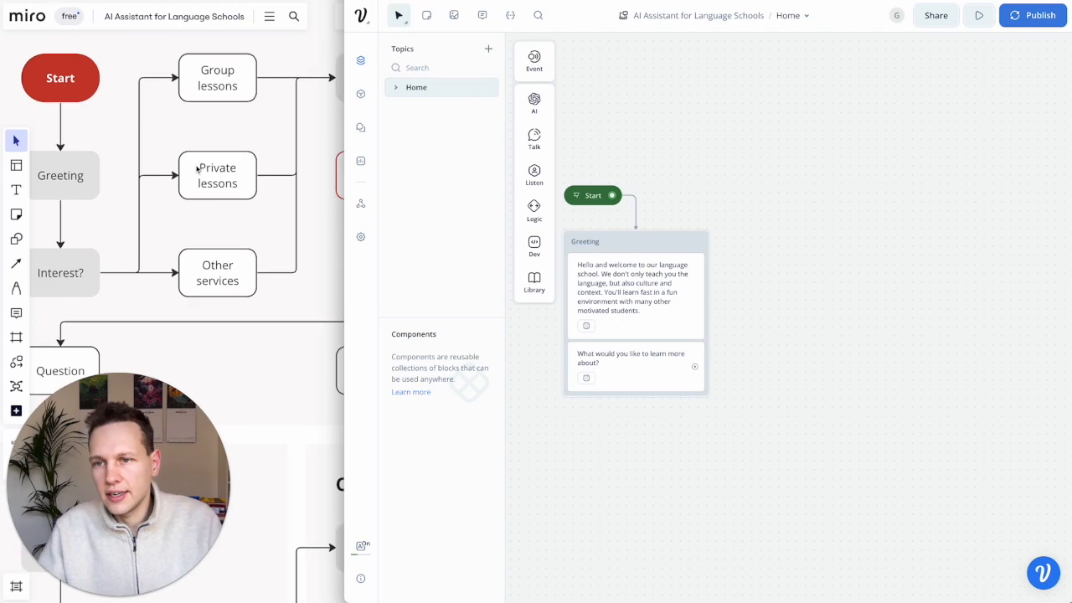
scroll(287, 305, "down", 2)
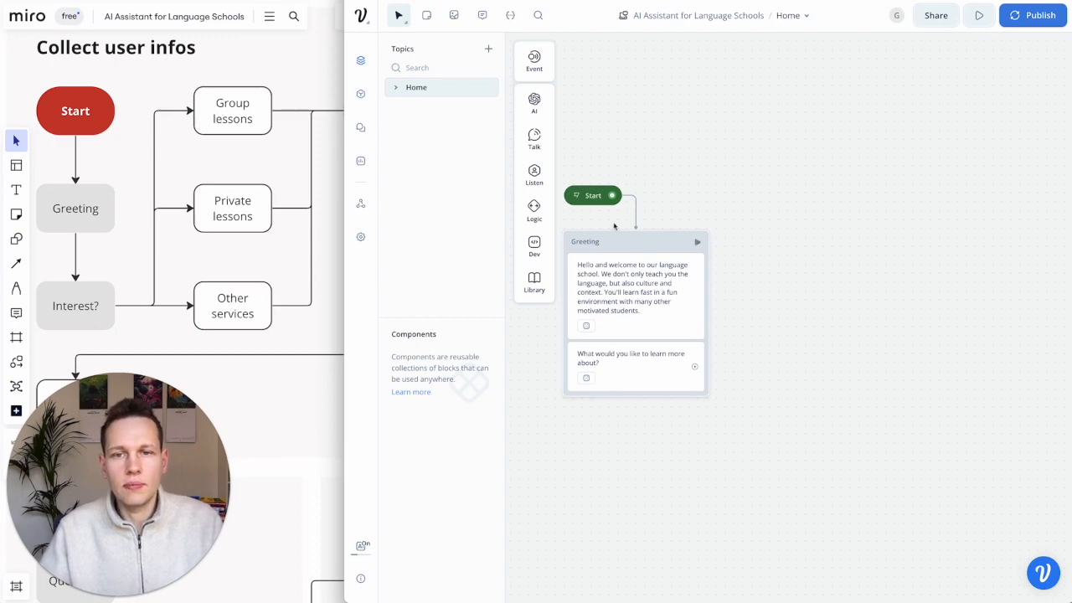
mouse_move(530, 178)
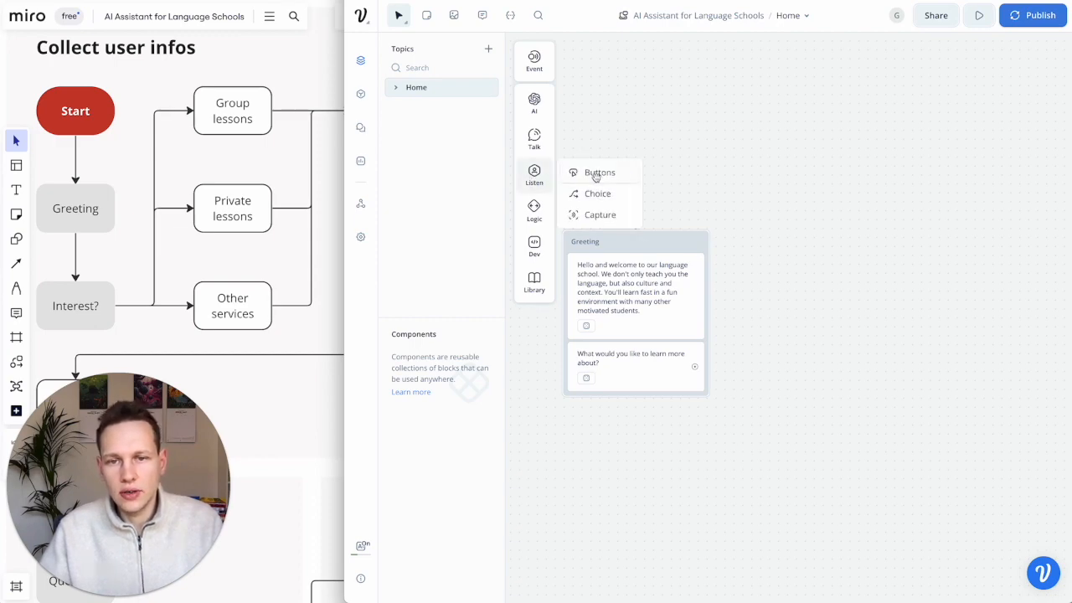
mouse_move(596, 174)
left_click_drag(596, 174, 807, 257)
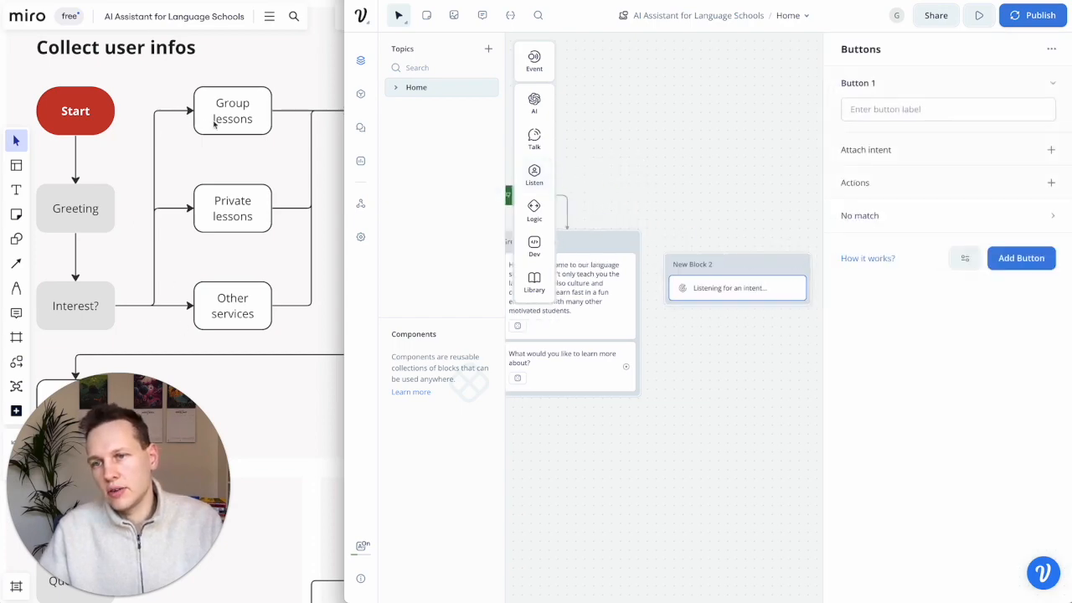
left_click_drag(728, 255, 733, 232)
double_click(697, 243)
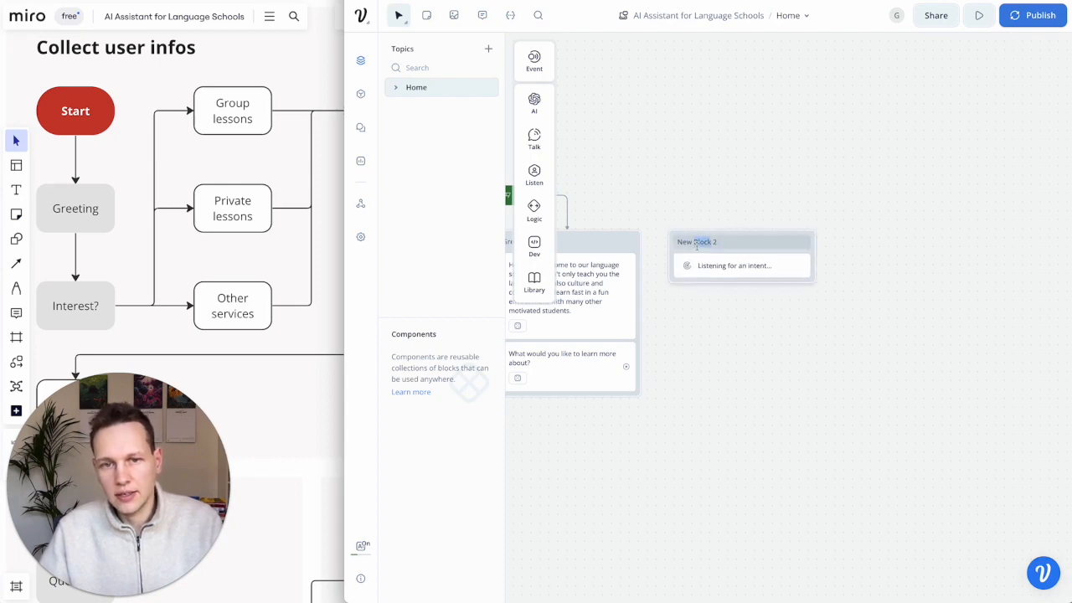
type("Interest Options")
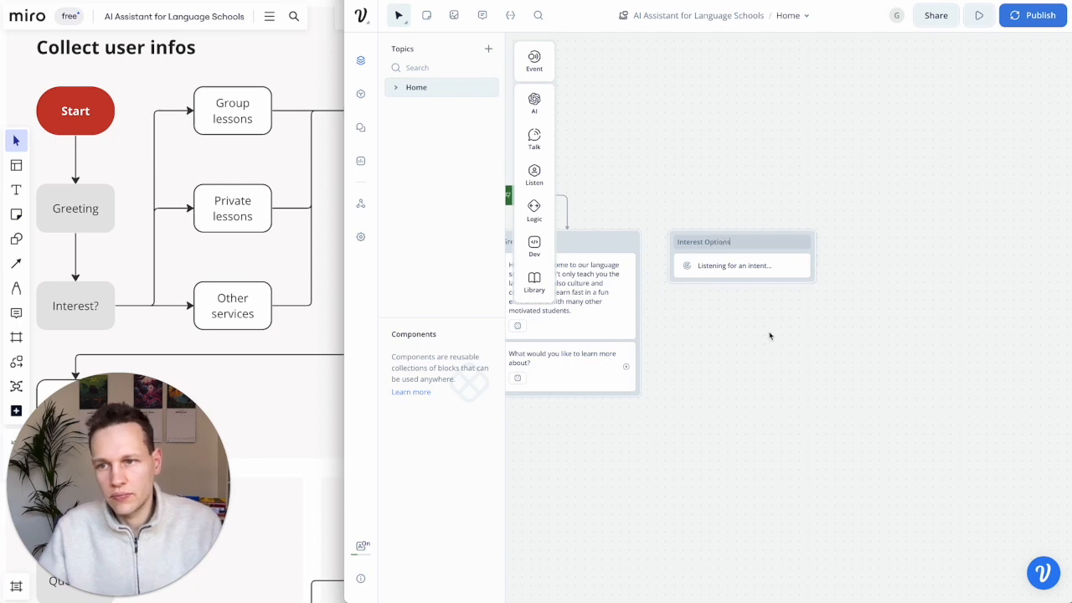
key("Return")
- Move the learning question into its own block named 'Interest?' just below Greeting
scroll(737, 298, "left", 1)
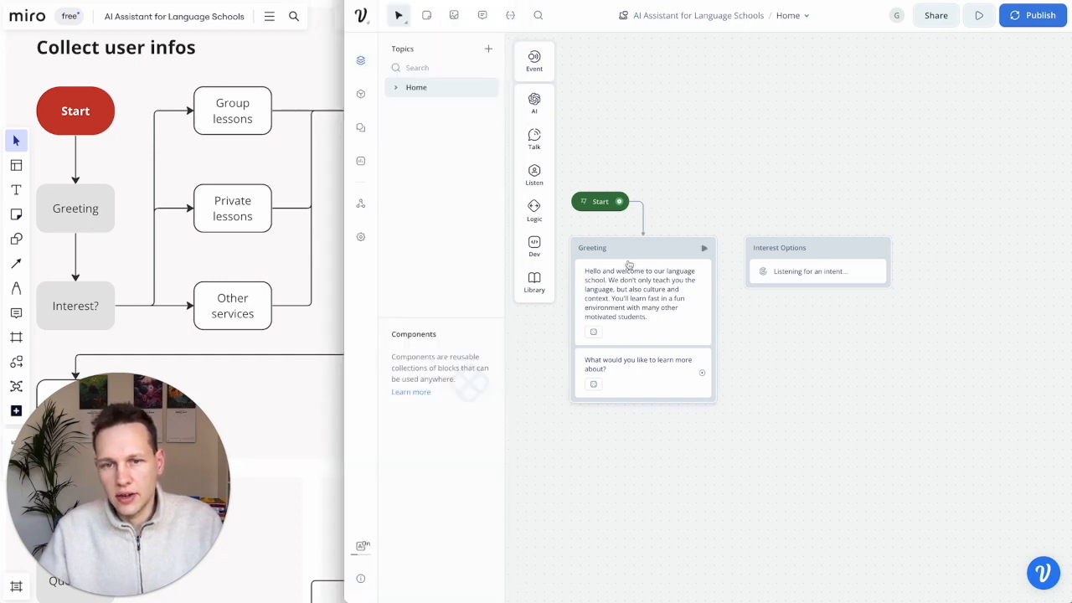
left_click(642, 377)
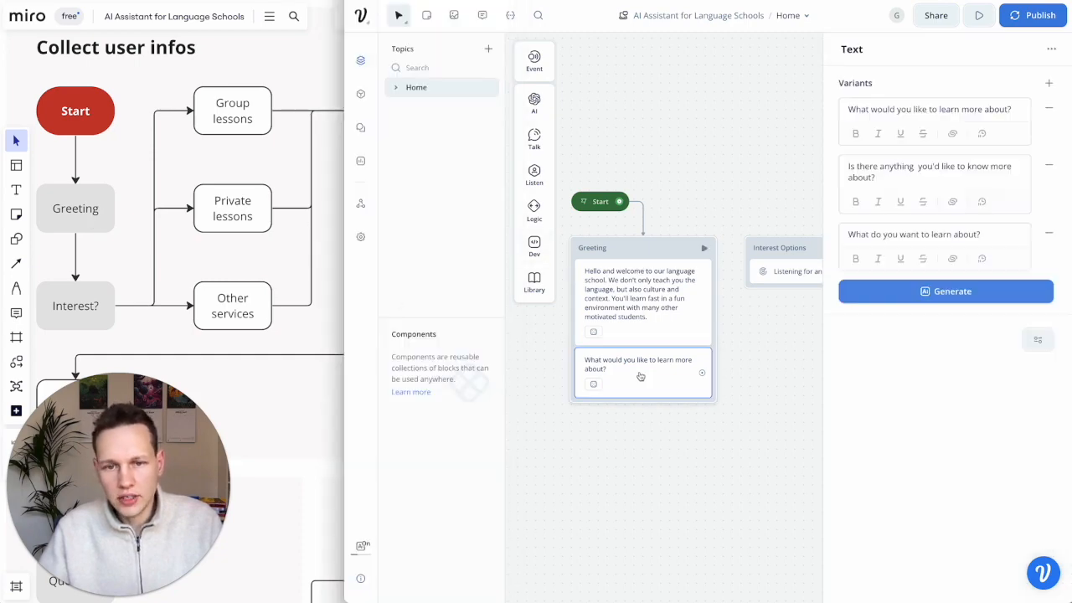
left_click_drag(645, 370, 649, 409)
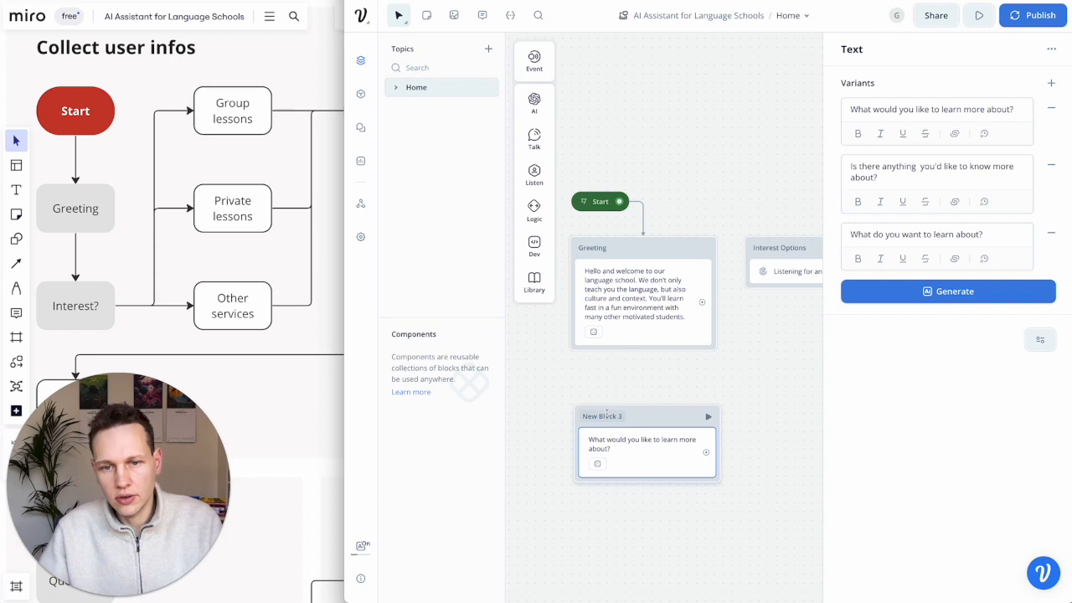
left_click(604, 416)
type("Interest?")
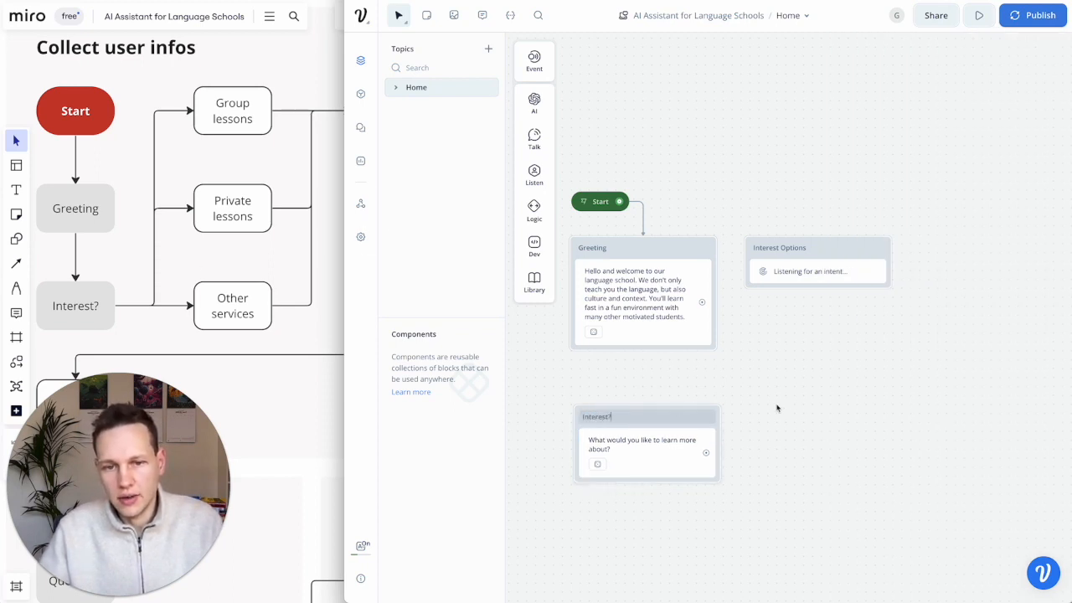
left_click_drag(676, 416, 671, 373)
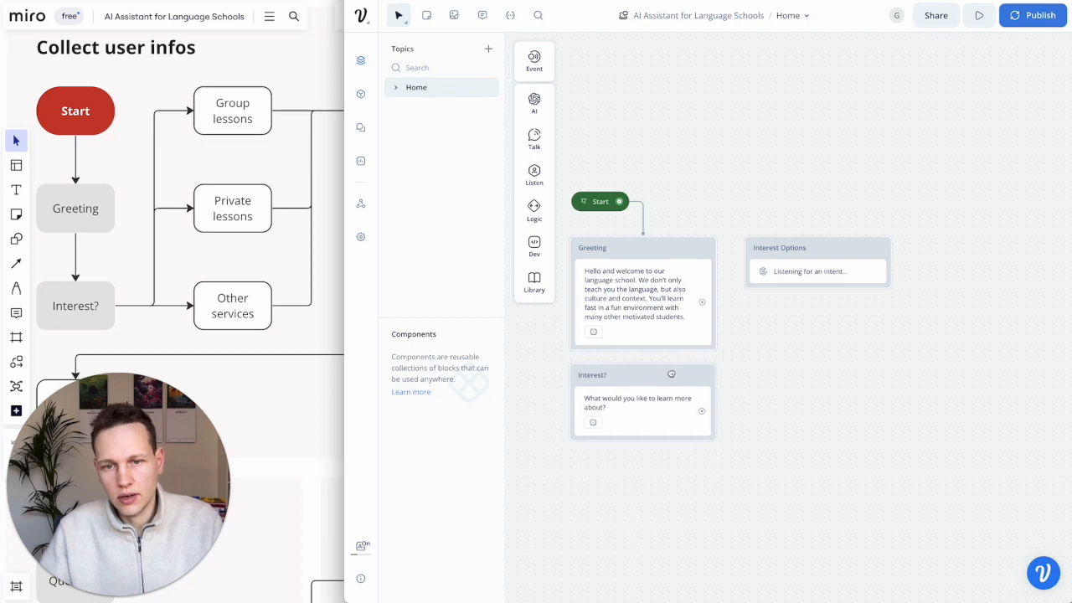
- Connect Greeting to the Interest? block and Interest? to the Interest Options block
left_click_drag(702, 302, 651, 378)
left_click(701, 409)
left_click(737, 410)
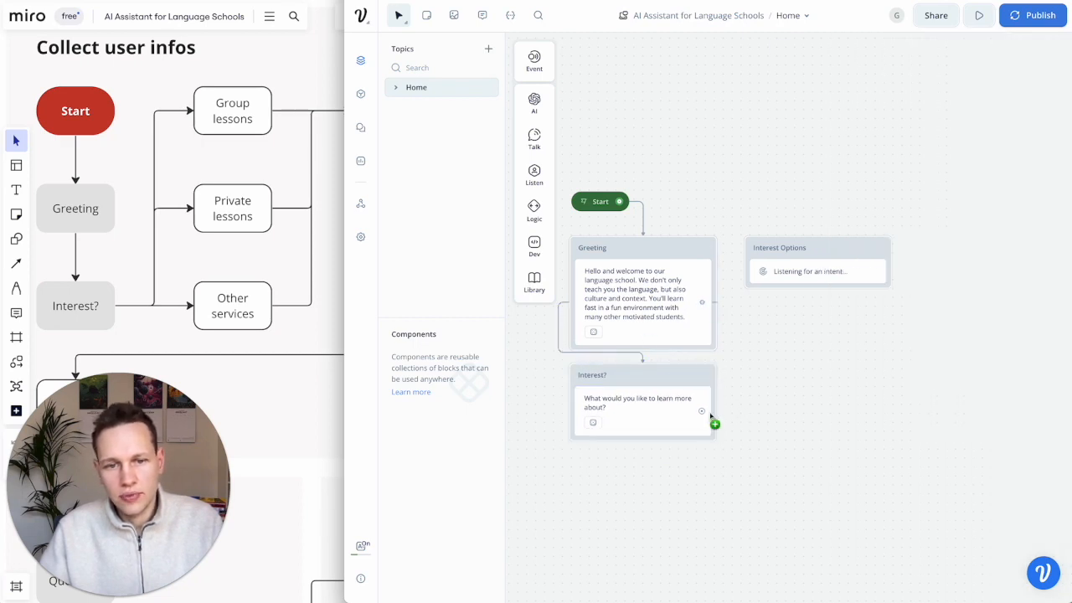
left_click_drag(701, 410, 750, 265)
left_click(826, 279)
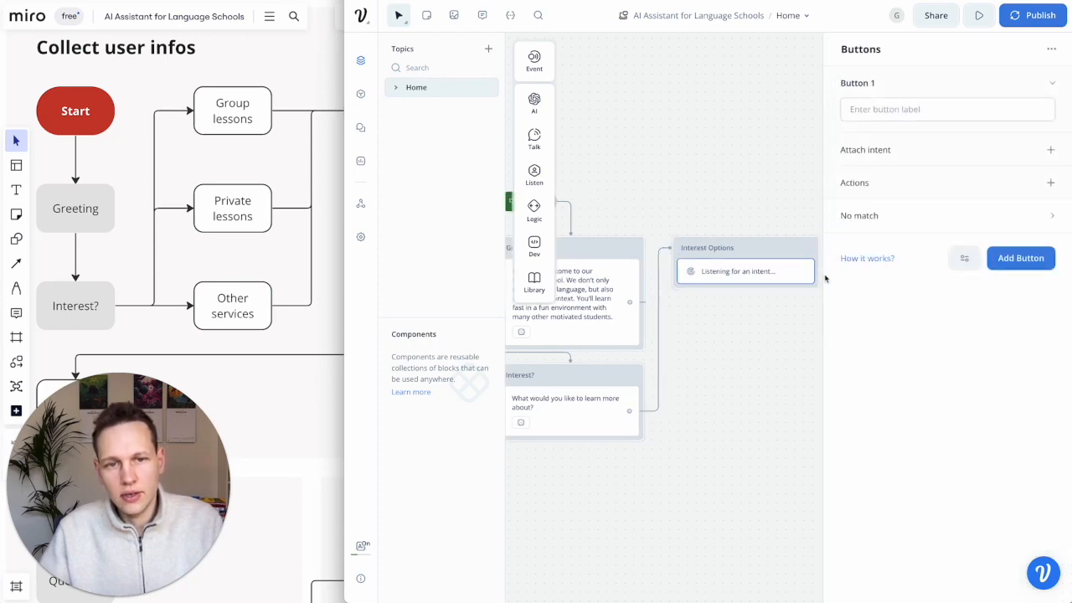
left_click_drag(628, 306, 731, 345)
left_click(650, 344)
left_click_drag(621, 308, 559, 370)
- Nudge the Interest? question block into a tidier position on the canvas
scroll(703, 399, "left", 2)
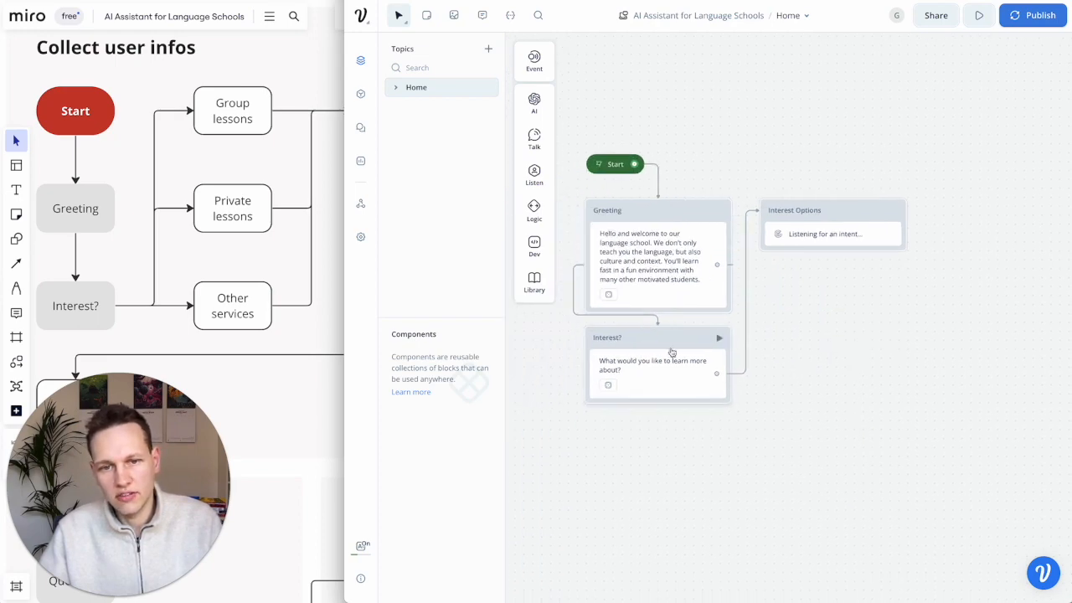
left_click_drag(674, 339, 677, 348)
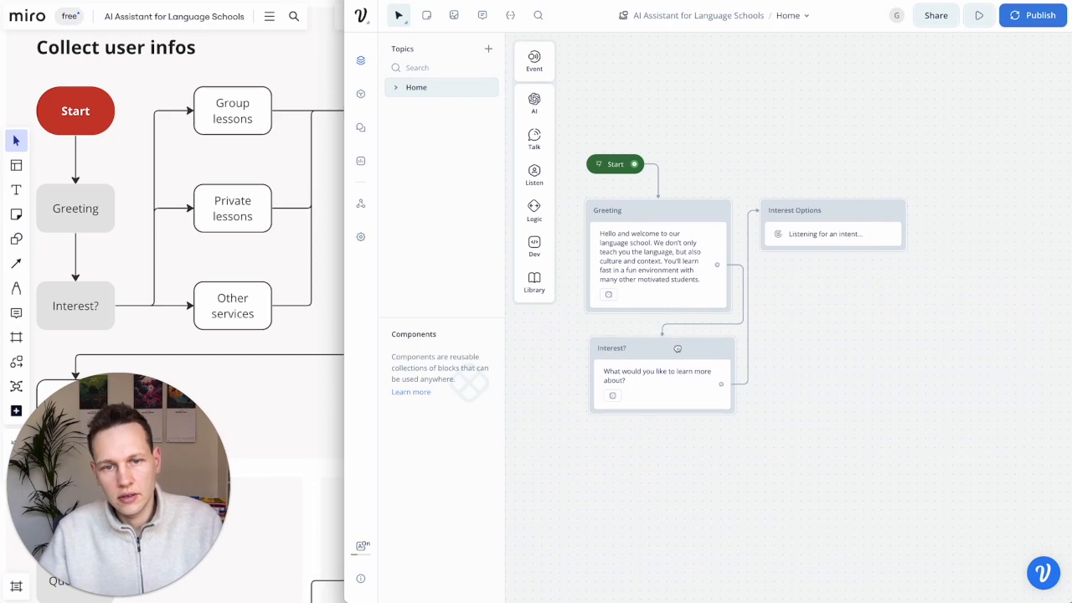
mouse_move(677, 348)
left_mouse_down()
mouse_move(677, 338)
mouse_move(678, 347)
left_mouse_up()
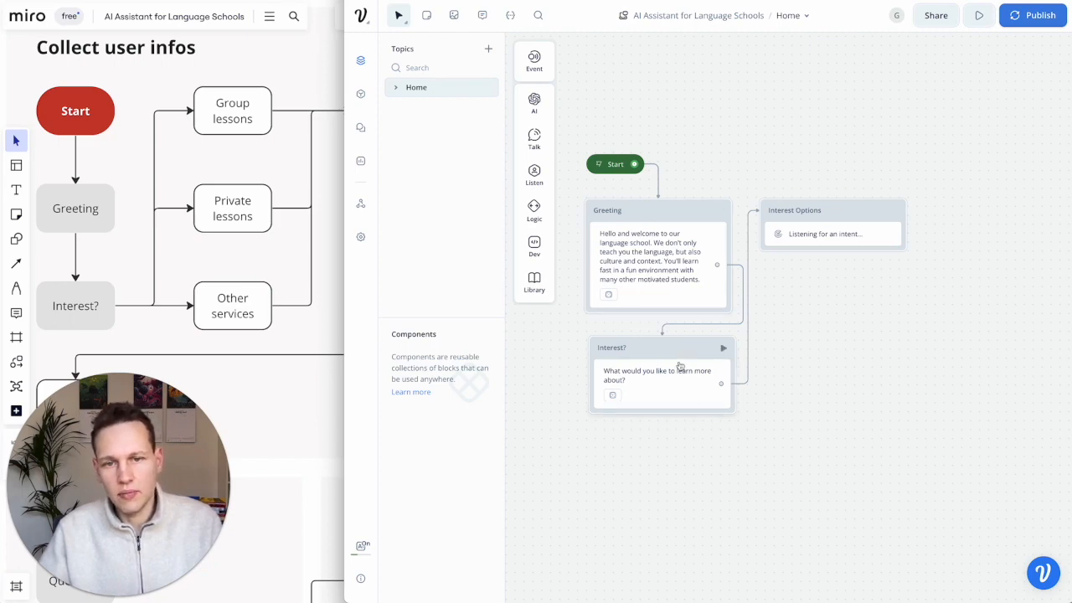
mouse_move(669, 372)
left_mouse_down()
mouse_move(659, 298)
mouse_move(665, 360)
left_mouse_up()
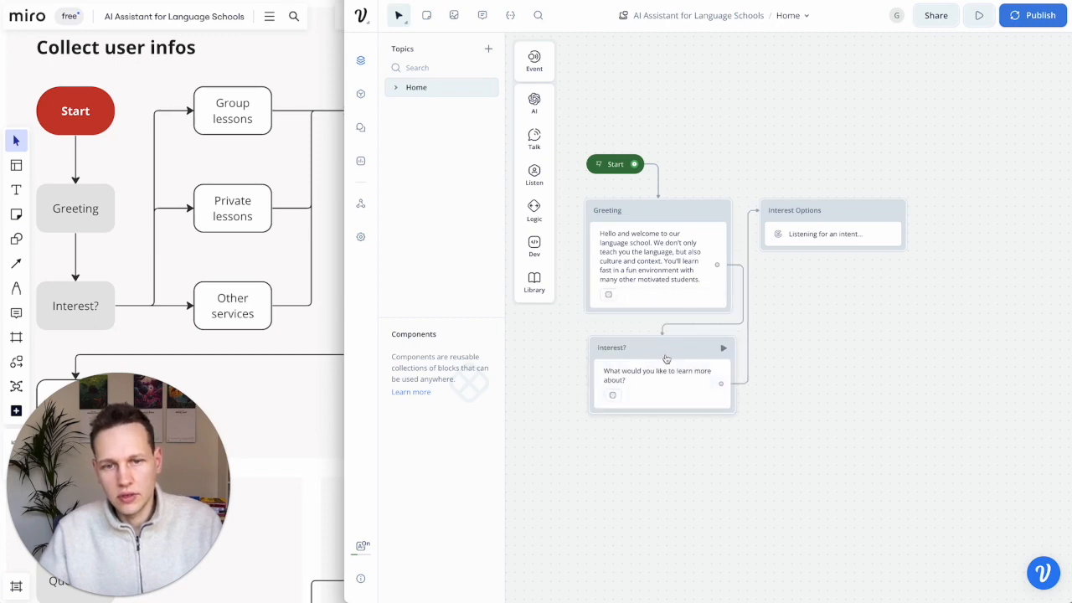
- Check the Miro flowchart, then shift the Interest Options block slightly to the right
left_click(128, 287)
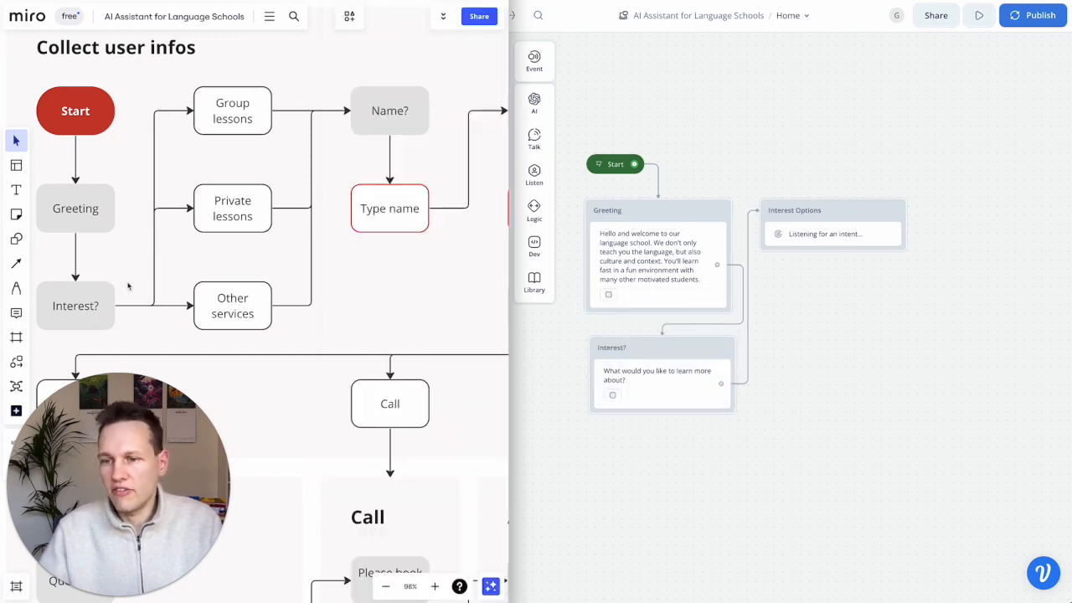
left_click(628, 362)
left_click(178, 260)
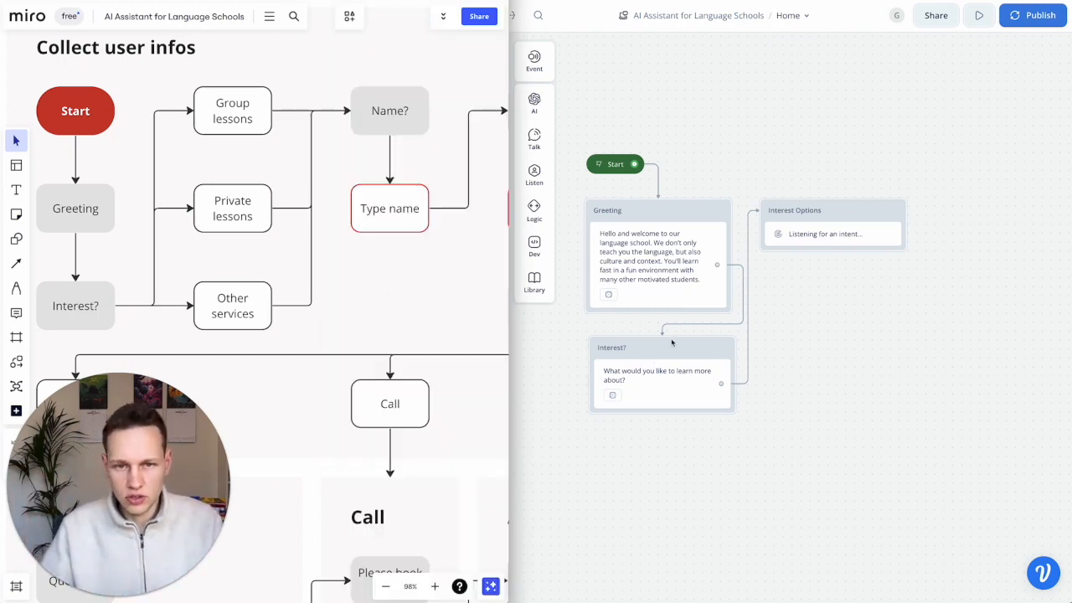
left_click(830, 209)
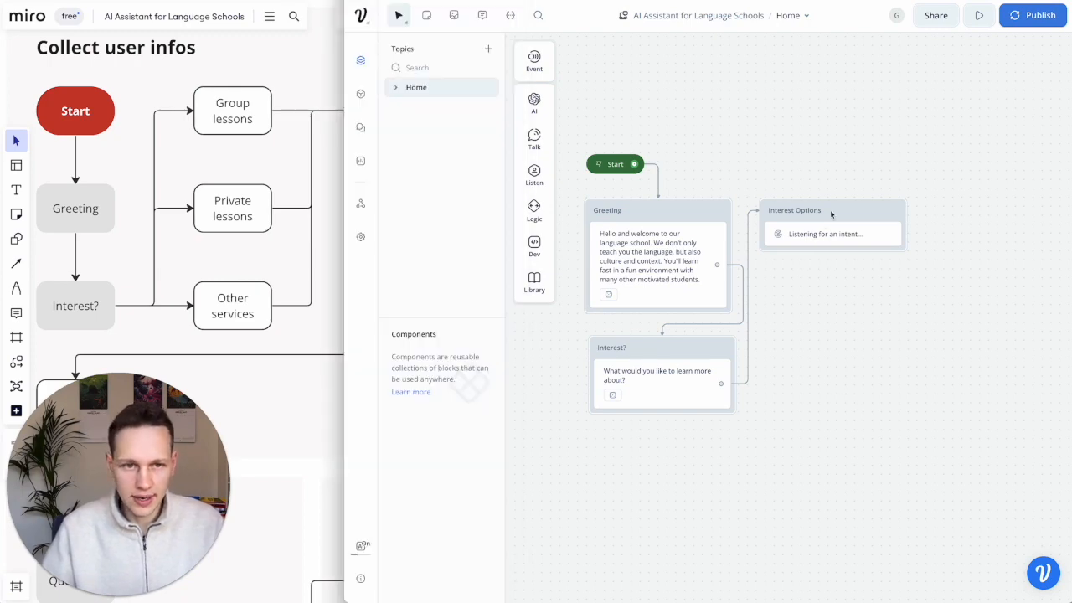
left_click_drag(837, 216, 854, 211)
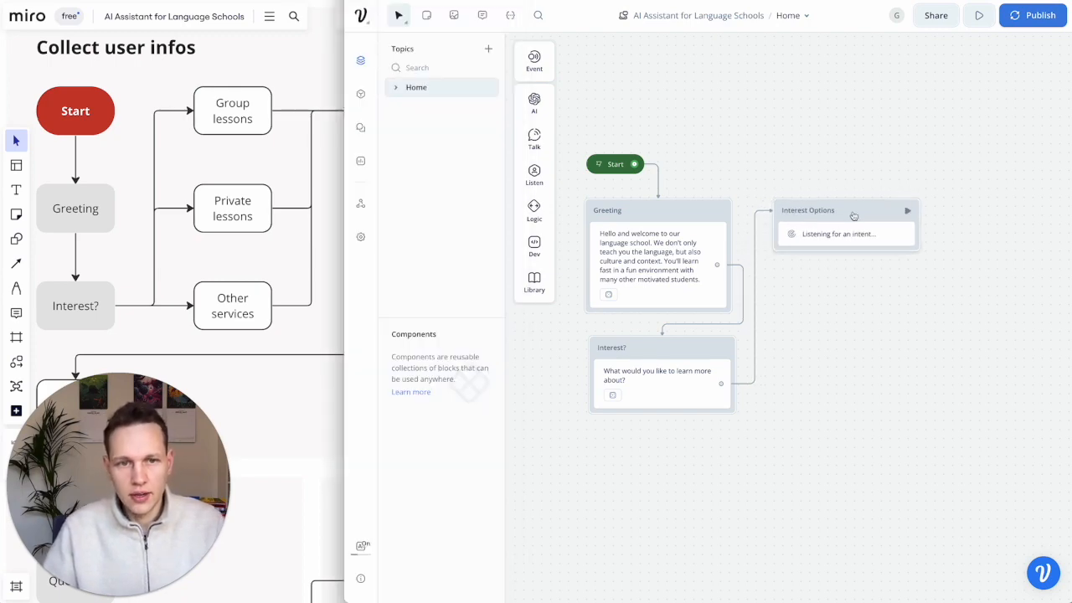
scroll(837, 237, "right", 3)
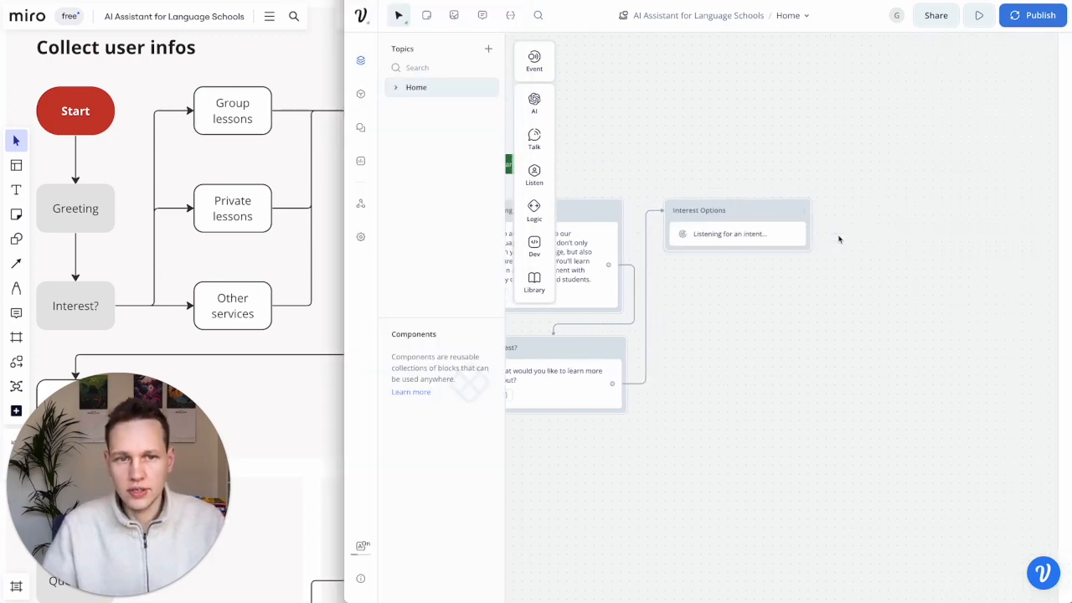
- Label the Interest Options buttons Group Lessons, Private lessons and Other services
left_click(769, 226)
left_click(880, 109)
type("Group Lessons")
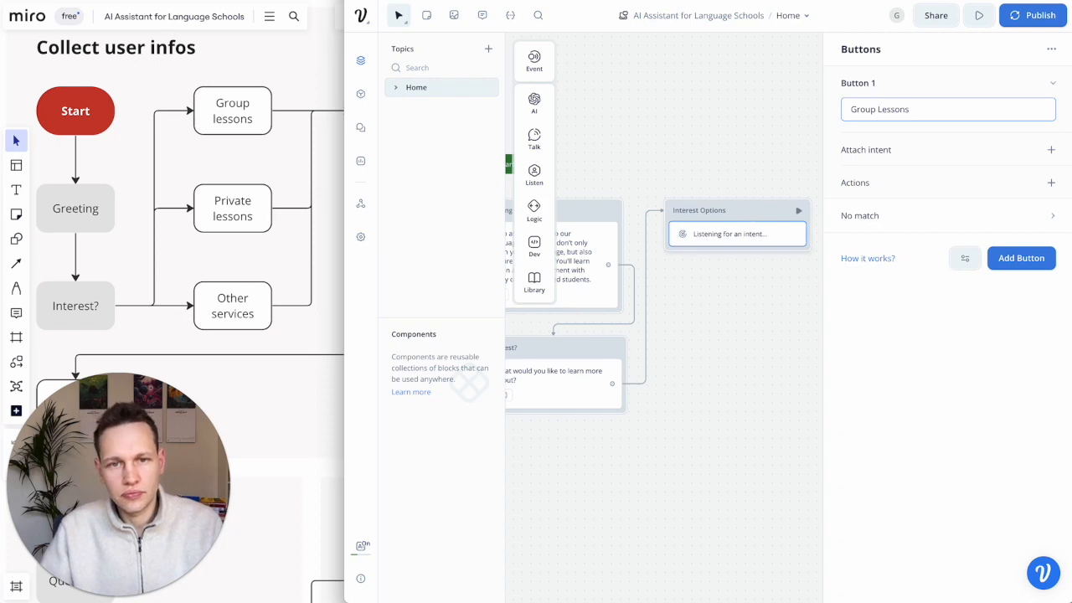
left_click(1014, 258)
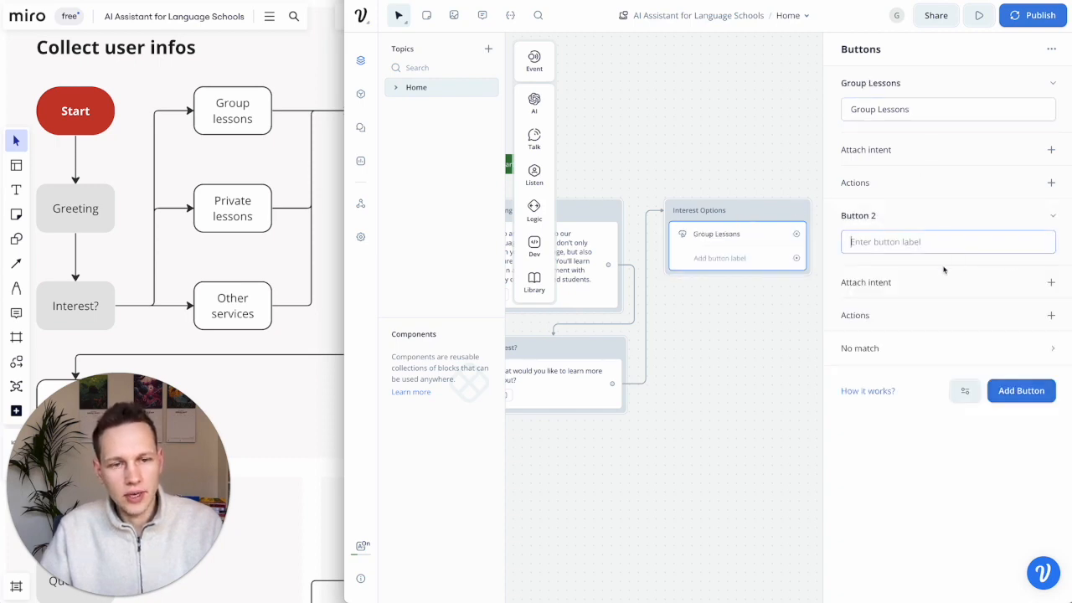
type("Private lessons")
left_click(1021, 391)
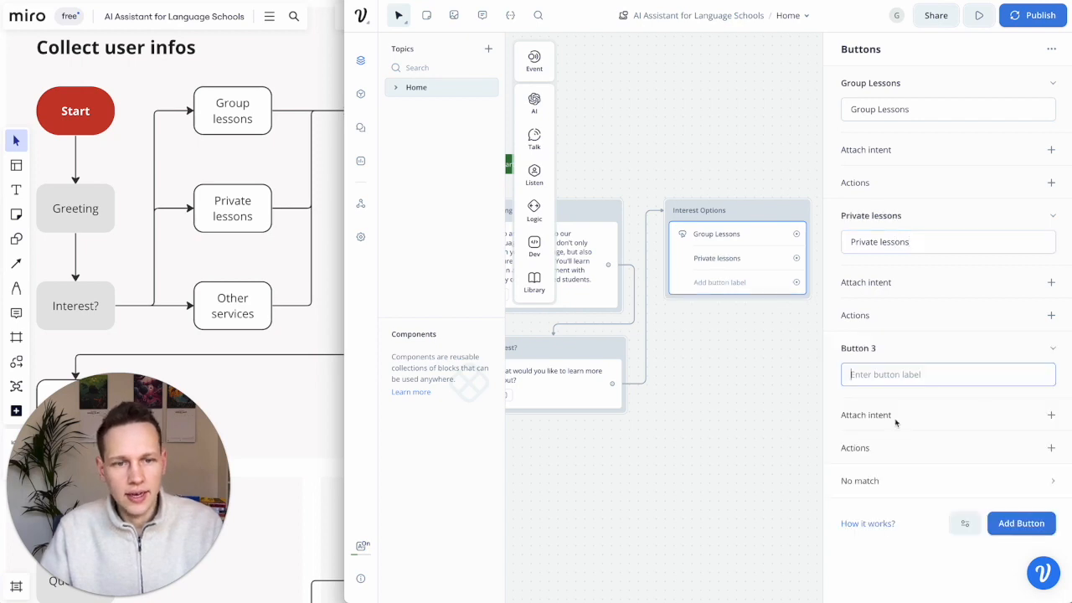
type("Other services")
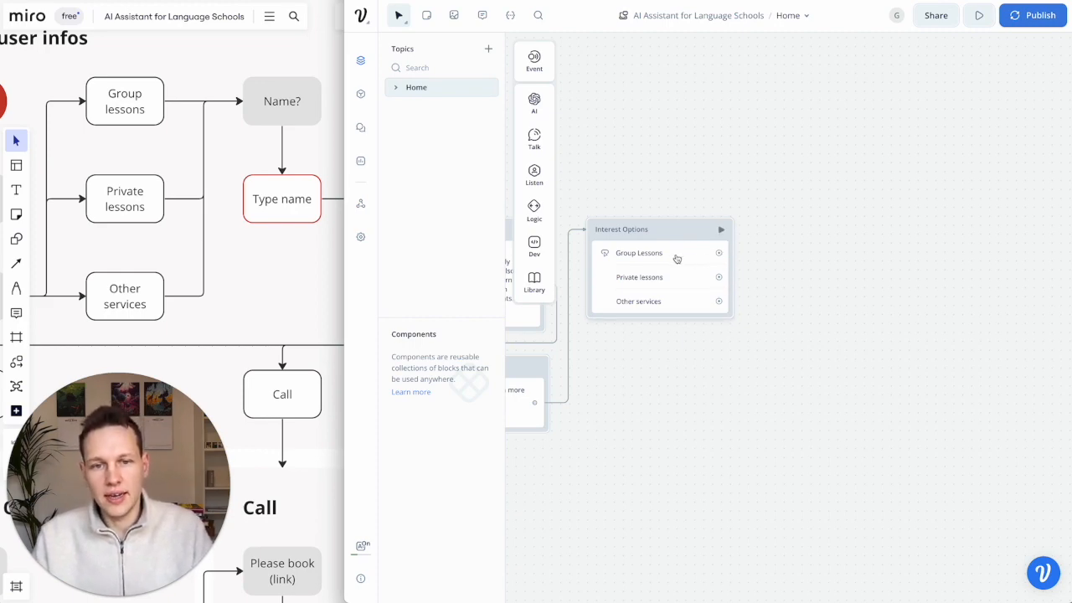
- Give Group Lessons a Set action that assigns 'group lessons' to a newly created interest variable
left_click(677, 256)
left_click(1051, 182)
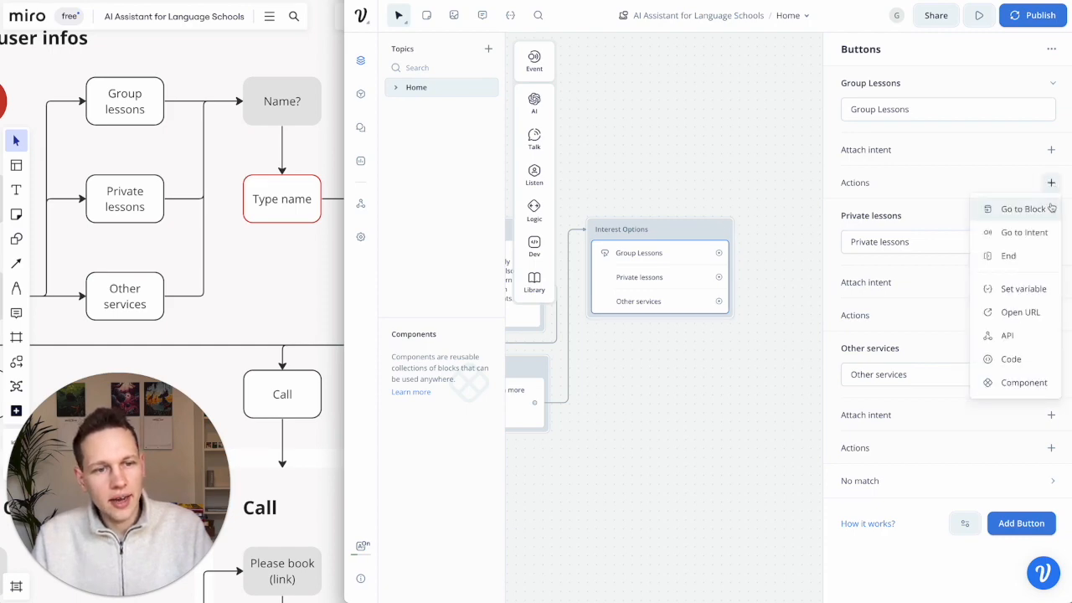
left_click(1018, 290)
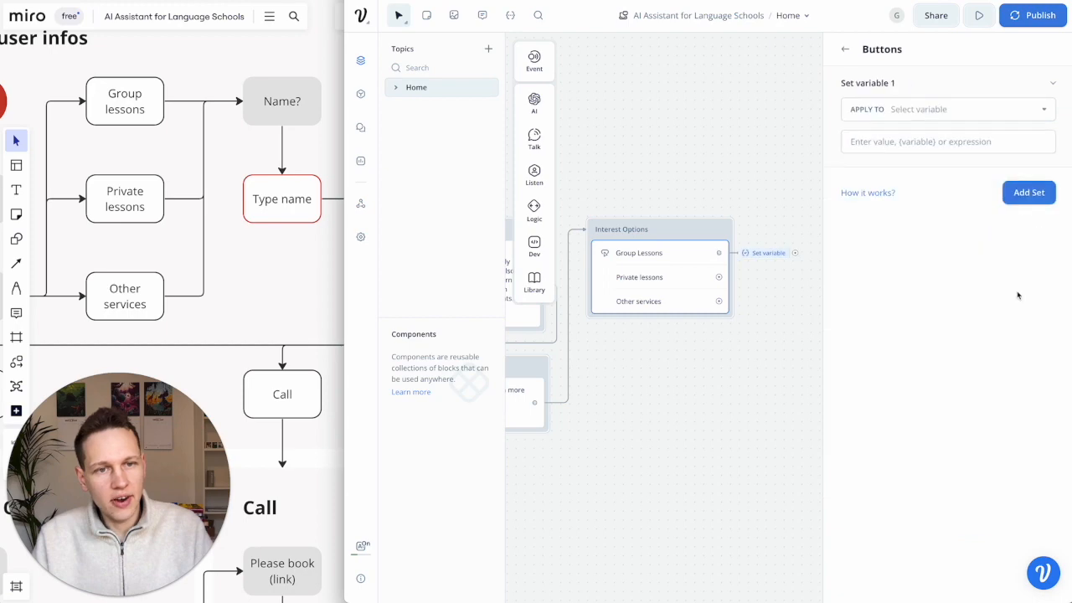
left_click(934, 109)
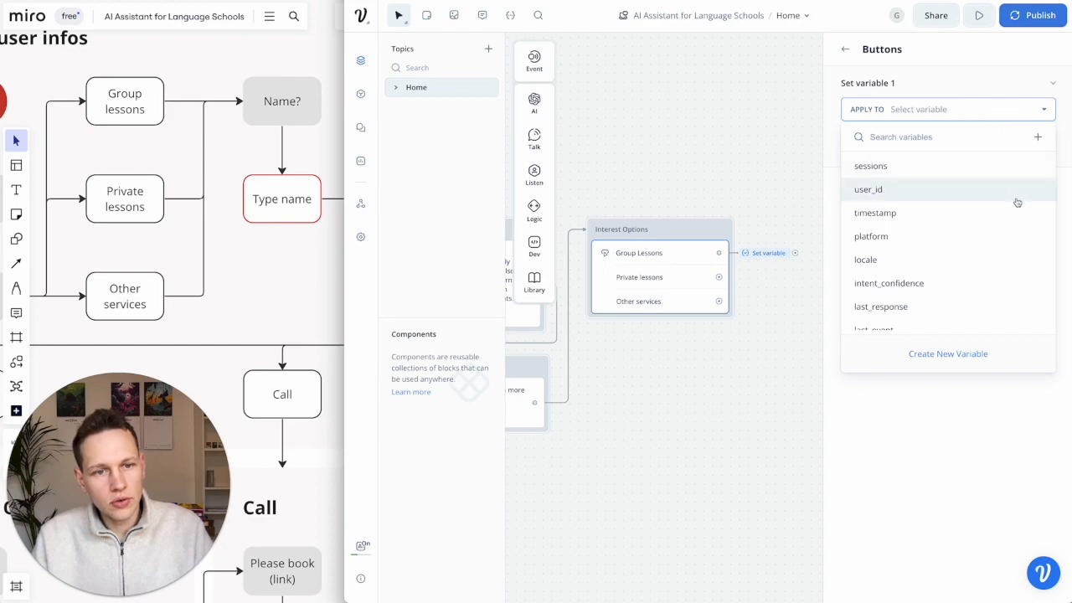
left_click(955, 354)
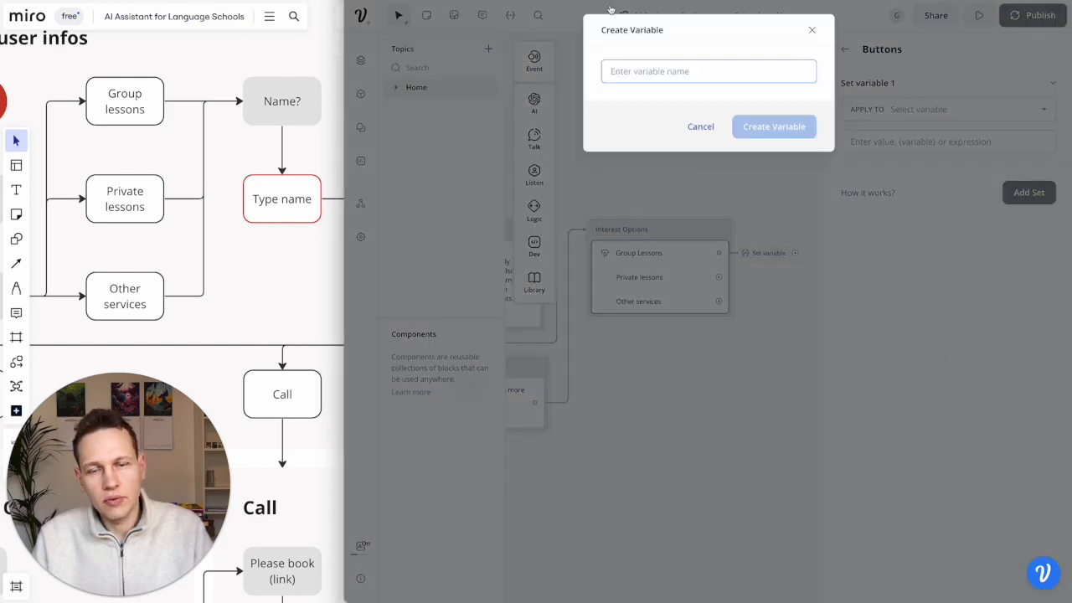
type("intet")
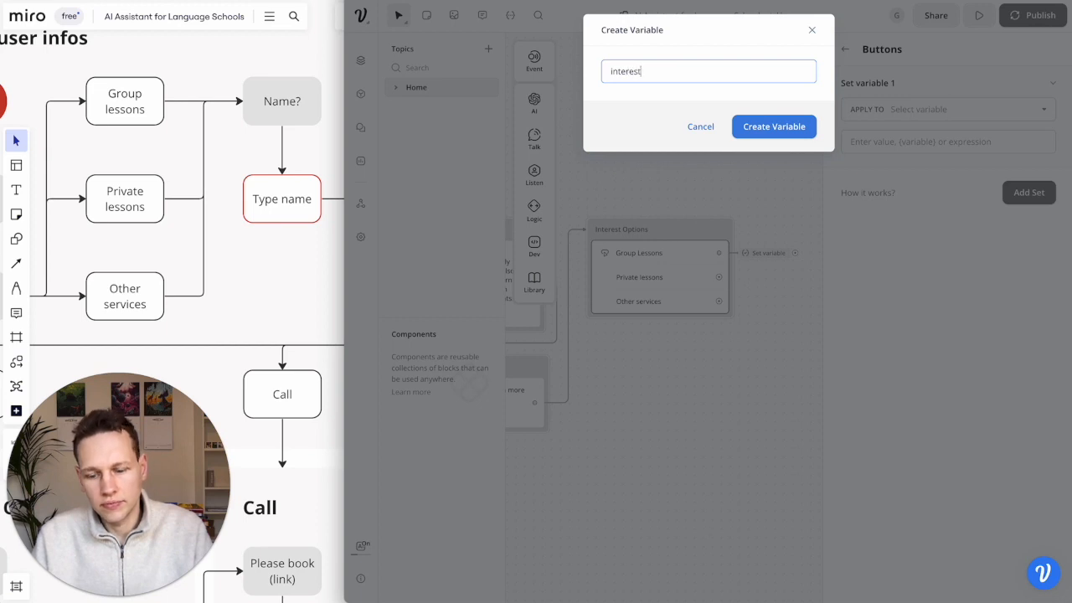
type("est")
left_click(764, 127)
left_click(928, 140)
type("Group Les")
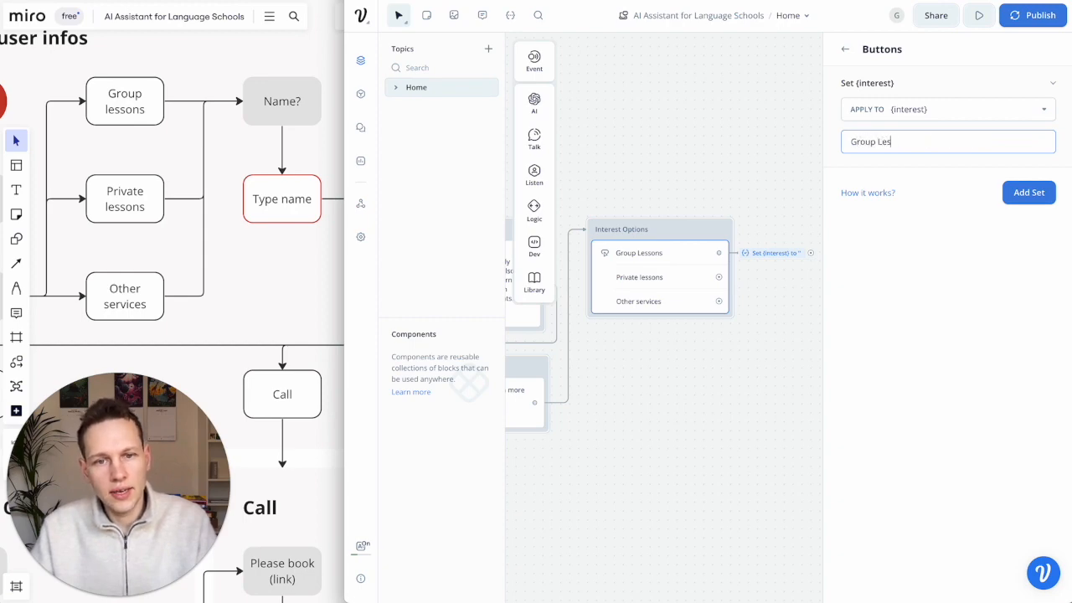
type("son")
key("ctrl+a")
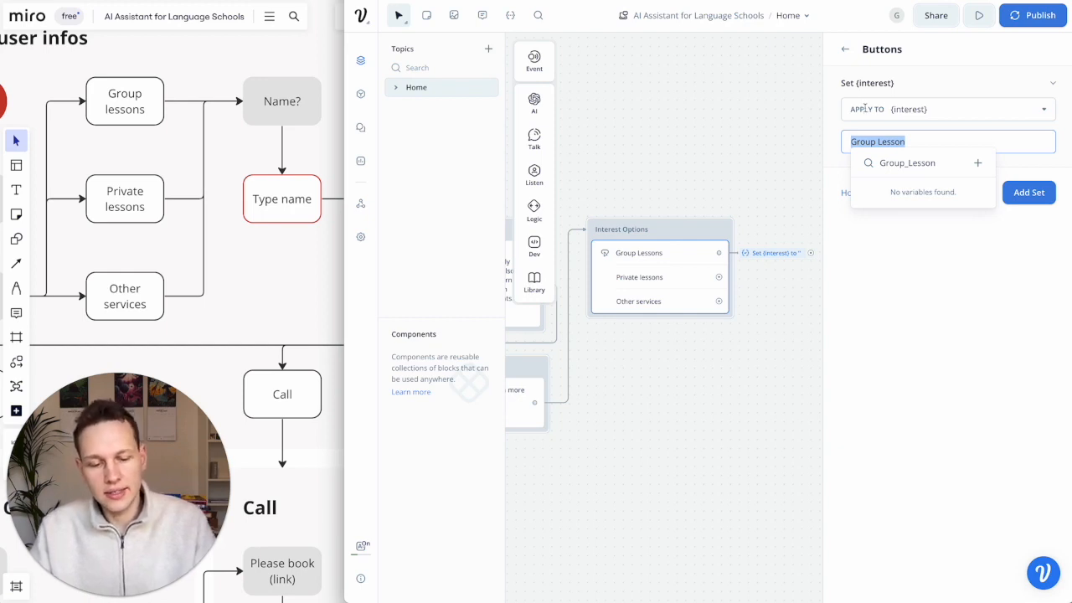
type("group le")
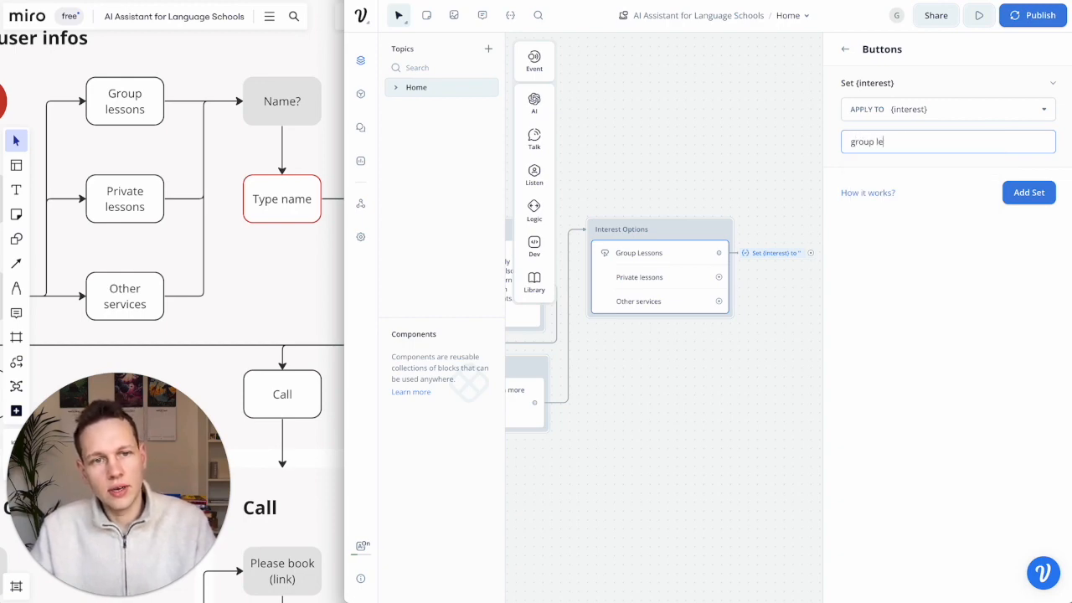
type("ssons")
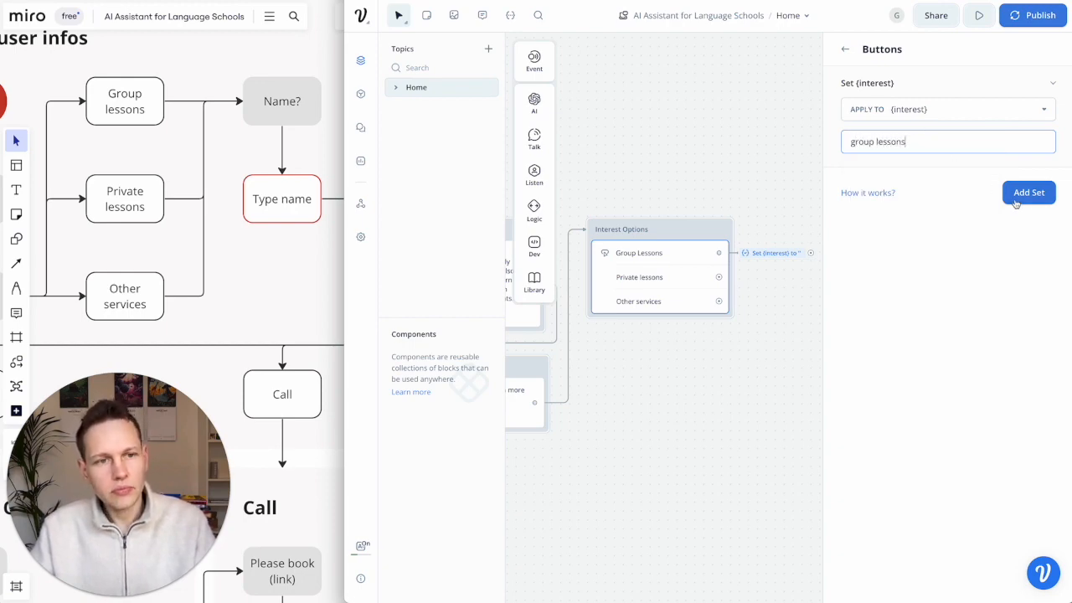
left_click(843, 50)
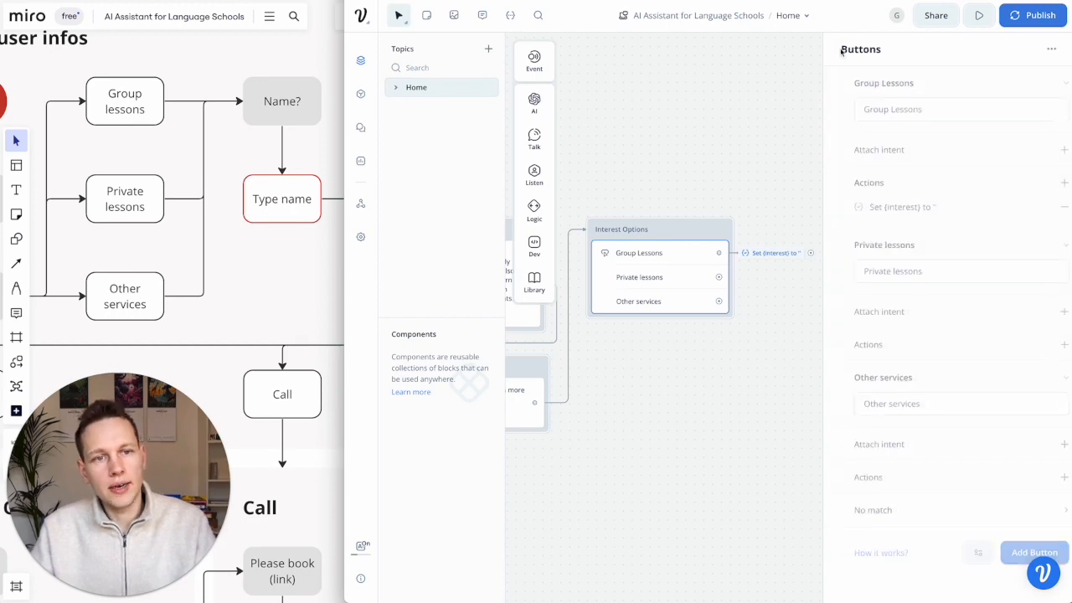
- Change the Group Lessons Set value to the quoted string 'group lessons'
left_click(956, 212)
left_click(928, 142)
type("group lesson")
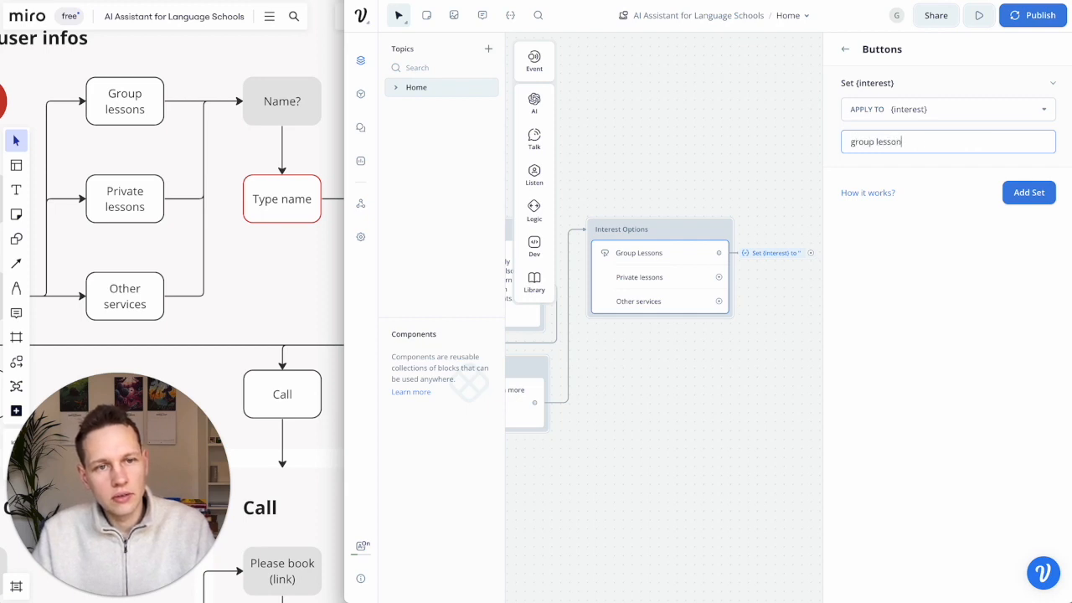
type("s")
left_click(937, 368)
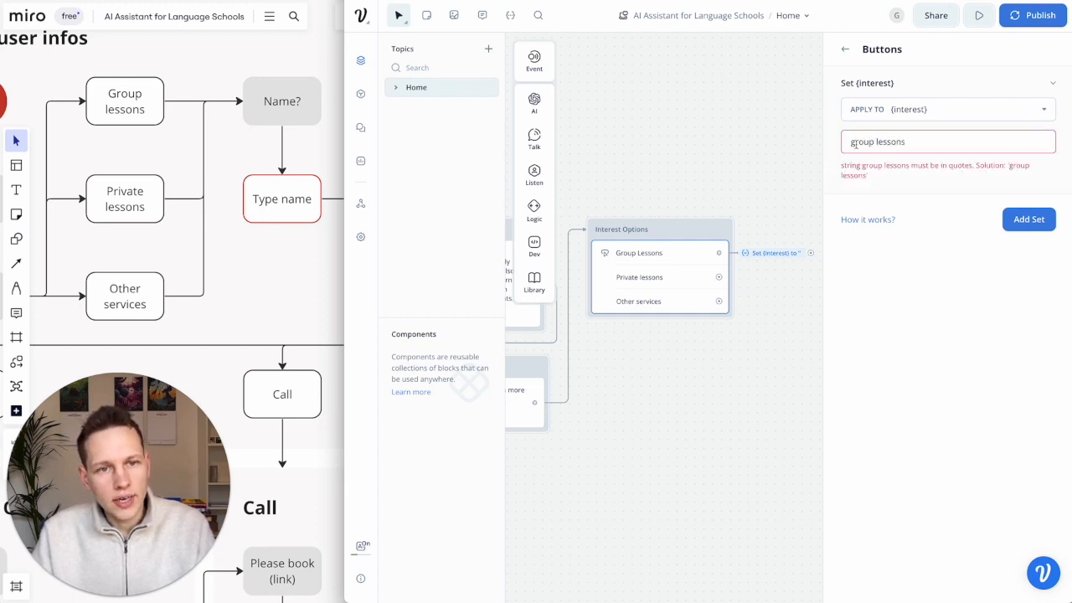
left_click(851, 142)
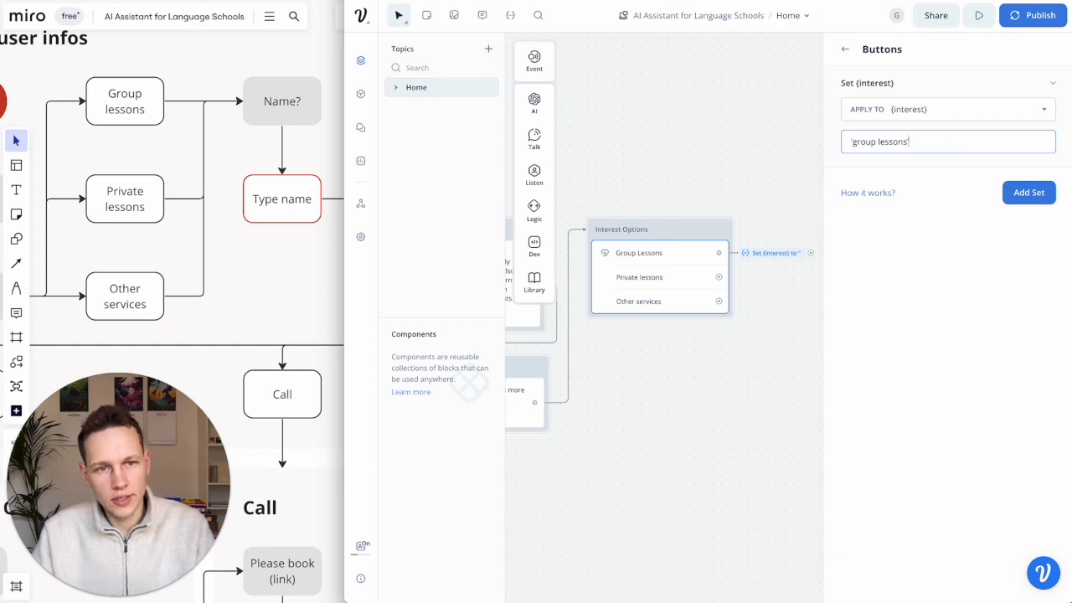
left_click(1007, 256)
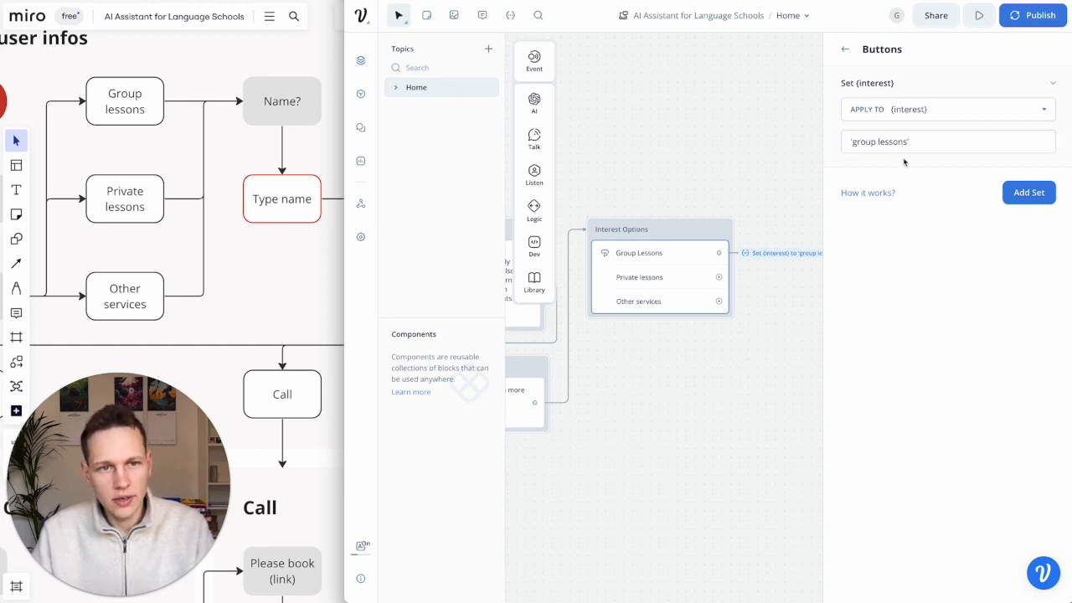
left_click(845, 48)
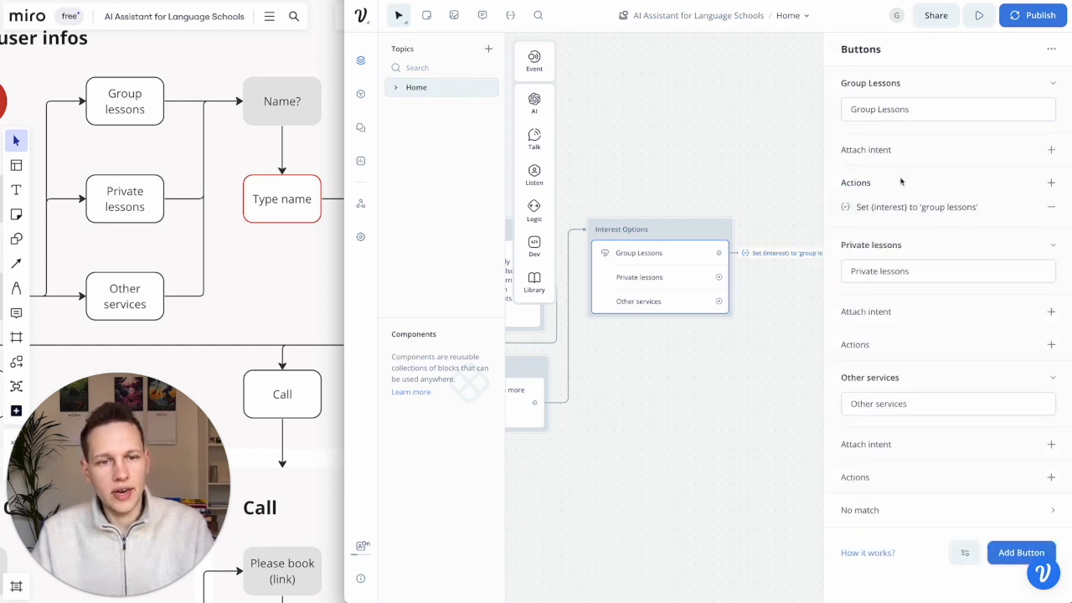
- Make the Private lessons button set {interest} to 'private lessons'
left_click(1050, 347)
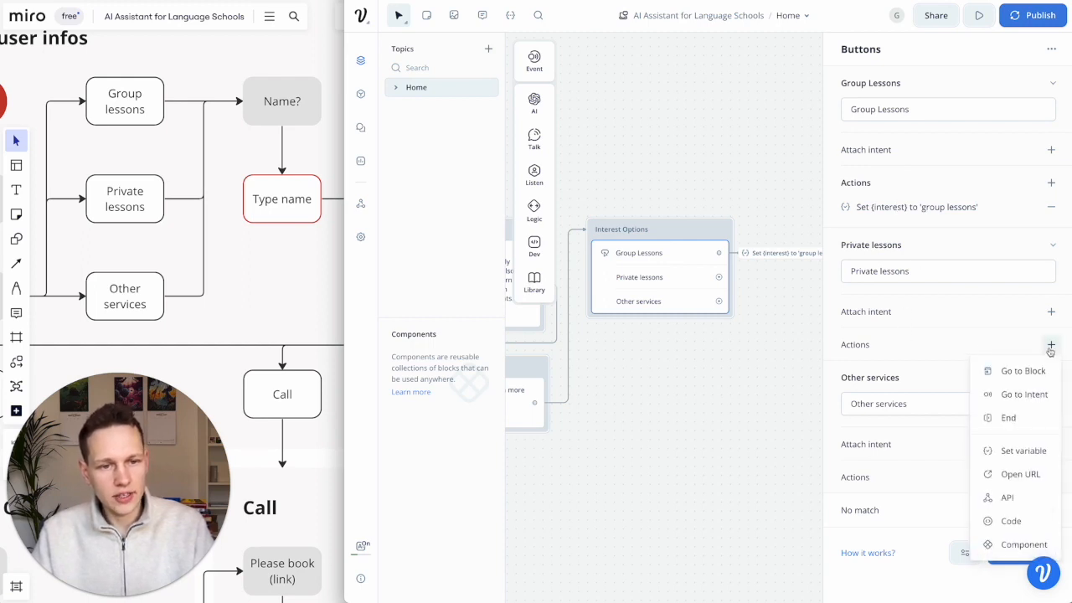
left_click(1016, 451)
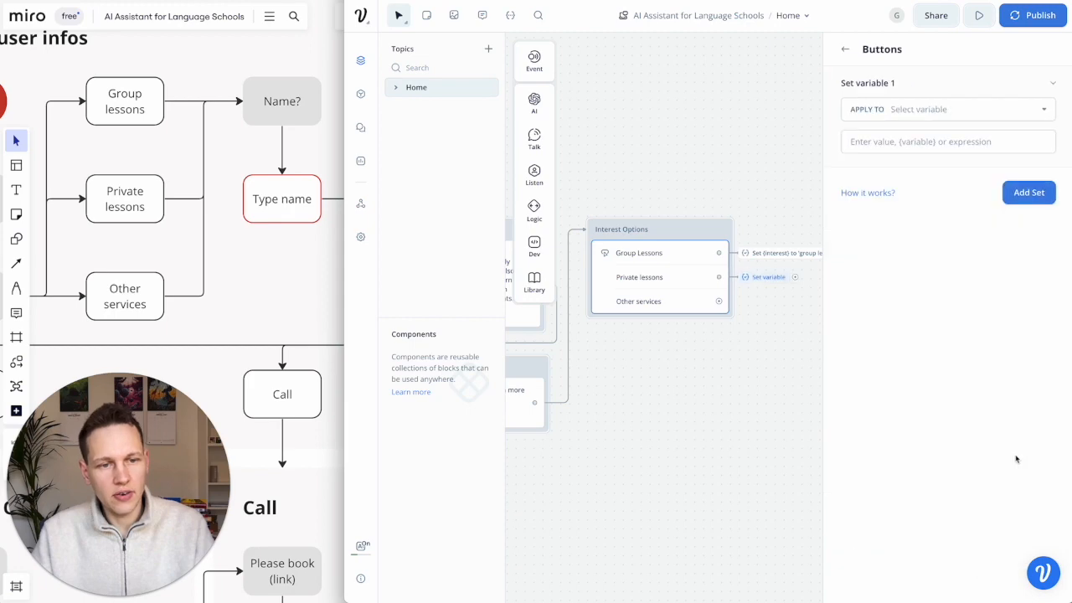
left_click(958, 110)
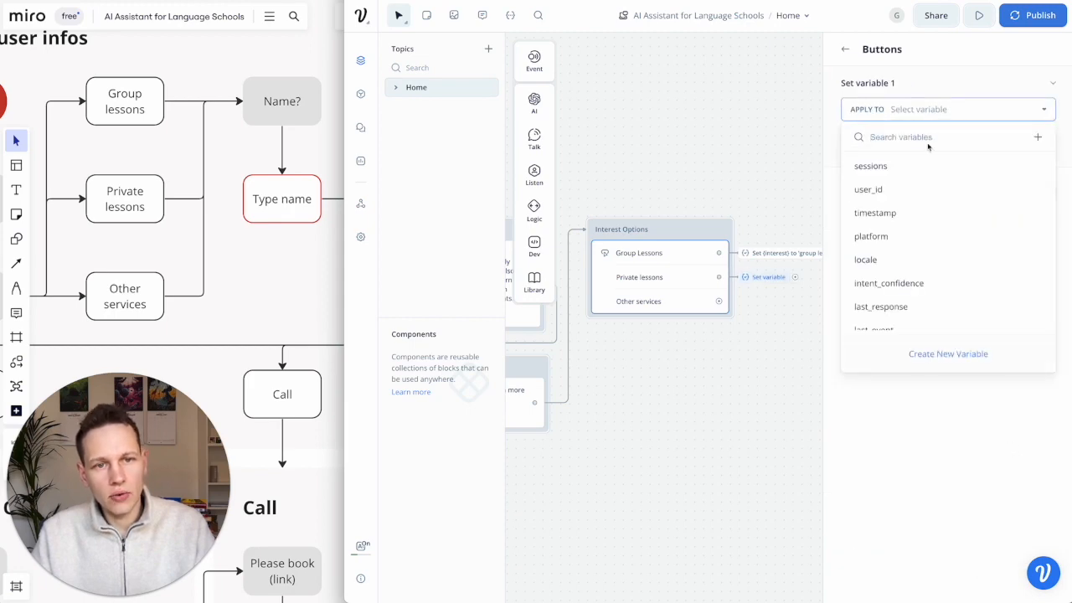
type("in")
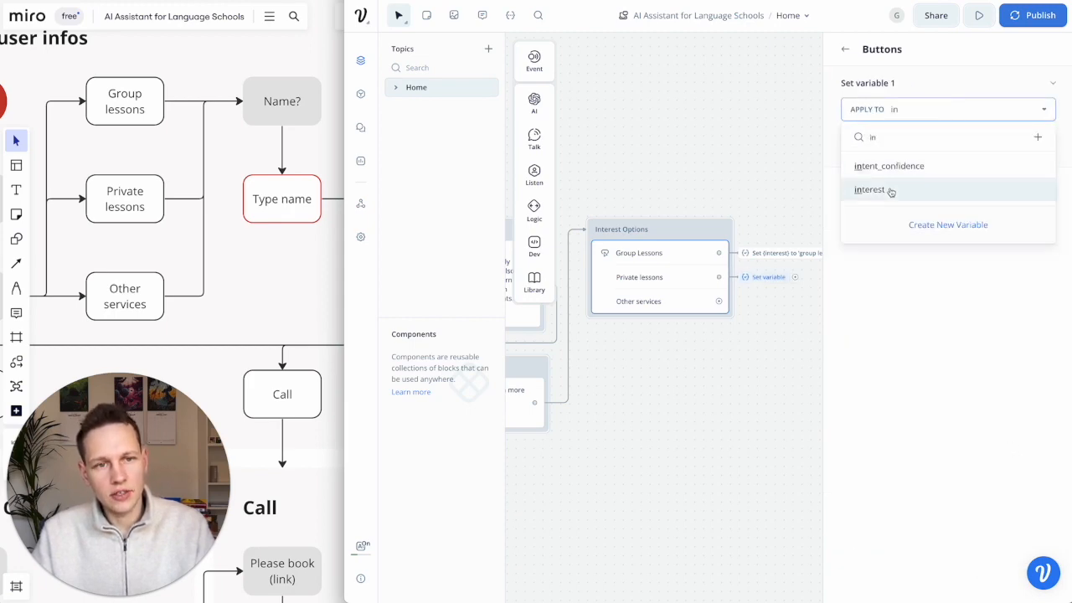
left_click(896, 191)
left_click(913, 141)
type("'private lessons")
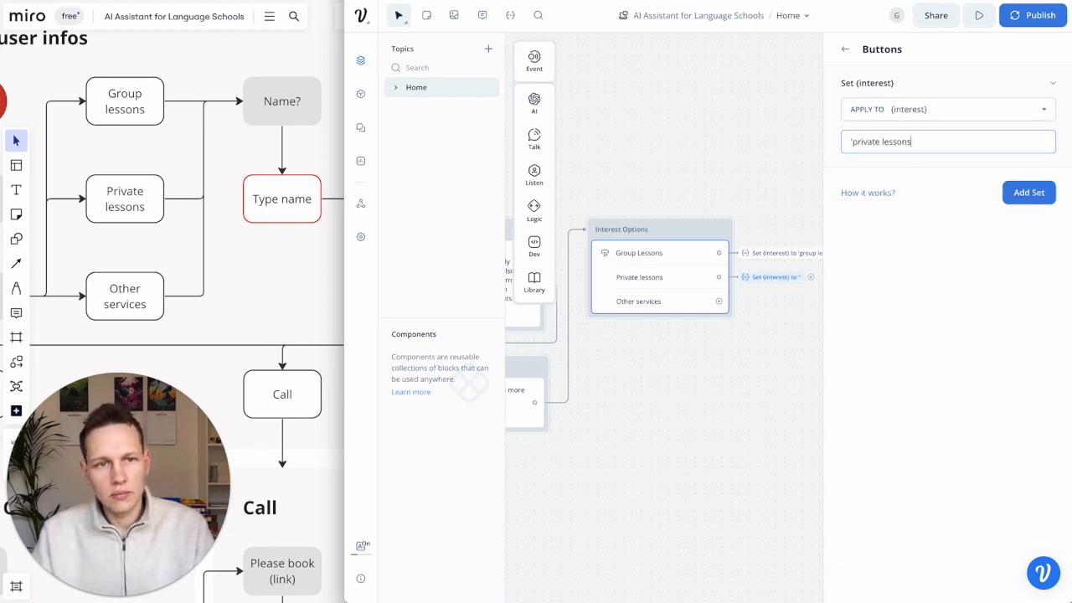
left_click(845, 49)
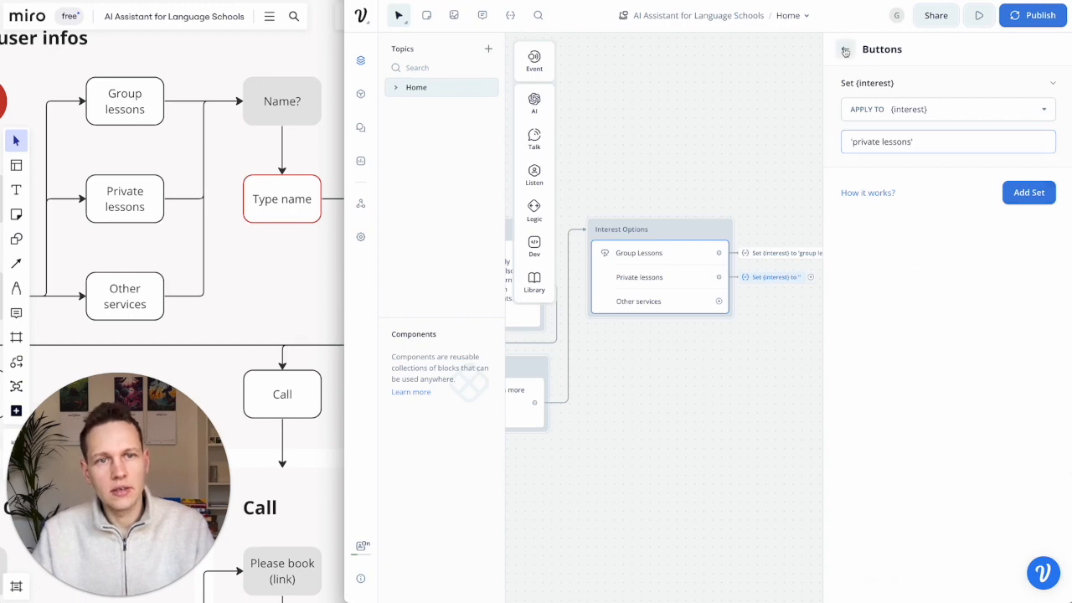
- Make the Other services button set {interest} to 'other services' and close the button settings
scroll(956, 377, "down", 1)
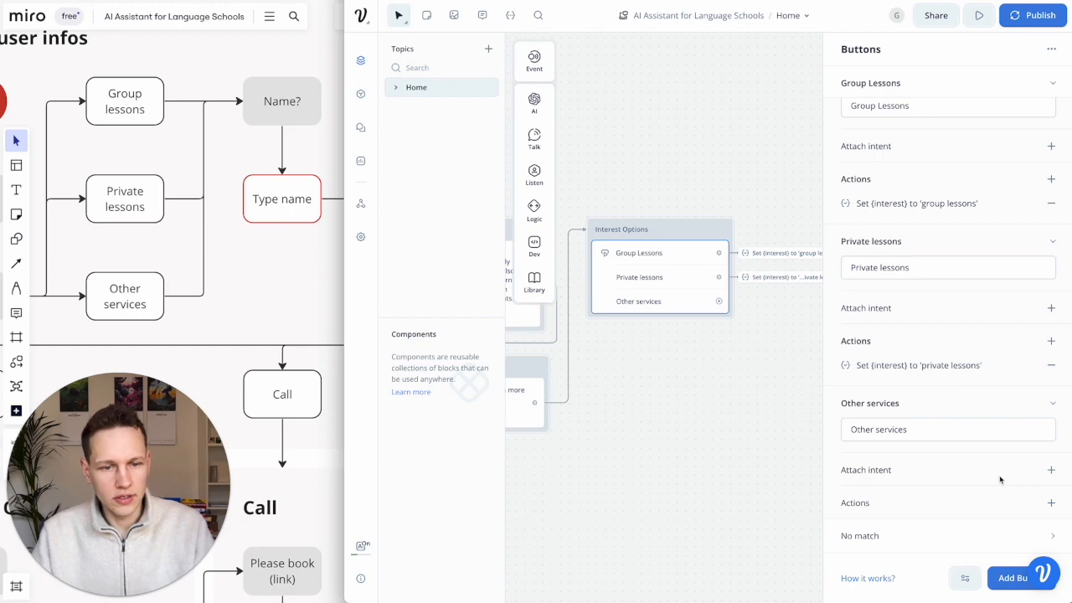
left_click(1051, 502)
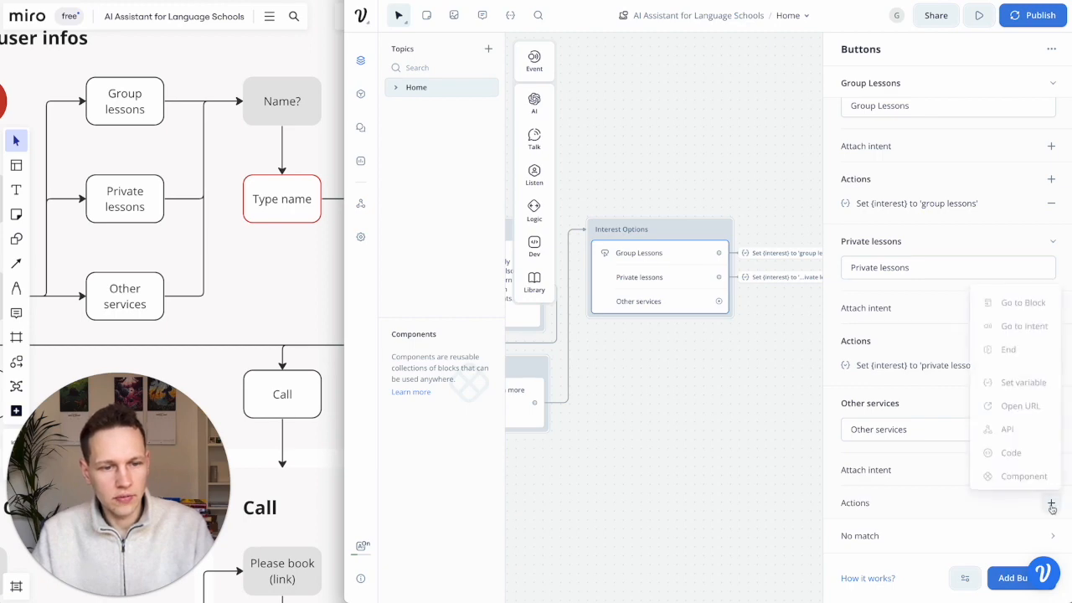
left_click(1024, 379)
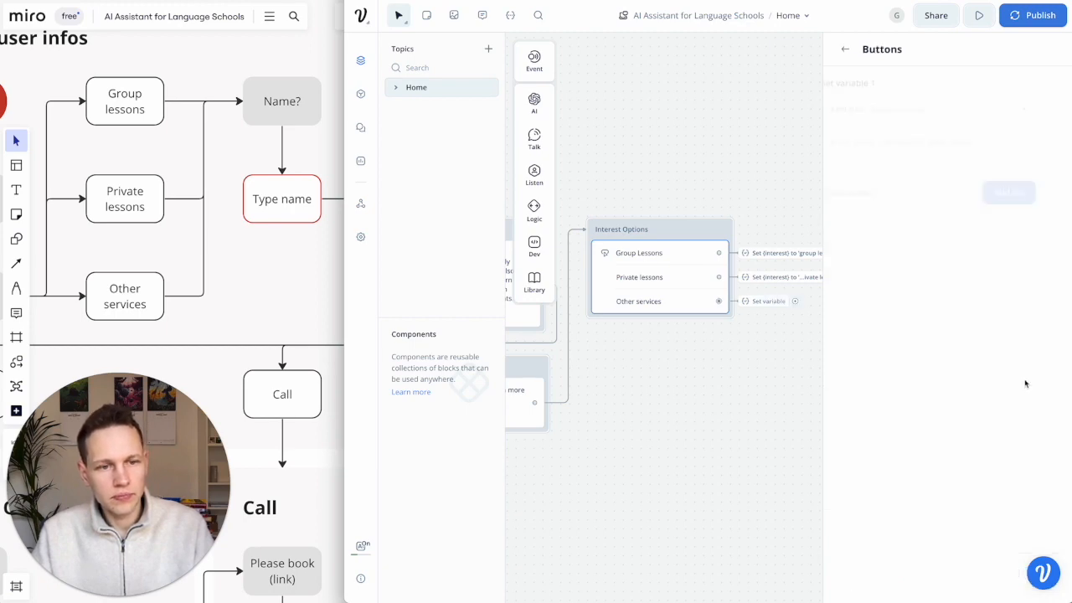
left_click(910, 109)
type("int")
left_click(888, 189)
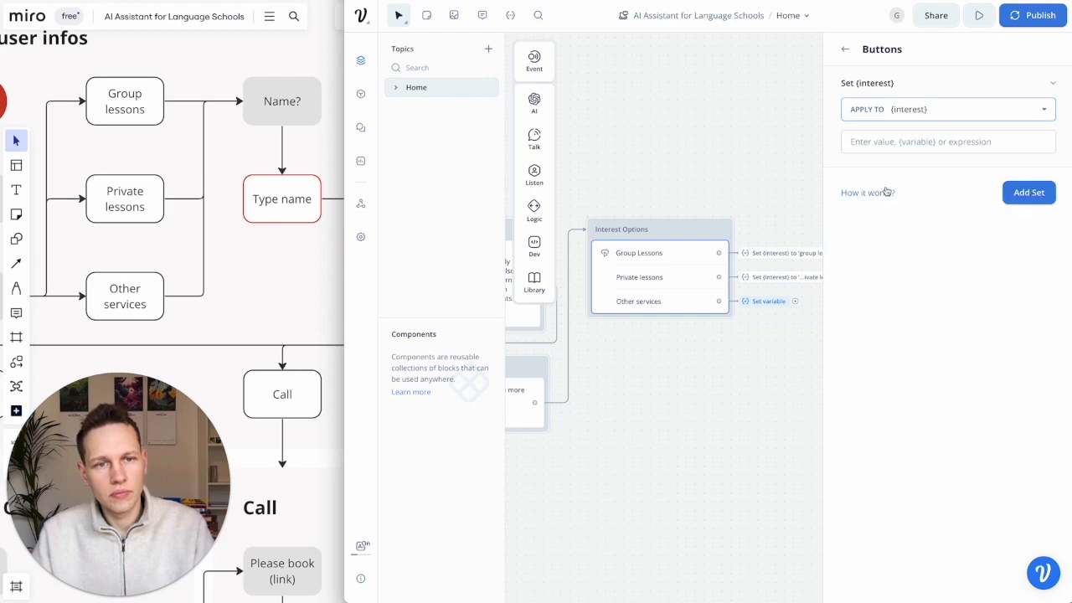
left_click(898, 139)
type("'other services")
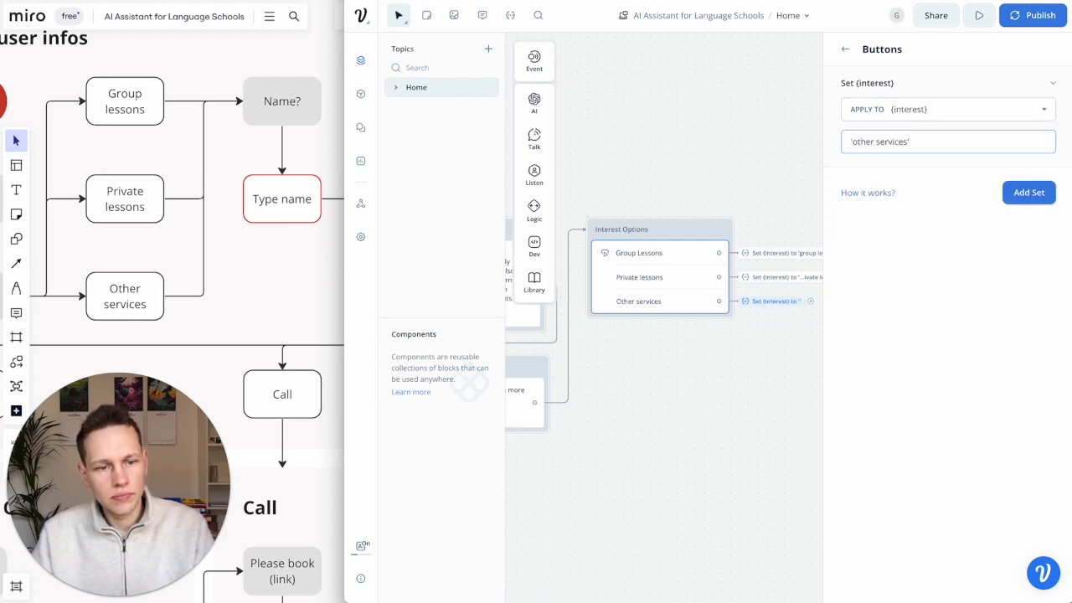
left_click(848, 51)
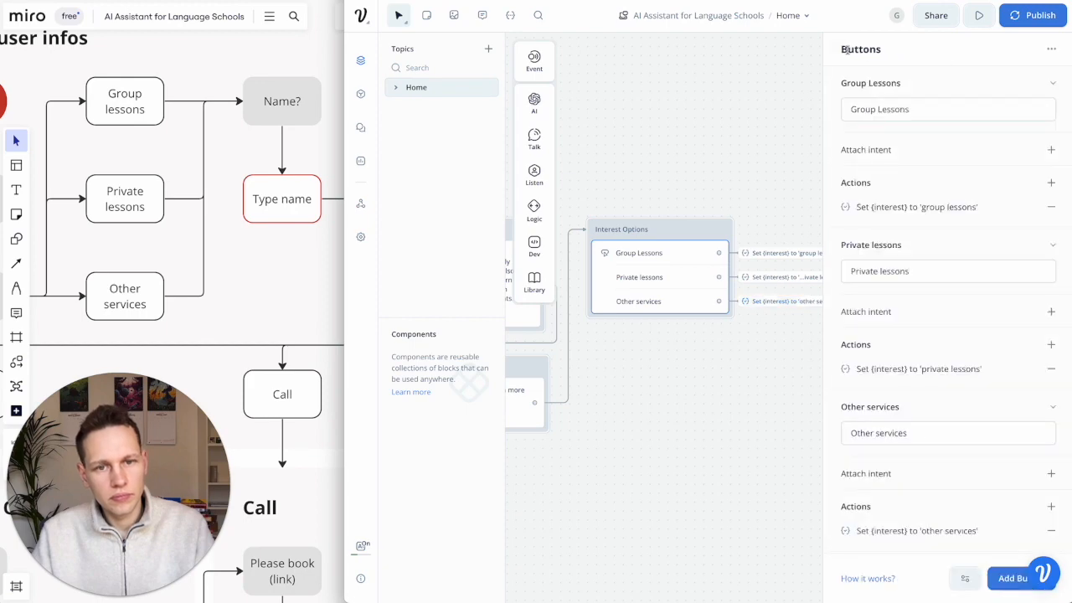
left_click(755, 124)
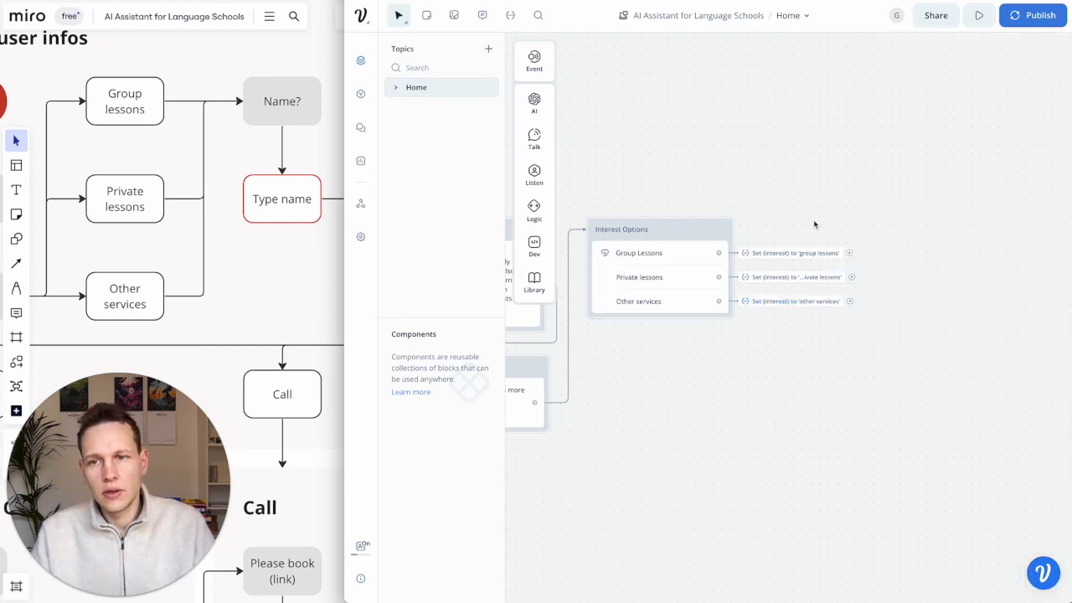
scroll(815, 223, "right", 1)
scroll(815, 224, "left", 1)
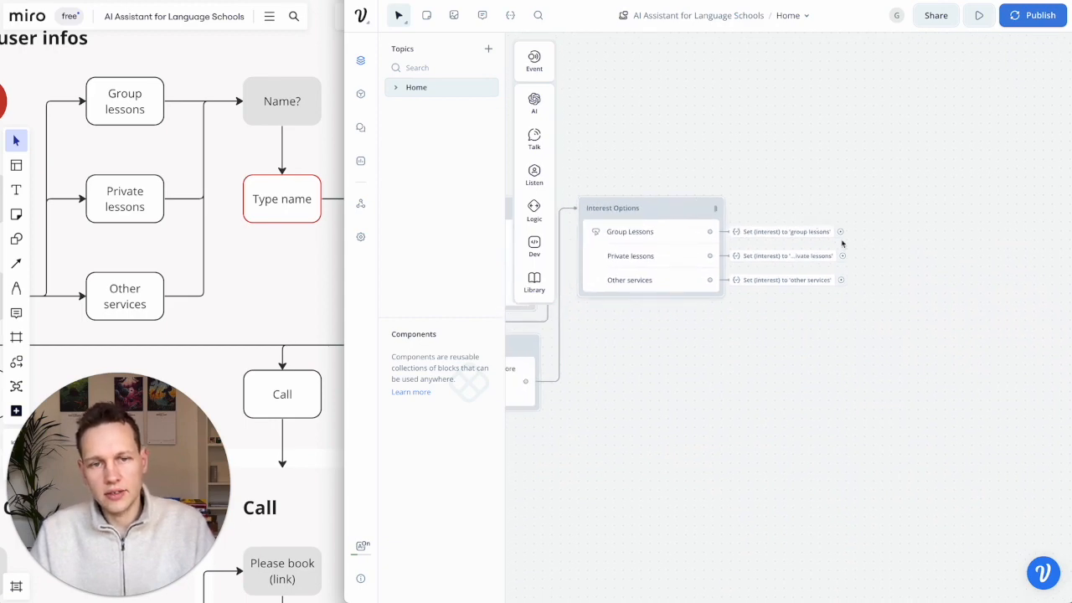
scroll(194, 182, "right", 1)
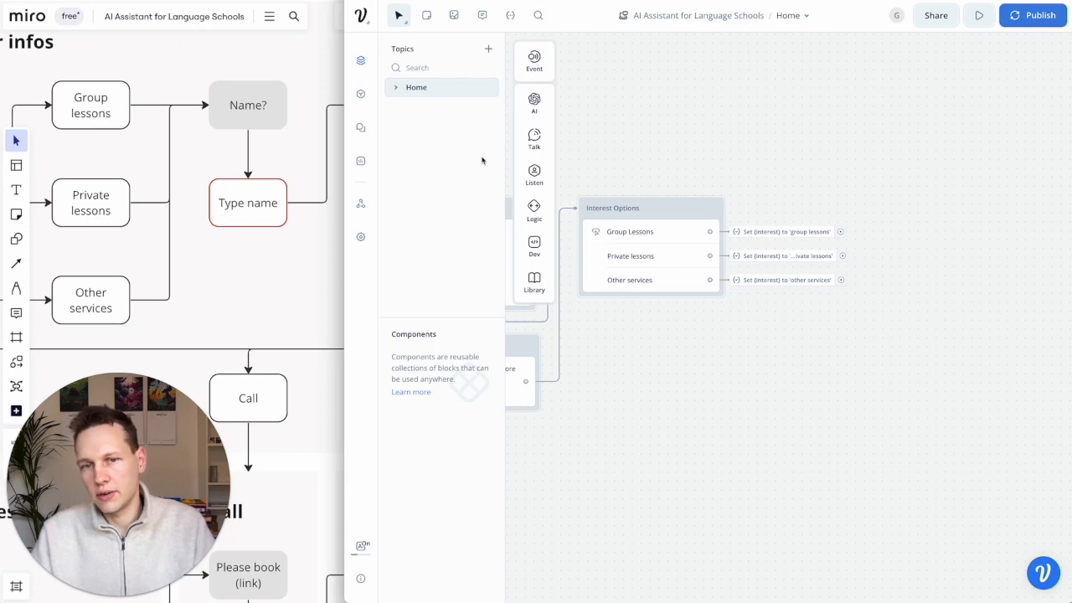
mouse_move(533, 174)
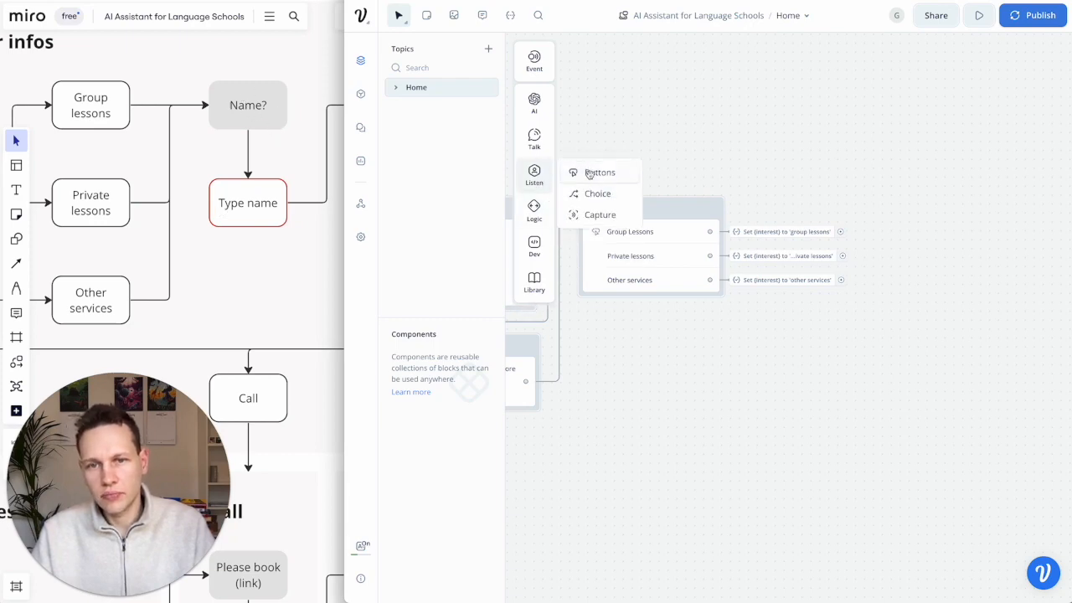
- Add a new Text block to the canvas and name it Name
mouse_move(535, 148)
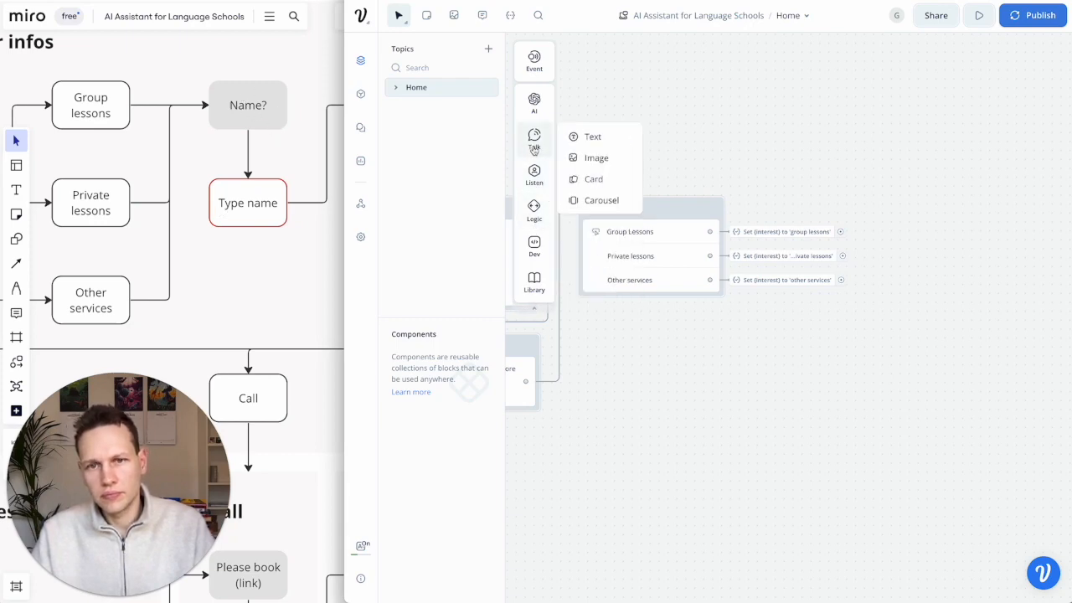
left_click_drag(587, 136, 917, 201)
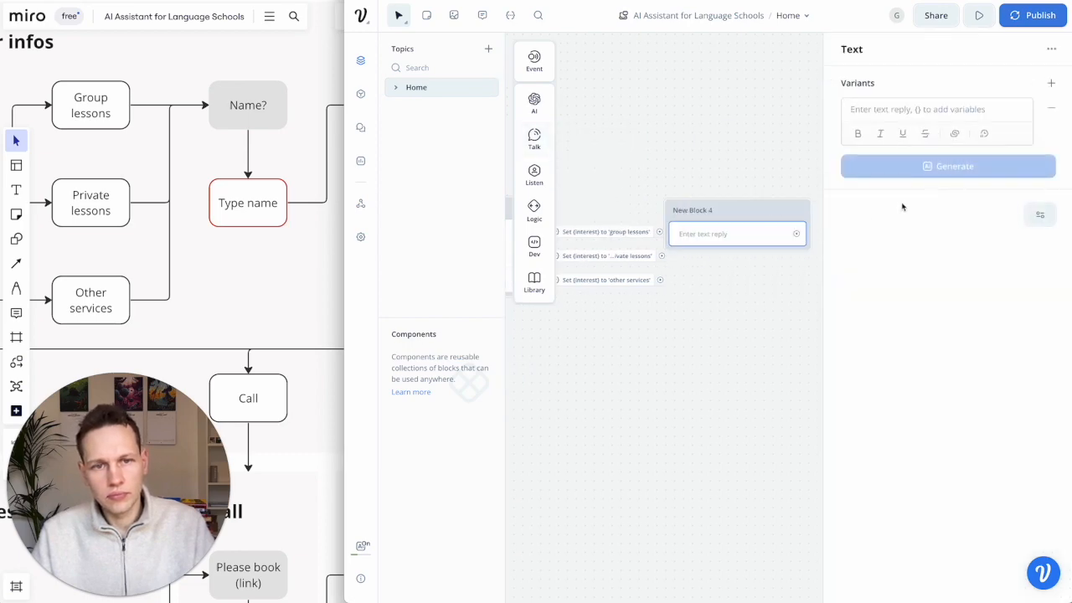
double_click(727, 206)
type("Name")
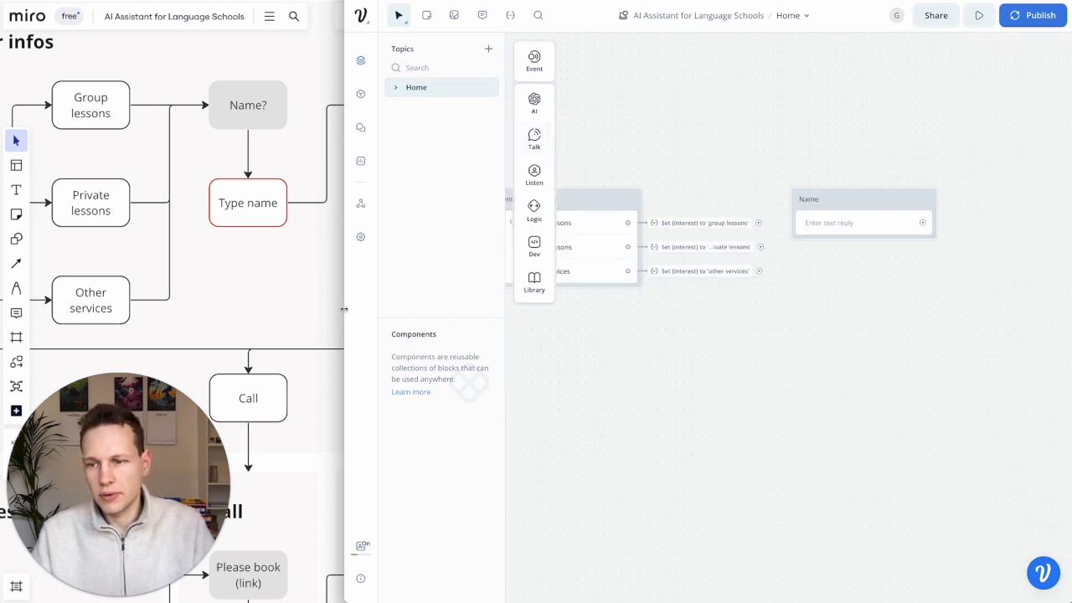
left_click_drag(343, 309, 268, 313)
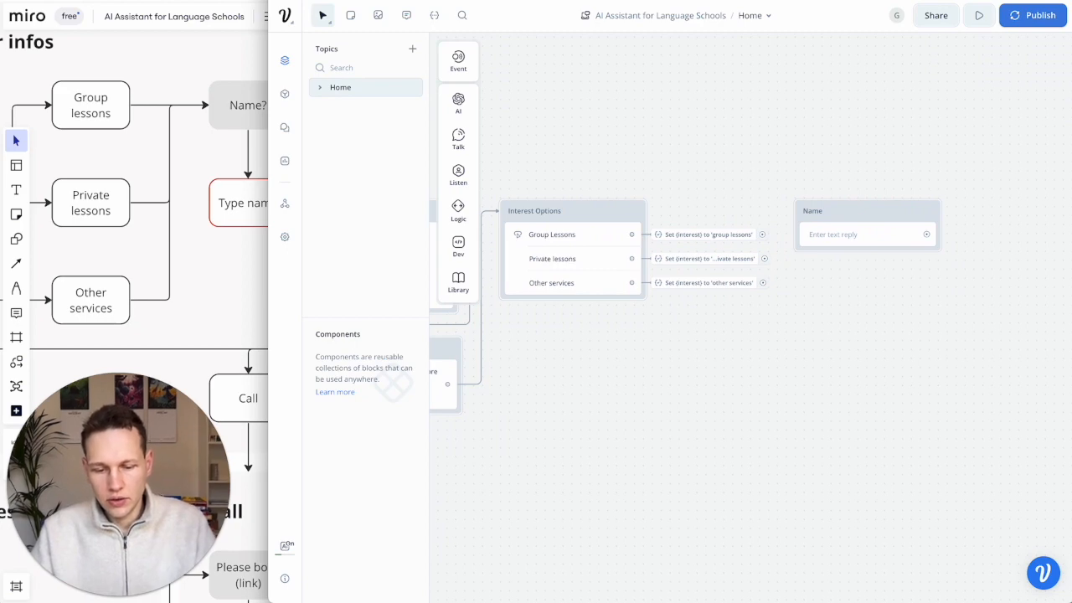
scroll(834, 235, "right", 3)
- Write a greeting noting the user's interest in {interest} and saying some basic details are needed
left_click(758, 241)
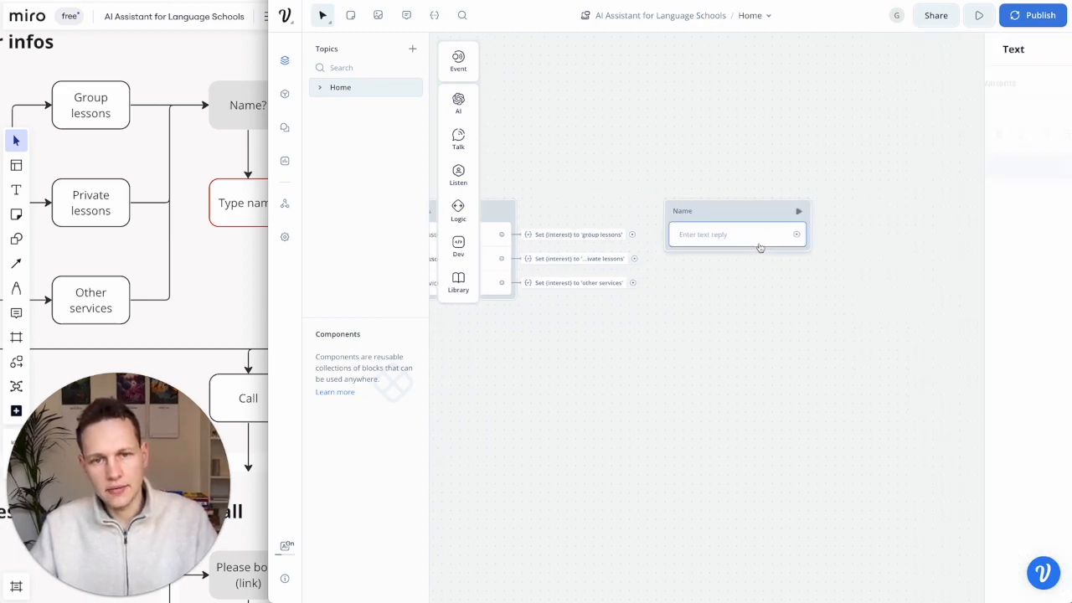
type("Gre")
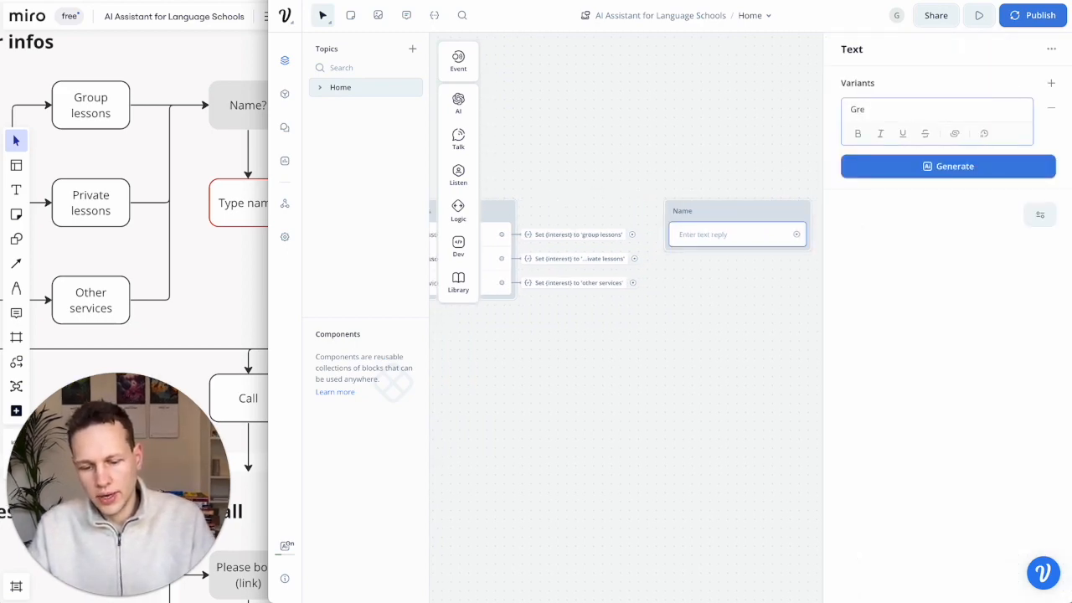
type("at to hear you are interested in our {")
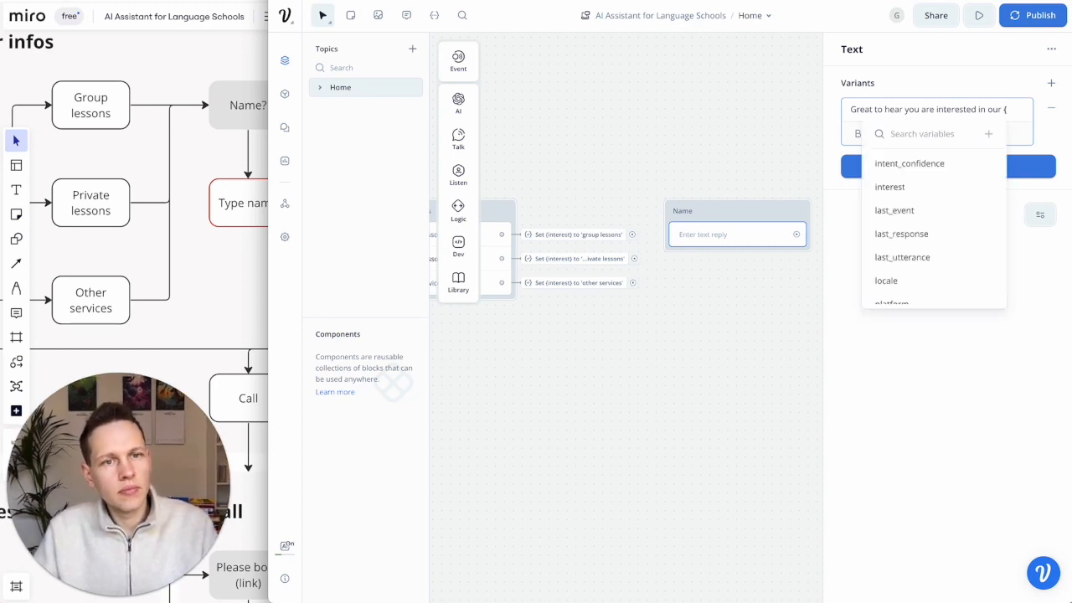
left_click(907, 188)
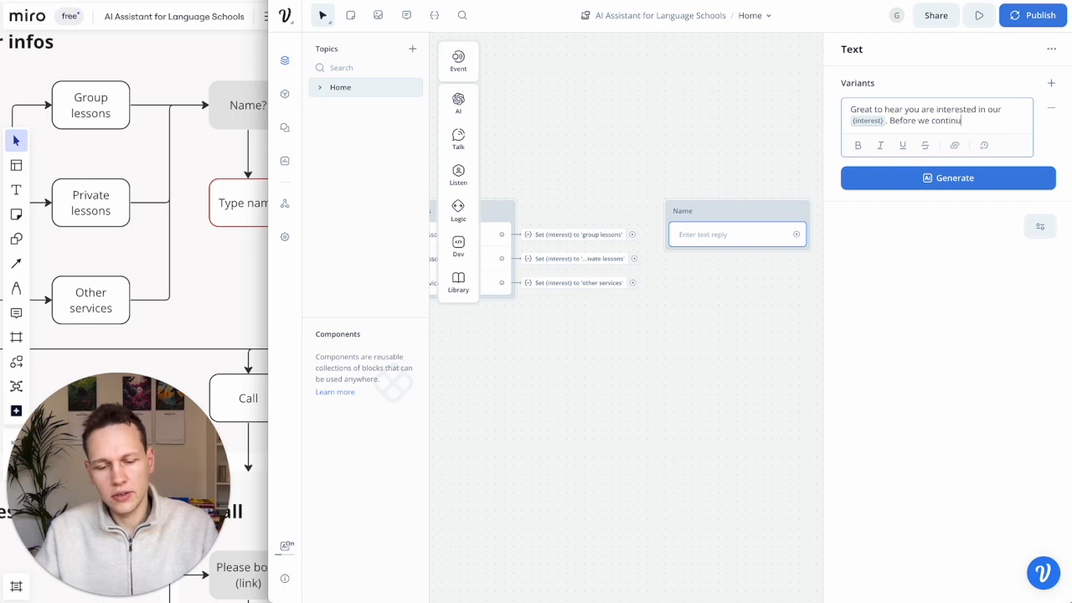
type("ickly")
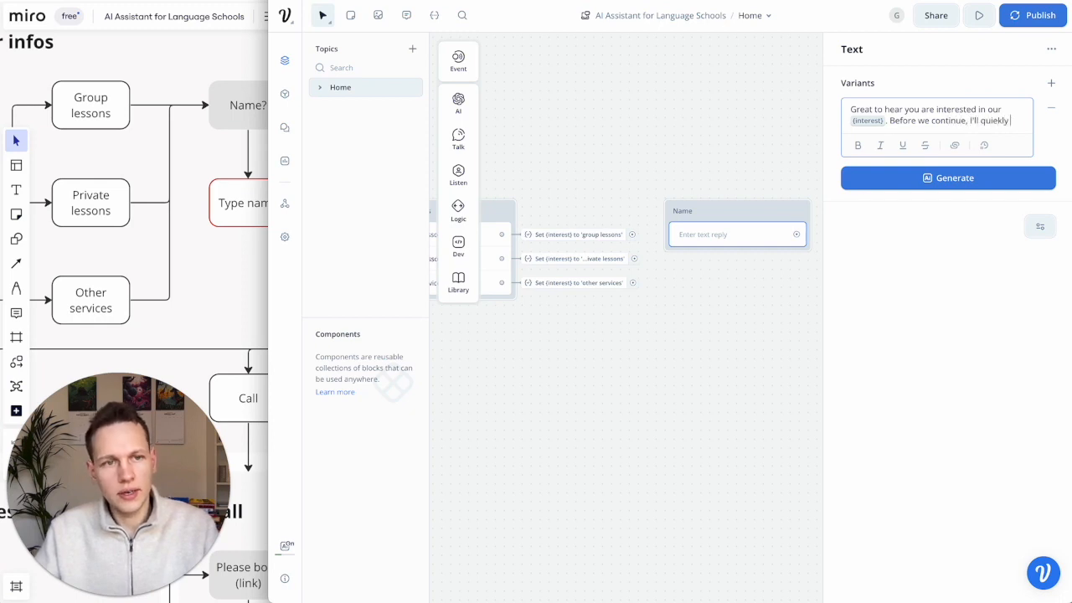
type(" need some ")
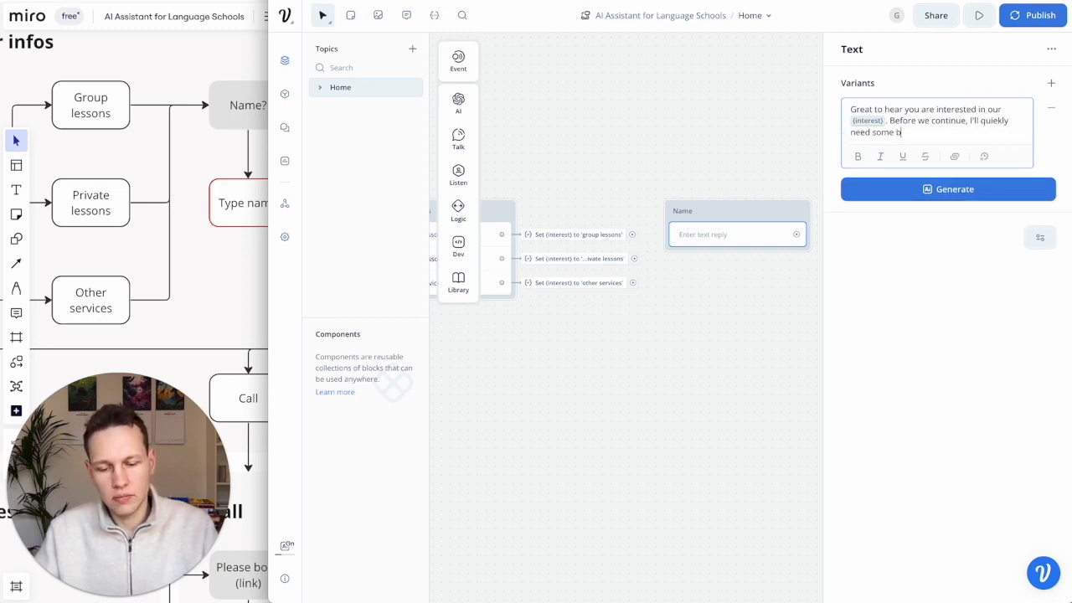
type("basic details about you.")
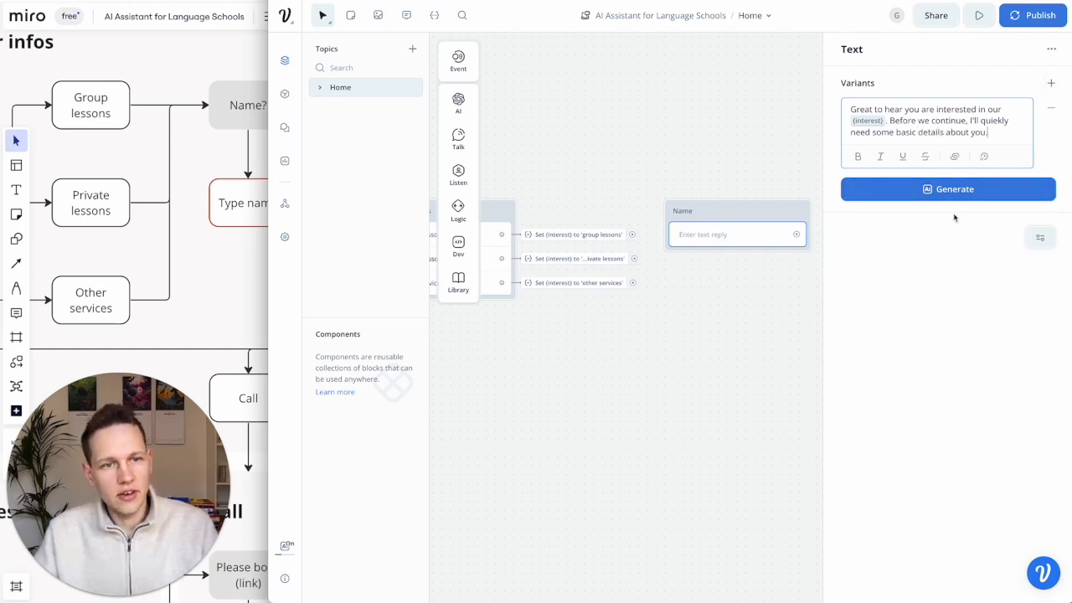
left_click(786, 283)
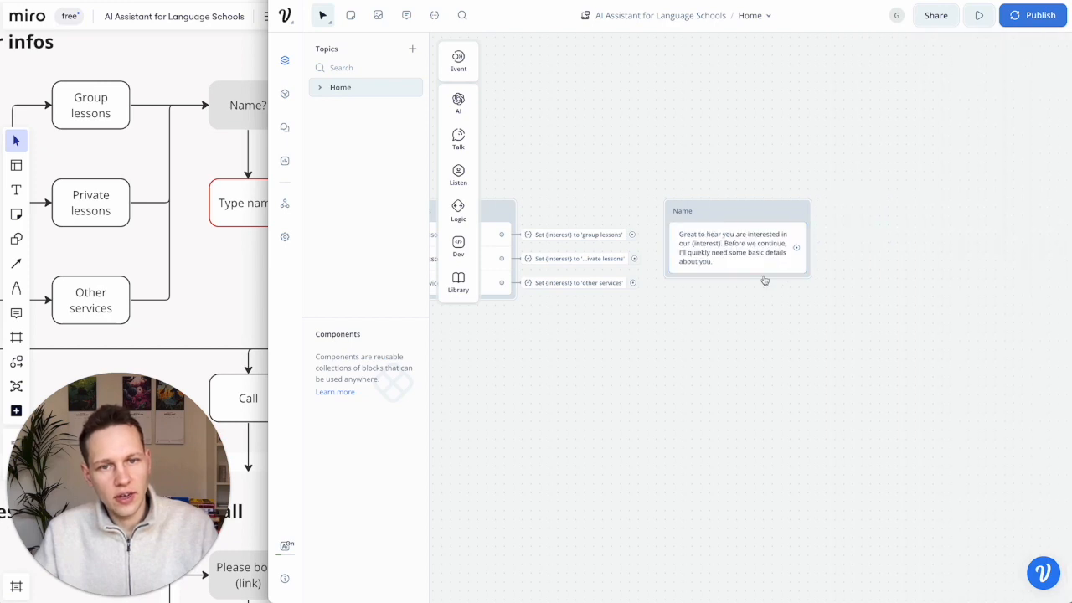
- Add a second text step to Name asking 'What is your full name?'
mouse_move(461, 140)
left_click_drag(463, 144, 698, 282)
mouse_move(464, 154)
left_click_drag(528, 136, 714, 289)
left_click(940, 109)
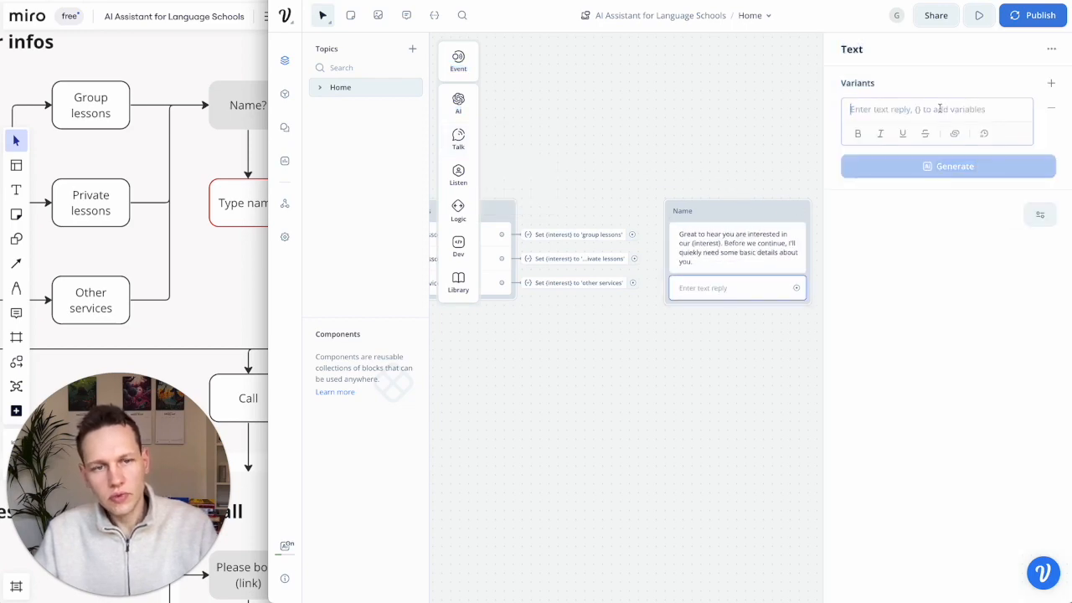
type("What is your full name?")
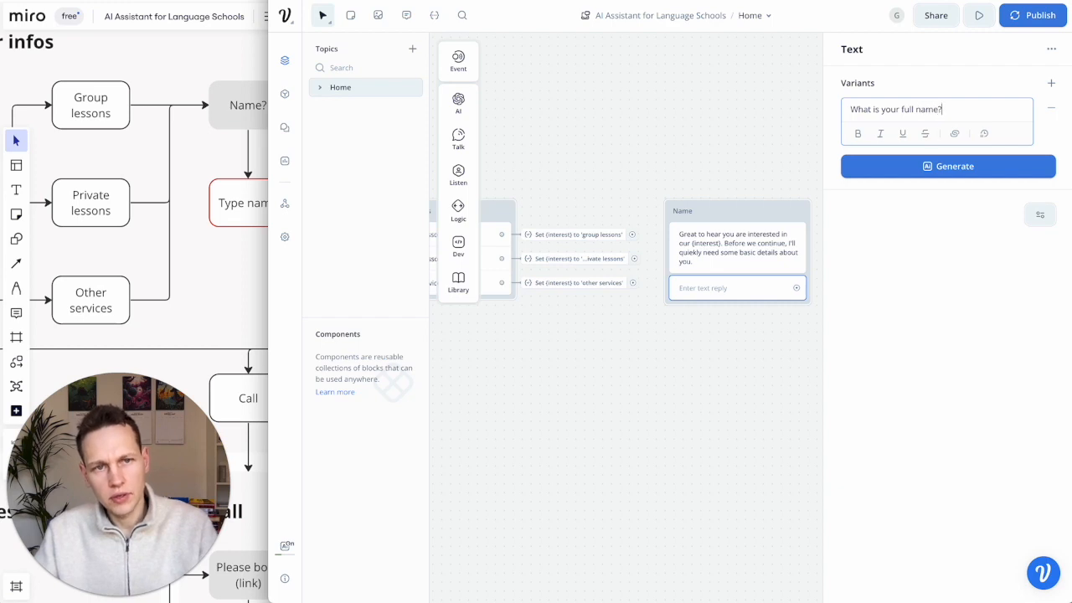
left_click(731, 405)
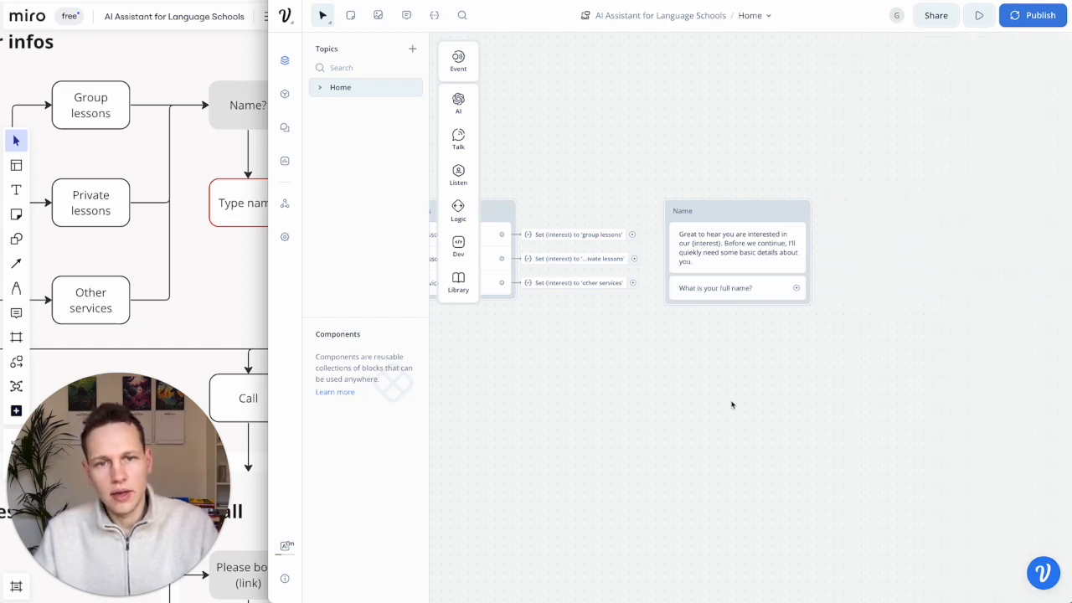
left_click(220, 255)
- Compare Miro's user-info plan with the Voiceflow flow and reveal the Listen step types: Buttons, Choice, Capture
scroll(220, 255, "down", 5)
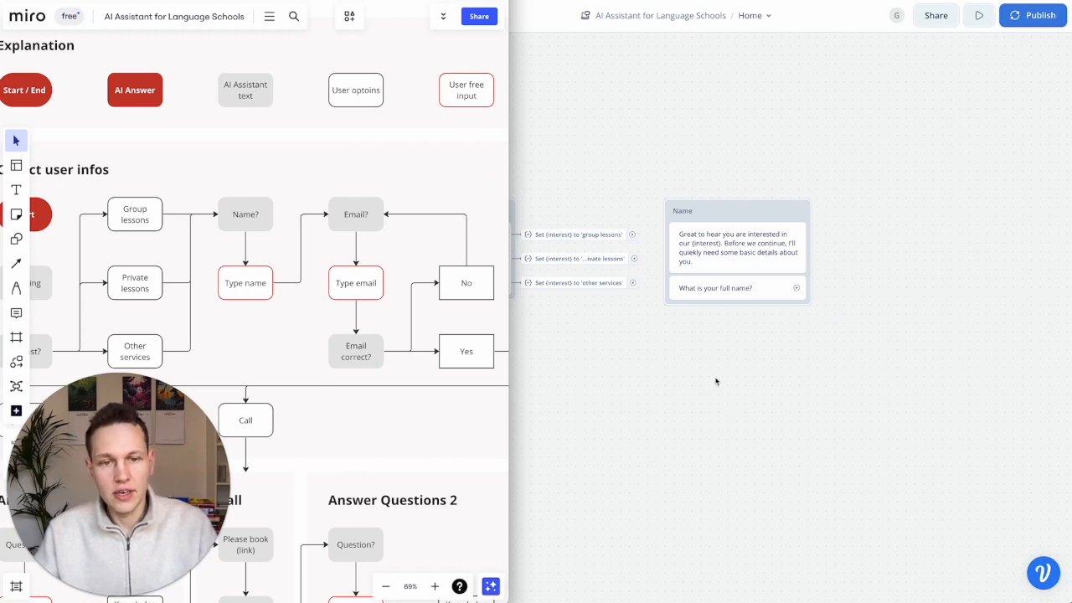
left_click(745, 383)
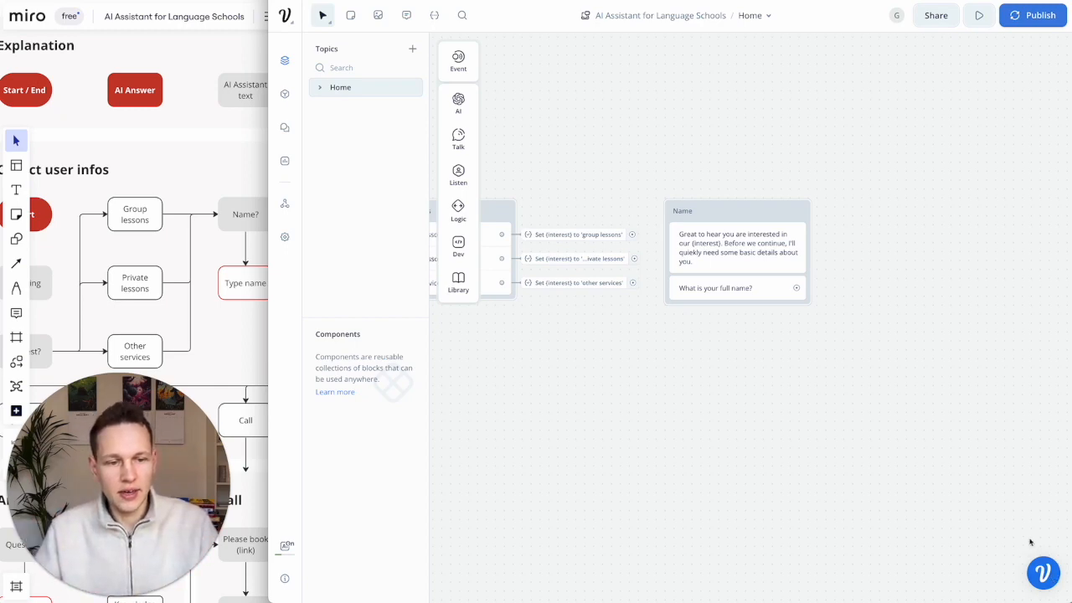
left_click(1043, 573)
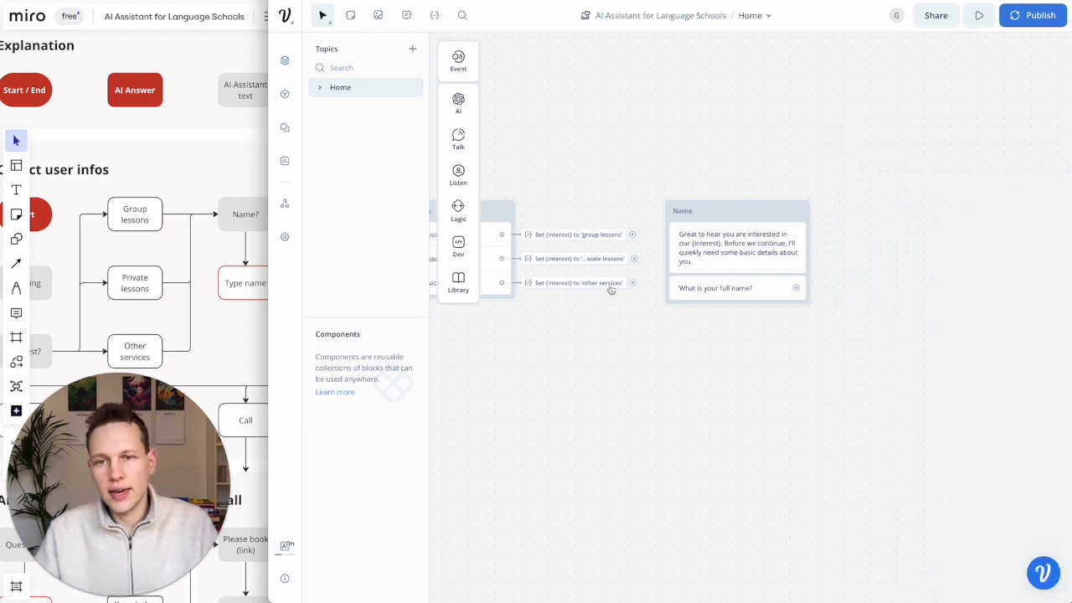
mouse_move(471, 179)
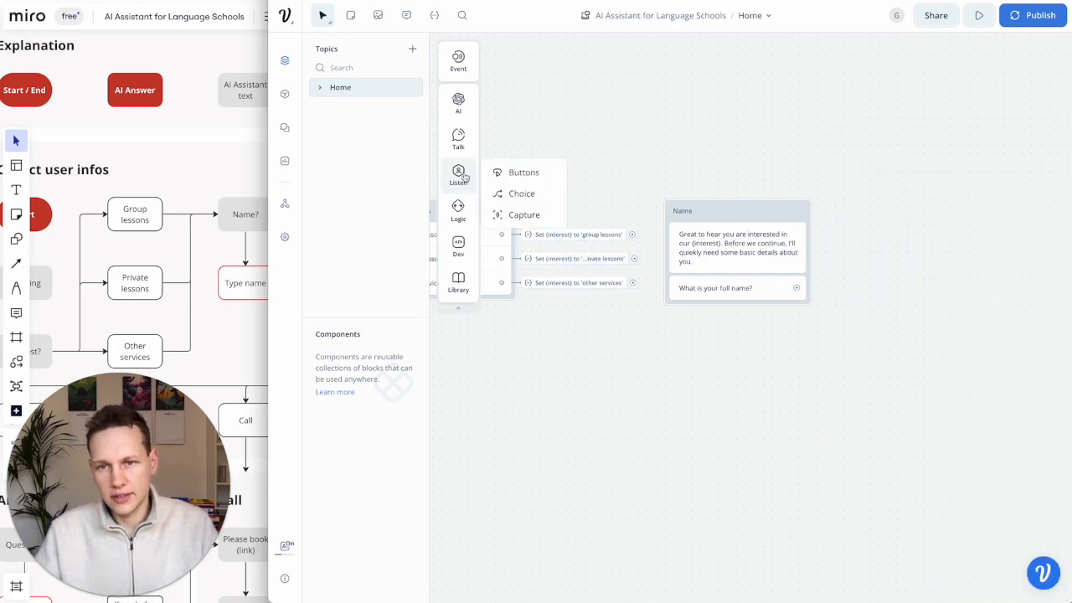
- Add a capture block below the Name block and title it Type name
left_click_drag(520, 221, 737, 343)
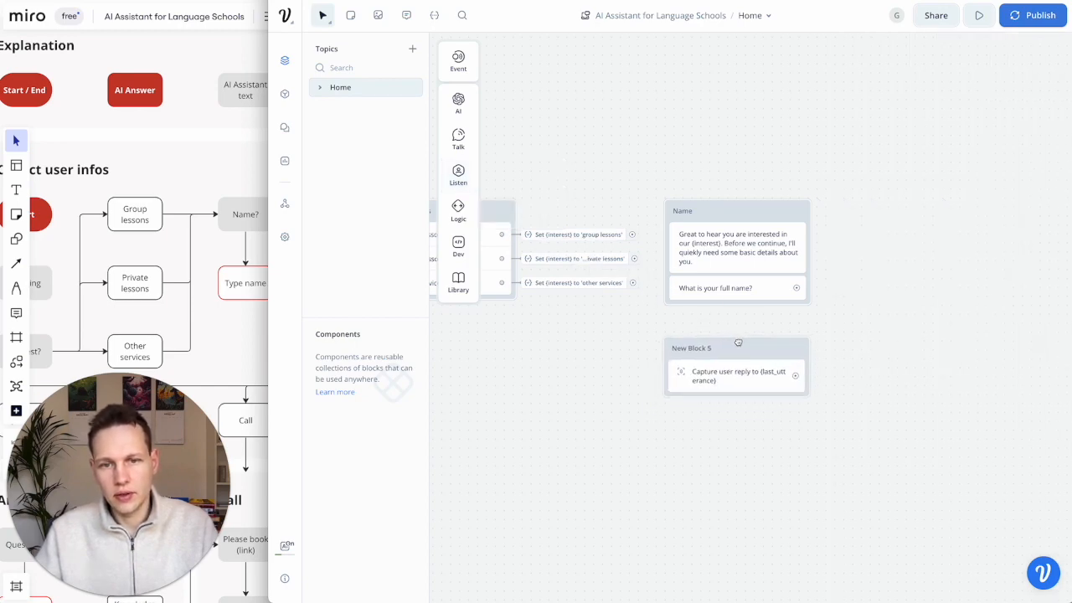
left_click(704, 243)
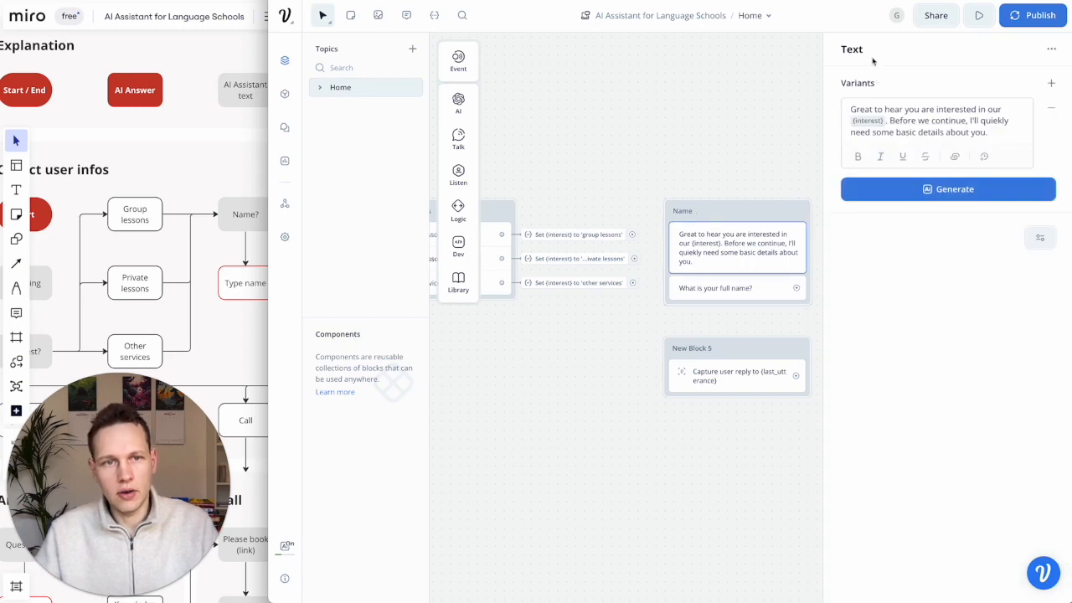
scroll(704, 216, "right", 2)
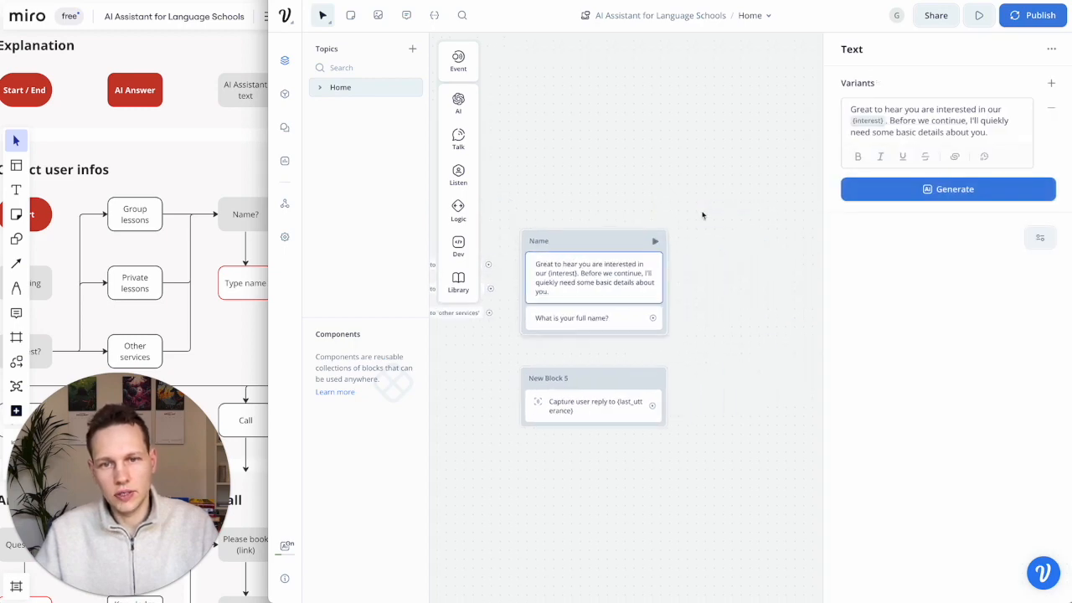
left_click(566, 245)
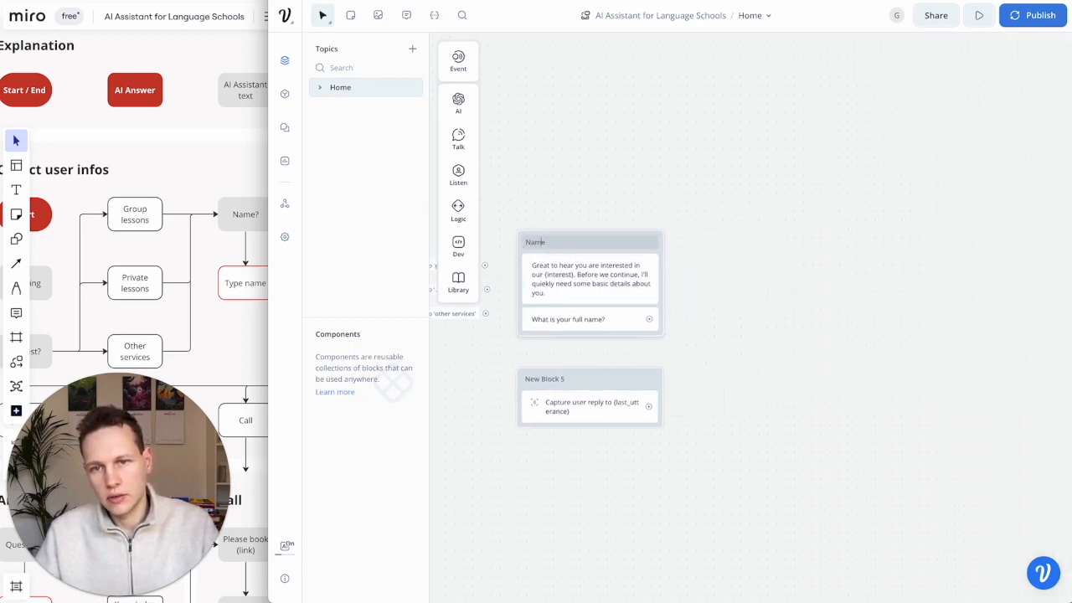
triple_click(551, 379)
type("Type name")
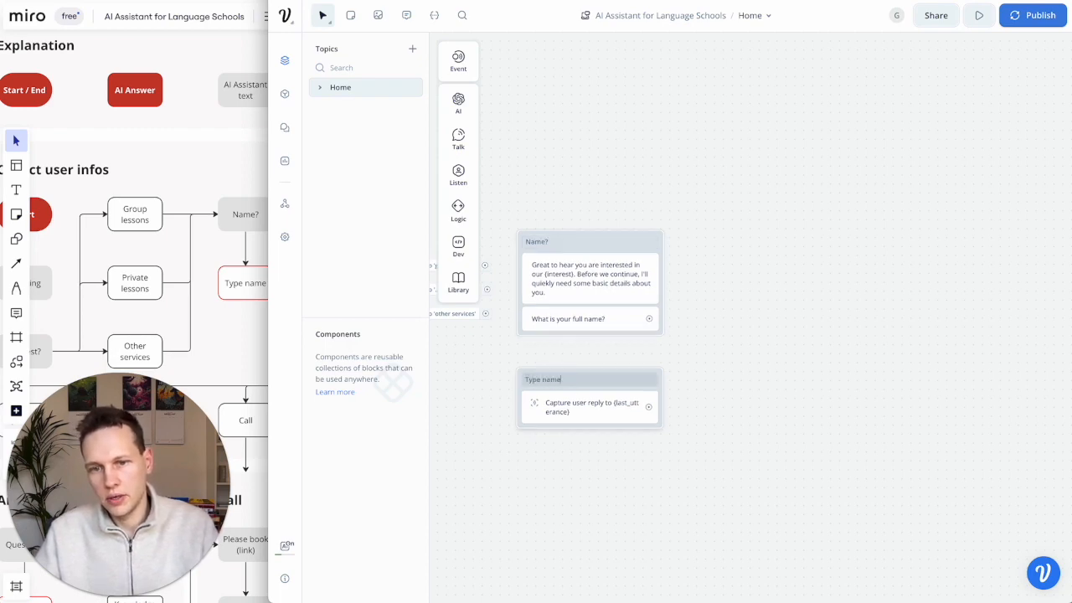
left_click(542, 463)
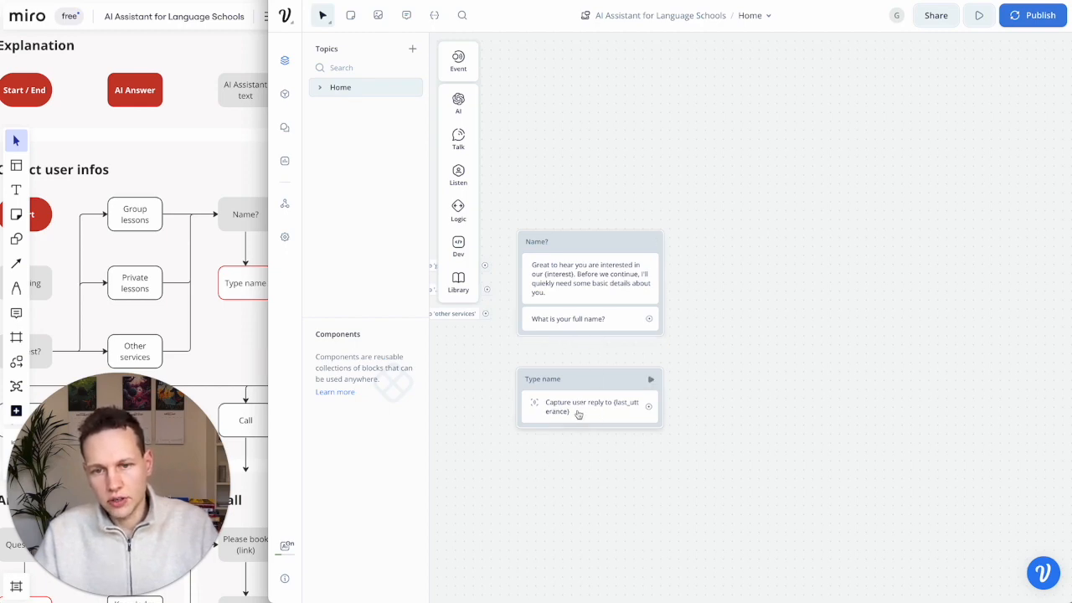
- Point the capture at a name variable and link all three interest options into Name?
left_click(575, 410)
left_click(894, 142)
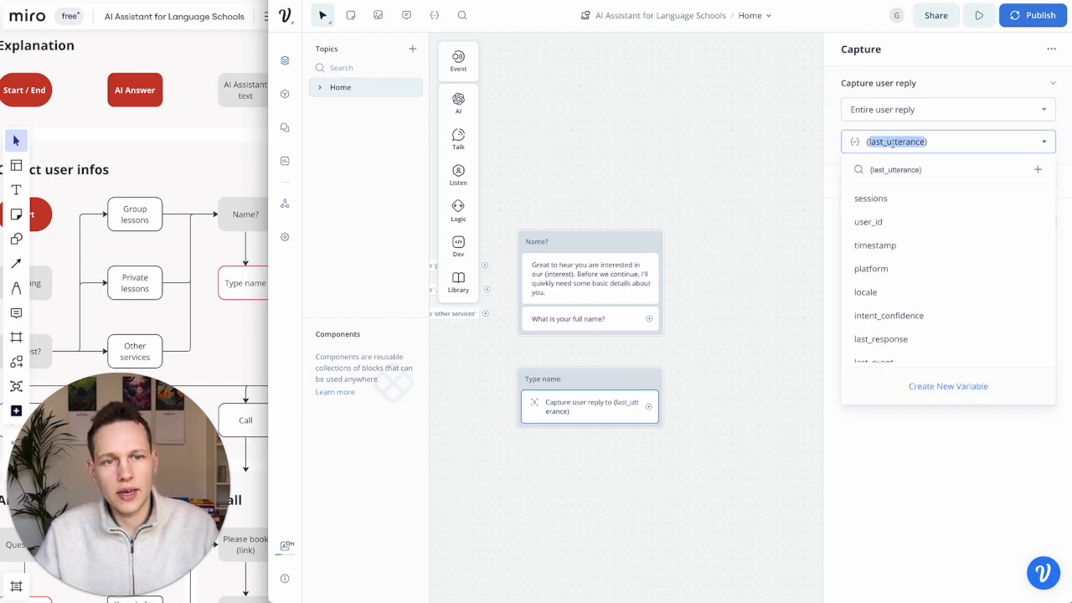
type("name")
left_click(722, 365)
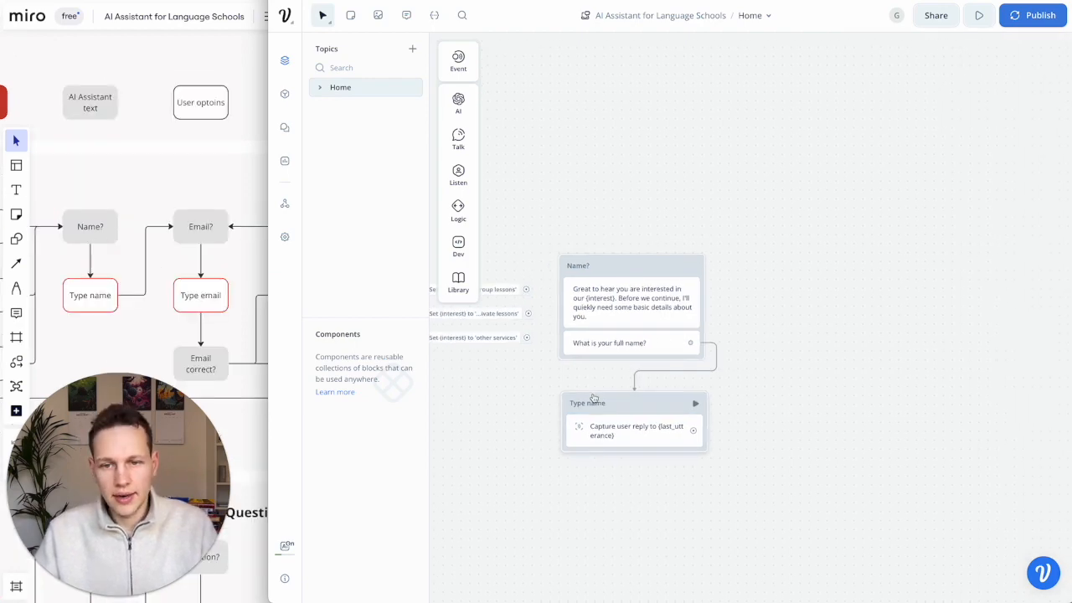
scroll(593, 399, "left", 3)
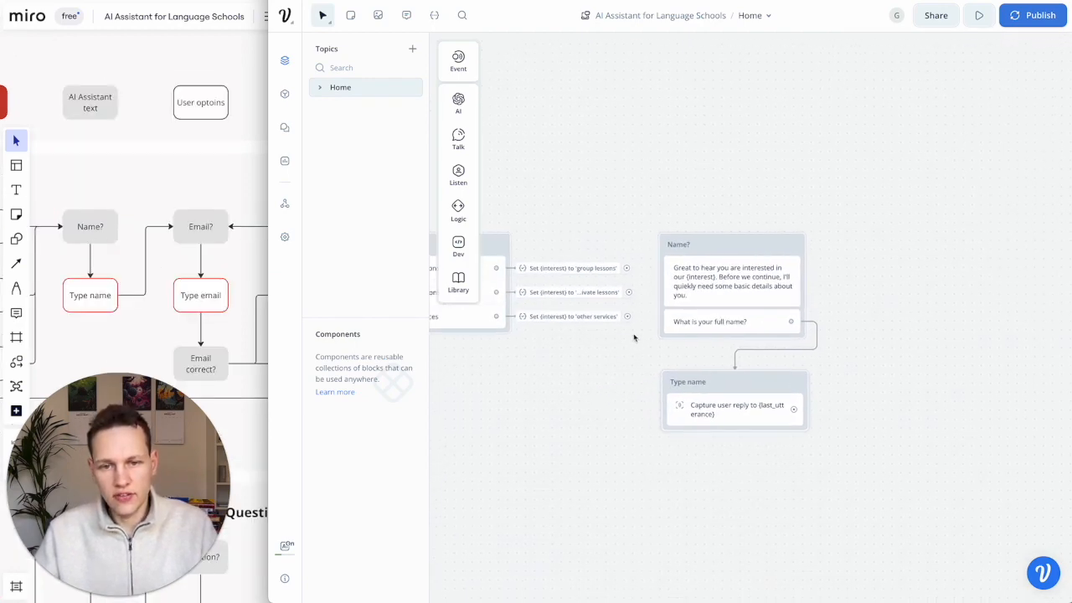
left_click_drag(626, 317, 679, 254)
left_click_drag(632, 295, 670, 251)
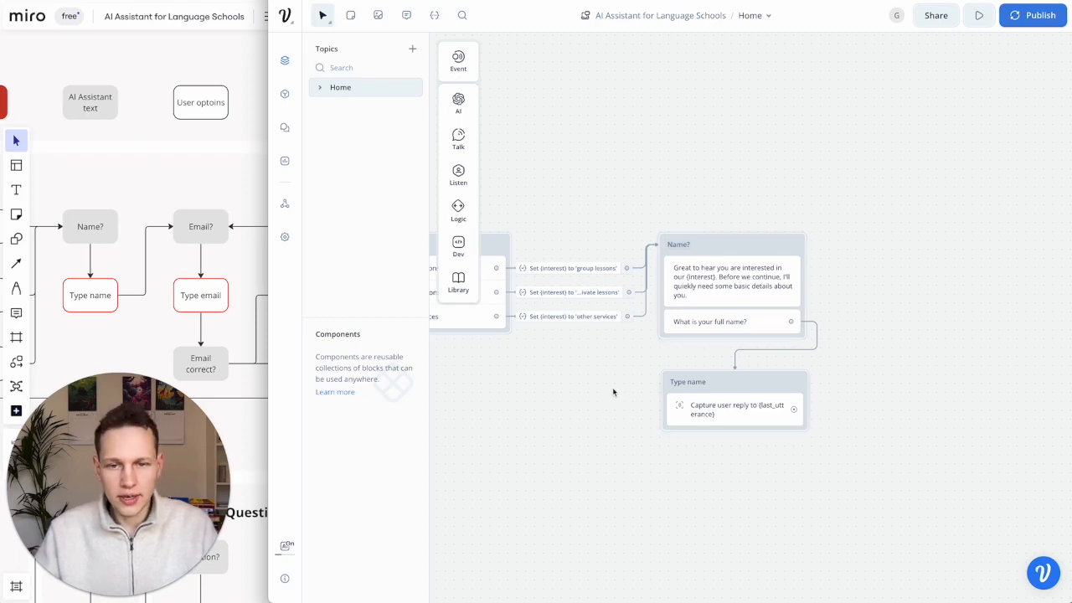
scroll(621, 397, "left", 8)
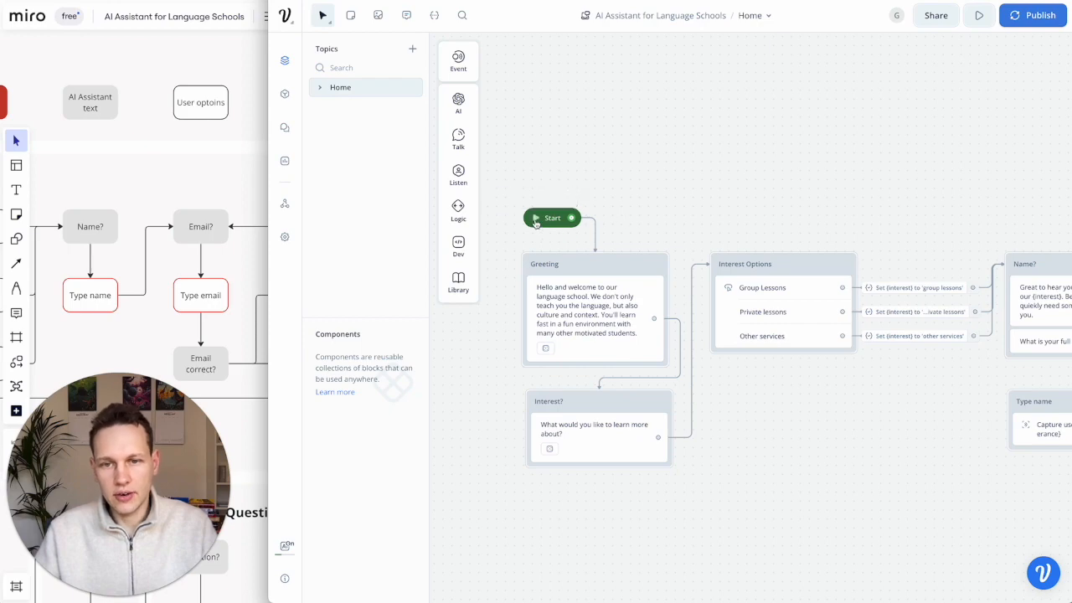
- Test-run the prototype, choosing Group Lessons and answering with a first name, then return to the designer
left_click(536, 220)
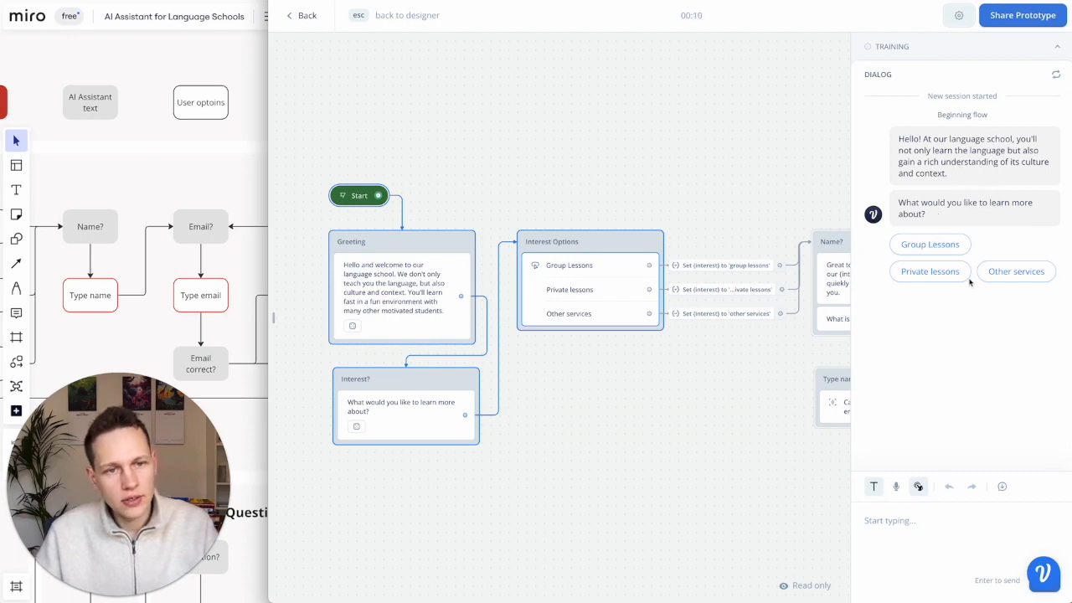
left_click(931, 245)
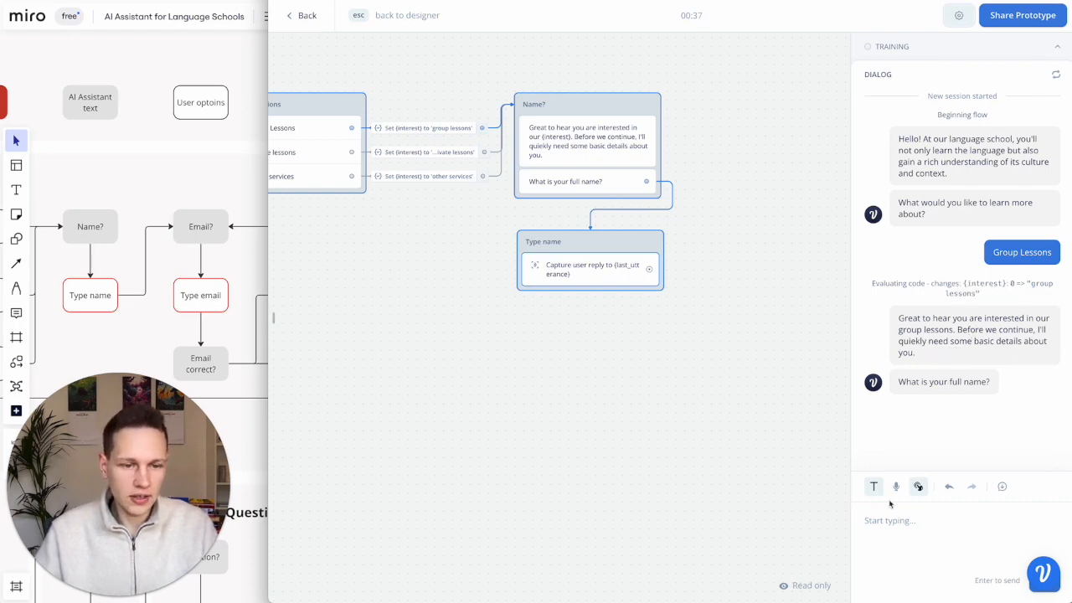
type("Gre")
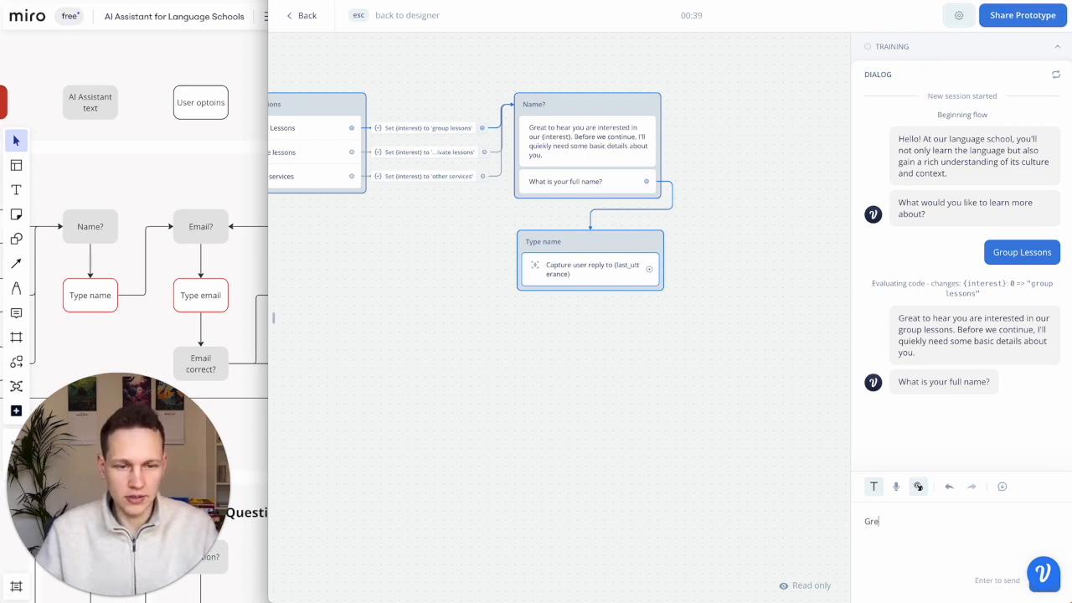
type("gor")
key("Return")
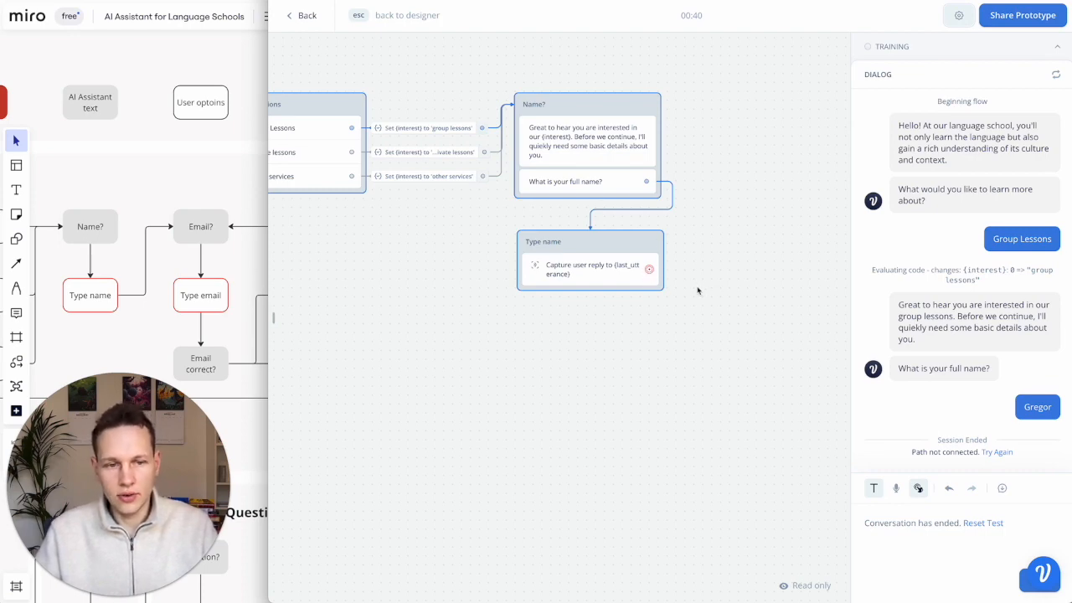
key("Escape")
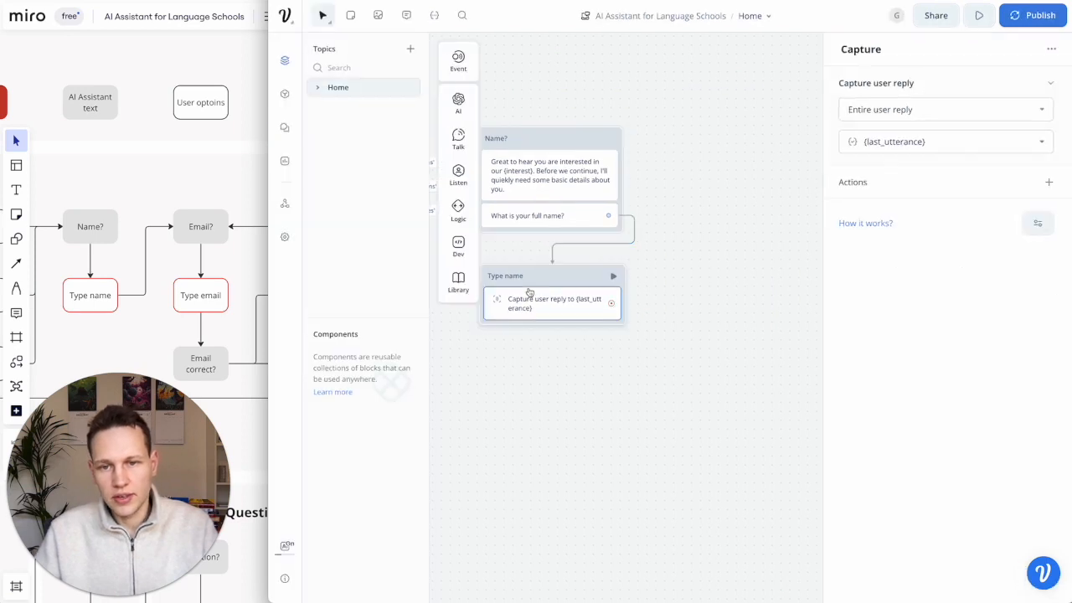
- Try to create a name variable from the capture step's variable dropdown
left_click(884, 141)
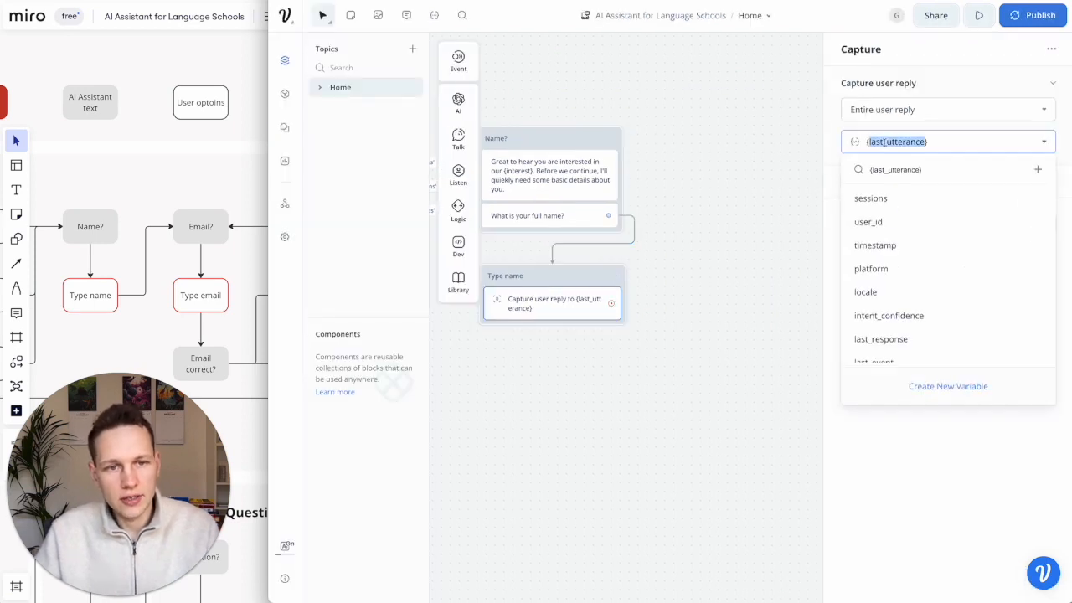
type("nam")
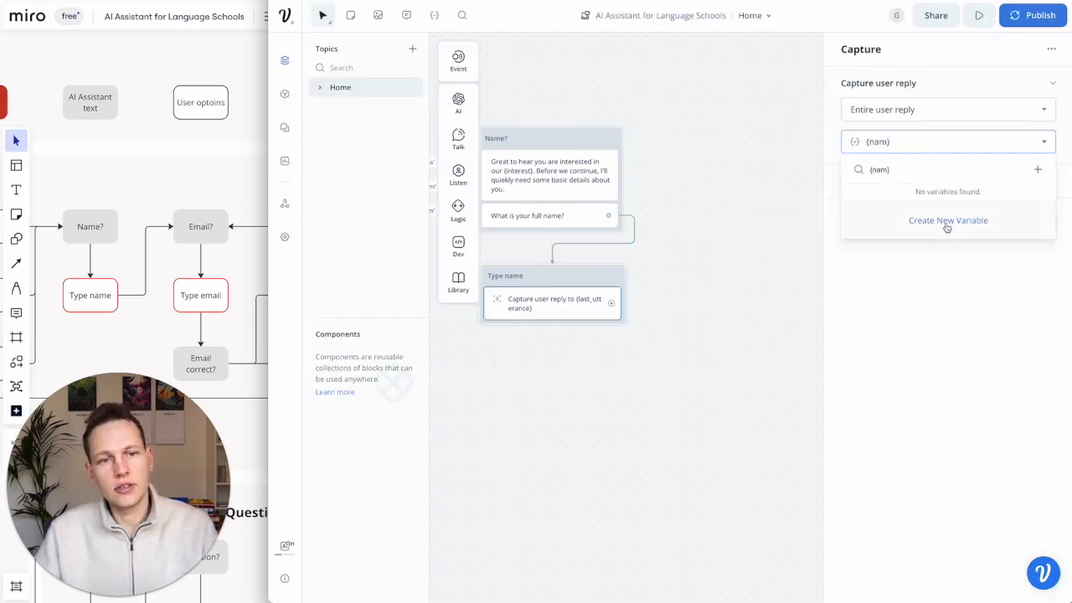
left_click(946, 223)
left_click(907, 143)
left_click(1035, 140)
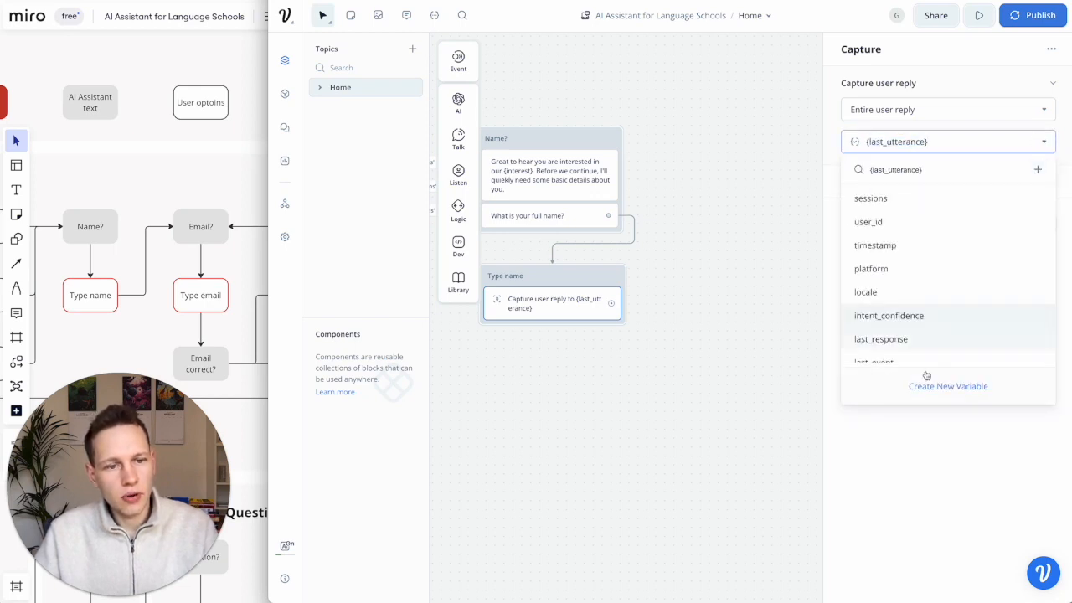
left_click(951, 390)
left_click(1042, 142)
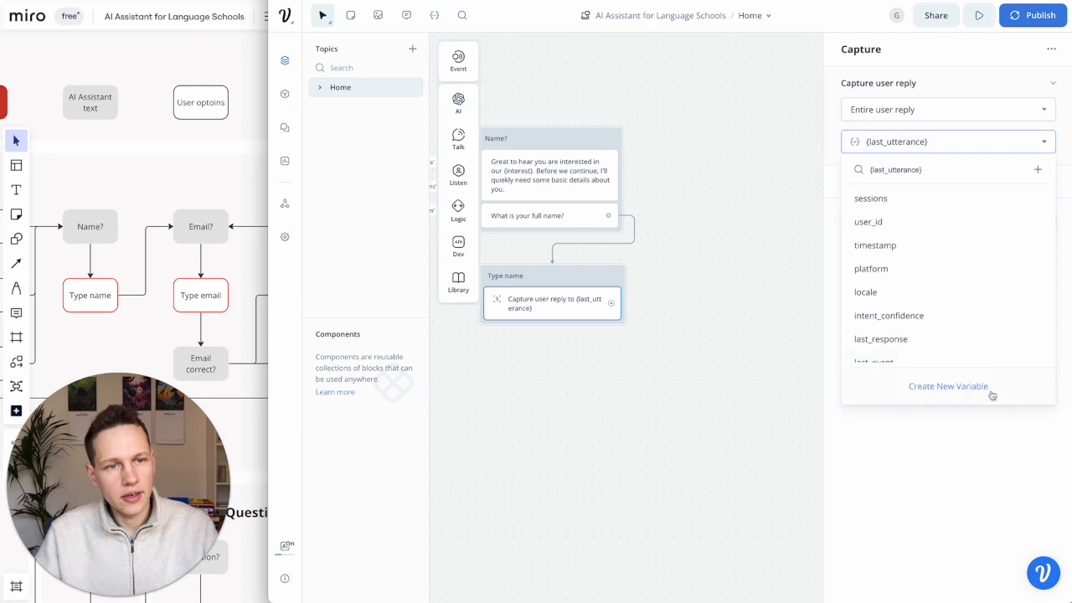
left_click(970, 391)
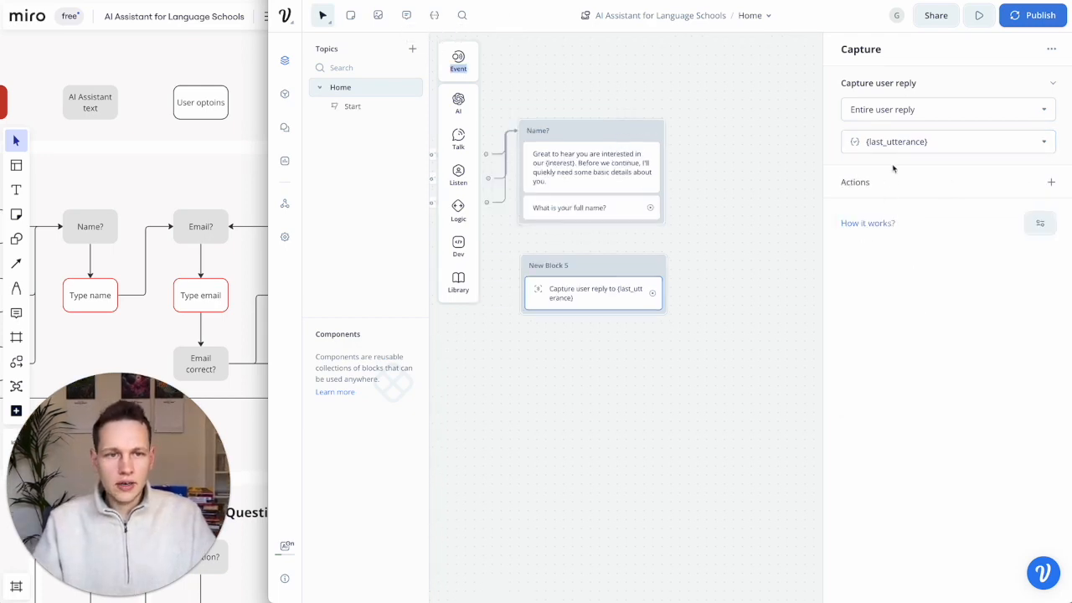
- Create a 'name' variable in the project's Variables list
left_click(434, 18)
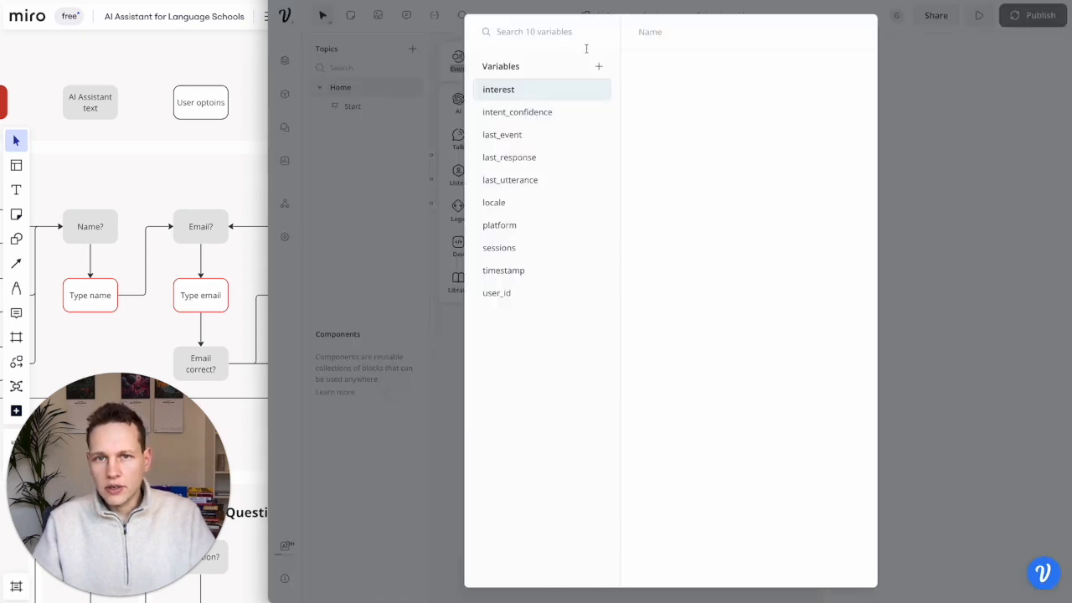
left_click(597, 67)
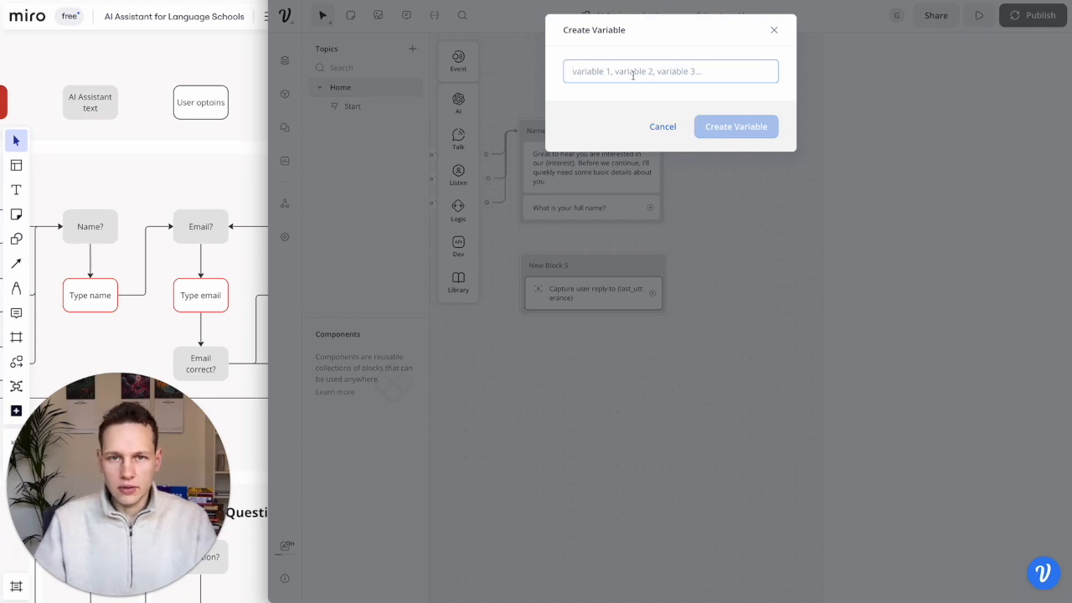
type("name")
left_click(734, 126)
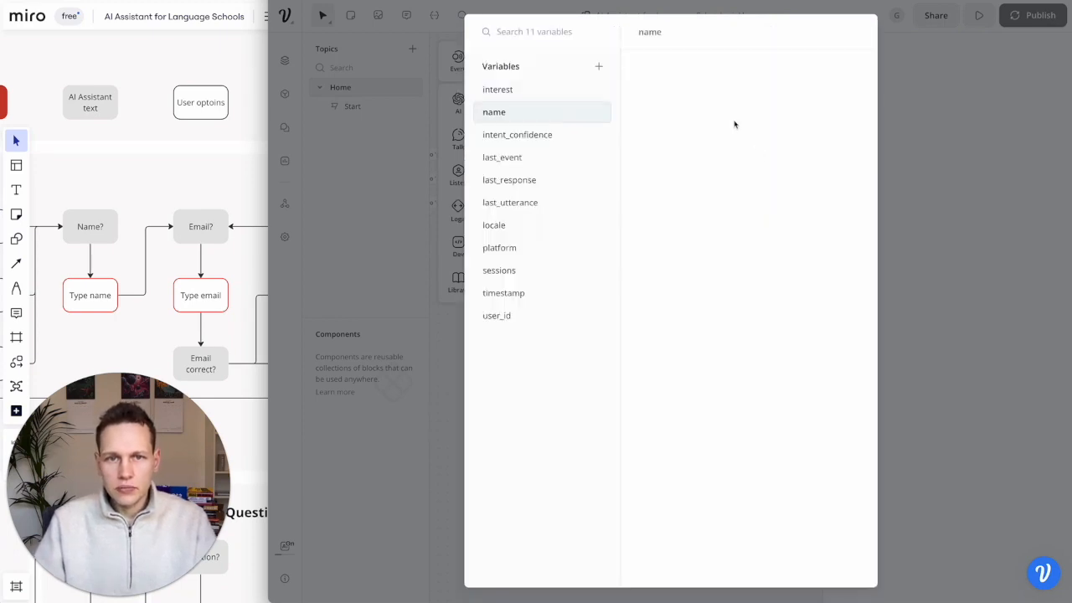
left_click(948, 92)
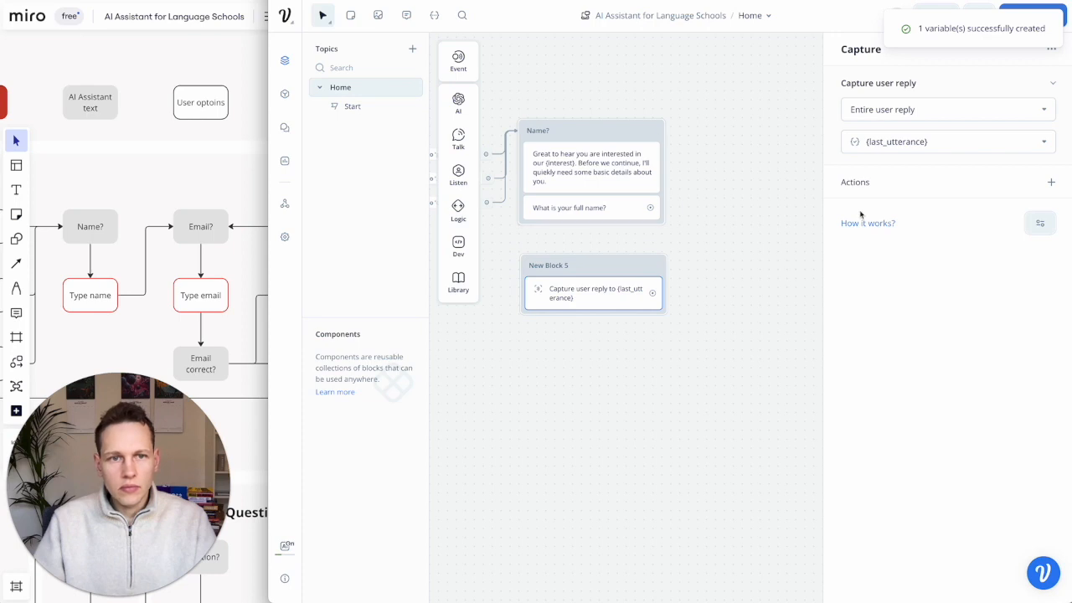
- Save the captured reply into {name} and connect the full-name question to the capture block
left_click(905, 142)
type("name")
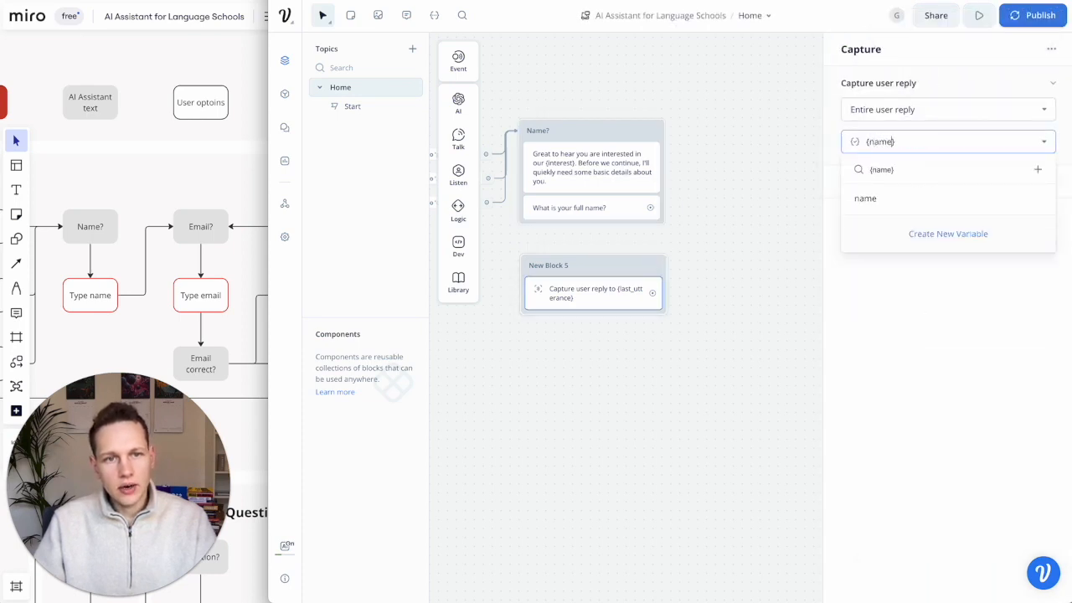
left_click(868, 204)
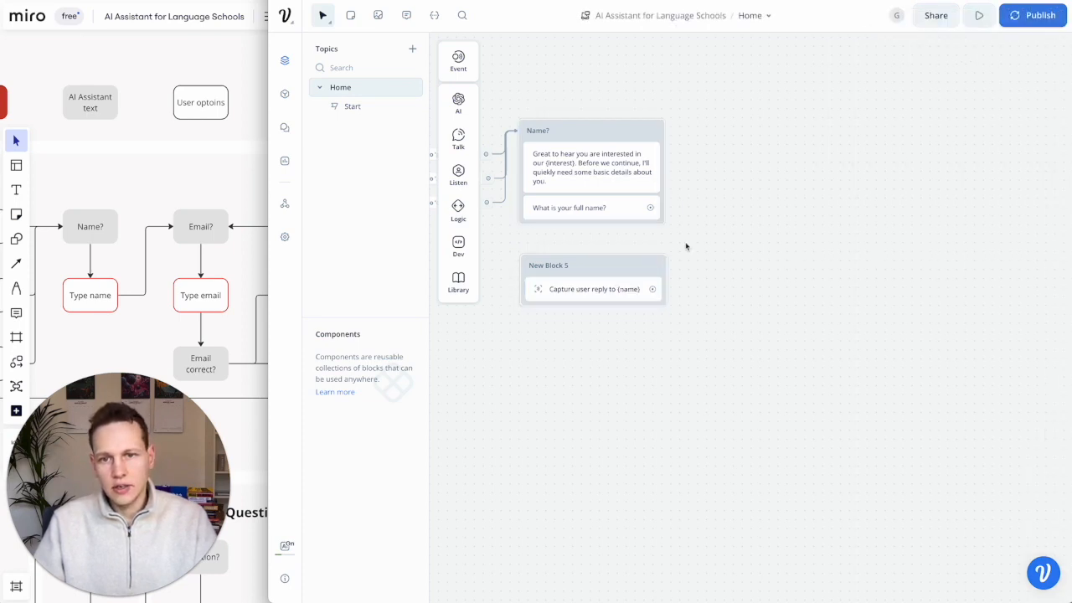
left_click(1040, 144)
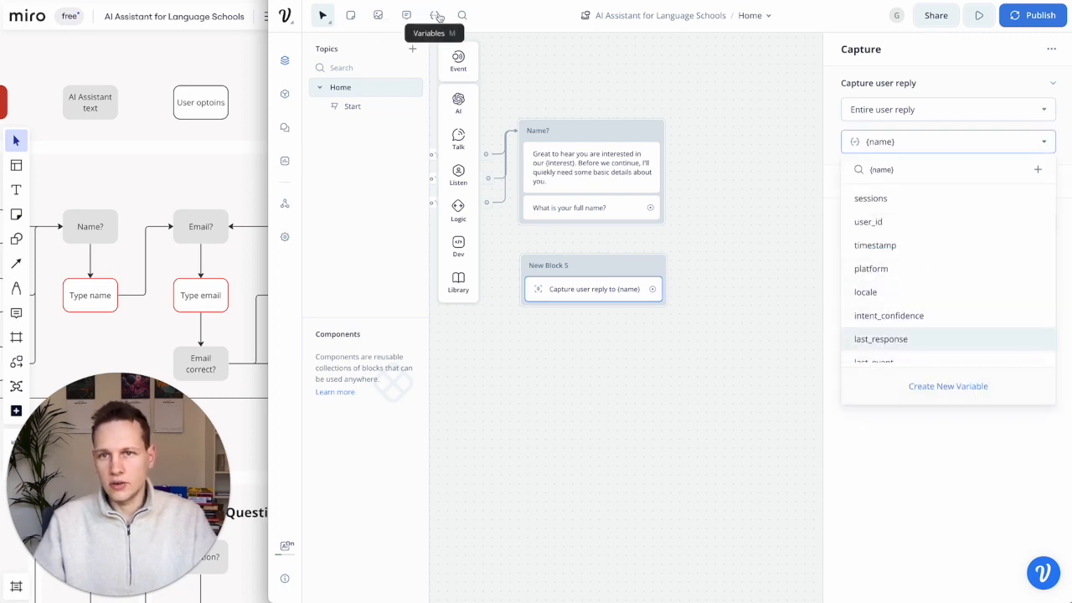
left_click(628, 231)
left_click_drag(651, 209, 593, 280)
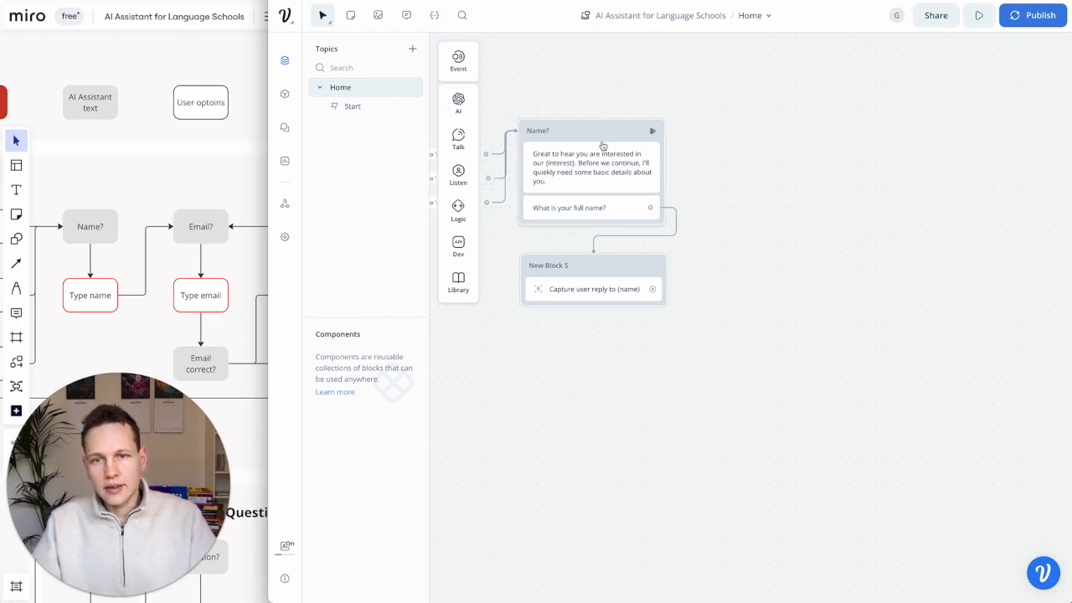
mouse_move(468, 146)
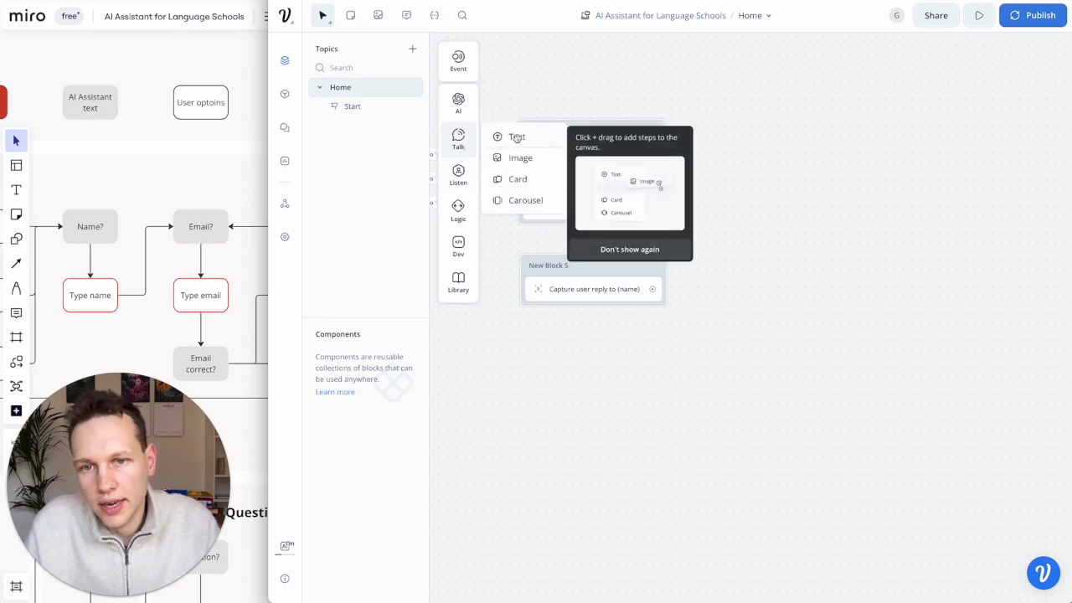
- Add a Text step to the canvas titled Email?
left_click_drag(536, 139, 752, 130)
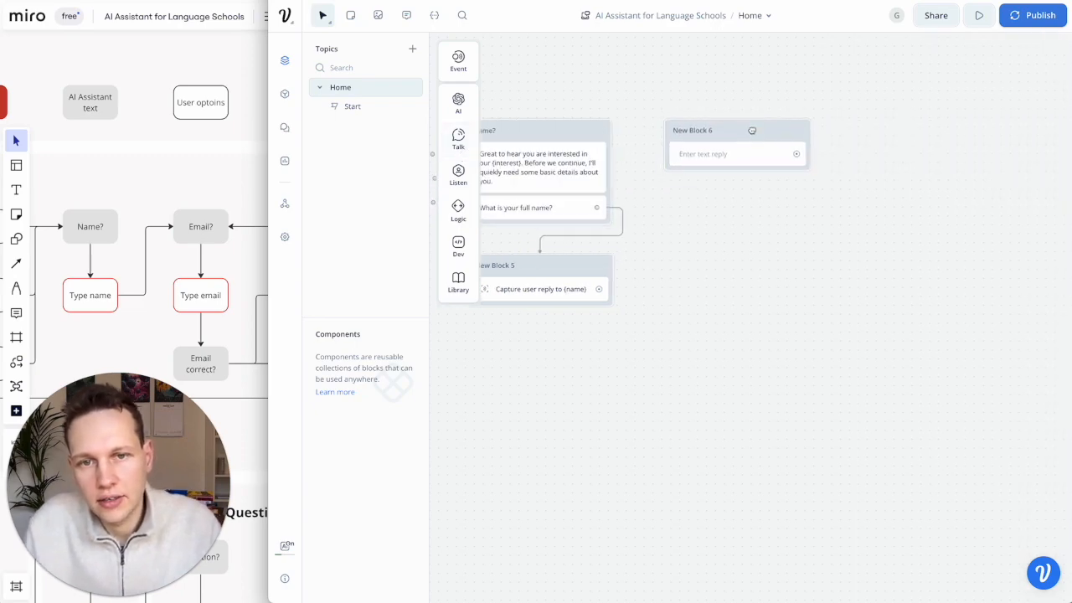
double_click(700, 131)
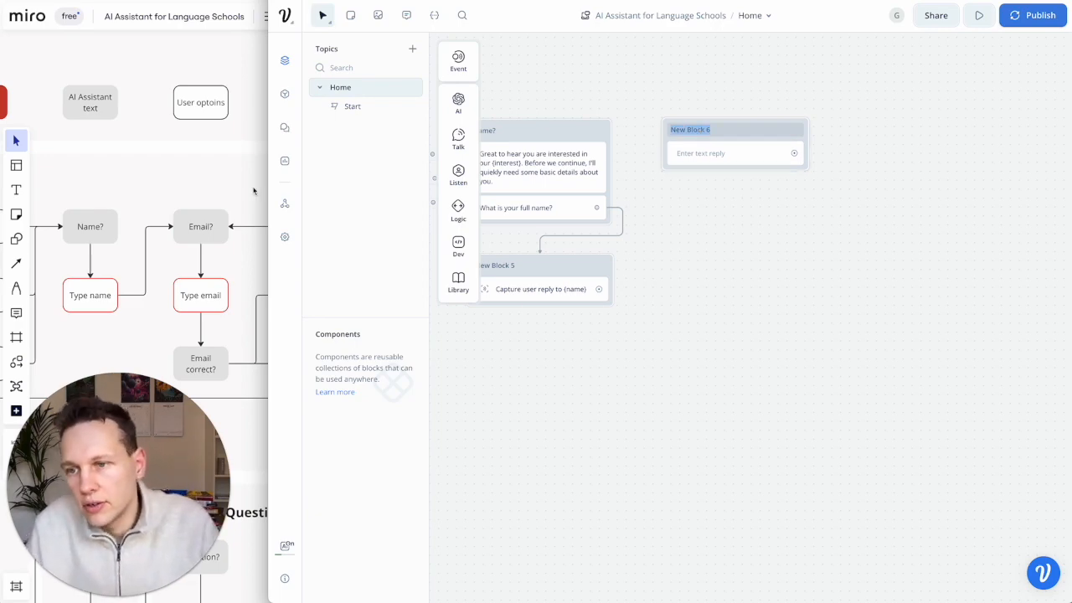
type("E")
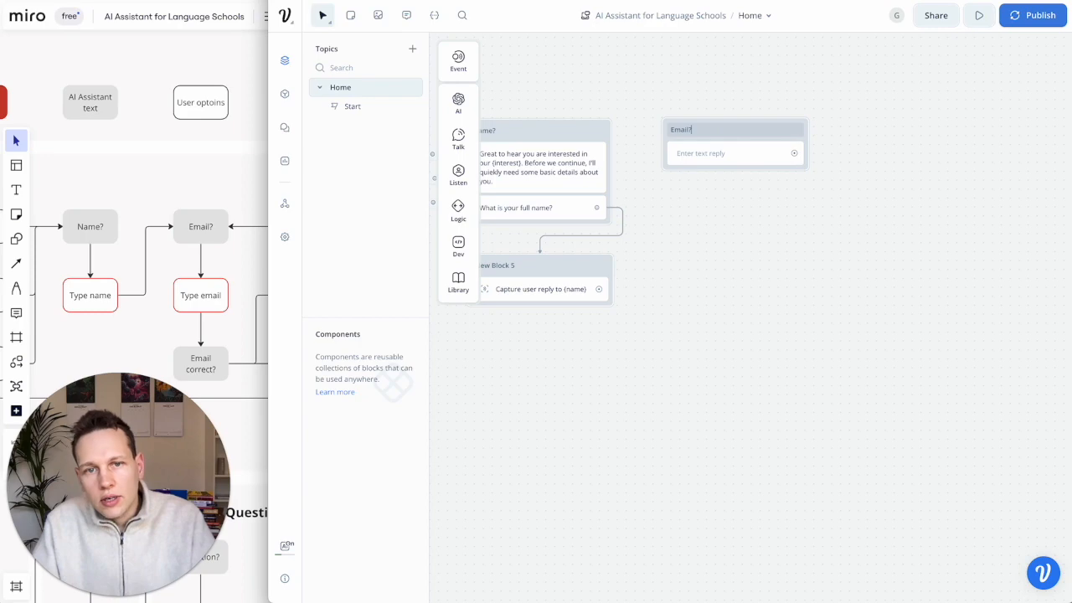
- Write the Email? message thanking {name} and asking for the best email to reach them
left_click(720, 153)
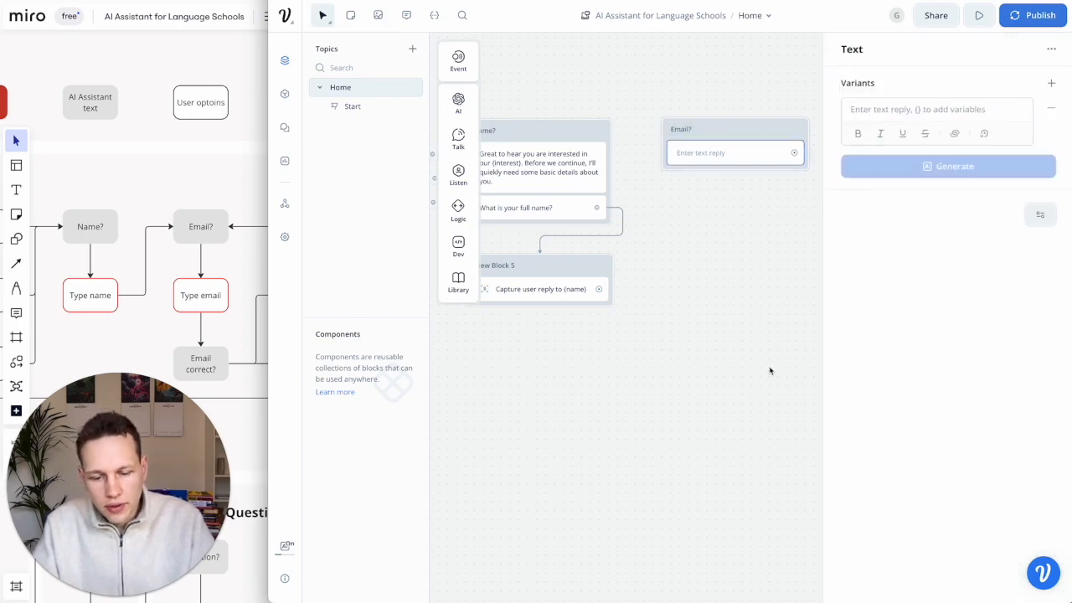
left_click(951, 110)
type("Thank you ")
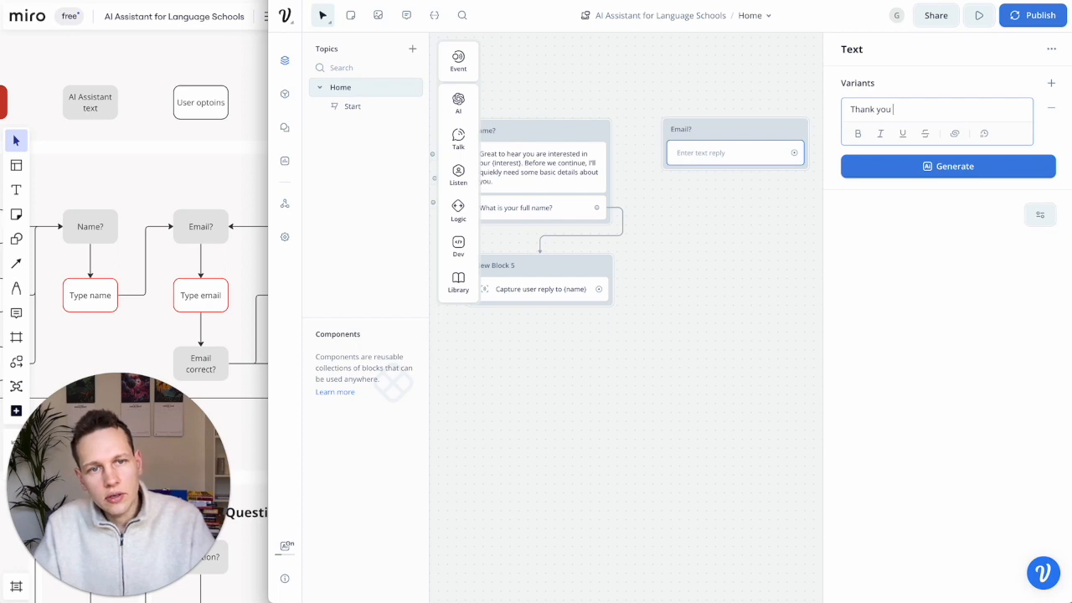
type("{name")
left_click(954, 167)
type(",")
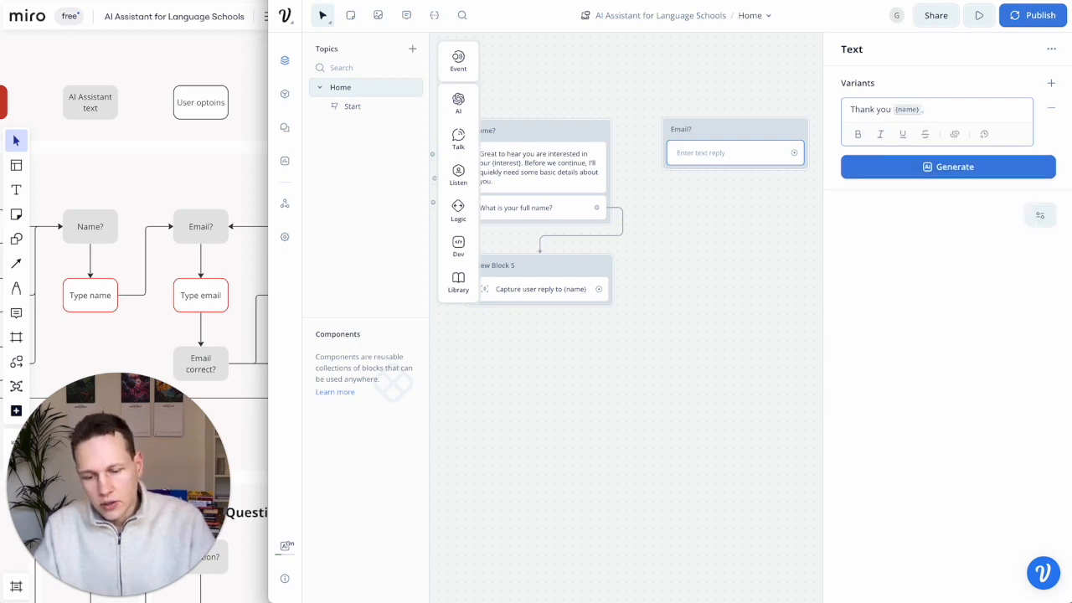
type(" could you give me th")
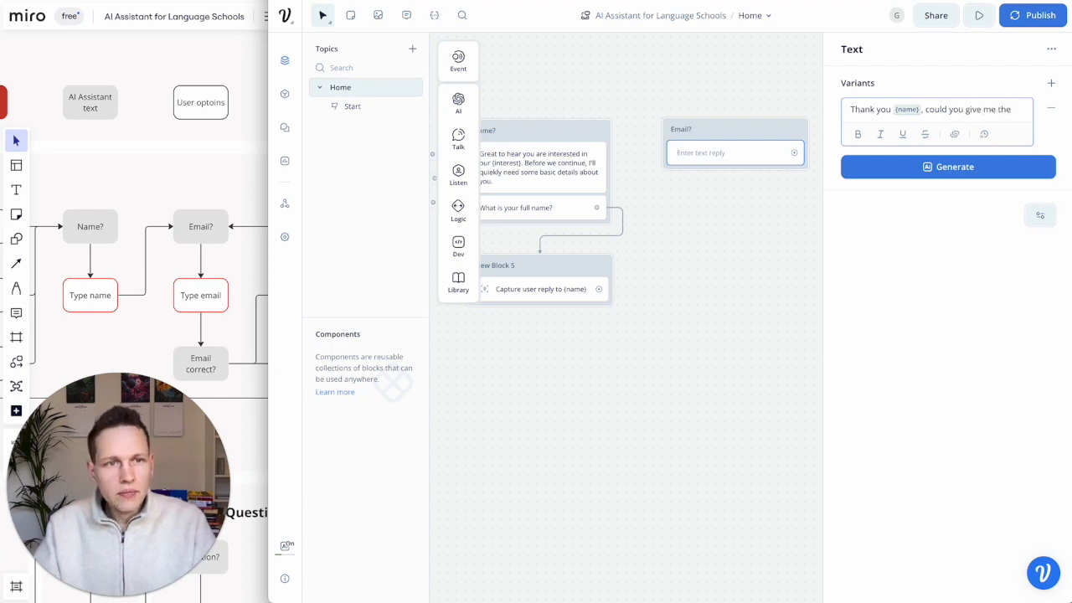
type(" email where")
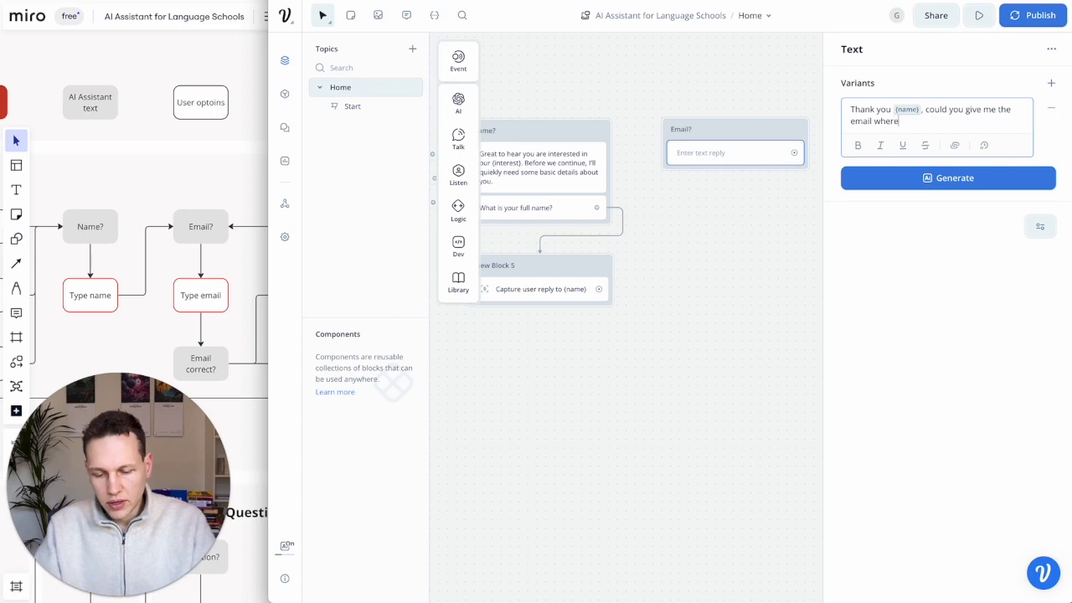
type("can reach you best?")
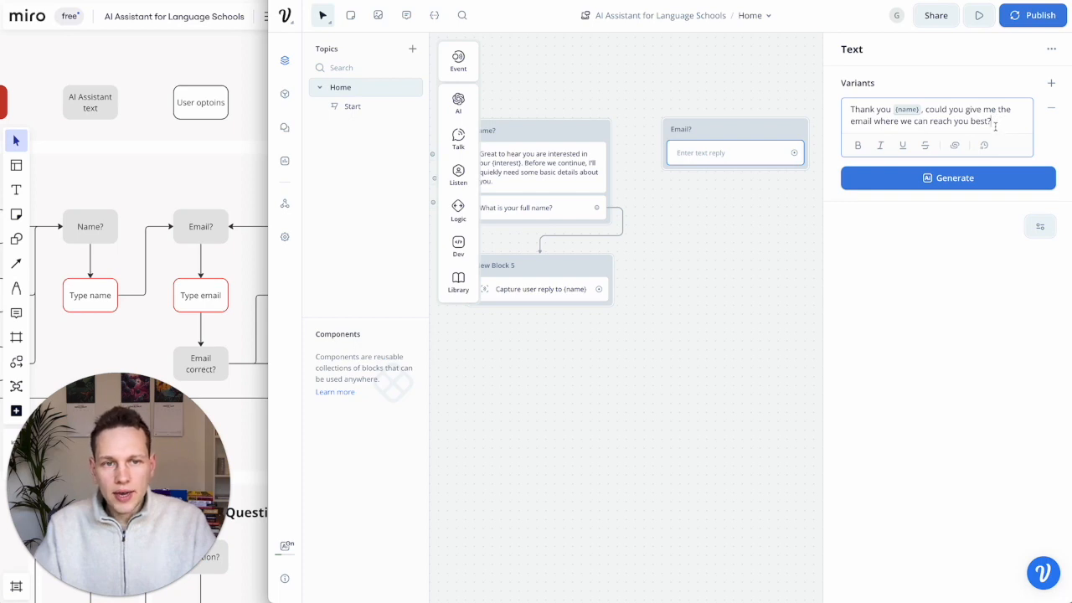
left_click(979, 177)
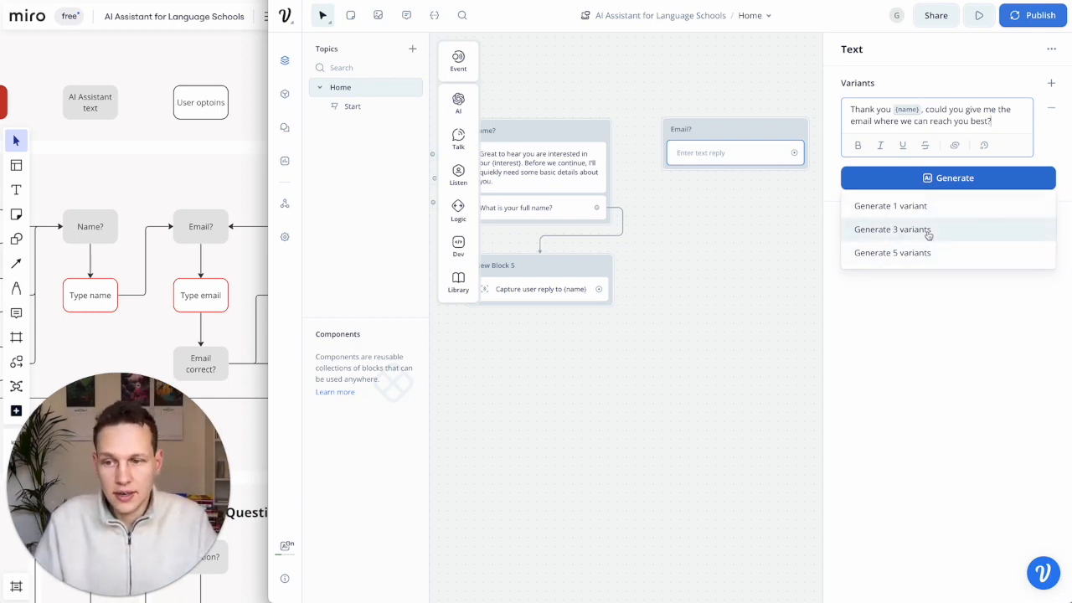
left_click(984, 101)
- Nudge Email? right and connect the name capture block to it
left_click_drag(739, 131, 761, 130)
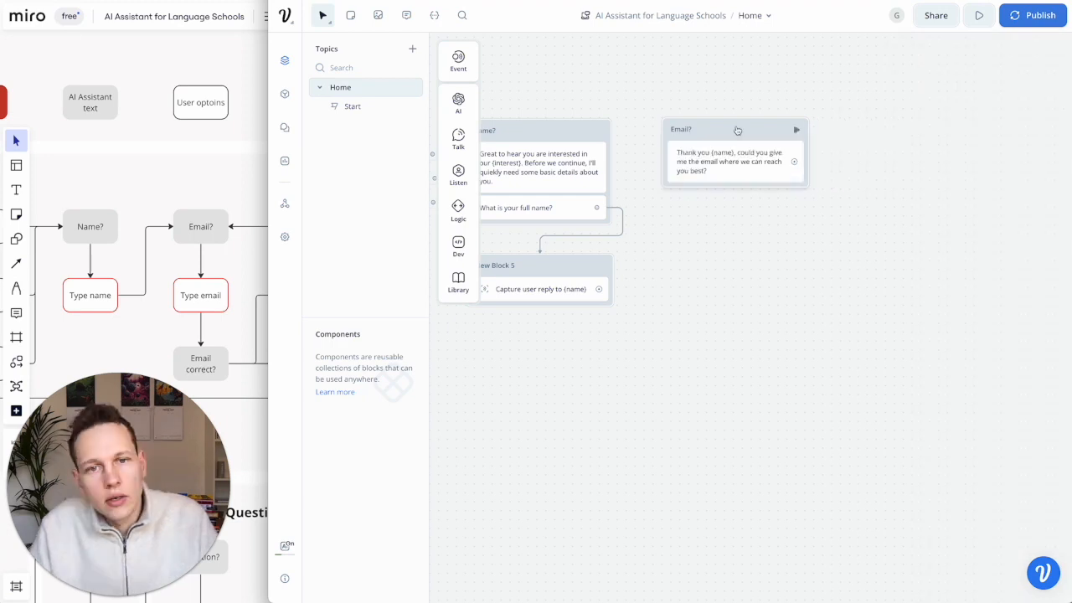
left_click_drag(599, 289, 688, 130)
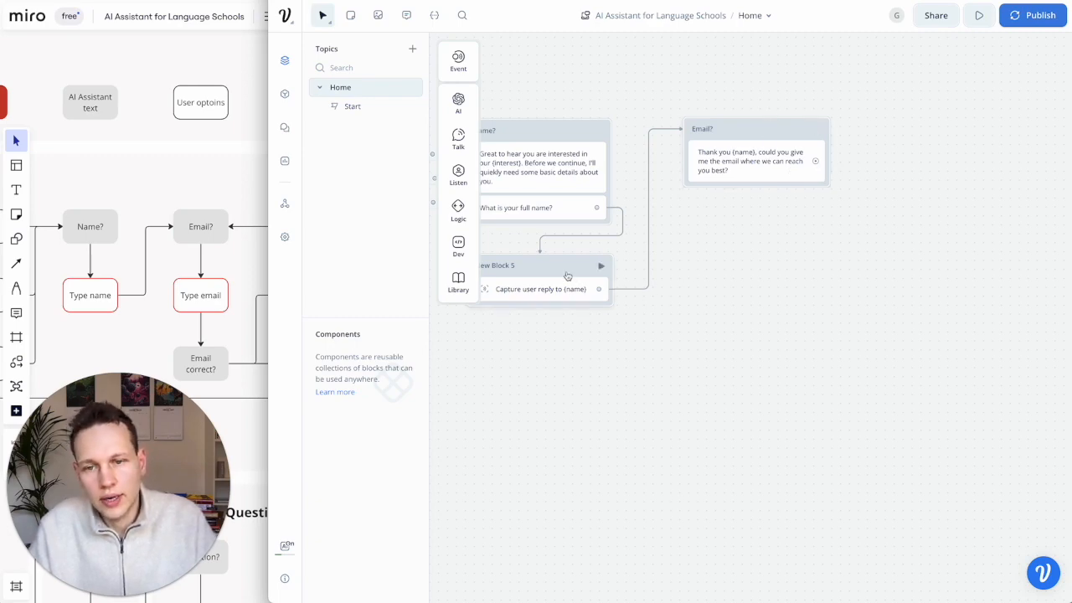
mouse_move(462, 139)
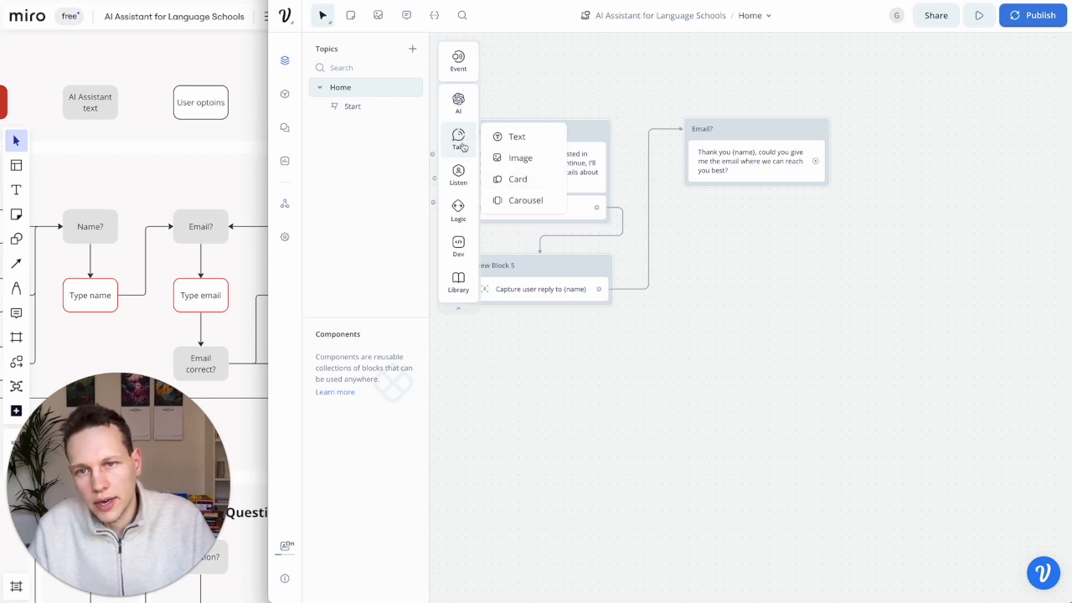
- Add a capture block to the canvas titled Email
mouse_move(460, 176)
left_click_drag(511, 214, 726, 258)
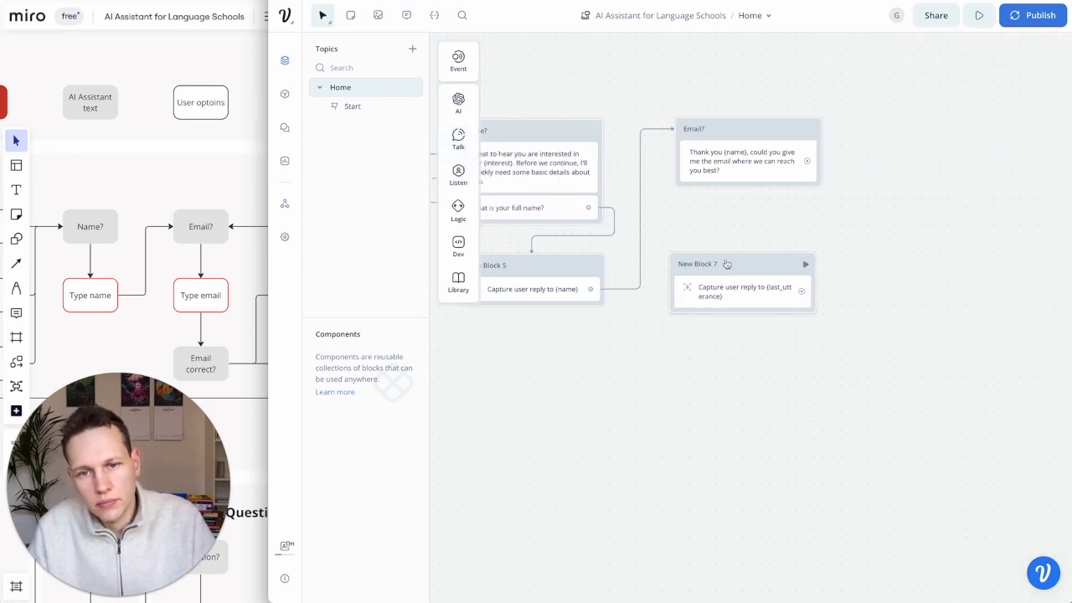
double_click(726, 260)
type("Email")
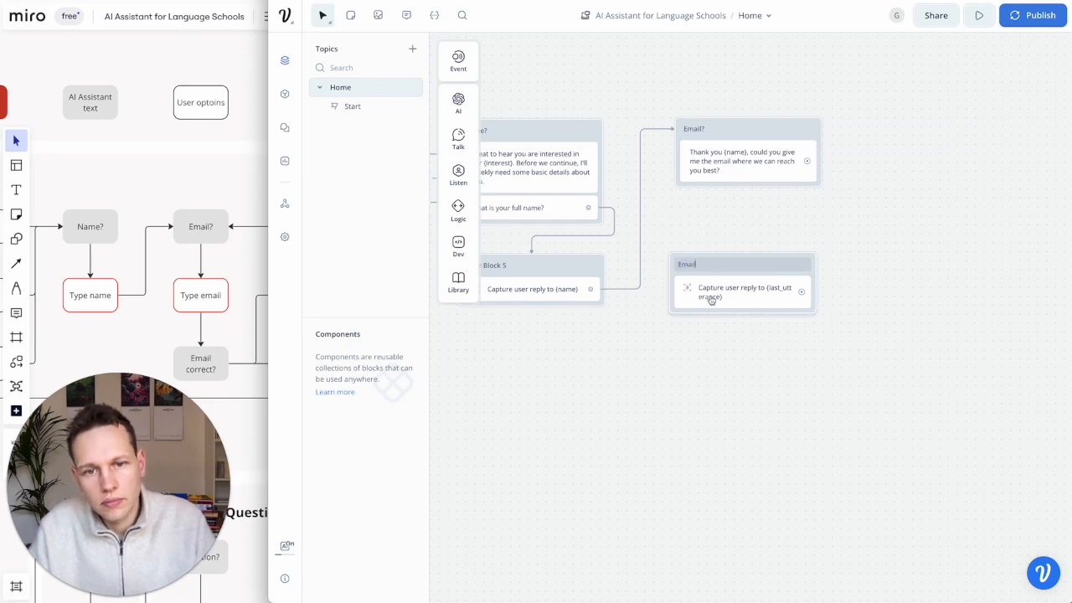
- Create a new 'email' variable in the project's Variables list
left_click(736, 300)
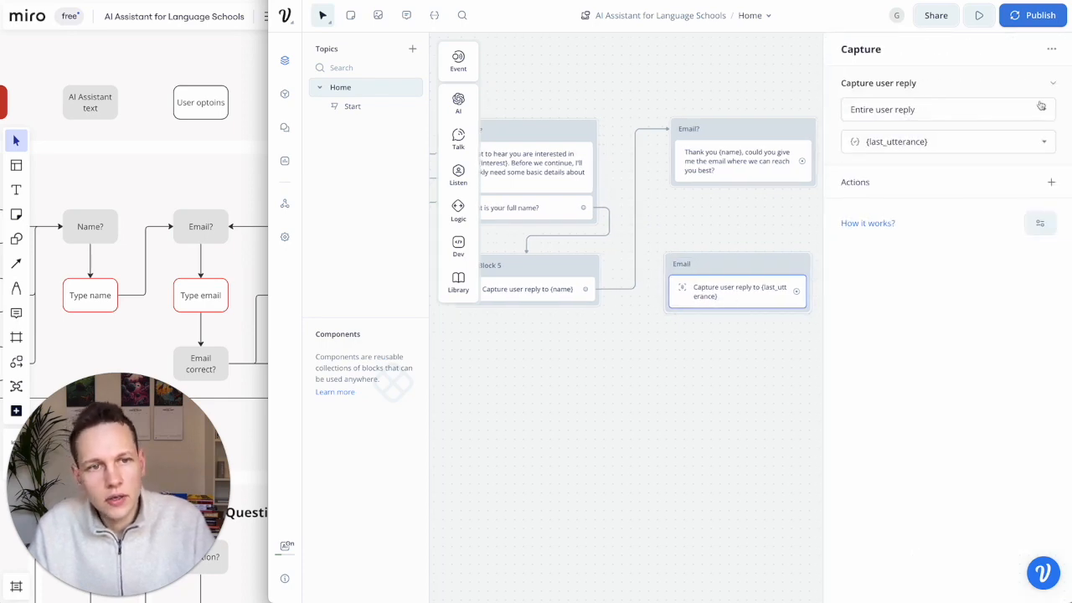
left_click(1043, 142)
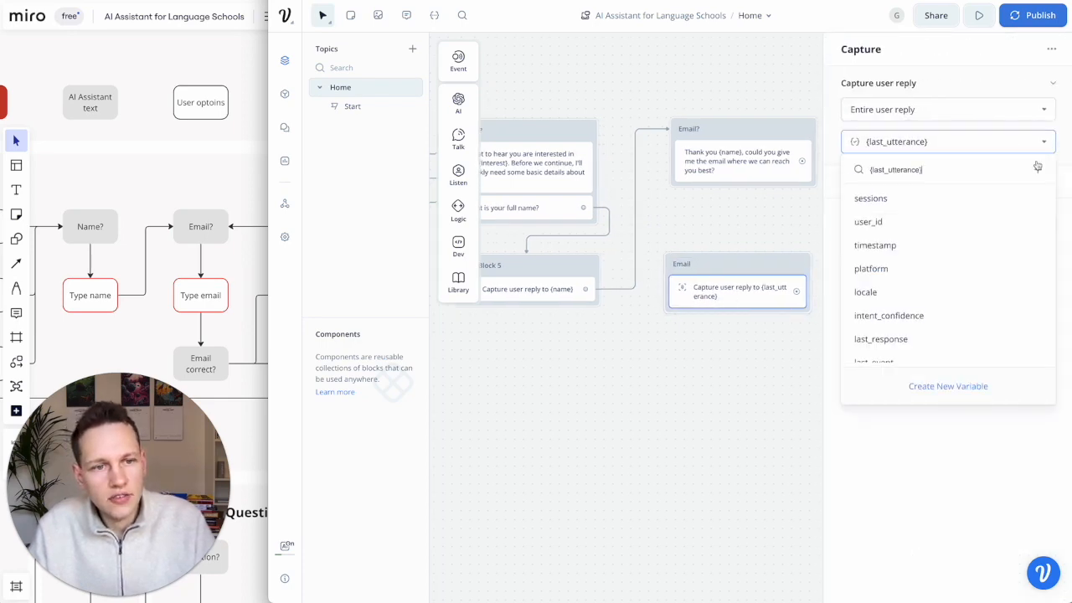
left_click(949, 388)
left_click(435, 18)
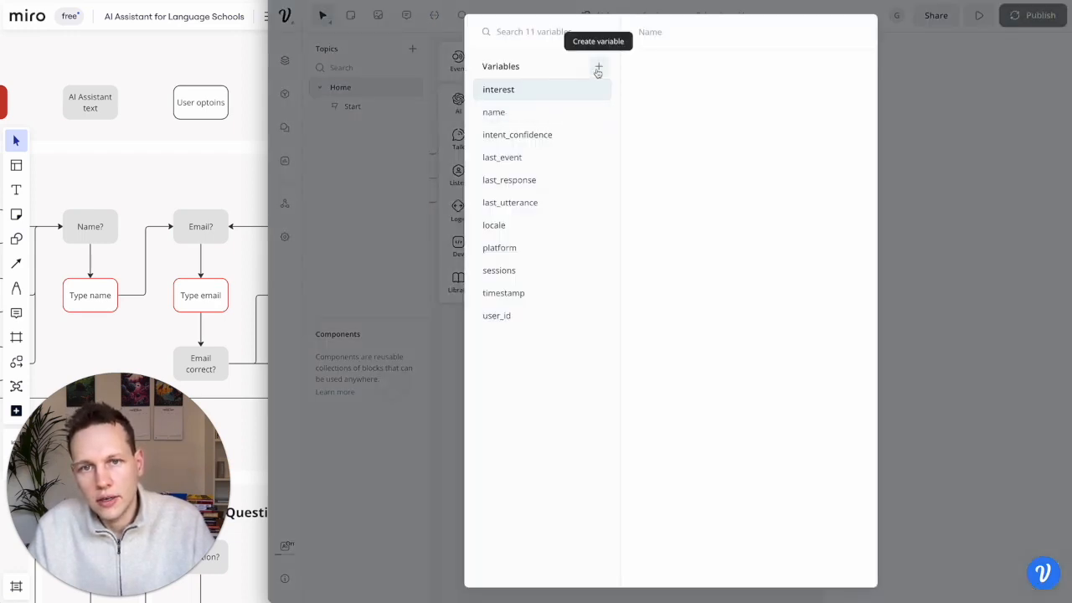
left_click(598, 66)
type("em")
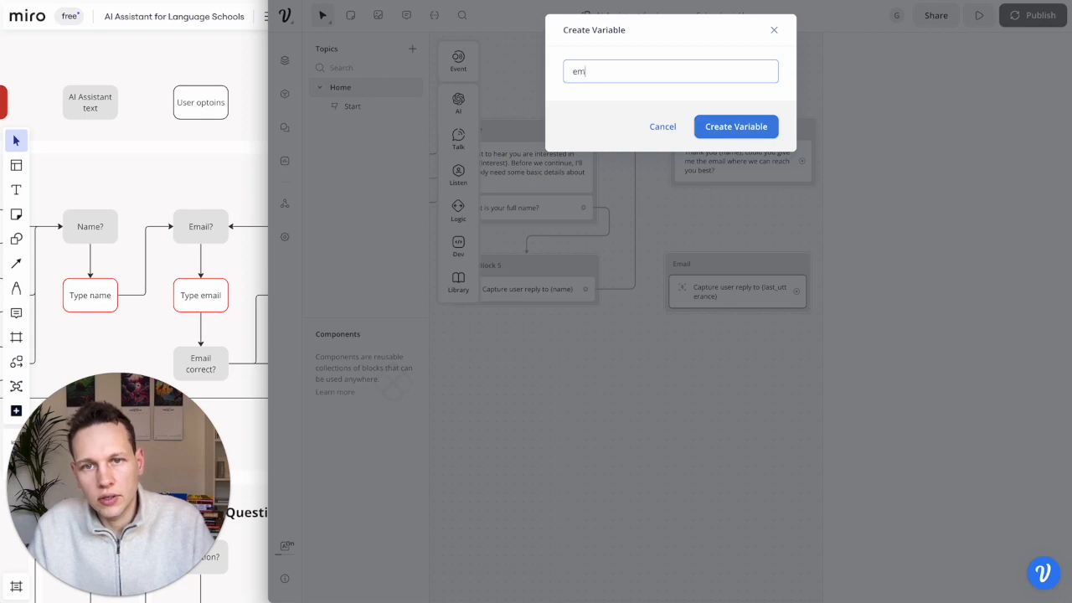
left_click(723, 126)
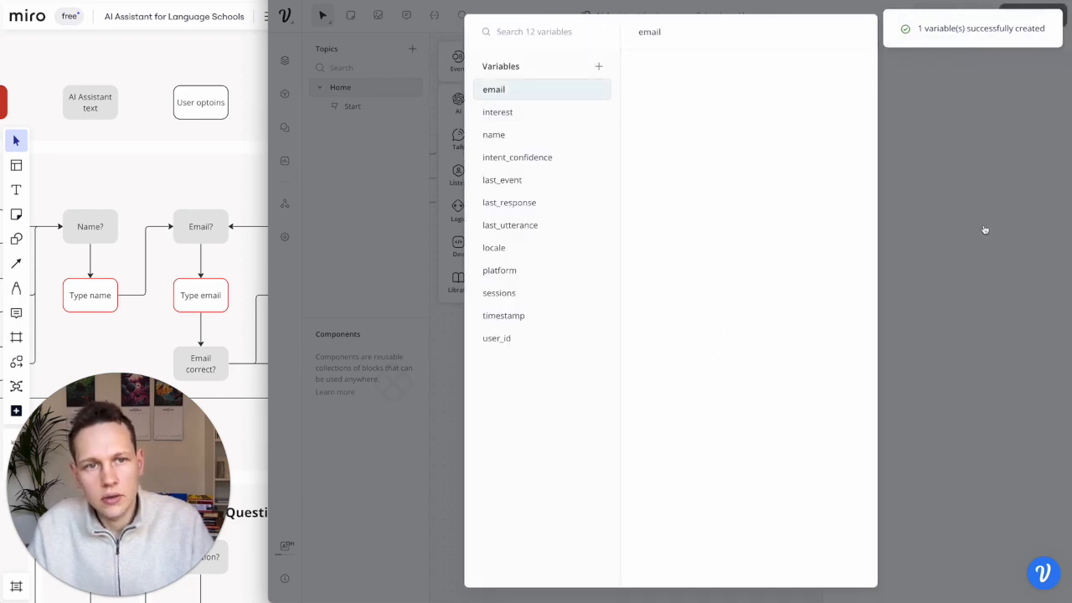
- Store the Email capture's reply in {email}, align it, and connect Email? to it
left_click(974, 169)
left_click(919, 140)
type("email")
left_click(885, 203)
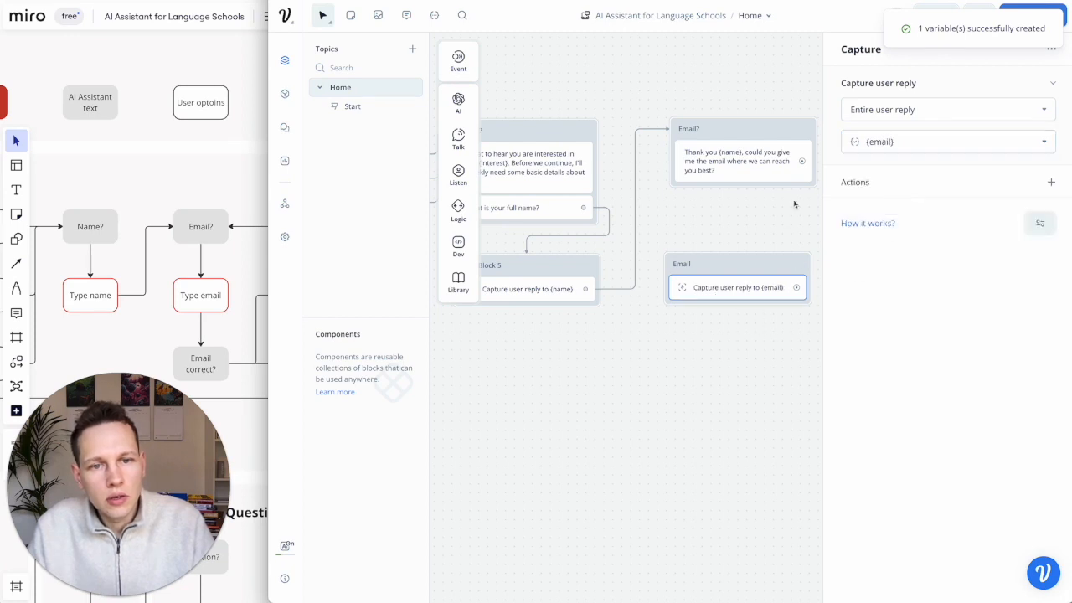
left_click_drag(737, 259, 744, 257)
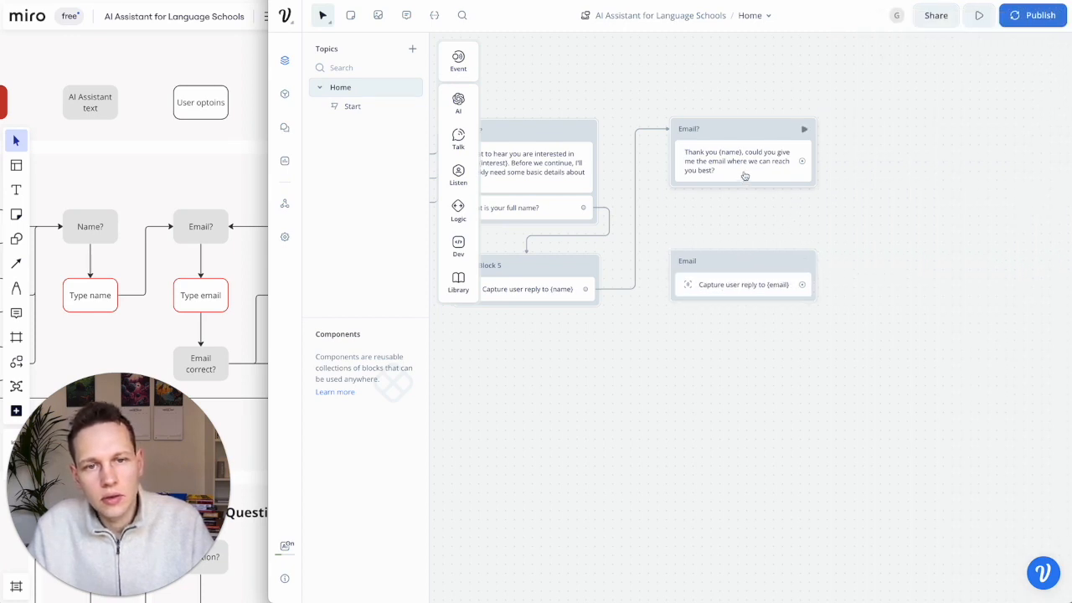
left_click_drag(802, 165, 753, 265)
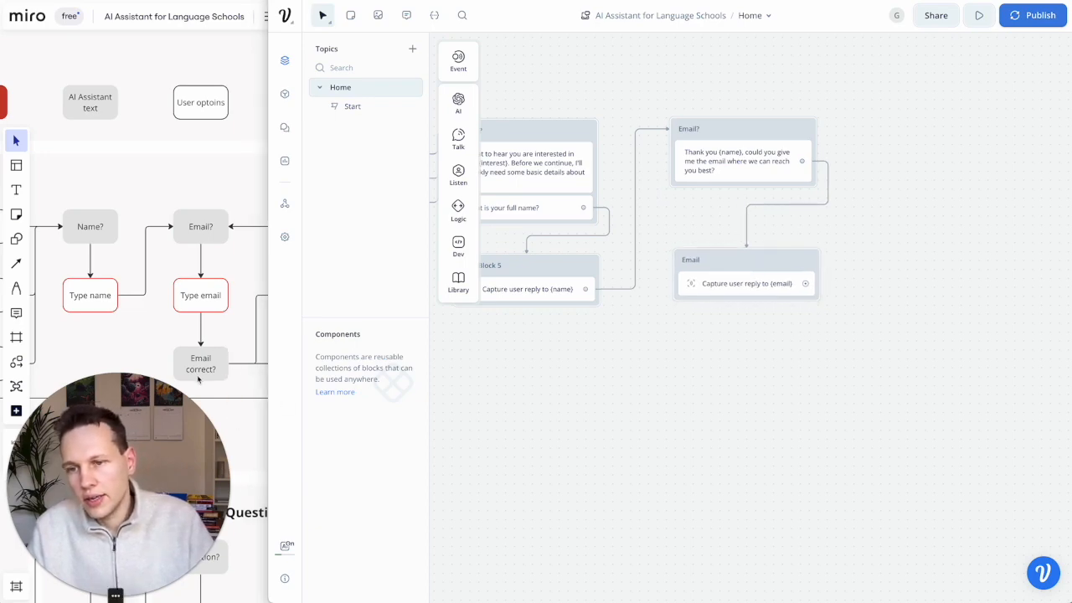
- Move the Email block up and add a Text step titled Email correct?
scroll(219, 362, "right", 2)
scroll(220, 362, "right", 5)
scroll(219, 362, "down", 2)
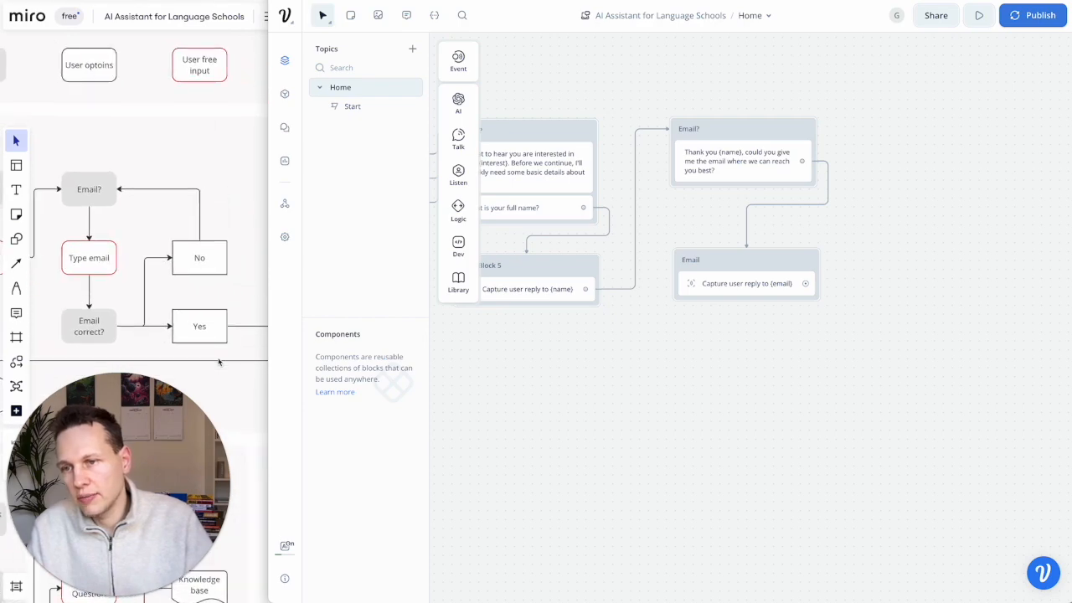
left_click_drag(782, 256, 775, 233)
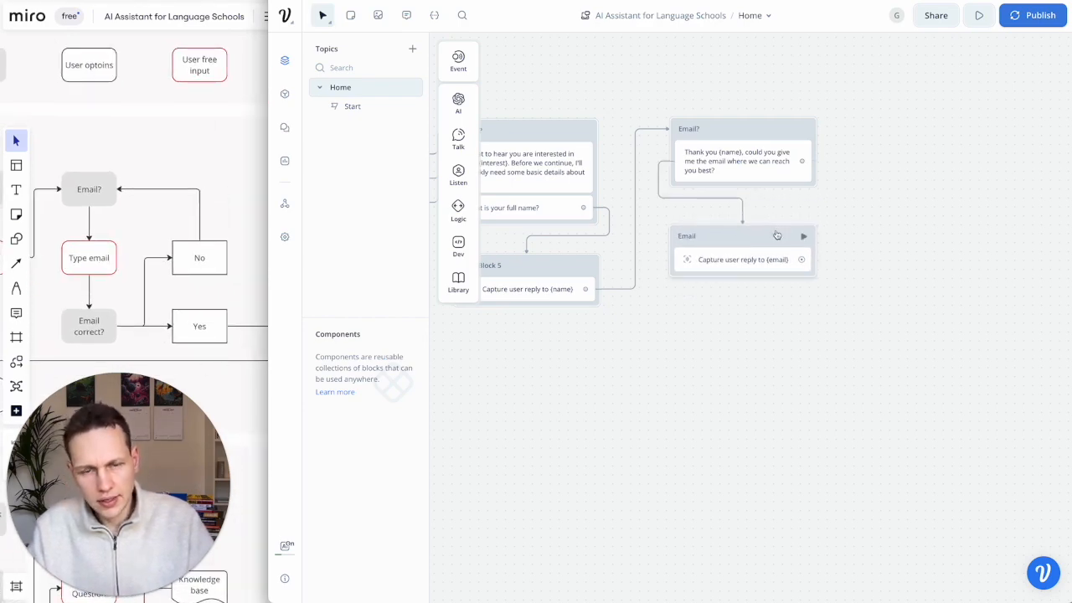
mouse_move(458, 140)
left_click_drag(518, 136, 741, 342)
double_click(741, 337)
type("Email correct?")
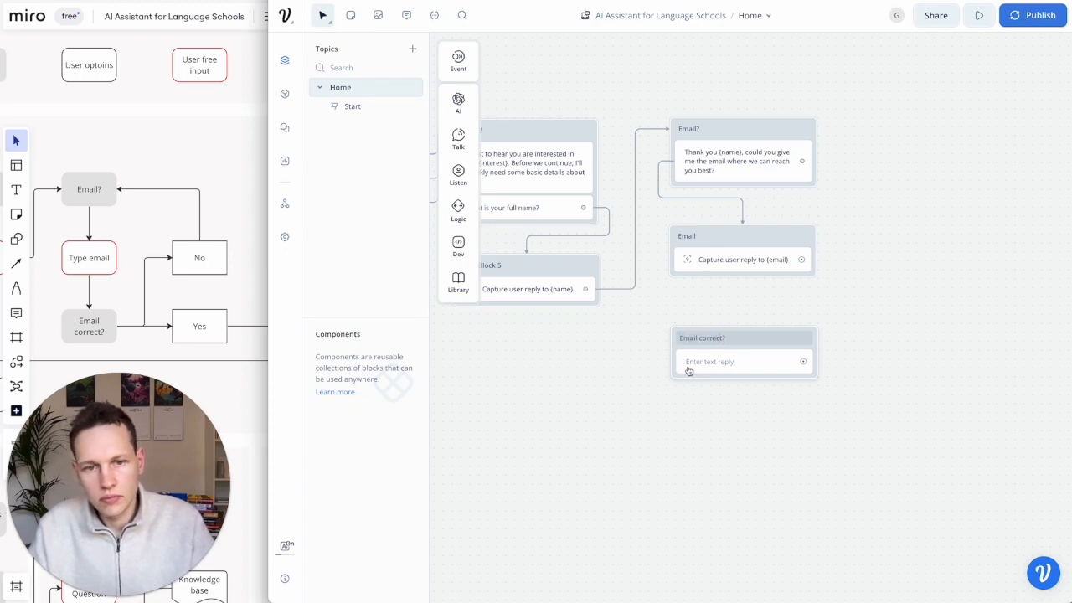
left_click(692, 365)
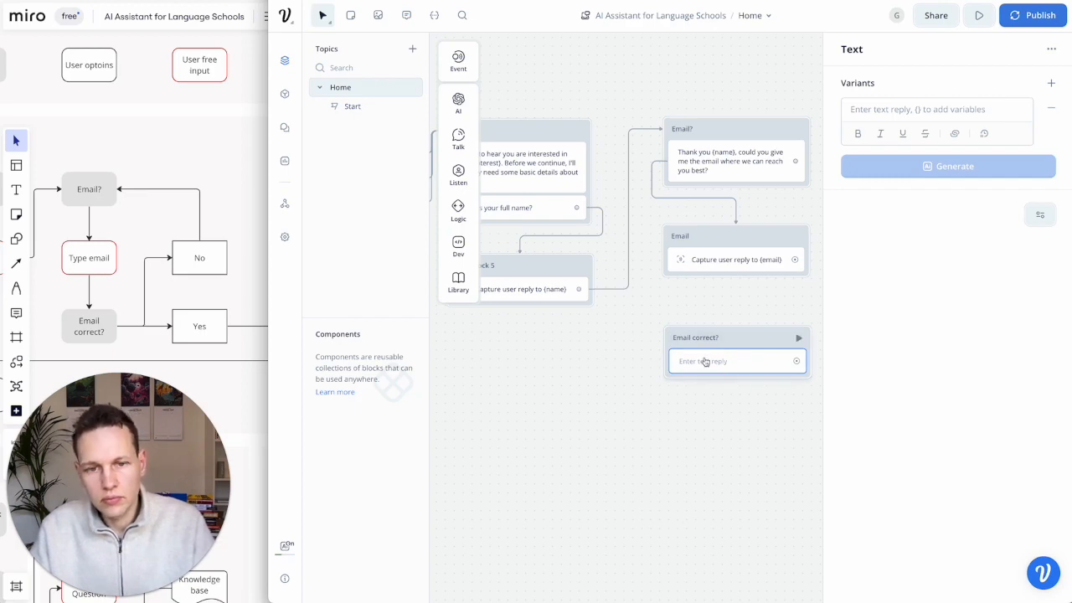
- Write 'Thank you {name}. Just to make sure we got this right, your email is {email}?'
scroll(705, 363, "down", 2)
scroll(705, 363, "right", 2)
left_click(893, 116)
type("Thank yo")
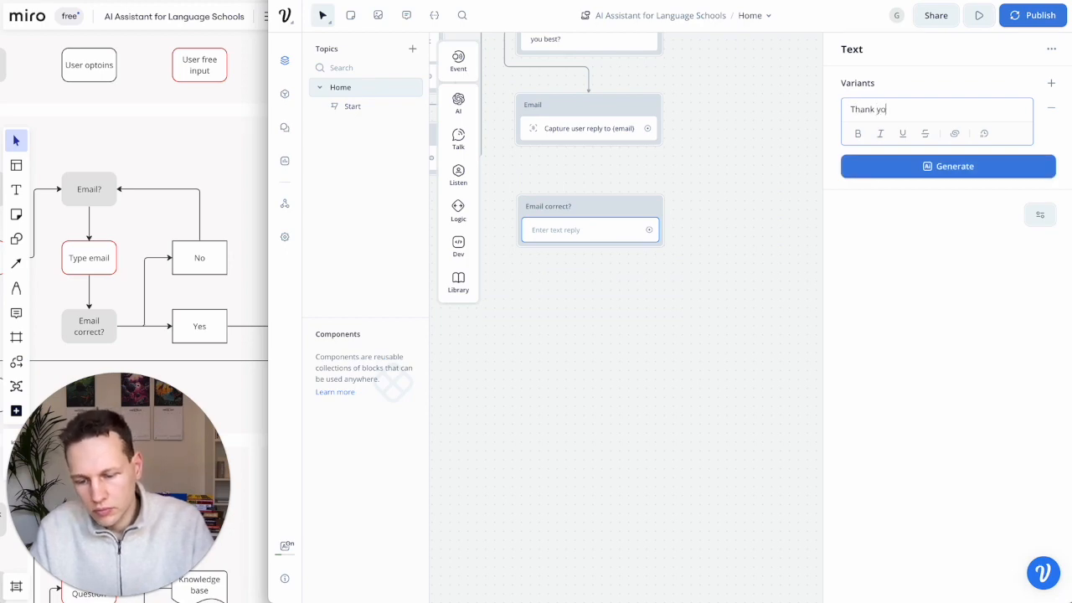
type("u {nam")
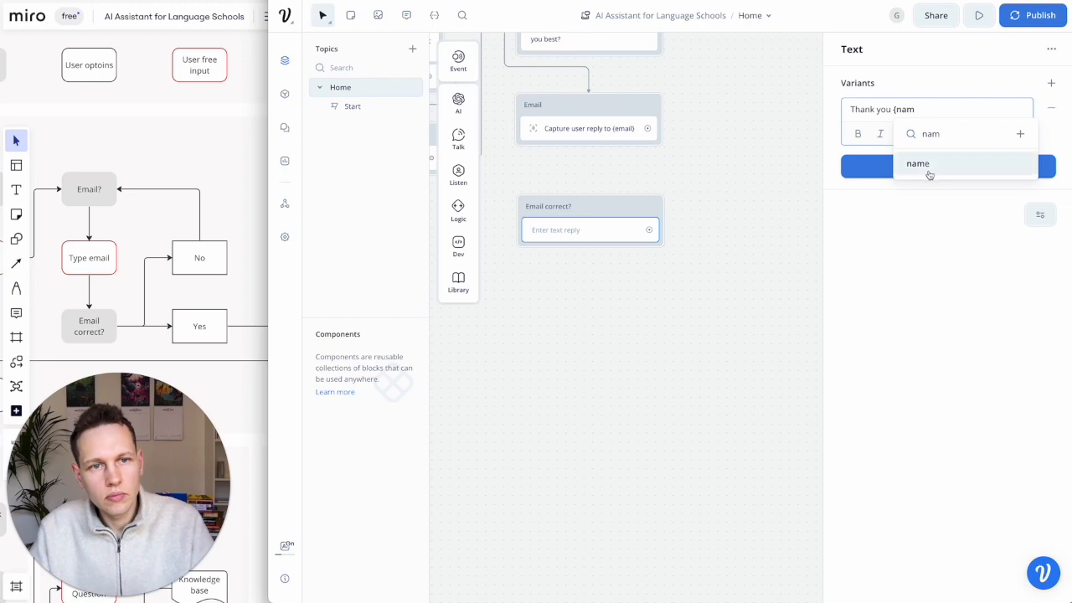
left_click(930, 172)
mouse_move(930, 172)
type(". Just to make sur")
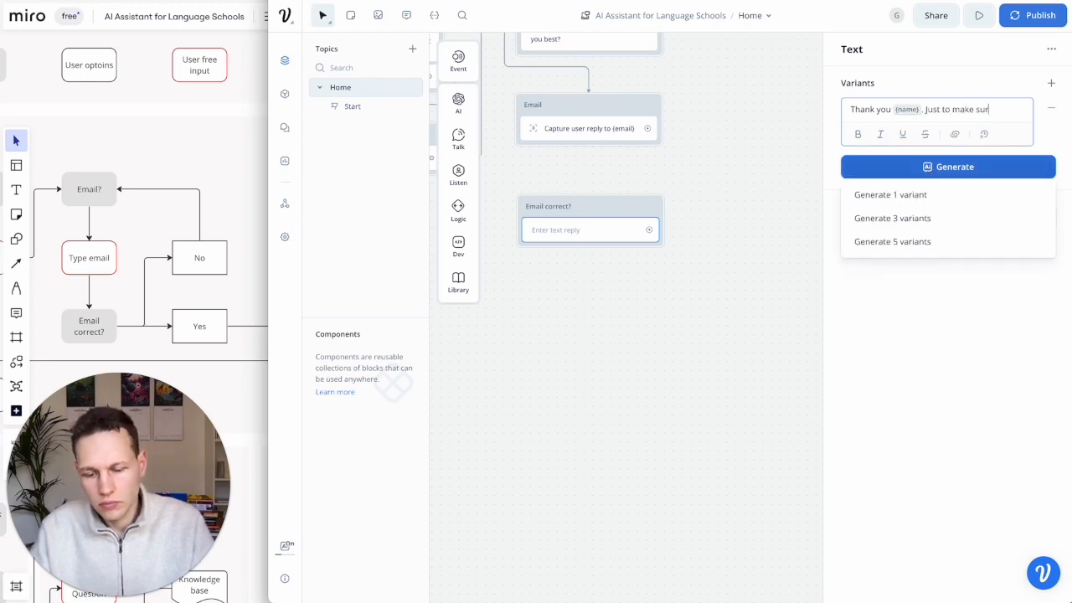
type("e we got this right, your emaiol")
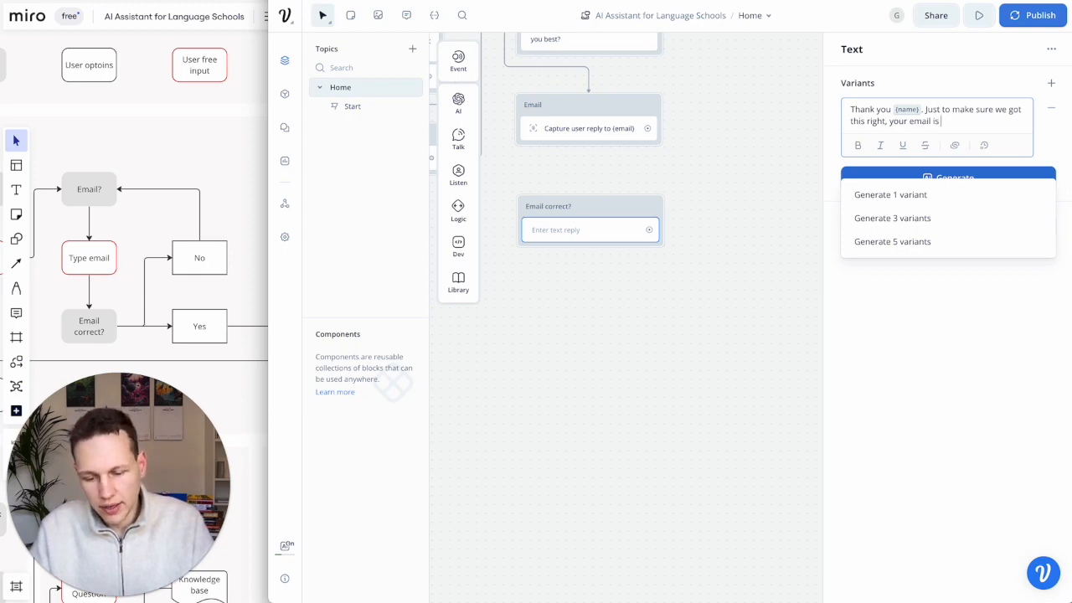
type("{")
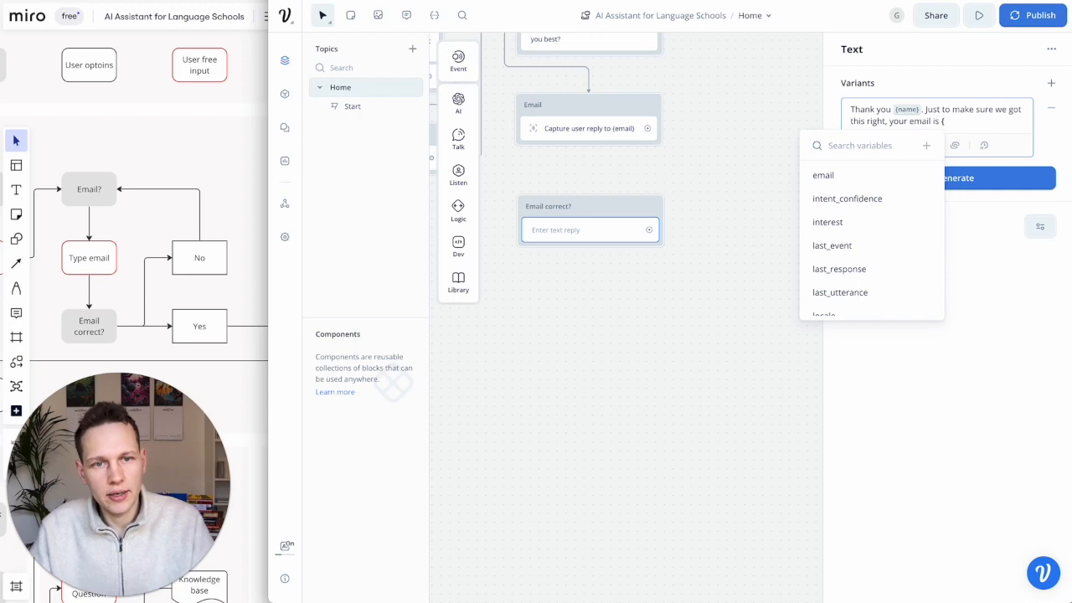
left_click(899, 175)
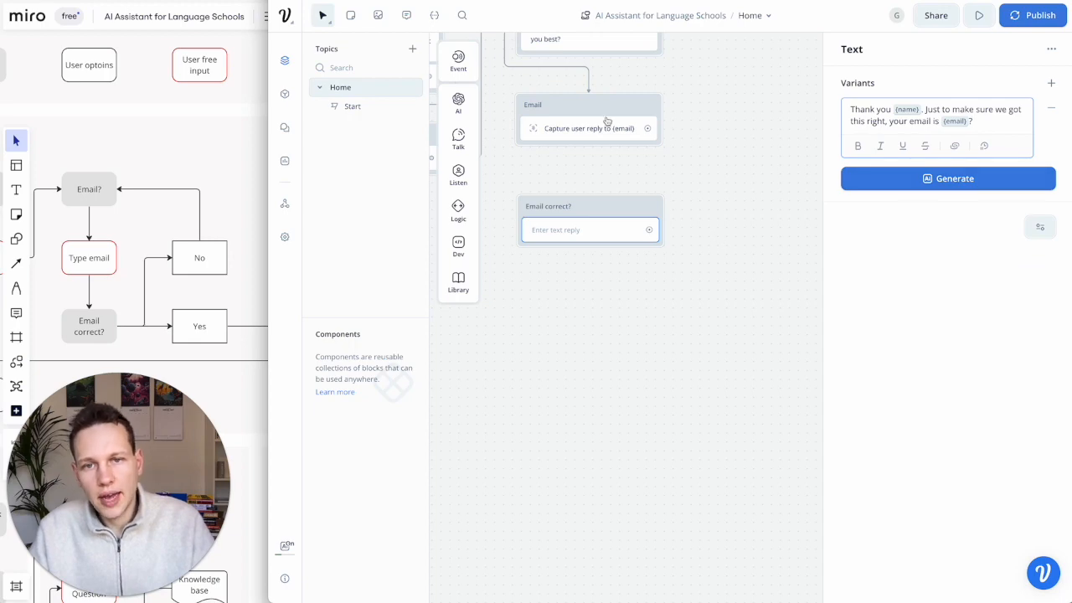
- Connect the Email capture block to Email correct? and close the message editor
left_click_drag(646, 130, 600, 208)
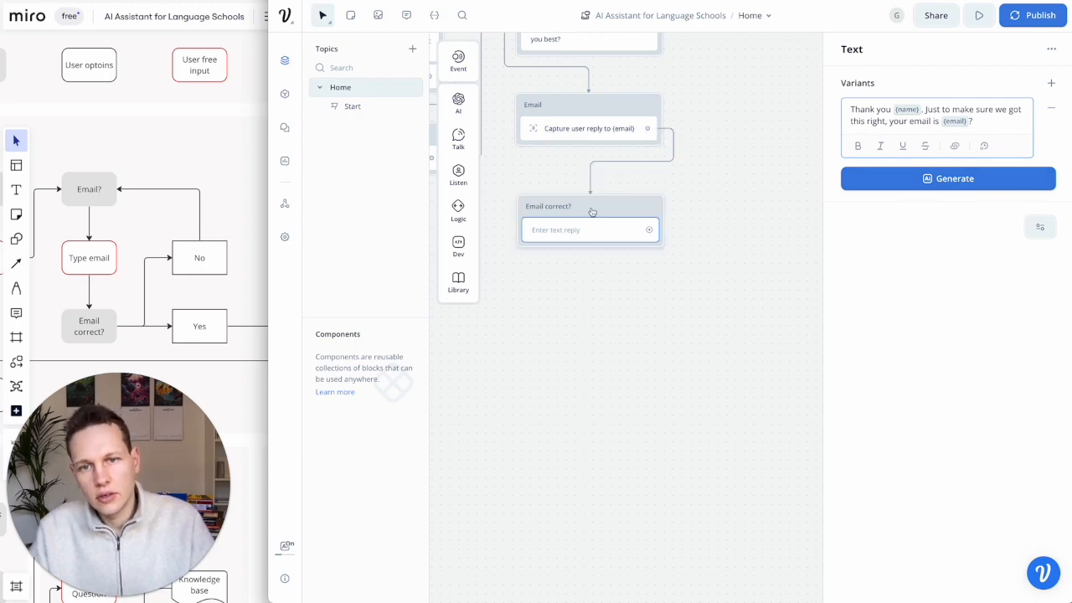
mouse_move(443, 151)
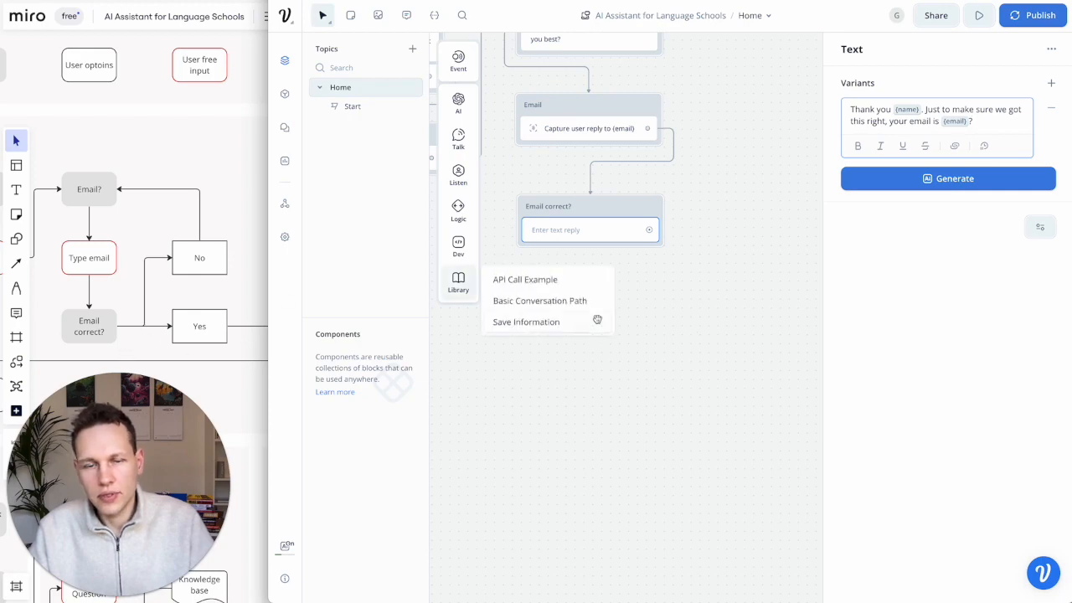
left_click(699, 253)
scroll(699, 255, "right", 2)
scroll(700, 255, "up", 1)
scroll(699, 255, "up", 1)
scroll(700, 254, "left", 1)
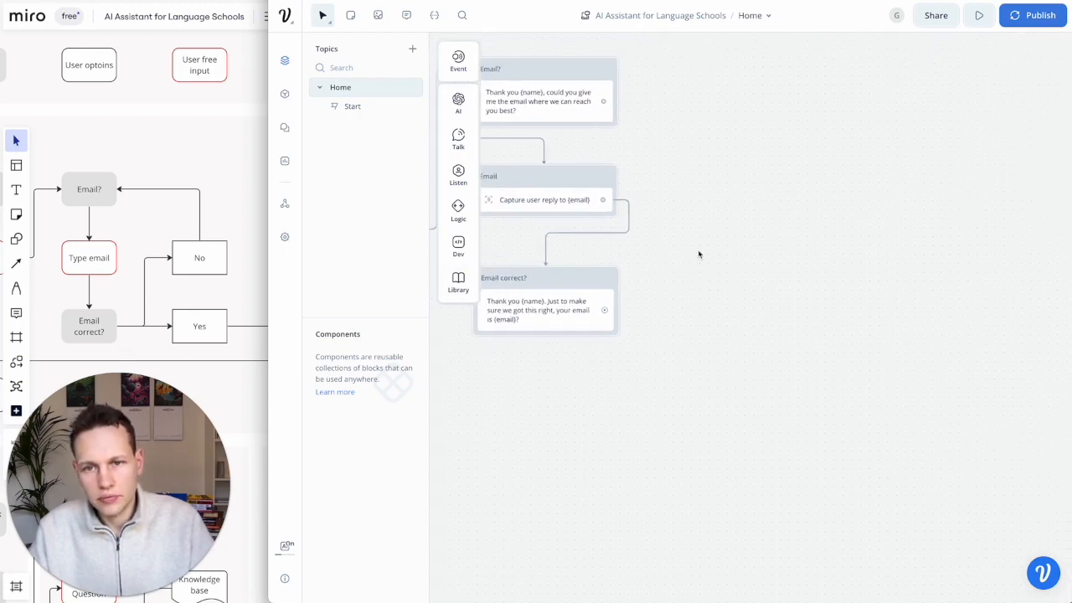
- Add a Buttons block named No with the button 'No, there was a mistake'
mouse_move(467, 190)
left_click_drag(515, 172, 750, 186)
double_click(698, 185)
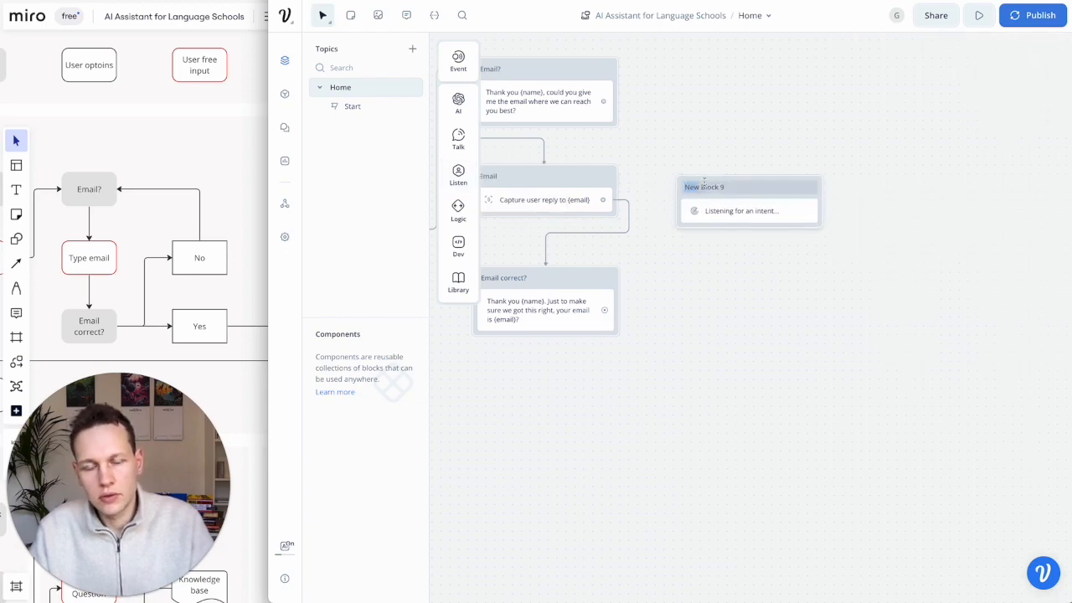
key("ctrl+a")
type("Yes/N")
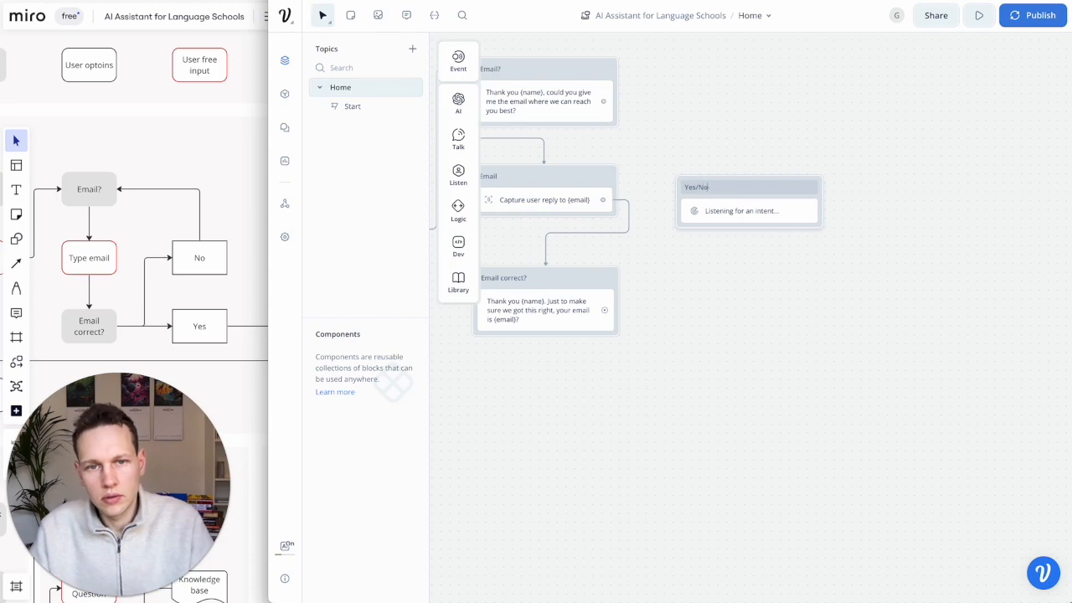
type("s")
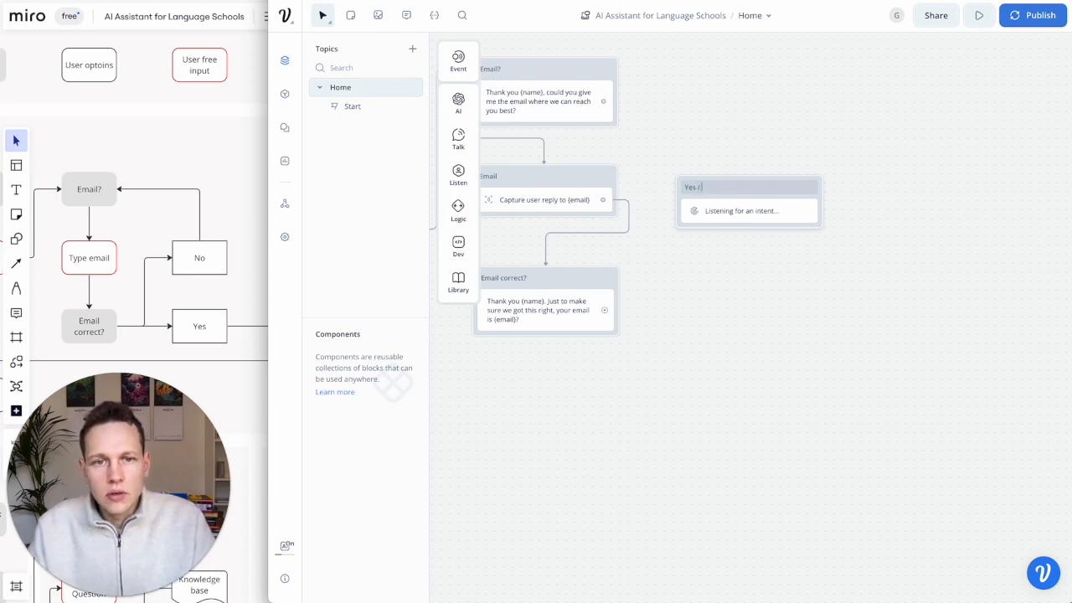
key("ctrl+a")
type("No")
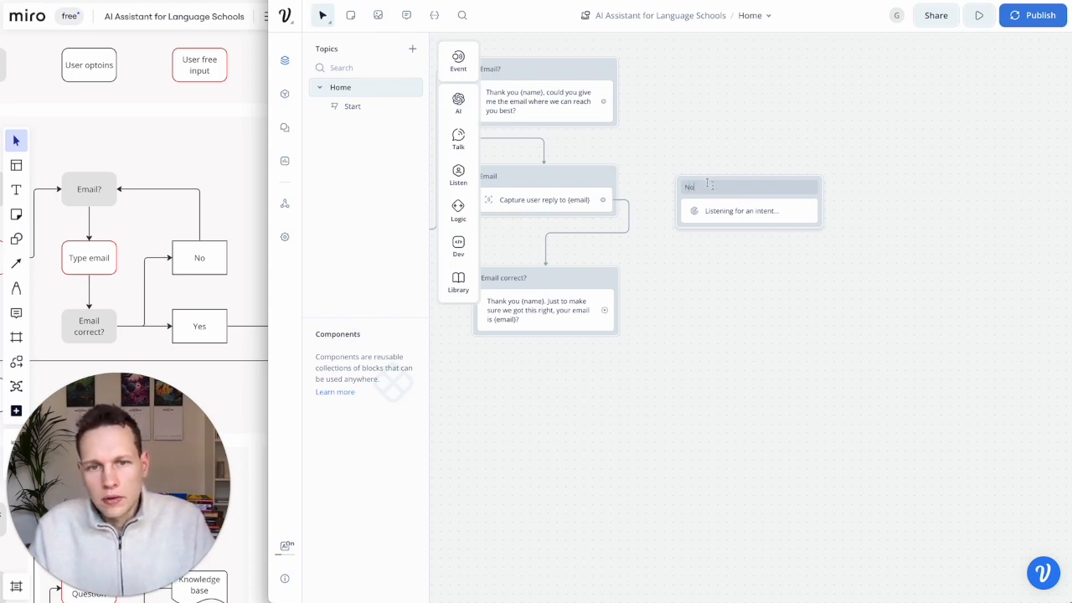
left_click_drag(742, 179, 742, 165)
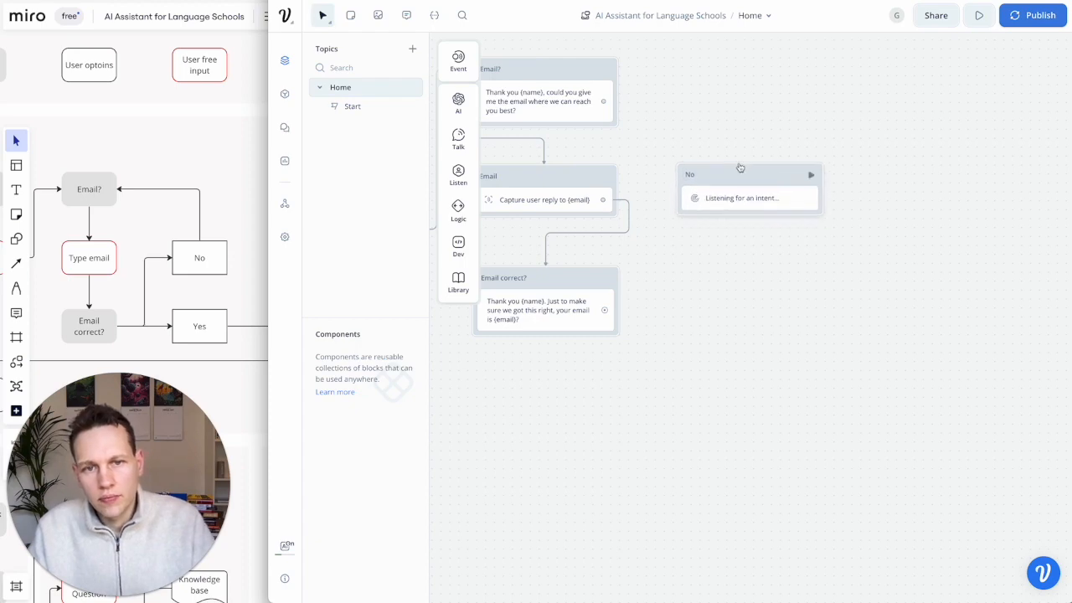
left_click(730, 203)
left_click(878, 109)
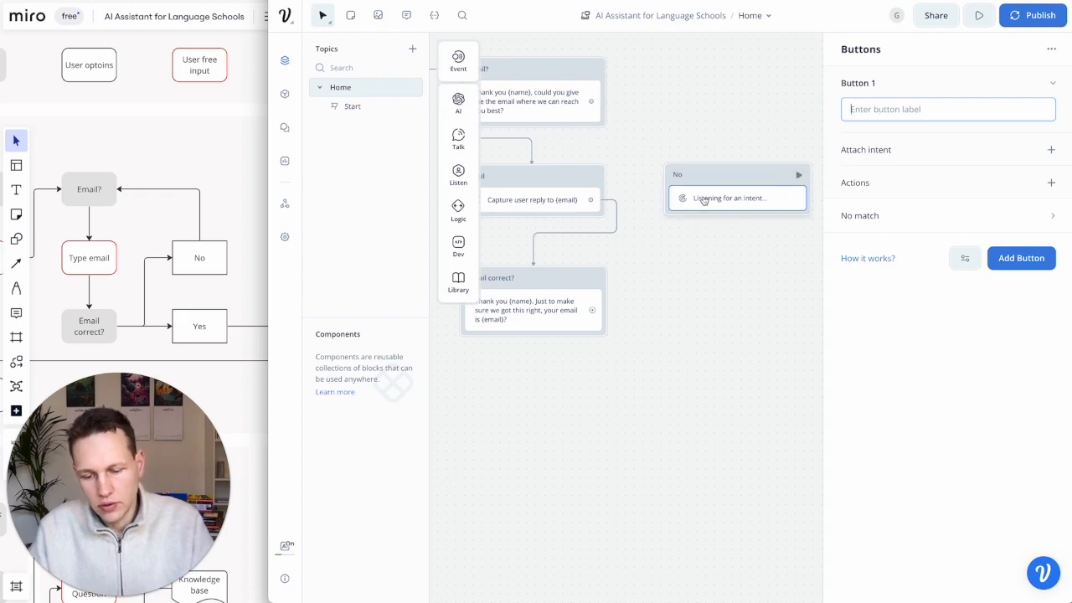
type("No")
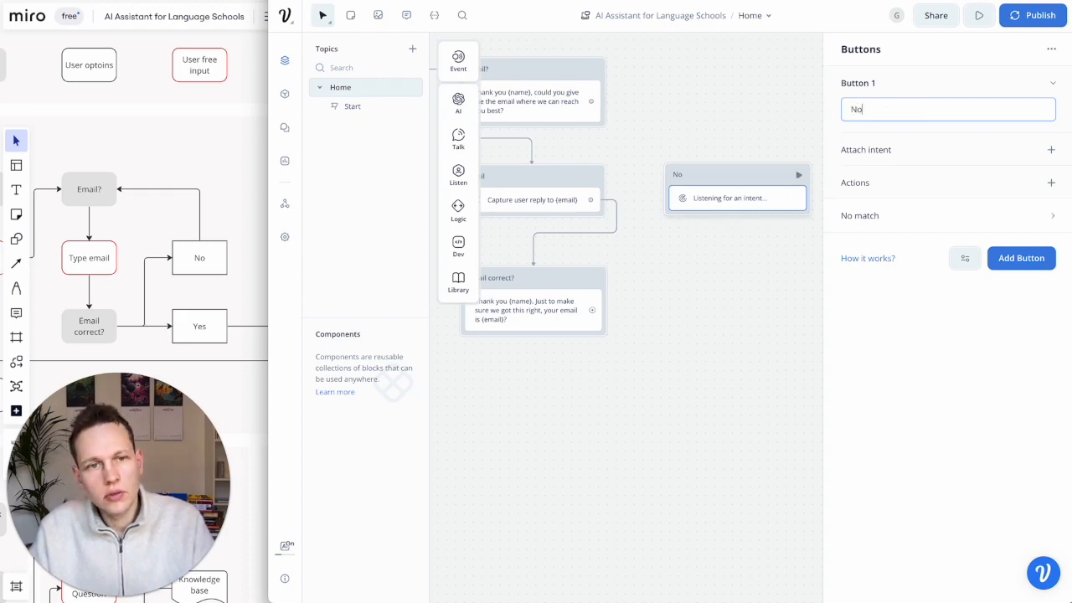
type(", there was a mistake")
left_click(687, 290)
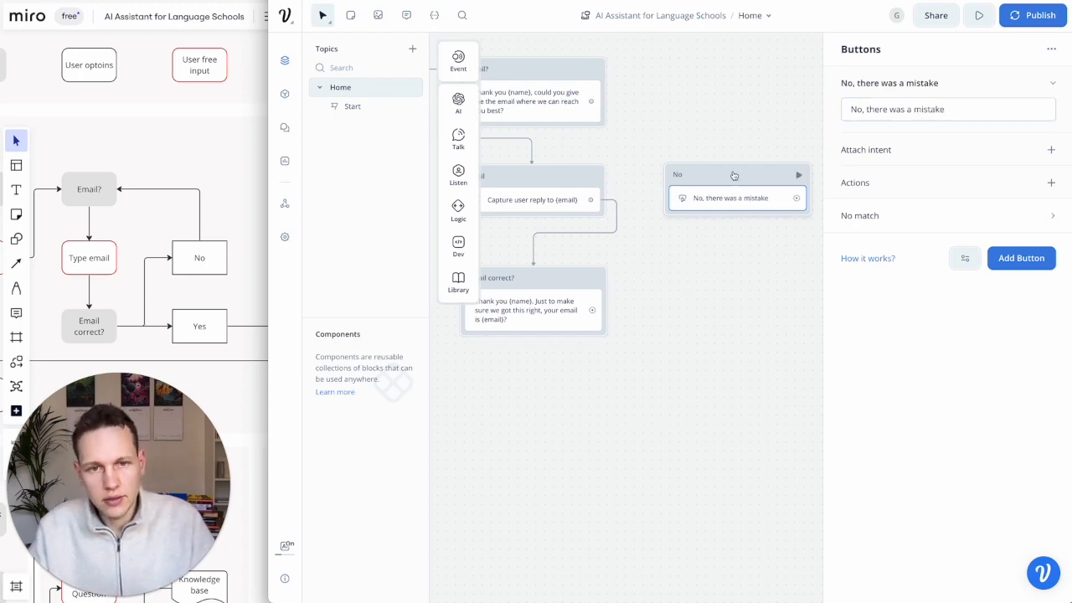
- Duplicate No as a Yes block with the button 'Yes, that's right'
right_click(734, 175)
left_click(771, 337)
scroll(727, 219, "right", 1)
scroll(612, 210, "left", 1)
left_click_drag(650, 172, 635, 271)
left_click(638, 269)
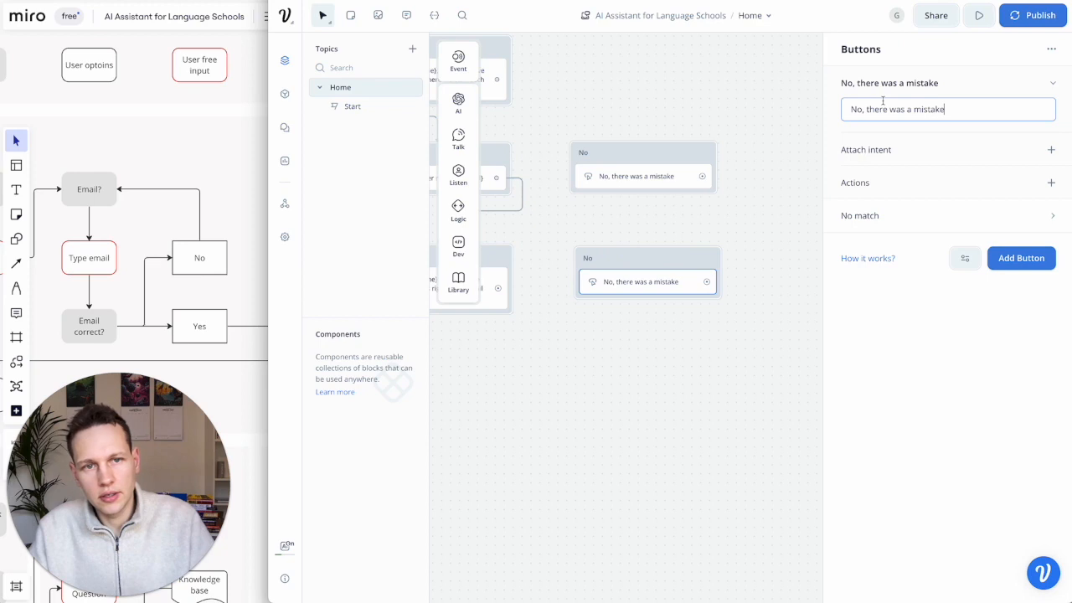
left_click(589, 259)
type("Yes")
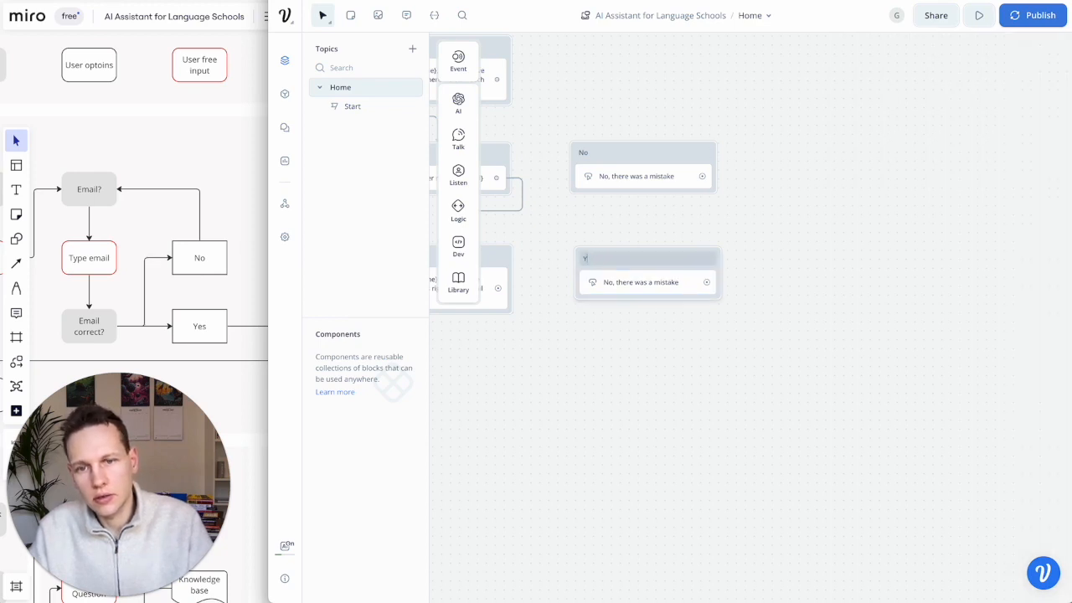
left_click(610, 286)
double_click(876, 109)
key("ctrl+a")
type("Ye")
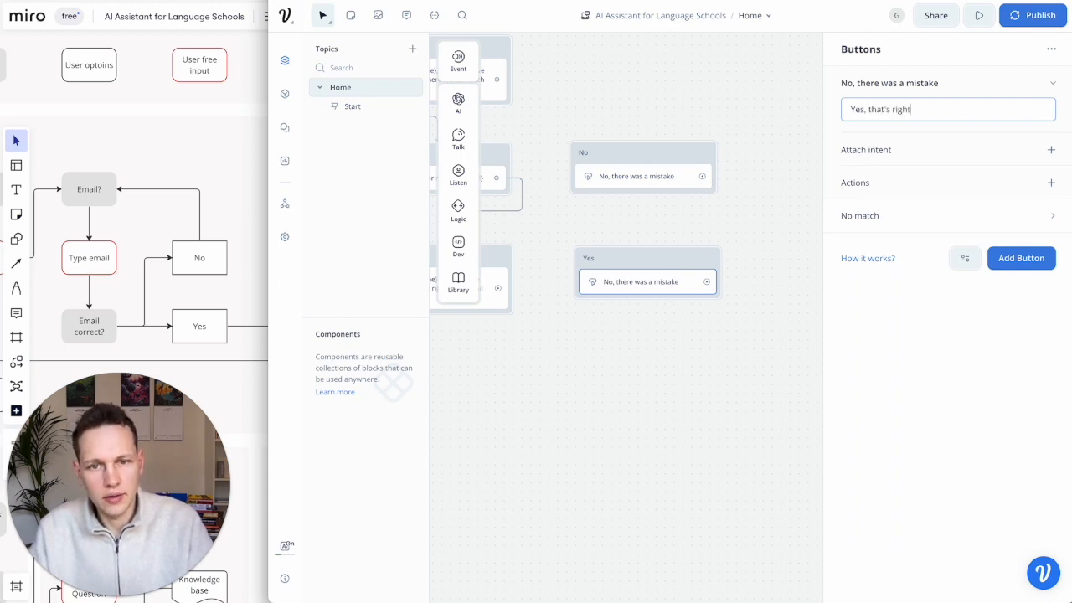
left_click(677, 318)
- Connect Email correct? to No, check the Miro plan, and place Yes below No
scroll(660, 306, "left", 2)
left_click_drag(586, 291, 665, 169)
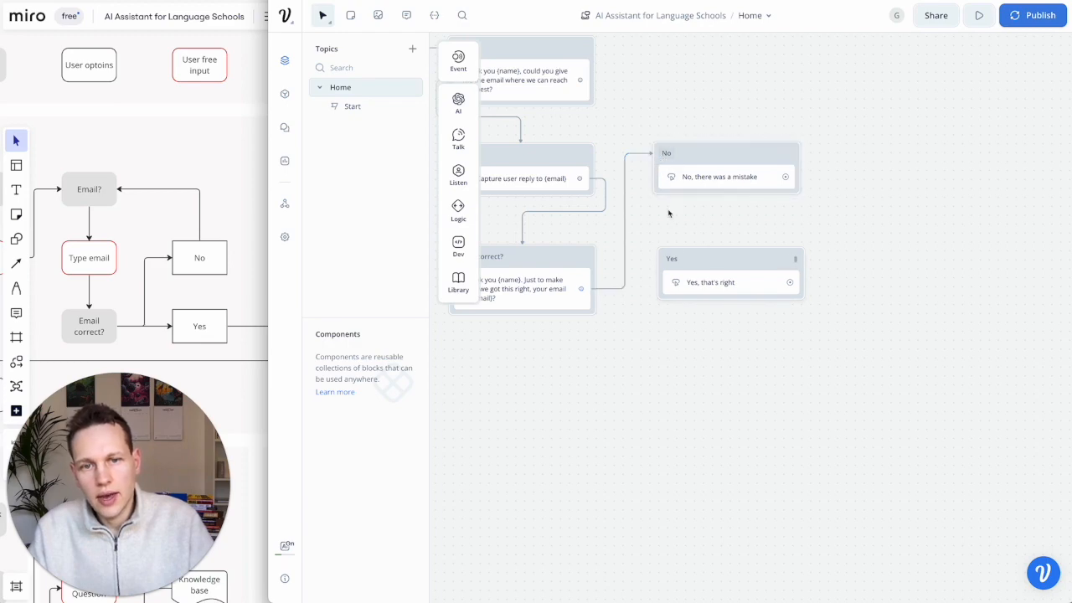
scroll(686, 241, "left", 3)
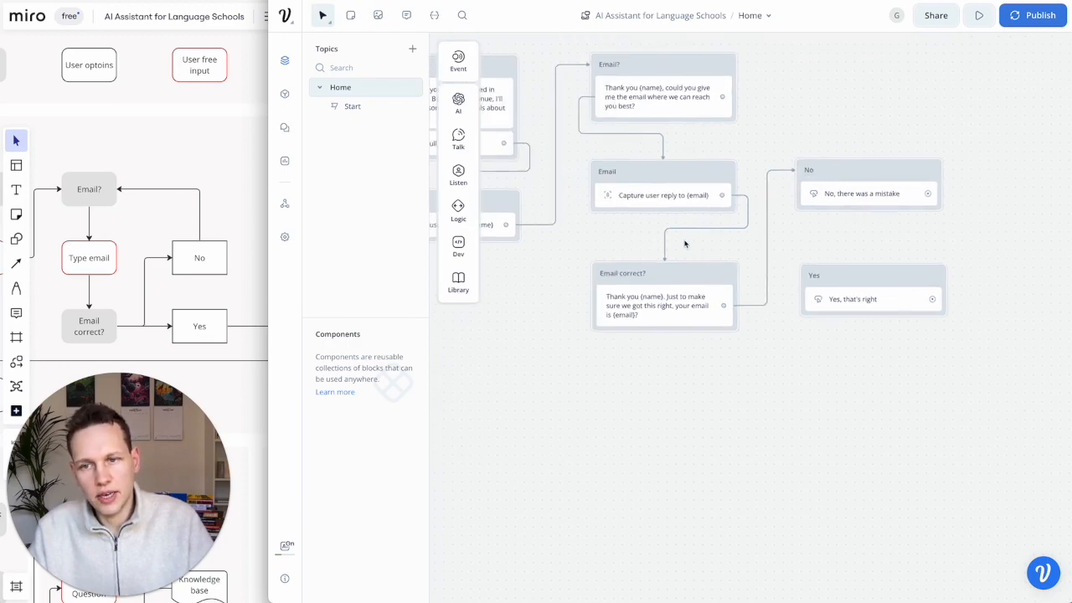
left_click(177, 318)
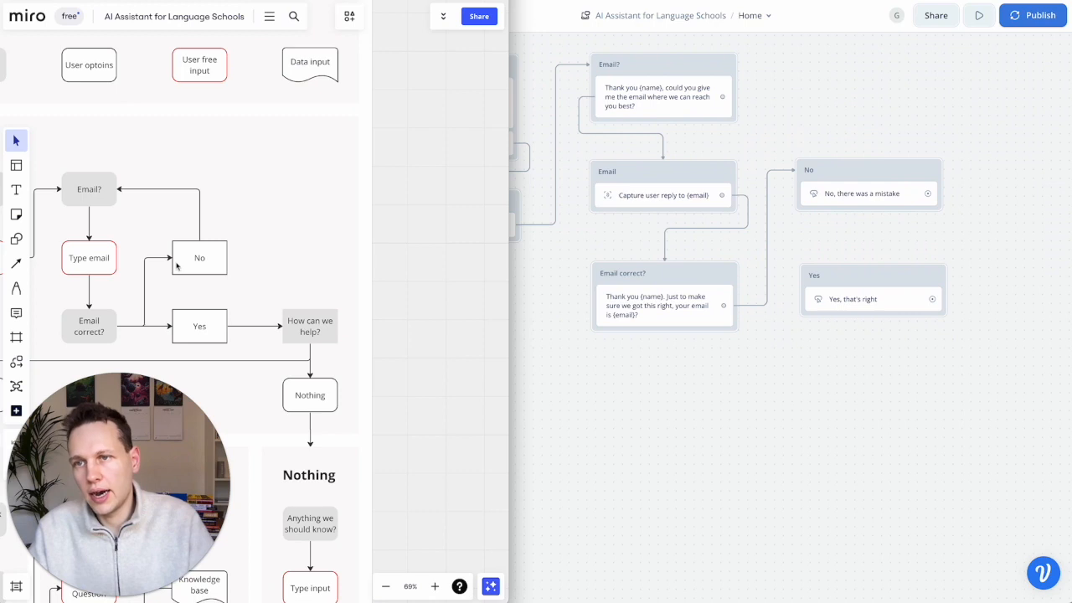
left_click(858, 246)
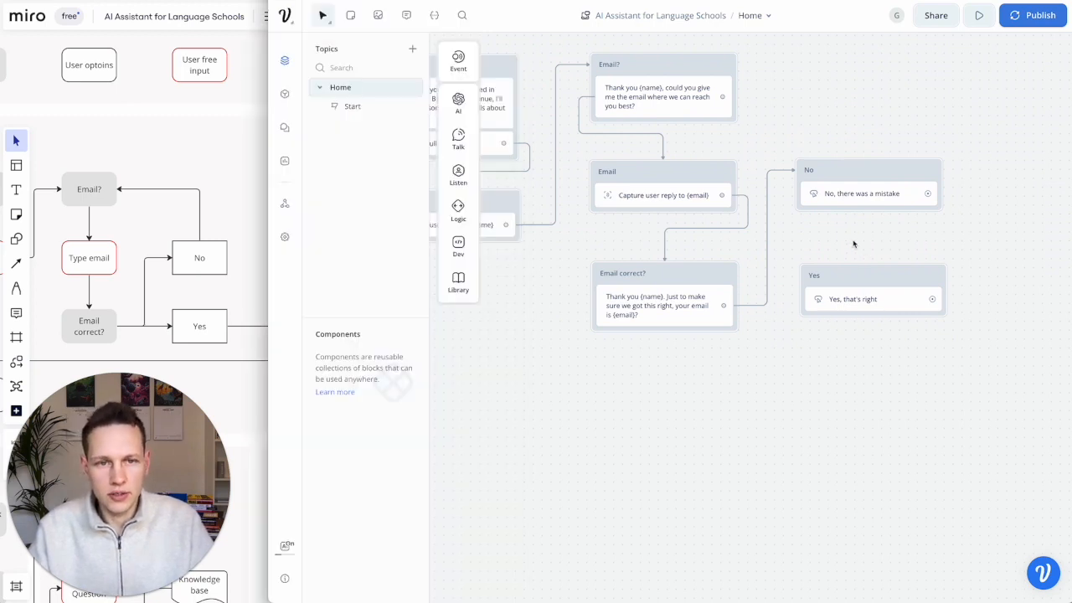
left_click_drag(862, 288, 839, 178)
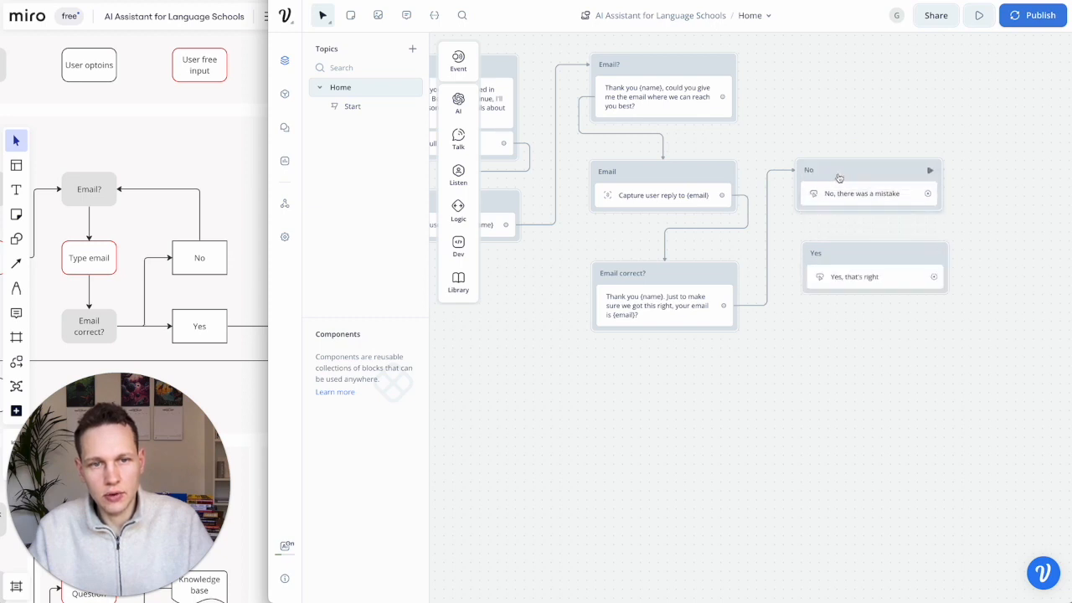
- Delete the separate Yes block and add a 'Yes, that's right' button to the No block
right_click(869, 257)
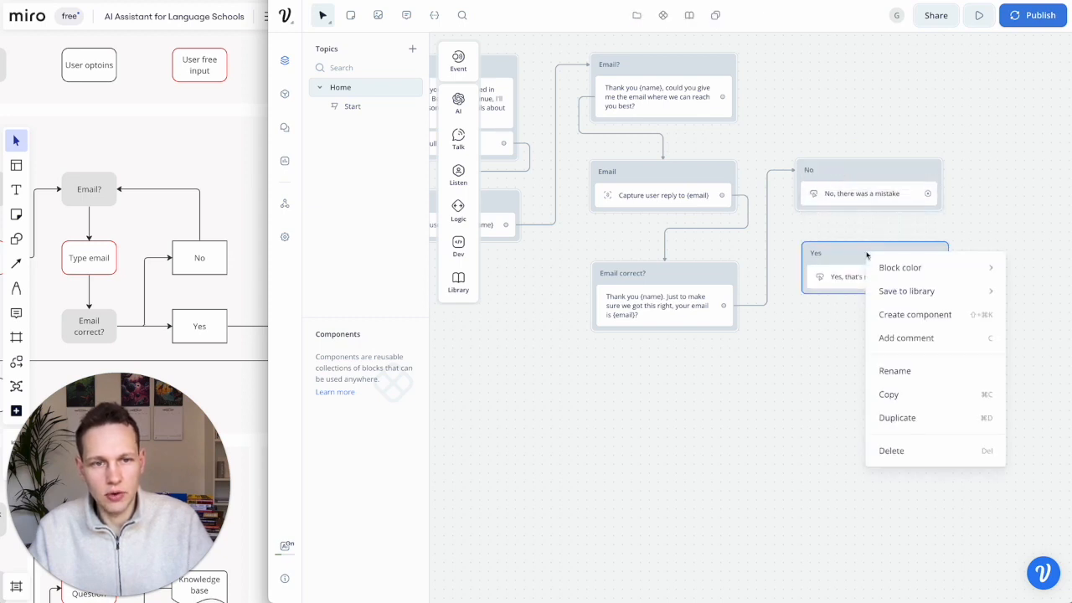
left_click(896, 458)
left_click(865, 200)
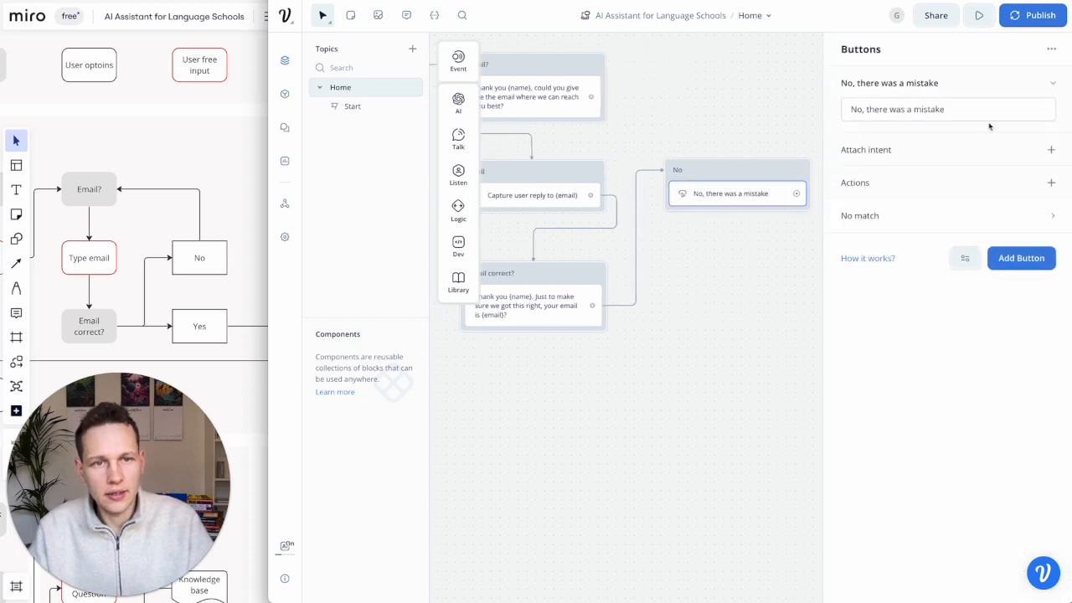
left_click(1024, 259)
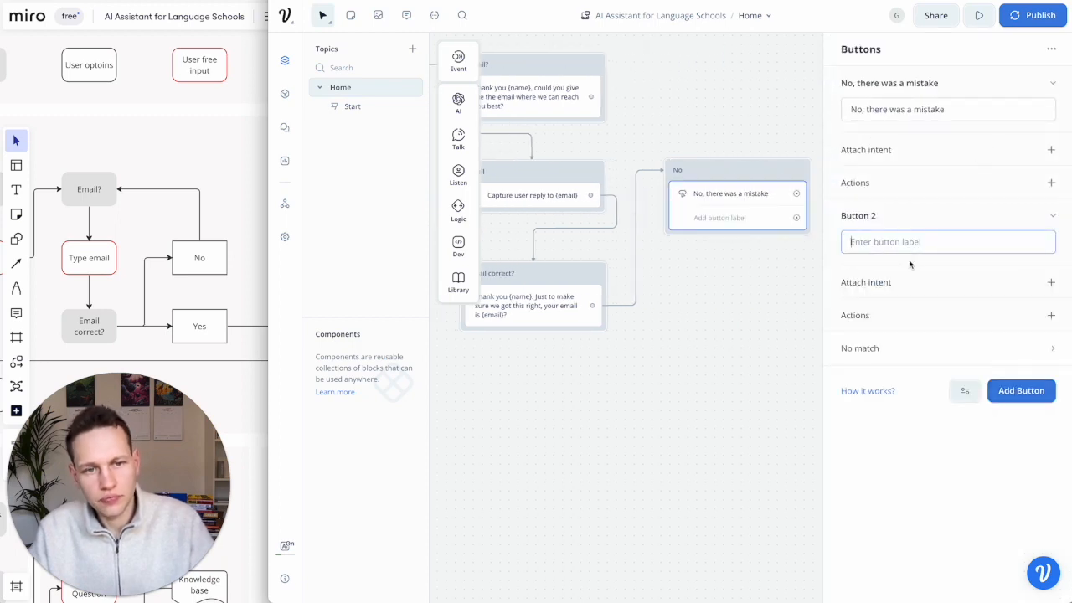
type("Yes")
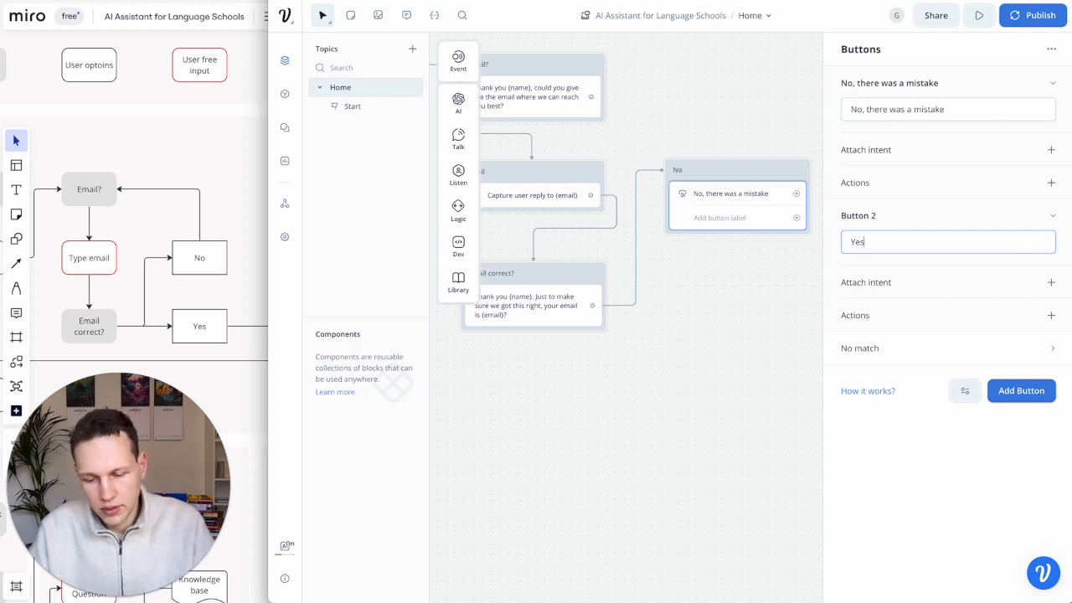
type(", that's right")
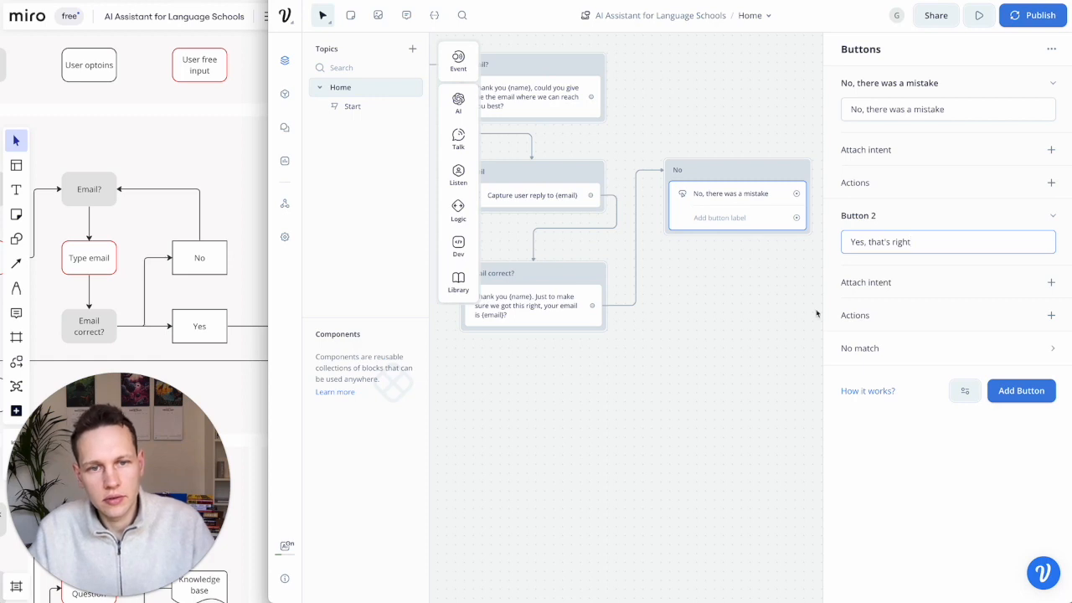
left_click(776, 282)
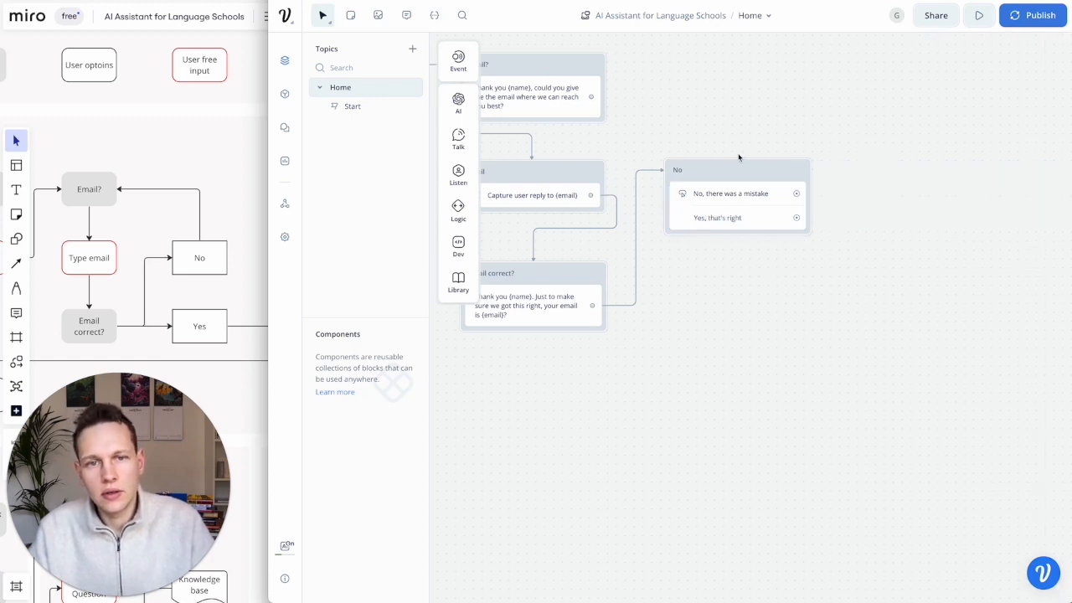
- Route the mistake answer back to the Email? question and shift Email correct? slightly right
left_click(735, 164)
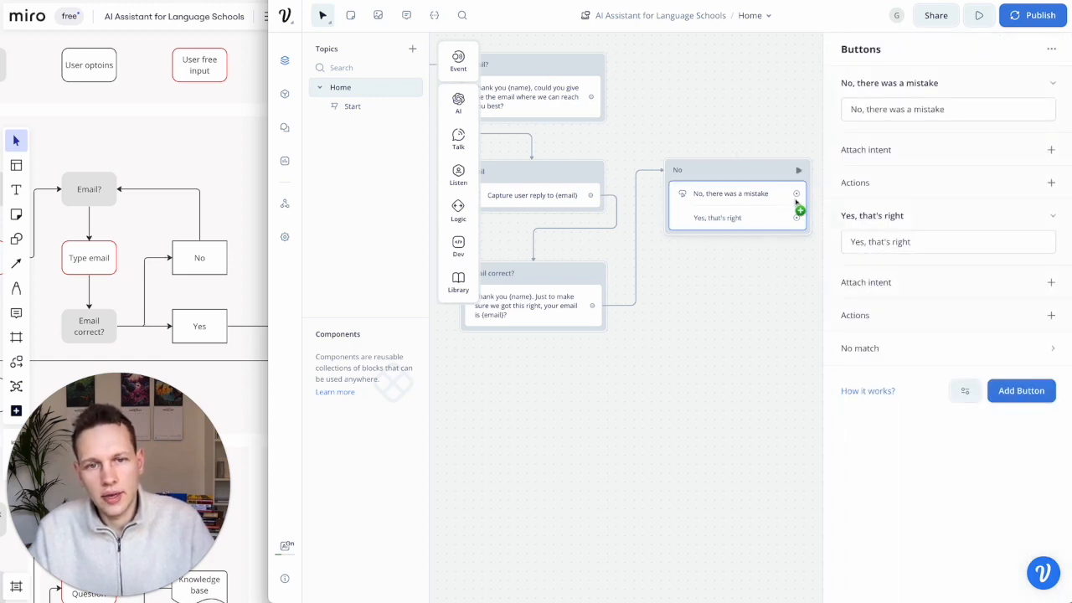
left_click_drag(797, 196, 541, 96)
scroll(630, 175, "right", 1)
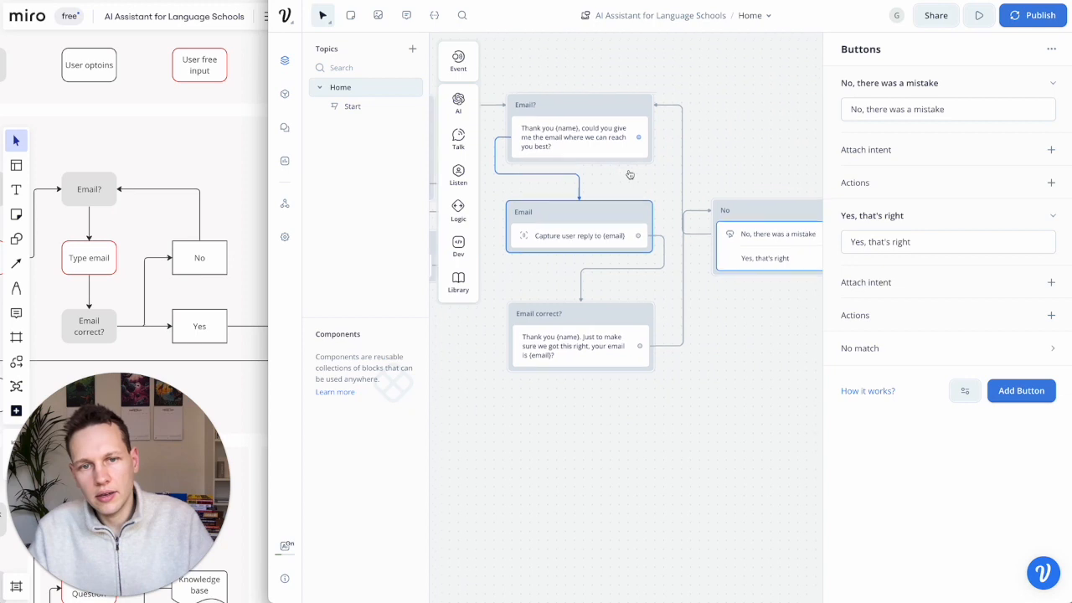
scroll(762, 310, "right", 1)
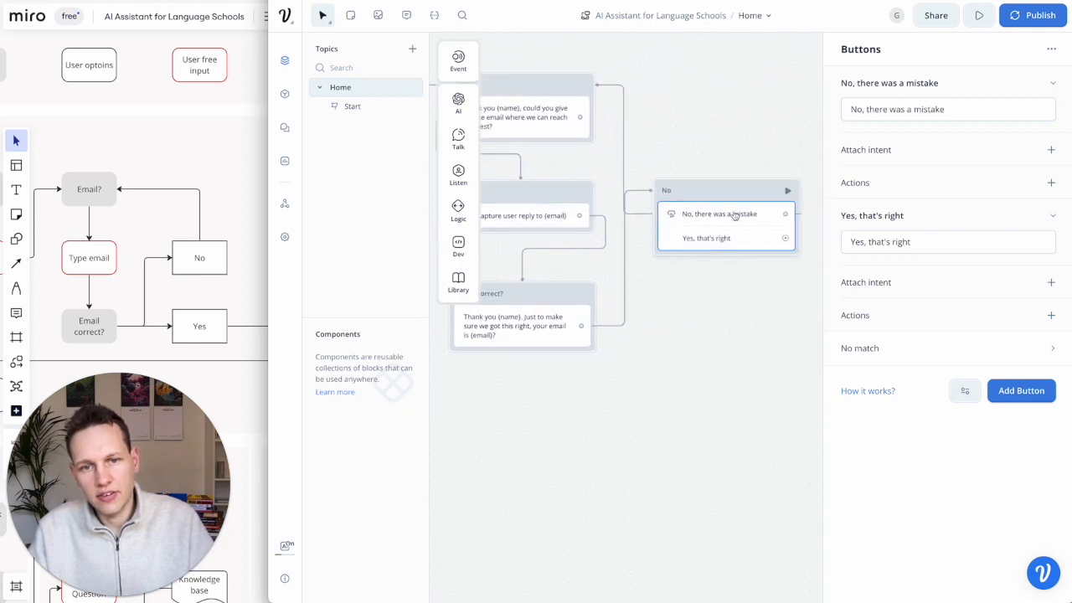
left_click_drag(557, 290, 577, 292)
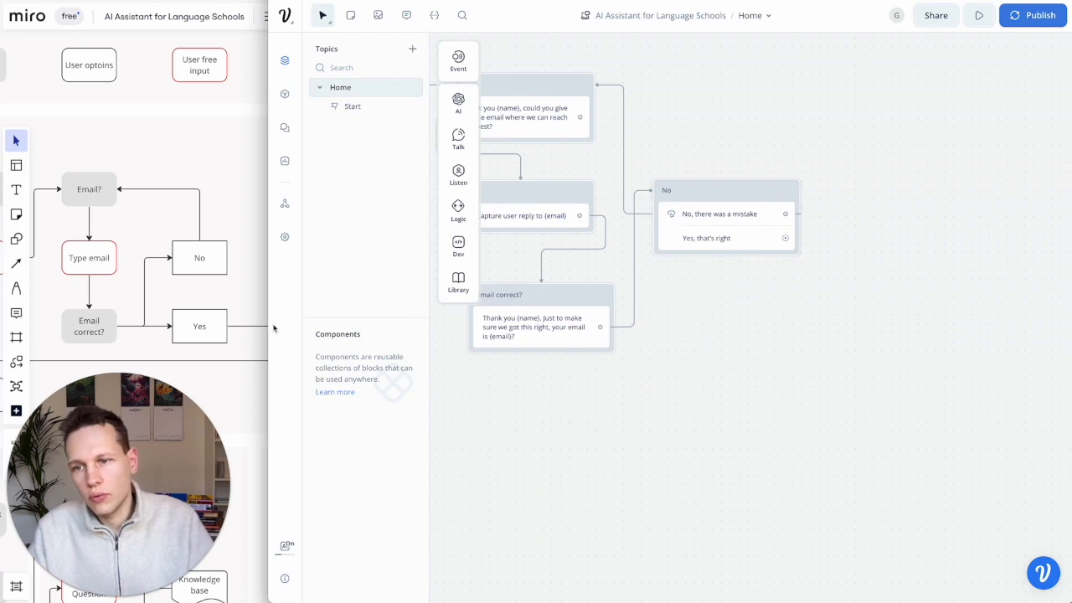
scroll(245, 320, "right", 3)
scroll(243, 318, "down", 2)
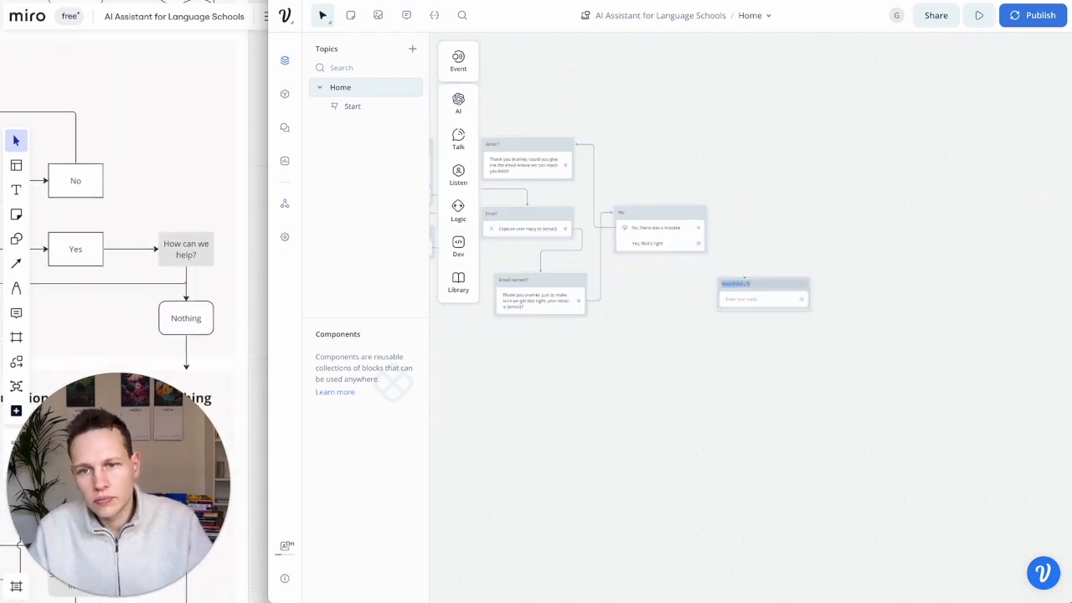
- Title the block 'How can we help?' with reply 'Great, so you have a question about {interest}'
type("How can w")
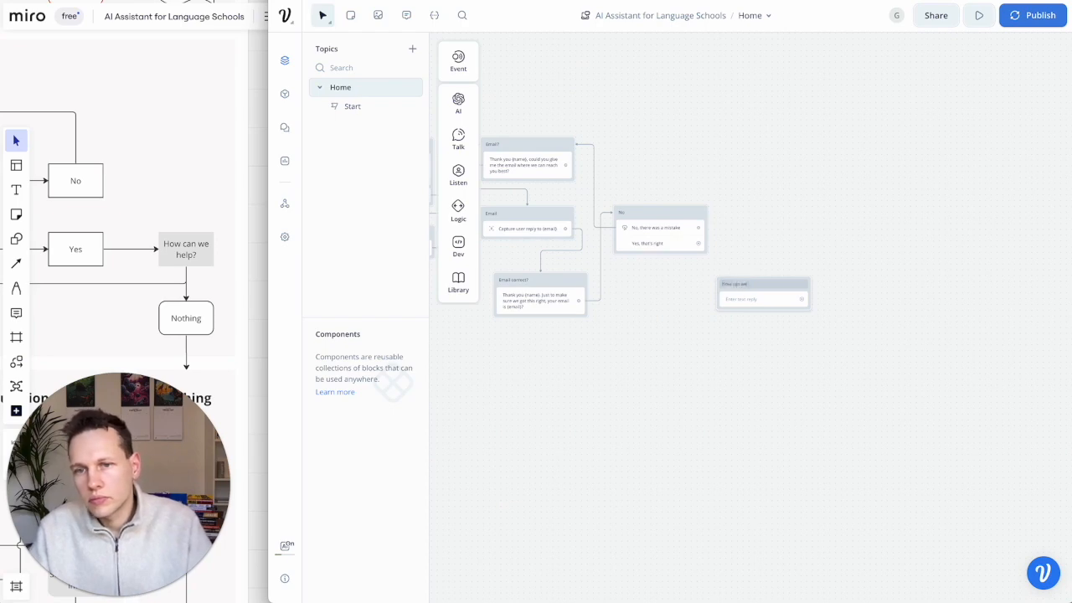
type("e help?")
left_click(747, 301)
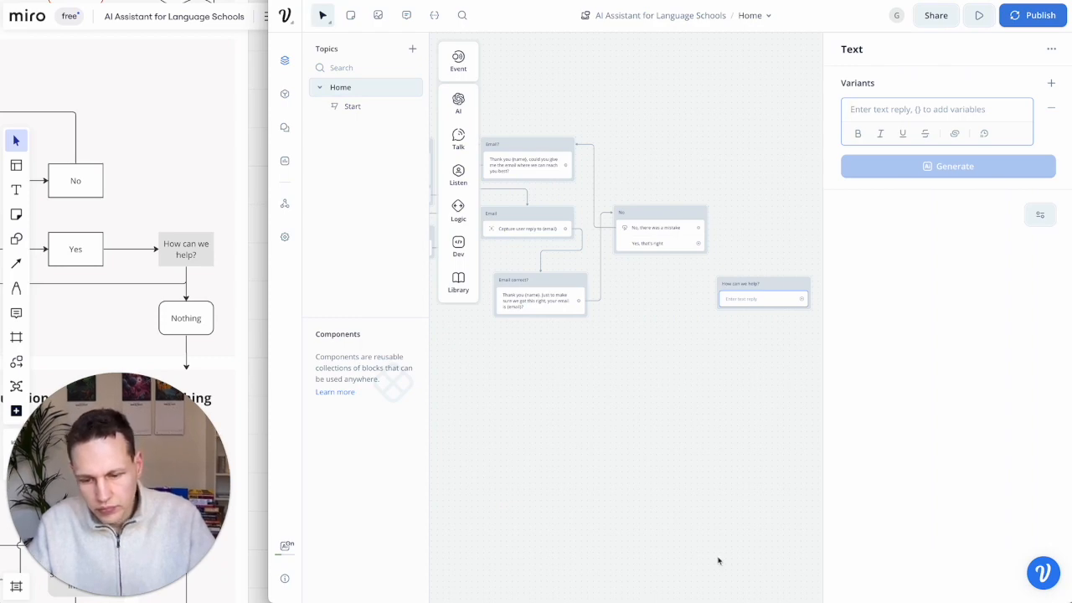
type("Great,")
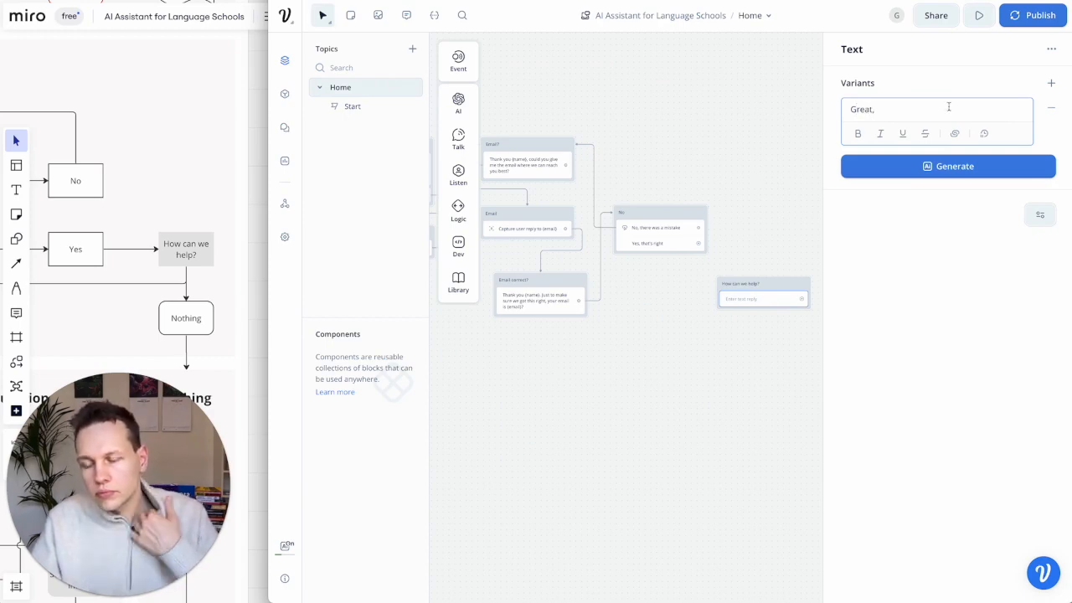
type("so you have a question about {interest}")
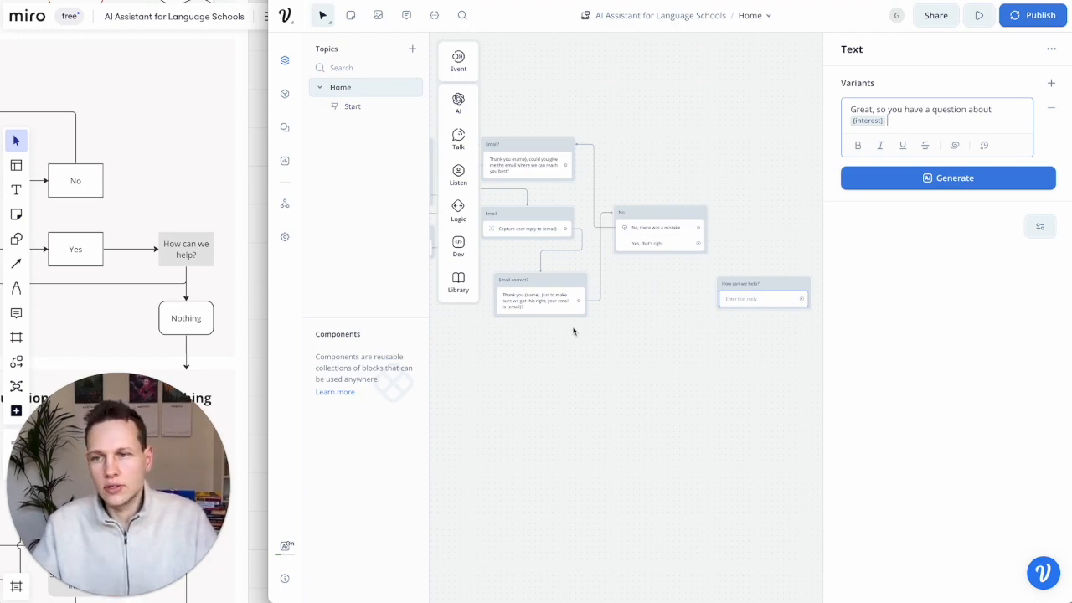
scroll(106, 299, "left", 8)
scroll(107, 299, "left", 2)
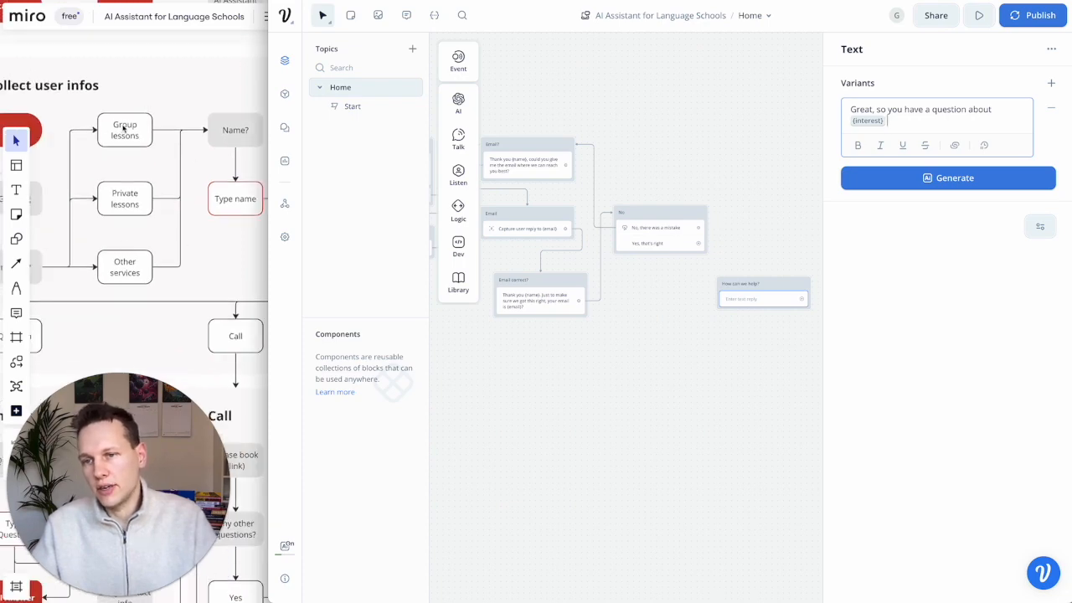
scroll(165, 263, "right", 10)
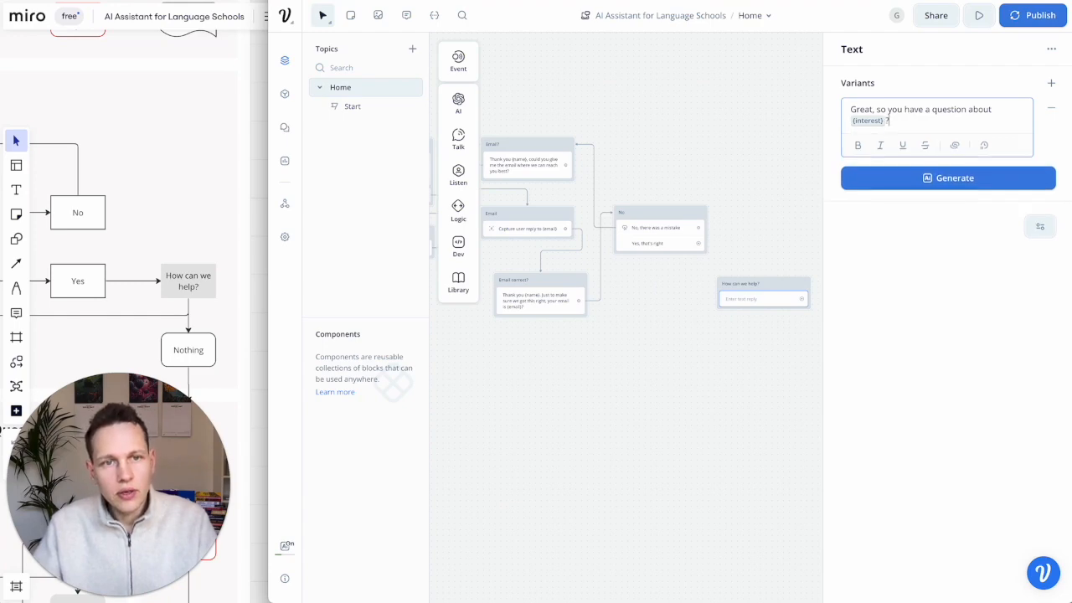
left_click(780, 263)
- Check the Miro flowchart plan, then return to the Voiceflow flow
left_click(763, 285)
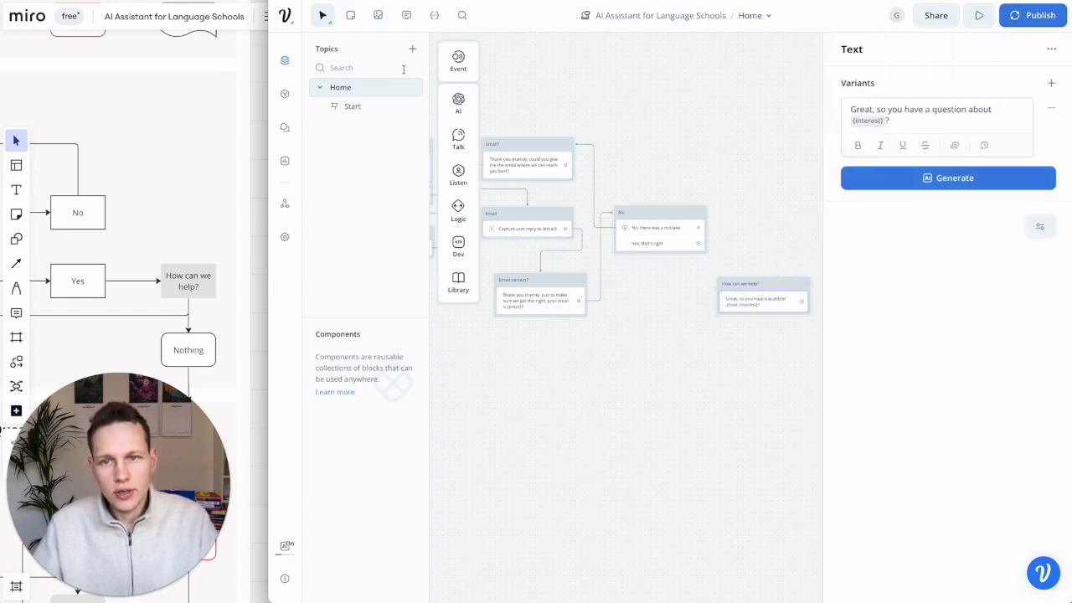
left_click(137, 225)
scroll(137, 224, "left", 1)
scroll(137, 224, "down", 1)
scroll(136, 224, "left", 2)
scroll(136, 225, "down", 2)
scroll(136, 225, "left", 1)
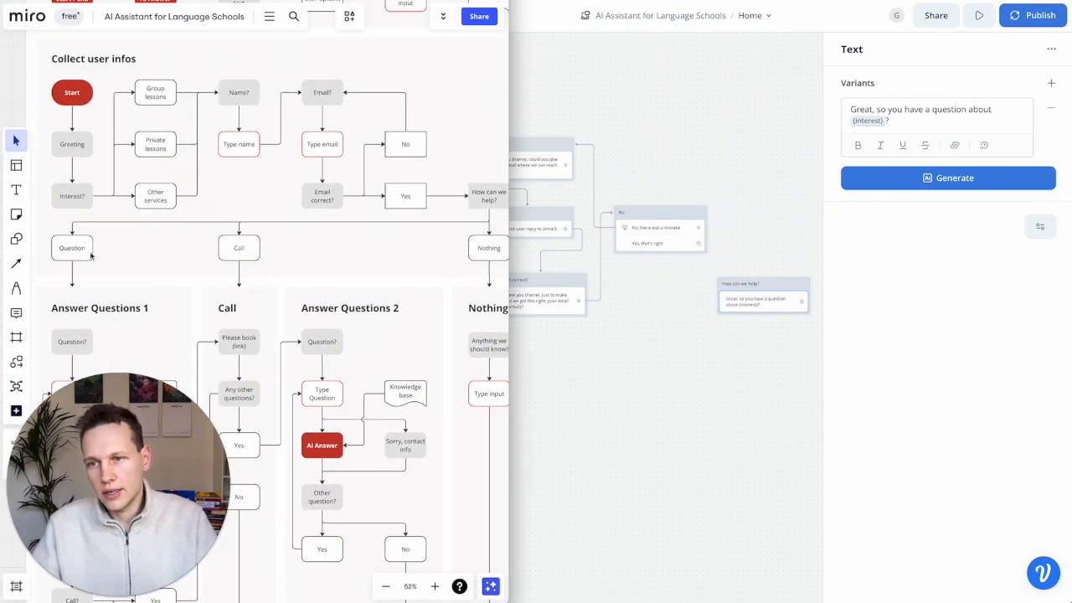
scroll(343, 251, "right", 2)
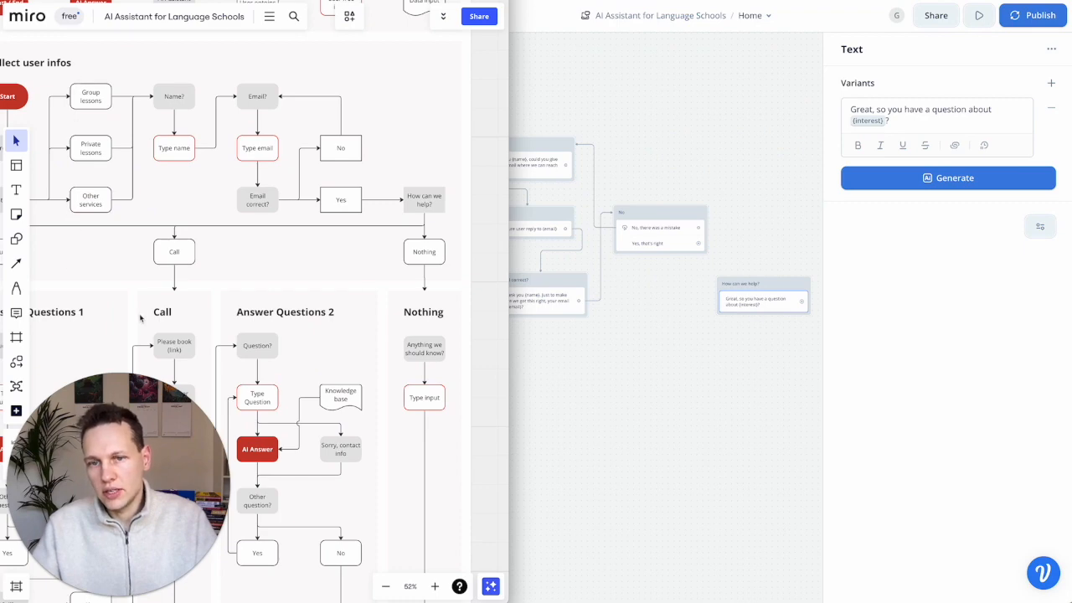
left_click(600, 407)
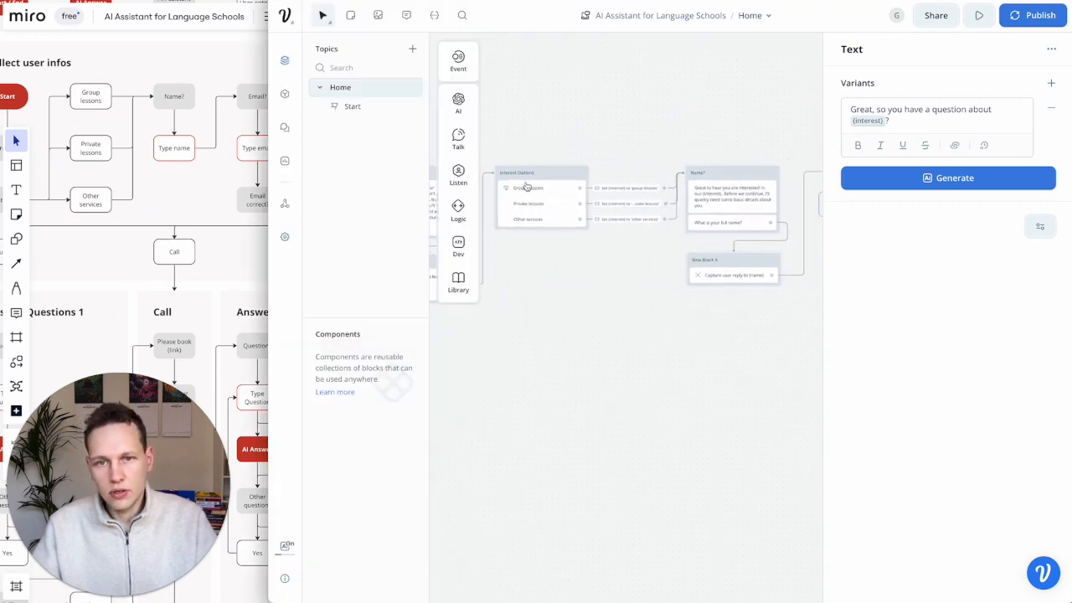
scroll(569, 246, "right", 5)
scroll(678, 300, "right", 3)
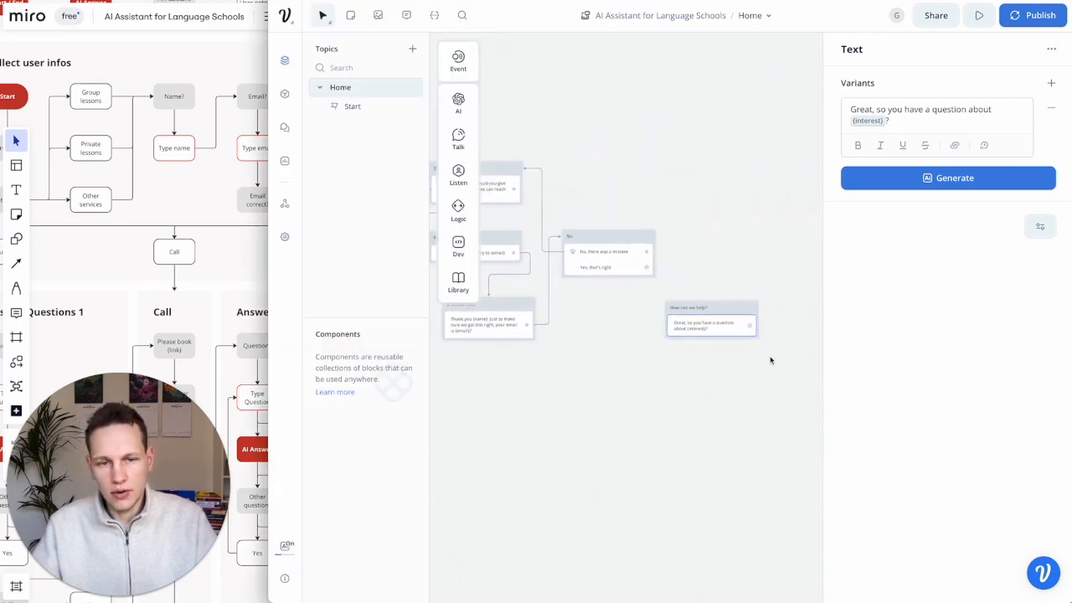
scroll(712, 356, "up", 5)
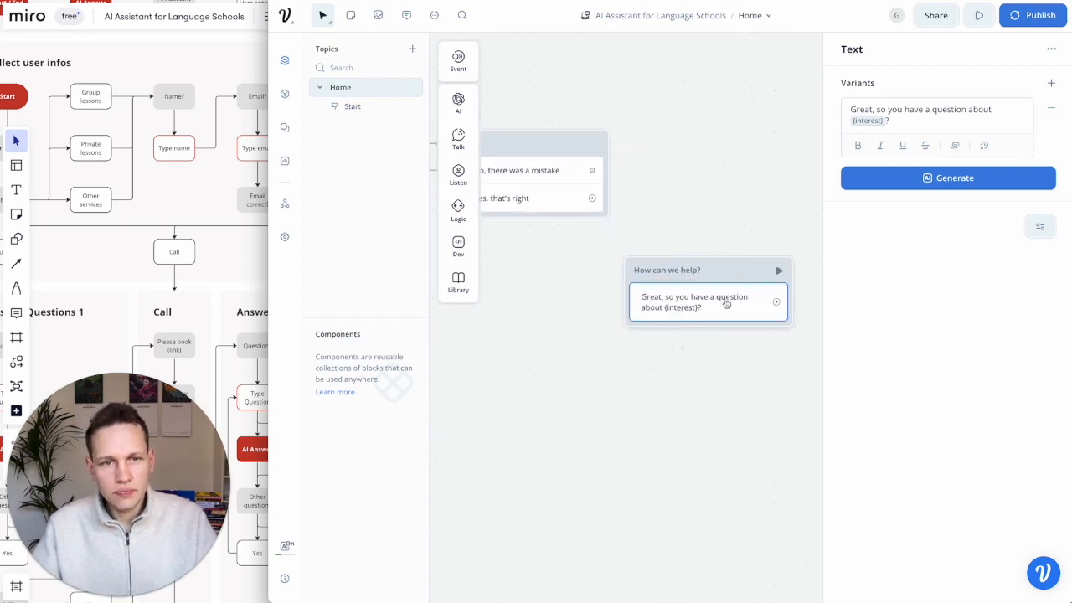
- Add a Buttons step to How can we help? with first button 'Yes, I have a question'
mouse_move(465, 176)
left_click_drag(509, 172, 708, 312)
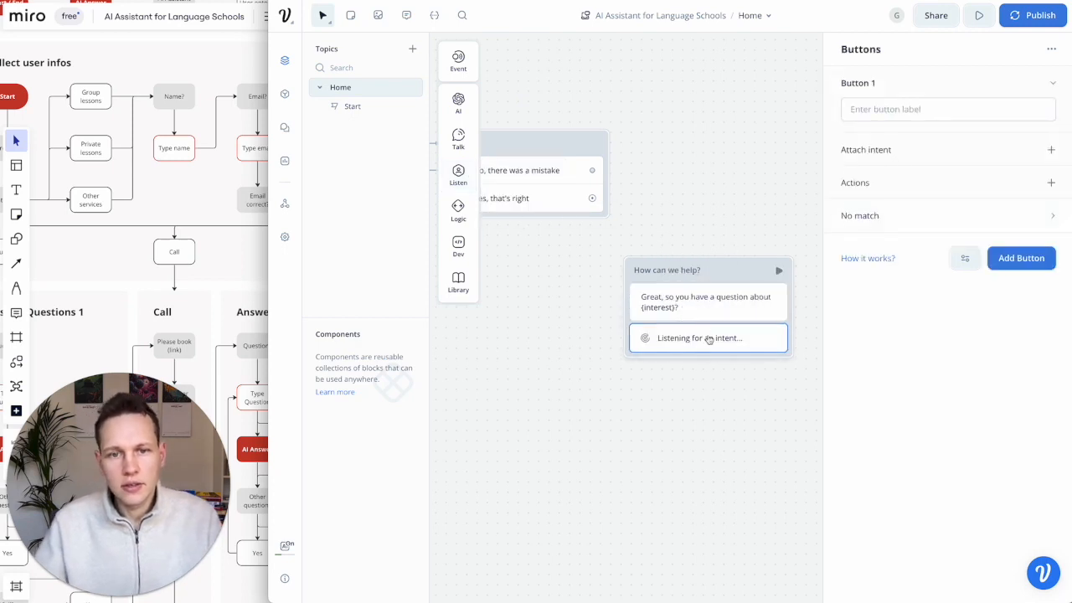
left_click(903, 107)
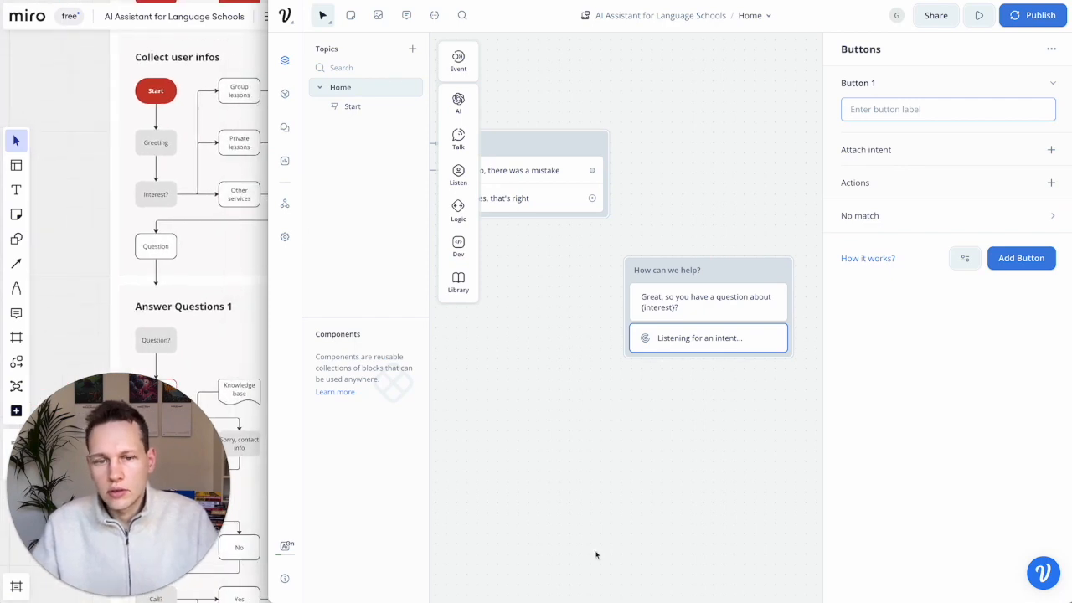
left_click(672, 342)
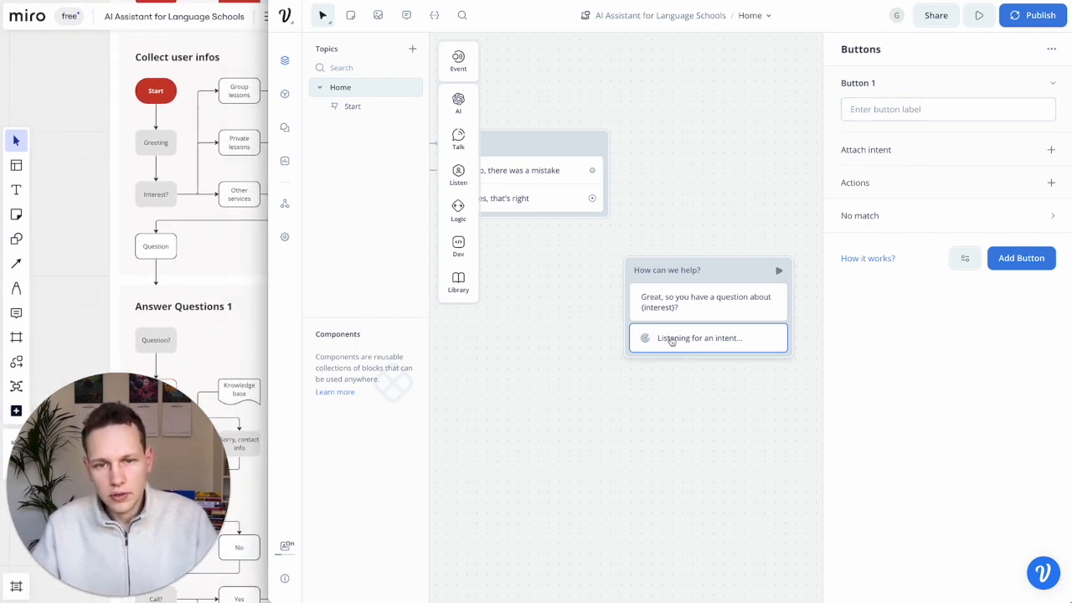
left_click(882, 111)
type("Yes, I have a question")
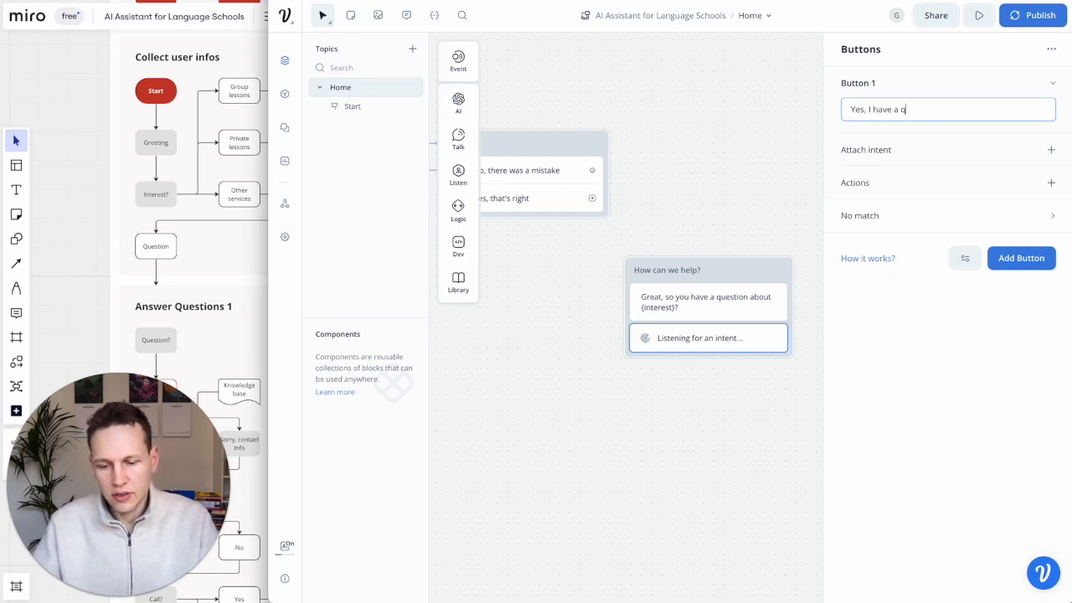
- Add buttons for talking to the language school and 'I don't need anything, thanks'
left_click(1050, 263)
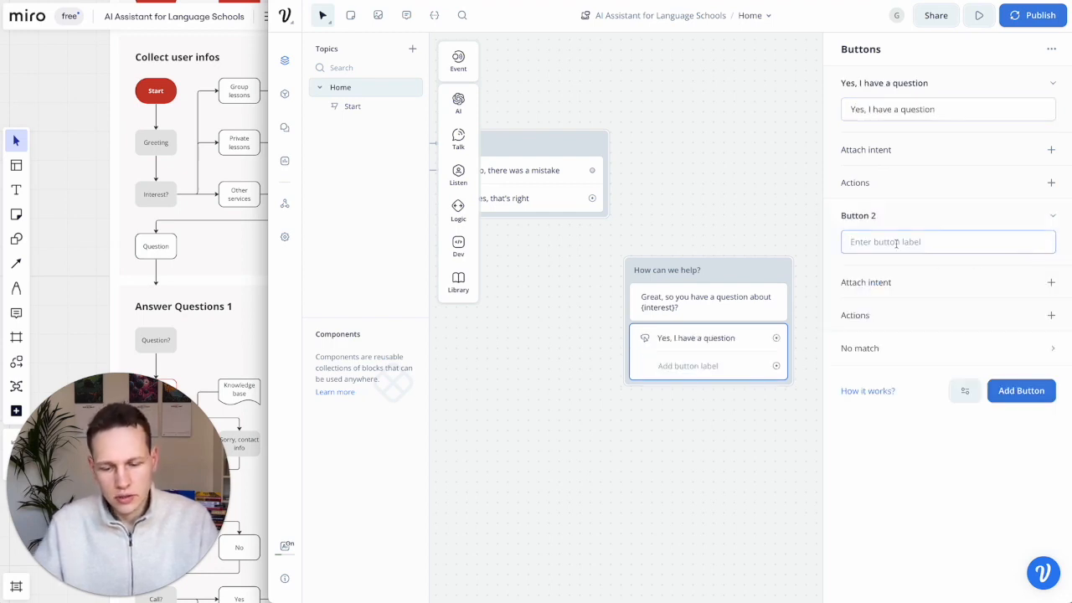
type("I'd like to talk to someone from")
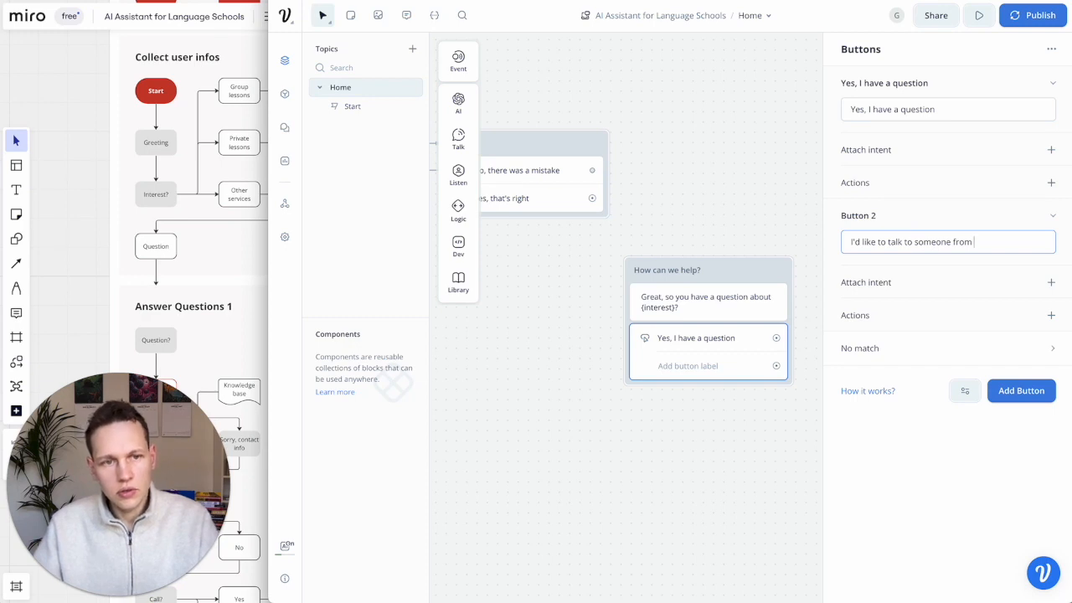
type("language school")
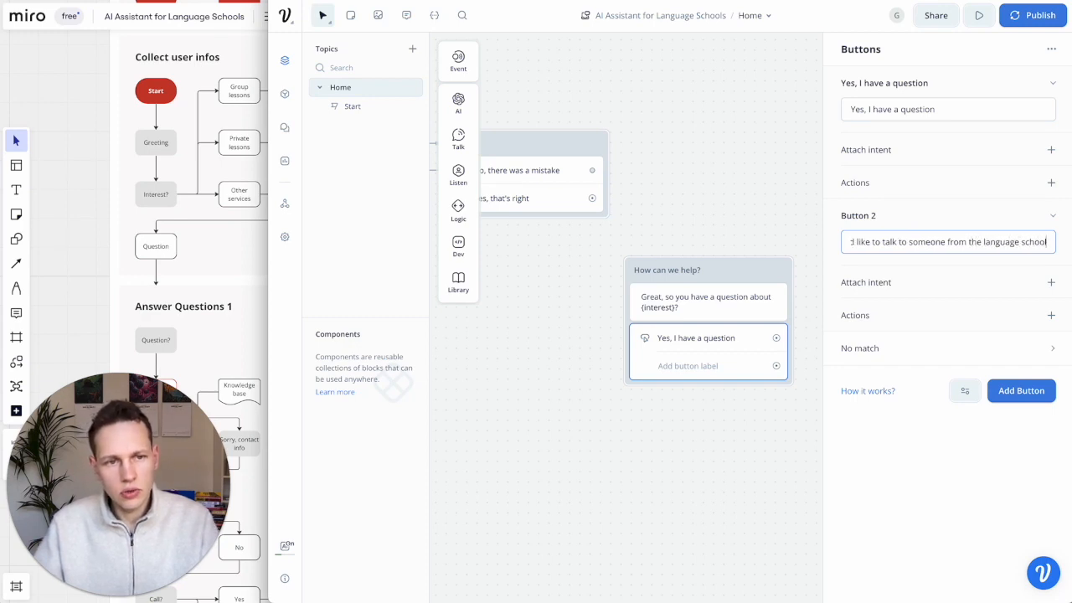
left_click(990, 387)
left_click(852, 375)
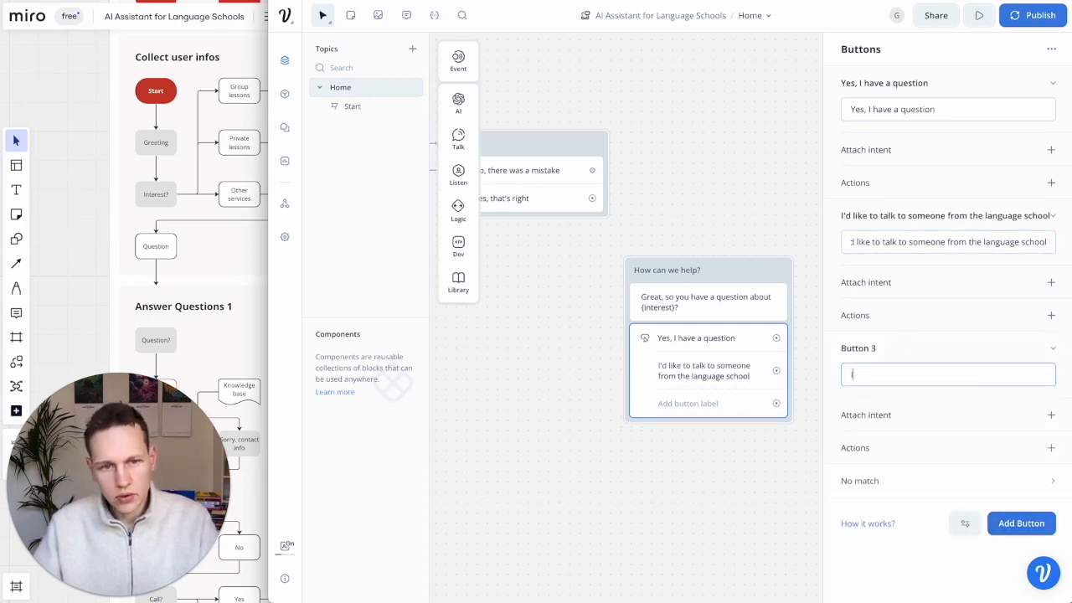
type("I don't need anything, thanks")
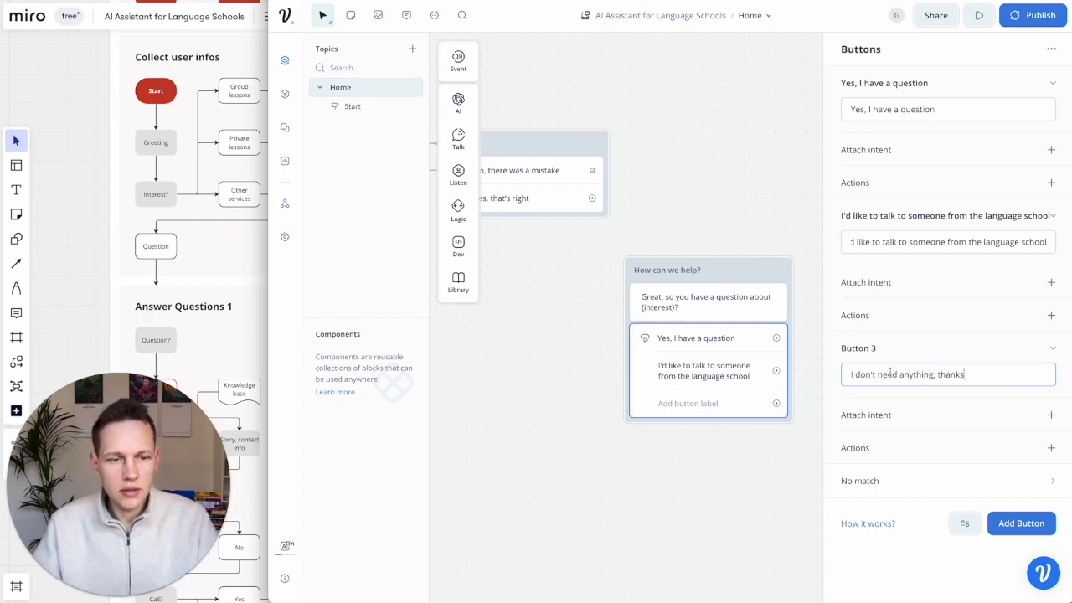
left_click(767, 455)
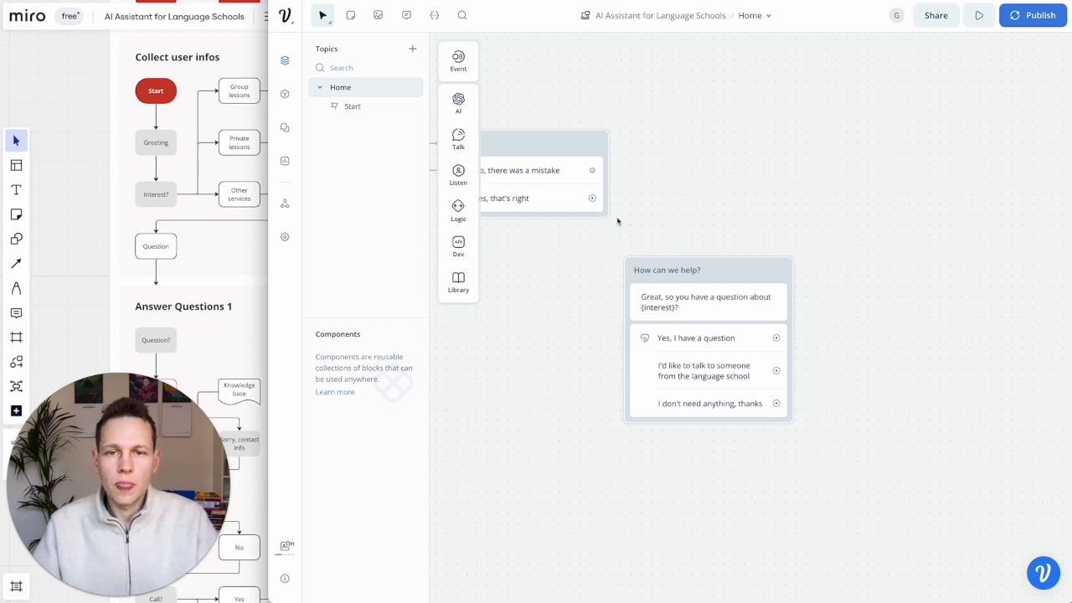
- Connect 'Yes, that's right' to How can we help? and review Miro's Collect user infos section
scroll(593, 205, "left", 2)
left_click_drag(639, 195, 766, 266)
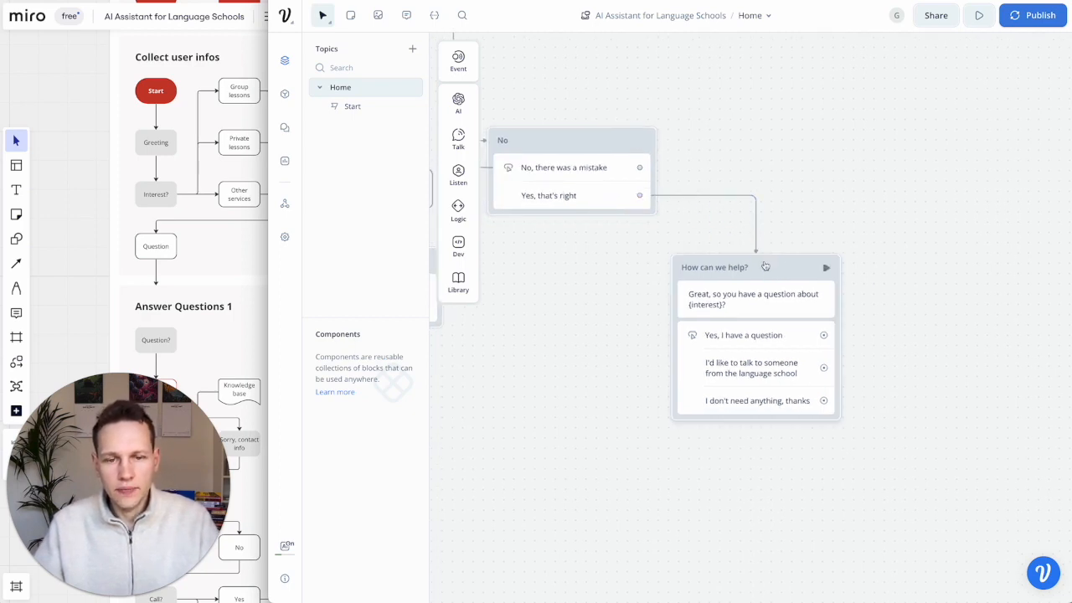
left_click(115, 210)
scroll(115, 210, "down", 5)
scroll(115, 210, "right", 1)
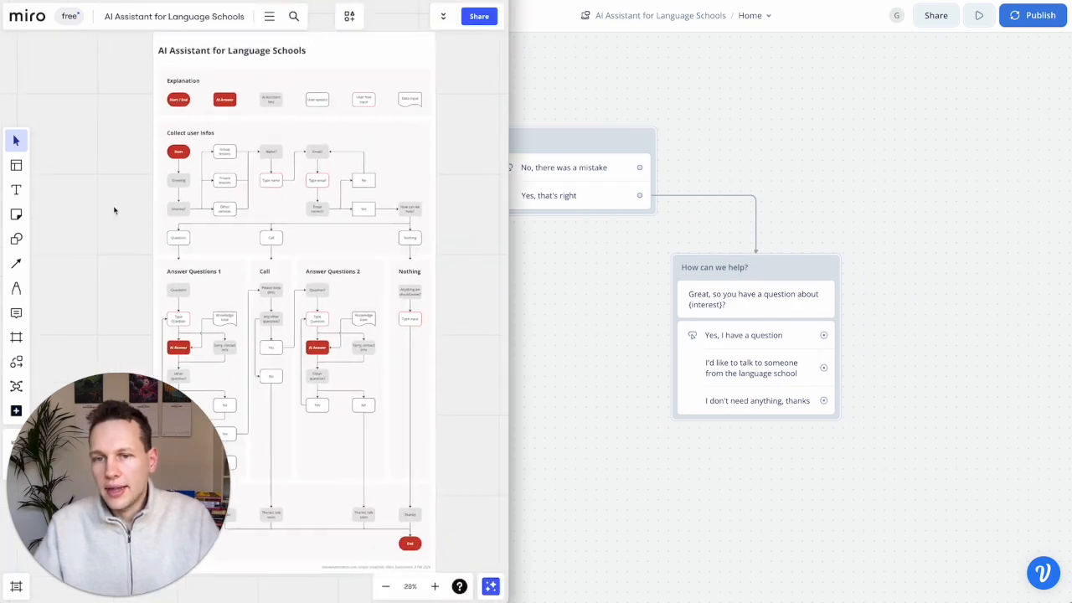
scroll(115, 210, "up", 1)
left_click_drag(123, 135, 440, 277)
left_click(635, 327)
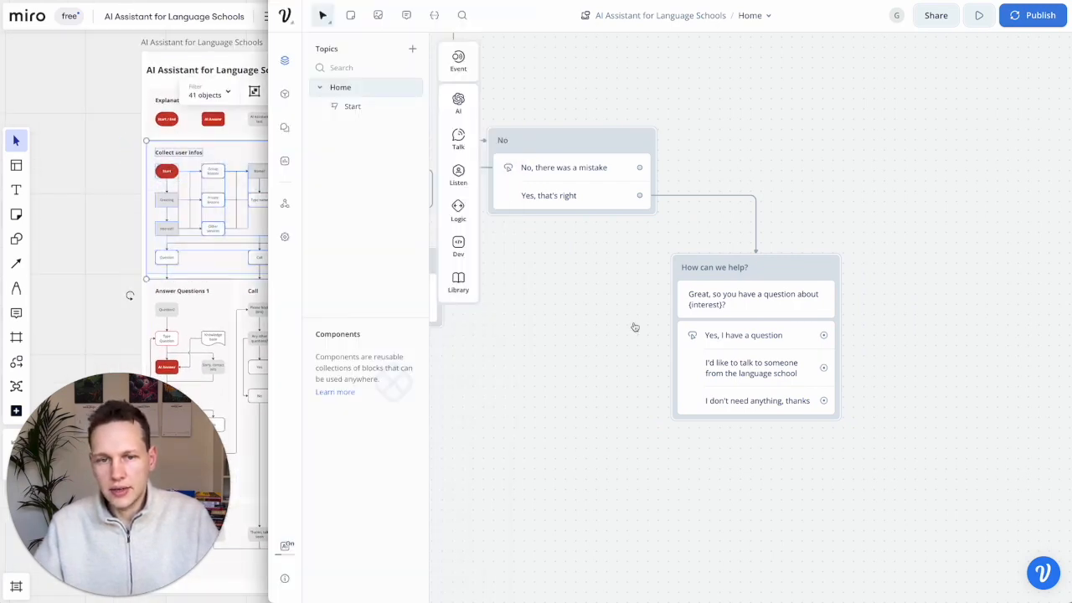
- Nudge the How can we help? and No blocks slightly upward into alignment
scroll(635, 327, "down", 5)
scroll(635, 327, "left", 4)
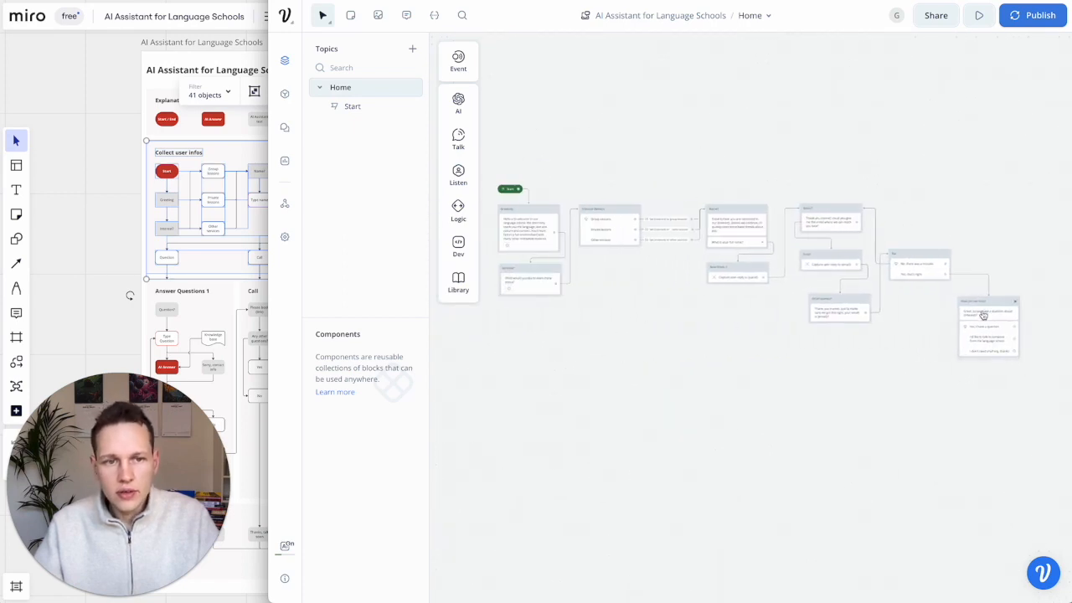
left_click_drag(998, 303, 1002, 277)
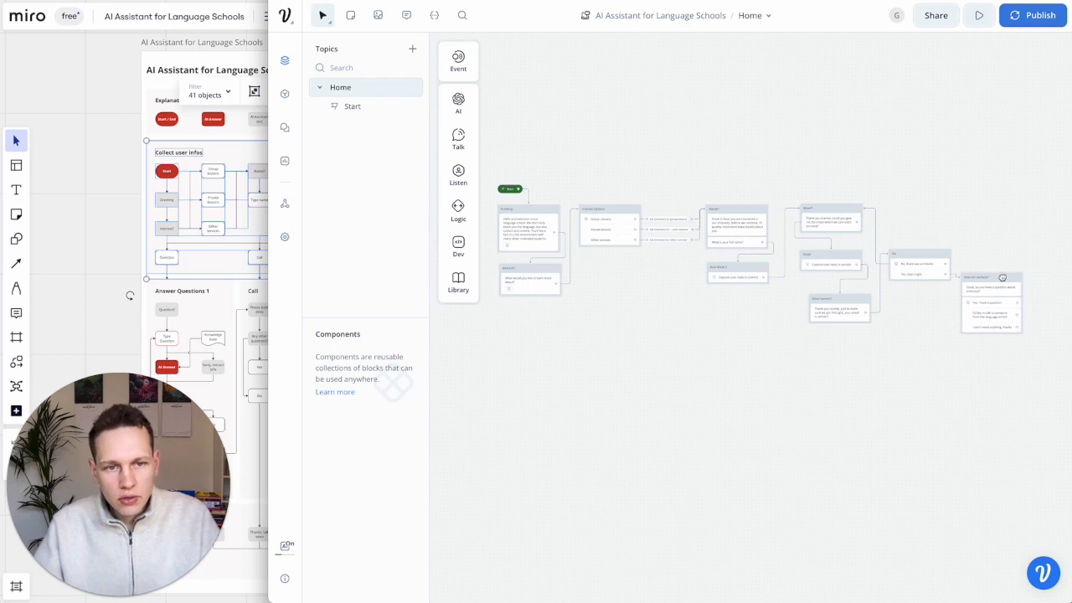
scroll(225, 313, "right", 5)
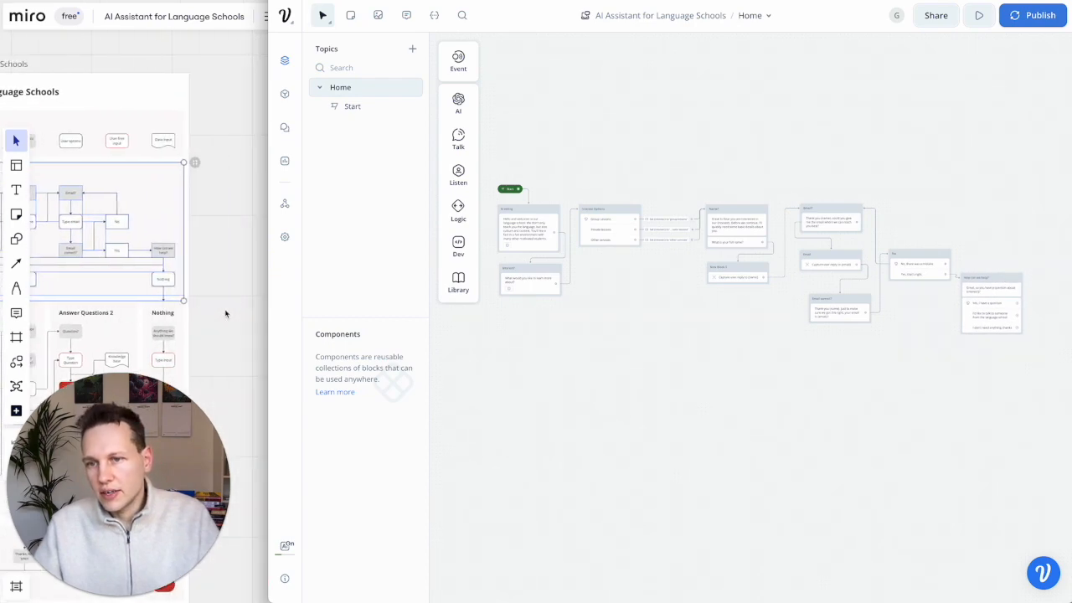
left_click_drag(921, 258, 921, 254)
left_click_drag(987, 278, 990, 272)
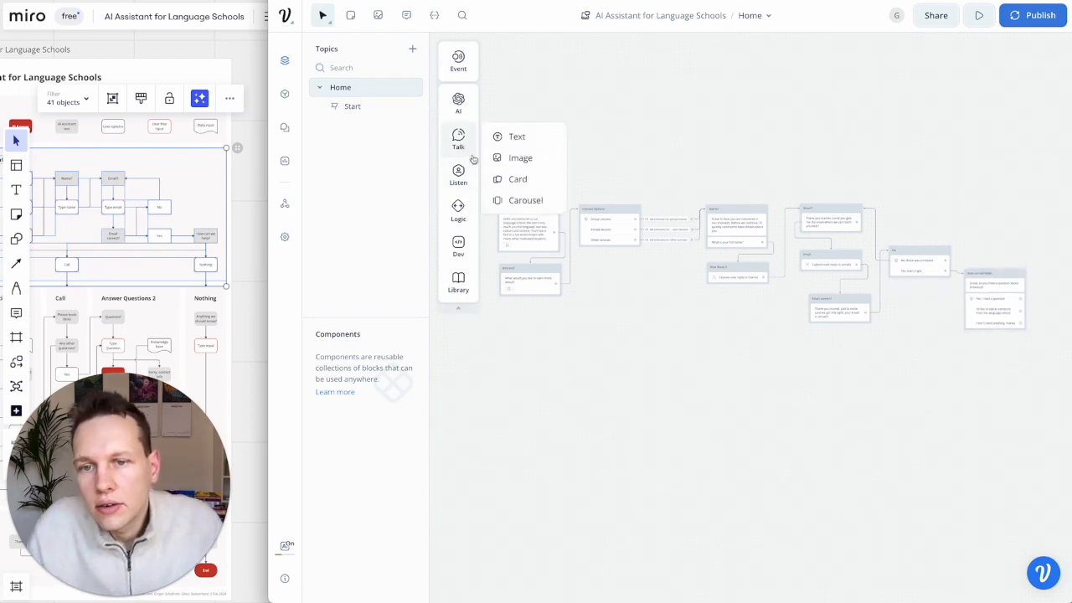
- View the Answer Questions 1 section of the Miro plan, then return to Voiceflow
scroll(180, 224, "left", 3)
scroll(180, 225, "down", 2)
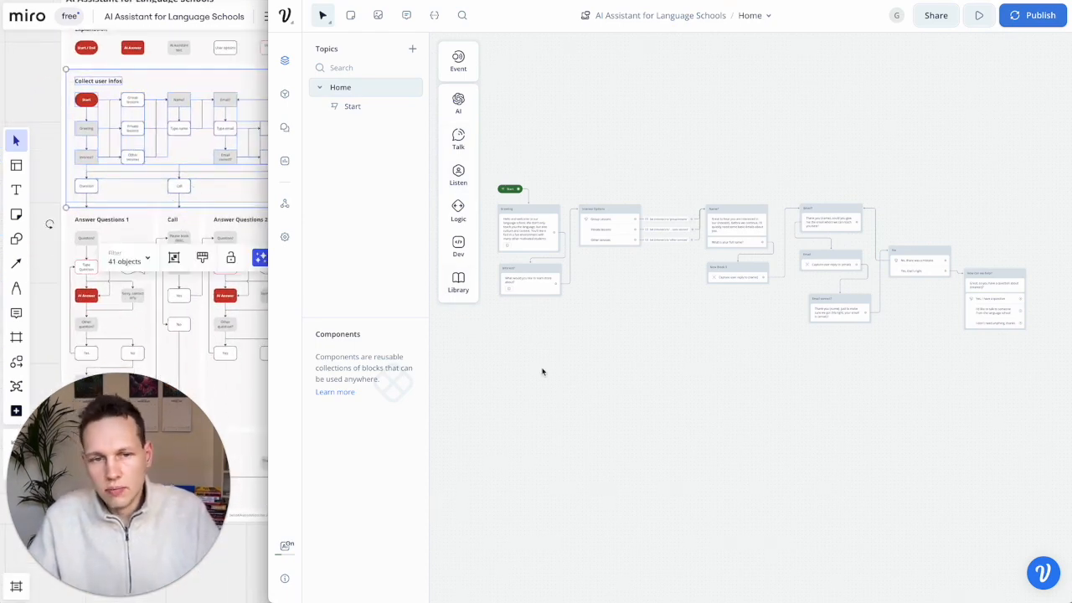
scroll(543, 368, "down", 1)
scroll(544, 369, "left", 1)
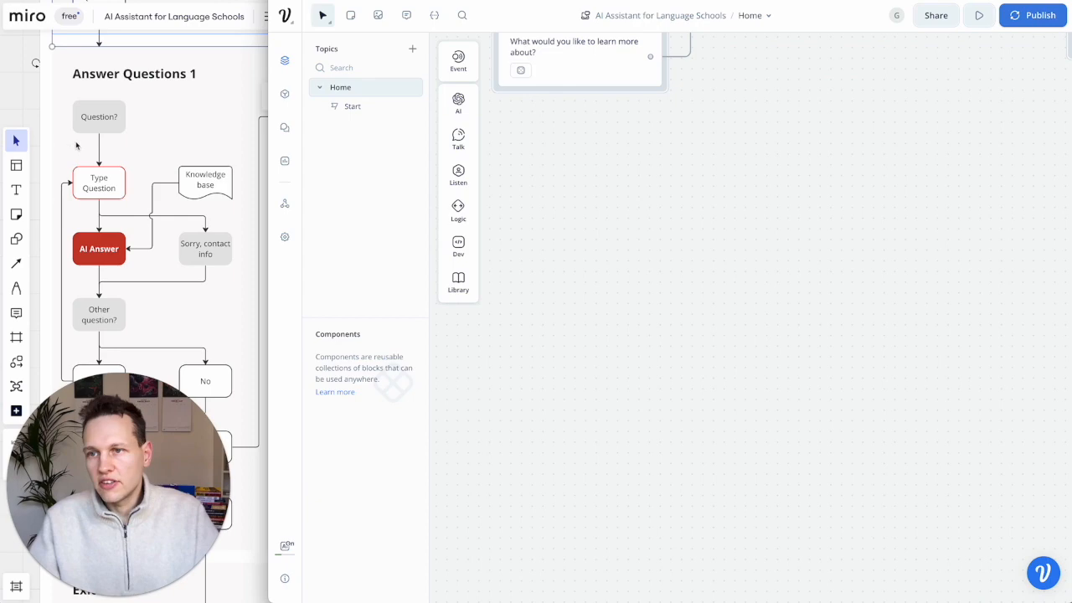
left_click(76, 145)
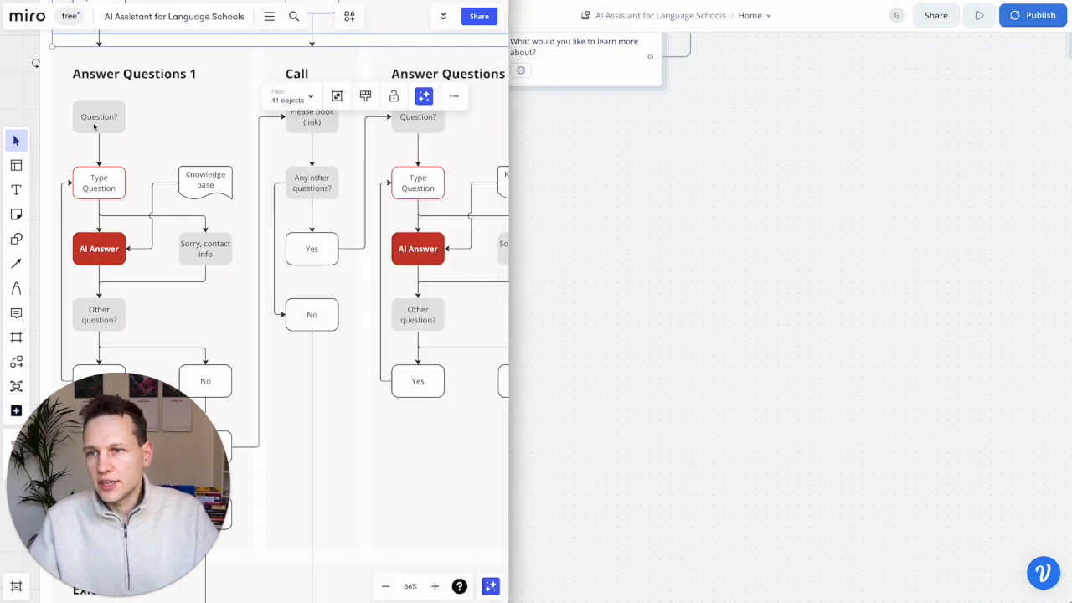
scroll(114, 126, "up", 2)
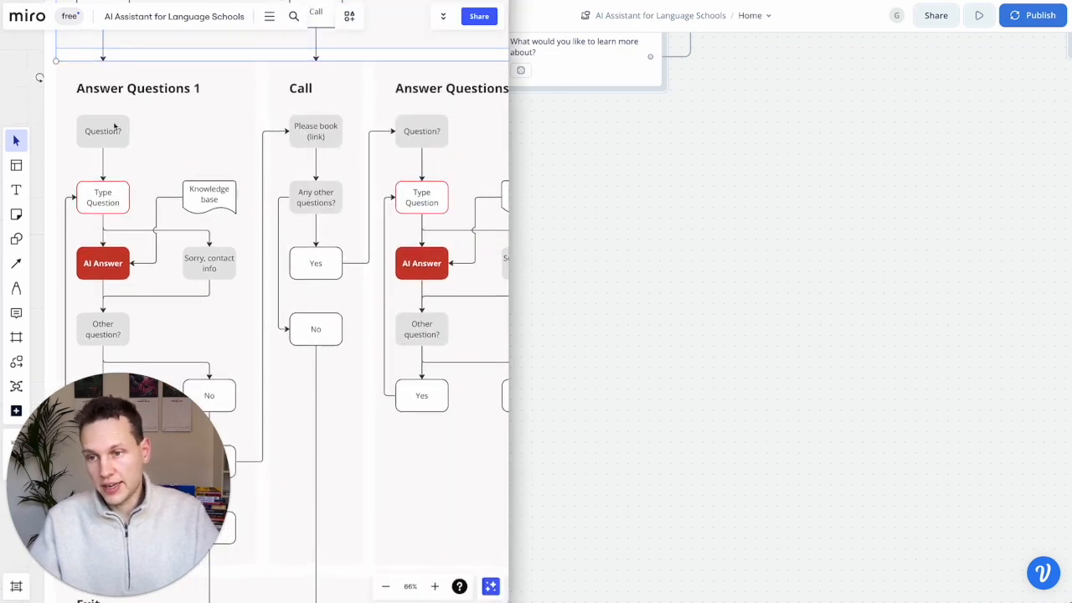
left_click(650, 240)
- Drop a Talk Text step, title it 'Question?' and enter 'Okay, what is your question?'
mouse_move(459, 138)
left_click_drag(517, 136, 581, 172)
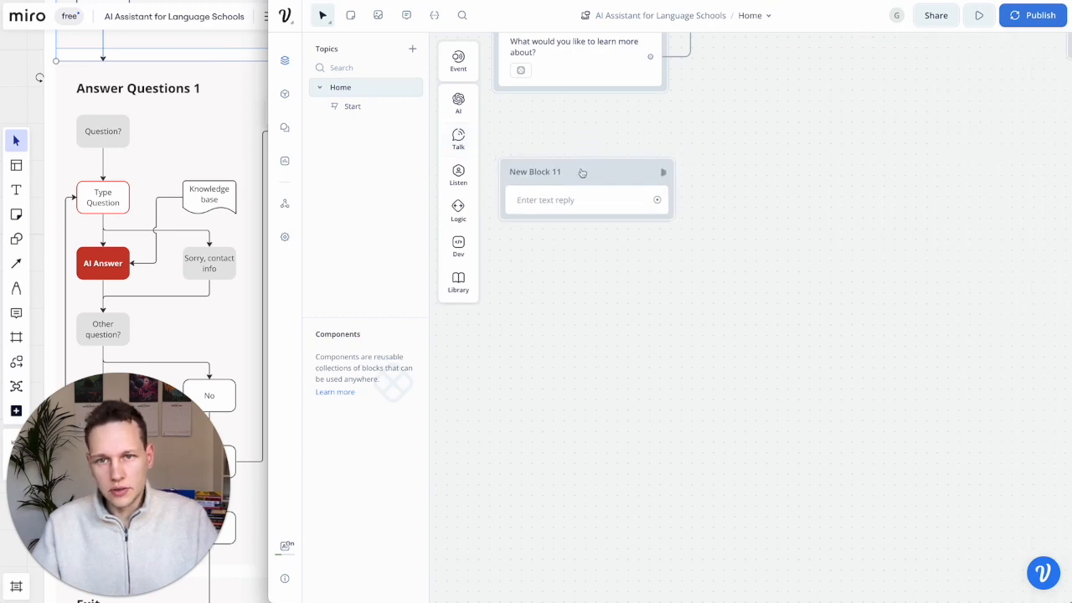
double_click(532, 172)
type("Question?")
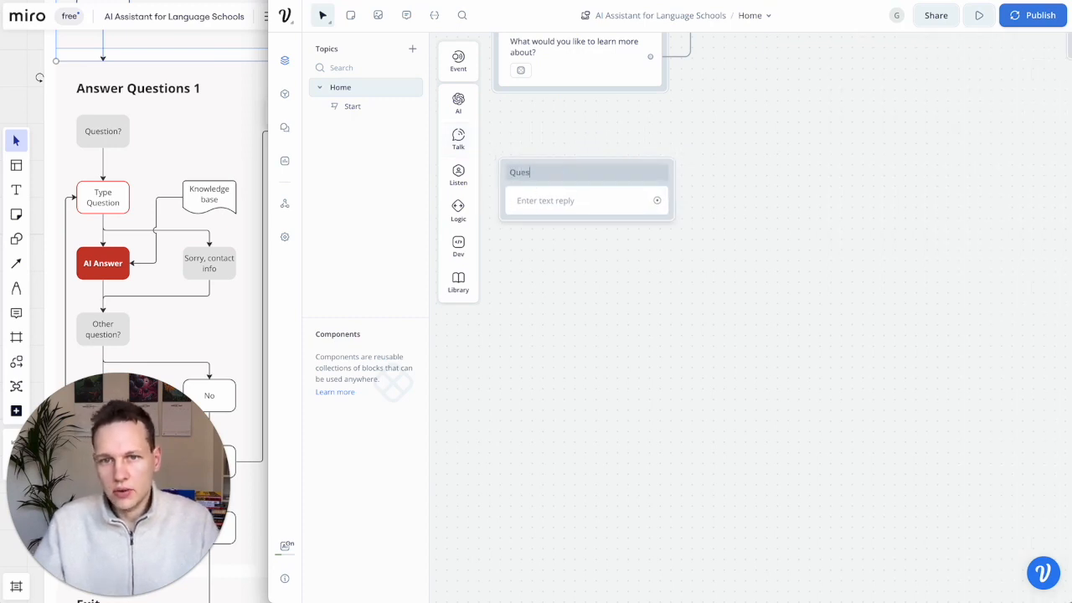
left_click(540, 207)
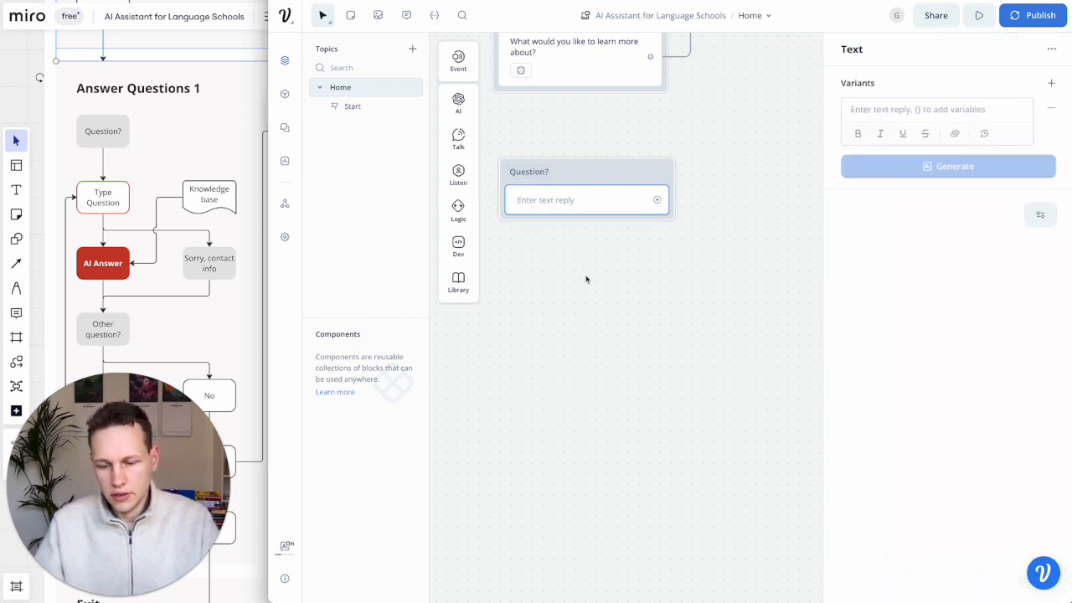
left_click(942, 102)
type("Ok")
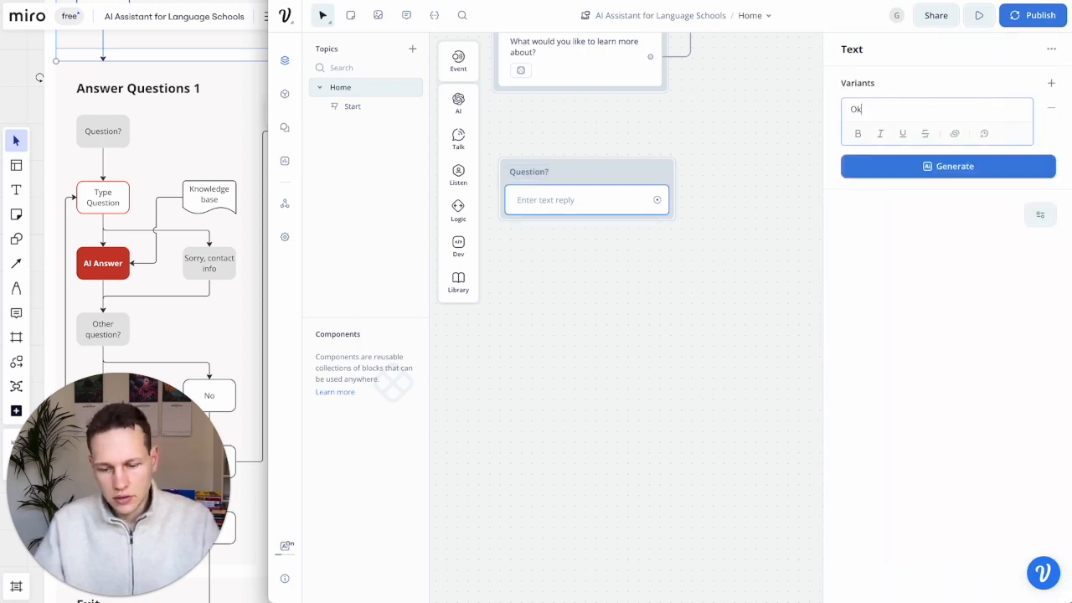
type("ay, what is your question?")
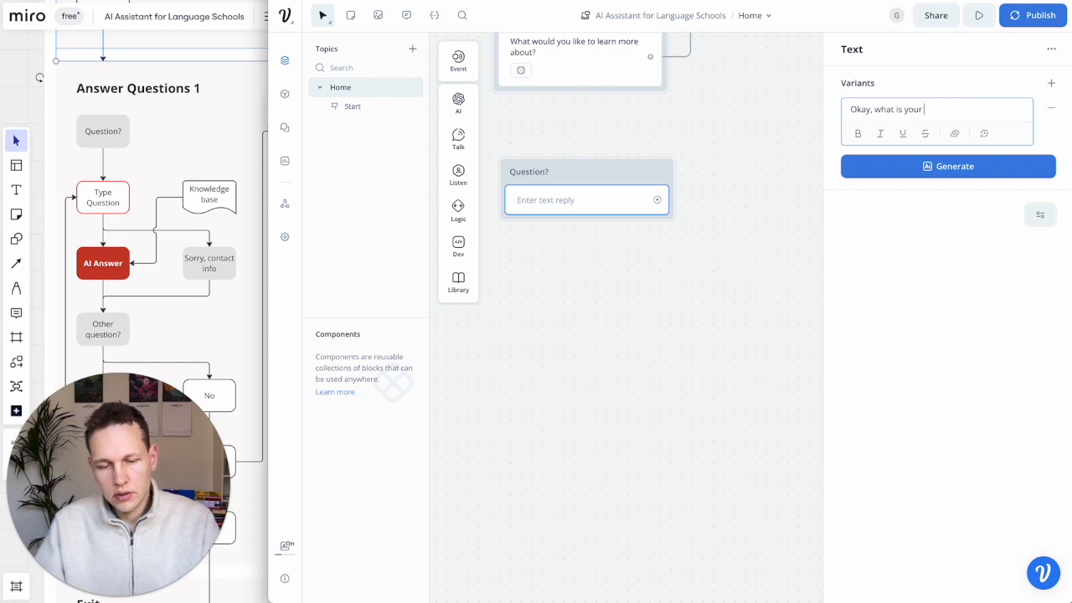
left_click(725, 231)
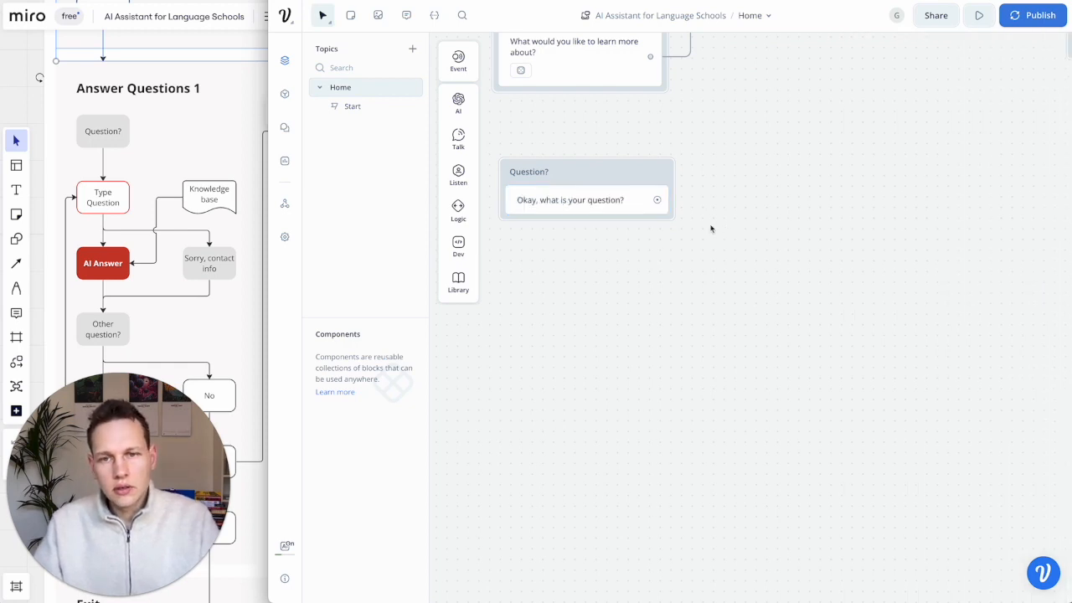
scroll(216, 263, "down", 1)
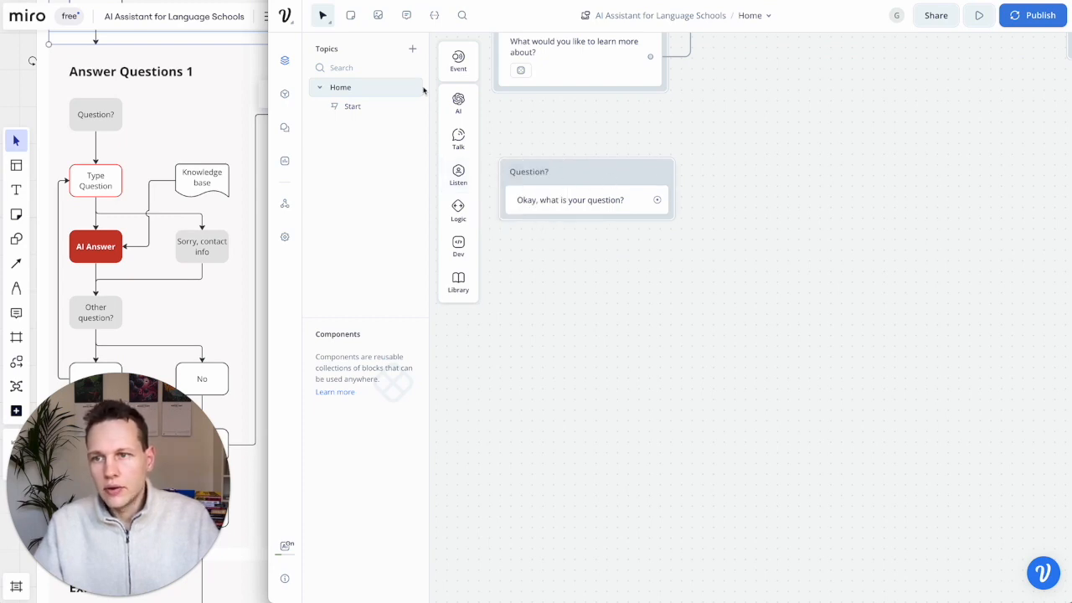
- Drop a Capture step, rename it 'Type Question', and link Question? into it
mouse_move(465, 152)
mouse_move(466, 180)
left_click_drag(518, 221, 597, 268)
double_click(597, 268)
type("Type Ques")
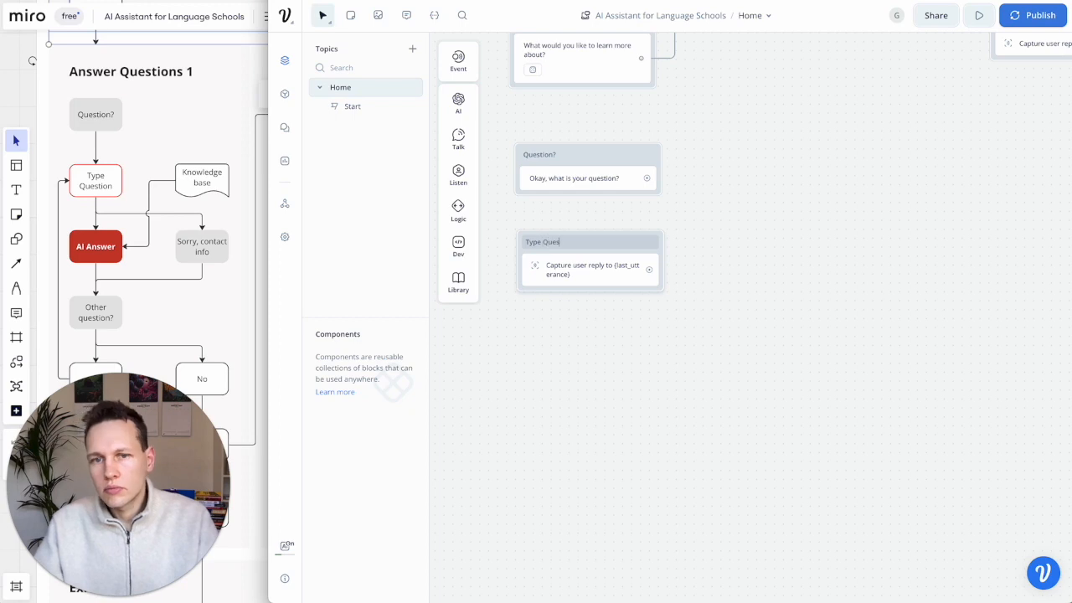
type("tion")
left_click_drag(647, 179, 632, 242)
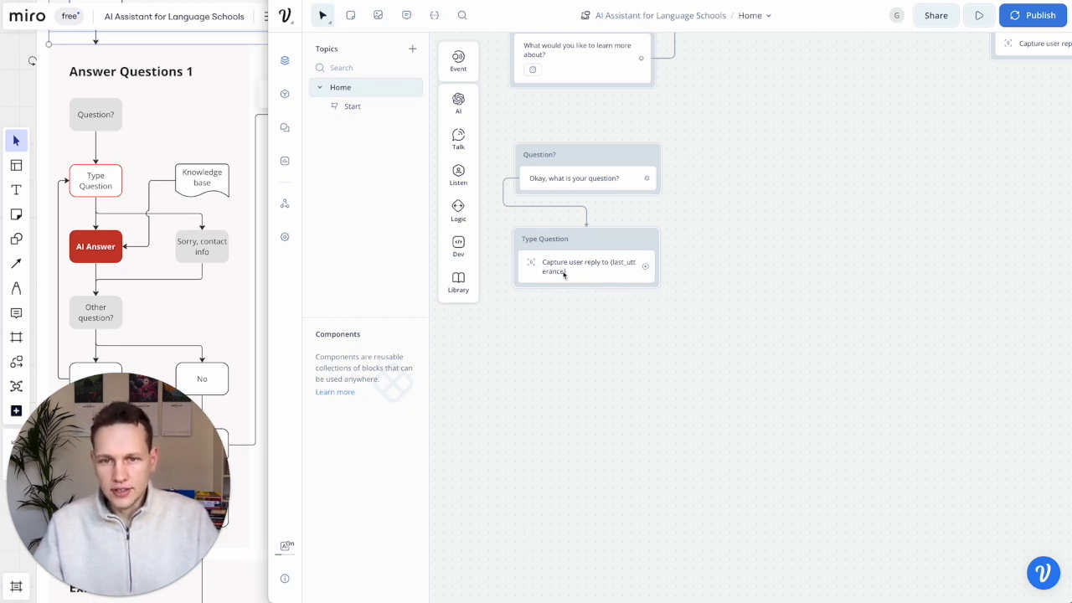
- Add a Response AI block below Type Question and connect Type Question to it
mouse_move(458, 103)
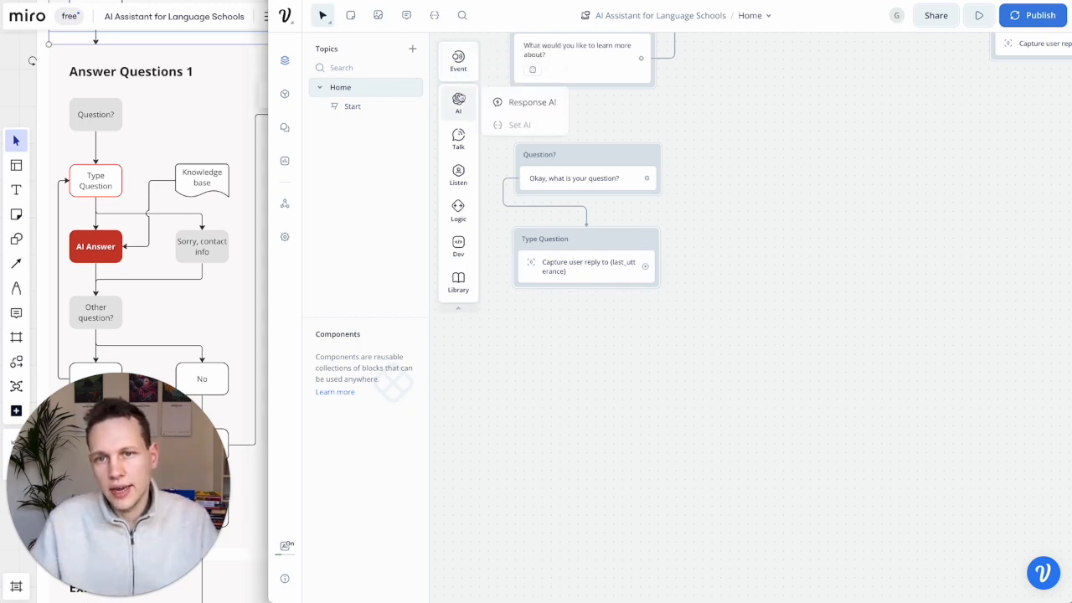
left_click_drag(524, 102, 589, 337)
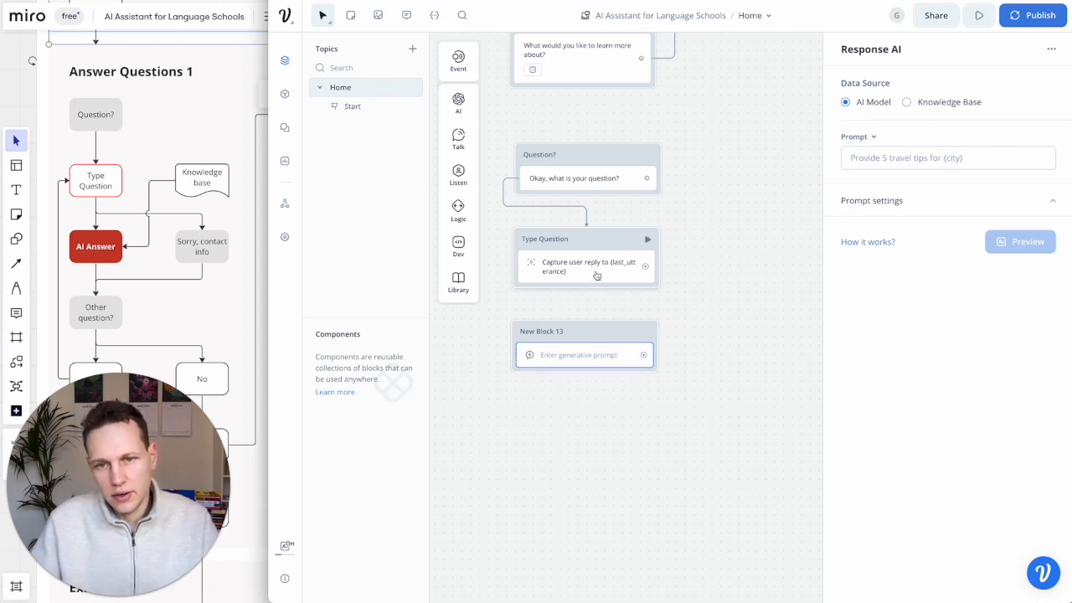
left_click_drag(645, 266, 599, 335)
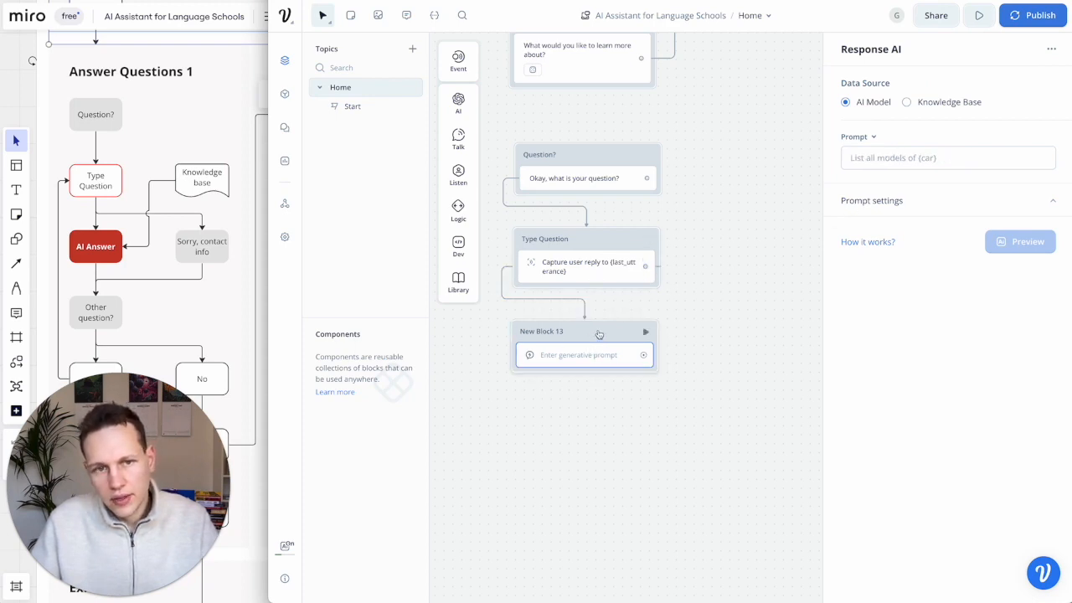
- Set the AI prompt to {last_utterance} and keep GPT-3.5 Turbo as the model
left_click(882, 160)
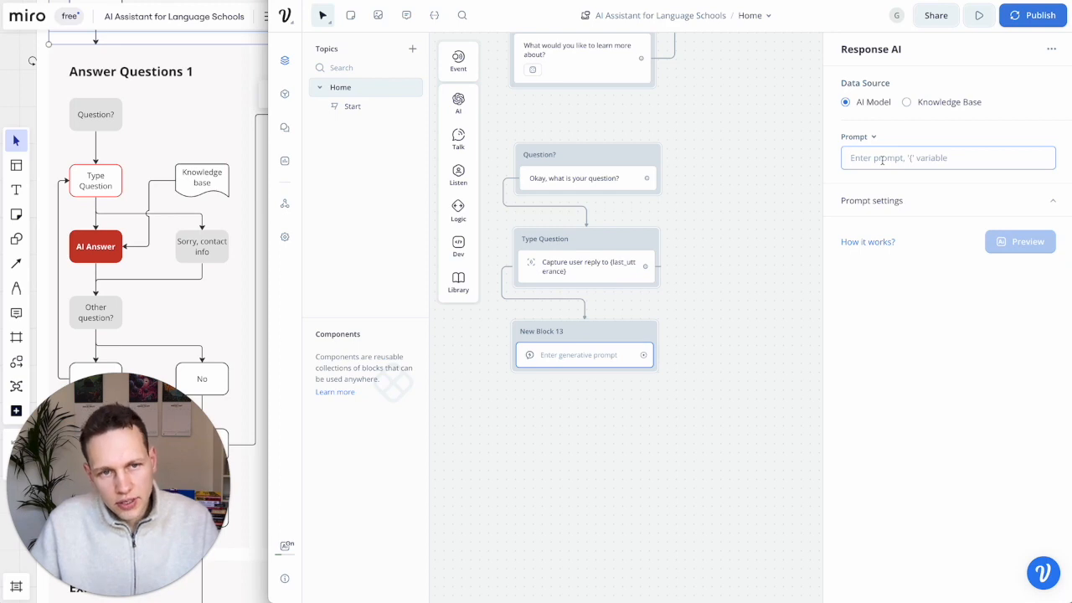
type("{")
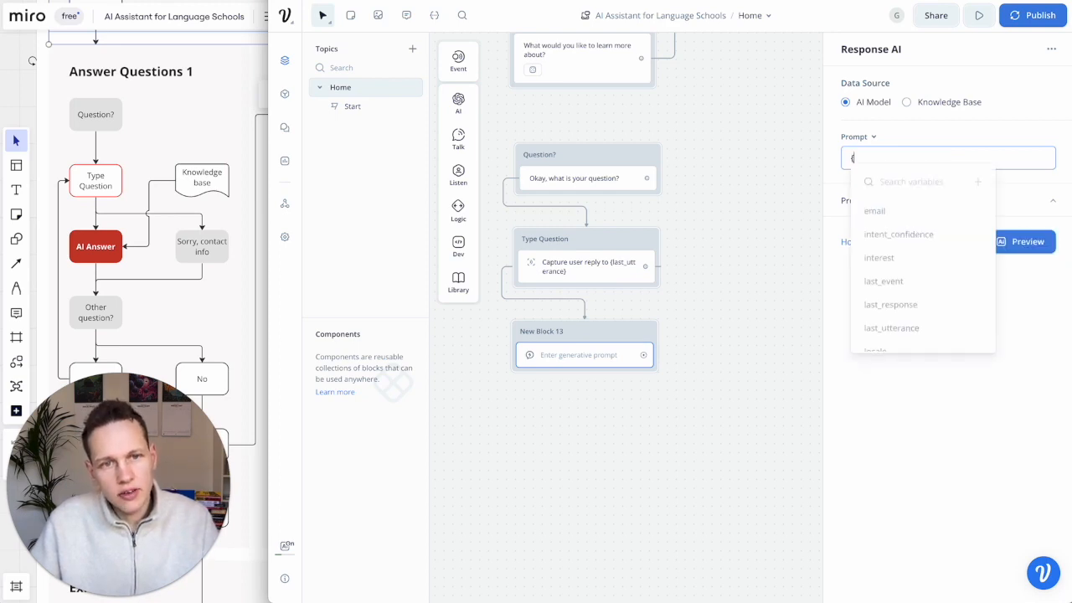
type("last")
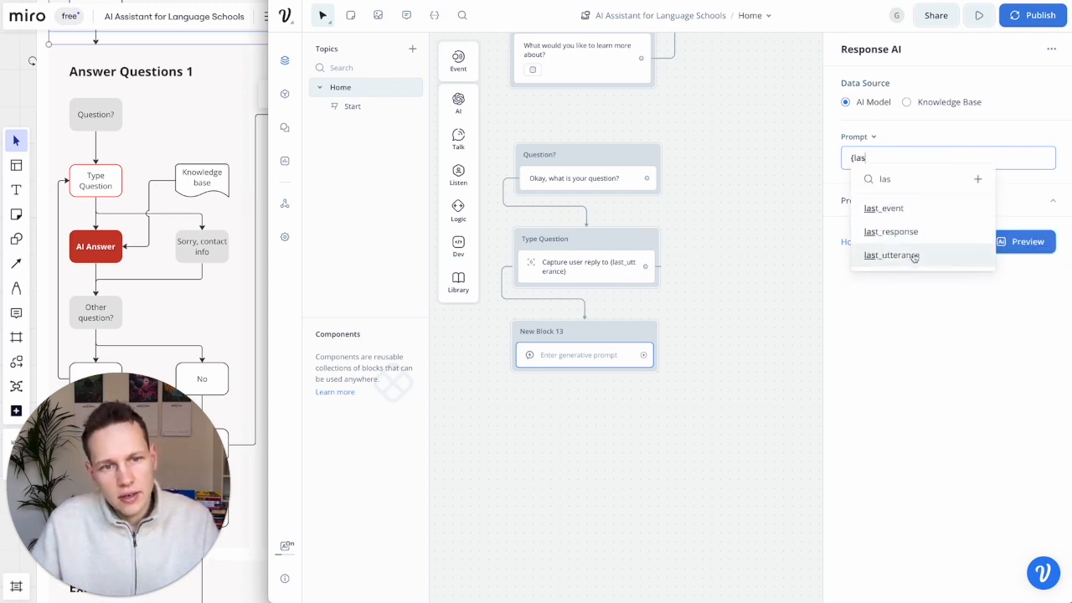
left_click(911, 255)
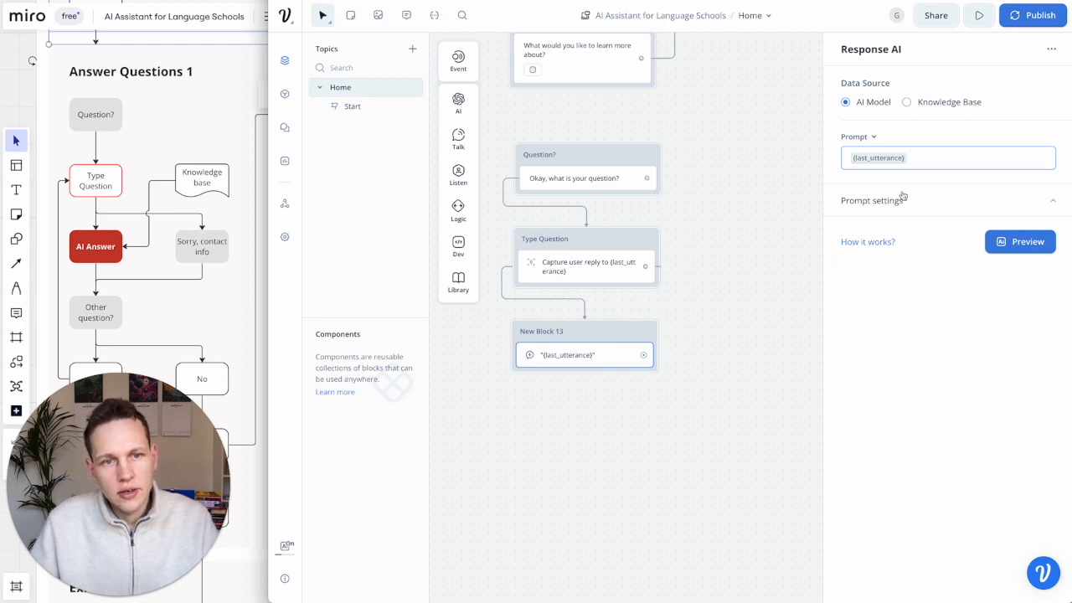
left_click(962, 201)
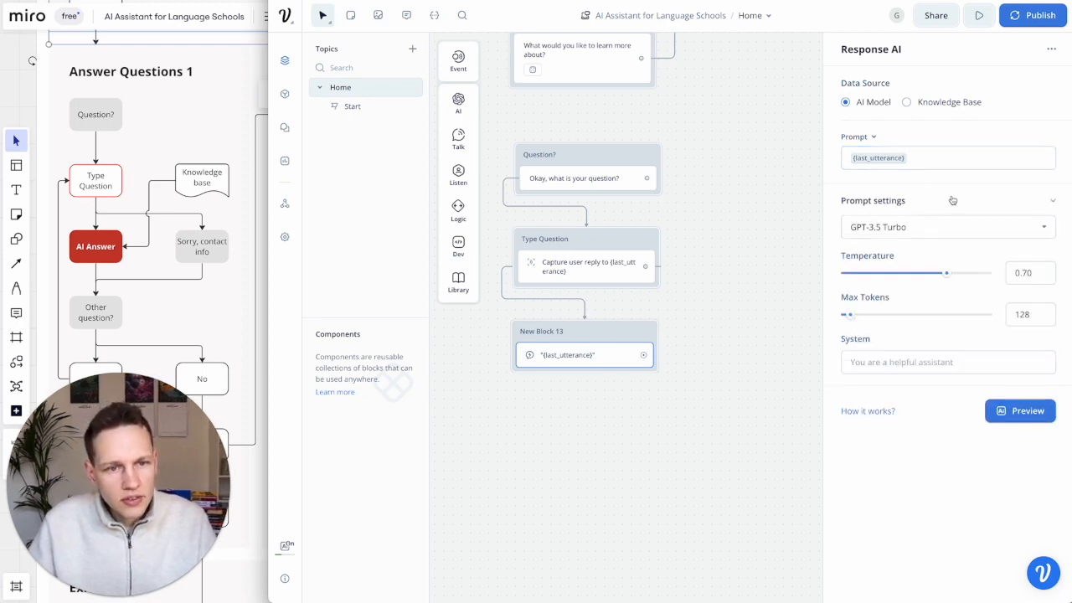
left_click(1026, 232)
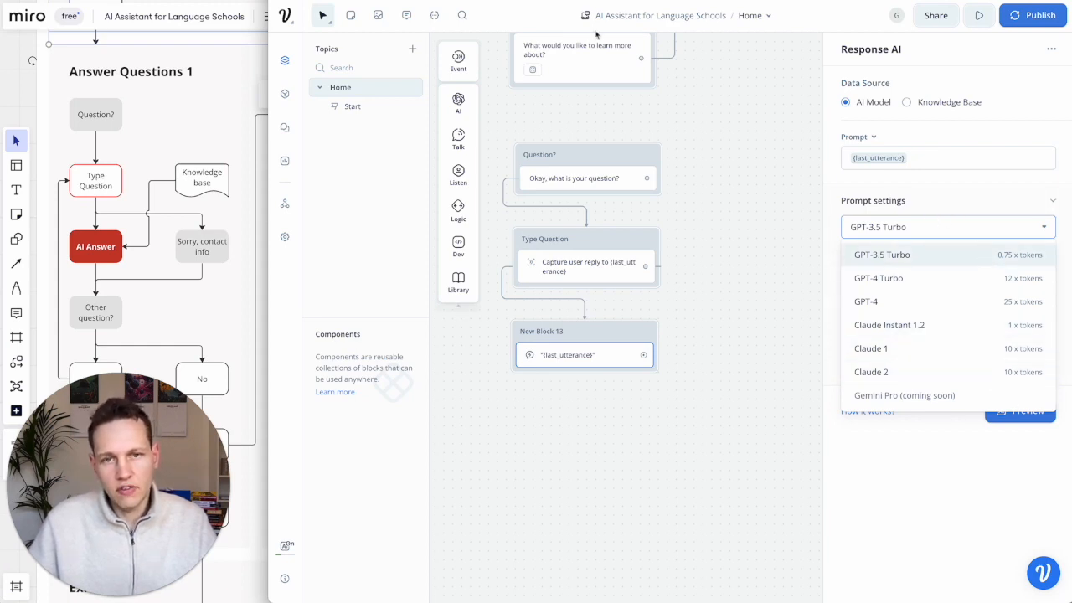
left_click(835, 227)
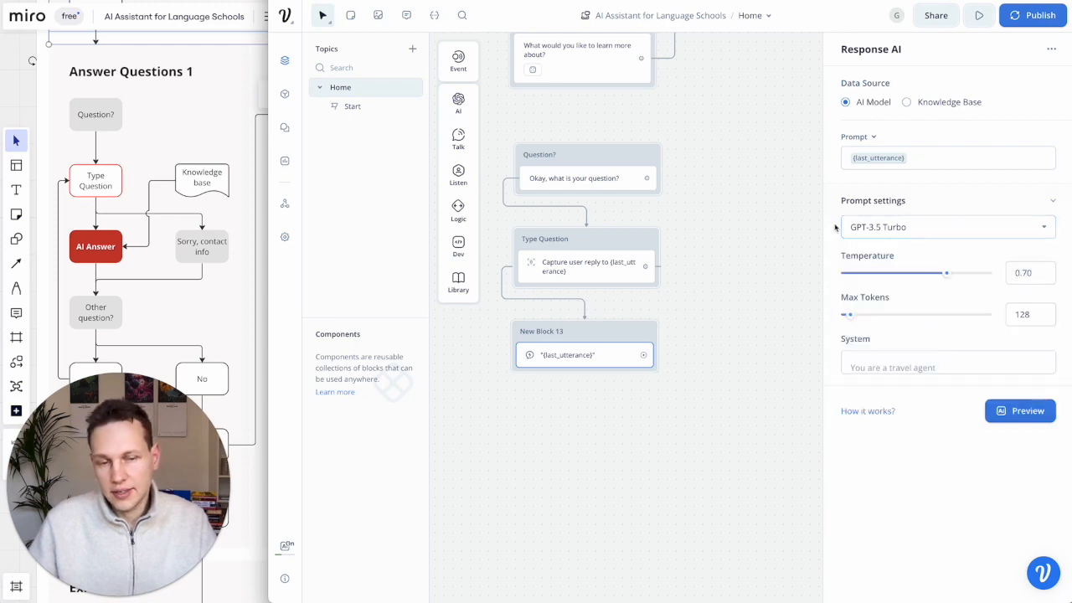
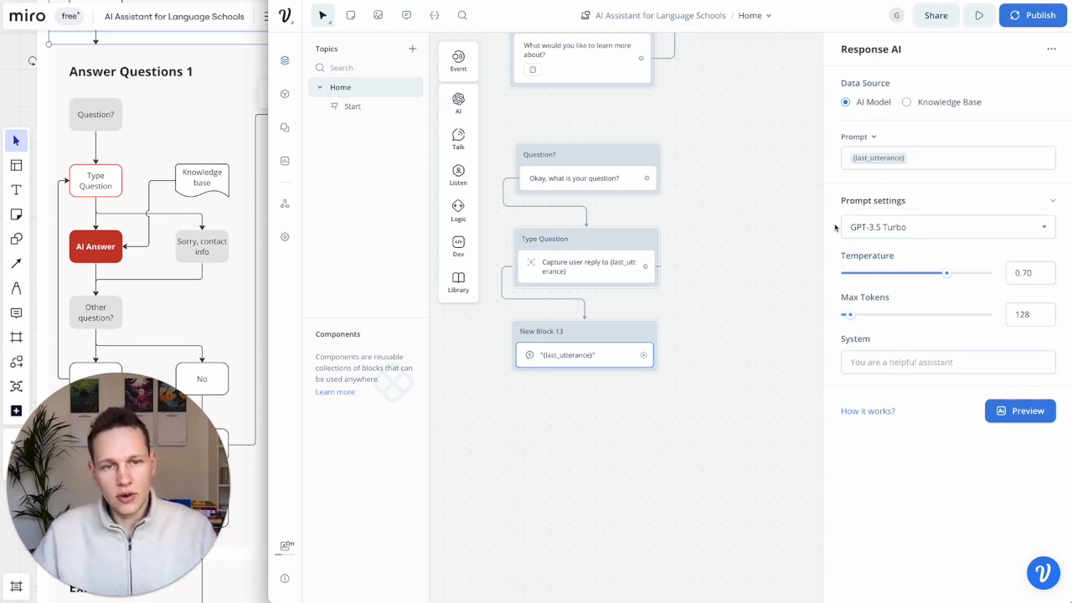
- Confirm GPT-3.5 Turbo as the AI model and close the response settings
left_click(864, 234)
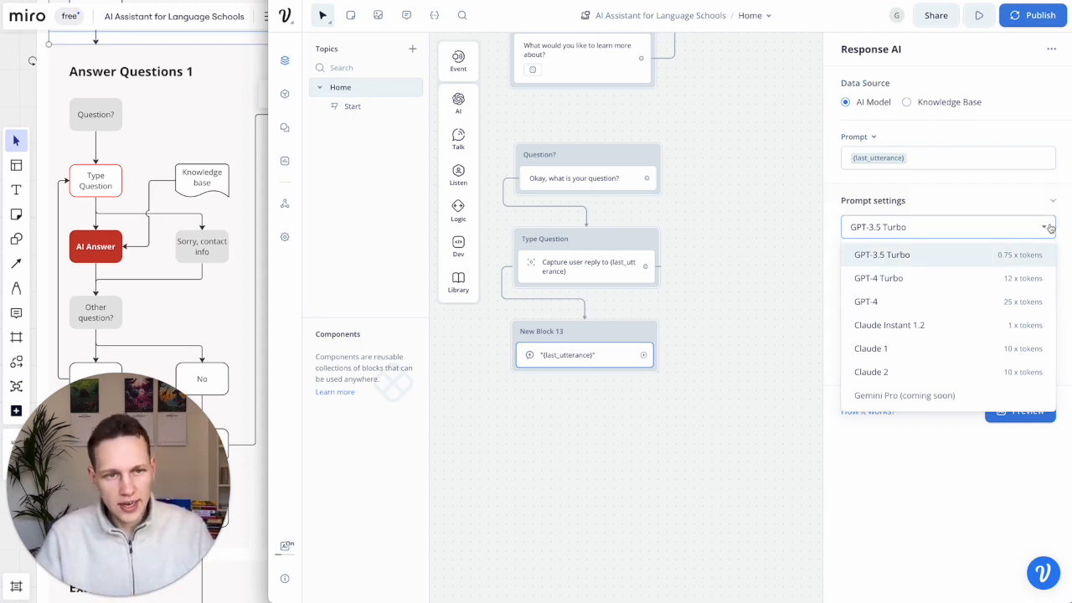
left_click(825, 306)
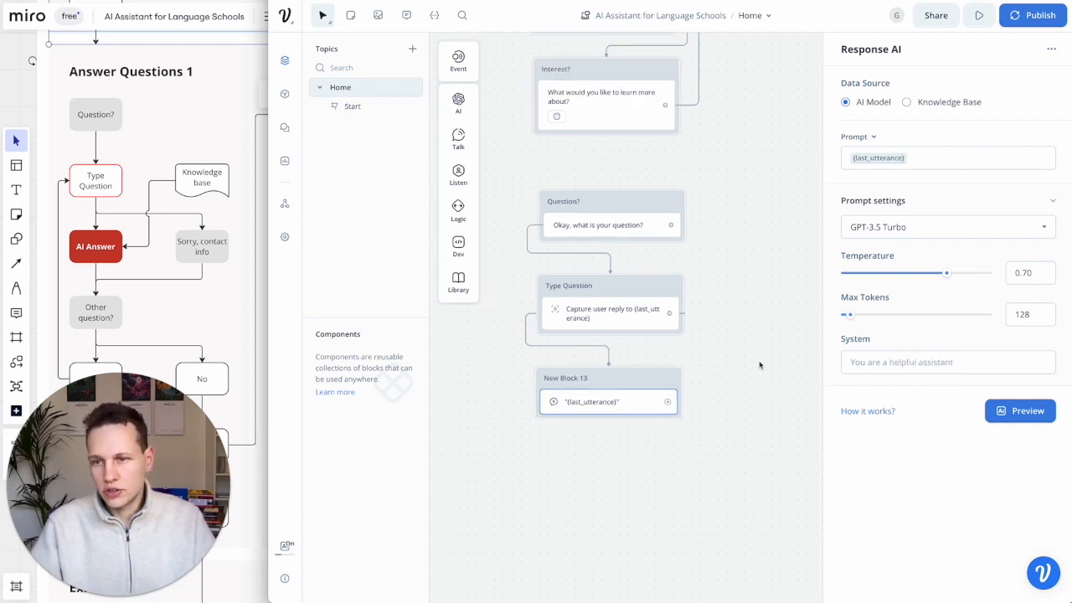
left_click(690, 159)
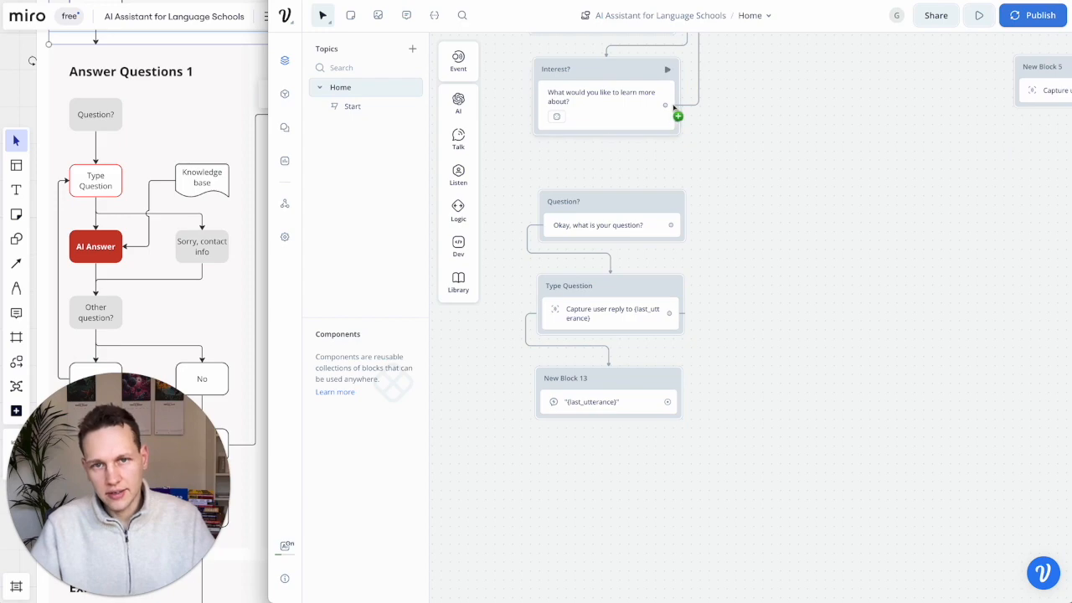
scroll(670, 151, "up", 3)
scroll(670, 151, "down", 2)
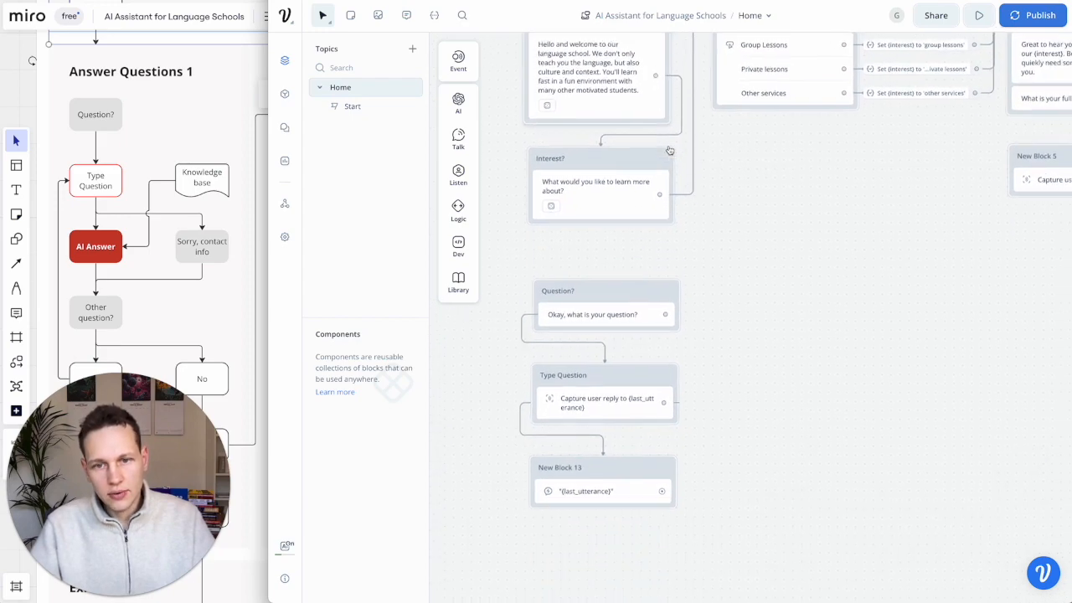
scroll(670, 151, "down", 6, "ctrl")
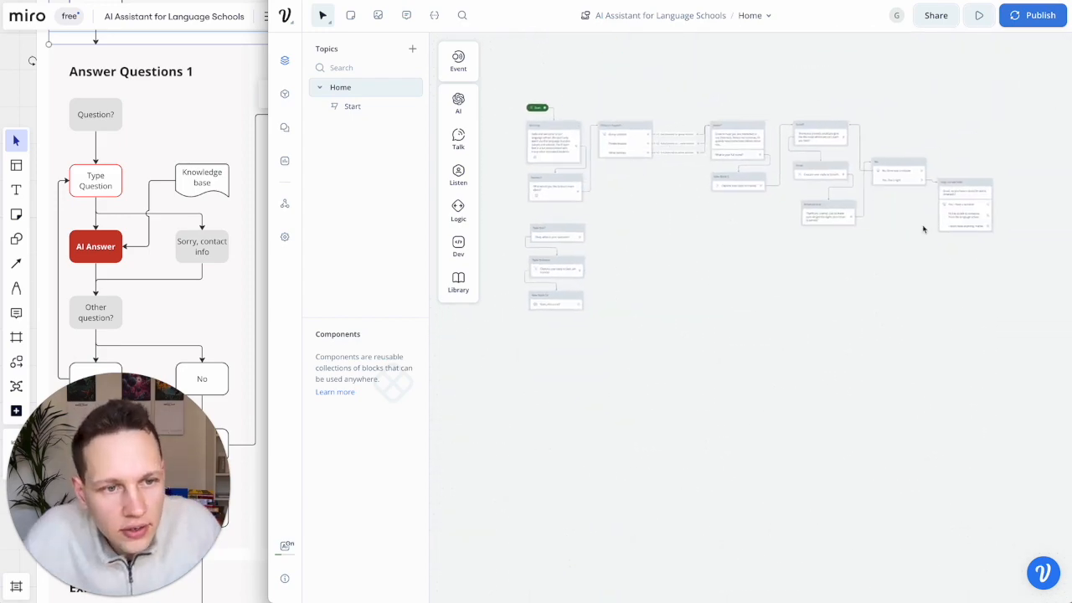
- Link the last block back to the Question block and move the three question-answer blocks lower
left_click_drag(989, 207, 564, 231)
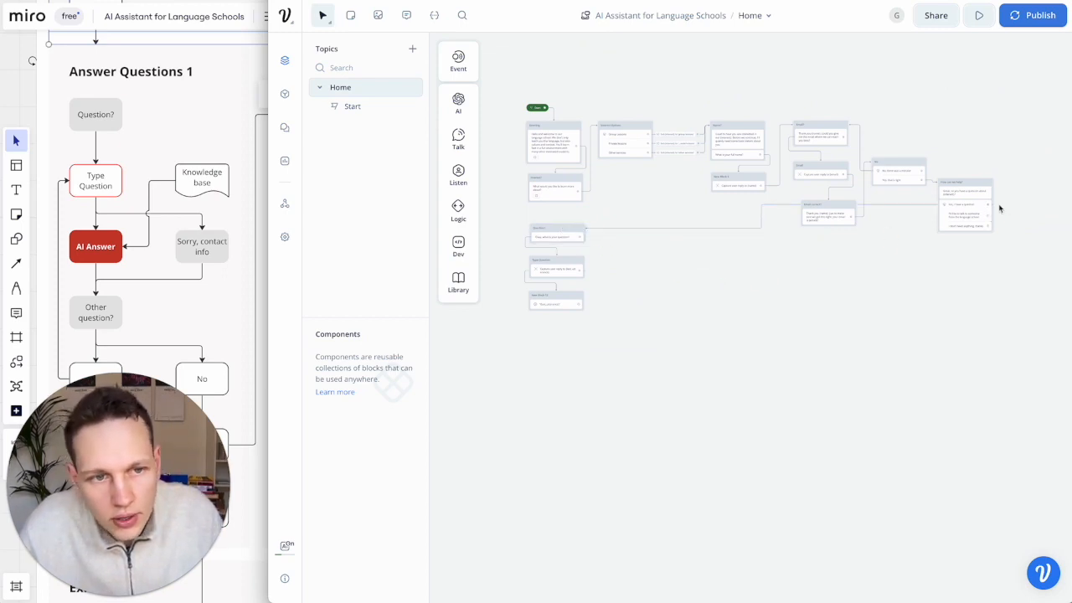
left_click_drag(974, 185, 969, 215)
left_click_drag(501, 222, 585, 306)
left_click_drag(566, 236, 560, 286)
left_click(560, 270)
- Scroll back up and open the Start block's properties
scroll(560, 270, "up", 4)
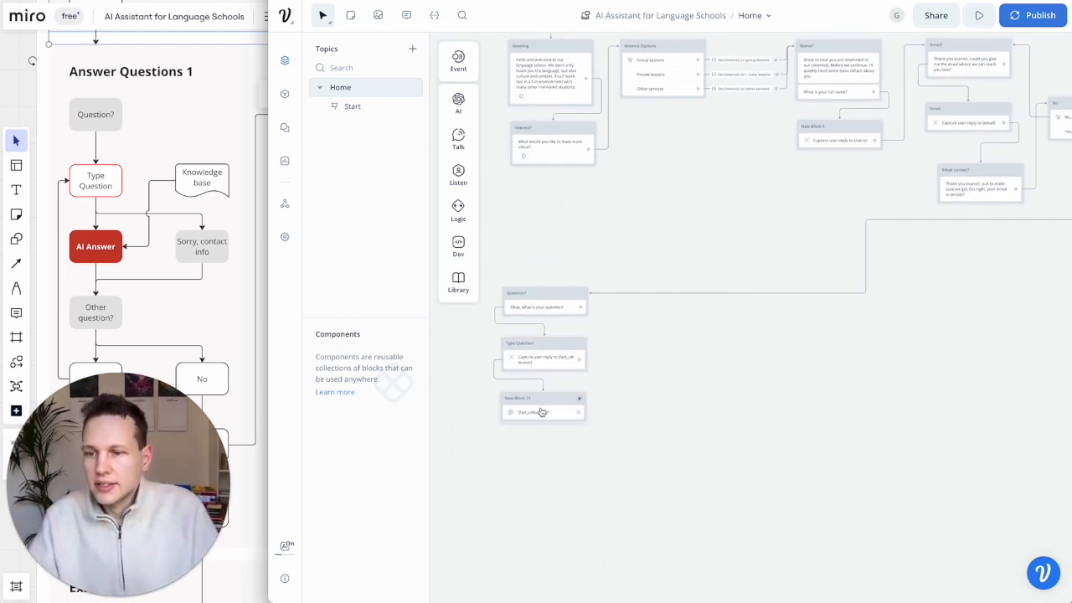
scroll(535, 146, "up", 4)
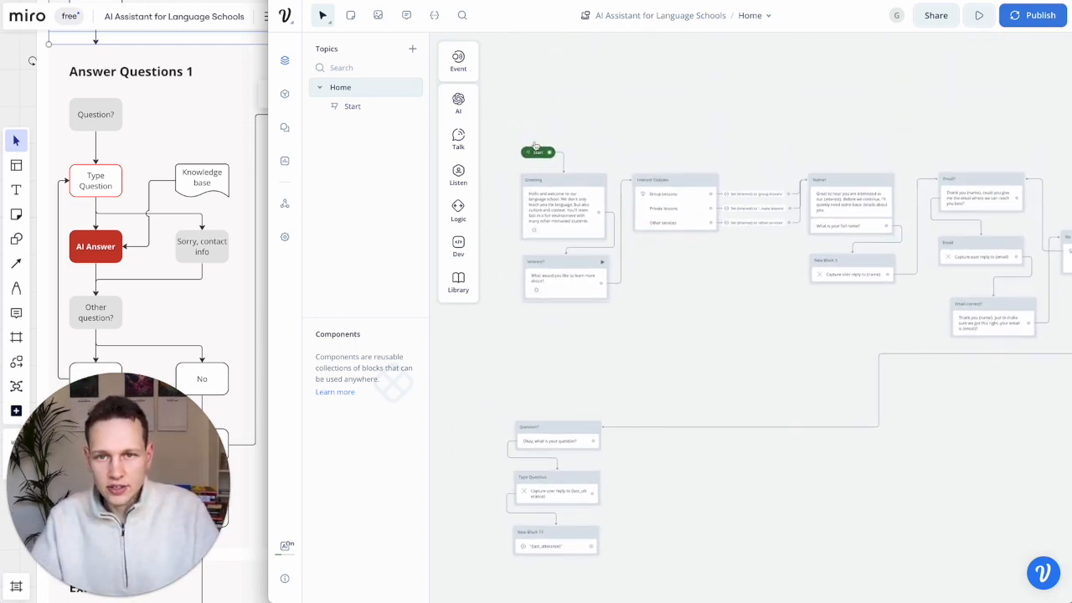
scroll(535, 145, "up", 5)
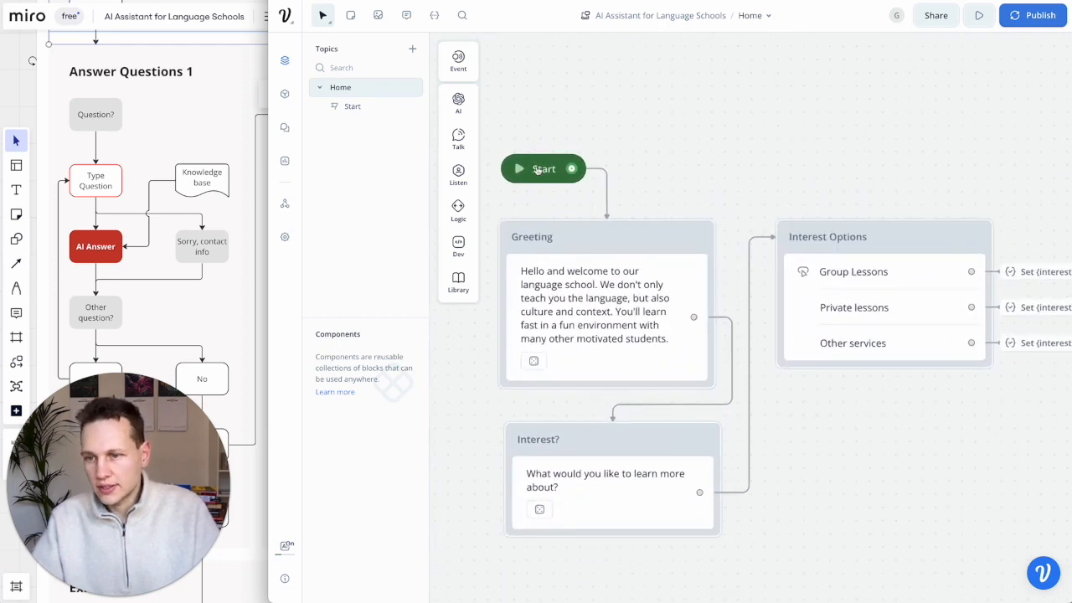
left_click(543, 170)
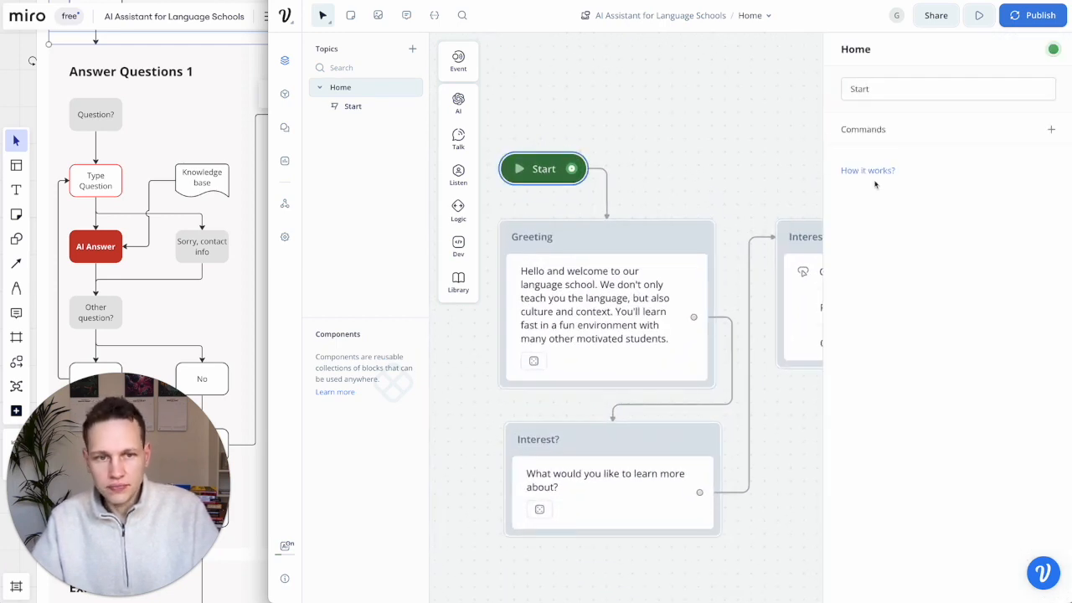
- Run a prototype test, choose Private lessons, and reply with a name and an email address
left_click(519, 169)
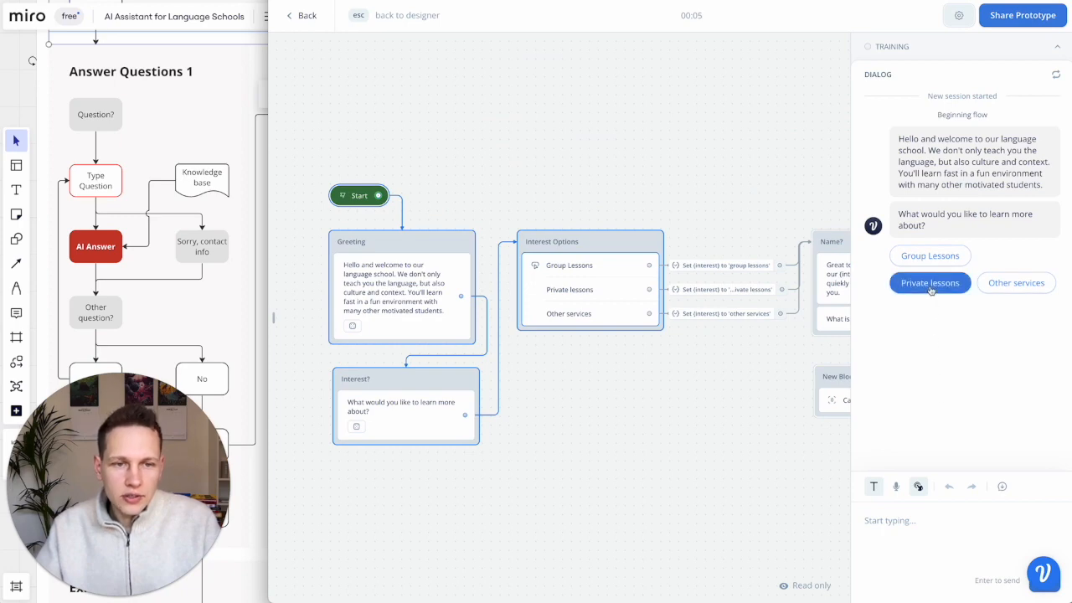
left_click(929, 284)
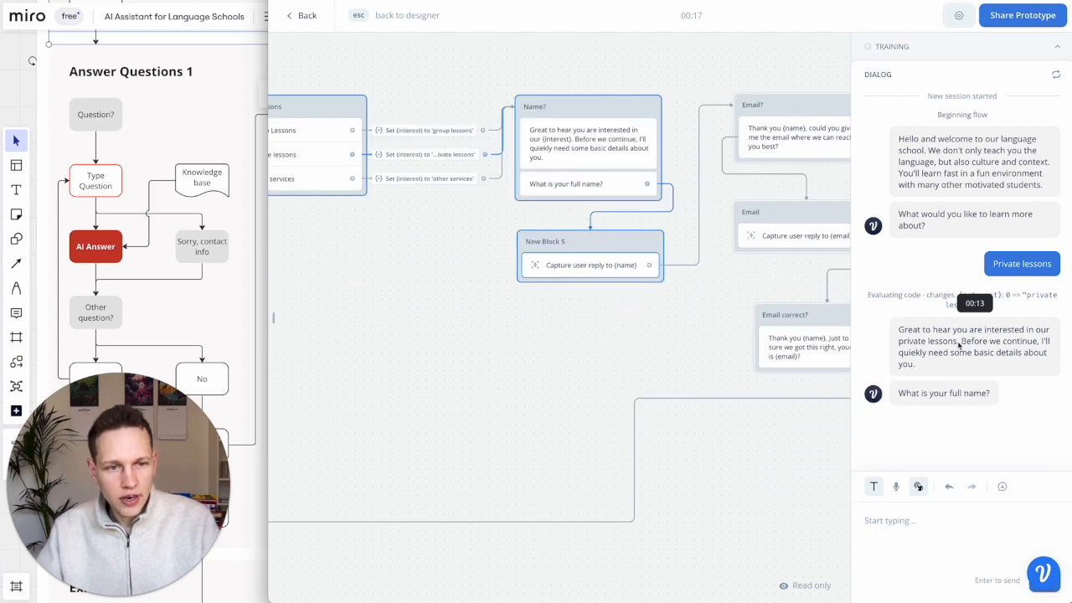
type("Gregor")
key("Return")
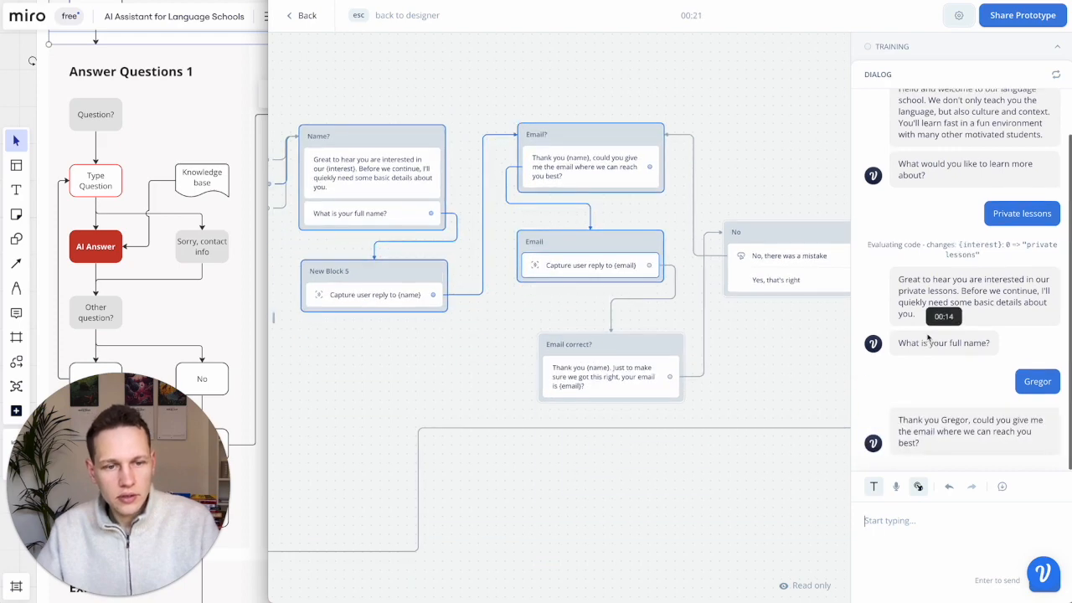
type("gregor@tes.c")
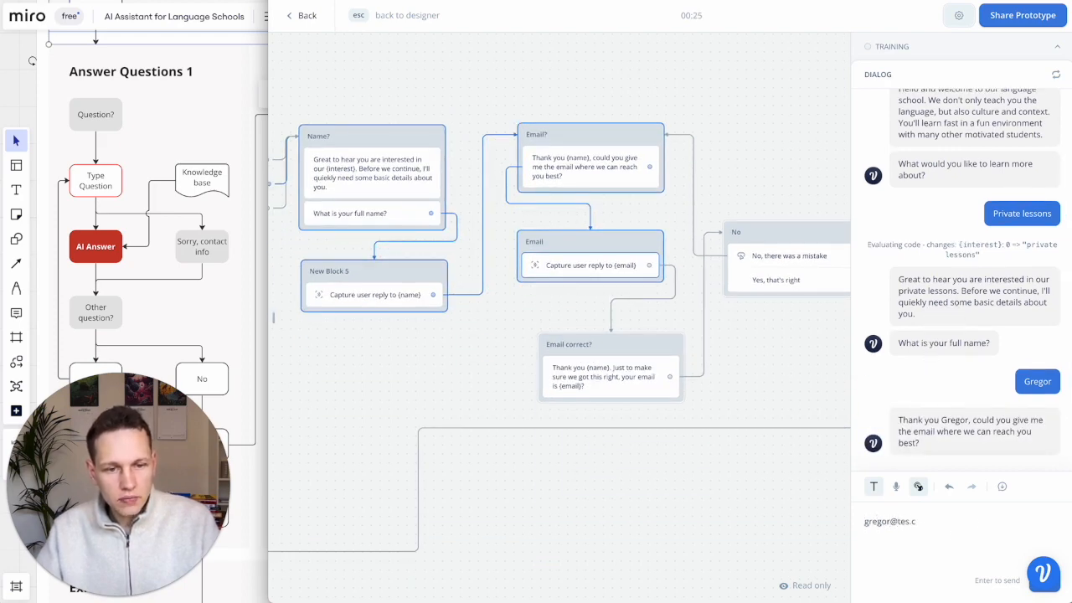
type("om.com")
key("Return")
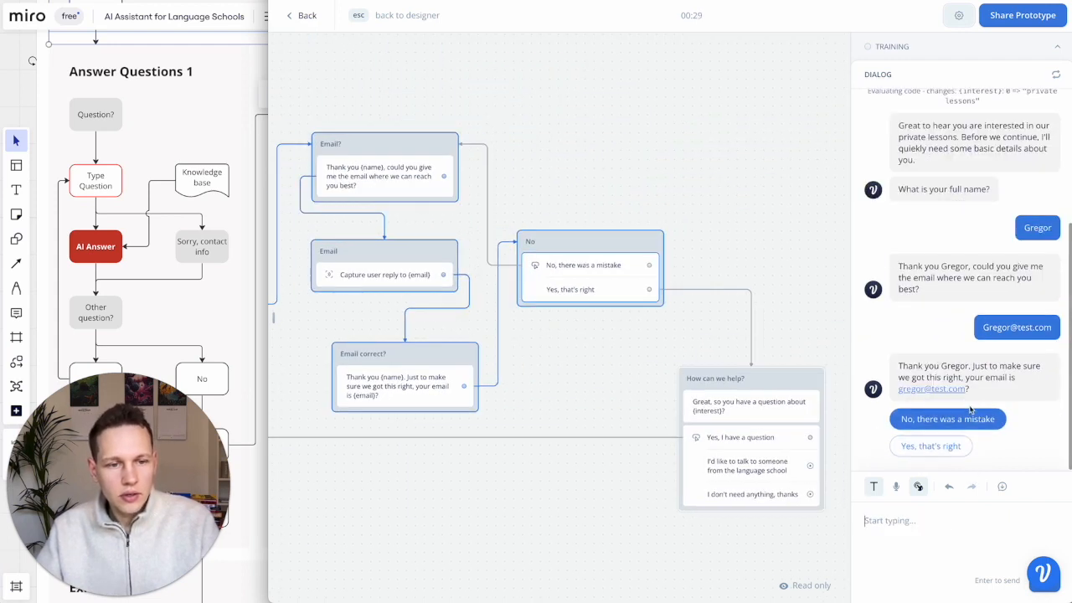
- Report the email as wrong, send a corrected address, and confirm it
left_click(995, 421)
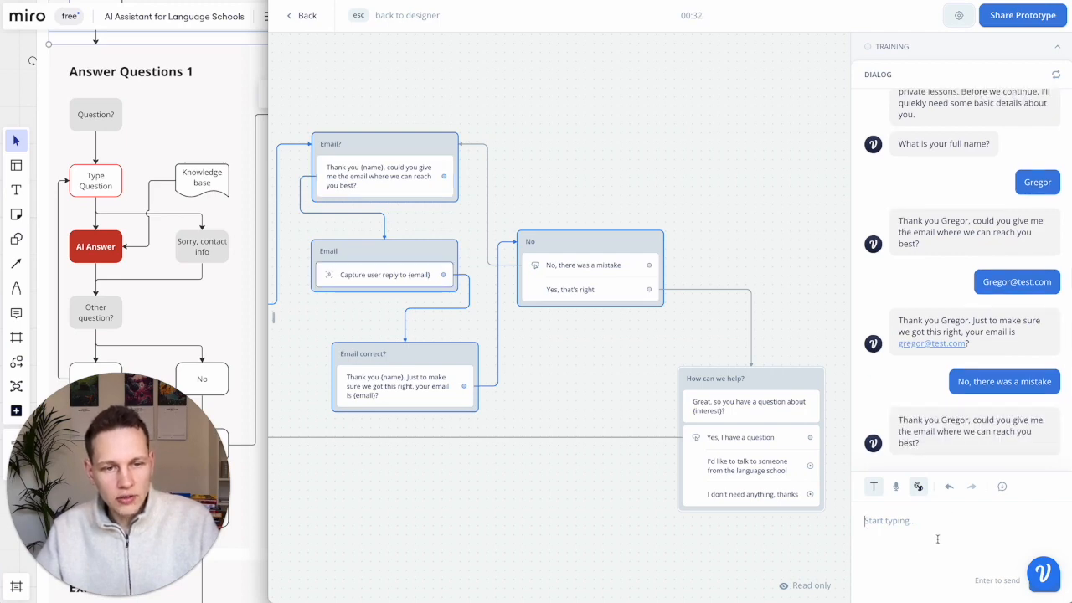
type("greg@test.com")
key("Return")
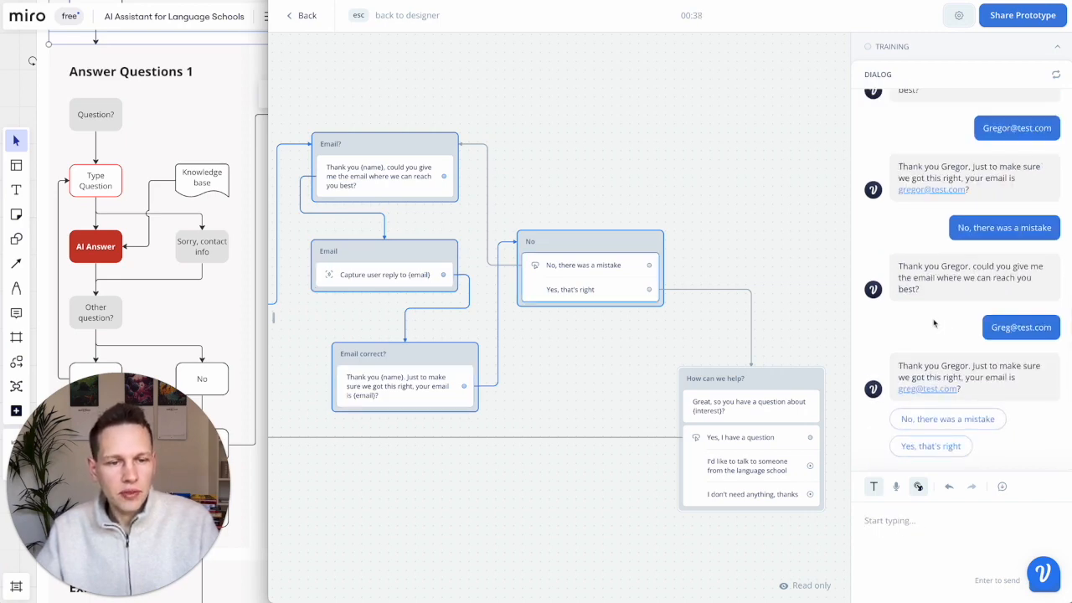
left_click(930, 445)
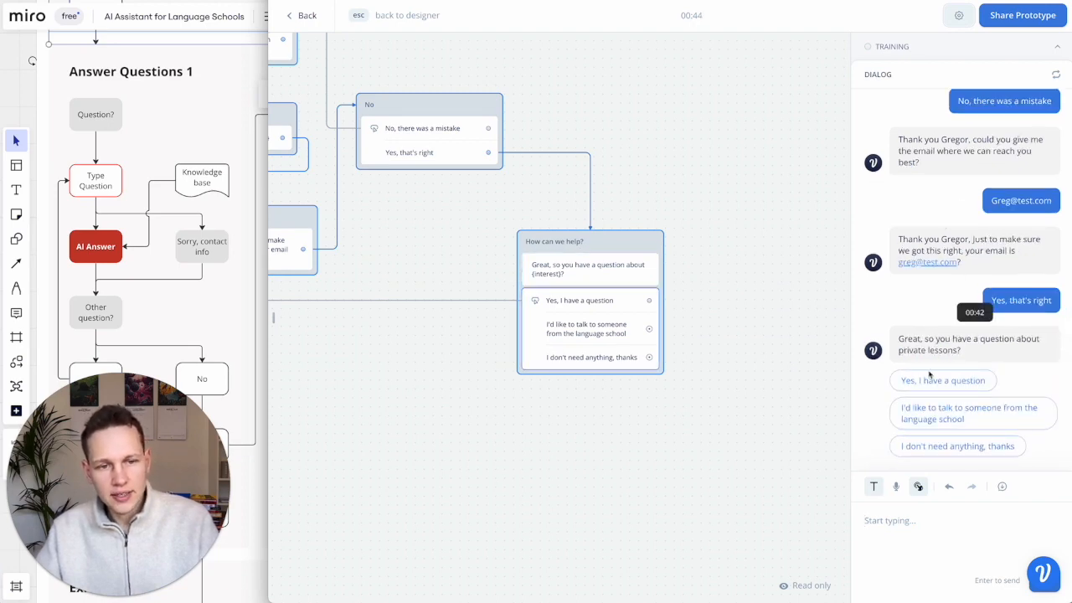
- Ask the AI 'What is 2 + 2?' and receive the answer '2 + 2 equals 4.'
left_click(955, 380)
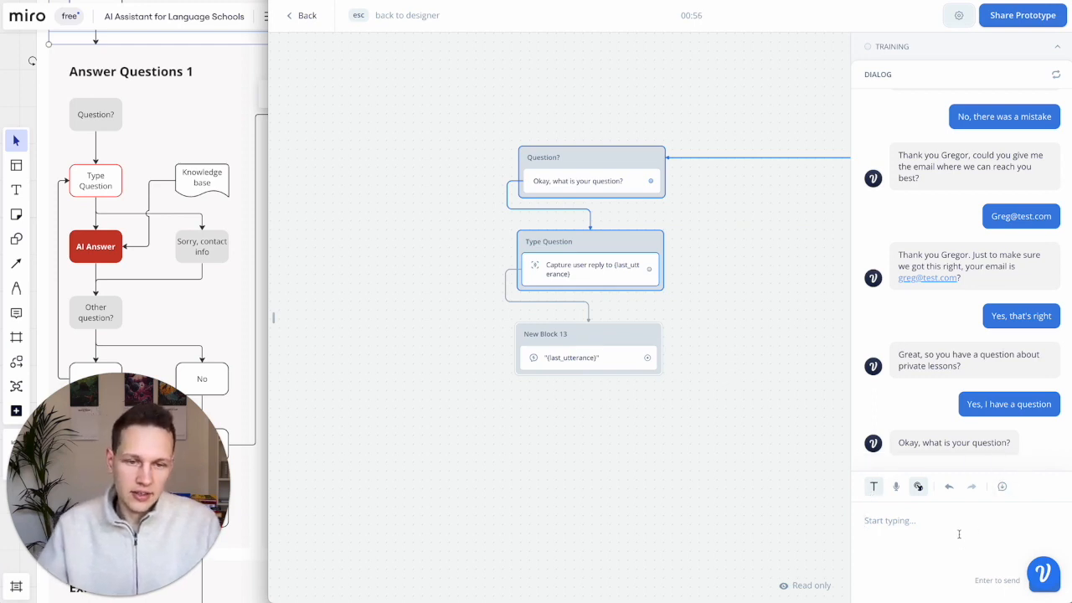
type("What is 2")
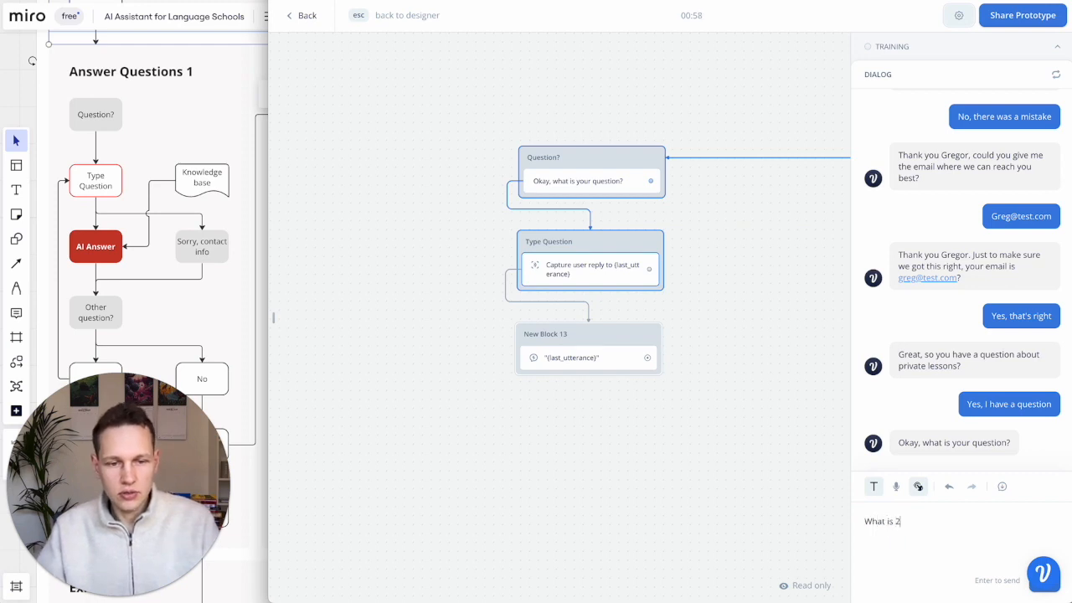
type(" + 2?")
key("Return")
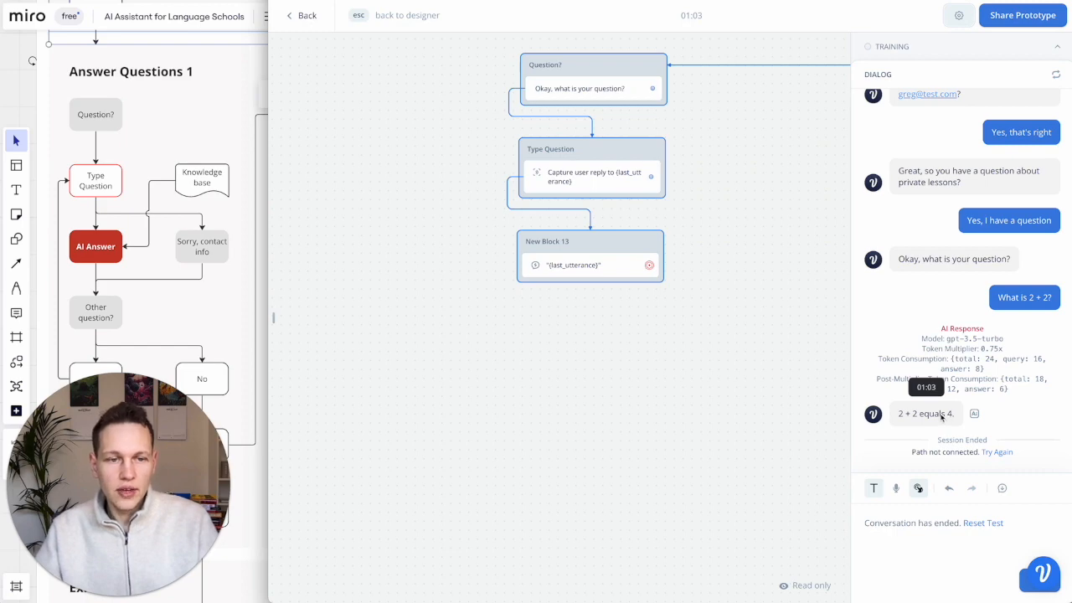
left_click(156, 184)
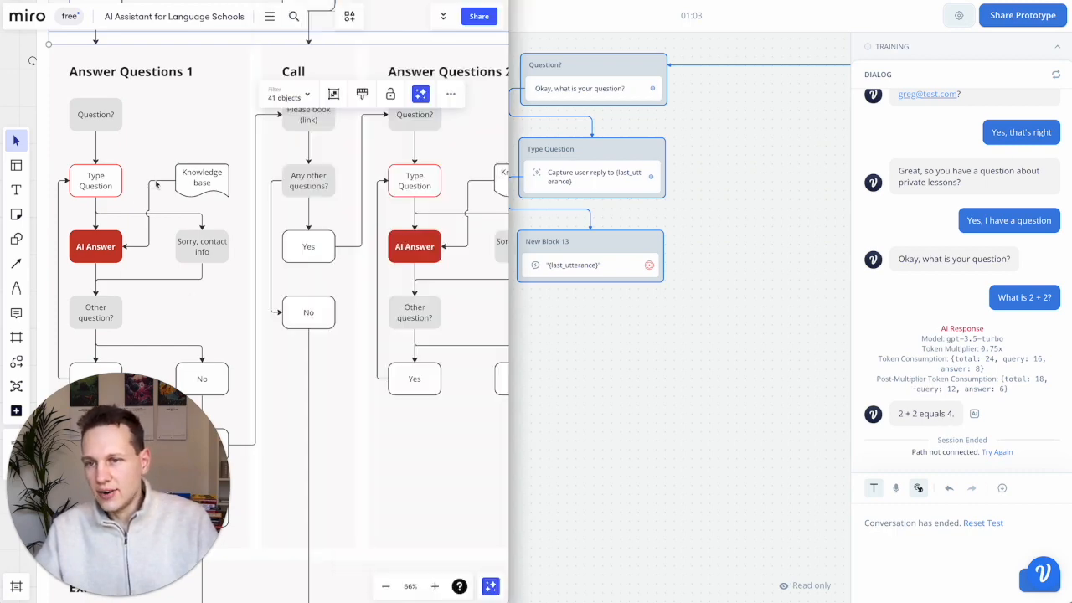
- Select the Knowledge base shape on the Miro board, then switch to the inlingua English courses page
left_click(217, 189)
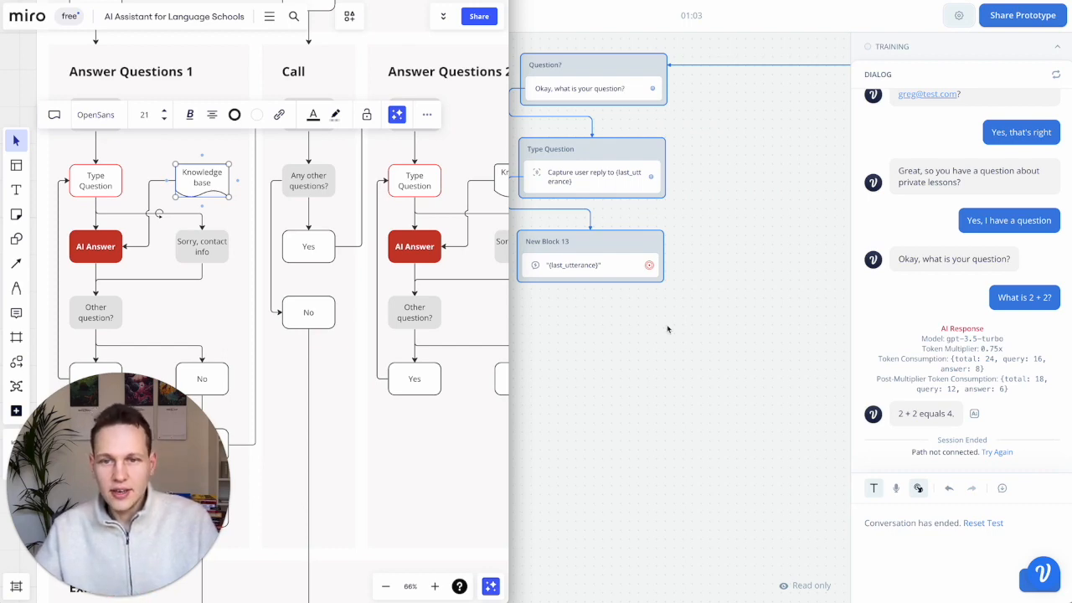
left_click(668, 328)
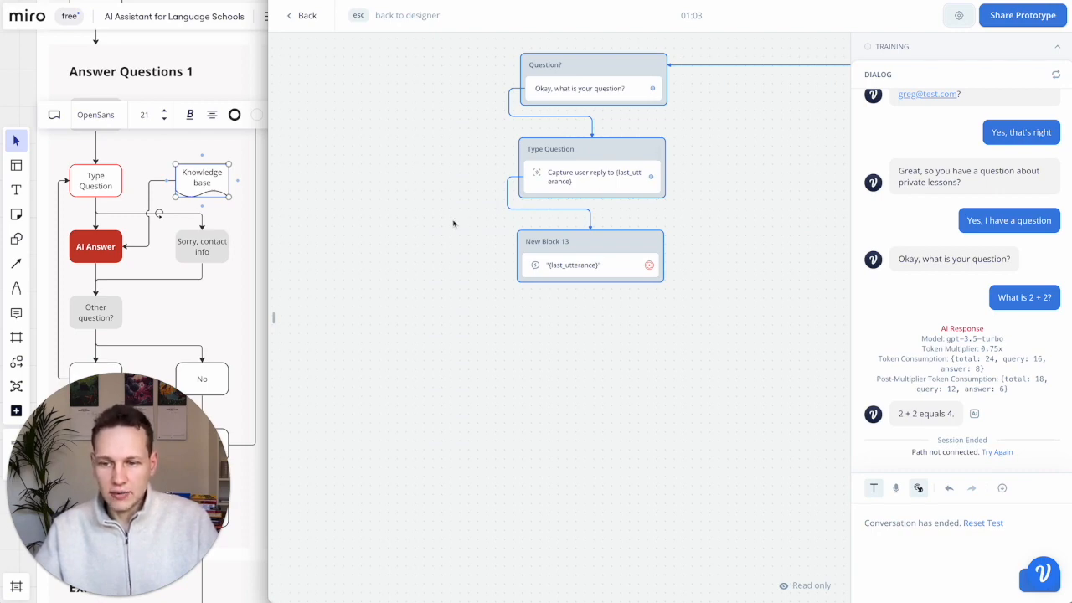
left_click(405, 2)
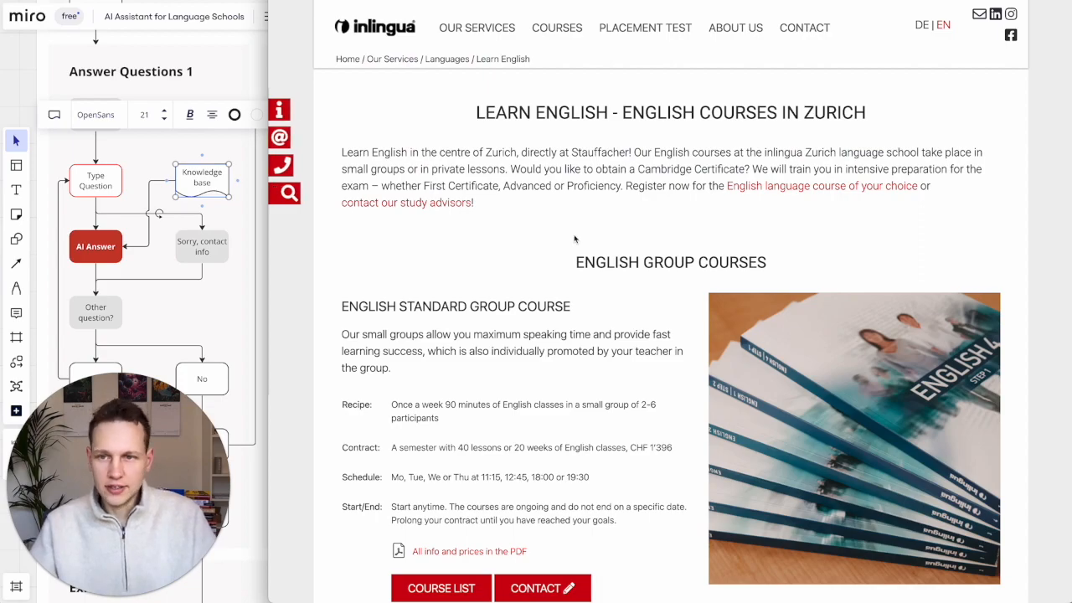
- Browse the inlingua courses page and open About Us > Inlingua Method
scroll(536, 237, "down", 15)
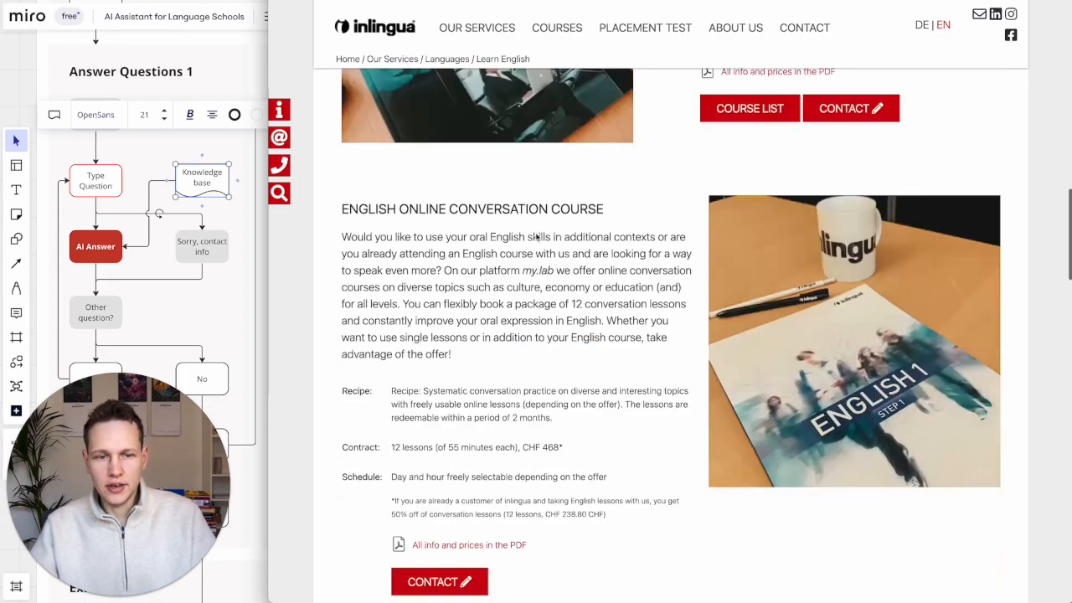
scroll(536, 237, "down", 12)
scroll(536, 238, "up", 3)
scroll(536, 237, "up", 20)
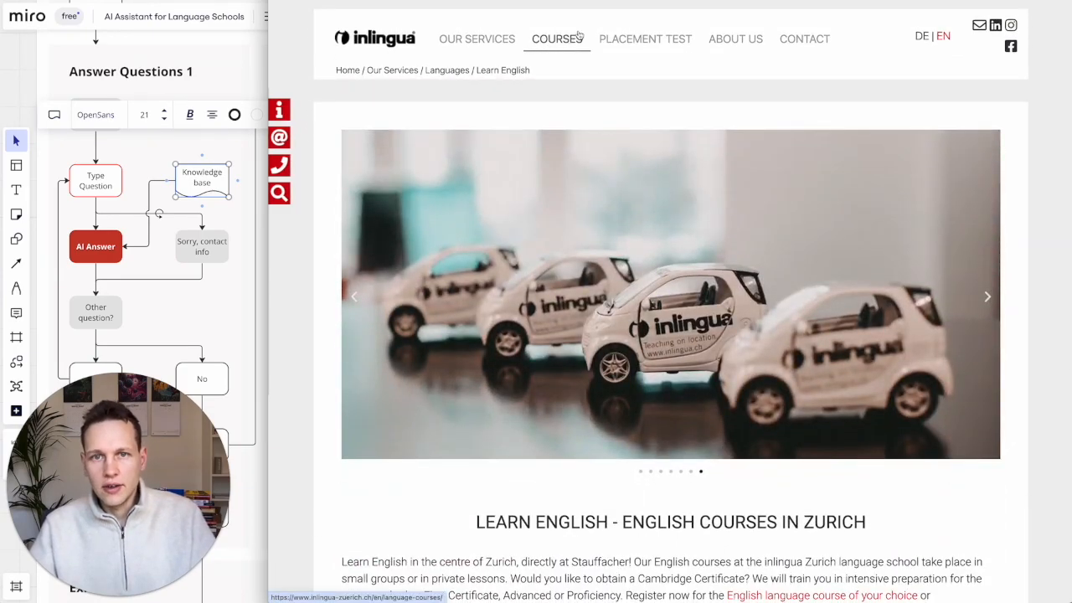
mouse_move(668, 44)
scroll(629, 206, "down", 9)
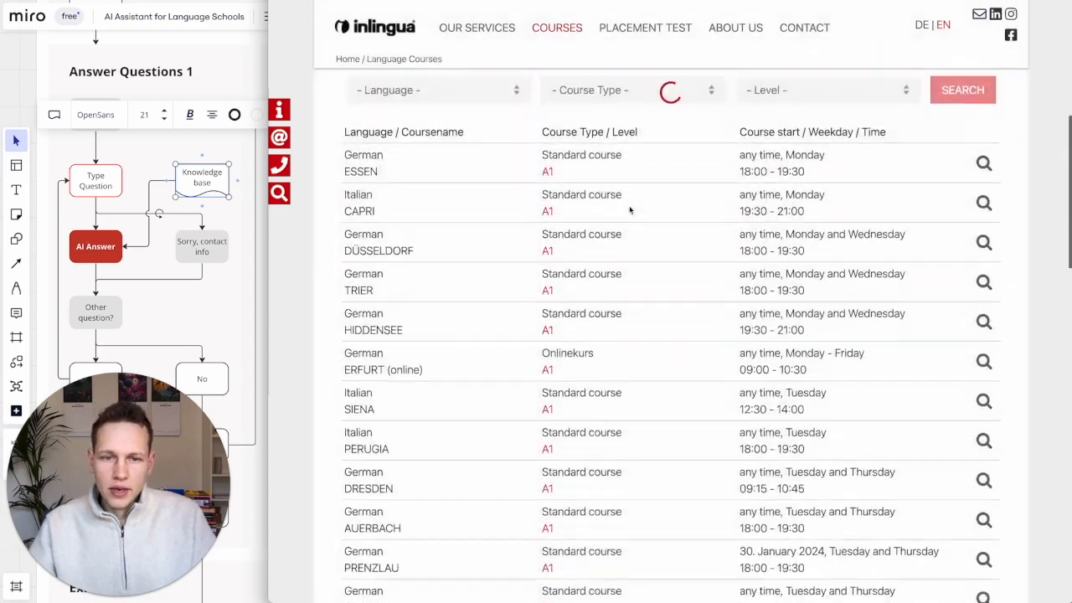
scroll(630, 211, "up", 10)
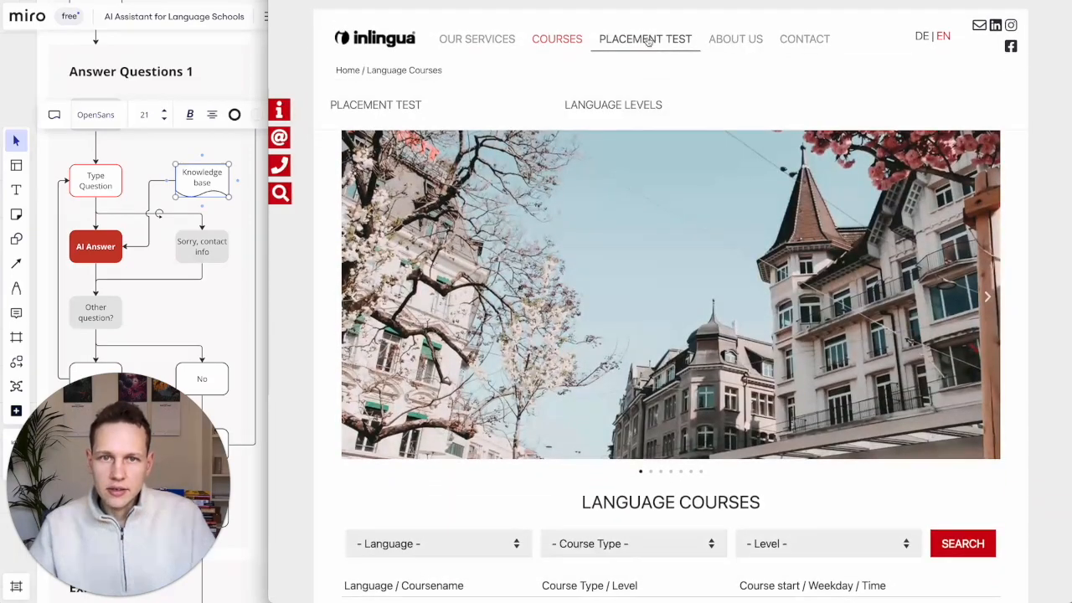
mouse_move(736, 41)
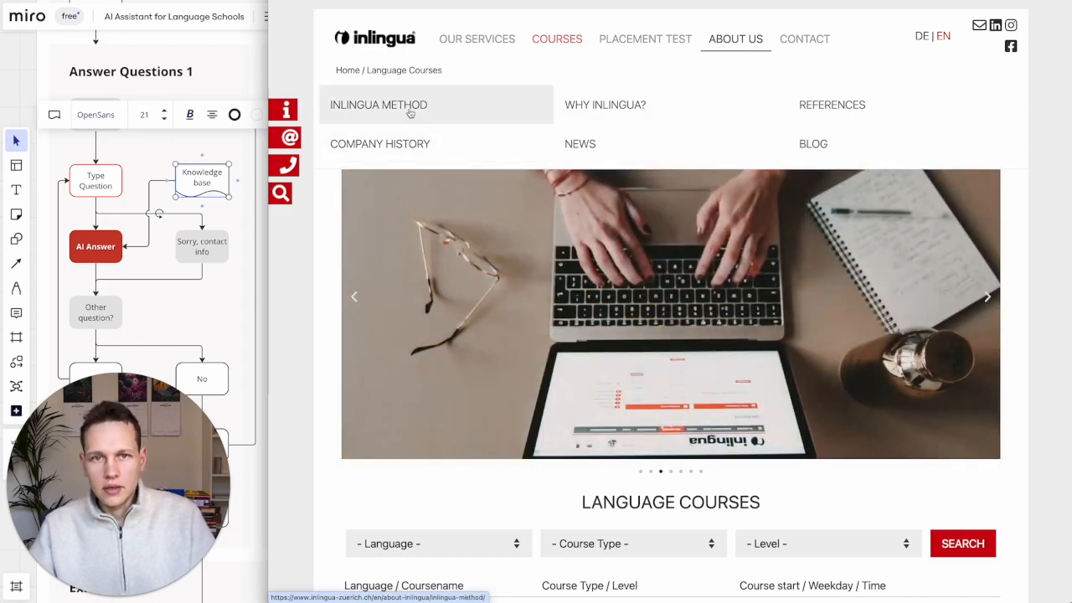
left_click(407, 114)
- Scroll through the 'Our 10 Commandments' method page, then open Our Services
scroll(644, 364, "down", 10)
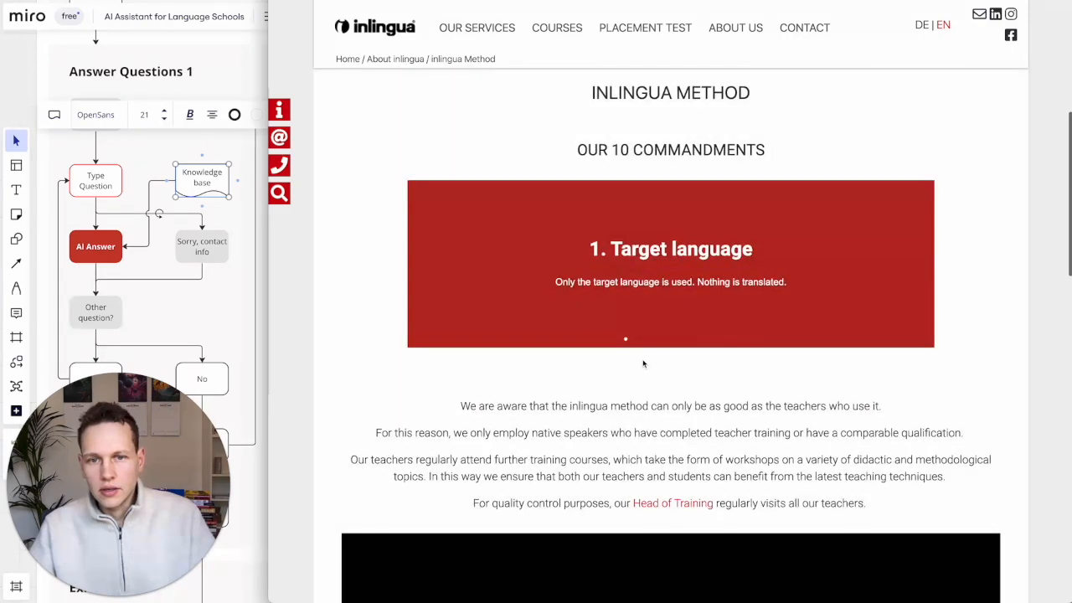
scroll(643, 364, "down", 10)
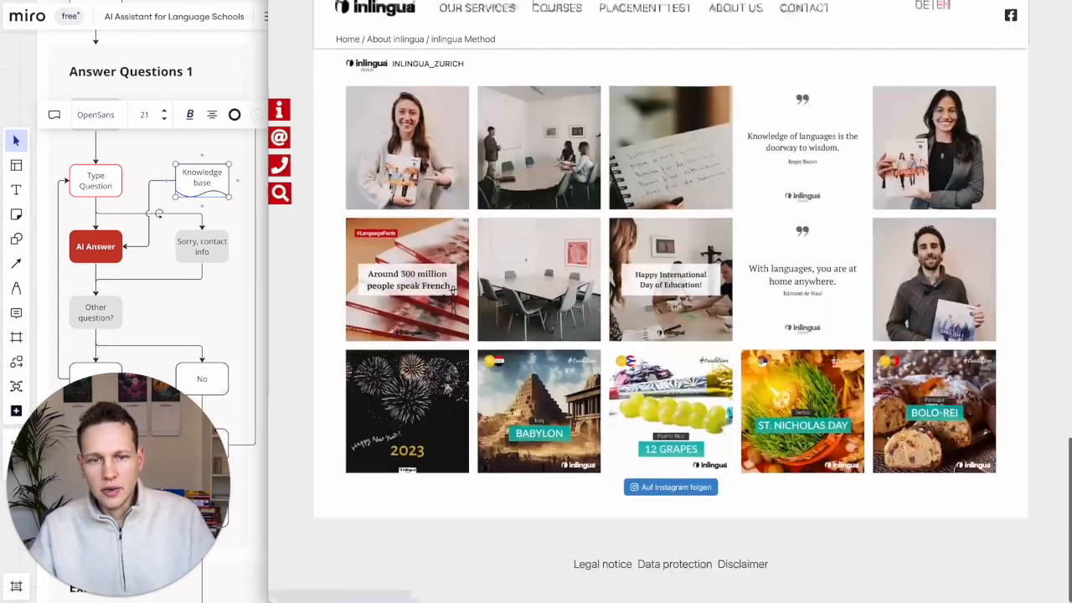
scroll(506, 82, "up", 20)
mouse_move(460, 42)
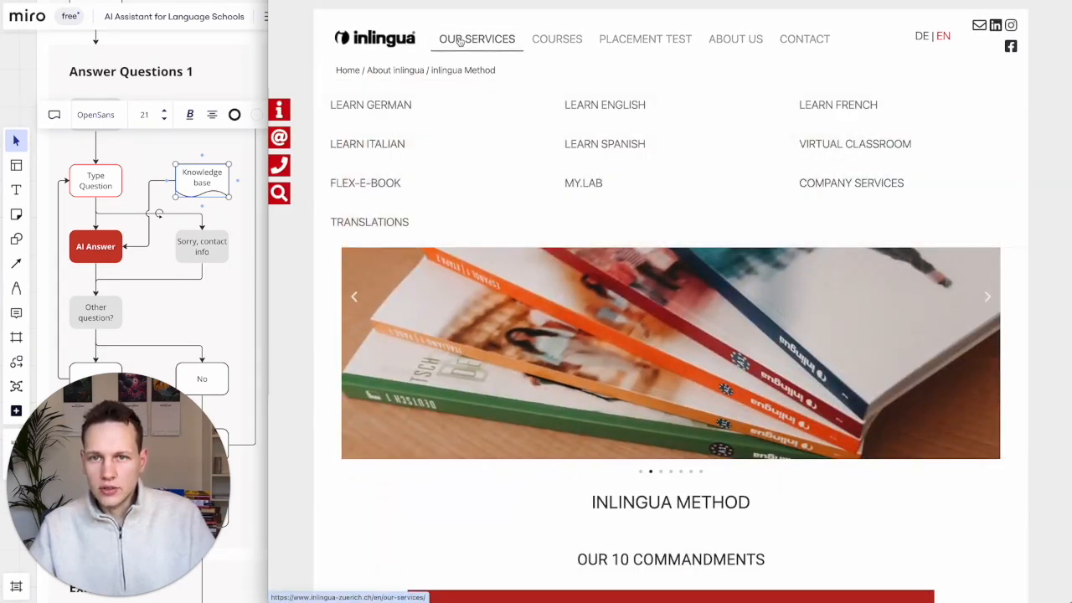
left_click(460, 40)
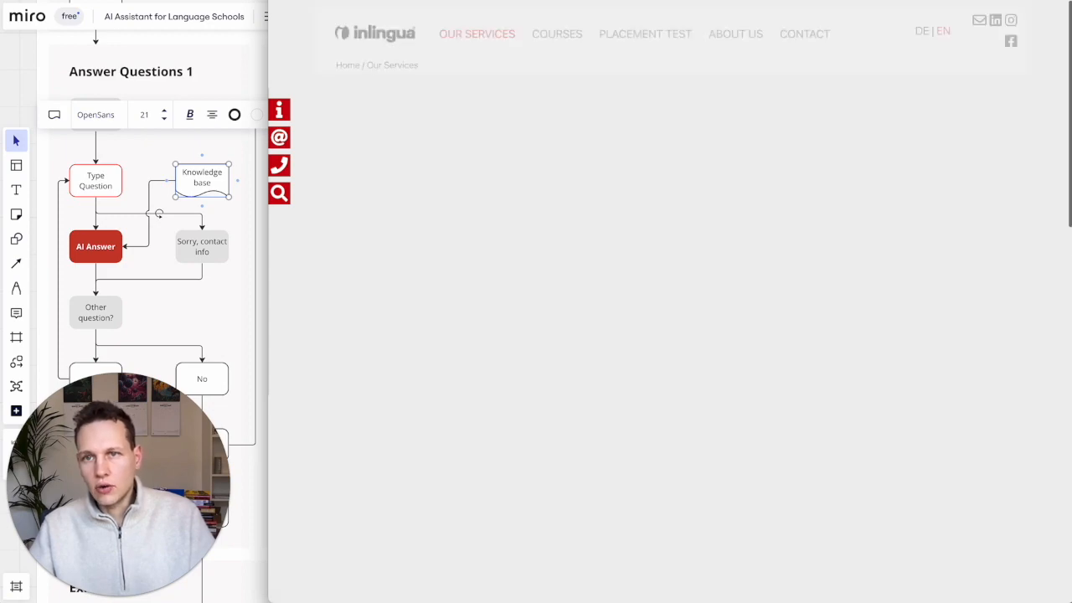
scroll(460, 251, "down", 4)
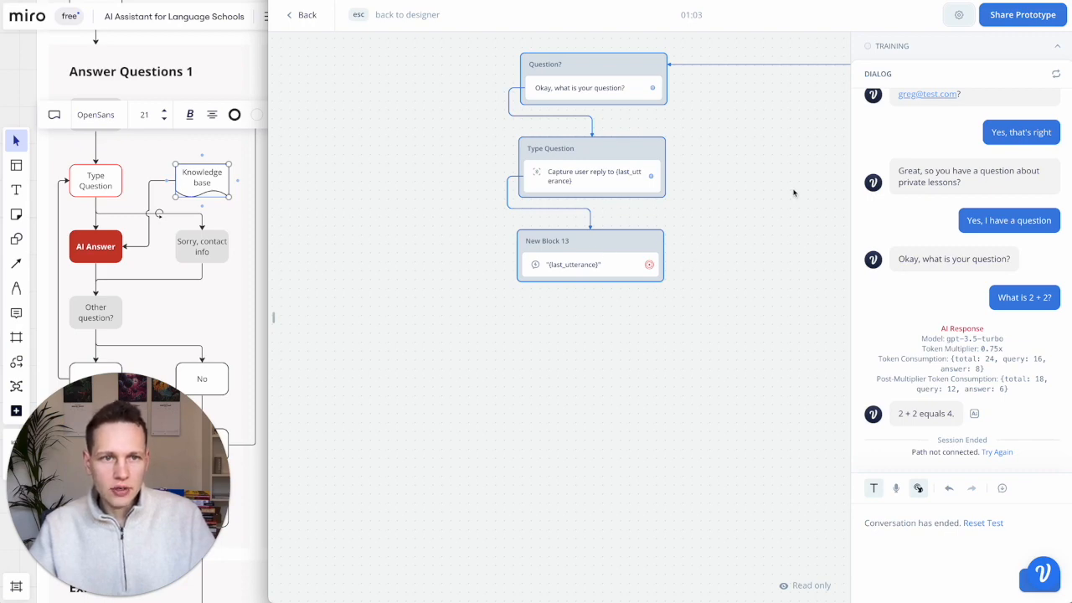
- Exit the prototype and open the URL(s) import under Content > Knowledge > Add data source
key("Escape")
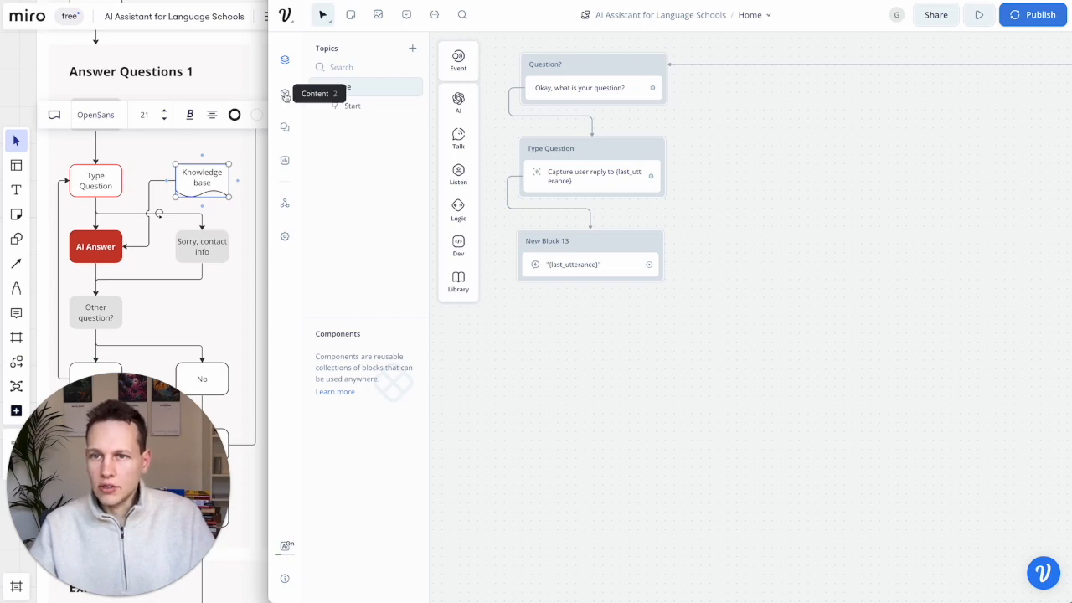
left_click(285, 96)
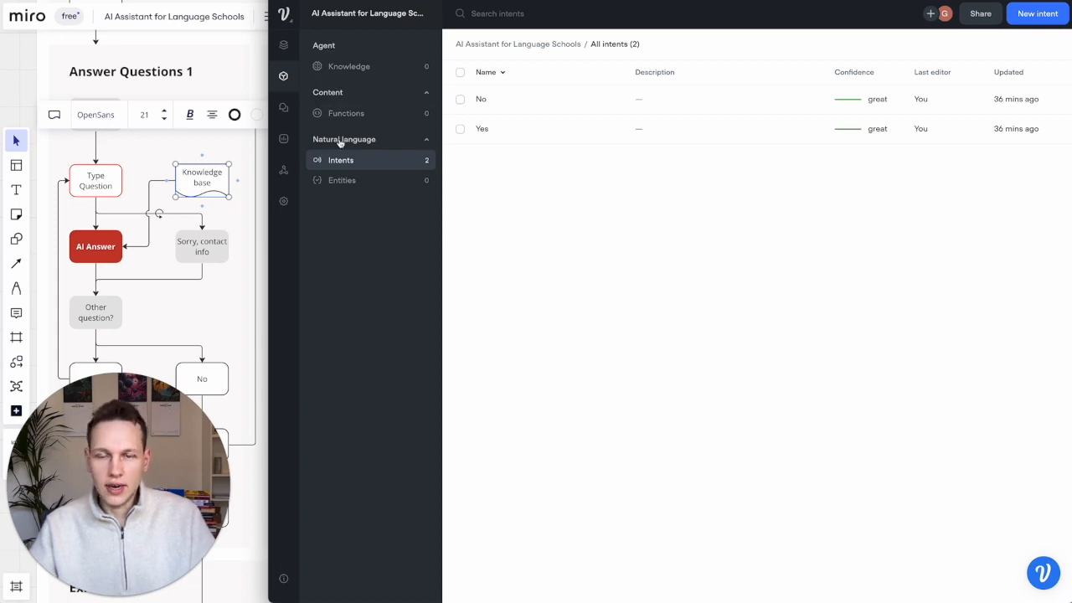
left_click(348, 67)
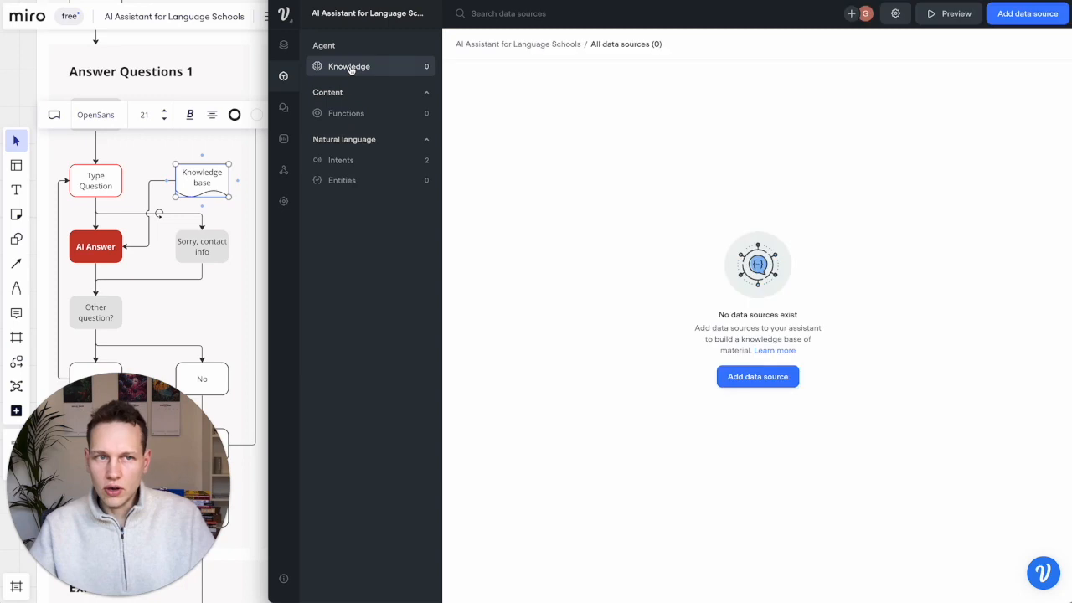
left_click(1034, 19)
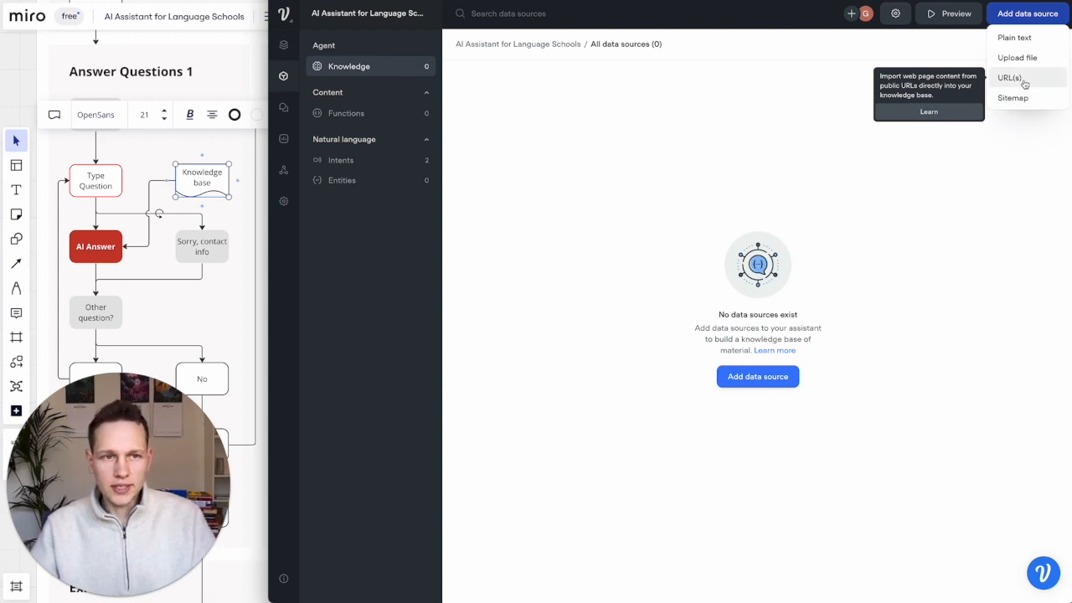
left_click(1010, 77)
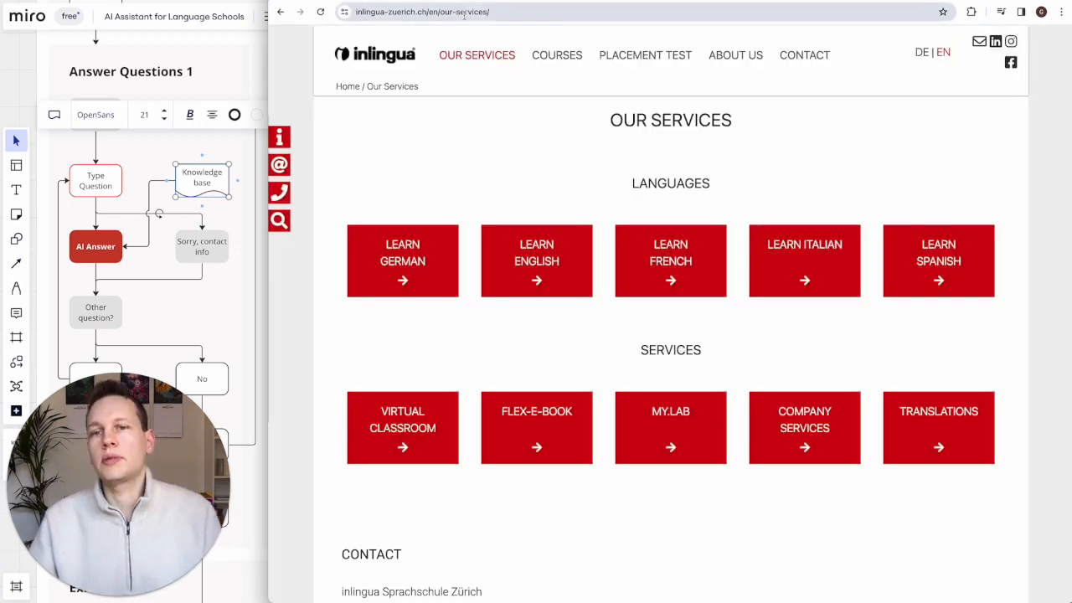
- Add the inlingua home page and language courses page URLs to the import list
left_click(395, 44)
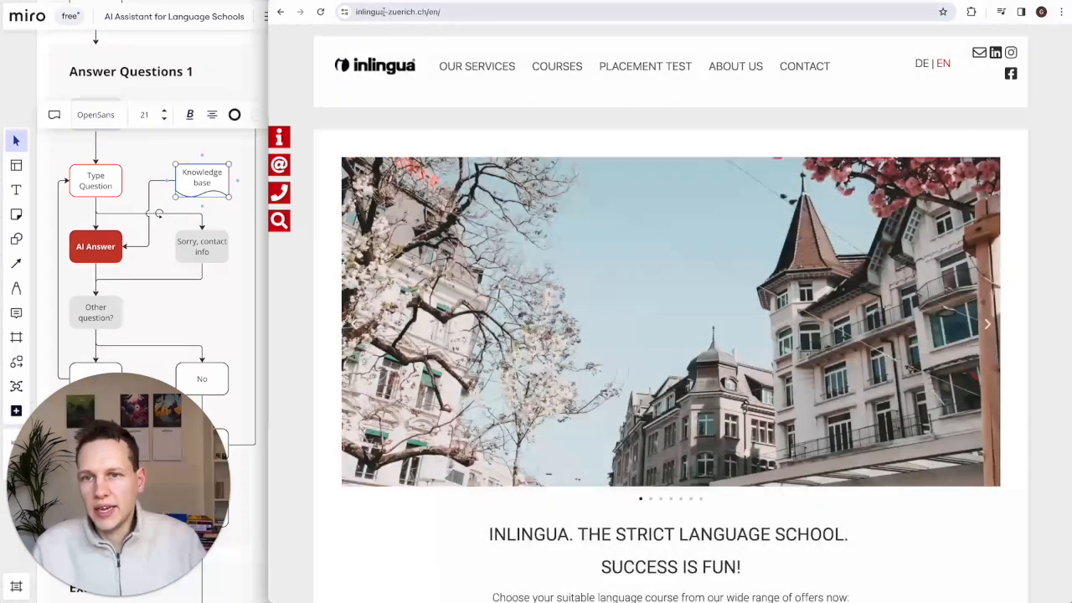
left_click(397, 12)
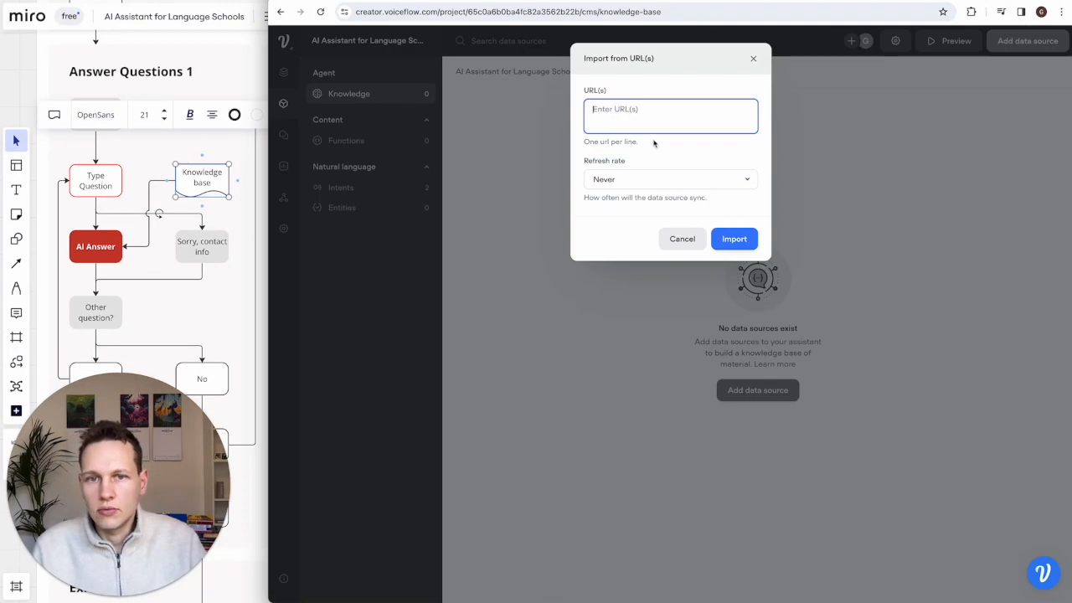
type("https://www.inlingua-zuerich.ch/en/")
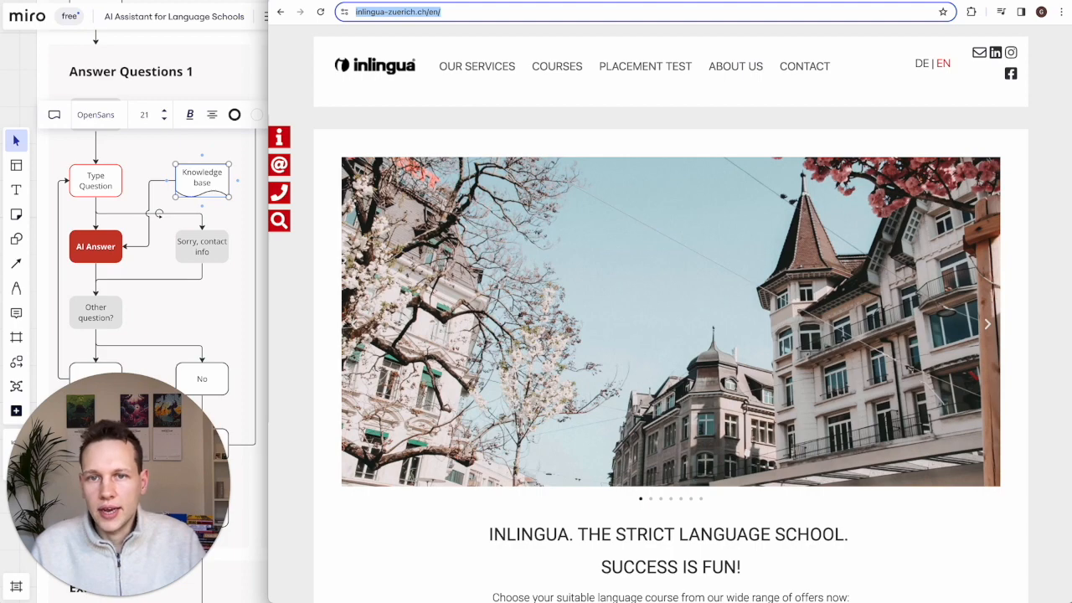
mouse_move(495, 76)
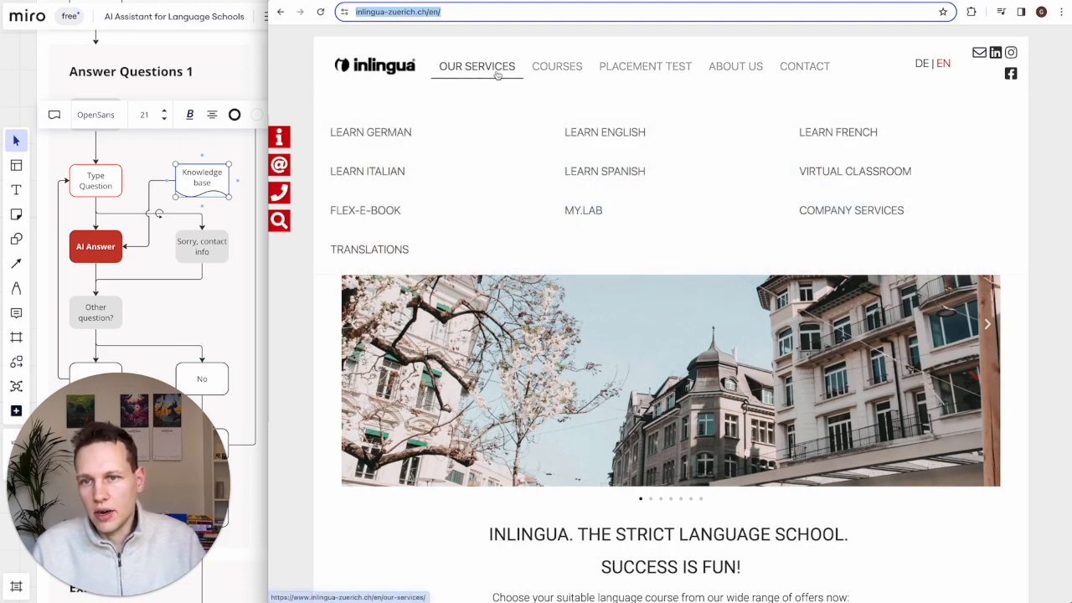
left_click(560, 69)
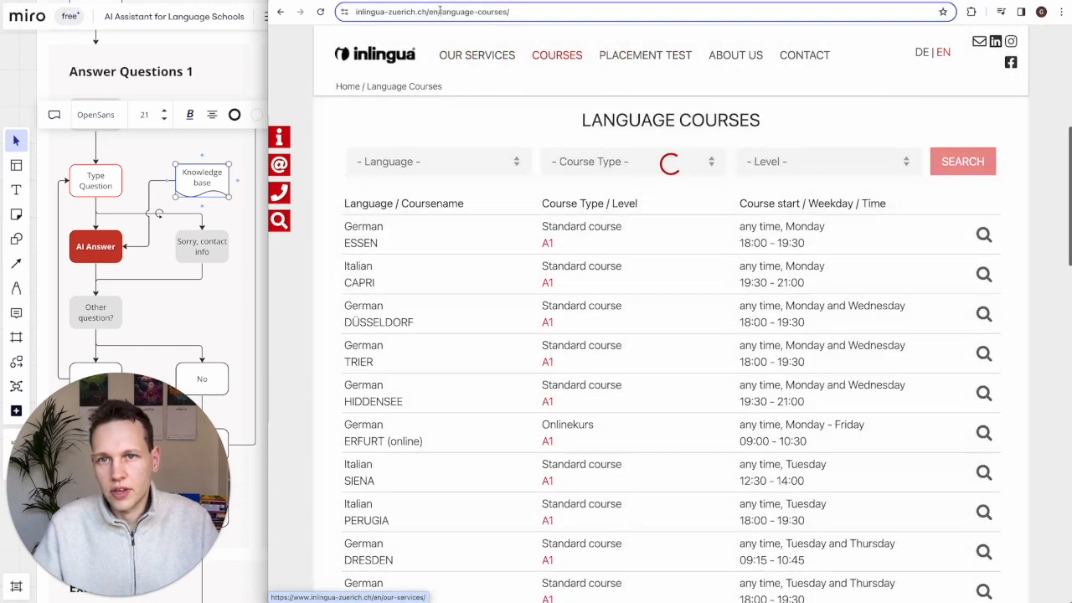
left_click(440, 11)
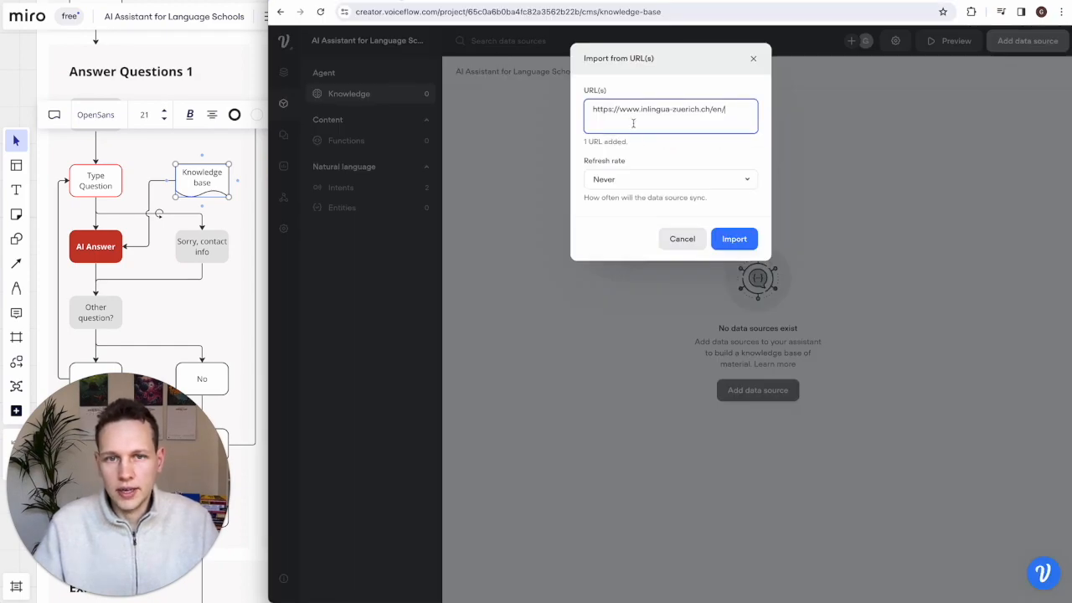
type("https://www.inlingua-zuerich.ch/en/language-courses/")
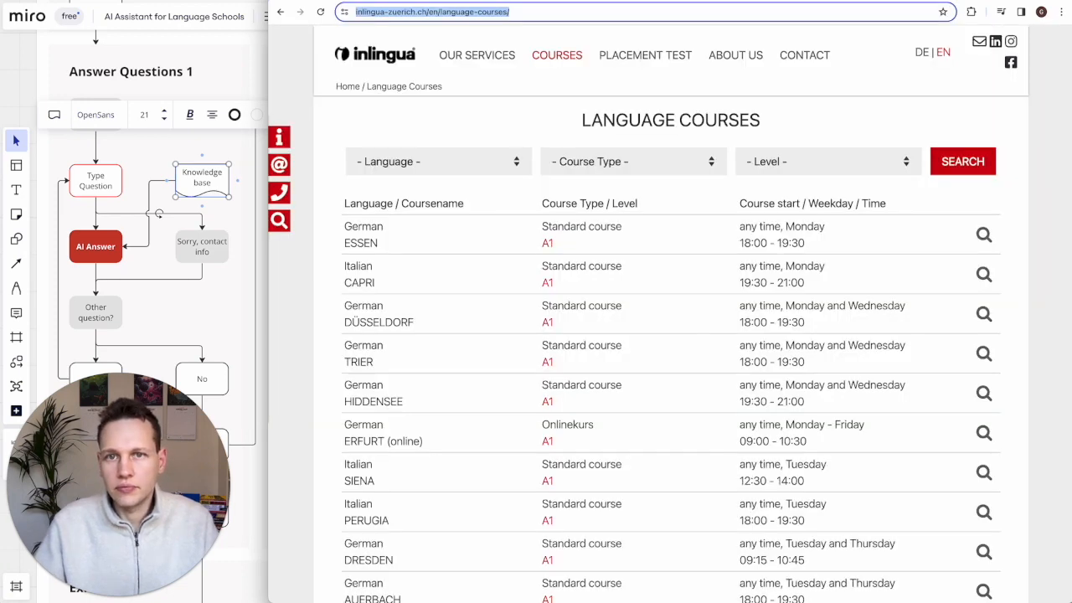
- Add the Inlingua Method page URL, keep refresh rate Never, import all three, and return to Designer
mouse_move(735, 55)
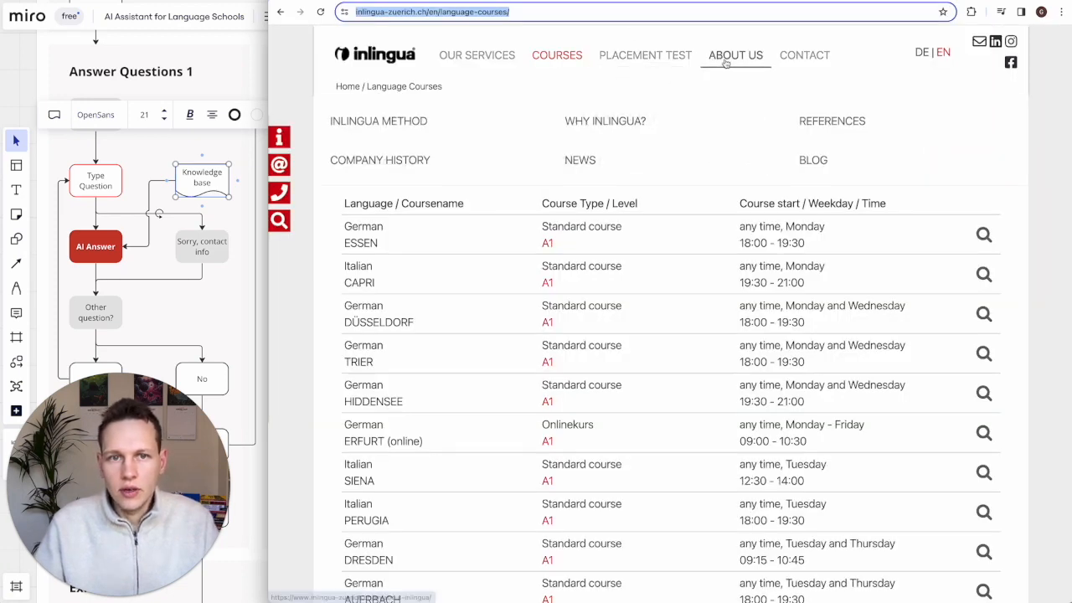
left_click(442, 126)
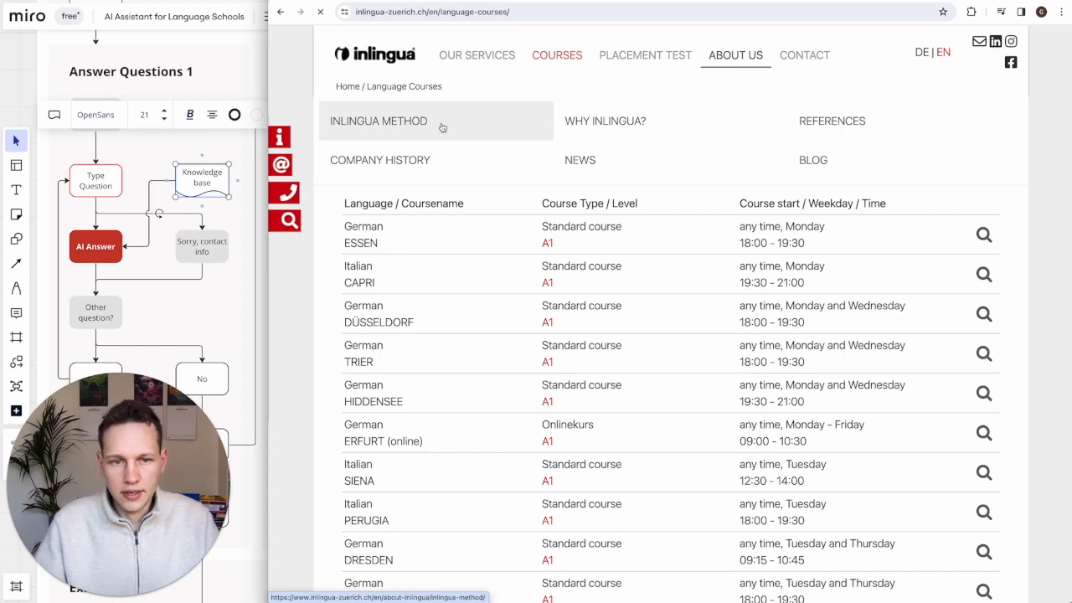
key("ctrl+l")
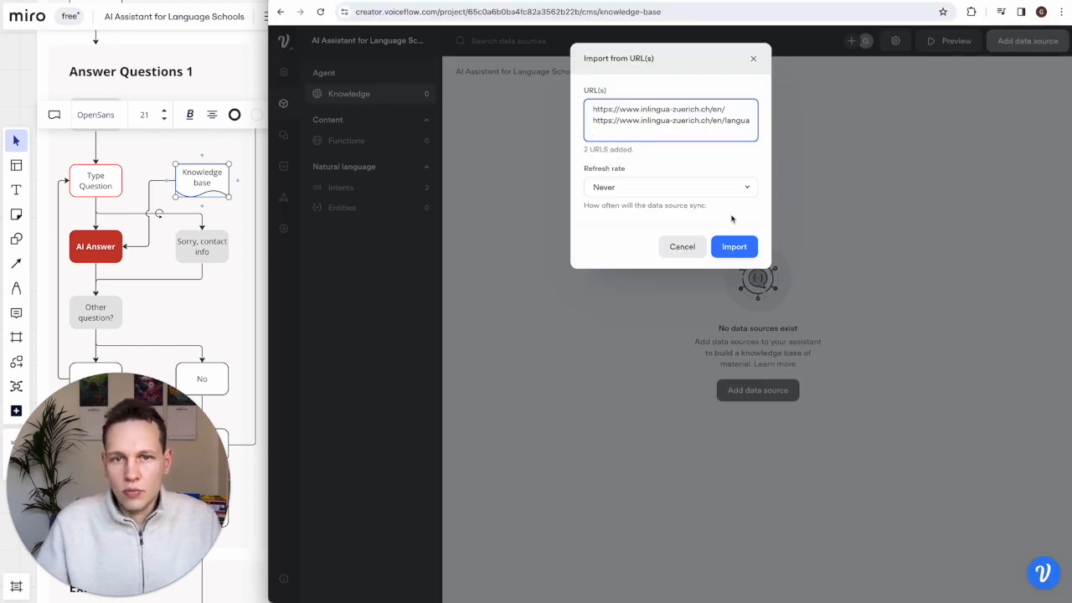
type("https://www.inlingua-zuerich.ch/en/about-inlingua/inlingua-method/")
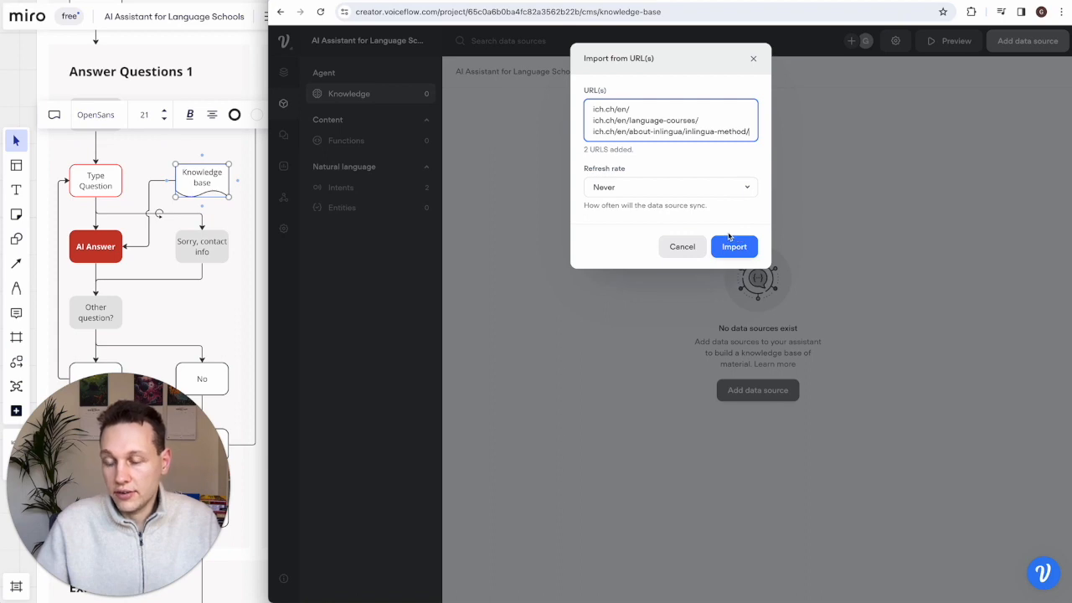
left_click(660, 191)
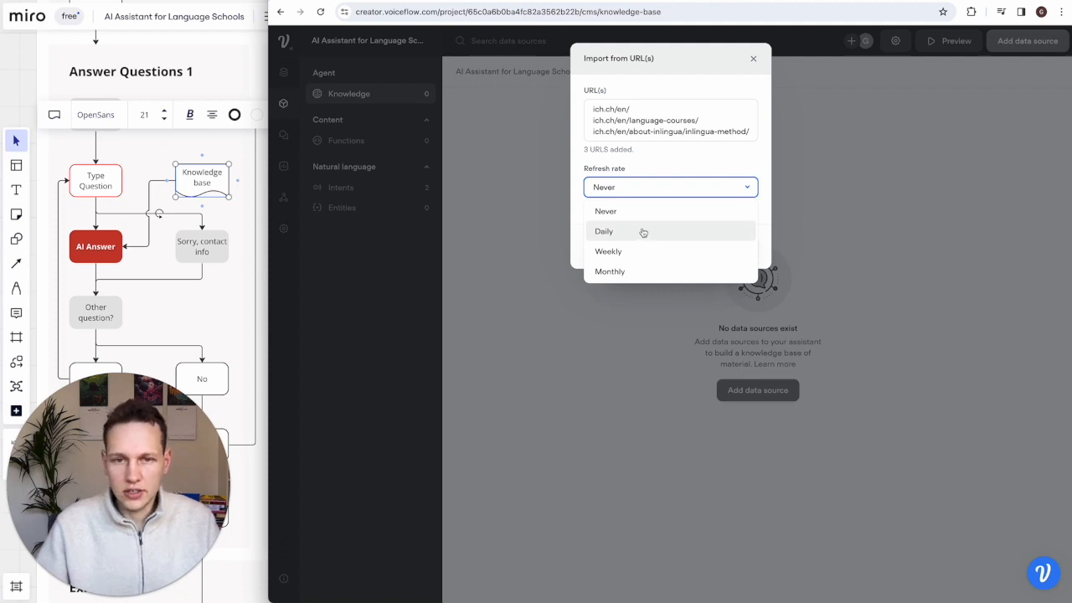
left_click(643, 188)
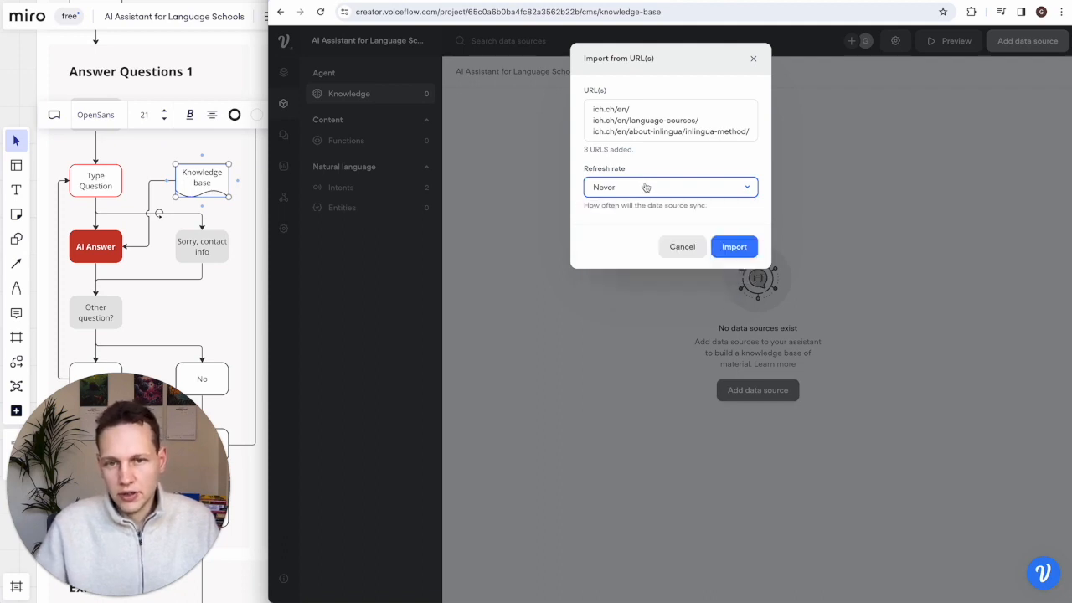
left_click(734, 248)
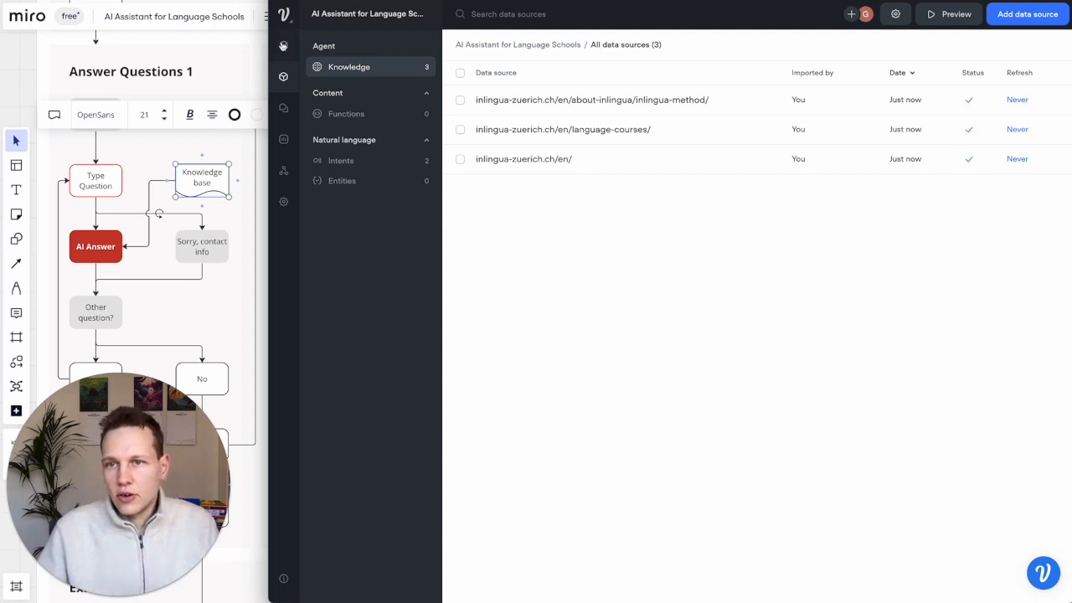
left_click(283, 46)
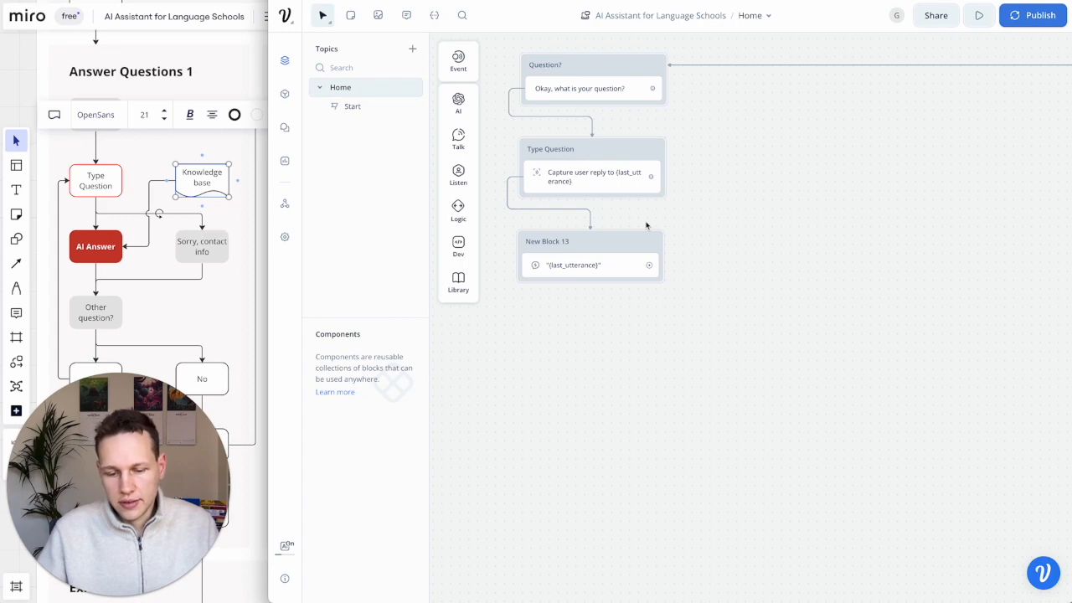
- Make the AI response answer from the Knowledge Base with helpful prospective-student instructions, Not found path on
left_click(598, 266)
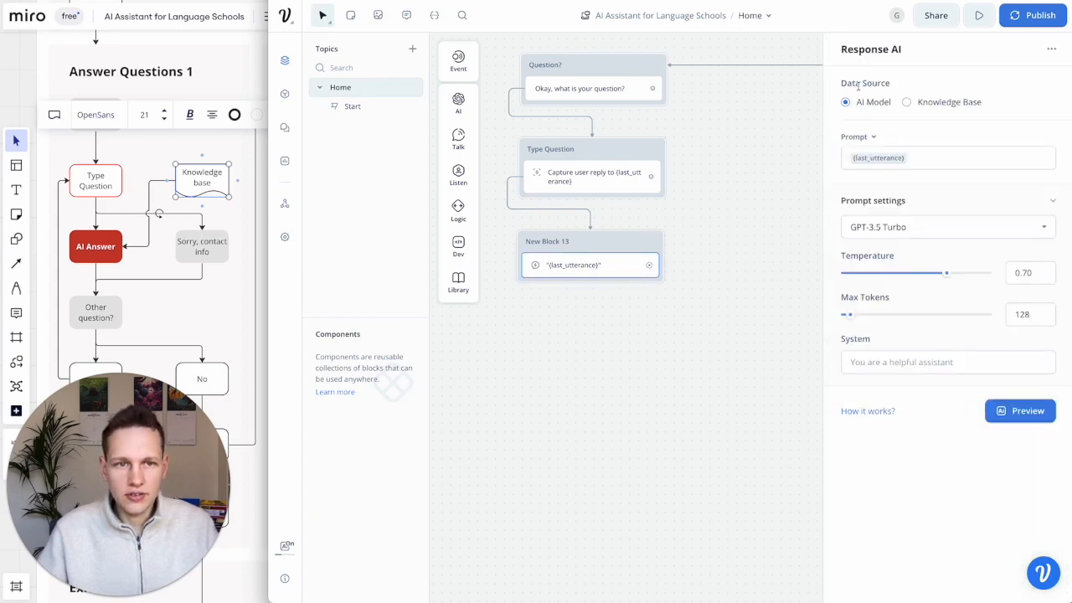
left_click(907, 103)
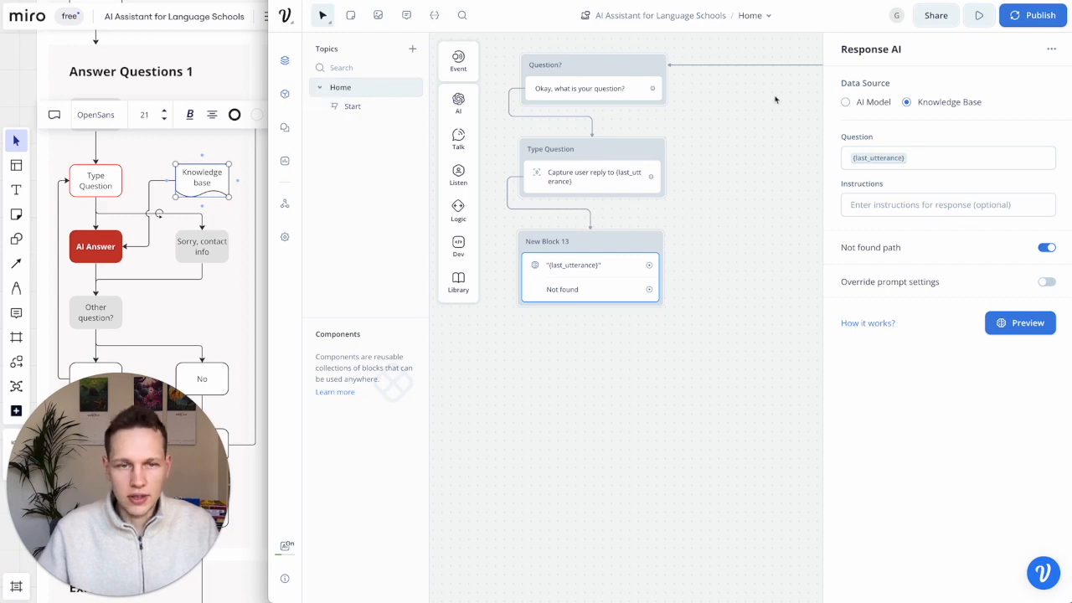
left_click(918, 210)
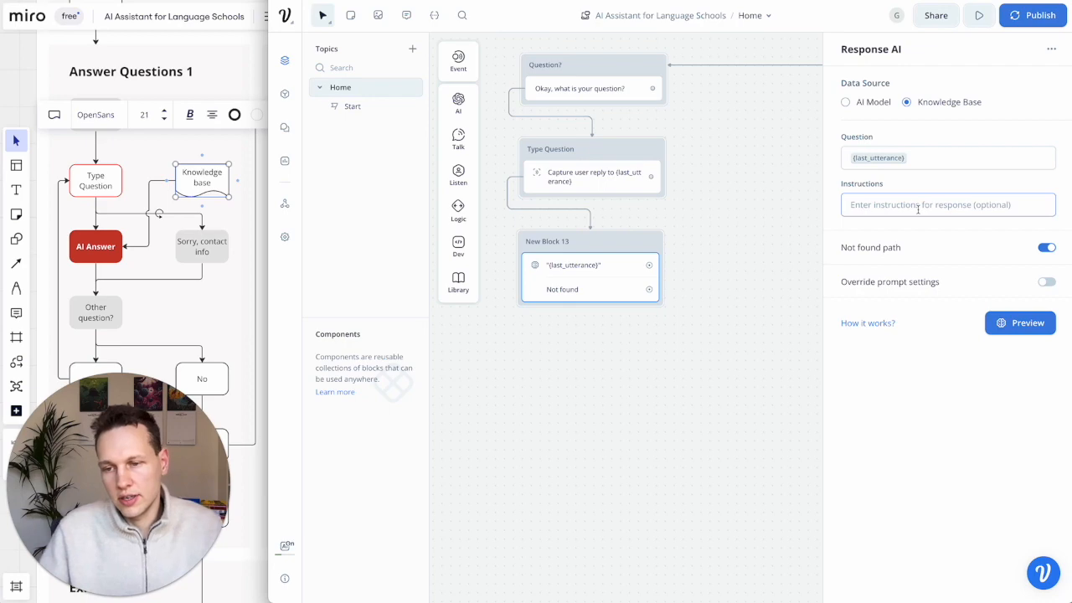
type("You")
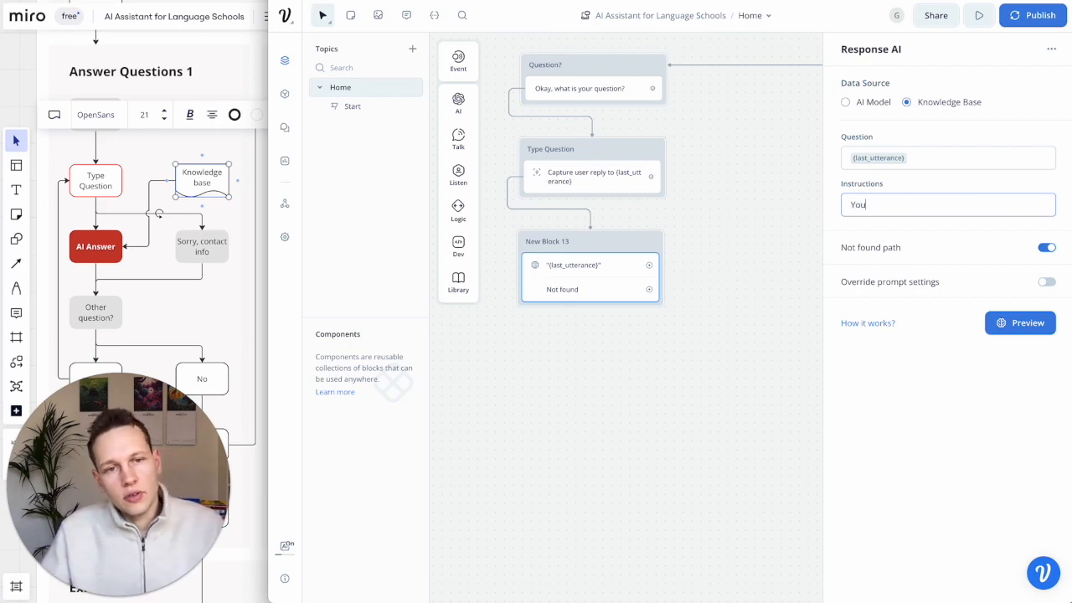
type(" are liektalking to a pros")
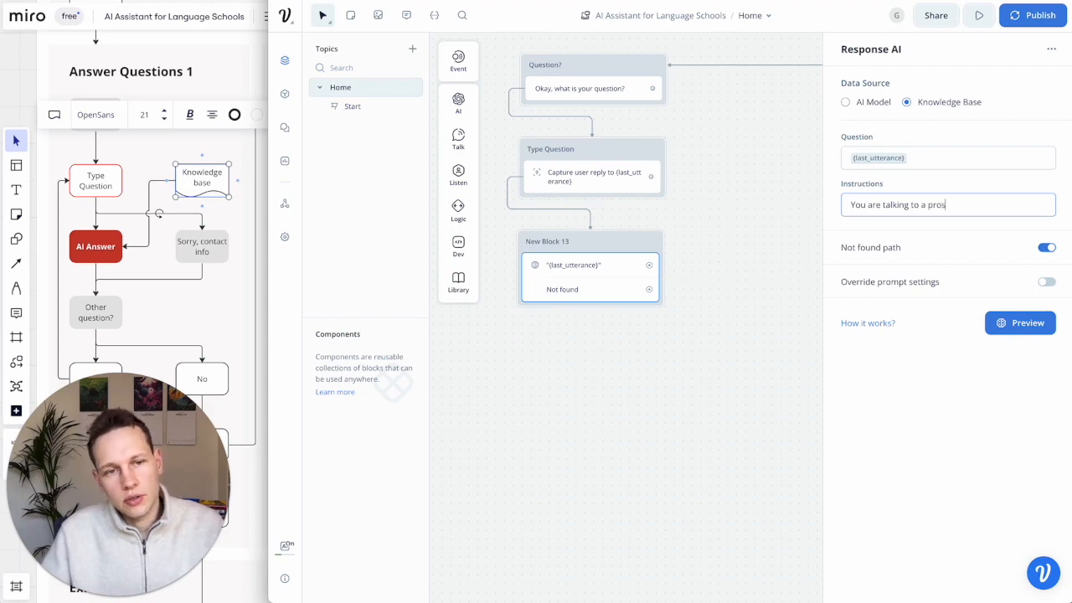
type("pective student. Please be")
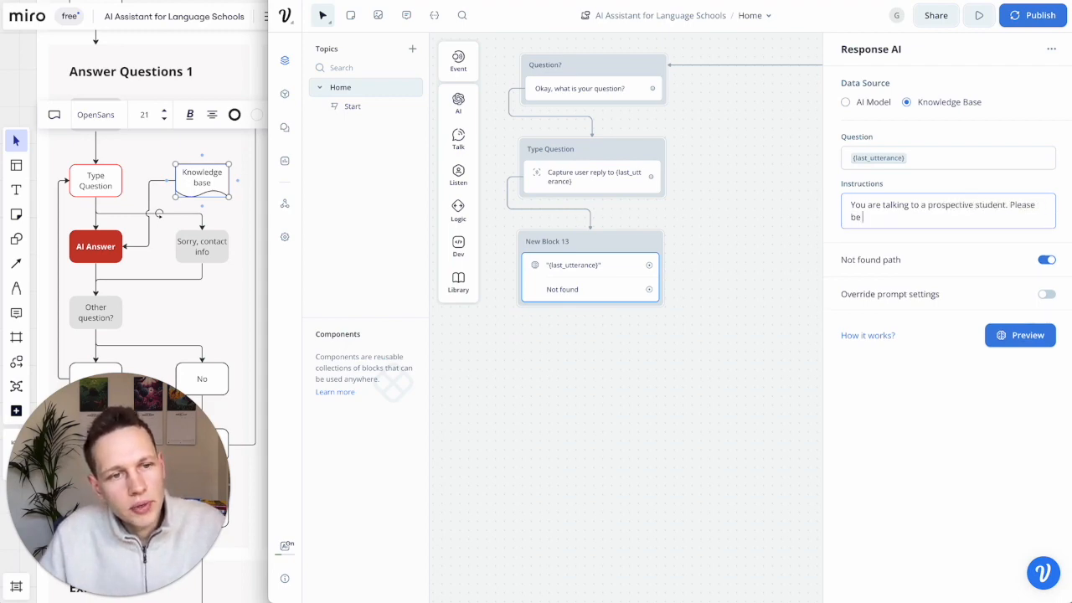
type(" heppful and in")
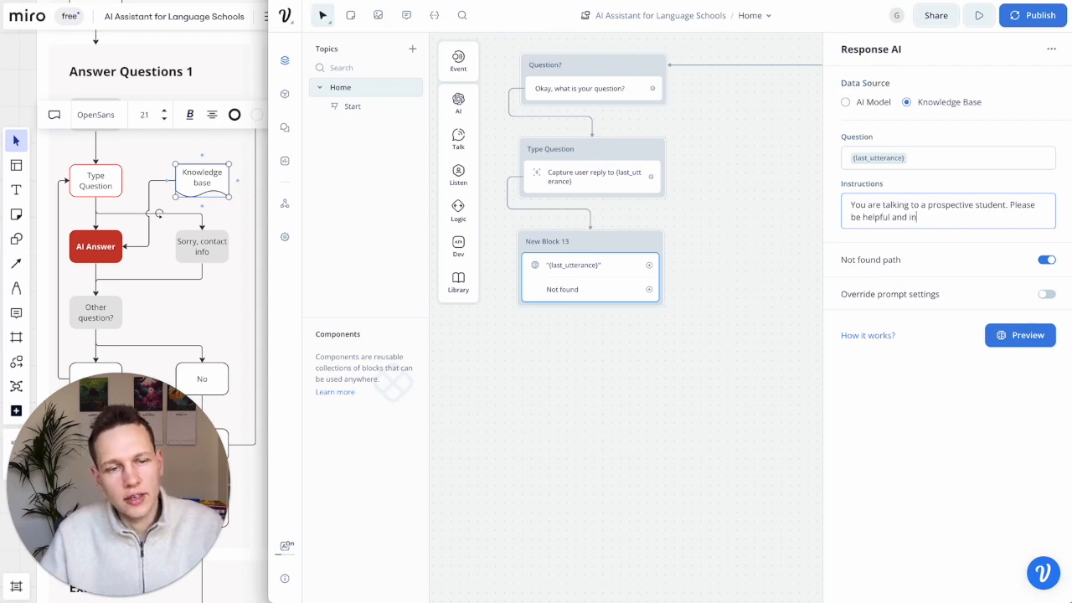
type("formative and")
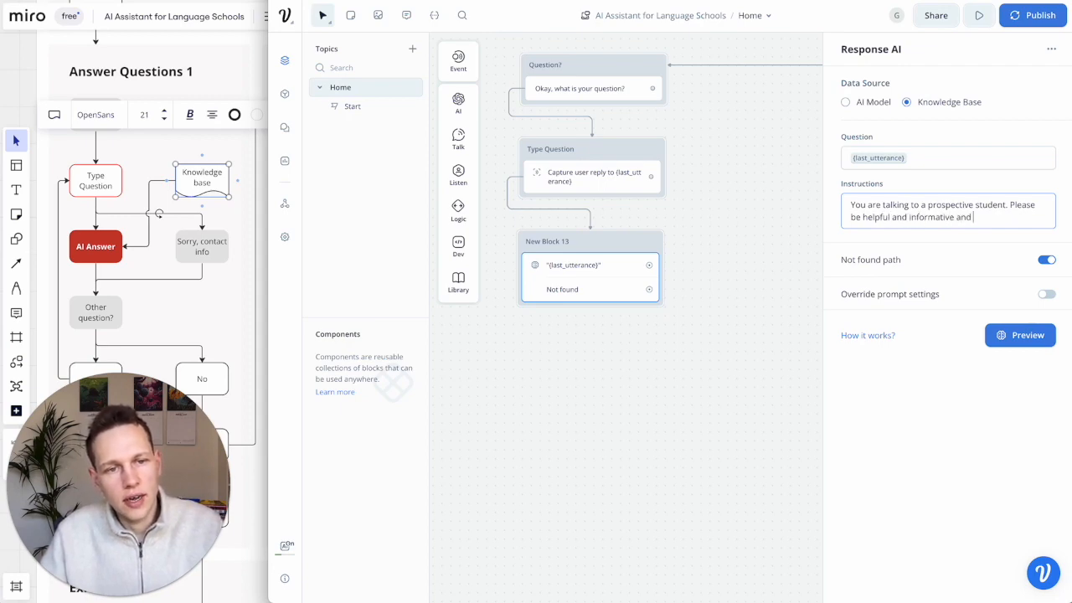
type(" provide all useful information.")
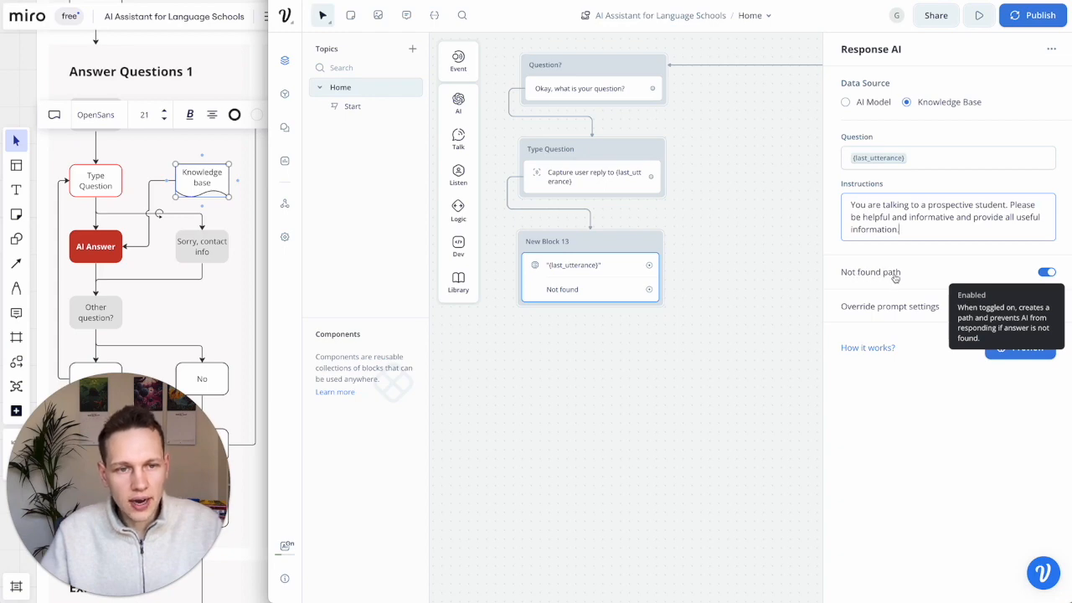
left_click(1048, 273)
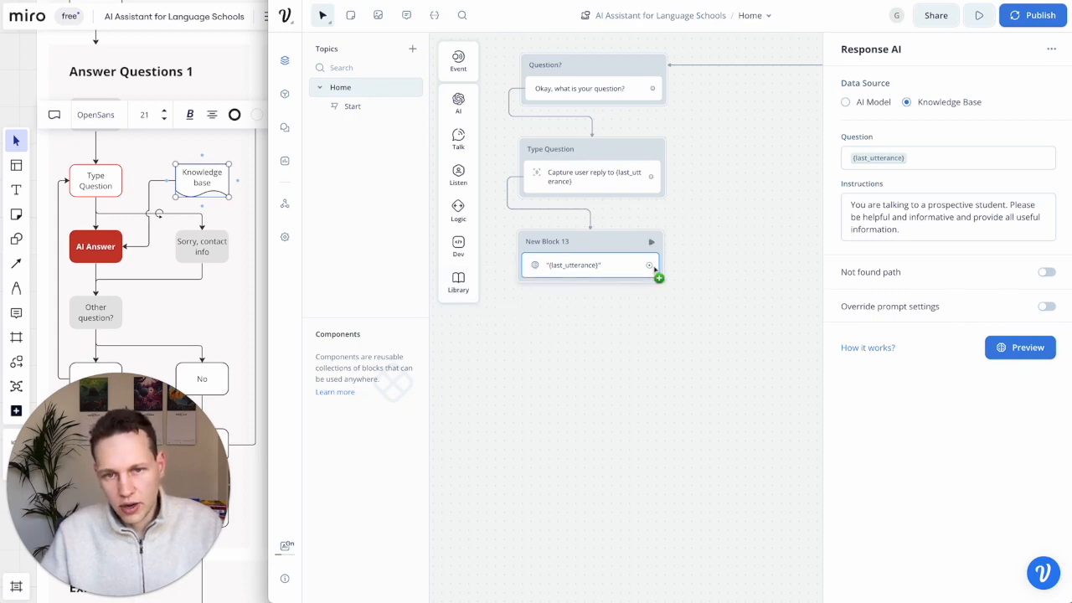
left_click(1047, 273)
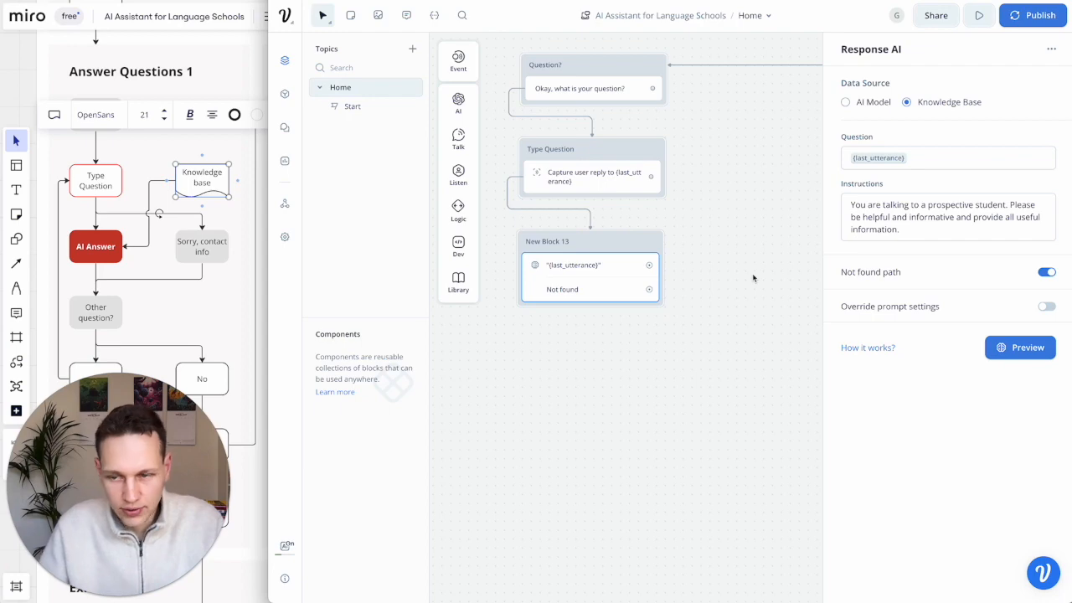
left_click(103, 256)
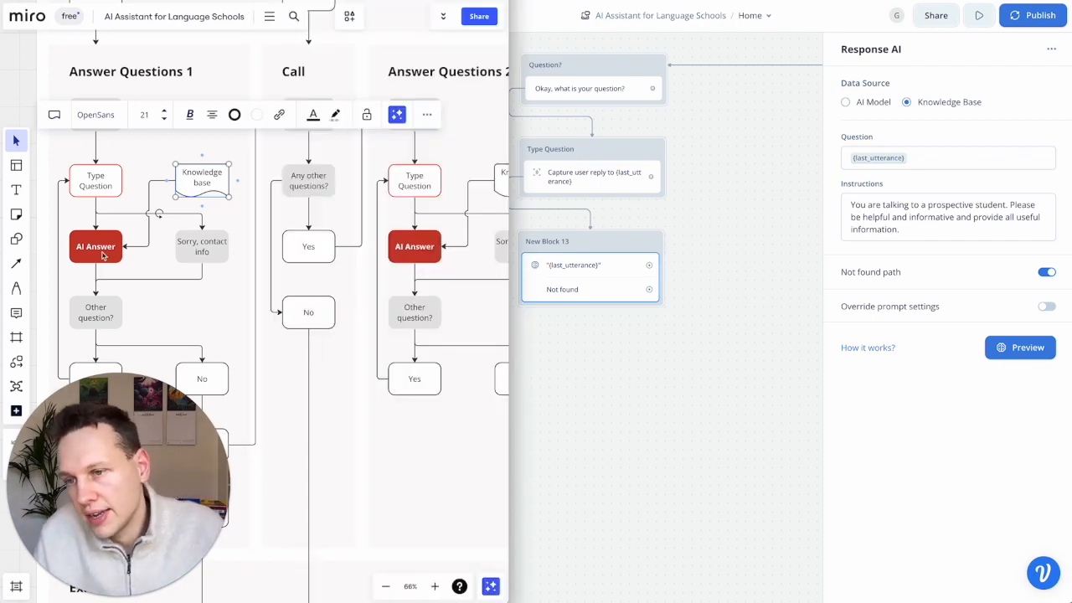
left_click(220, 254)
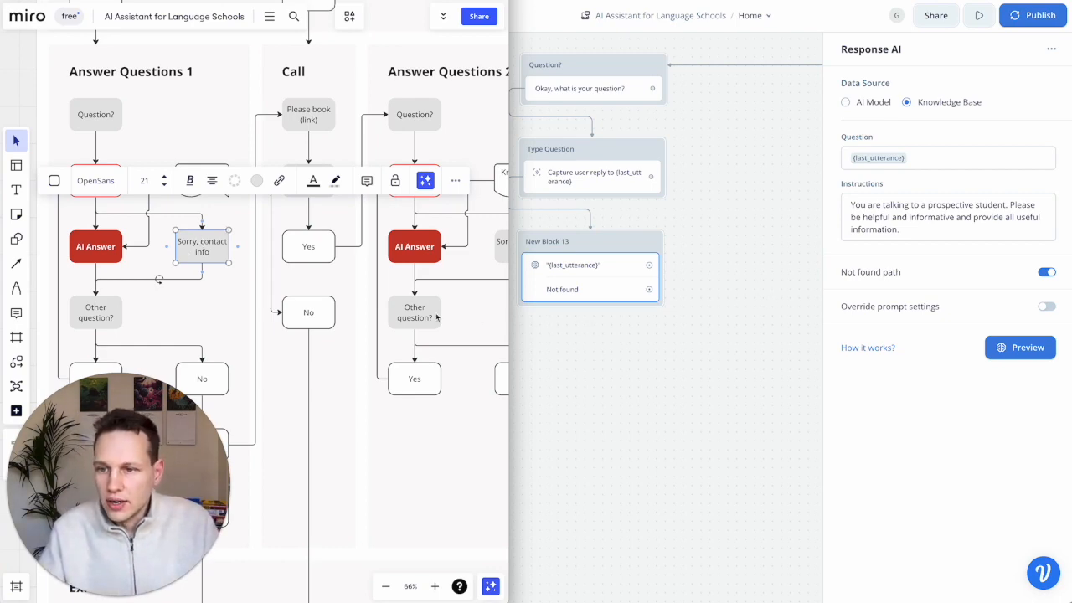
scroll(134, 304, "down", 2)
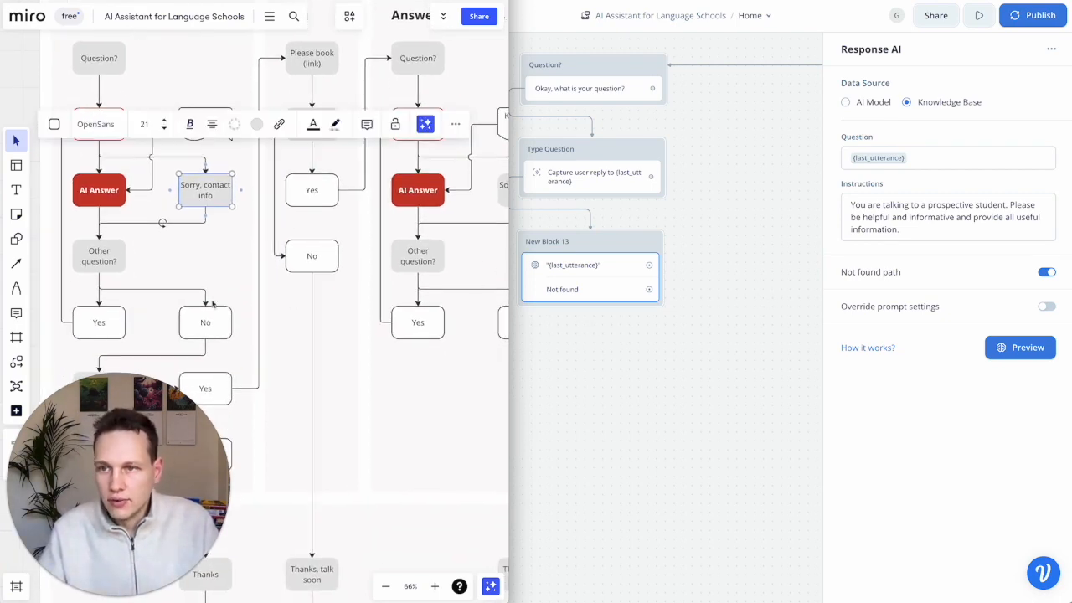
scroll(213, 305, "up", 3)
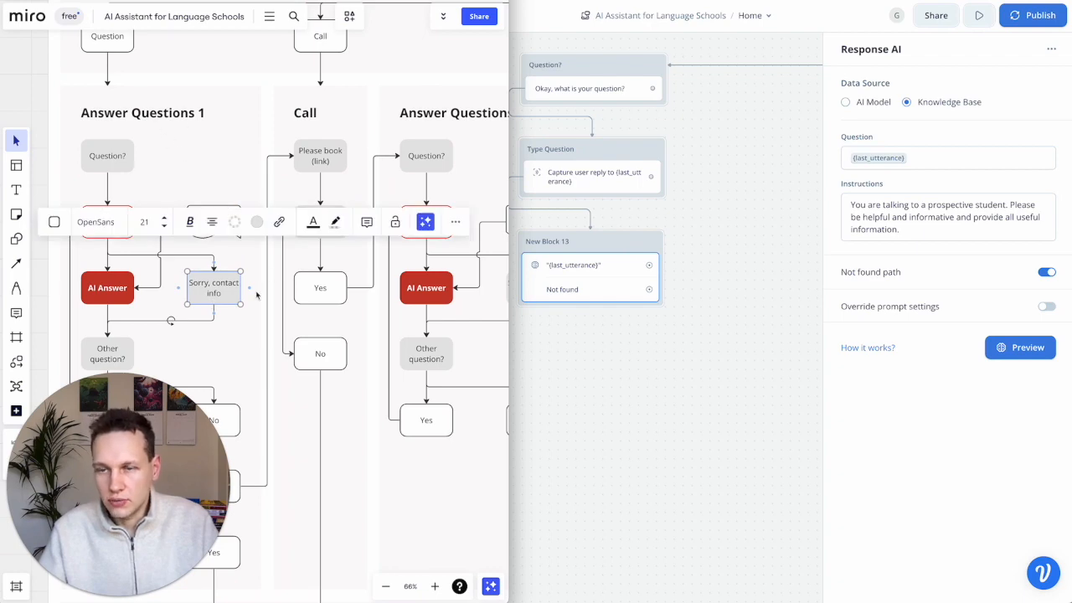
scroll(260, 292, "down", 4)
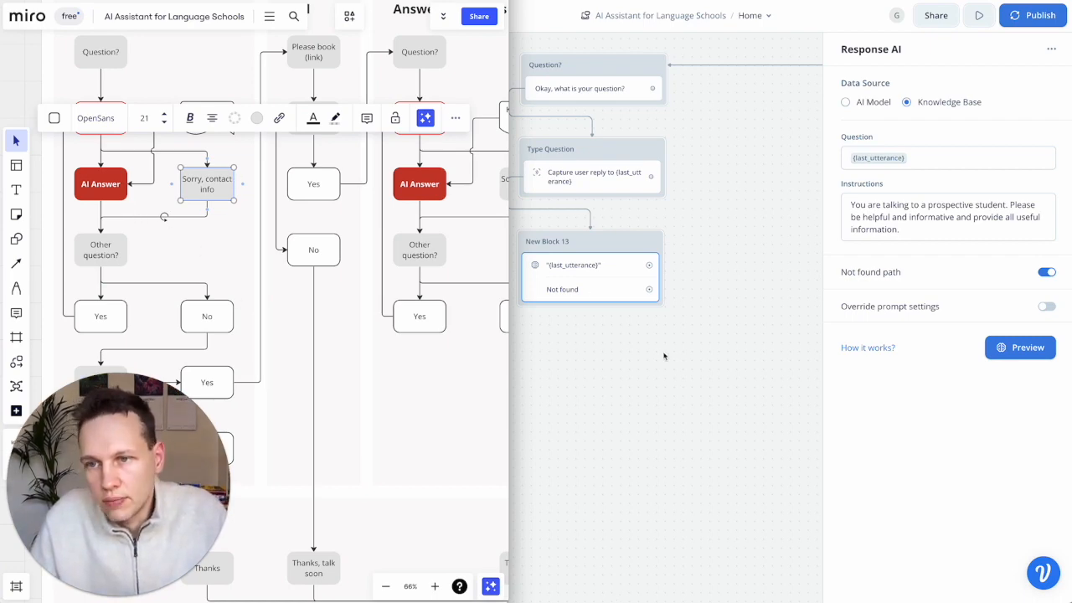
left_click(614, 252)
- Rename New Block 13 to 'AI Answers'
double_click(553, 241)
type("A")
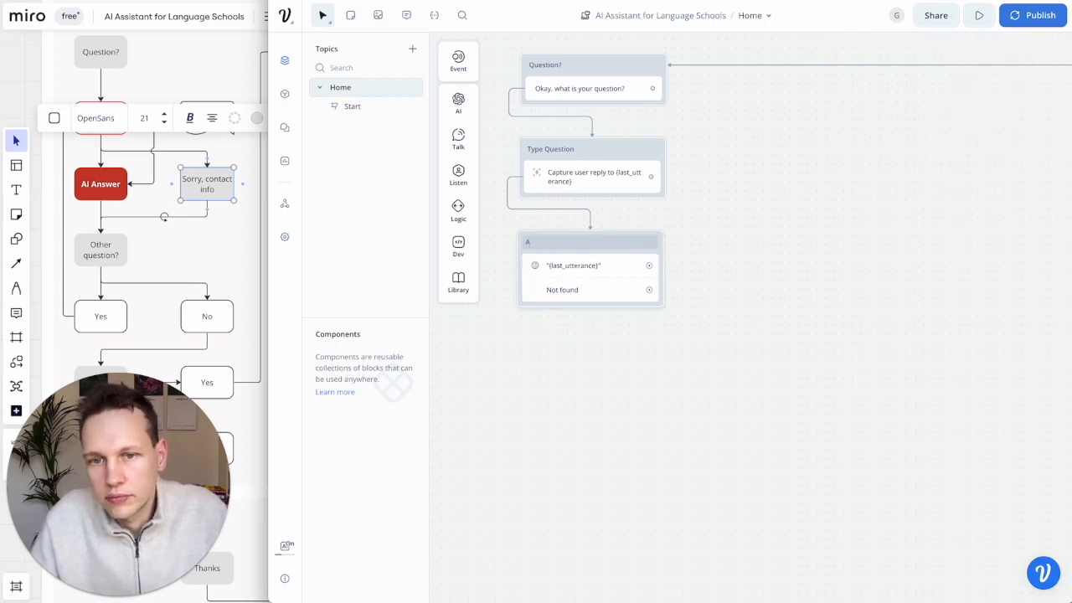
type("I Answers")
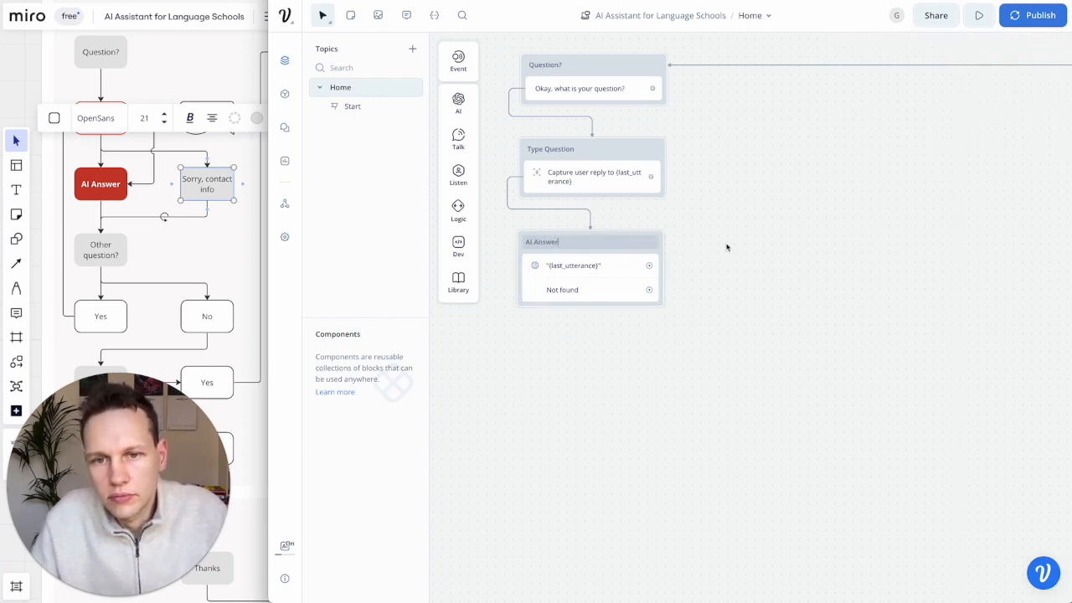
key("Return")
- Drop a Talk > Text step beside it as New Block 14
left_click_drag(458, 102, 468, 123)
mouse_move(460, 139)
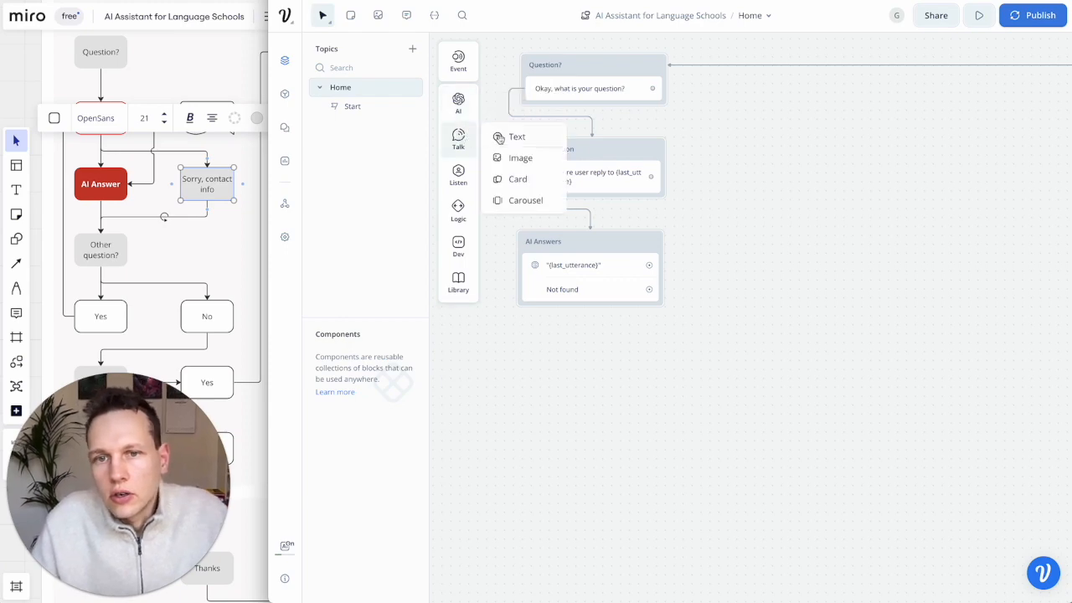
left_click_drag(517, 136, 736, 245)
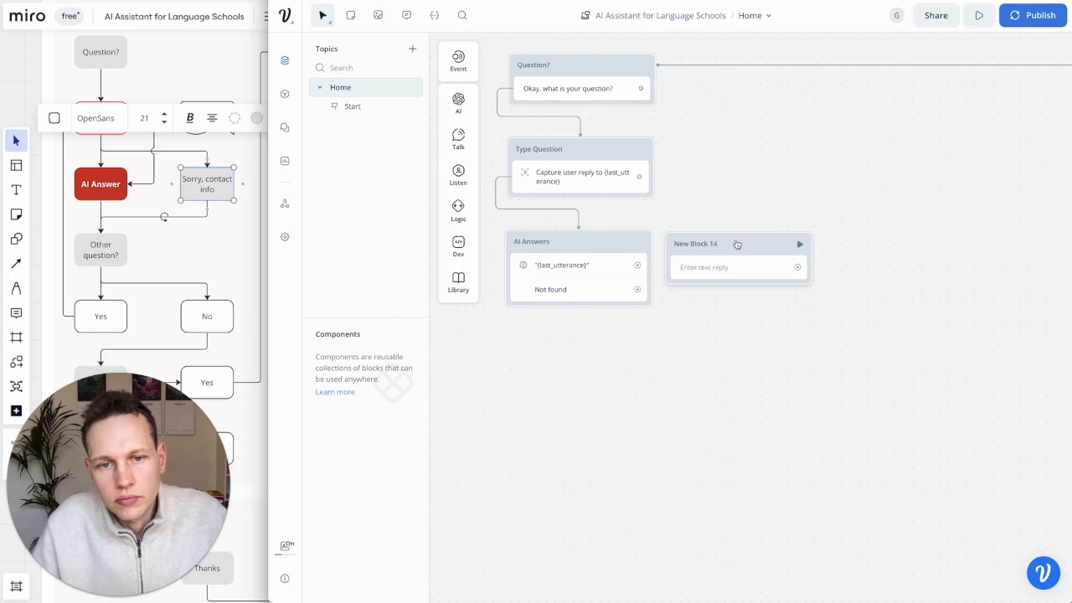
- Rename New Block 14 to 'Sorry, contact info'
left_click(886, 113)
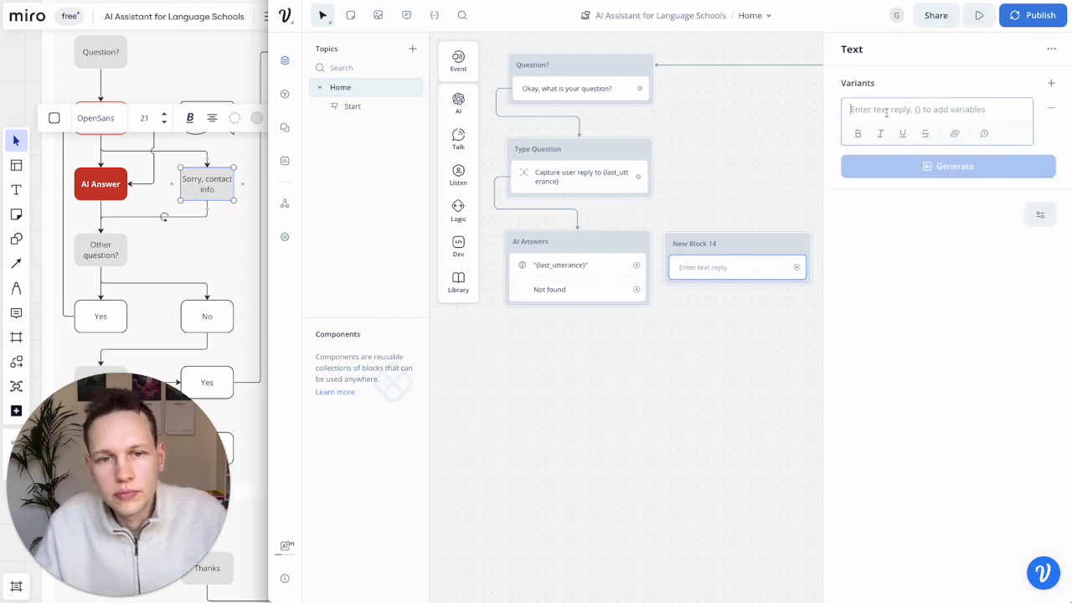
left_click(687, 243)
double_click(686, 243)
type("Sor")
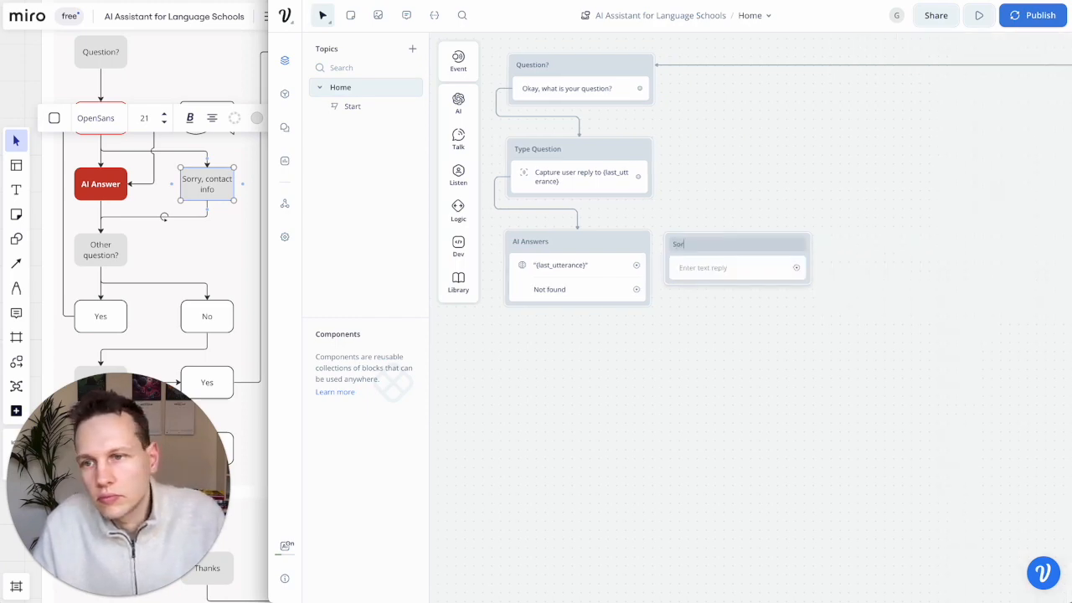
type("ry, contact info")
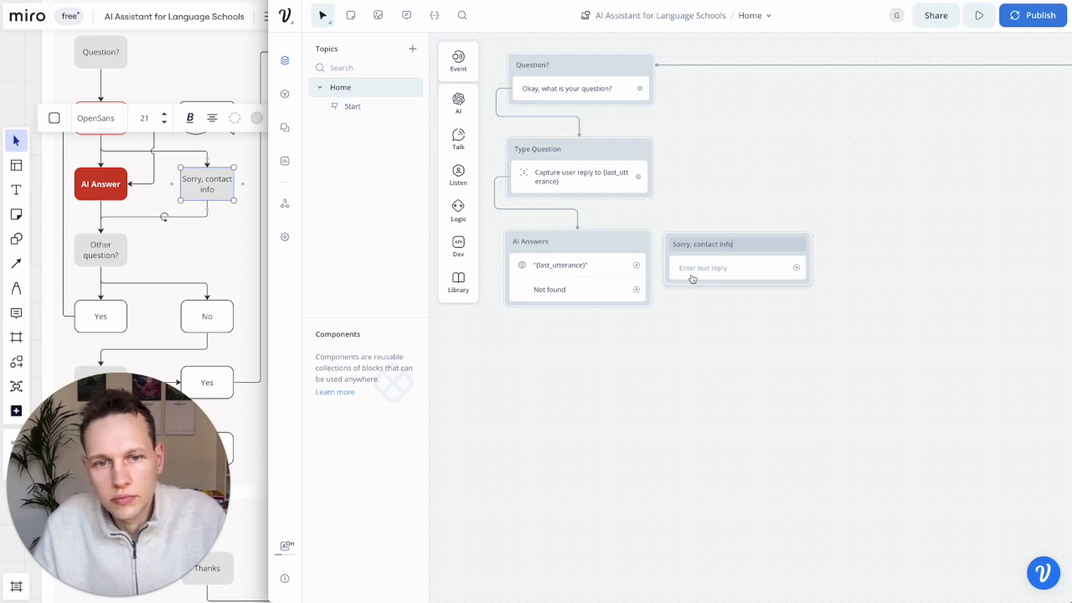
left_click(704, 267)
- Write an apology reply inviting contact by e-mail or phone, then check Other question? in Miro
left_click(921, 110)
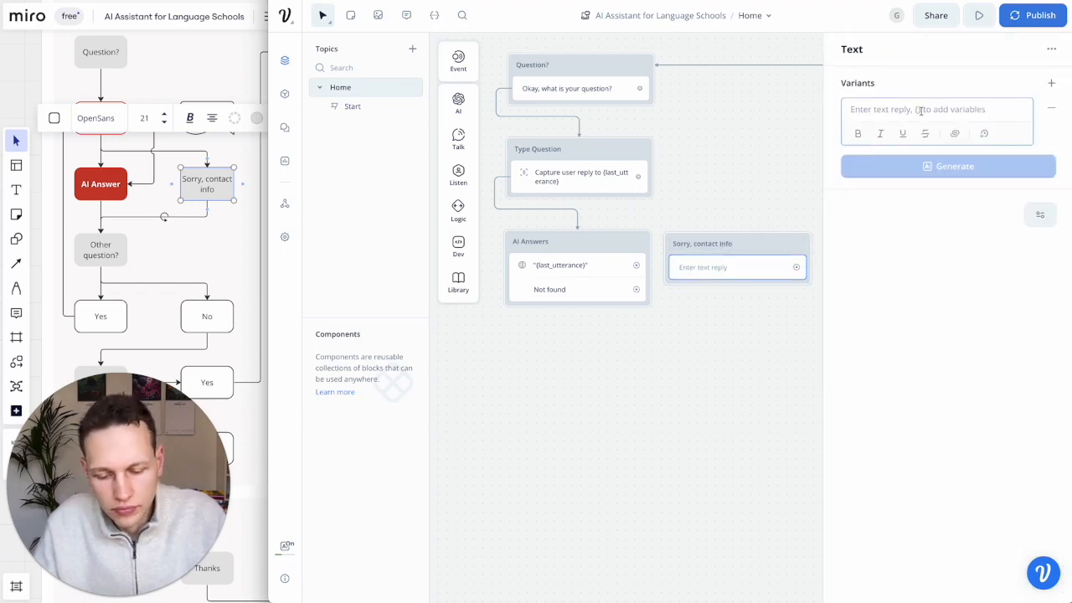
type("I")
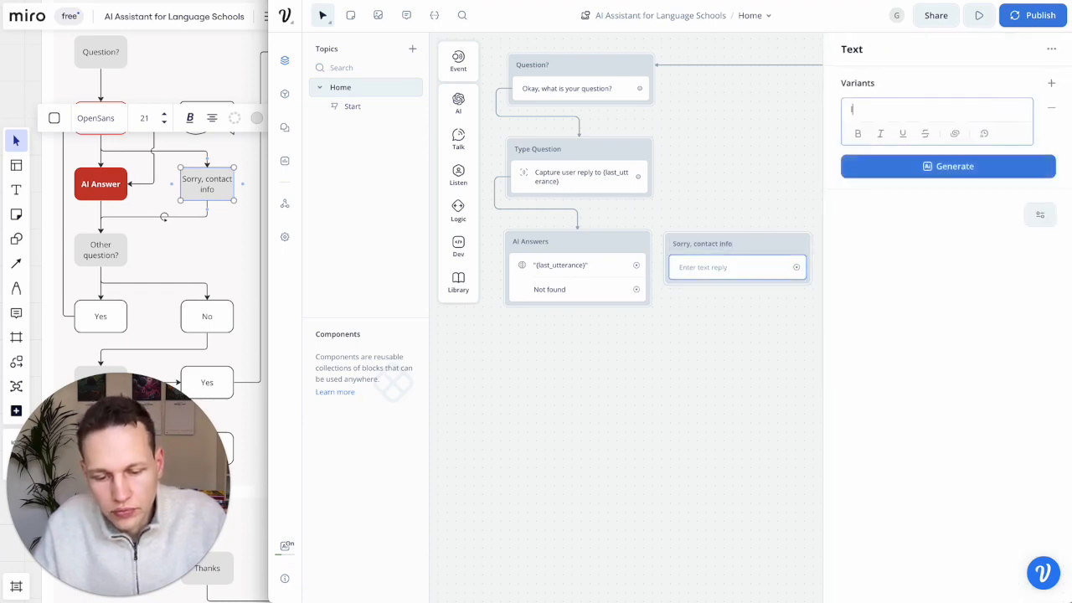
type("'m sorry but I")
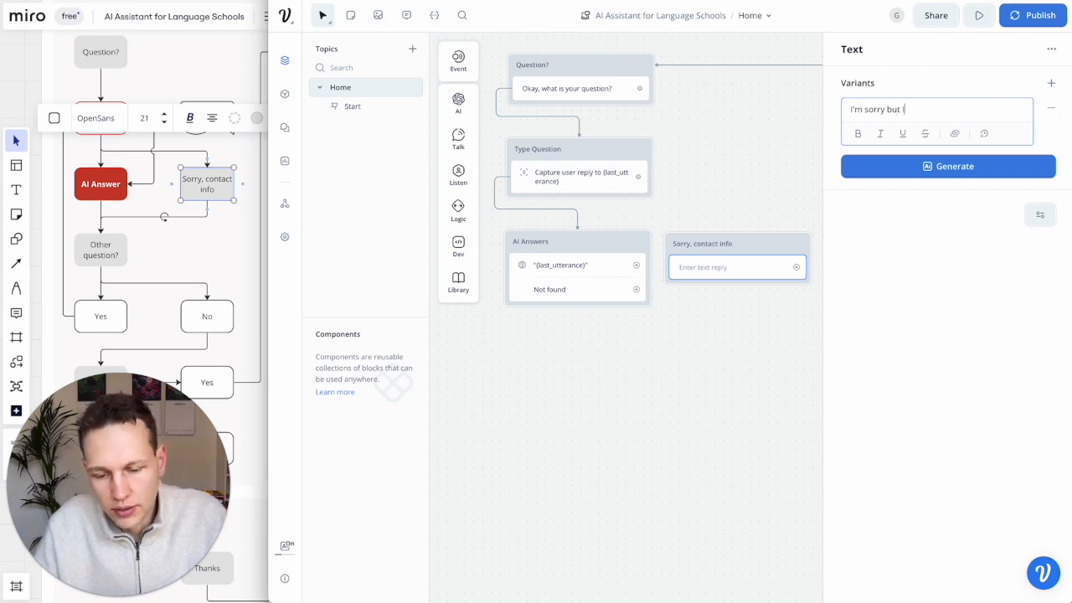
type(" am unable")
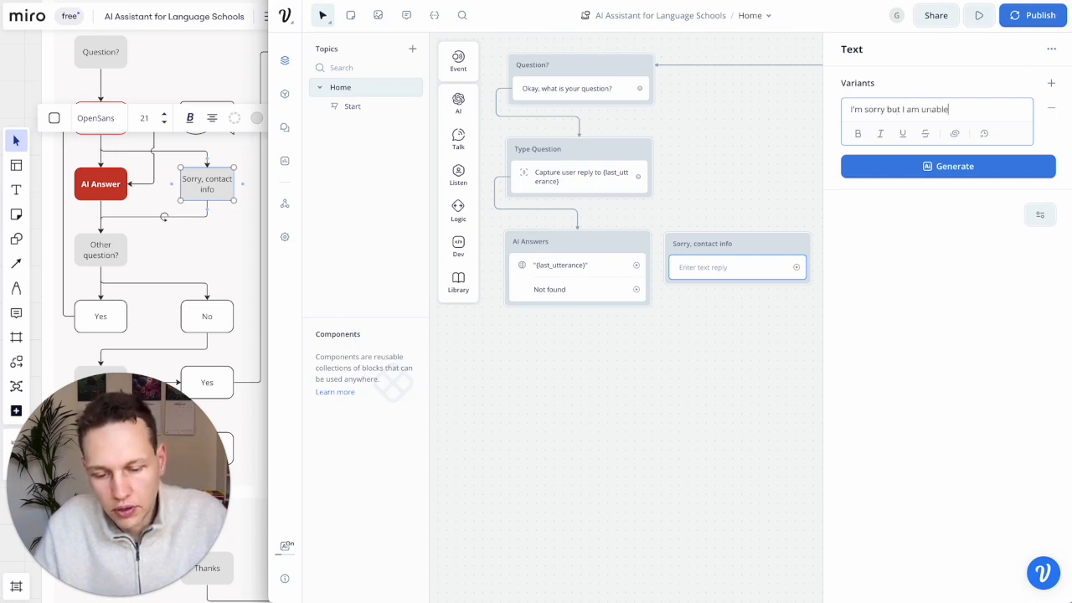
type(" to answer your")
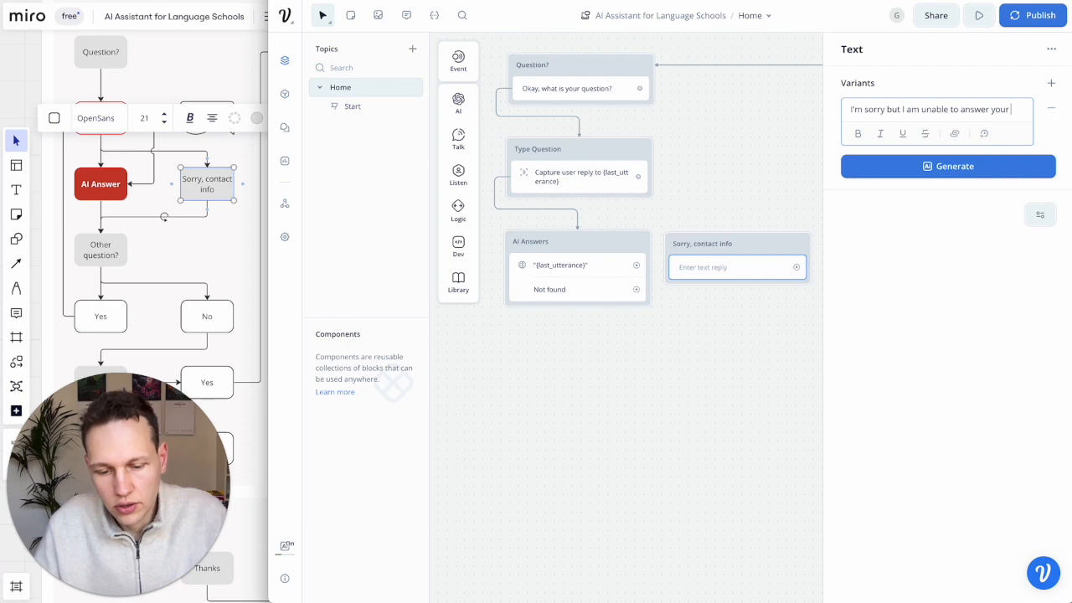
type(" question right now. ")
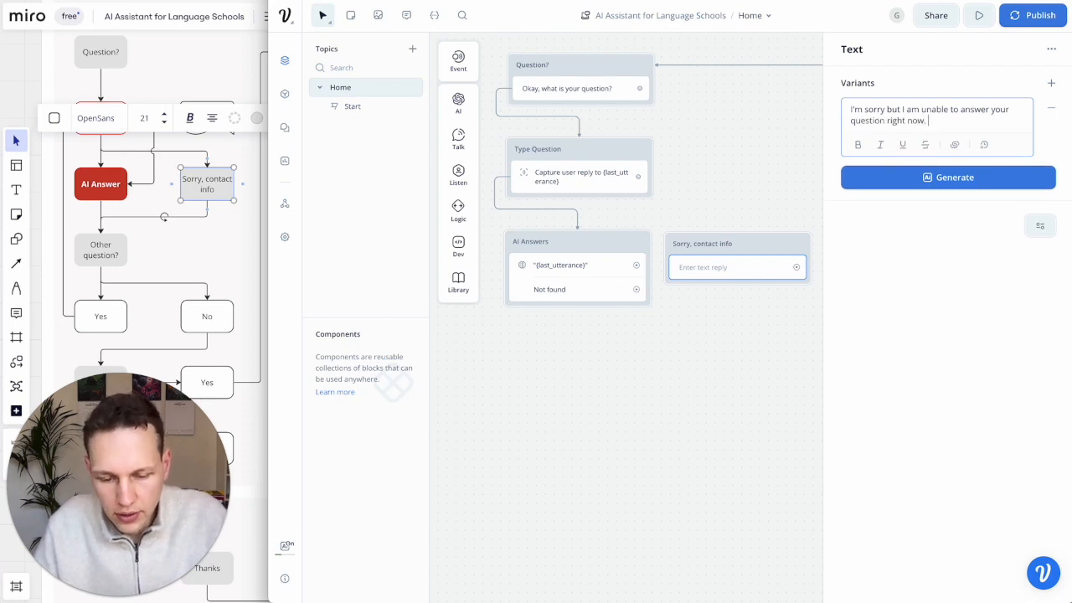
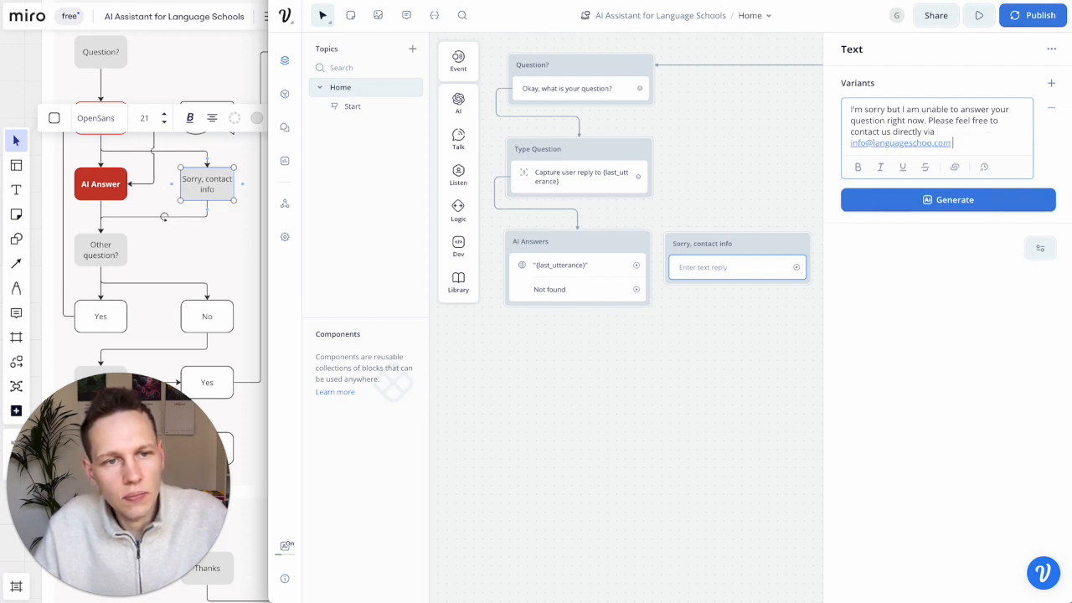
type(" of callu s at")
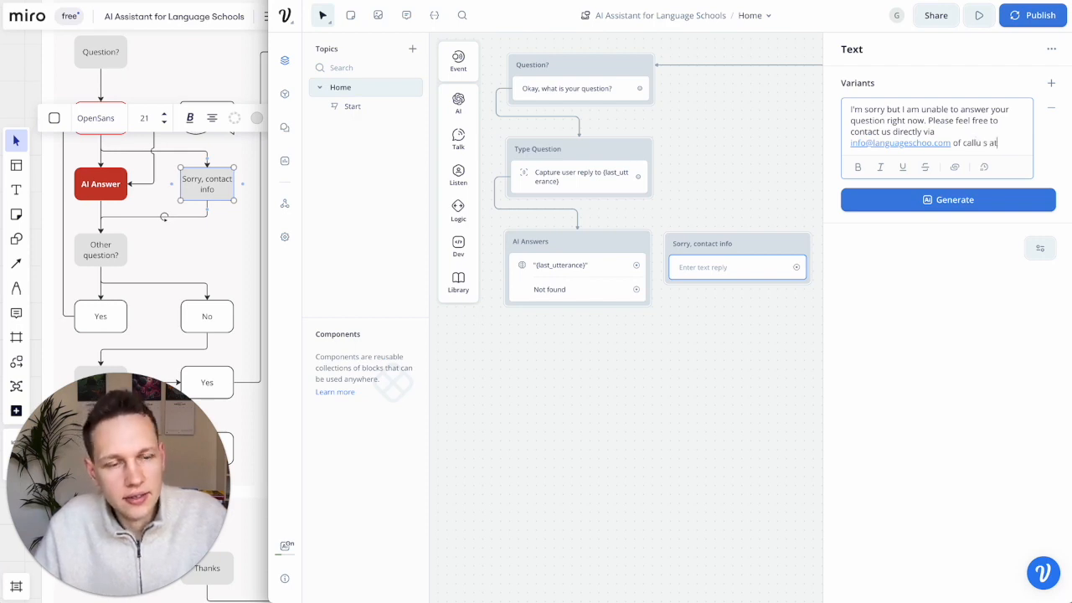
type(" (+1 ")
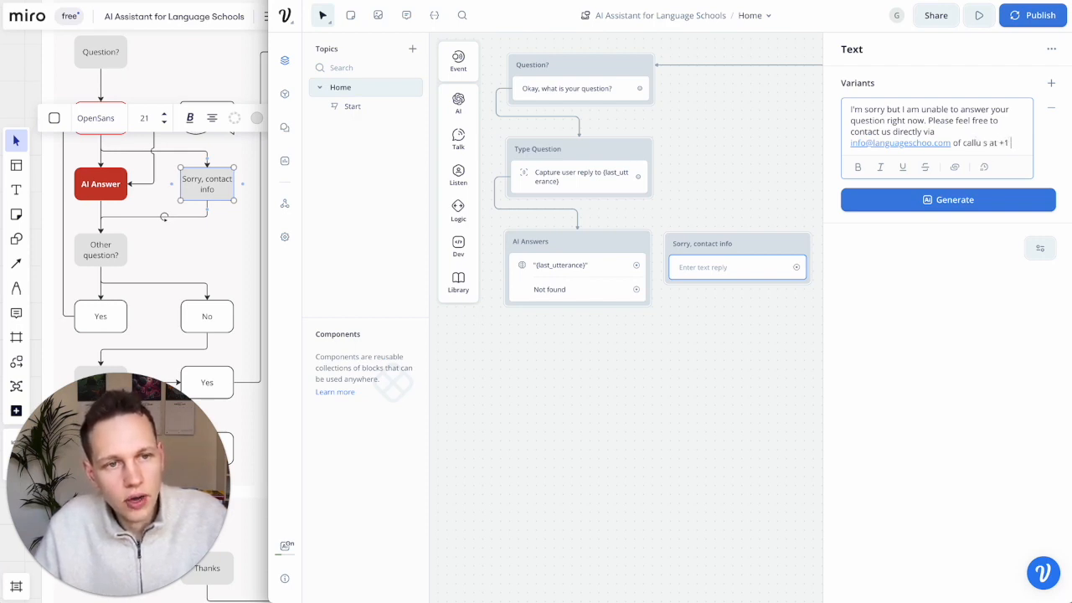
type("1111 1 1 11")
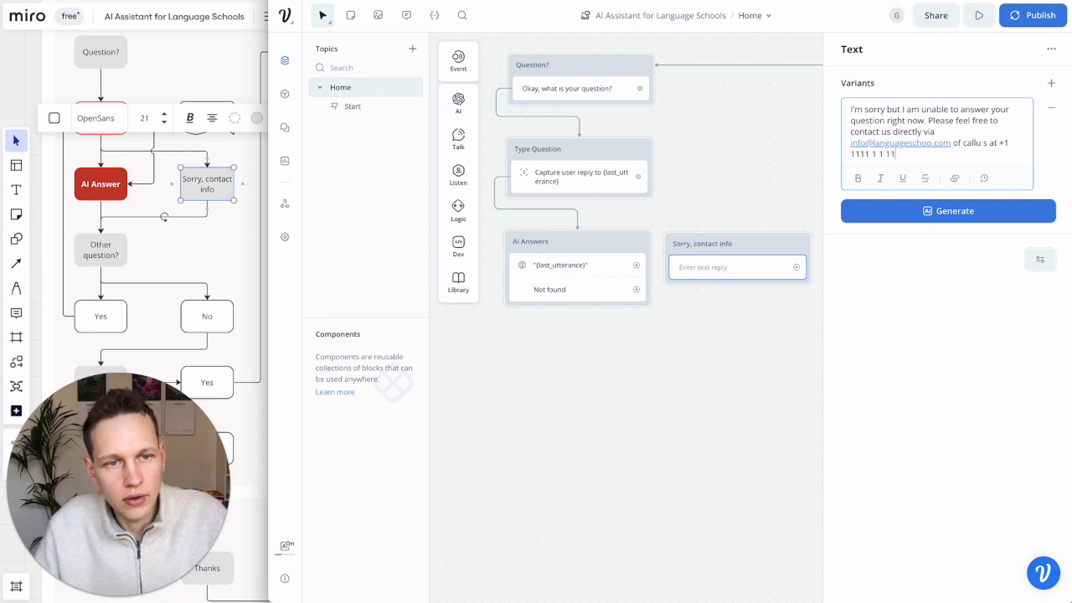
type(".")
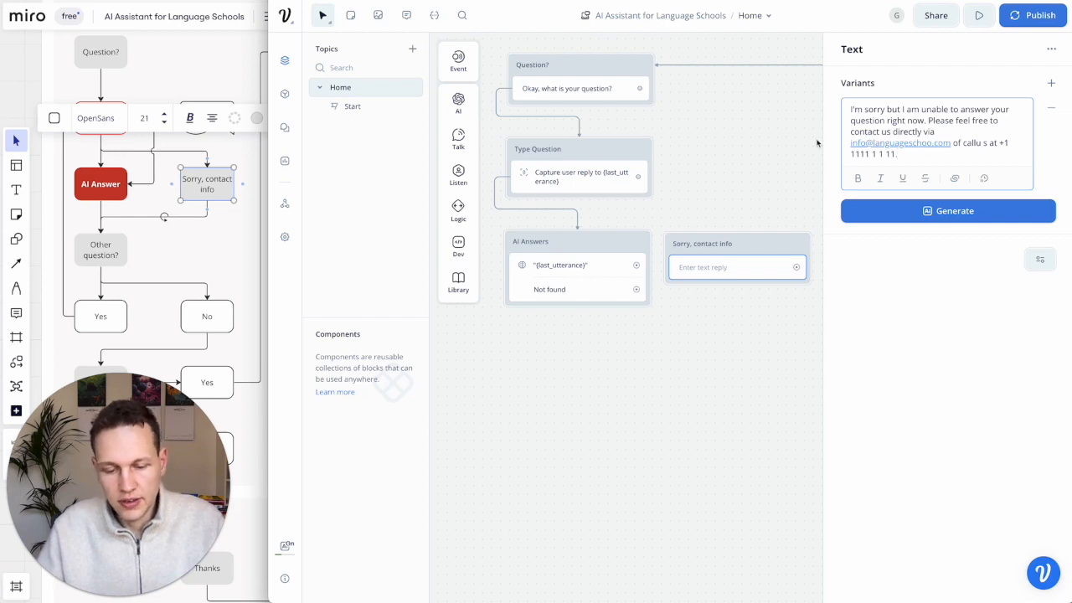
left_click(701, 242)
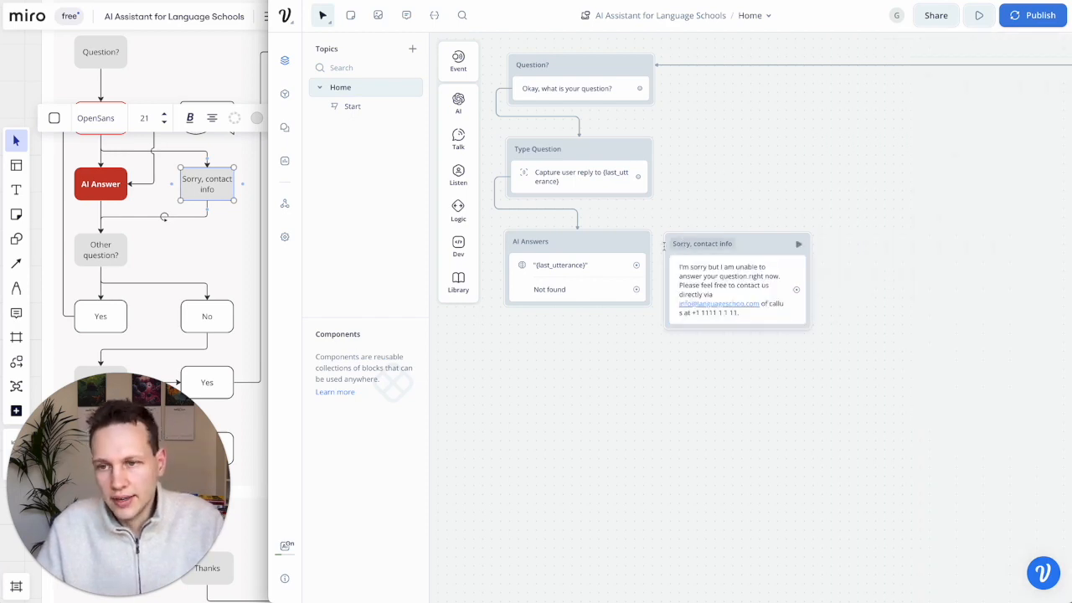
left_click(100, 244)
left_click(97, 259)
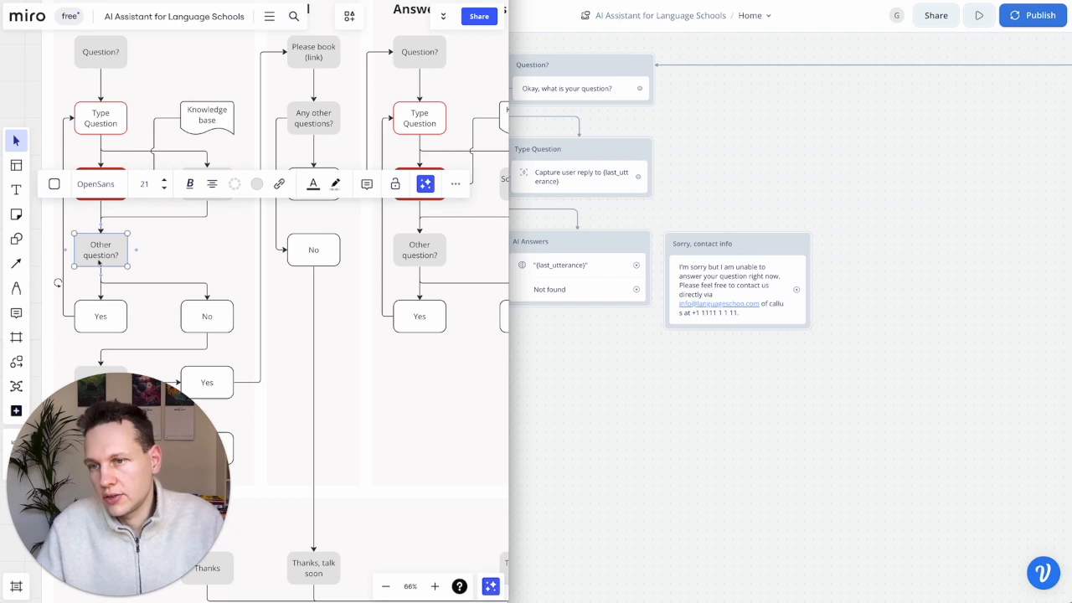
- Add a Text block named 'Other question?' that asks 'Do you have other quesitons?'
left_click(620, 360)
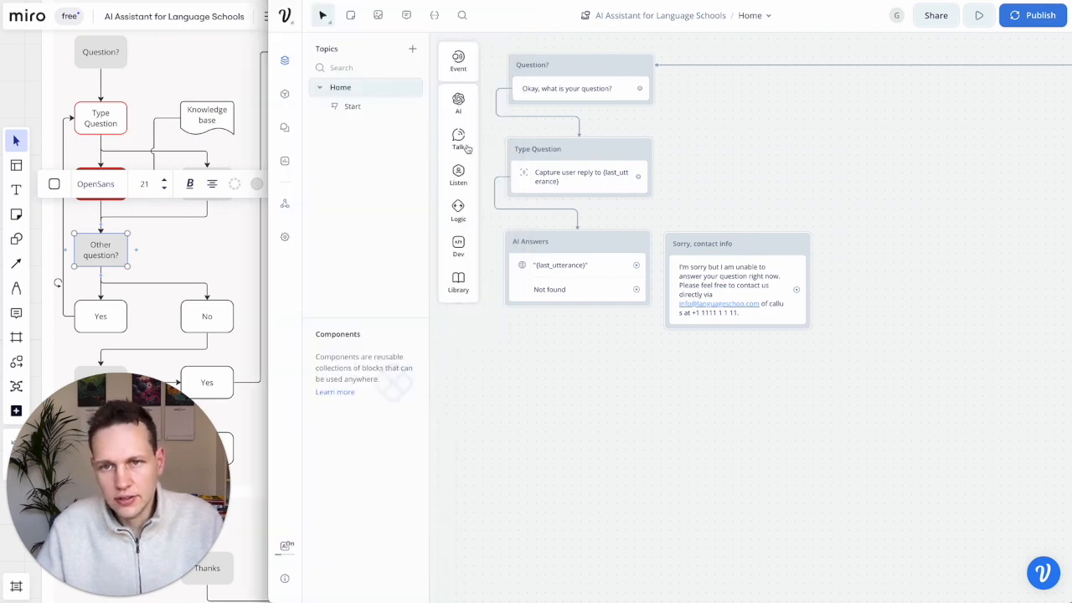
mouse_move(469, 149)
left_click_drag(514, 139, 593, 376)
left_click(573, 395)
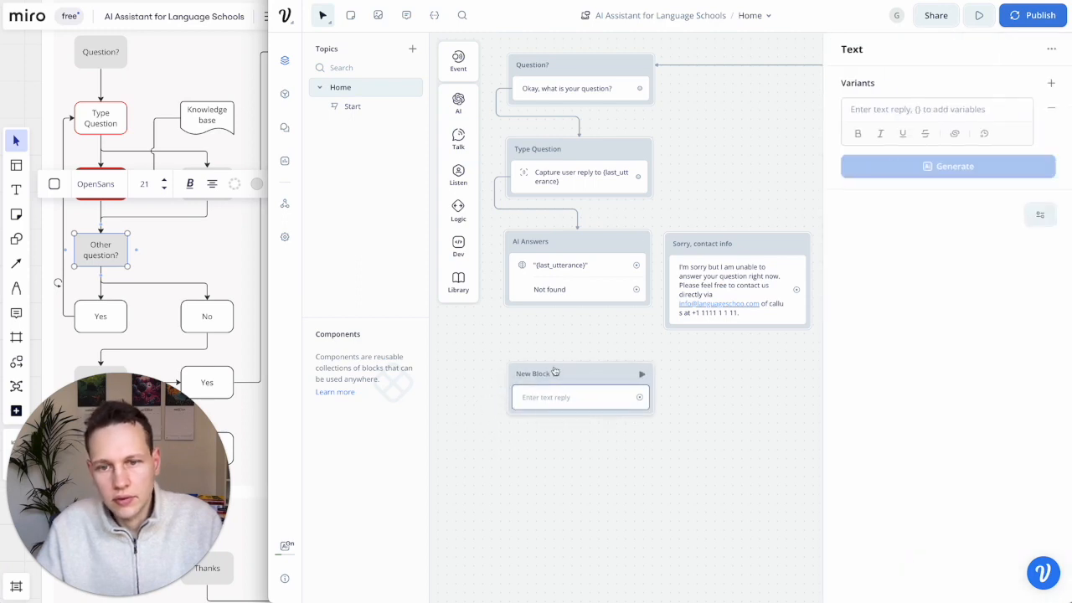
scroll(554, 371, "down", 2)
left_click(549, 242)
type("Other question?")
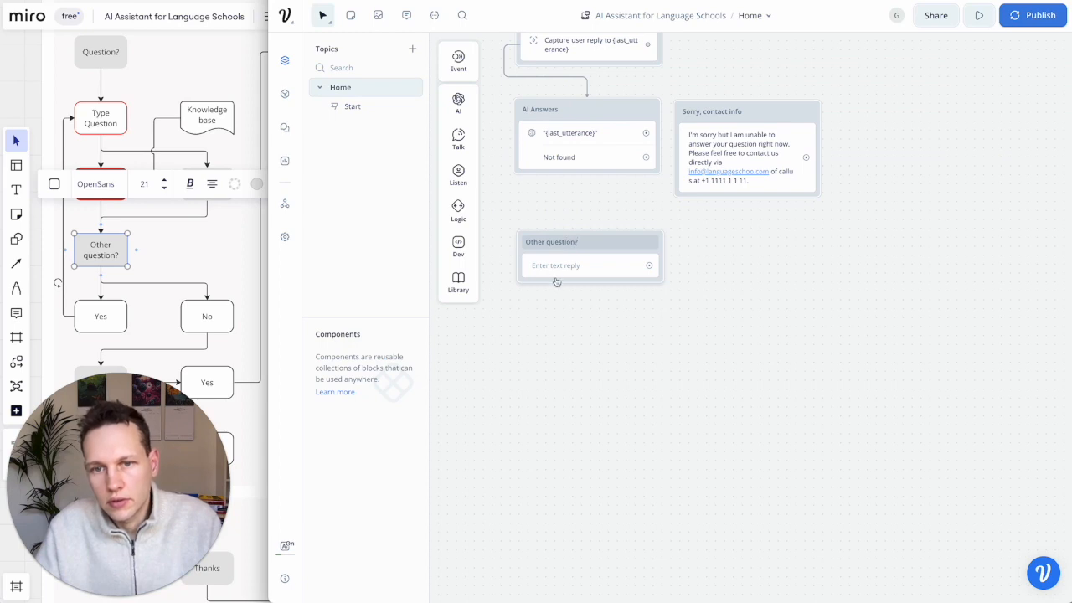
left_click(555, 266)
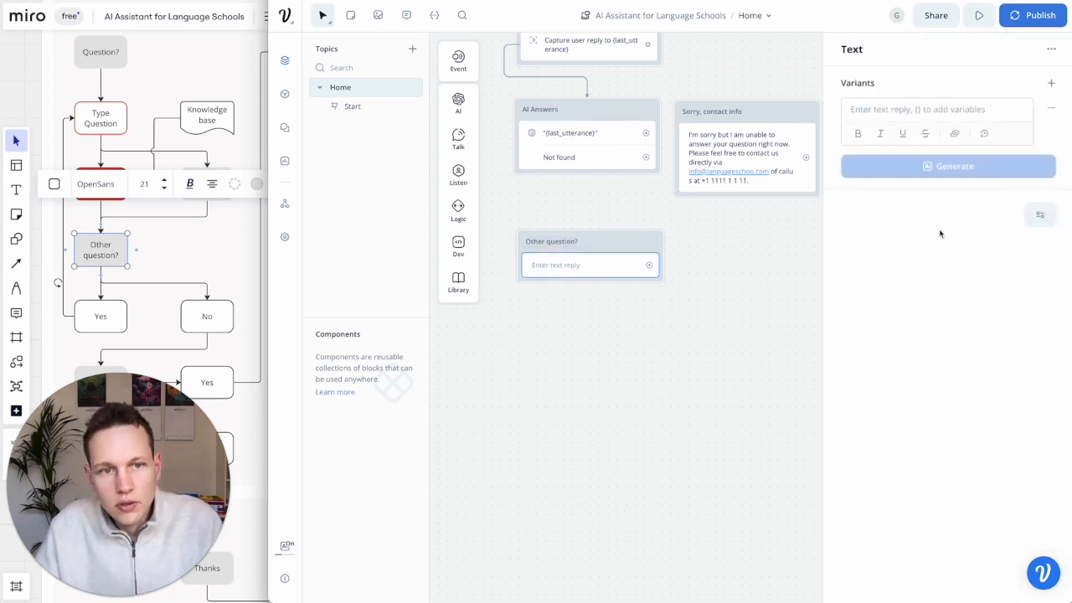
left_click(893, 108)
type("Do you have ")
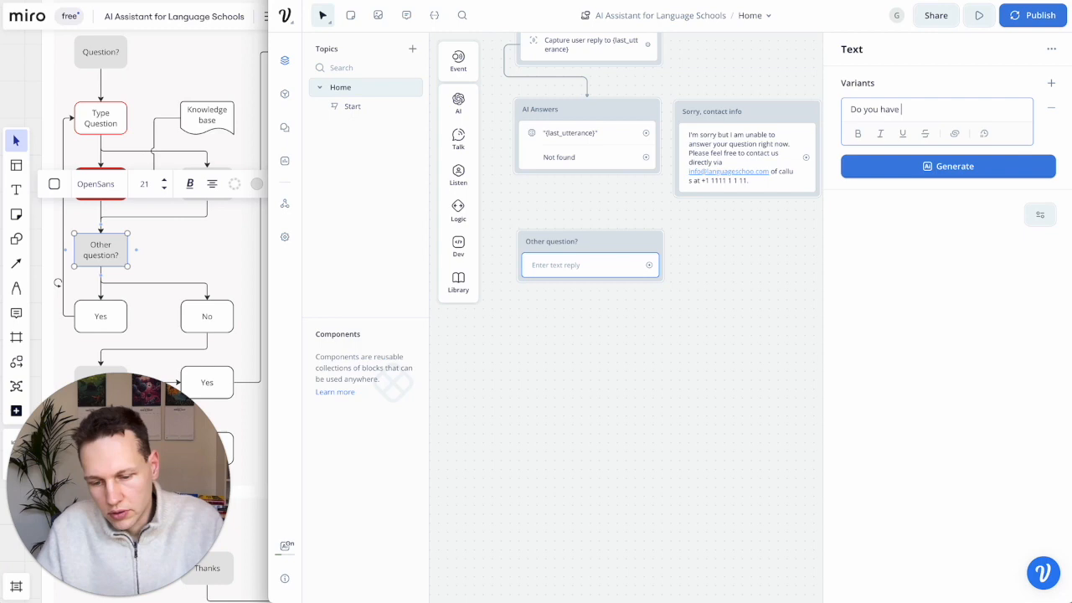
type("other quesitons?")
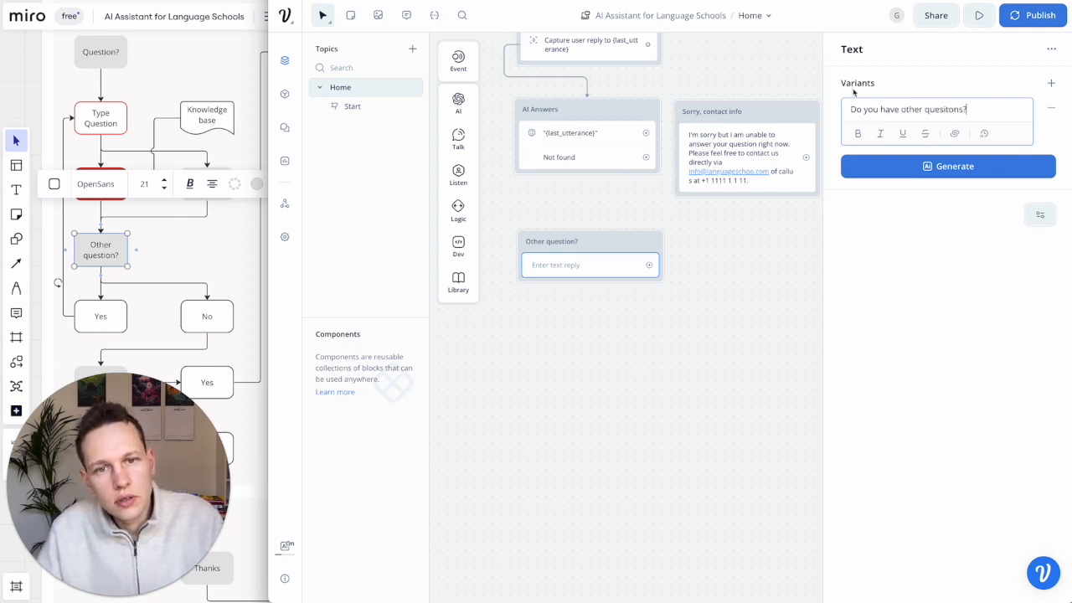
left_click(807, 210)
- Connect Sorry to Other question?, Not found to Sorry, and AI Answers to Other question?
left_click_drag(808, 158, 657, 251)
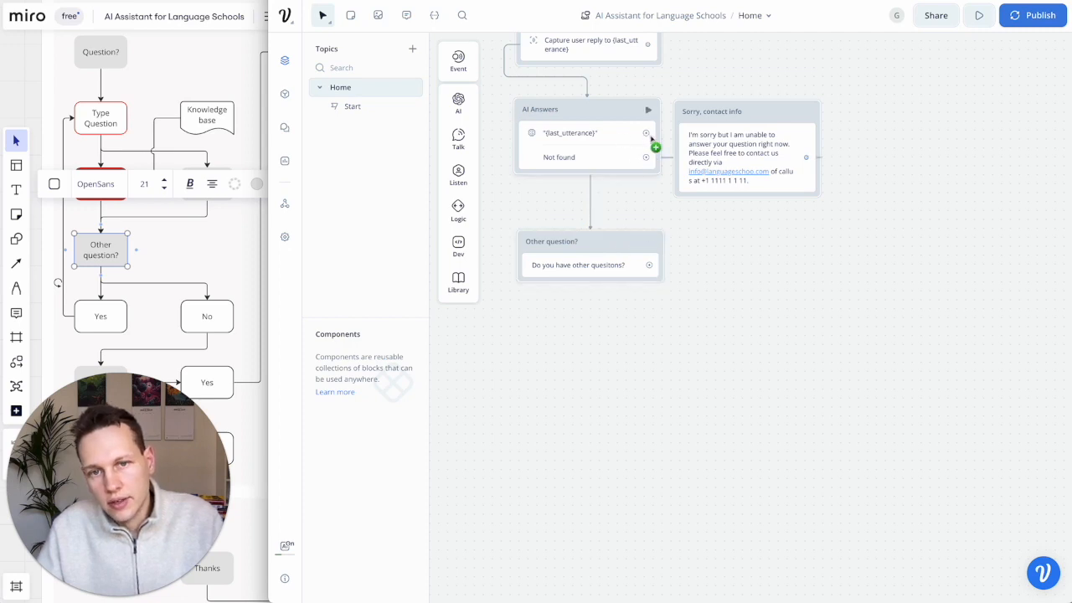
left_click_drag(651, 159, 799, 115)
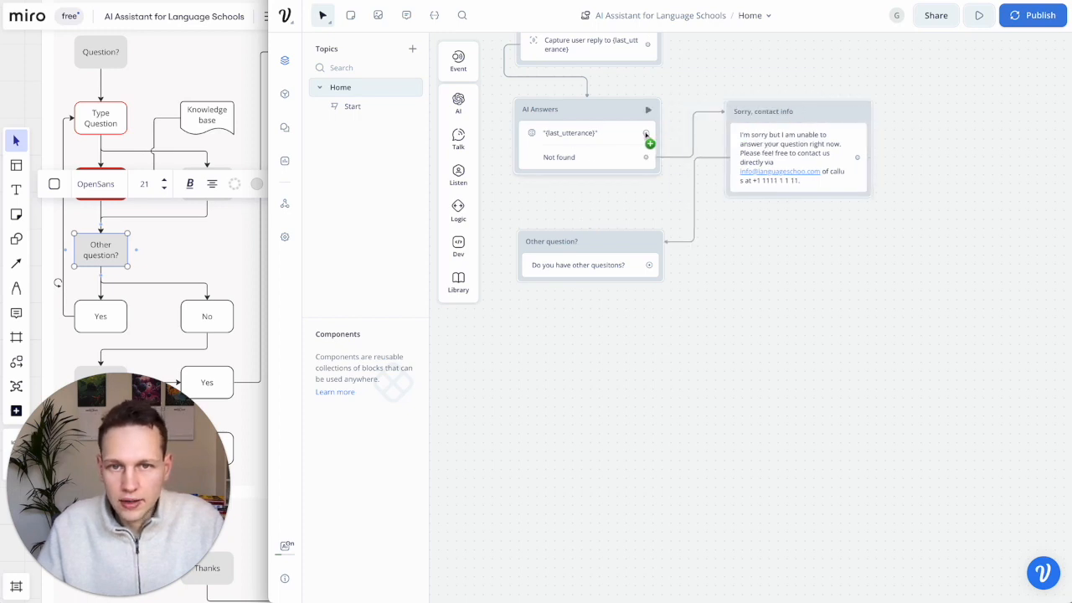
left_click_drag(646, 134, 592, 241)
scroll(578, 316, "left", 3)
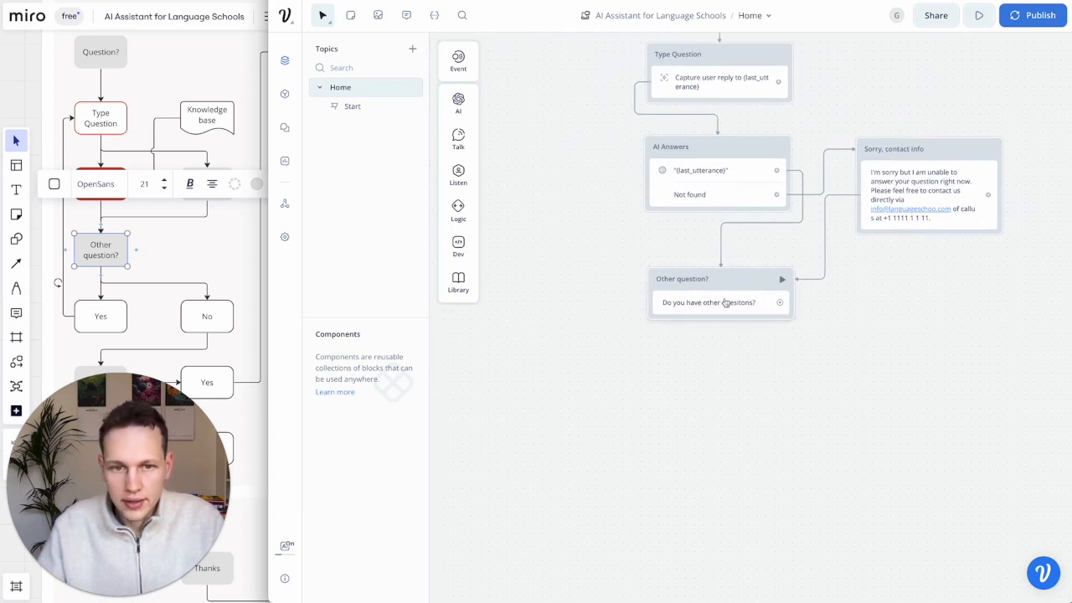
- Add reply buttons 'Yes, I'd like to ask something else' and 'No, that was all' to Other question?
mouse_move(456, 175)
left_click_drag(511, 176, 670, 322)
left_click(901, 111)
type("Yes, I'd like to as")
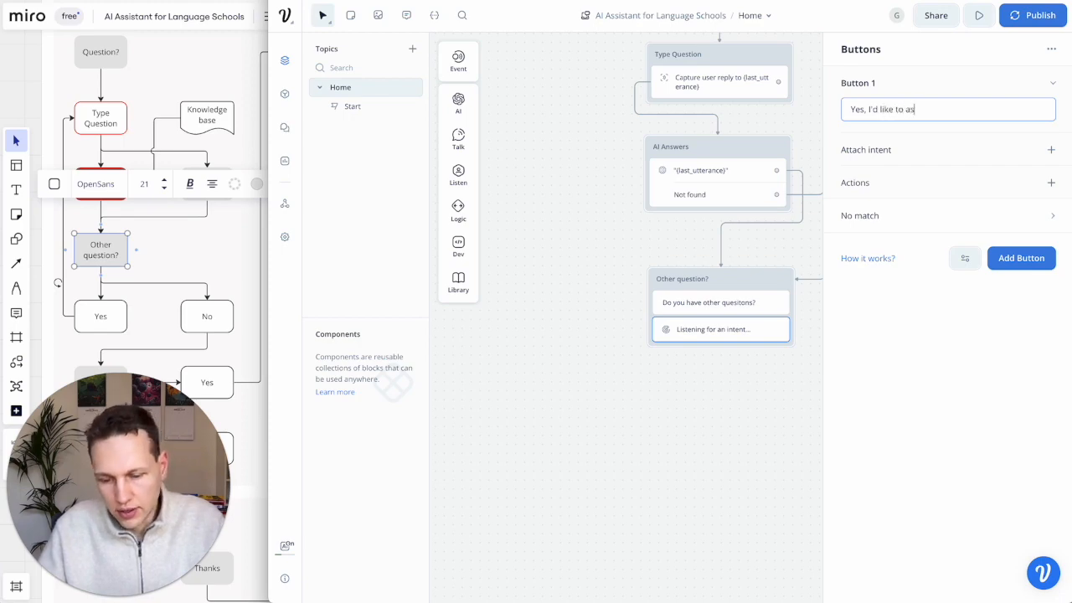
type("k something else")
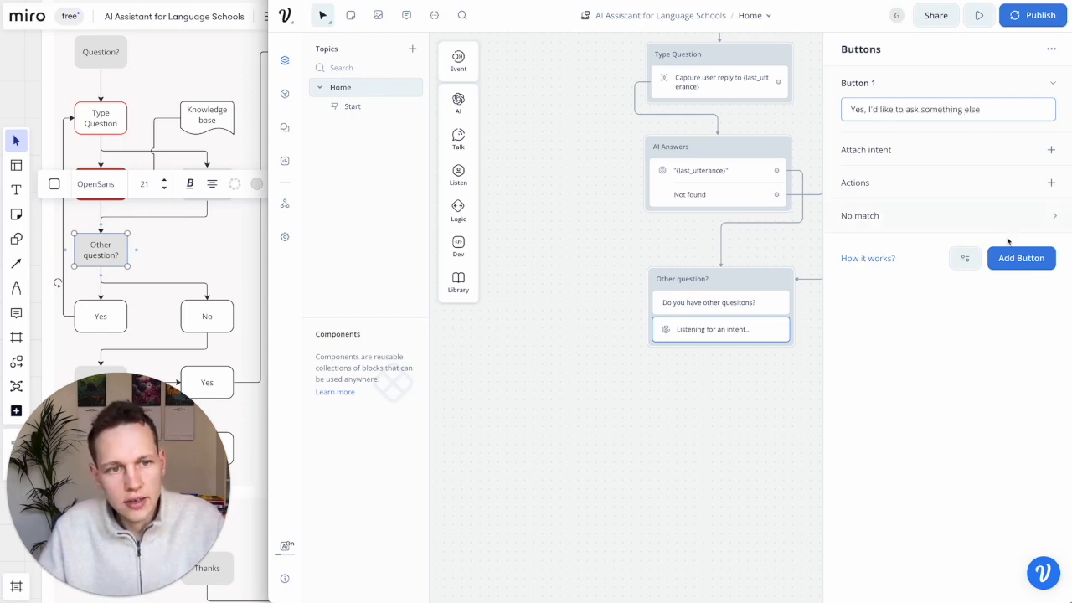
left_click(1011, 256)
type("No, that was all")
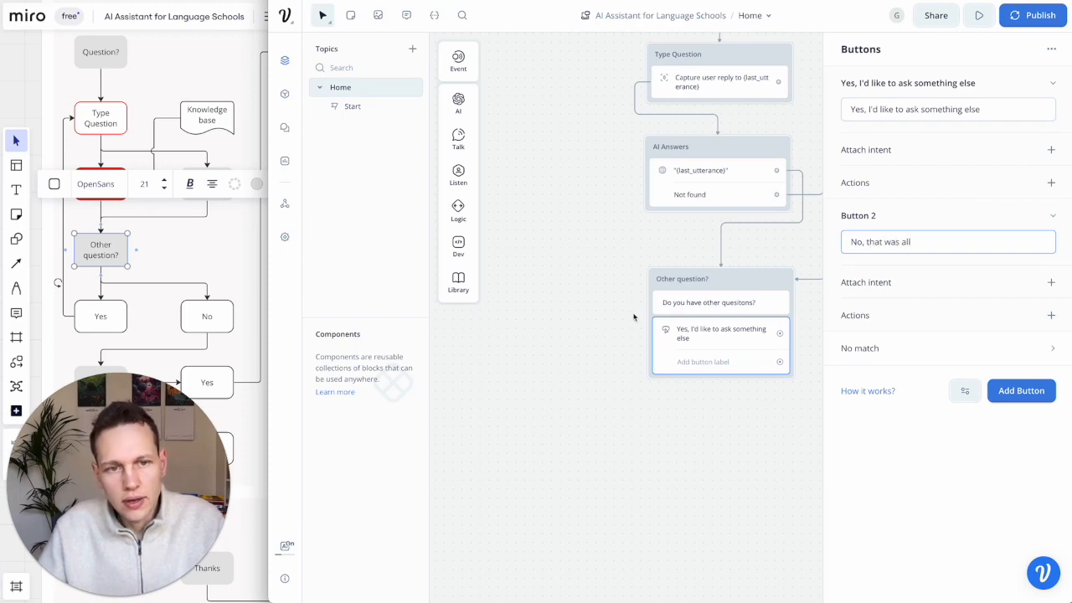
left_click(723, 448)
- Loop the Yes reply back to the Question? block and reposition Other question?
scroll(722, 448, "right", 1)
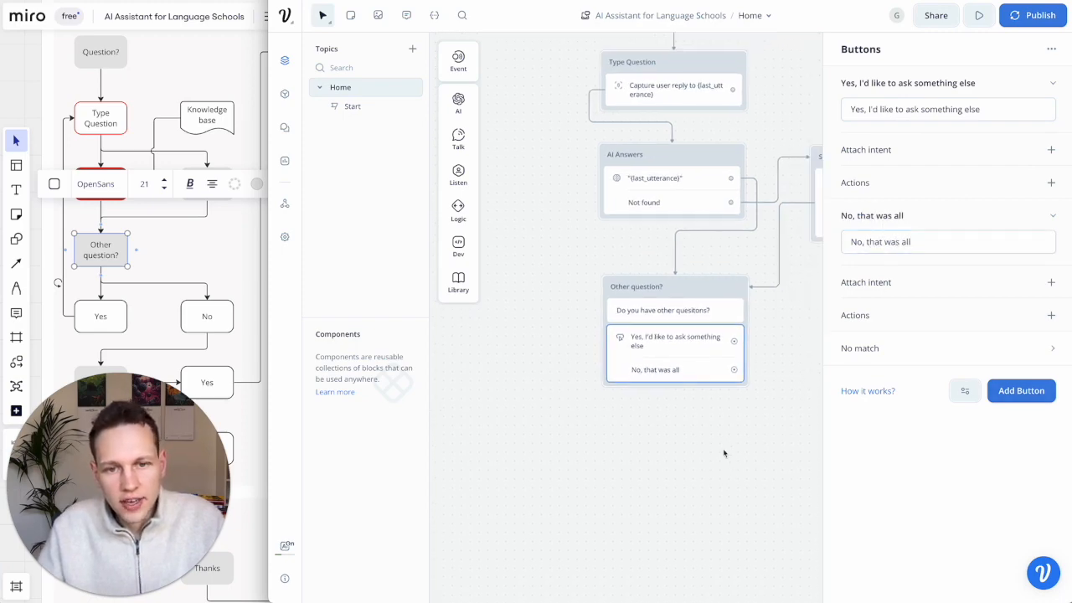
left_click_drag(734, 344, 685, 128)
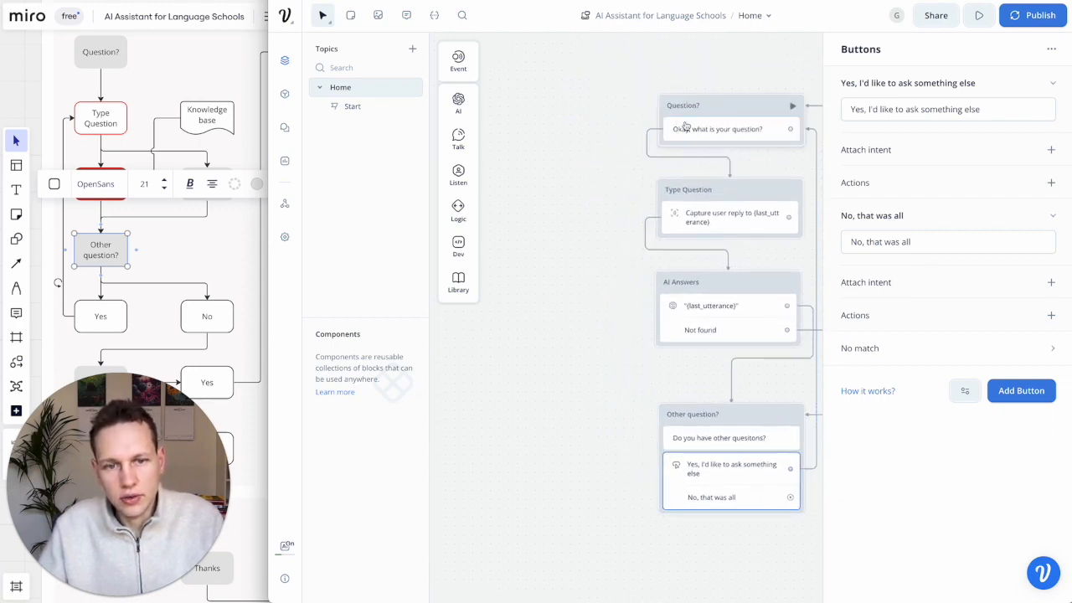
left_click_drag(774, 415, 753, 403)
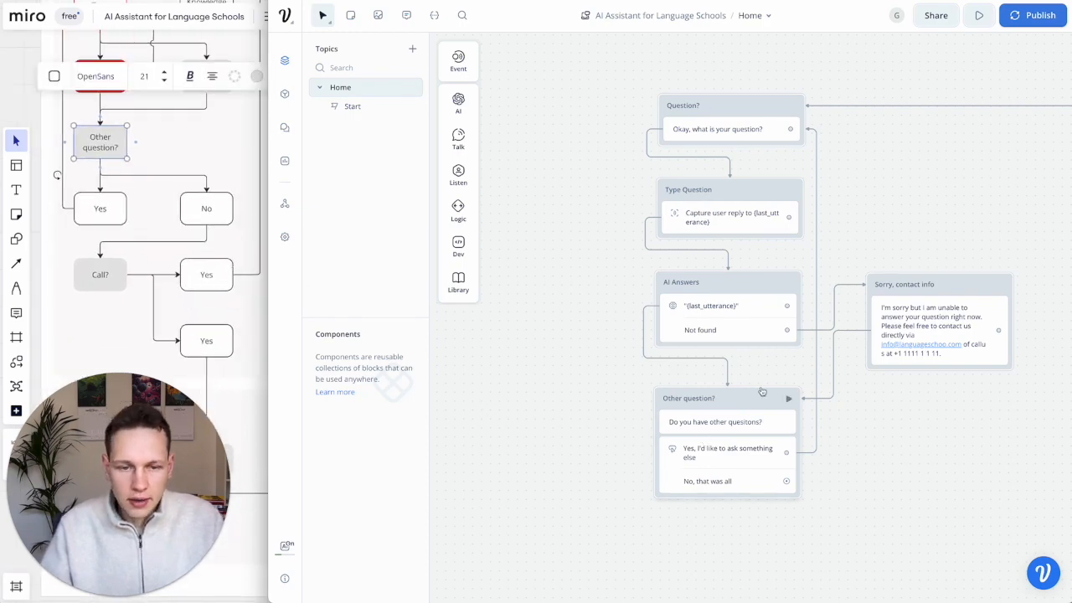
scroll(725, 400, "down", 3)
- Add a Call? text block asking 'Would you like to book a call with us?'
mouse_move(458, 173)
mouse_move(458, 140)
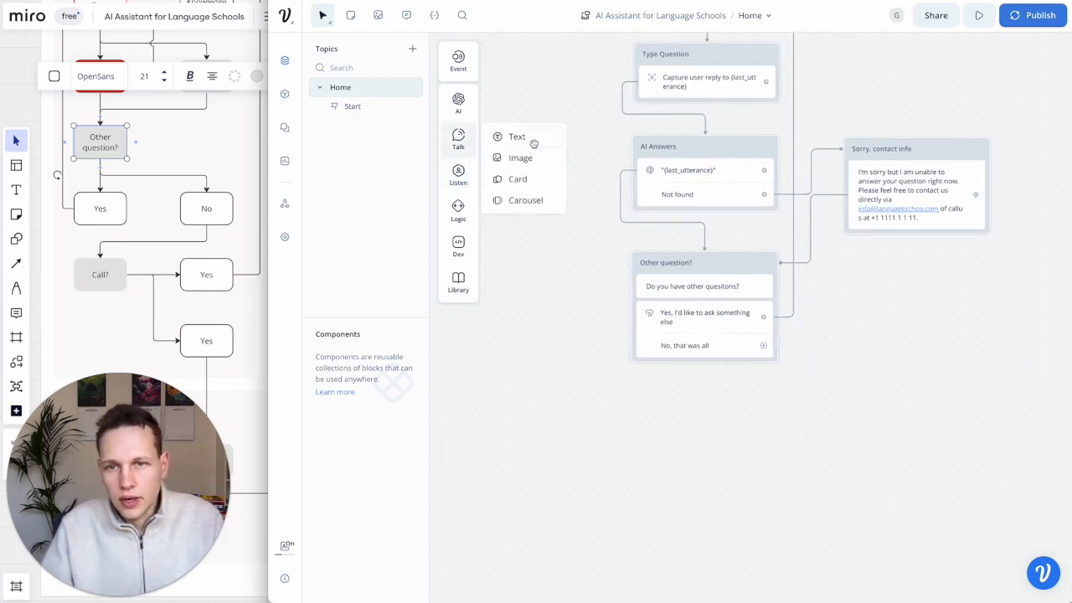
left_click_drag(519, 136, 706, 404)
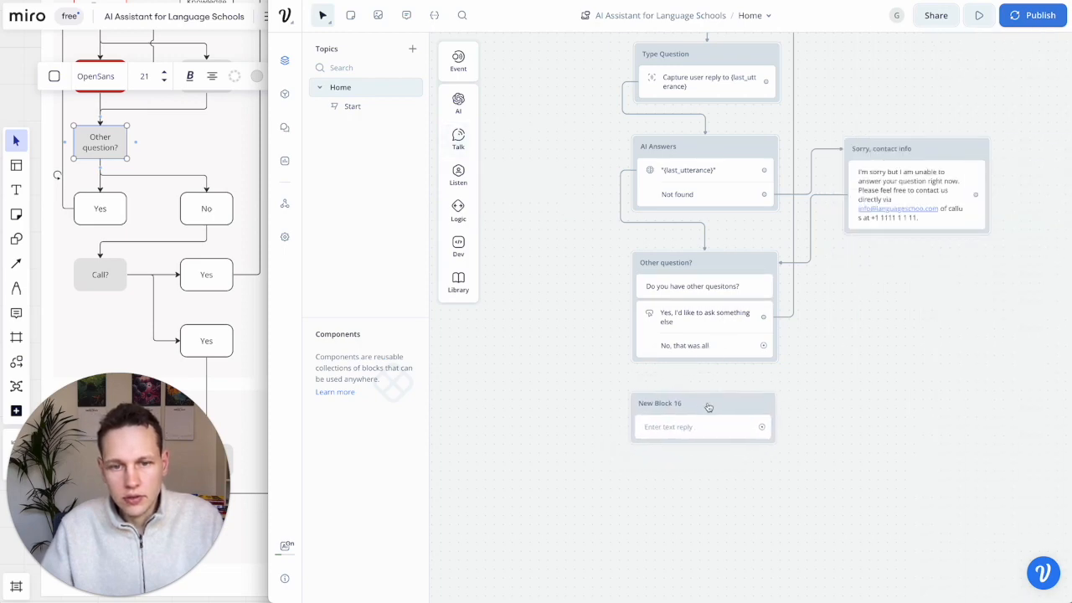
double_click(668, 405)
type("Call?")
left_click(669, 428)
scroll(669, 432, "down", 5)
scroll(670, 431, "right", 3)
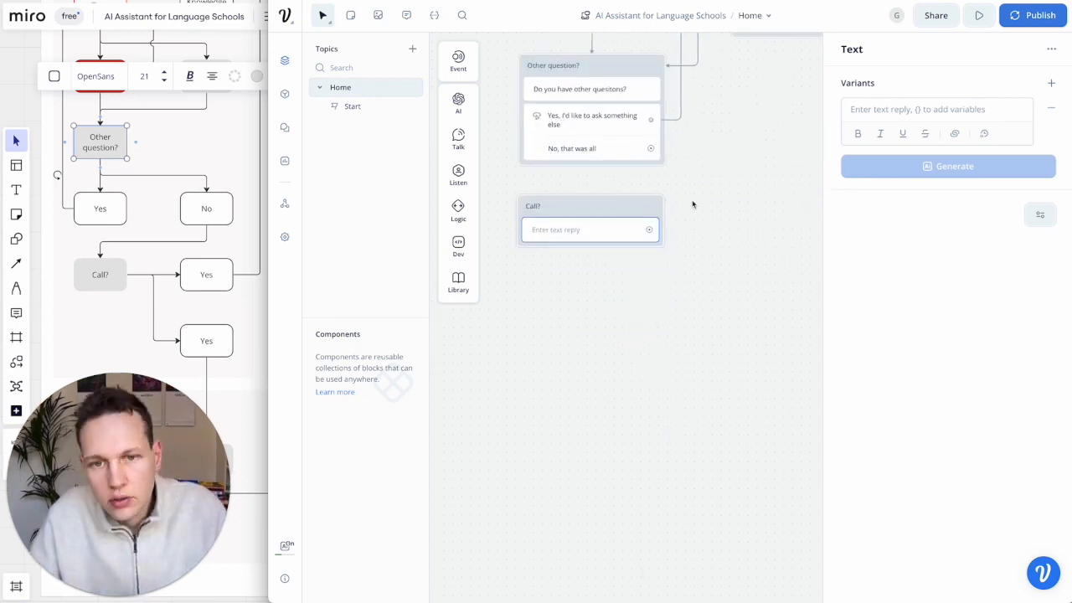
left_click(903, 119)
type("Wou")
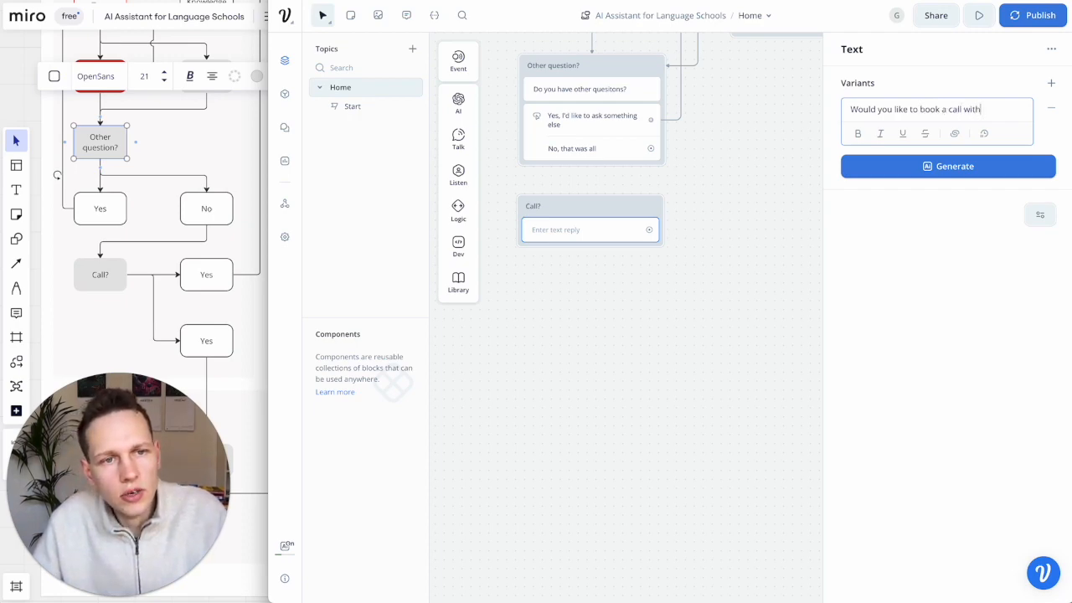
left_click(721, 220)
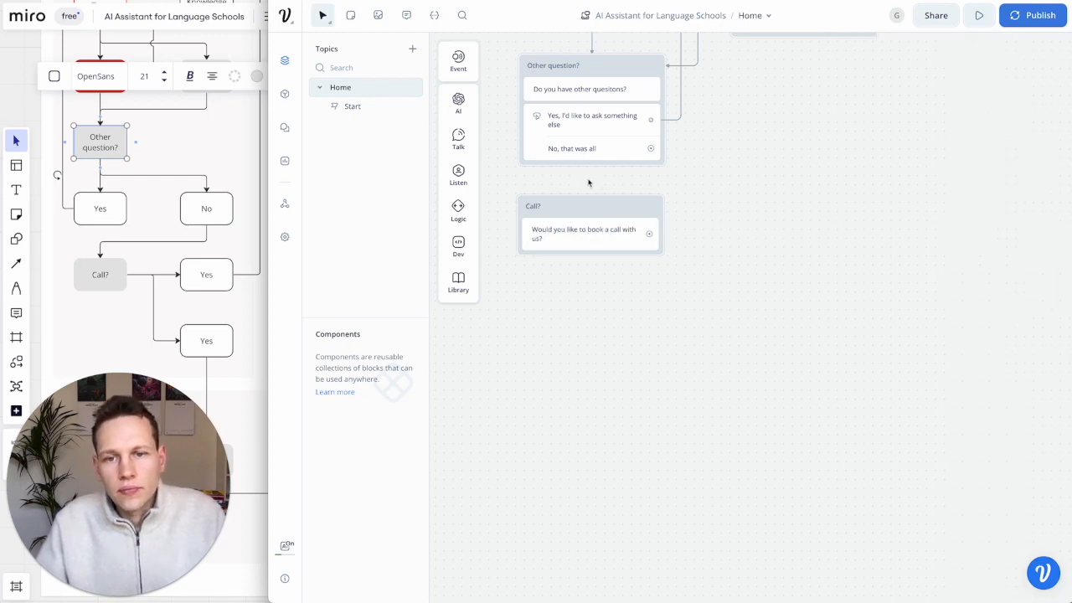
- Connect the 'No, that was all' reply to the Call? block
left_click_drag(598, 208, 606, 218)
left_click_drag(650, 152, 598, 228)
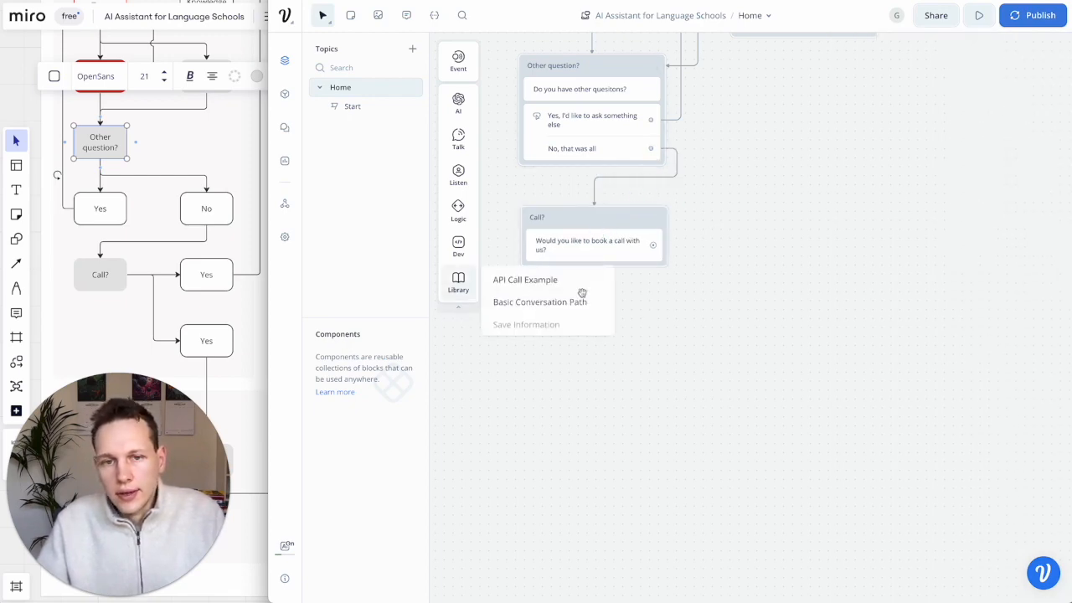
scroll(623, 307, "right", 3)
scroll(622, 306, "up", 1)
scroll(622, 307, "down", 2)
scroll(622, 307, "left", 2)
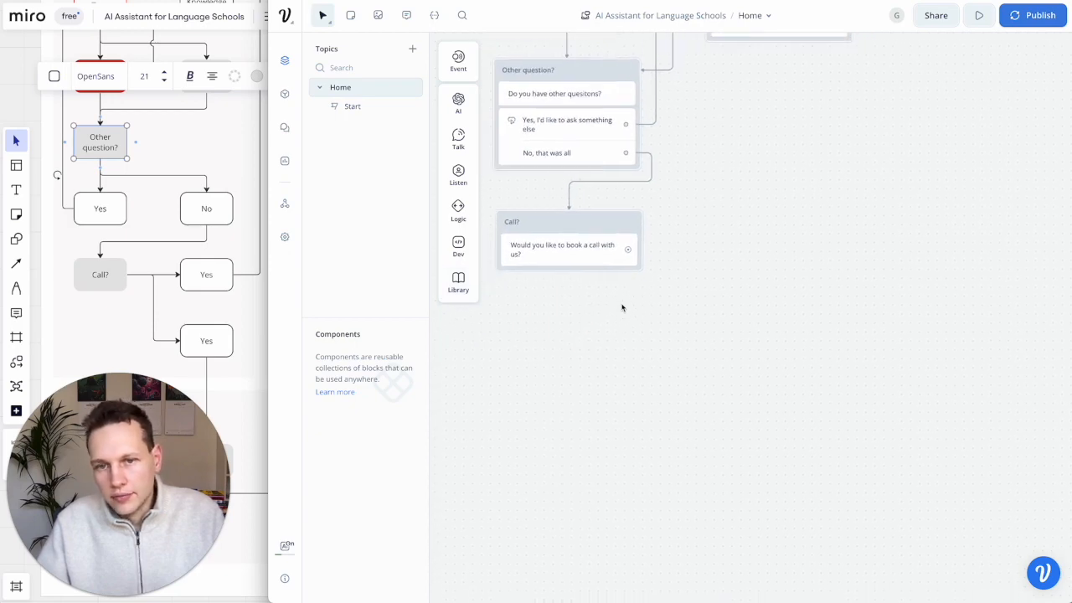
left_click(604, 226)
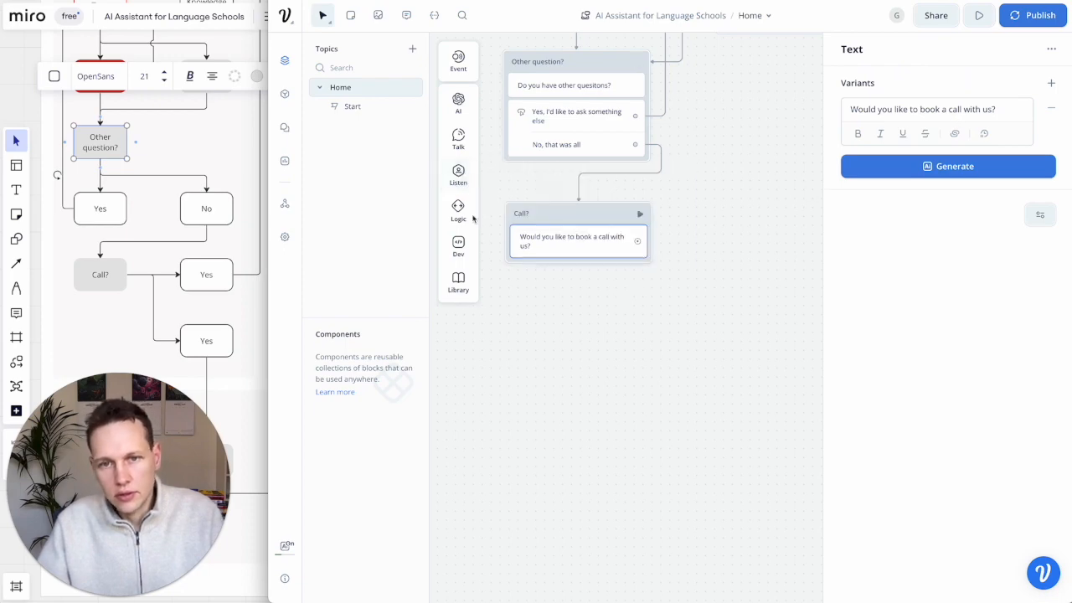
- Give Call? the reply buttons 'Yes please' and 'No thanks', then return to the Miro plan
mouse_move(477, 183)
left_click_drag(512, 174, 576, 264)
left_click(901, 108)
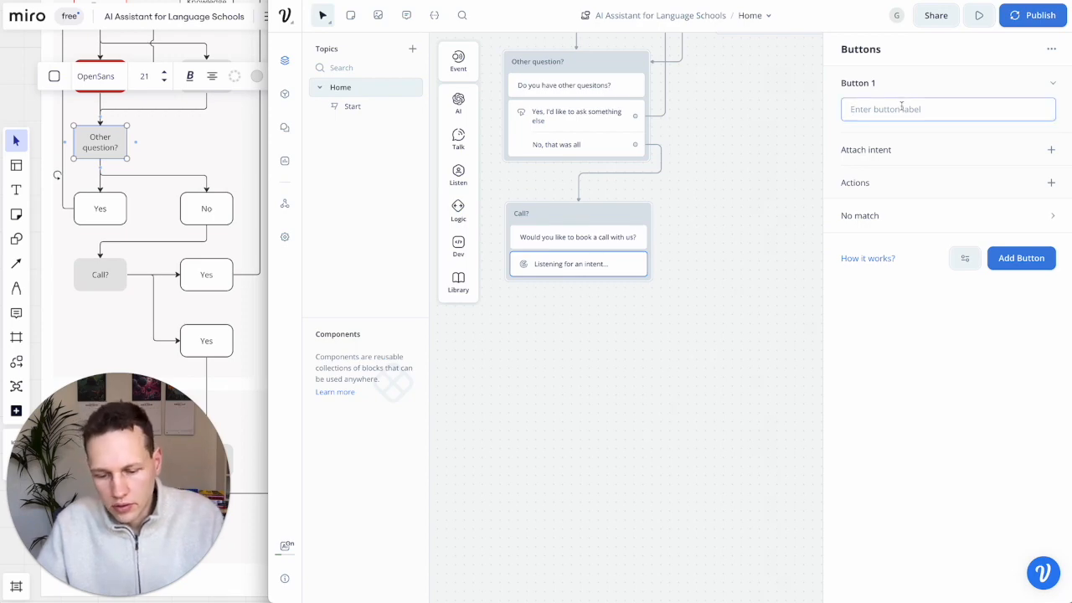
type("Yes please")
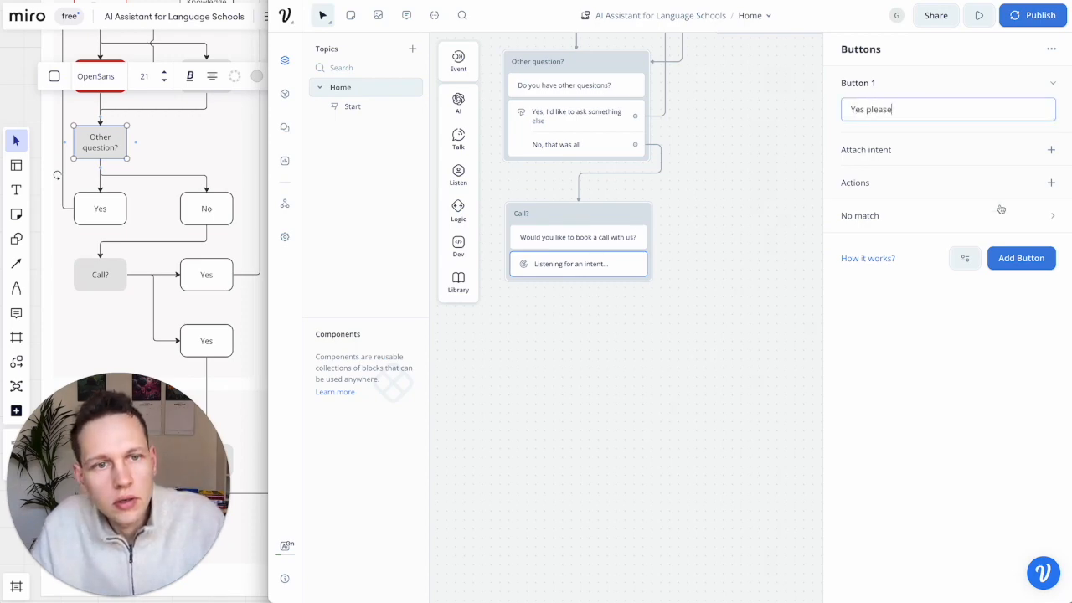
left_click(1019, 258)
type("No thanks")
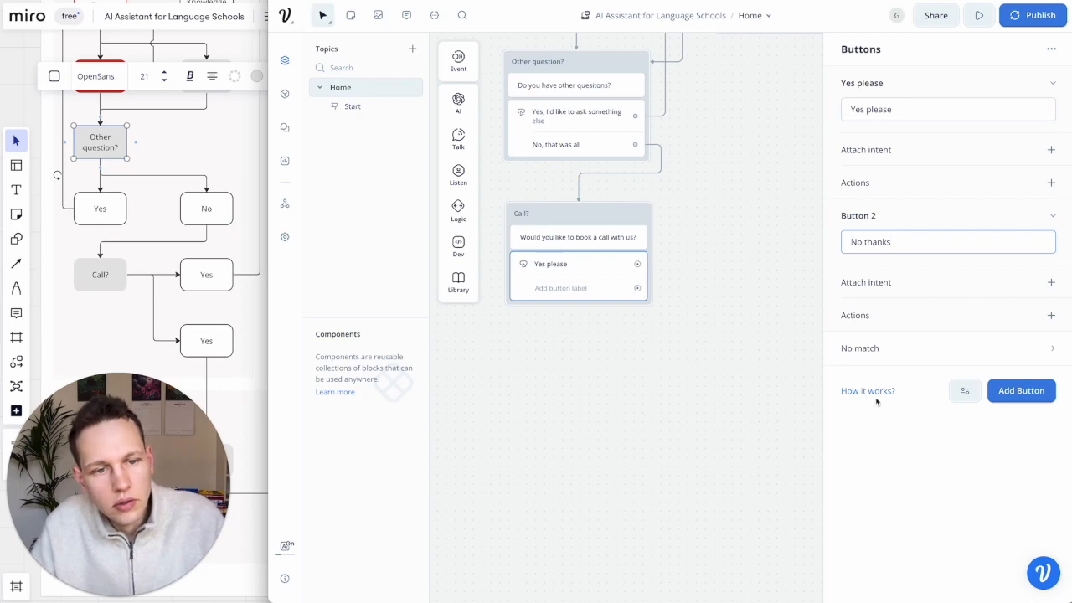
left_click(799, 411)
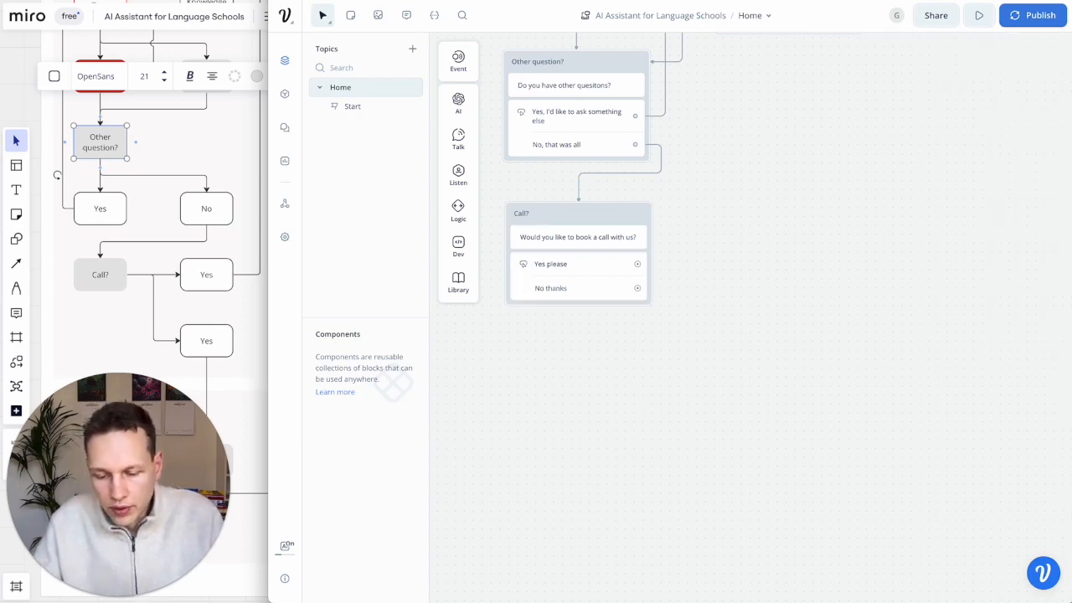
left_click(141, 340)
scroll(139, 341, "down", 3)
- Relabel the lower answer box under Call? in the Miro flowchart as 'No'
scroll(140, 341, "left", 1)
scroll(141, 340, "up", 1)
scroll(143, 339, "right", 1)
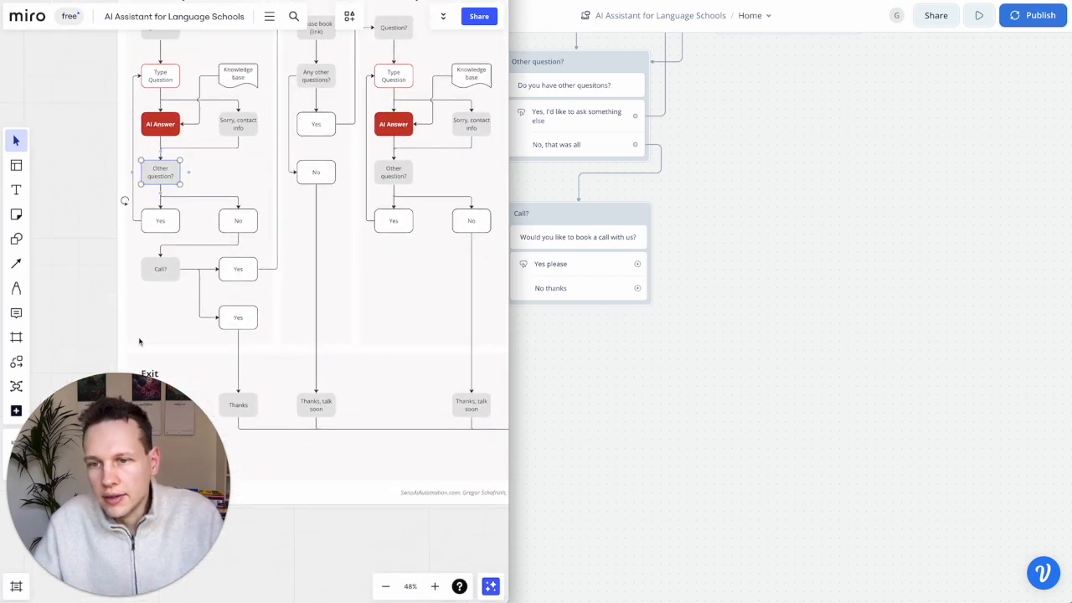
left_click(245, 320)
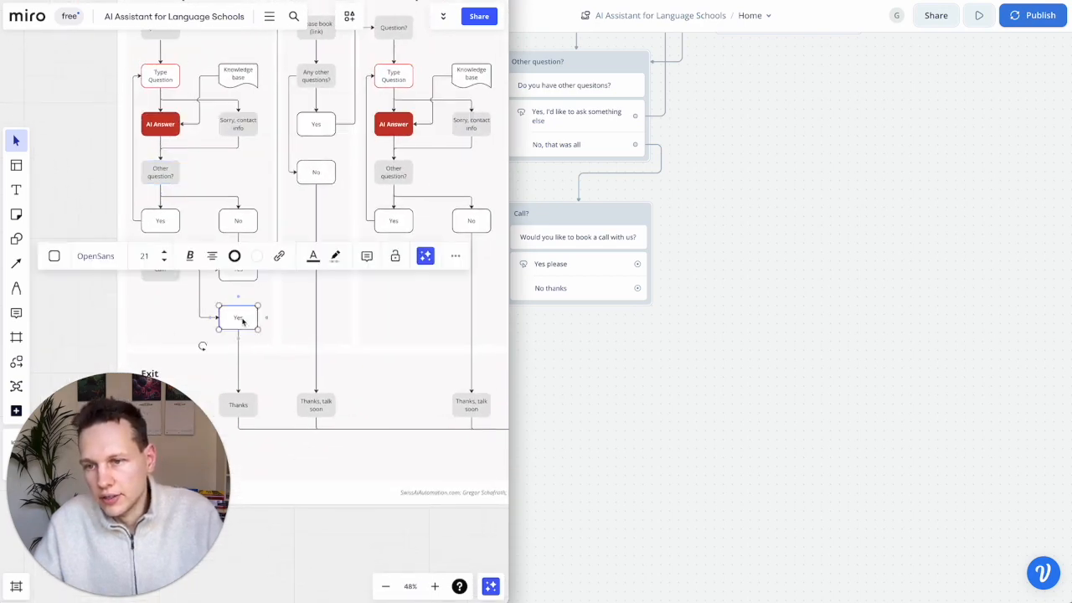
type("No")
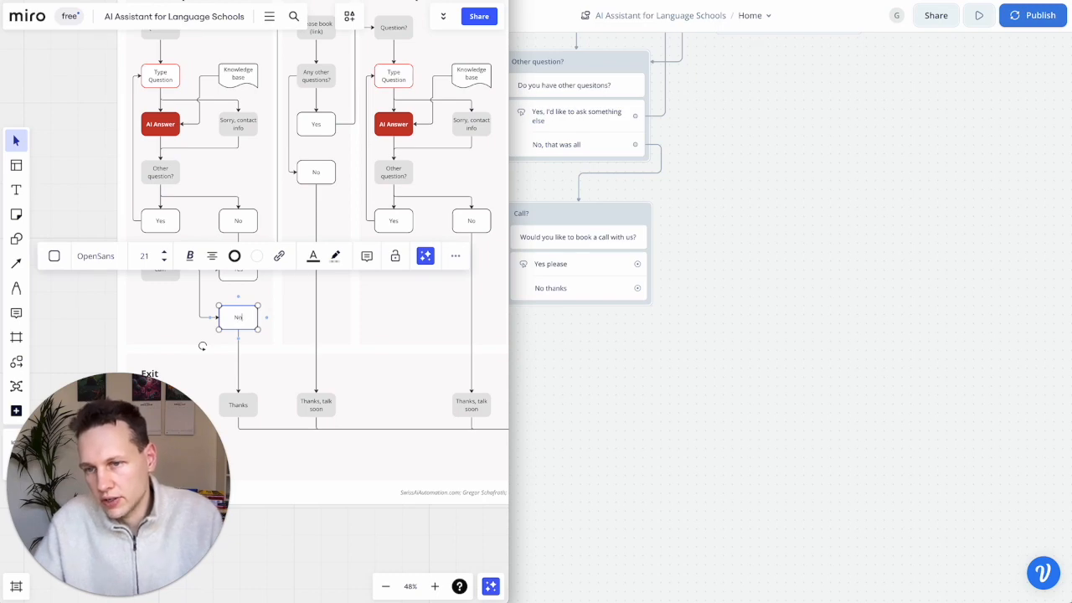
left_click(247, 351)
- Compare the Miro flowchart with the Voiceflow flow, finishing in the Voiceflow editor
scroll(232, 285, "up", 1)
scroll(232, 285, "right", 1)
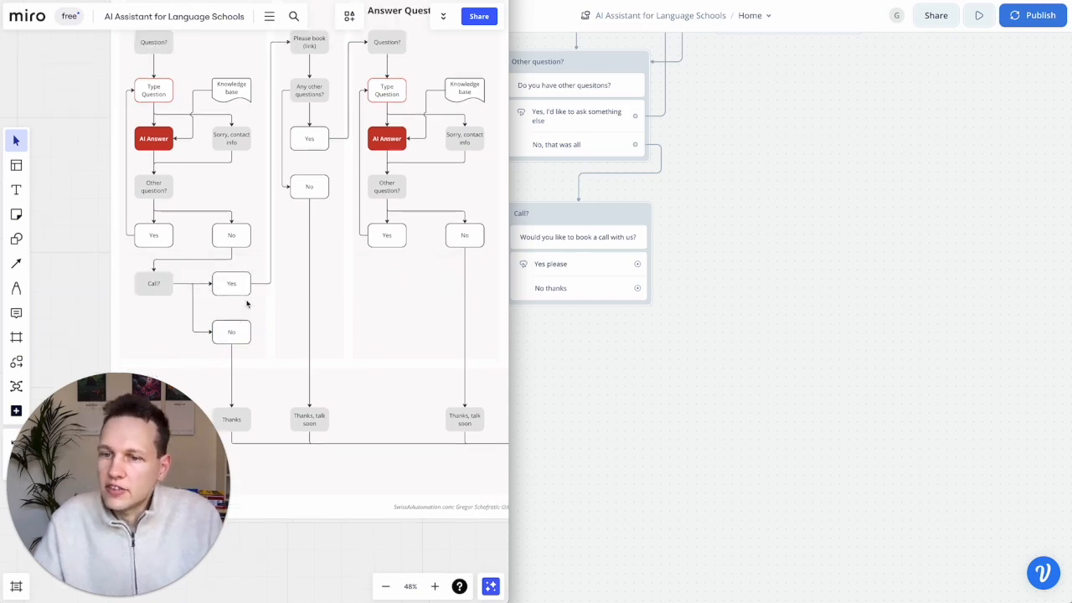
scroll(224, 303, "up", 2)
scroll(224, 303, "right", 1)
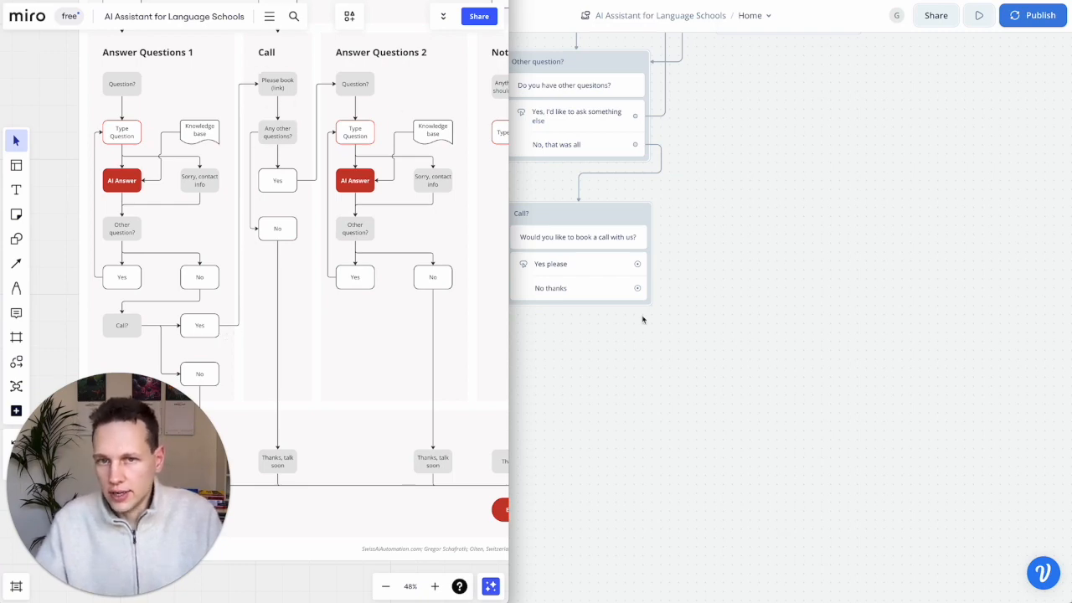
left_click(725, 290)
scroll(725, 290, "down", 5)
left_click(223, 306)
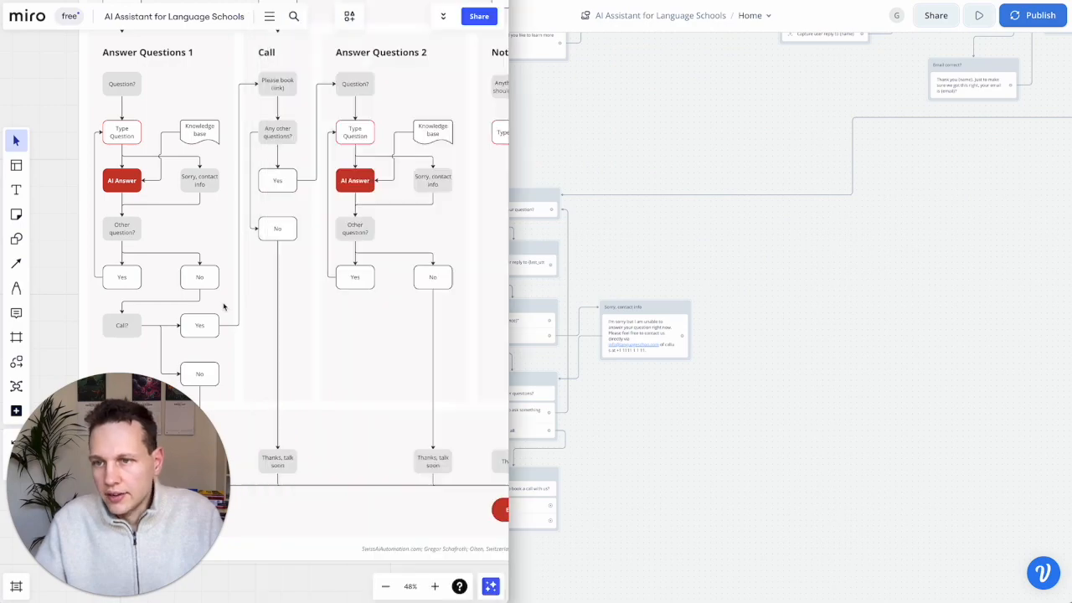
scroll(223, 307, "up", 5)
scroll(225, 216, "up", 3)
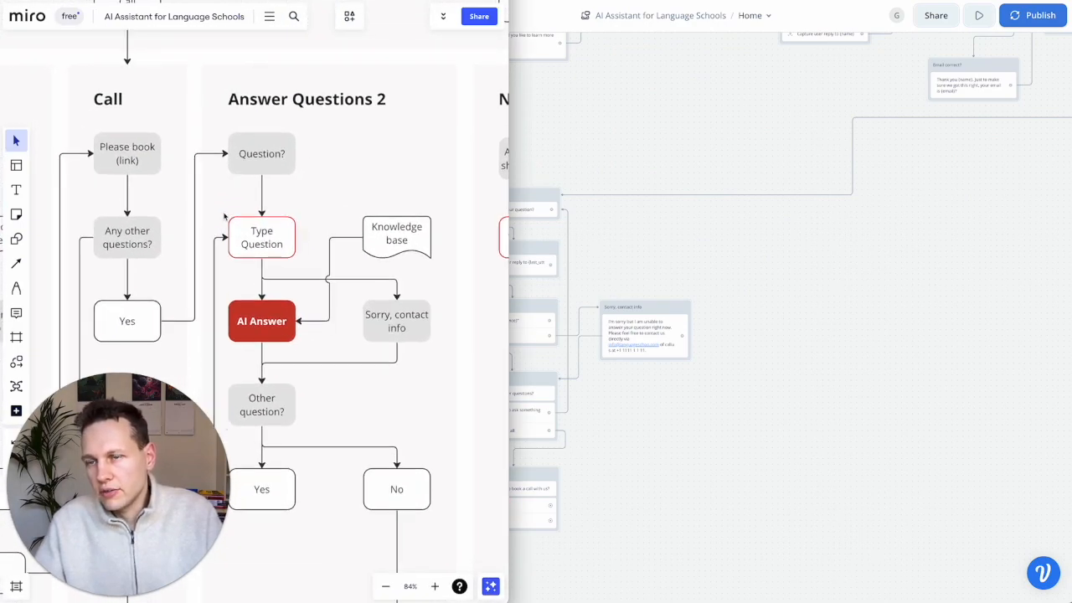
scroll(224, 216, "up", 3)
scroll(186, 243, "down", 2)
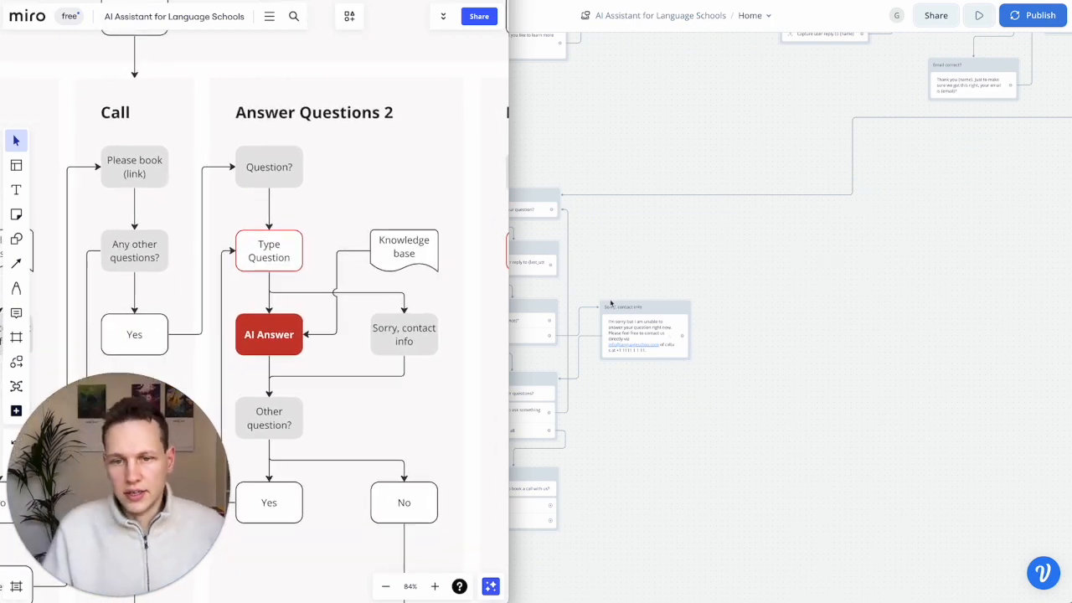
left_click(787, 217)
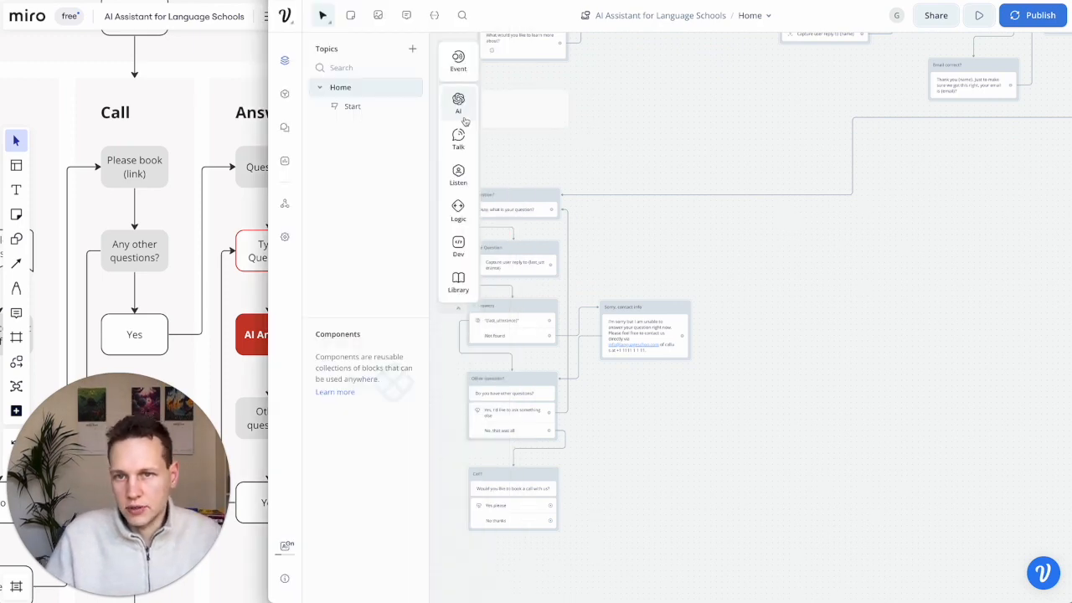
- Add a text block replying 'Great, our team is looking forward to talk to you'
mouse_move(461, 138)
left_click_drag(505, 139, 737, 239)
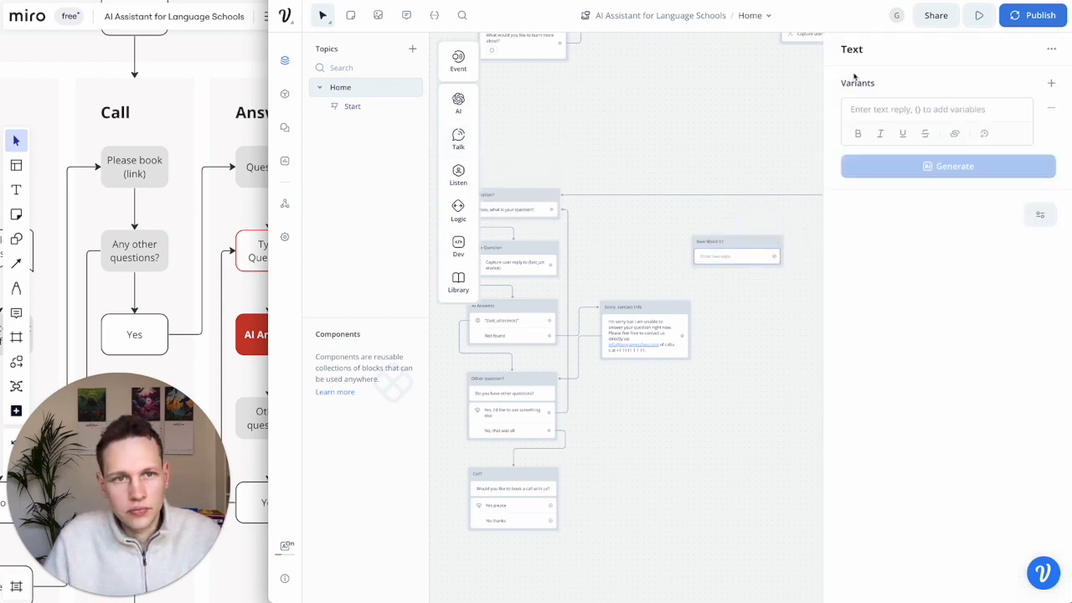
left_click(708, 243)
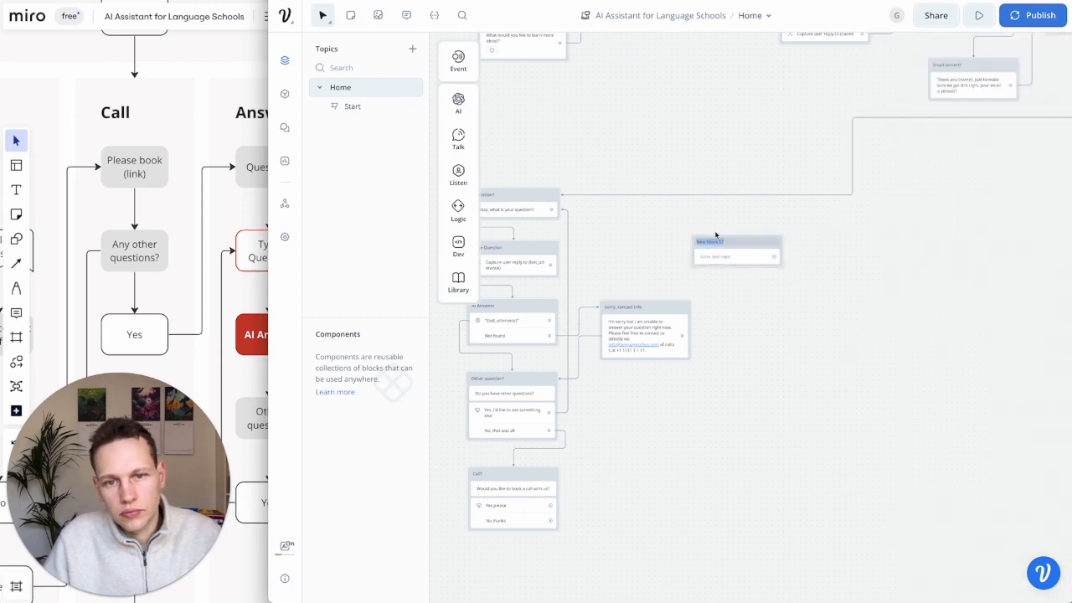
type("Yes")
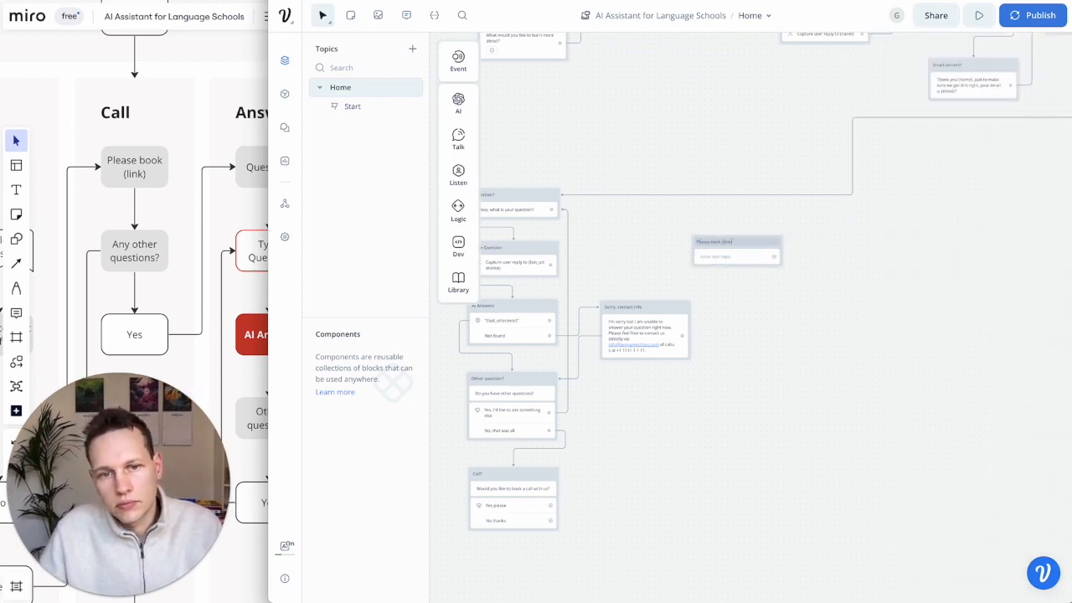
left_click(740, 258)
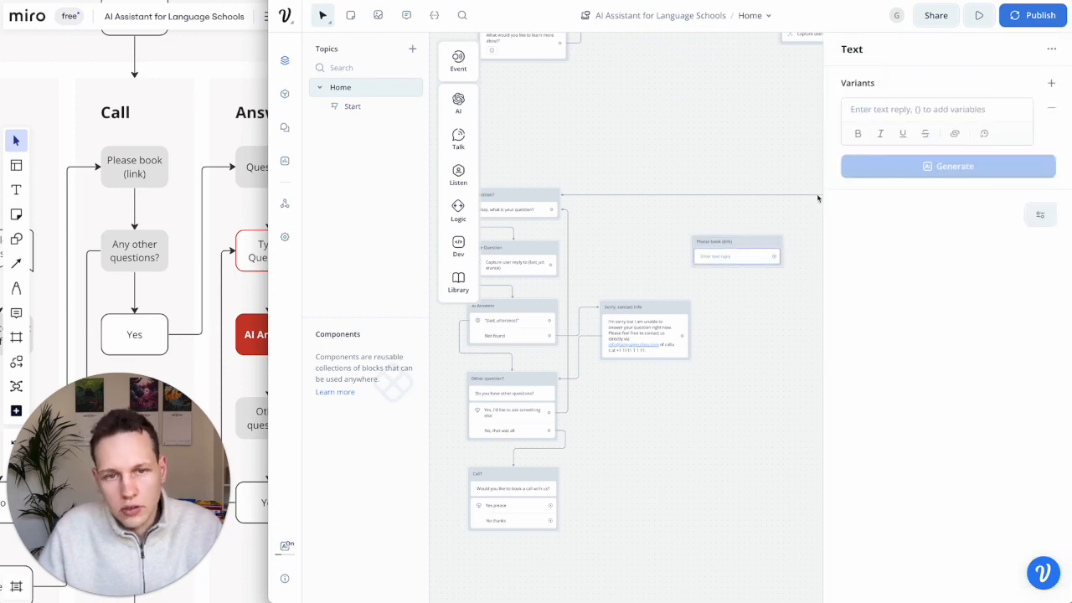
left_click(869, 108)
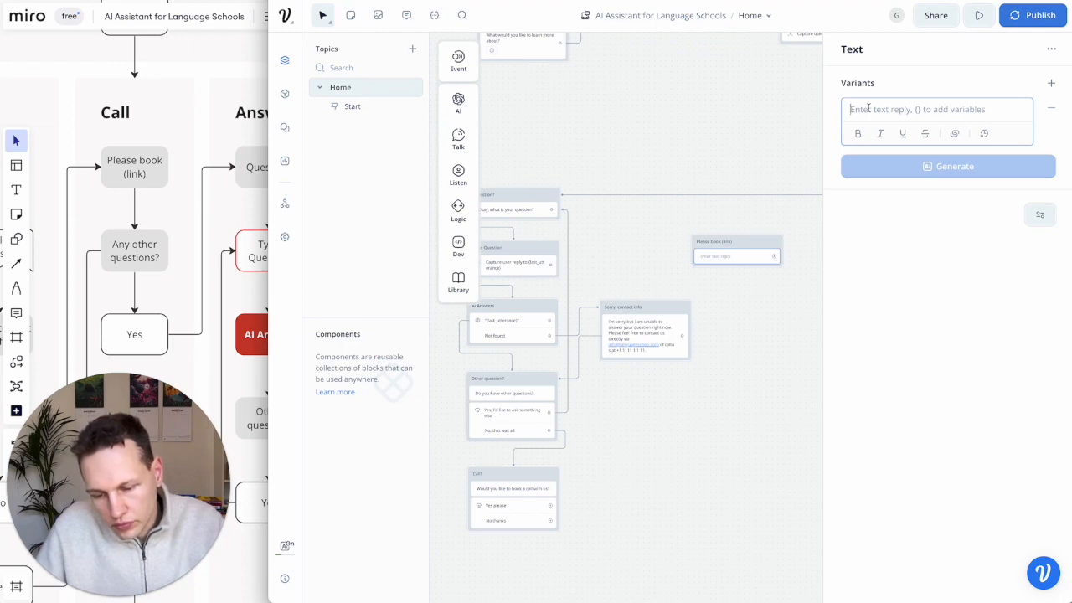
type("Great, our team is l")
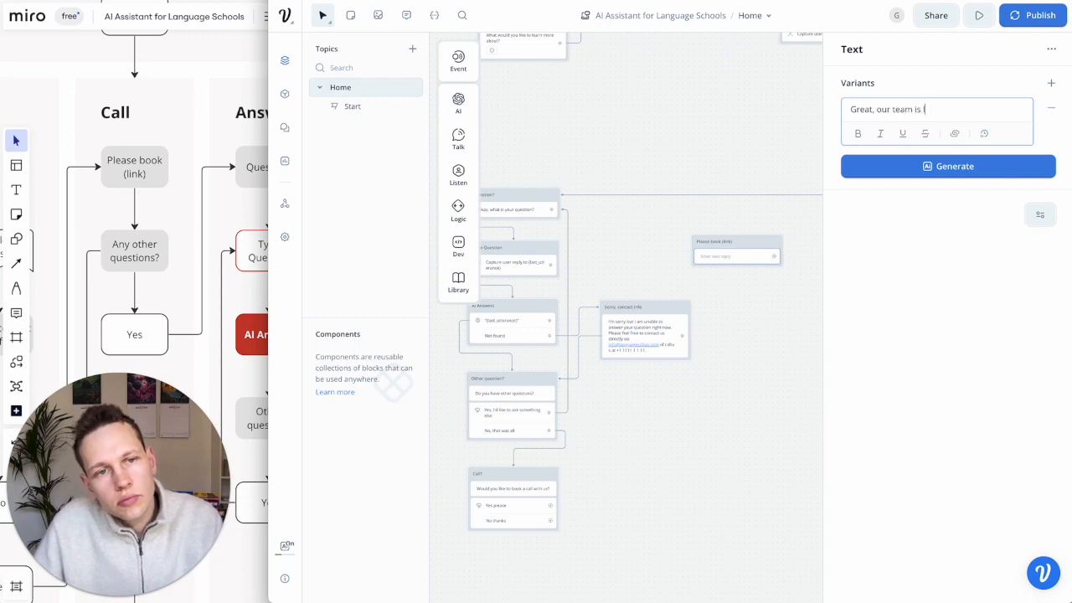
type("ooking forward to talk to you!")
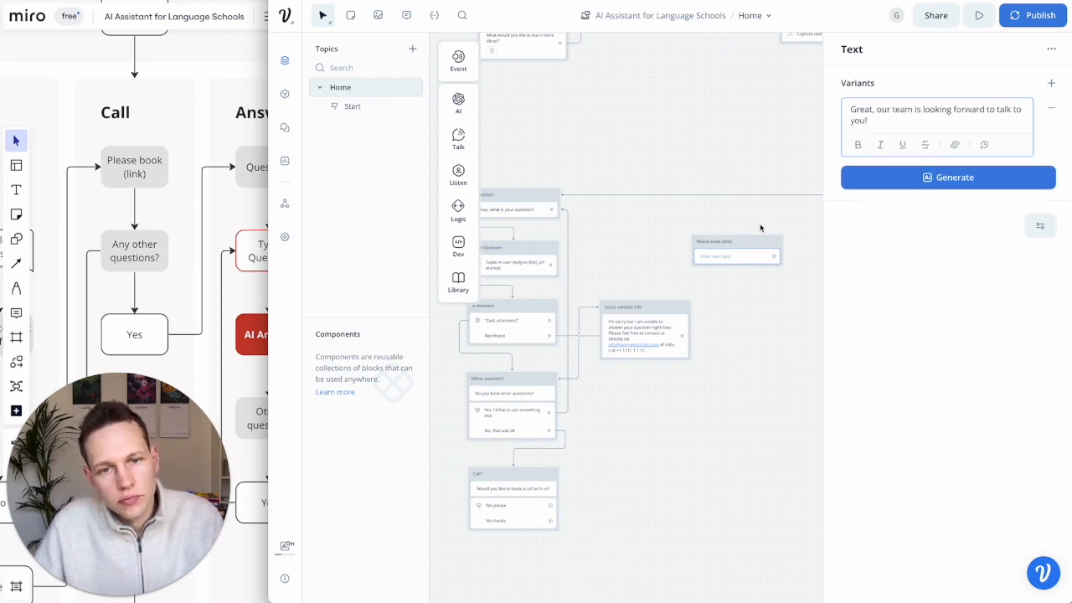
left_click_drag(758, 244, 786, 231)
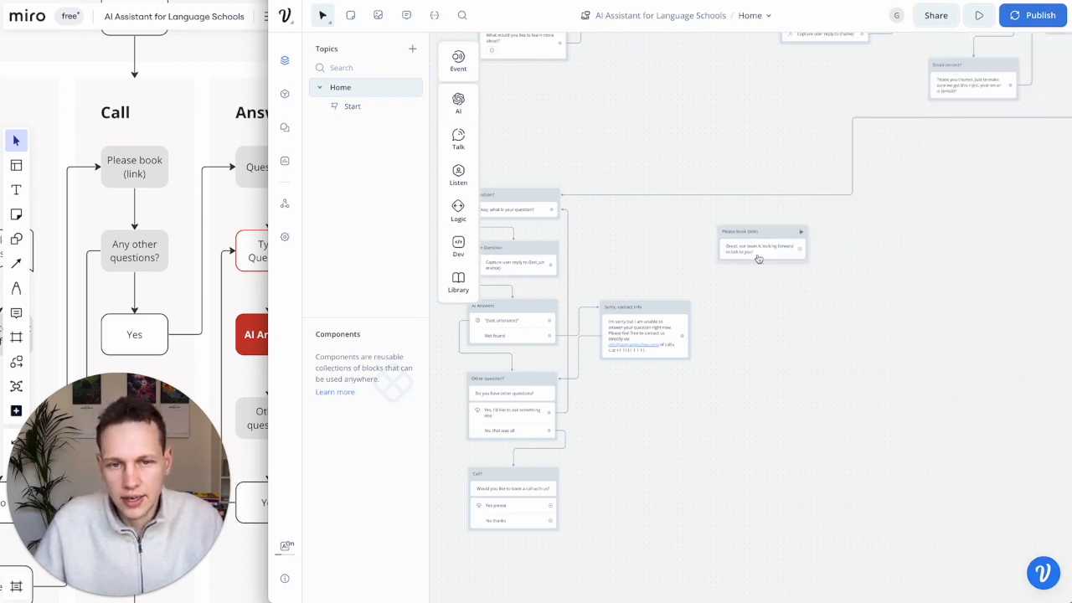
- Add the message 'Please book your call directly here' with 'here' linked to calendly.com
mouse_move(467, 178)
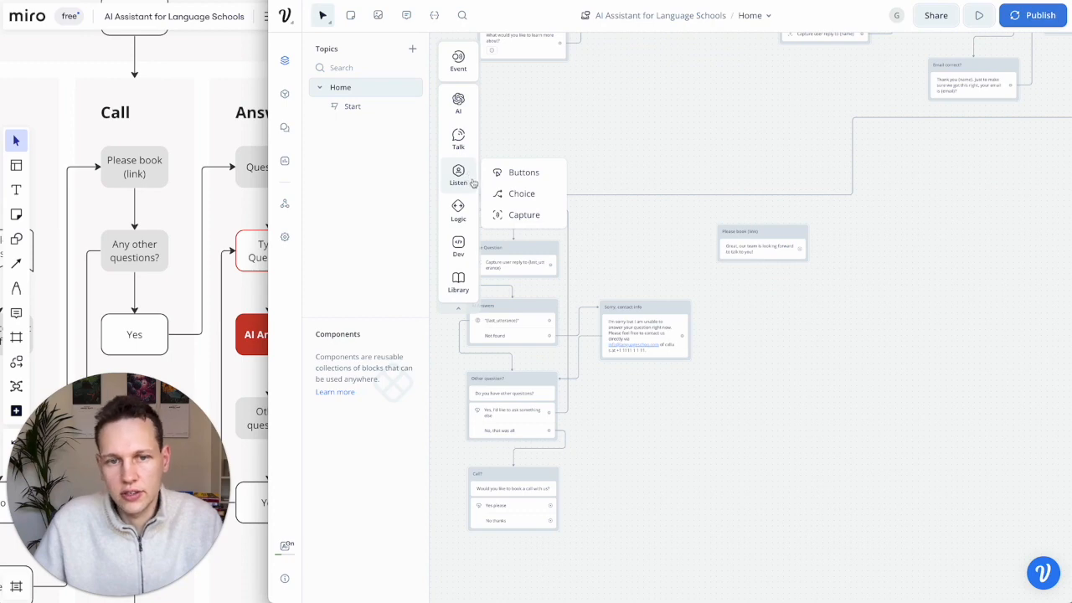
mouse_move(461, 139)
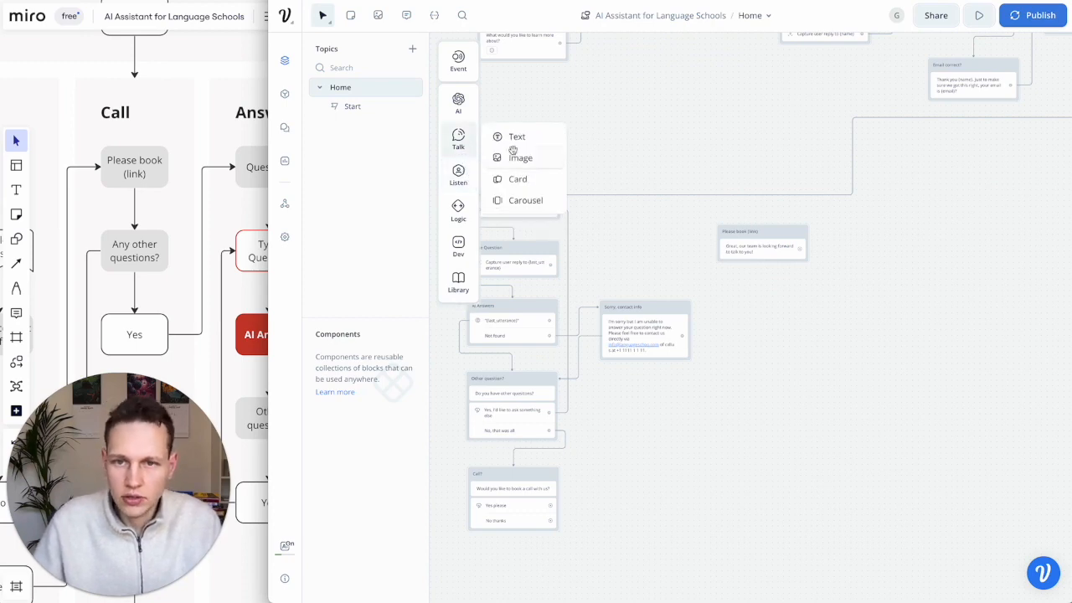
left_click_drag(513, 139, 745, 266)
left_click(871, 109)
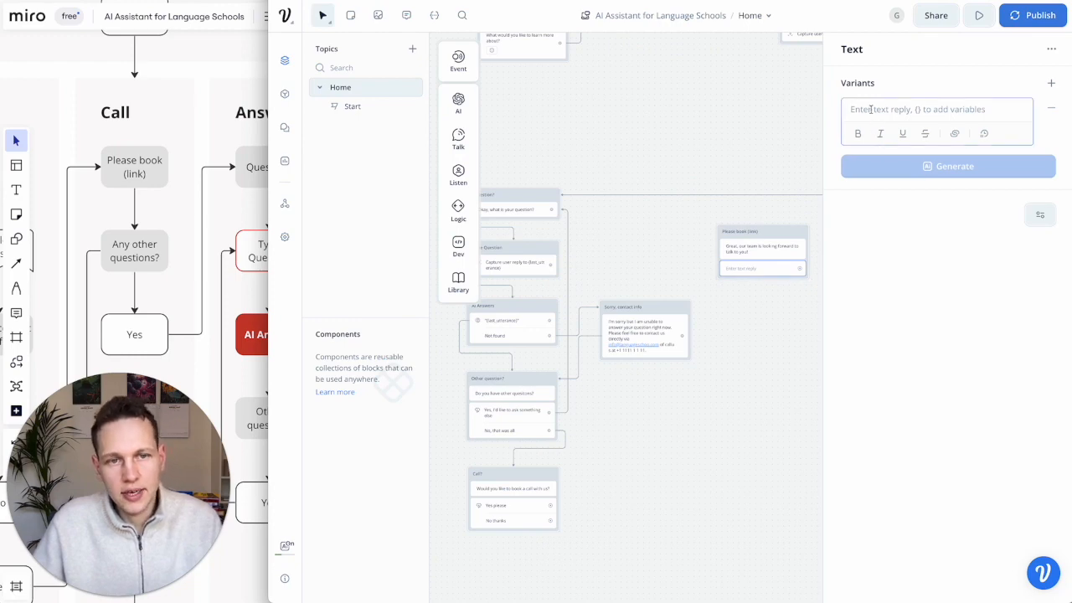
type("Please book your call di")
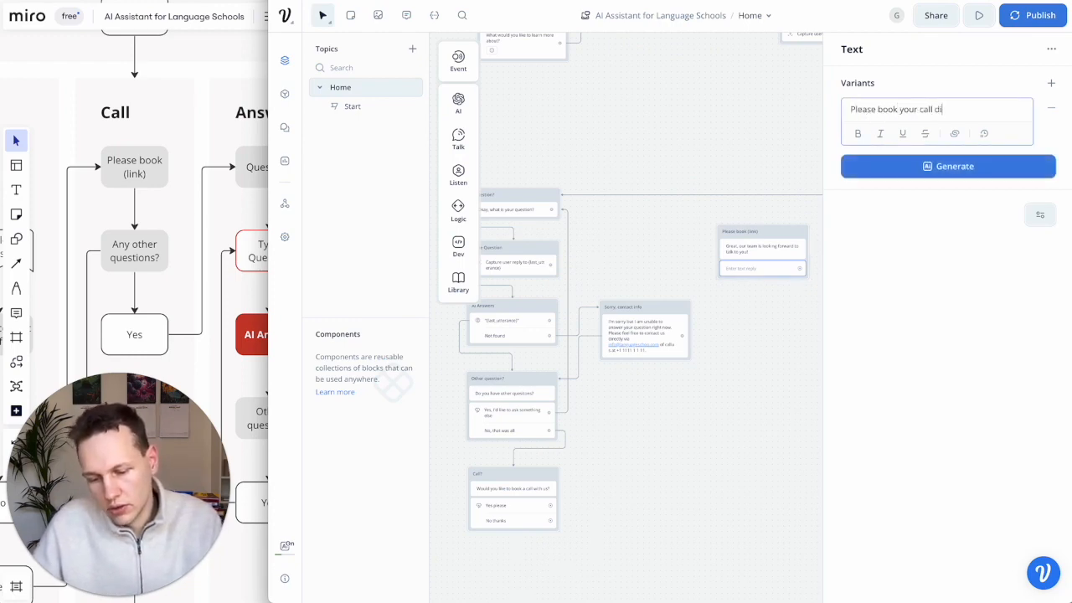
type("rectly here.")
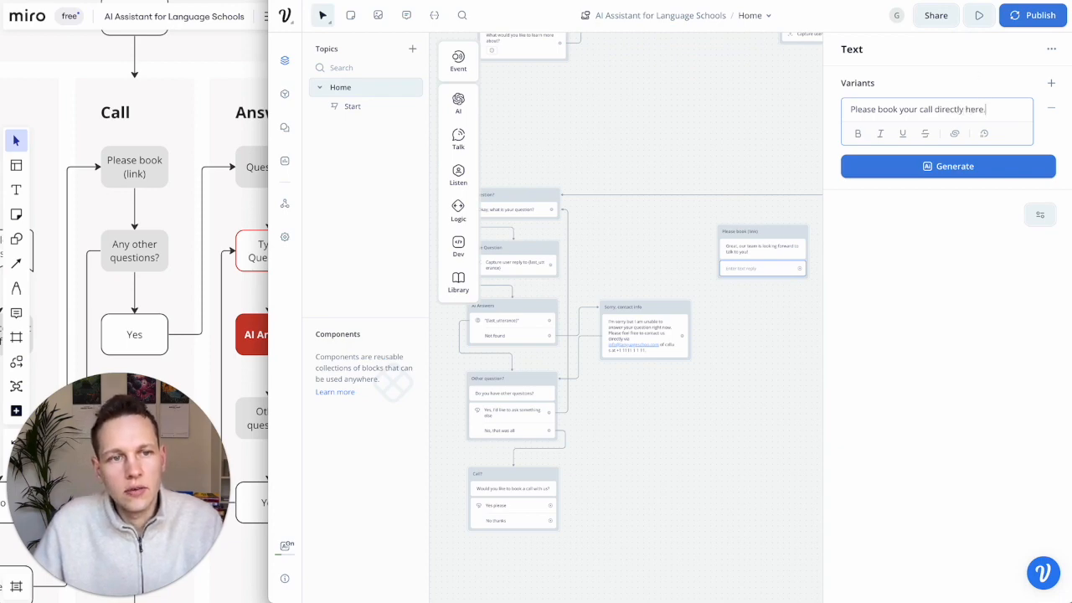
double_click(979, 109)
key("ctrl+k")
type("calendly.com")
key("Return")
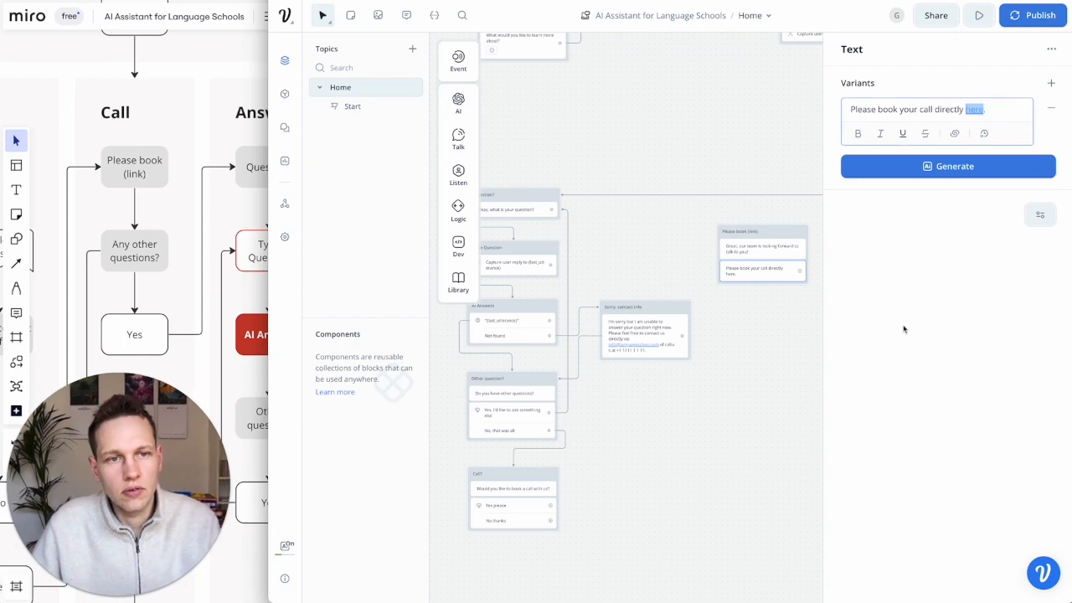
left_click(992, 109)
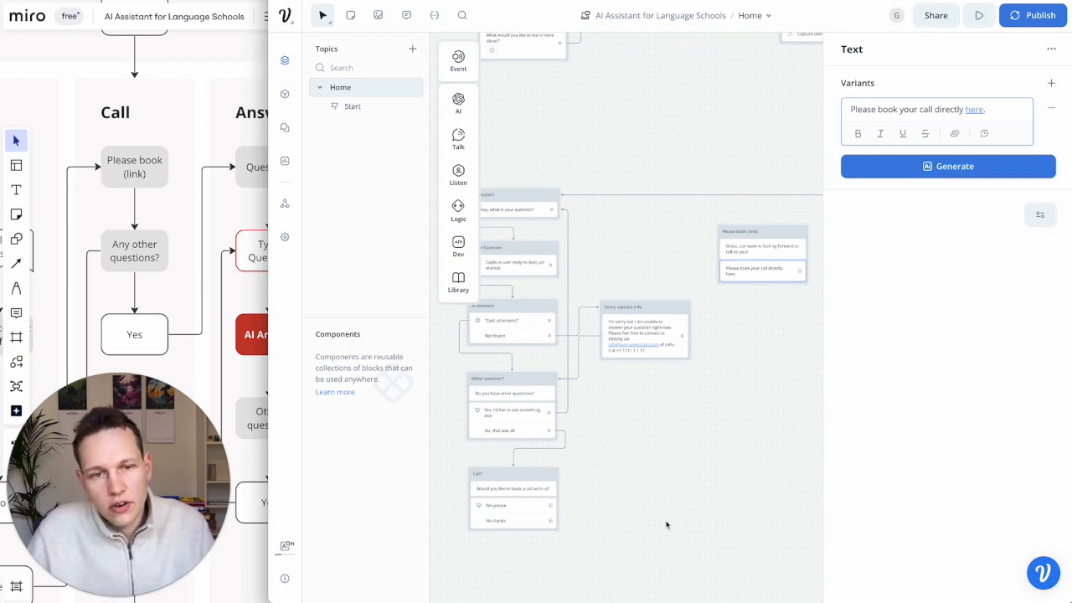
- Review the Miro flowchart, then return to the Voiceflow editor
left_click(190, 291)
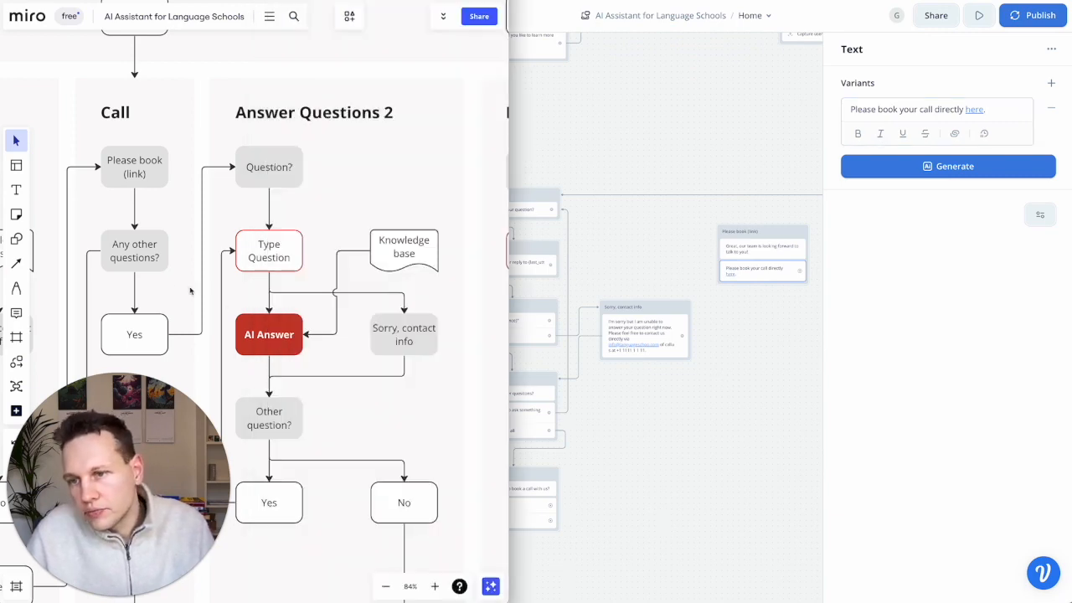
scroll(158, 315, "down", 3)
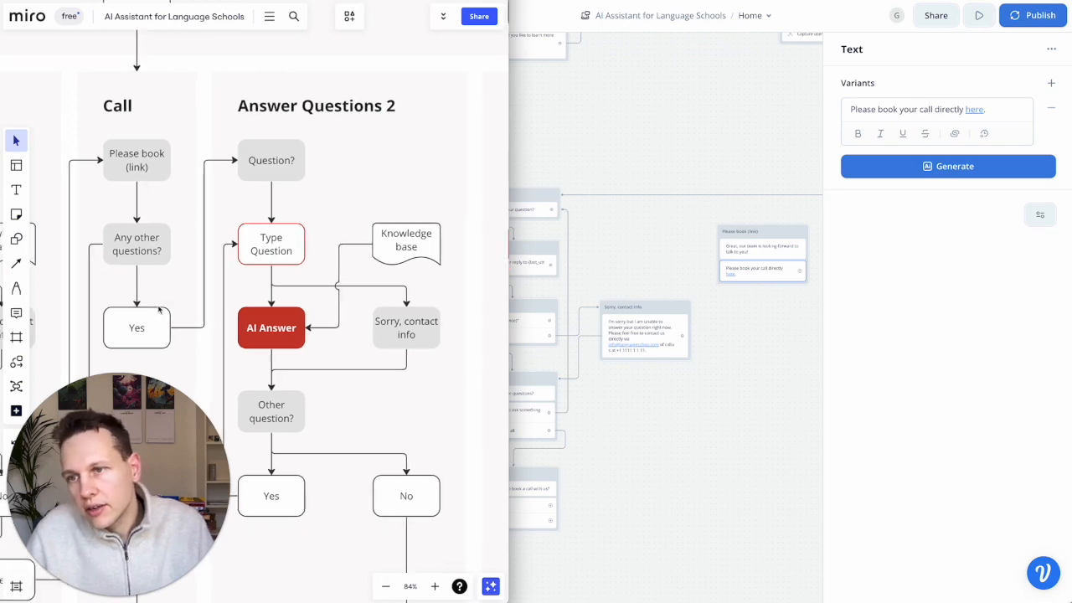
scroll(153, 224, "down", 2)
scroll(153, 223, "left", 2)
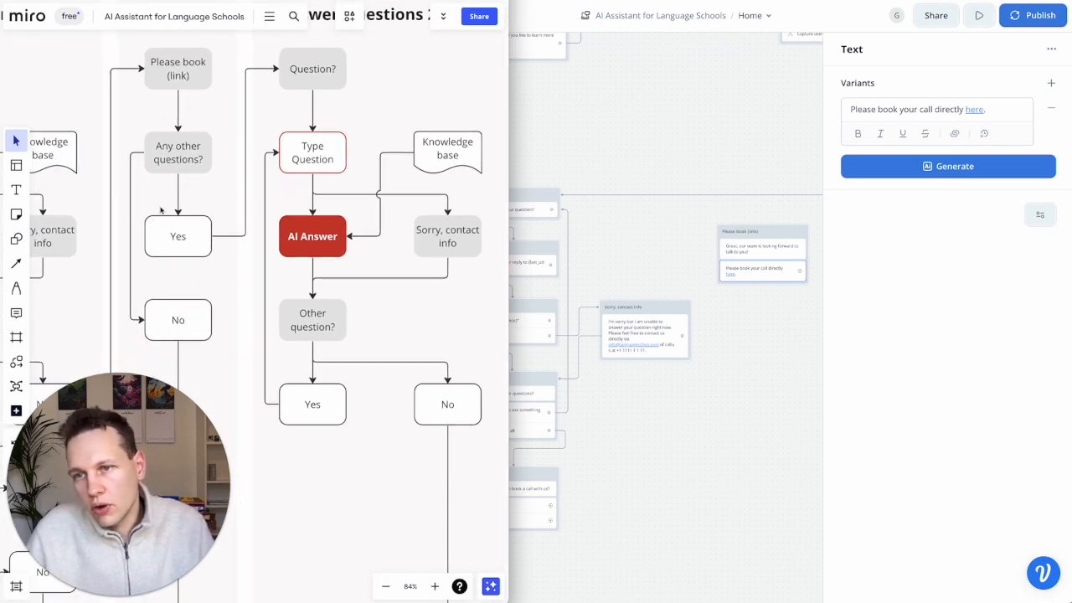
left_click(749, 417)
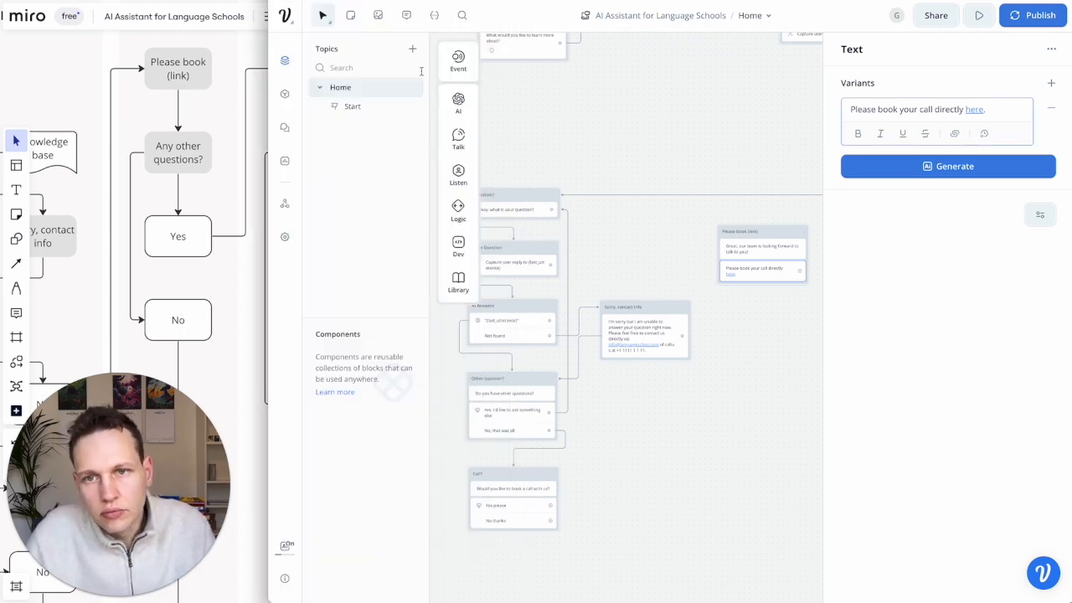
- Add an Any other questions? block asking 'Is there anything else you would like to ask about'
mouse_move(459, 138)
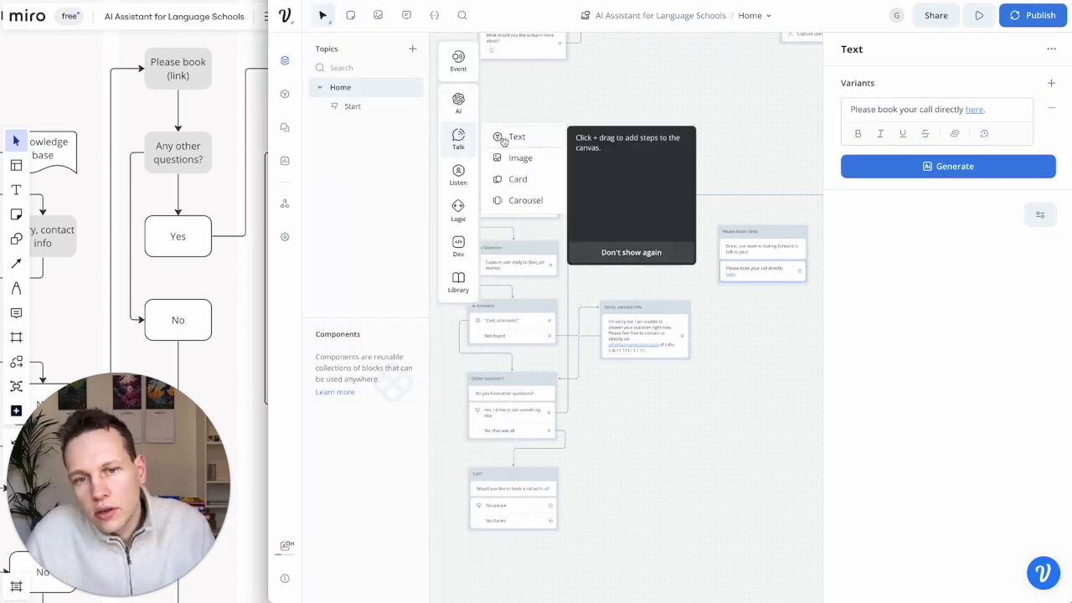
left_click_drag(513, 138, 763, 315)
left_click(758, 312)
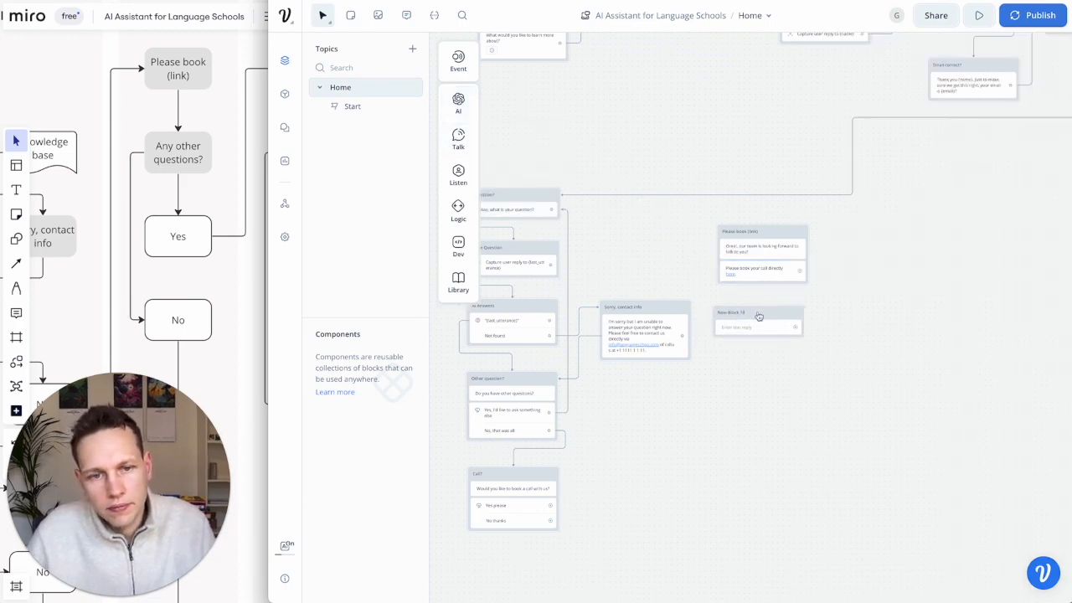
key("t")
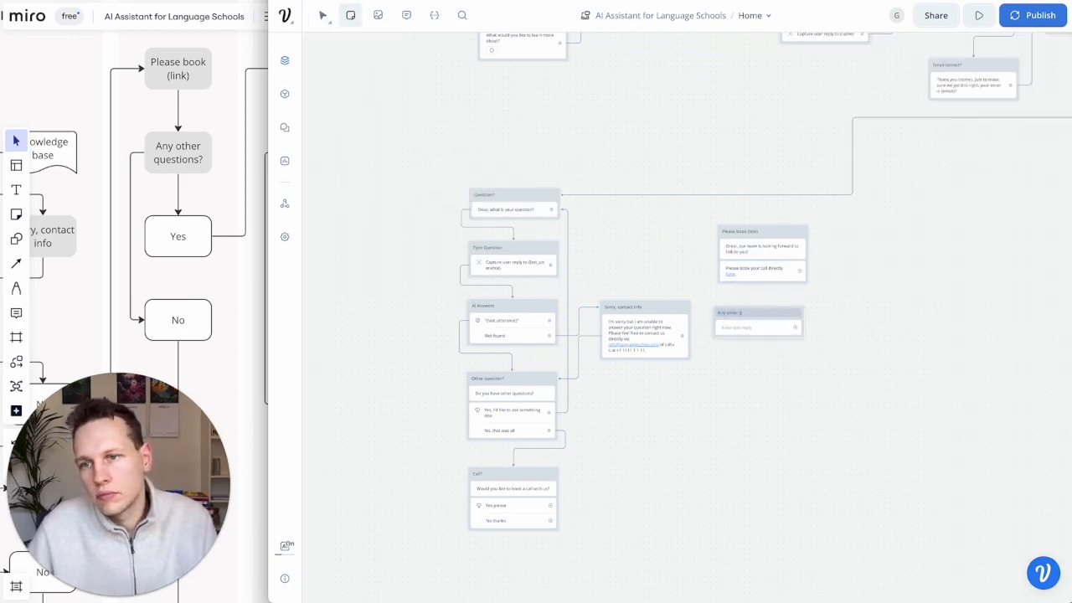
left_click(760, 322)
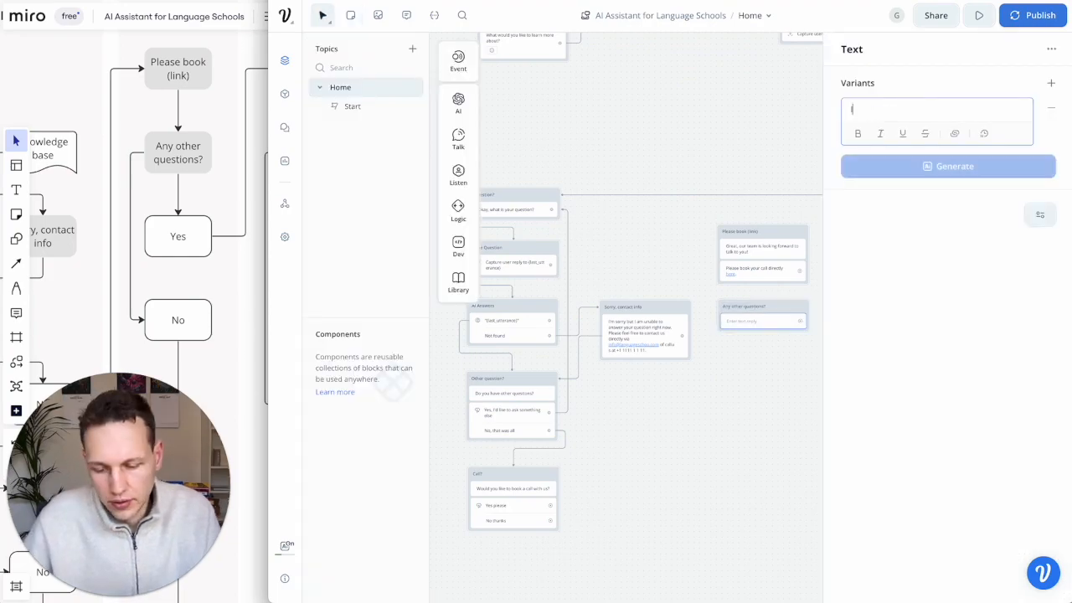
type("Is t")
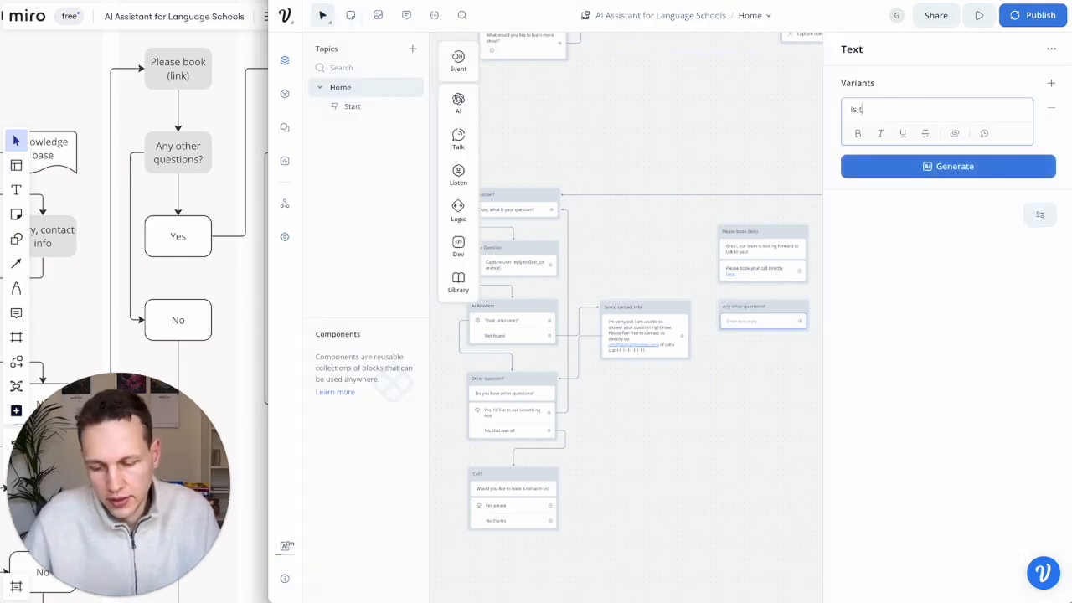
type("here anything else yo")
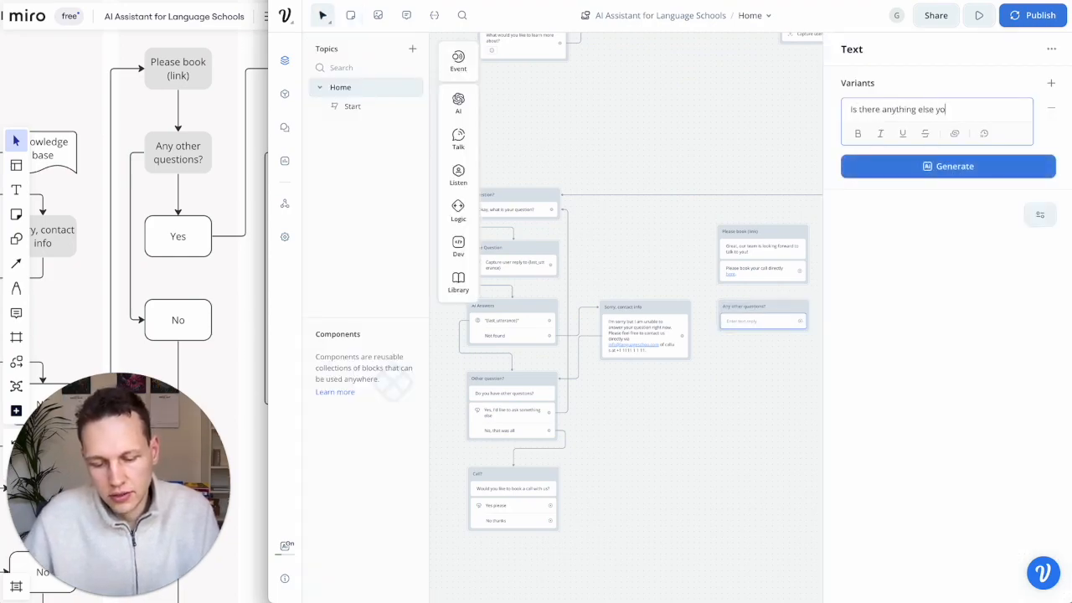
type("u would like to ak")
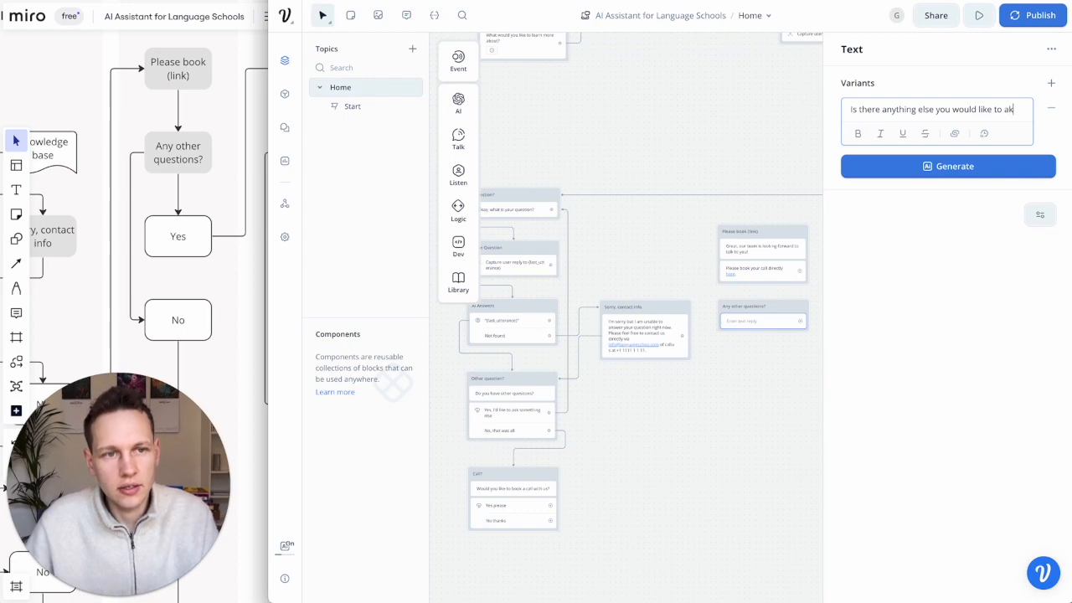
type("s about?")
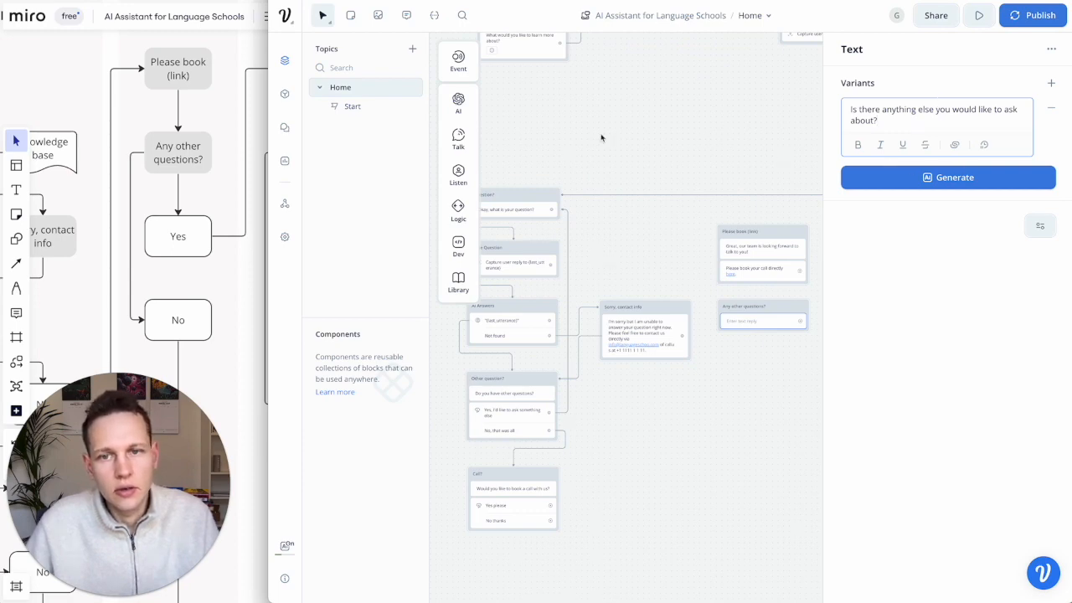
- Add 'Yes, please' and 'No, thanks' reply buttons to Any other questions?
mouse_move(458, 174)
left_click_drag(507, 173, 673, 328)
left_click(897, 111)
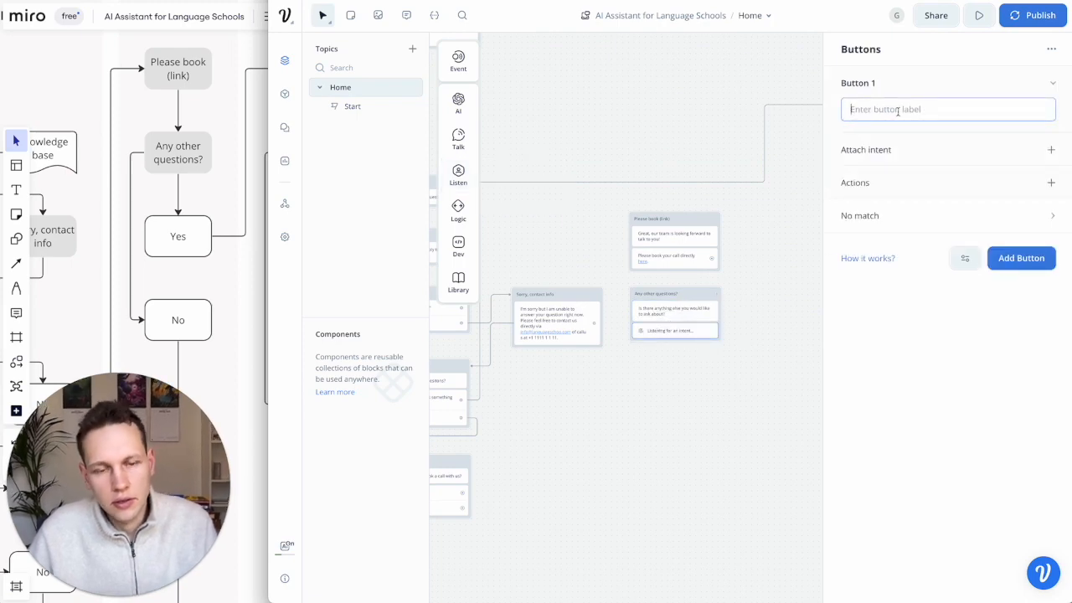
type("Yes, please")
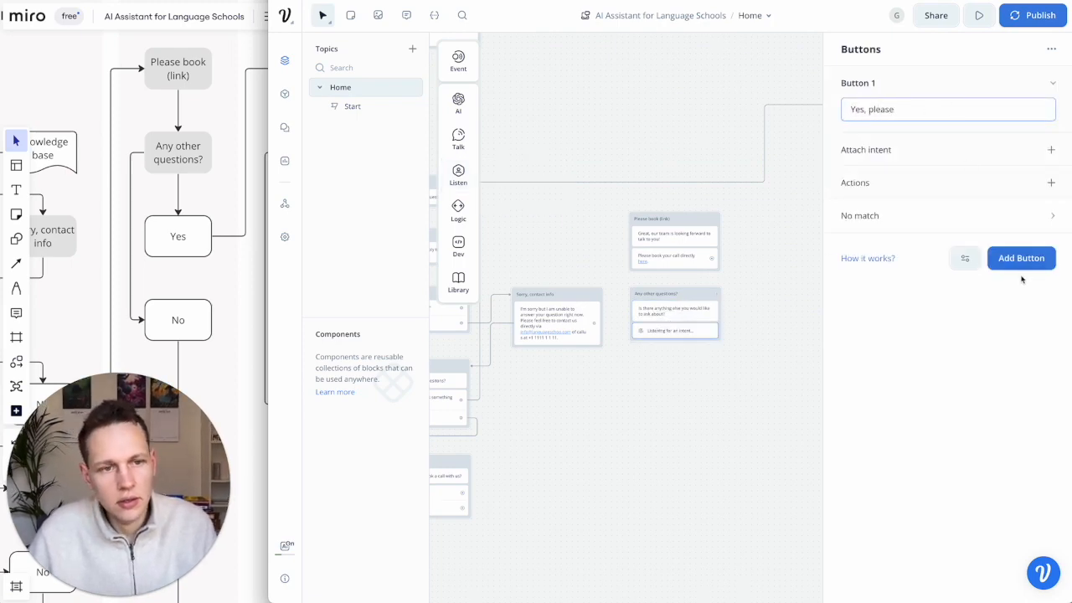
left_click(1021, 259)
type("No, thanks")
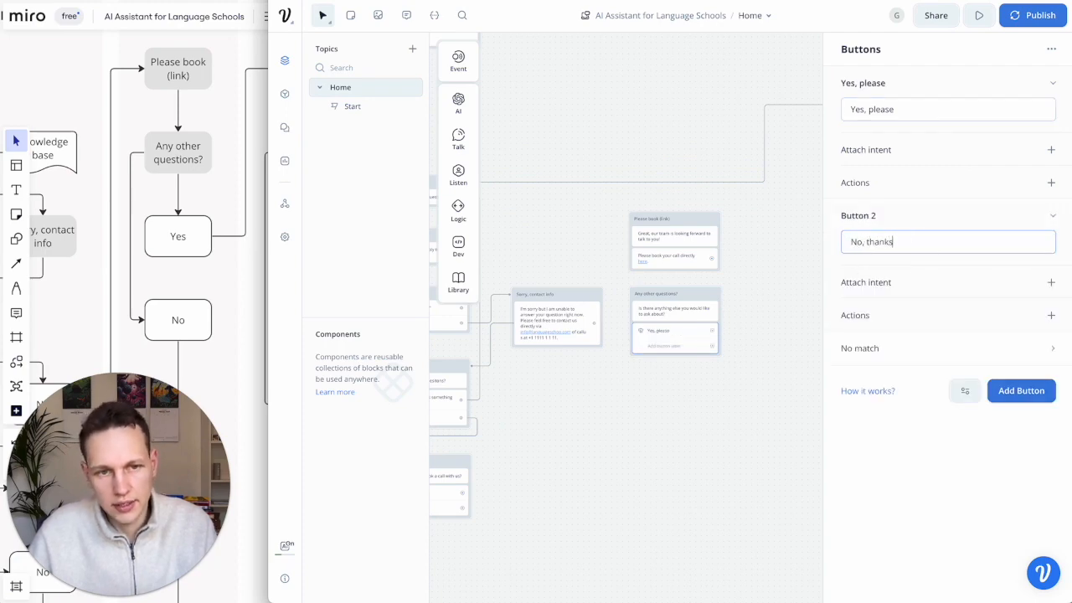
left_click(767, 391)
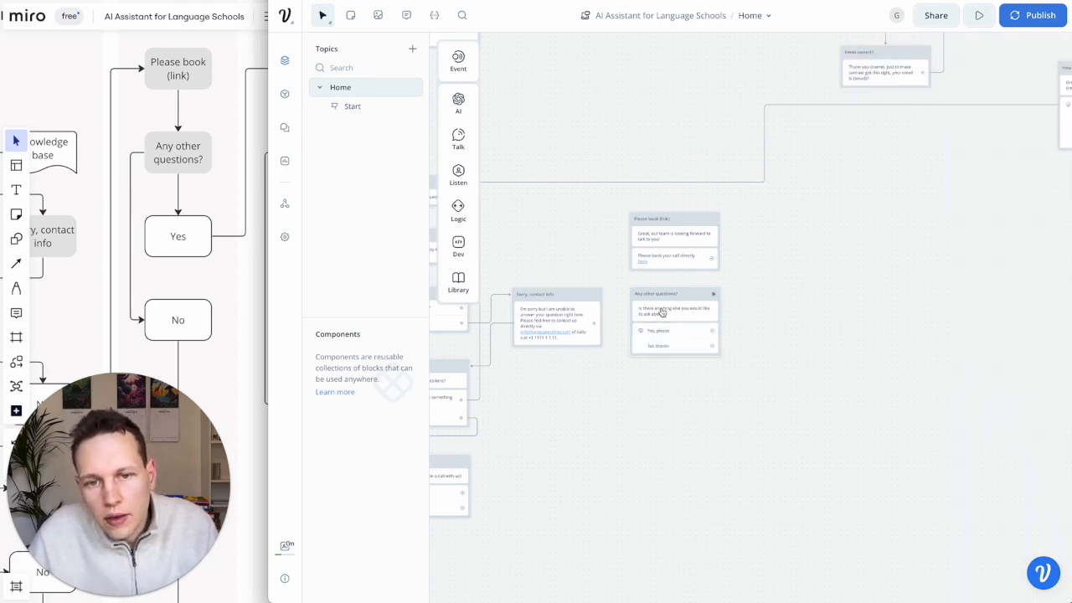
- Connect Call?'s Yes please reply and the talk-to-someone choice to Please book (link)
scroll(662, 310, "left", 5)
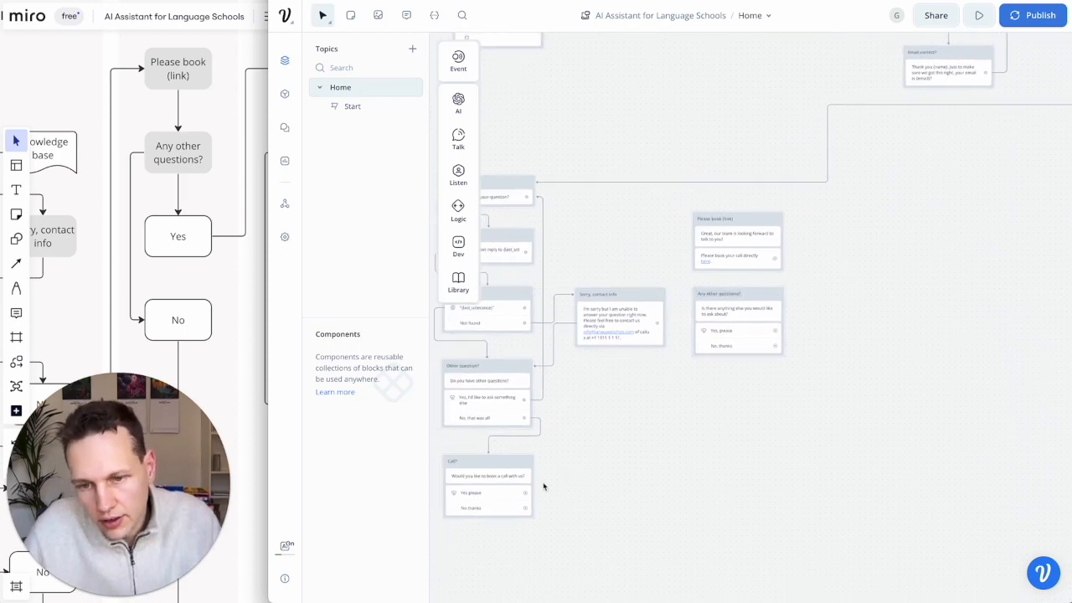
left_click_drag(527, 498, 712, 237)
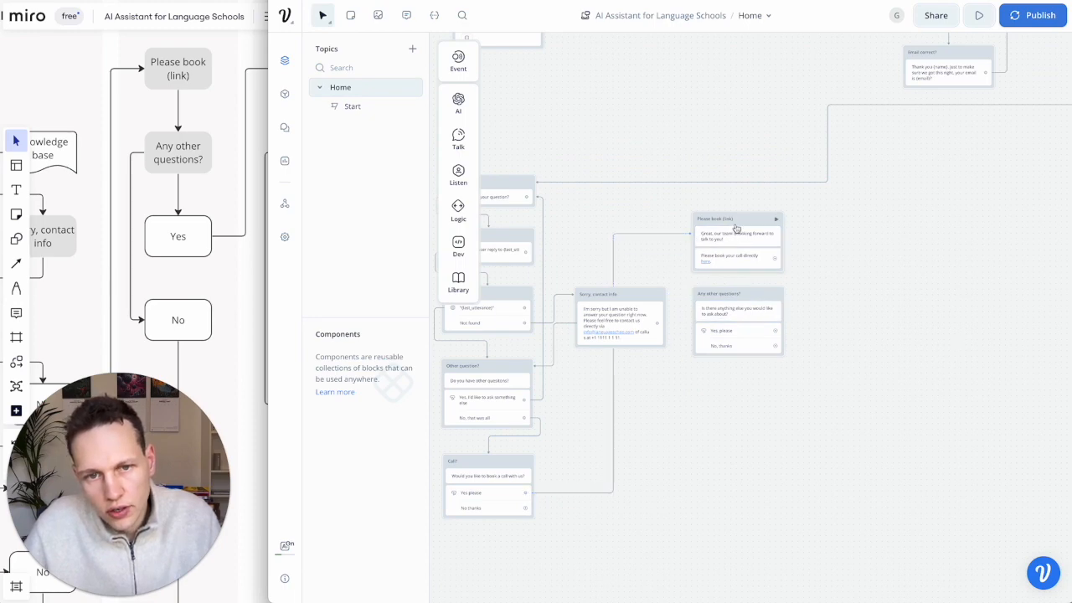
scroll(763, 201, "up", 3)
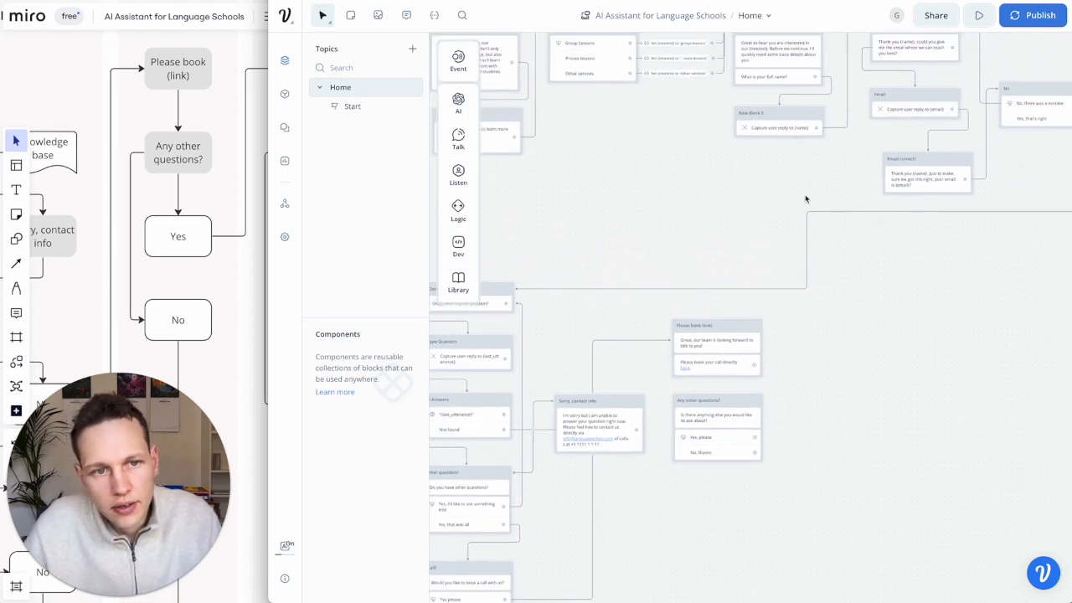
scroll(797, 195, "right", 4)
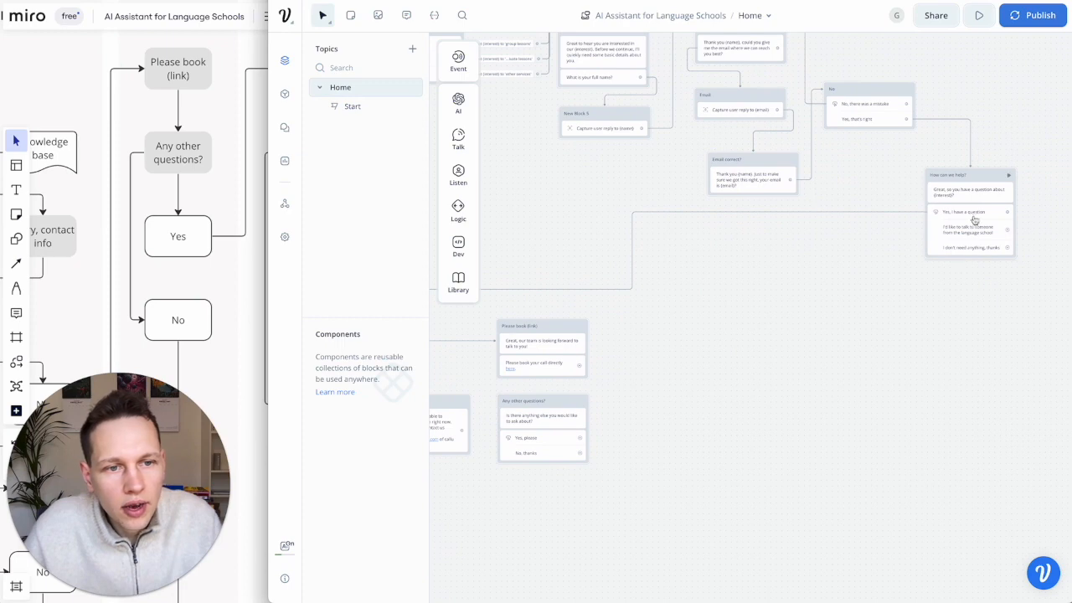
scroll(970, 218, "down", 1)
scroll(970, 217, "left", 1)
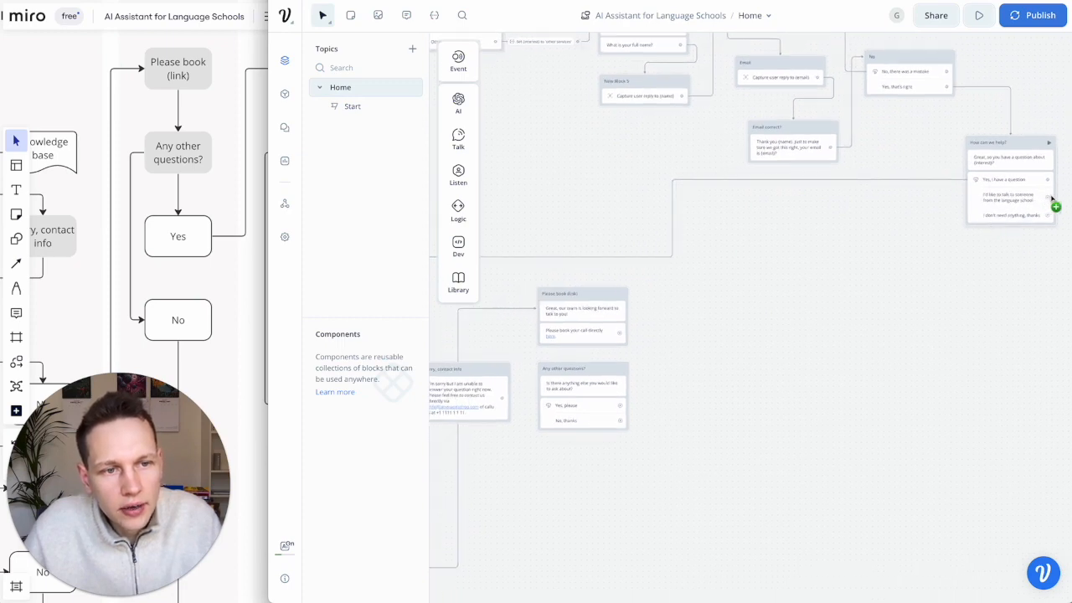
left_click_drag(1051, 198, 588, 296)
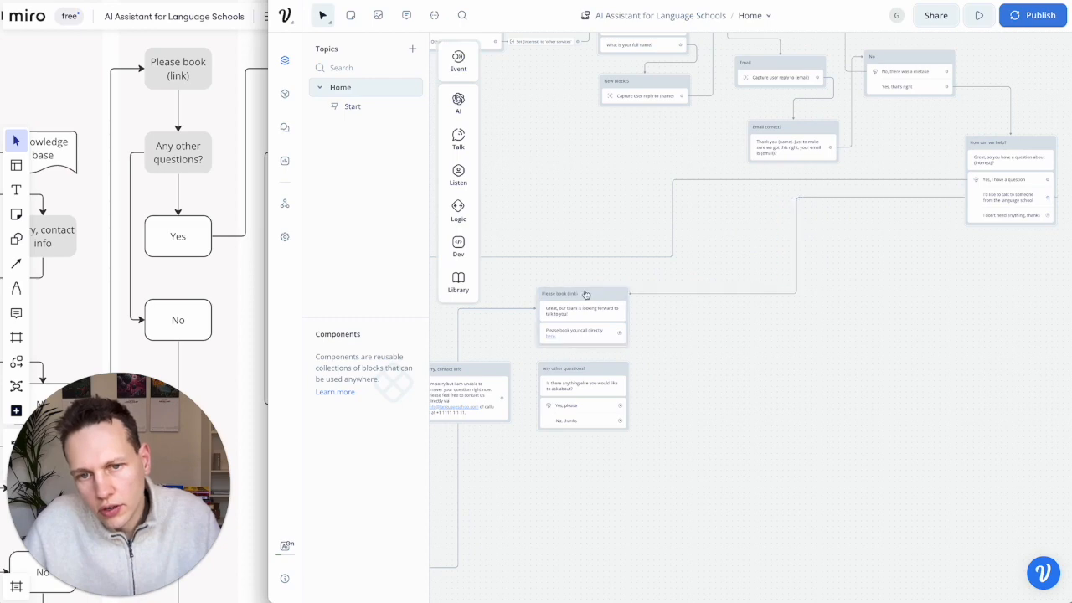
- Link Please book (link) onward to Any other questions?, then return to the Miro flowchart
scroll(585, 294, "down", 2)
scroll(585, 294, "left", 4)
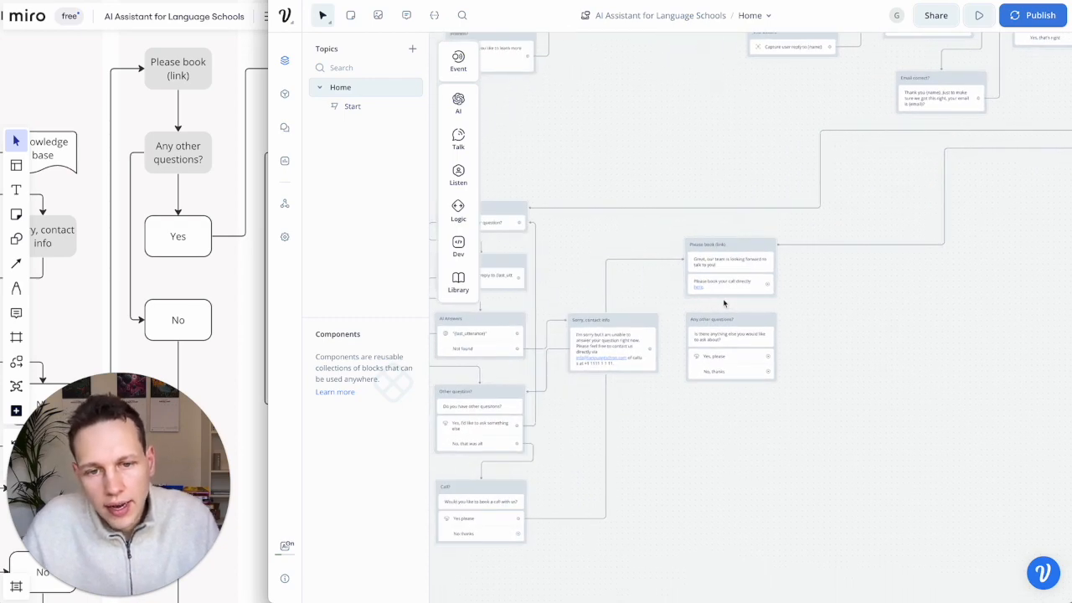
scroll(734, 298, "up", 3)
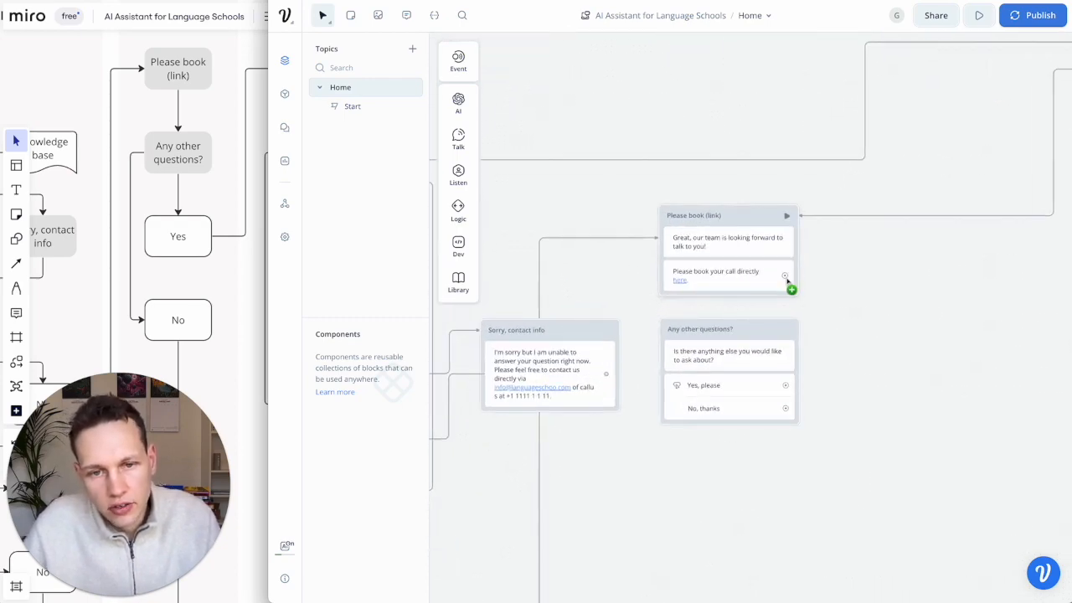
left_click_drag(787, 280, 749, 339)
scroll(163, 339, "down", 2)
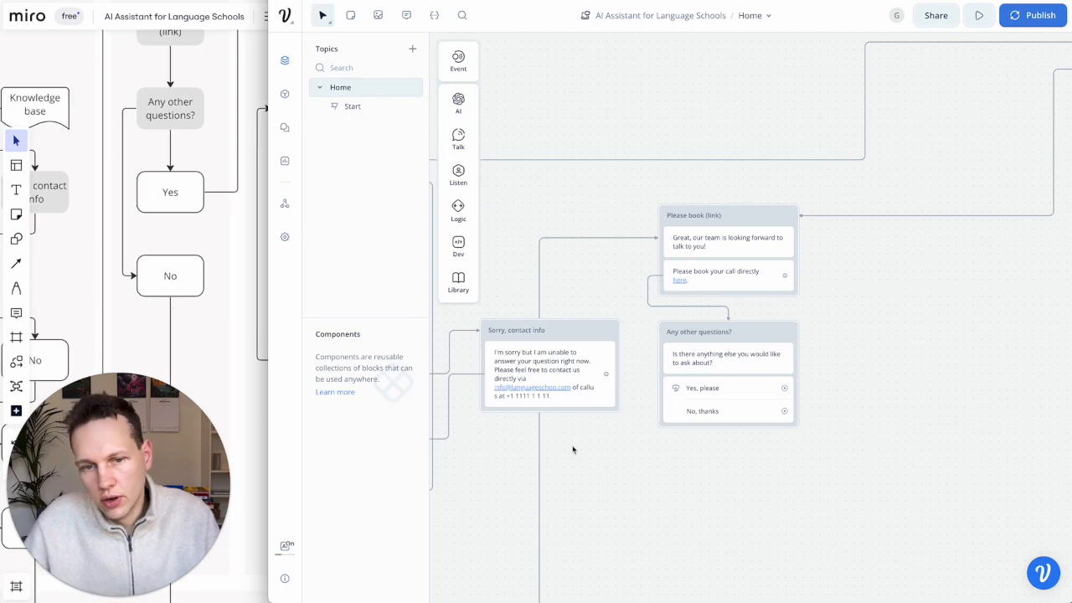
scroll(619, 463, "down", 3)
scroll(206, 265, "up", 10)
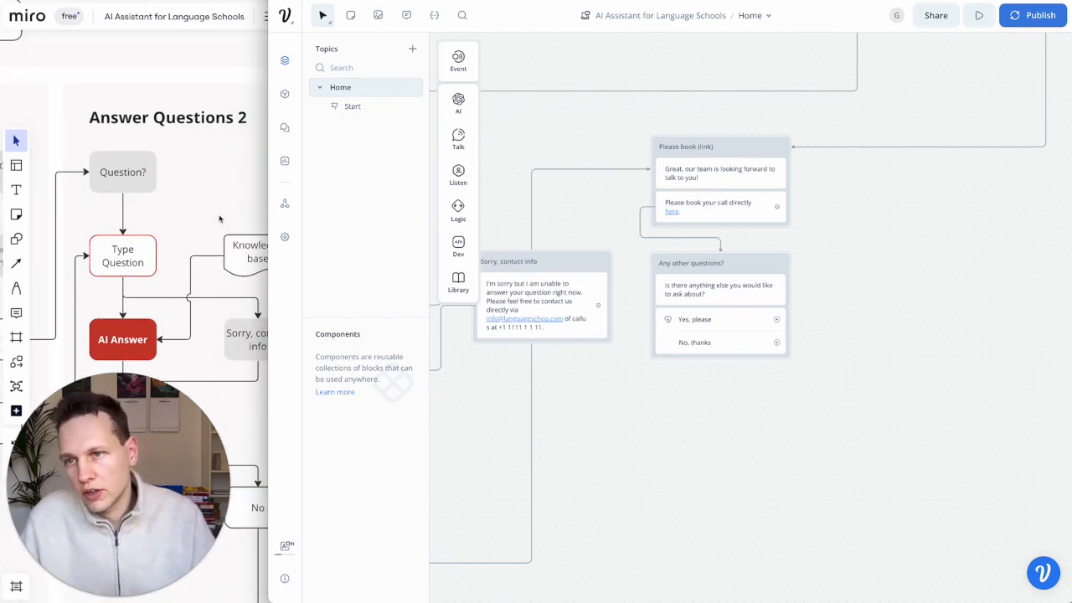
scroll(215, 236, "right", 1)
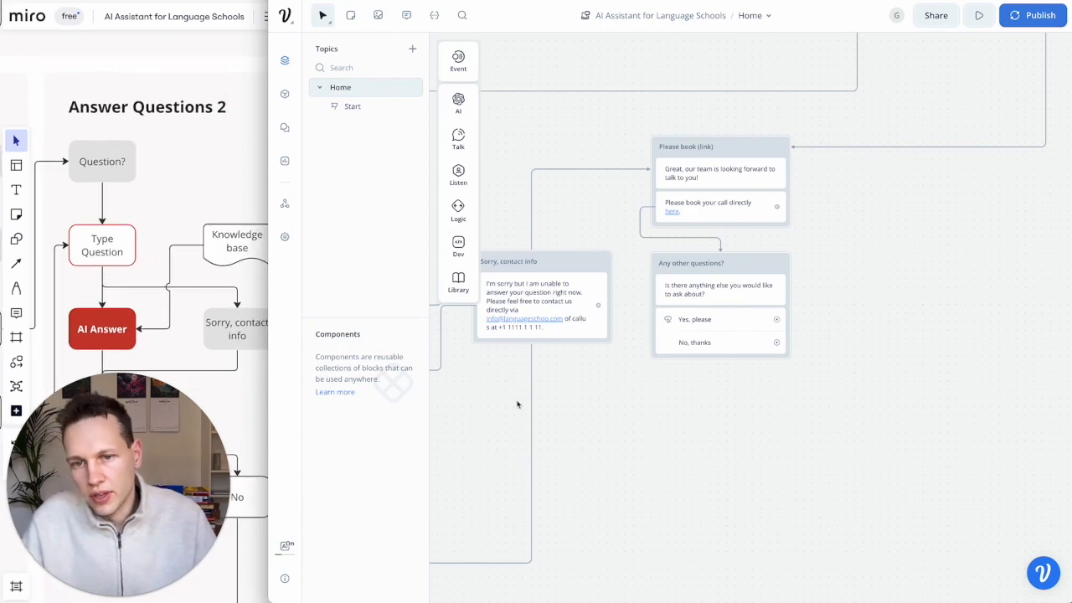
scroll(517, 404, "down", 3)
left_click(117, 241)
- Select the six question-answering blocks, copy them and paste a duplicate on the canvas
scroll(114, 237, "down", 6)
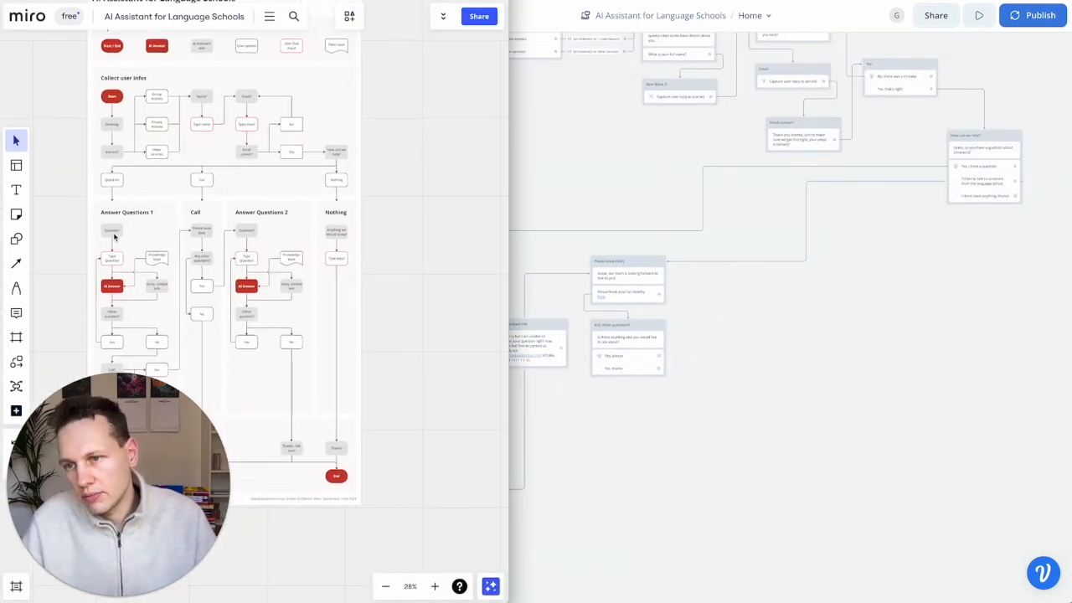
scroll(114, 237, "left", 3)
scroll(190, 204, "up", 3)
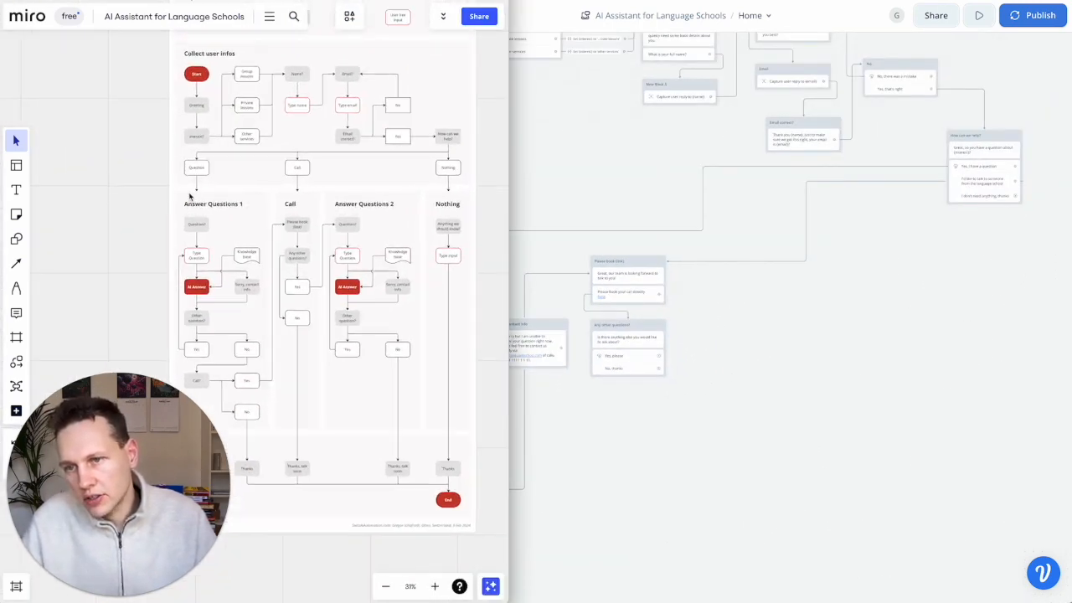
left_click(516, 388)
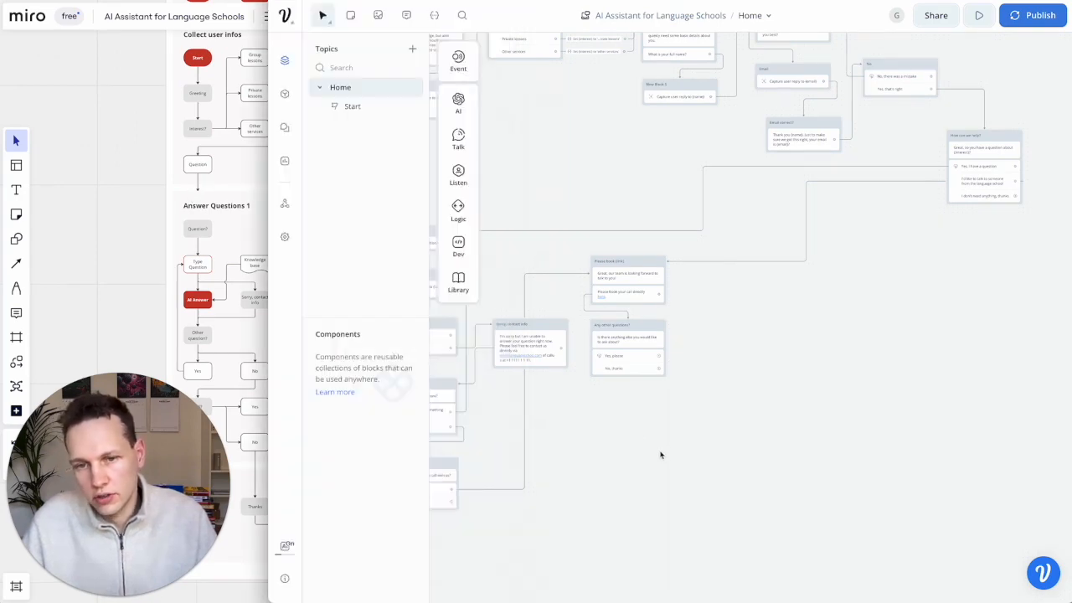
scroll(661, 450, "left", 5)
left_click_drag(765, 537, 543, 248)
key("ctrl+c")
scroll(760, 312, "right", 5)
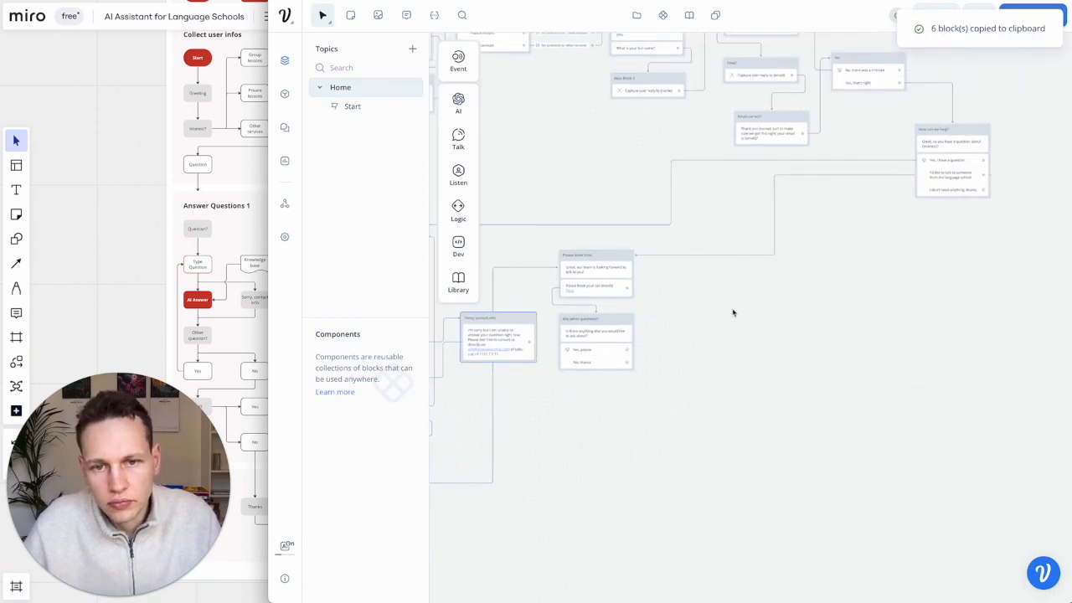
key("ctrl+v")
scroll(577, 317, "left", 3)
scroll(578, 316, "left", 1)
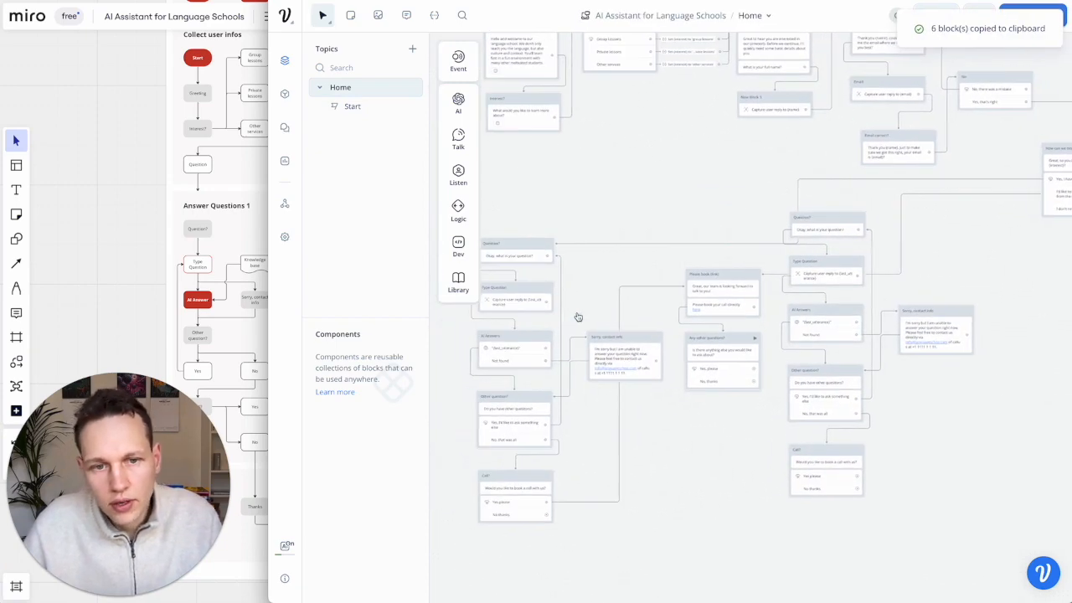
left_click_drag(936, 486, 814, 233)
left_click(994, 509)
left_click_drag(994, 508, 856, 253)
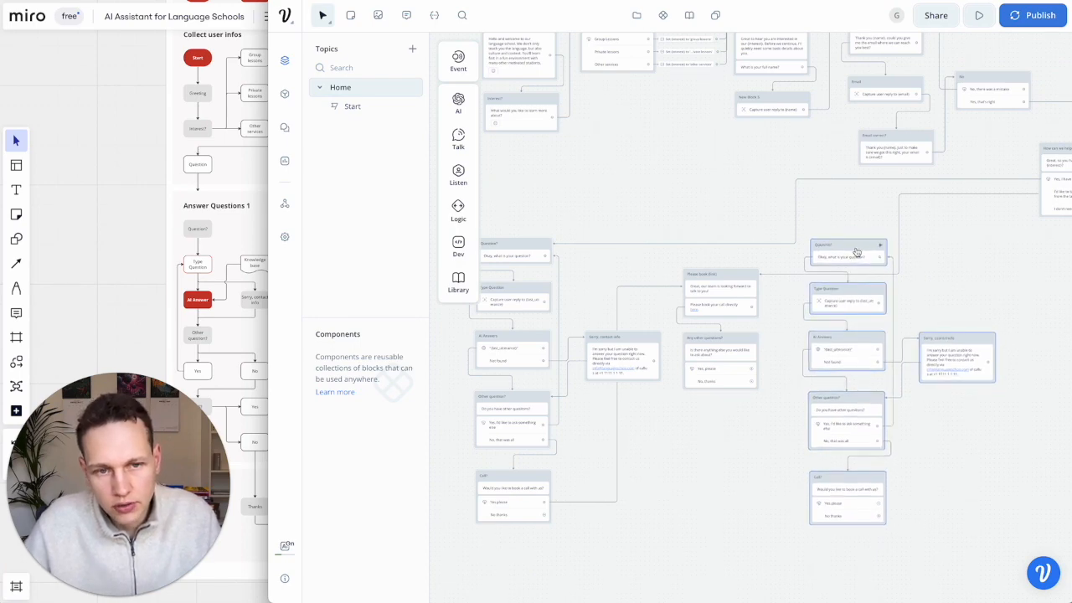
scroll(952, 490, "up", 3)
left_click_drag(894, 555, 712, 453)
key("Delete")
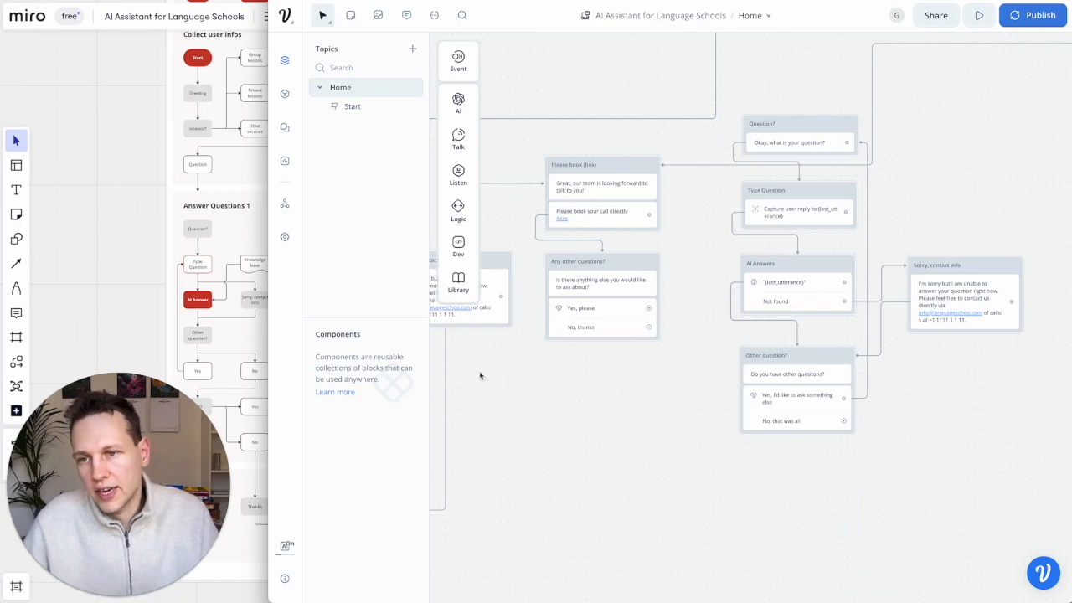
scroll(186, 268, "down", 5)
left_click(187, 270)
scroll(188, 270, "down", 1)
scroll(188, 270, "left", 1)
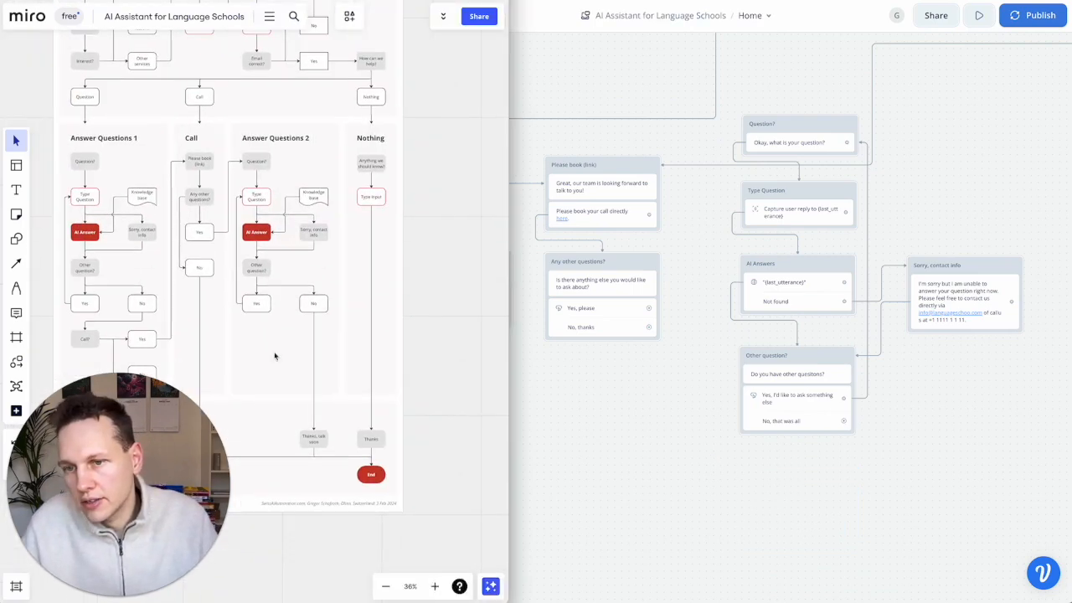
scroll(244, 273, "down", 1)
scroll(245, 273, "left", 1)
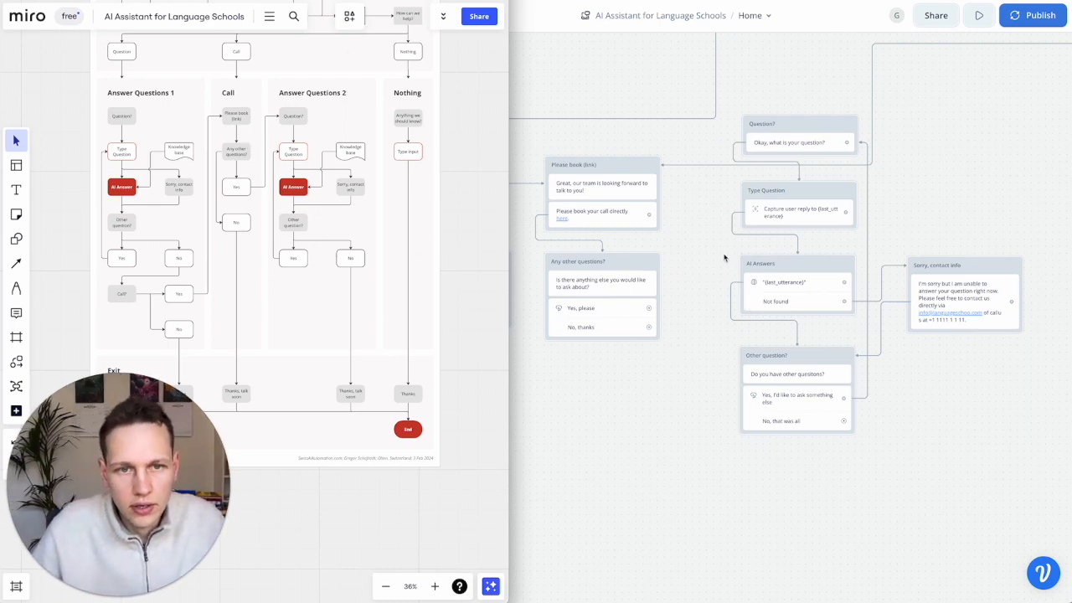
left_click(678, 326)
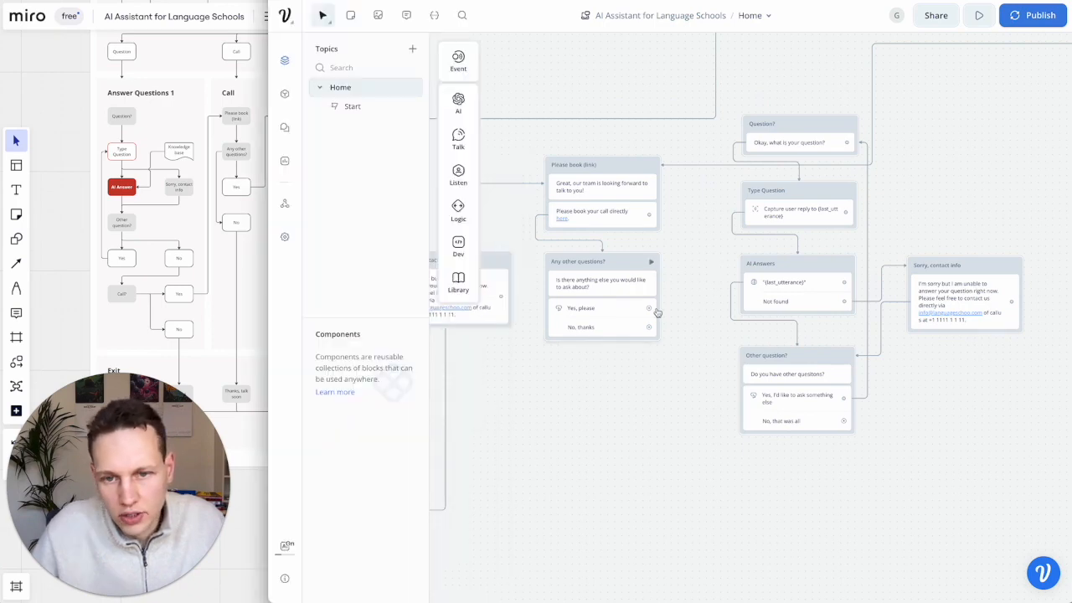
left_click_drag(658, 309, 762, 139)
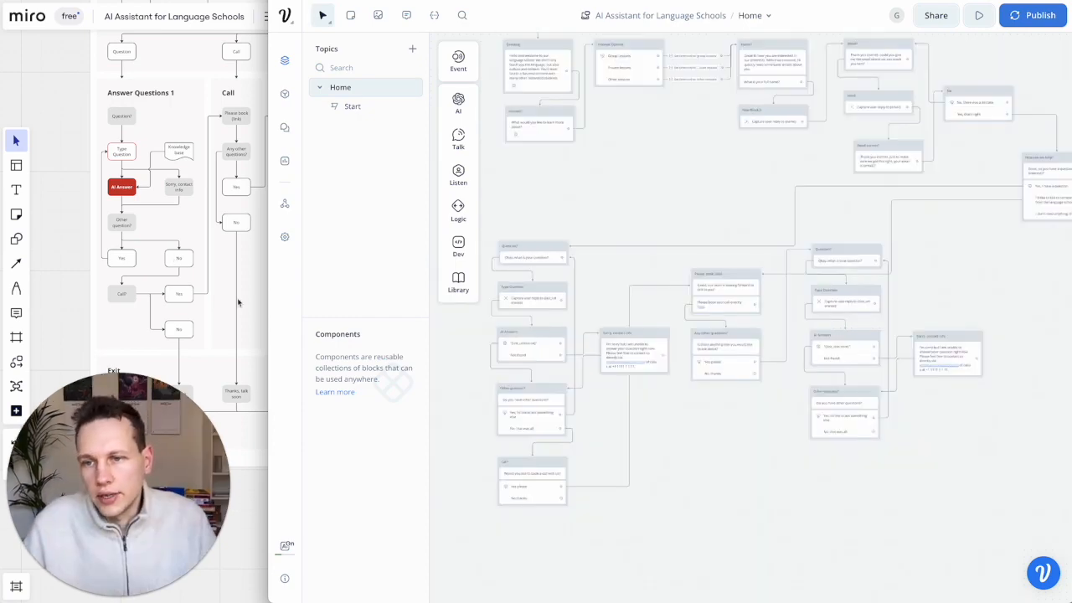
left_click(238, 302)
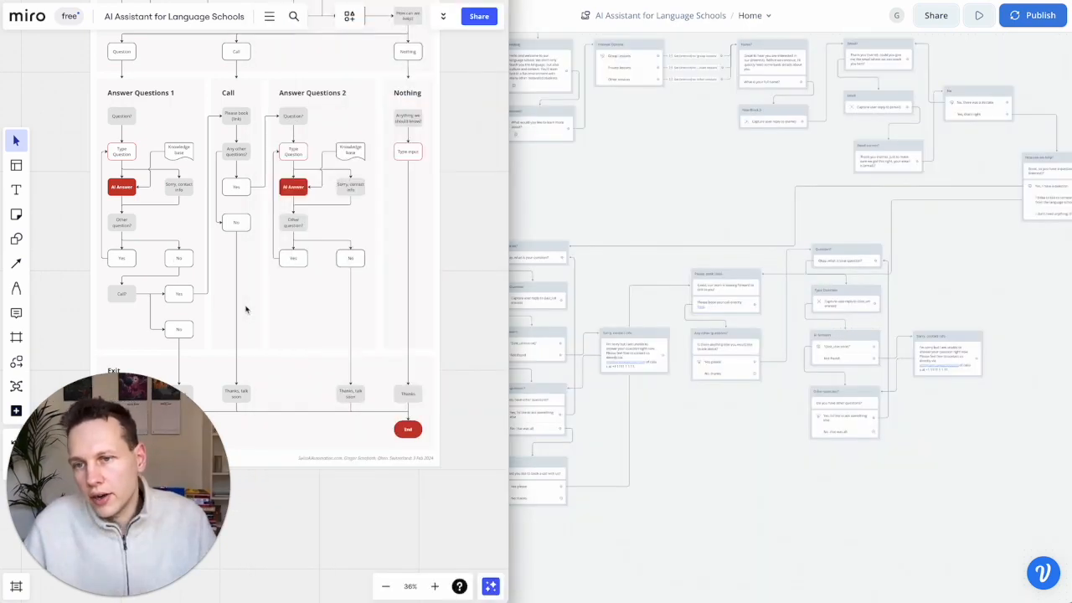
scroll(243, 307, "right", 3)
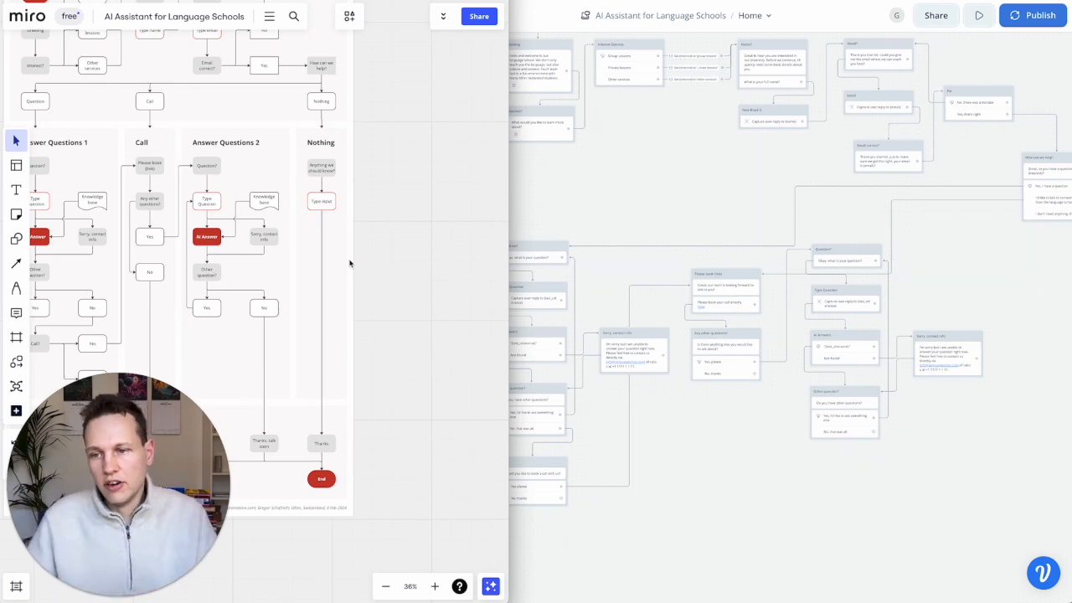
scroll(880, 363, "right", 3)
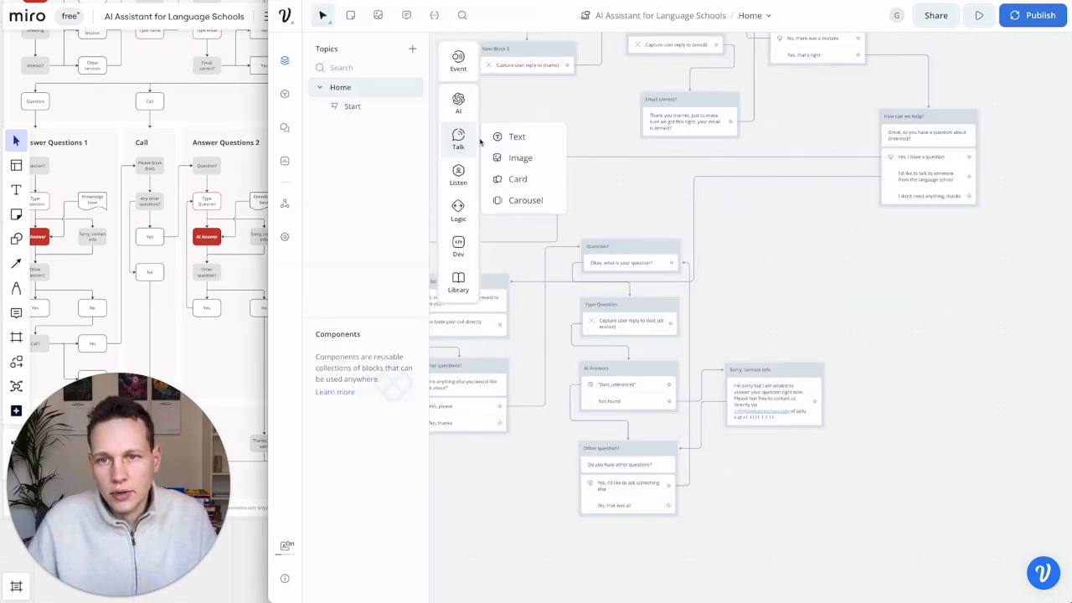
- Add a new text block titled 'Anything we should know?', checking the Miro plan
left_click_drag(513, 137, 895, 262)
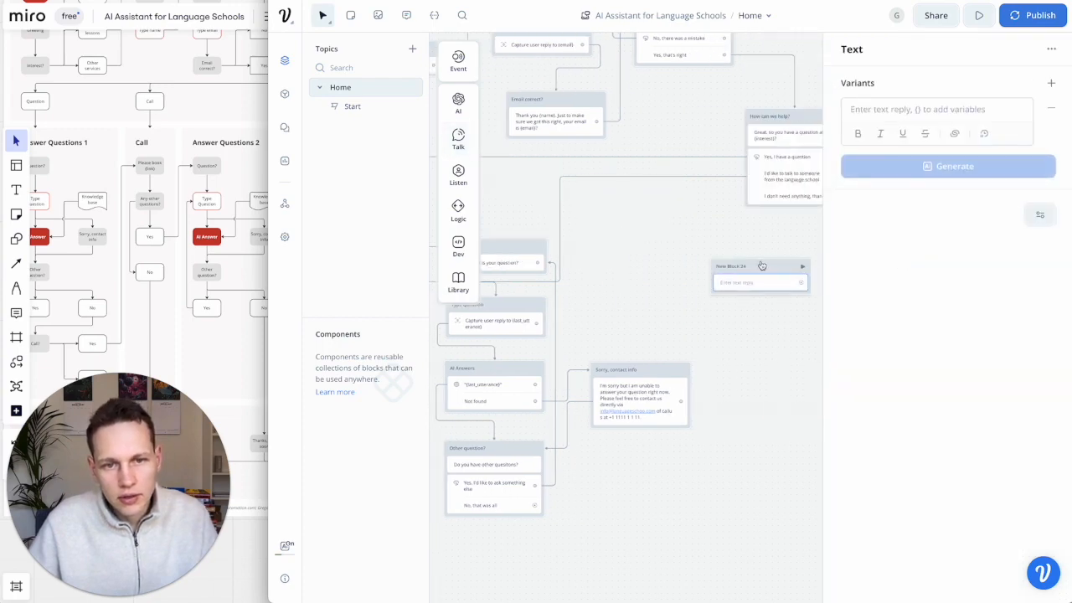
double_click(732, 267)
scroll(164, 237, "right", 5)
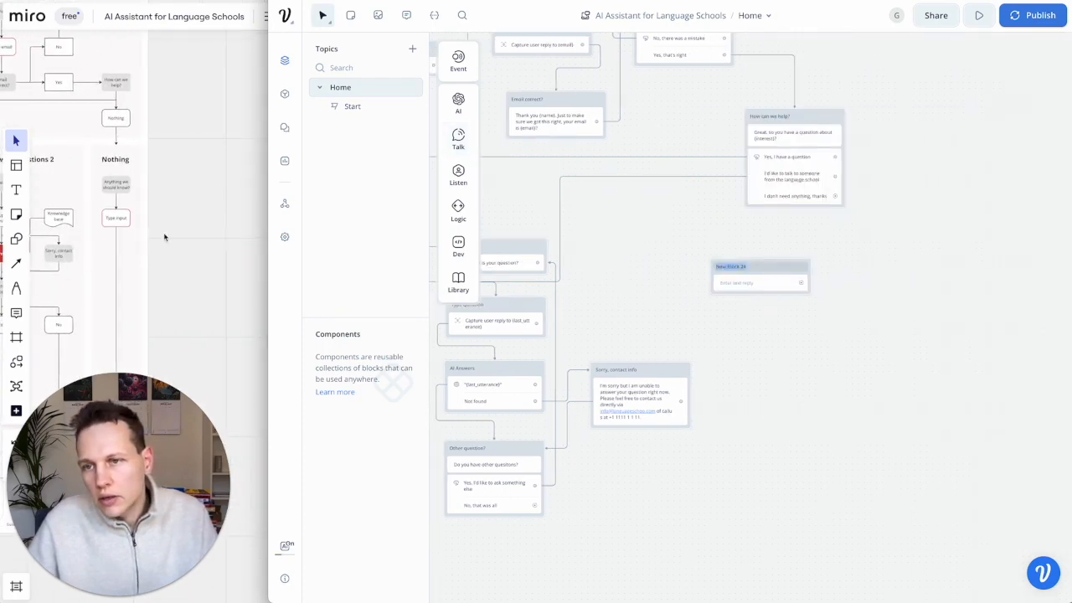
left_click(164, 237)
scroll(164, 237, "up", 5)
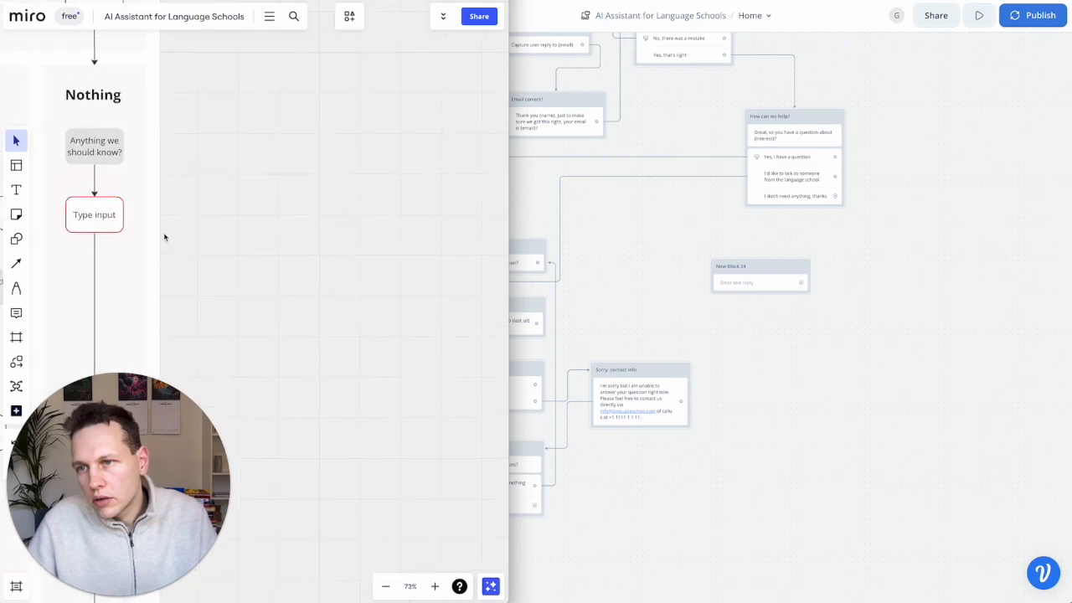
left_click(729, 265)
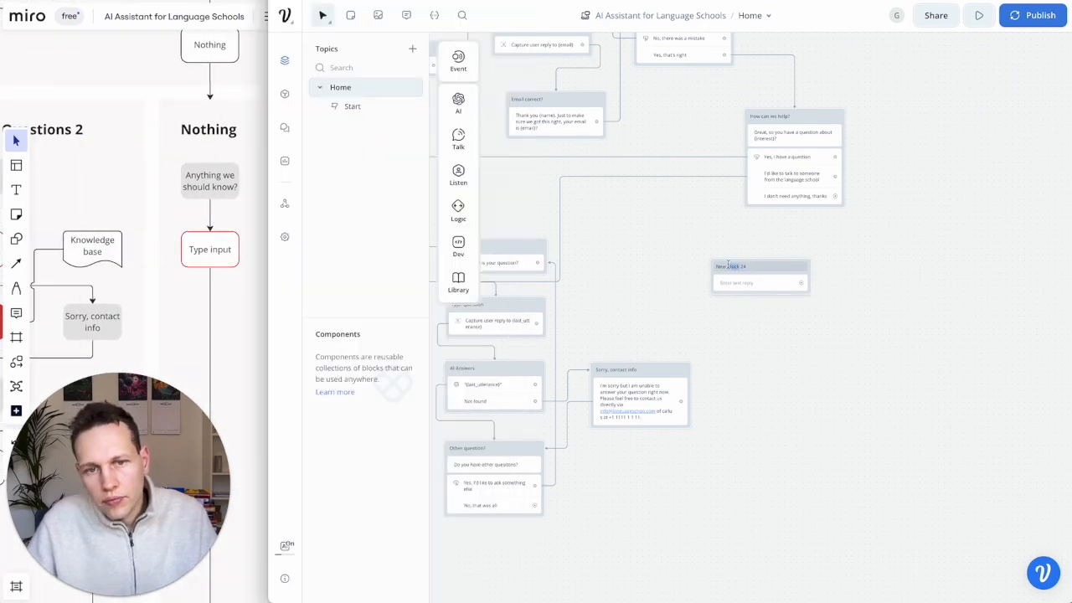
type("AI")
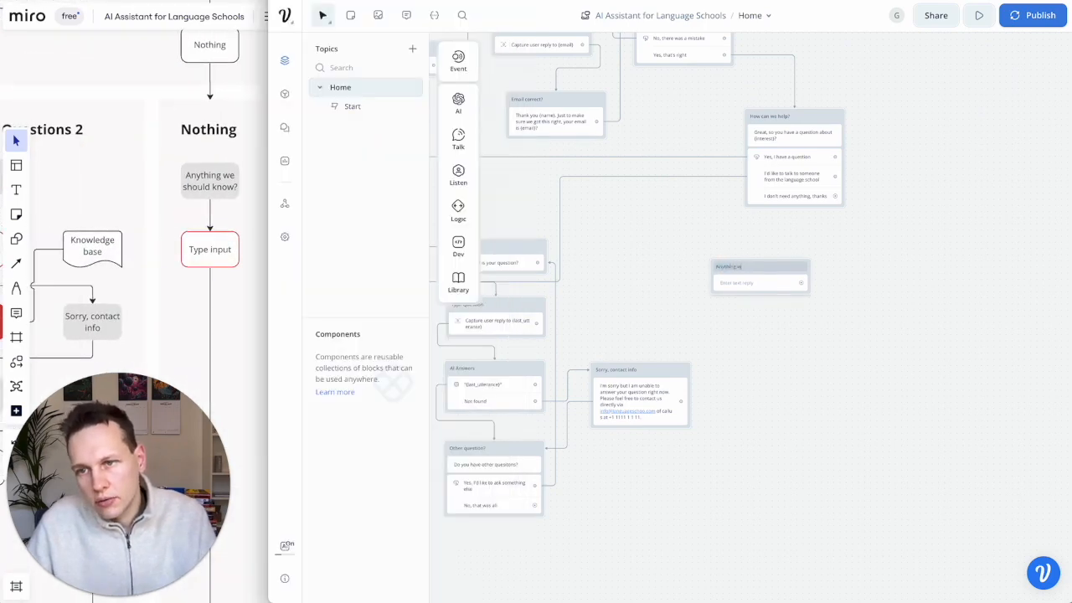
- Set its message to 'Okay, is there anything we should know about?'
left_click(744, 283)
type("Okay, is there an")
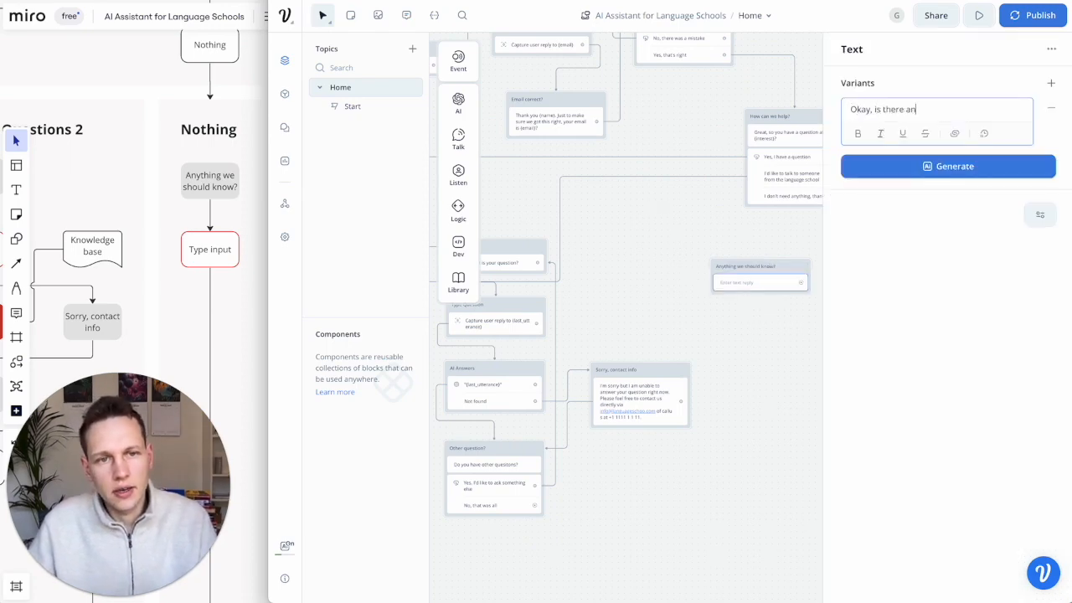
type("ything we should know baout")
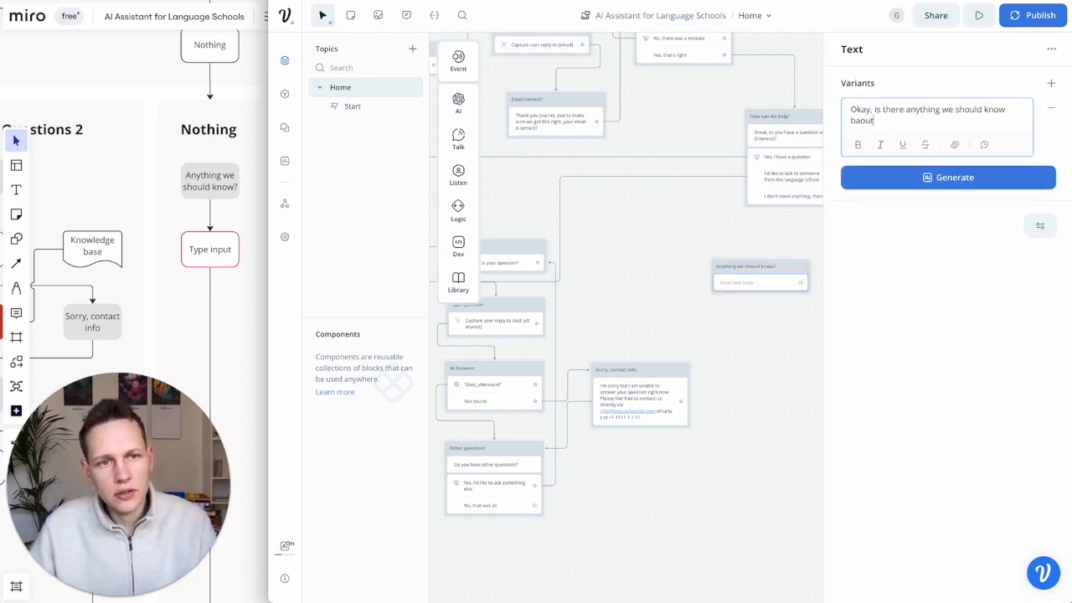
key("BackSpace")
key("BackSpace")
key("BackSpace")
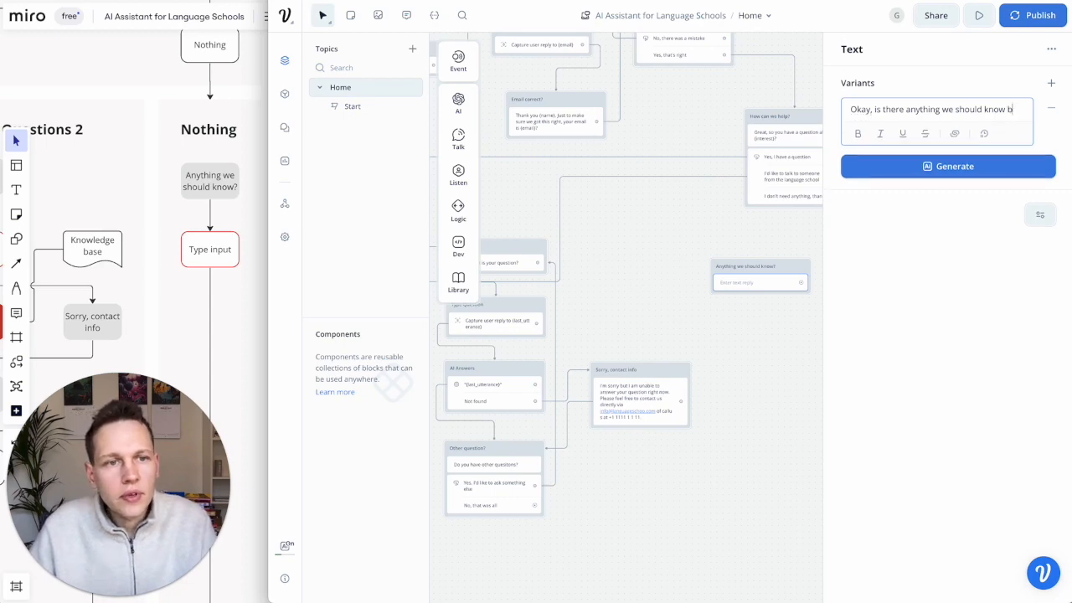
type("out?")
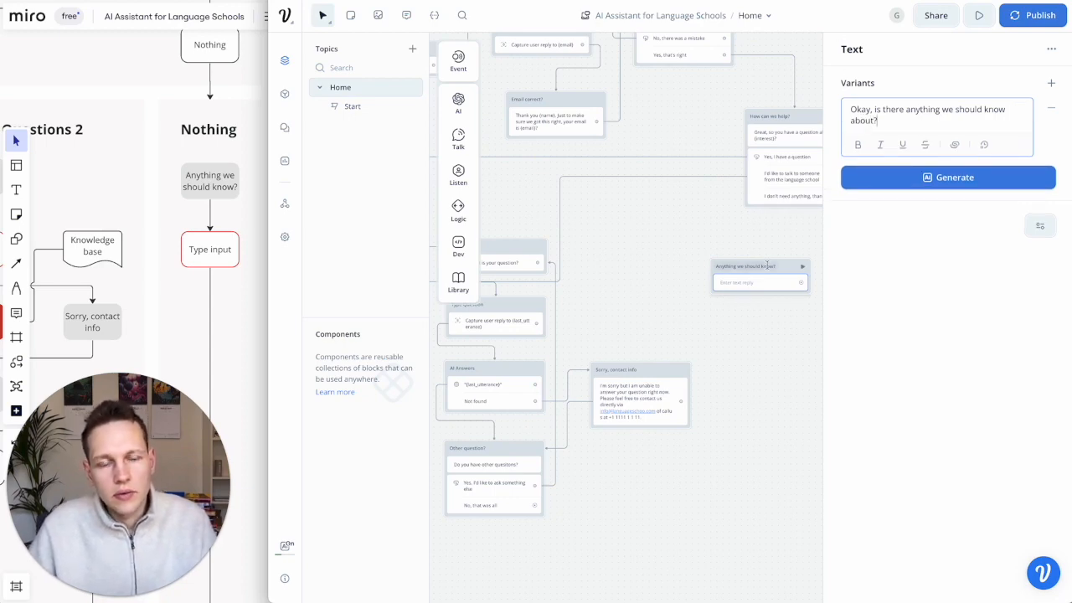
left_click(762, 319)
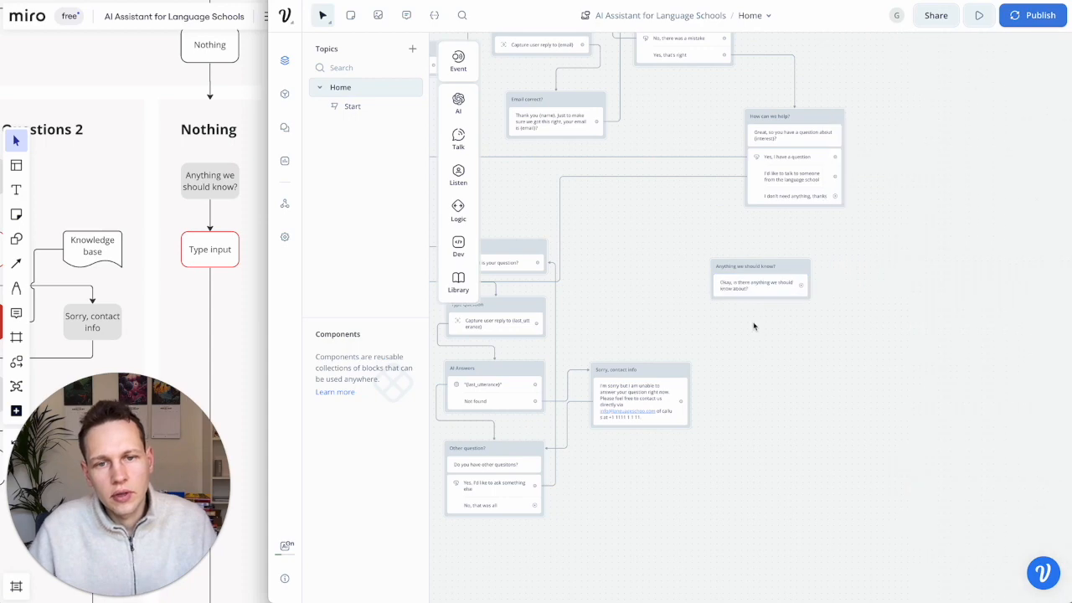
left_click_drag(741, 268, 759, 269)
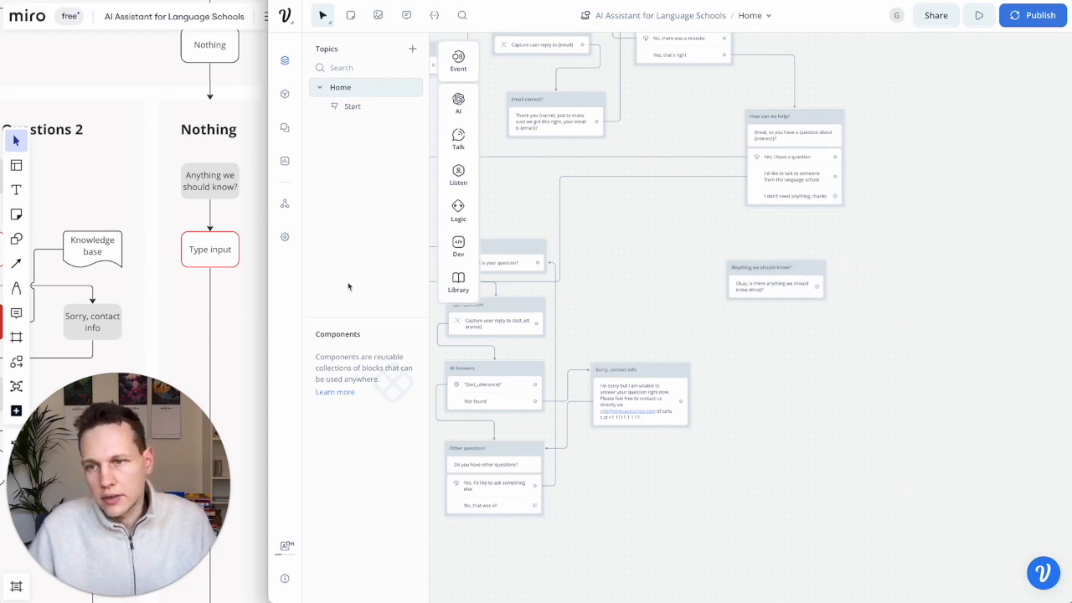
- Add a Listen capture step to the canvas and title it "Type input"
mouse_move(458, 176)
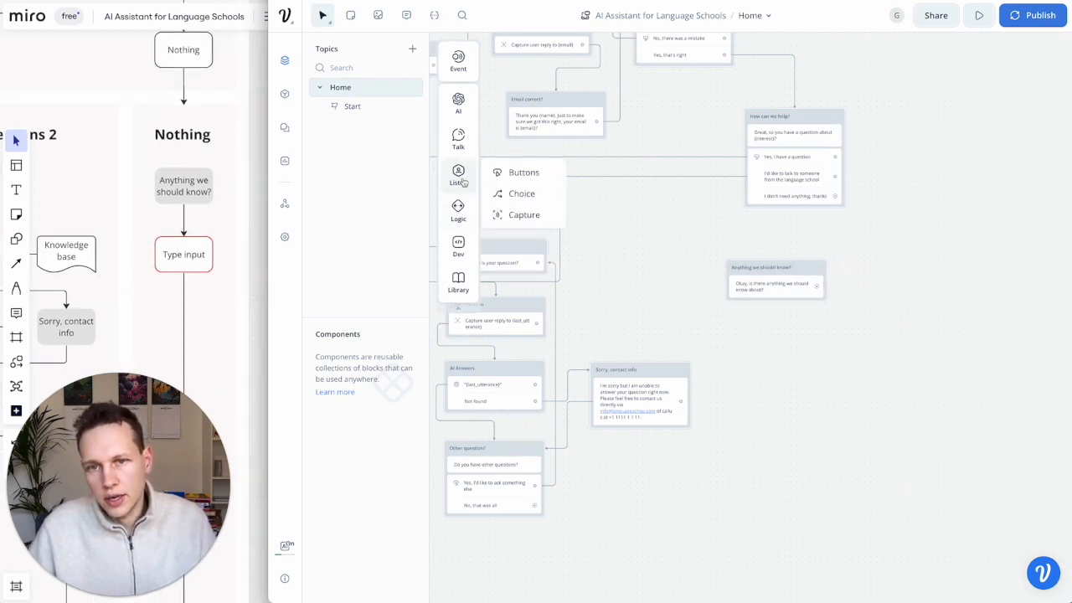
left_click_drag(505, 209, 780, 325)
double_click(750, 326)
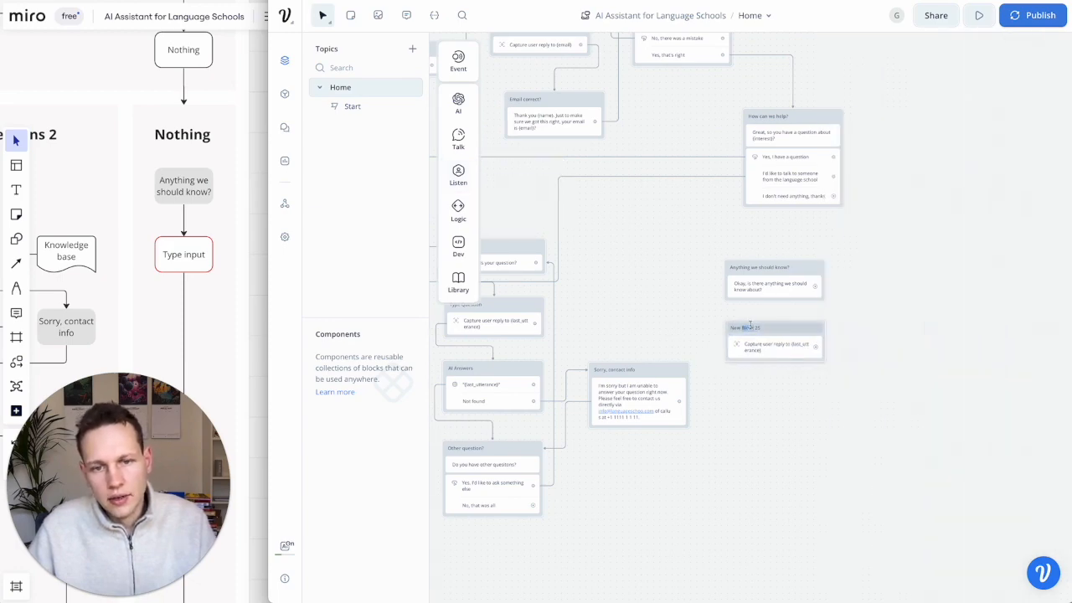
type("Type input")
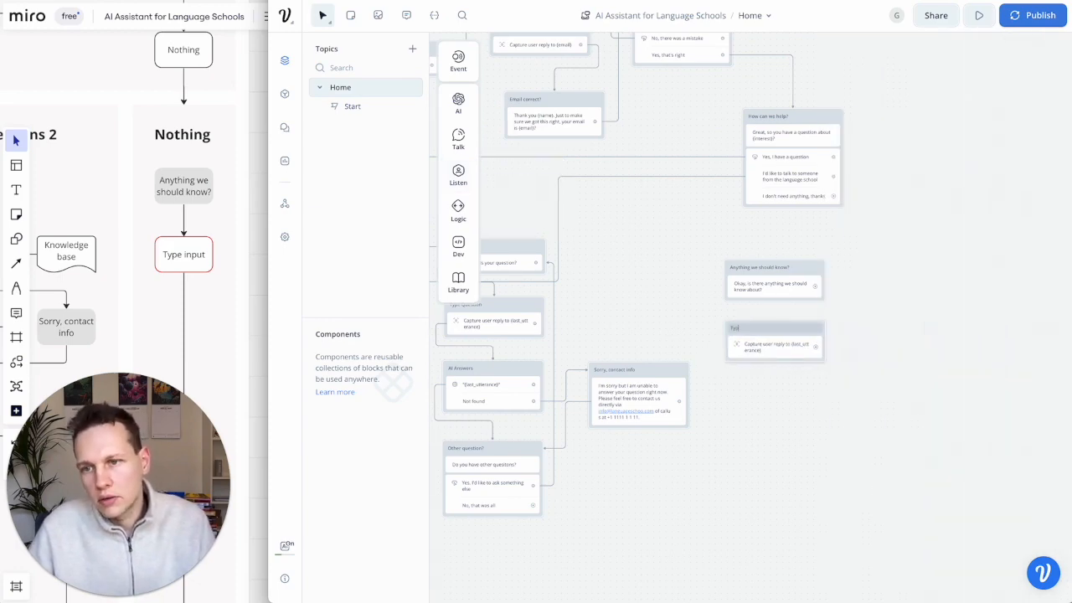
left_click(779, 401)
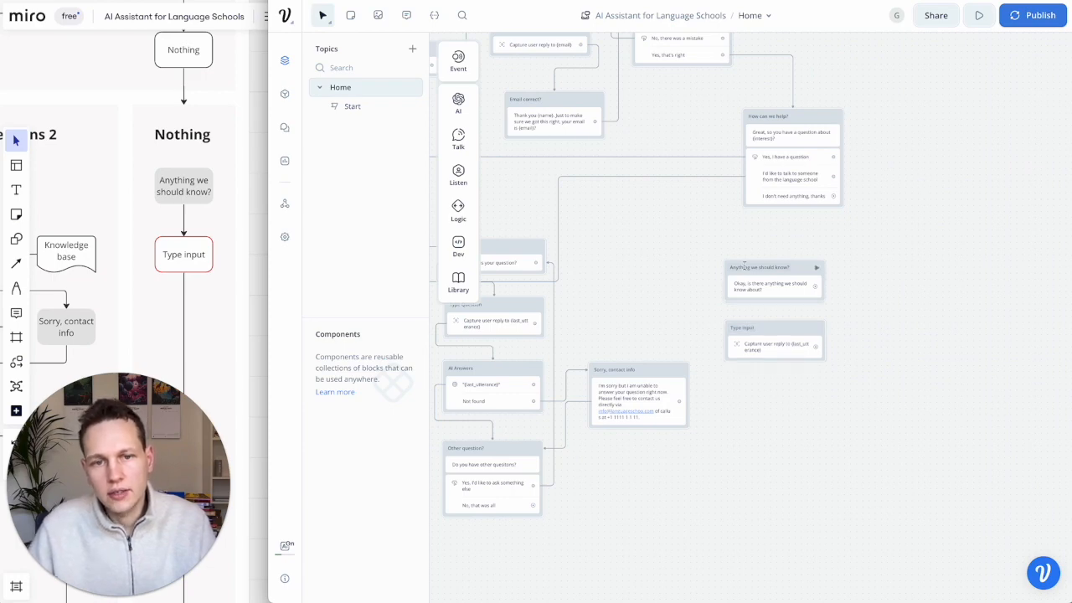
- Create a new variable named comment
left_click(408, 18)
left_click(434, 16)
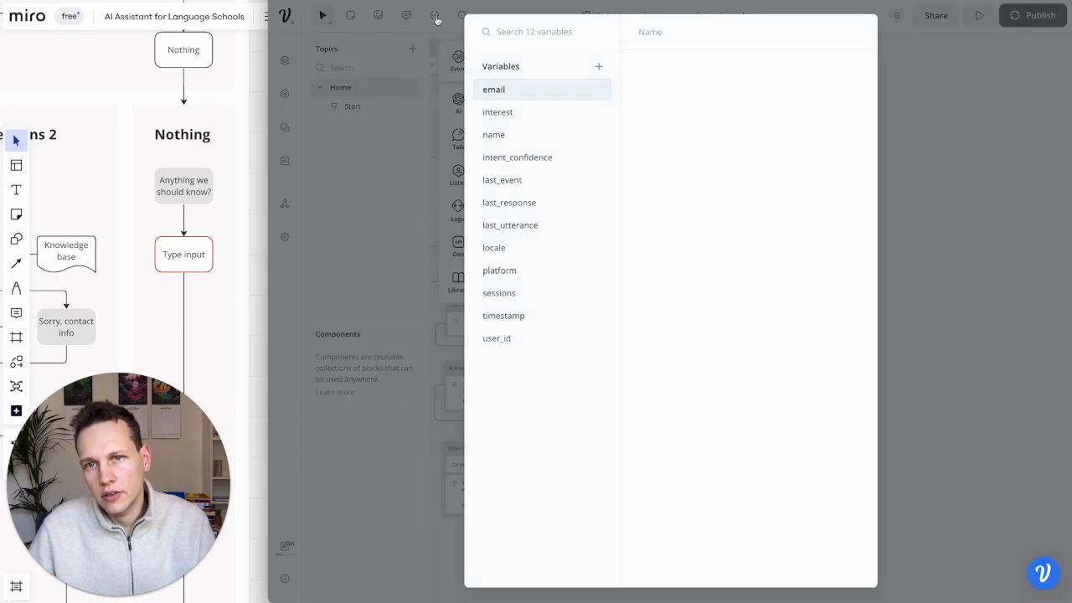
left_click(596, 65)
type("comme")
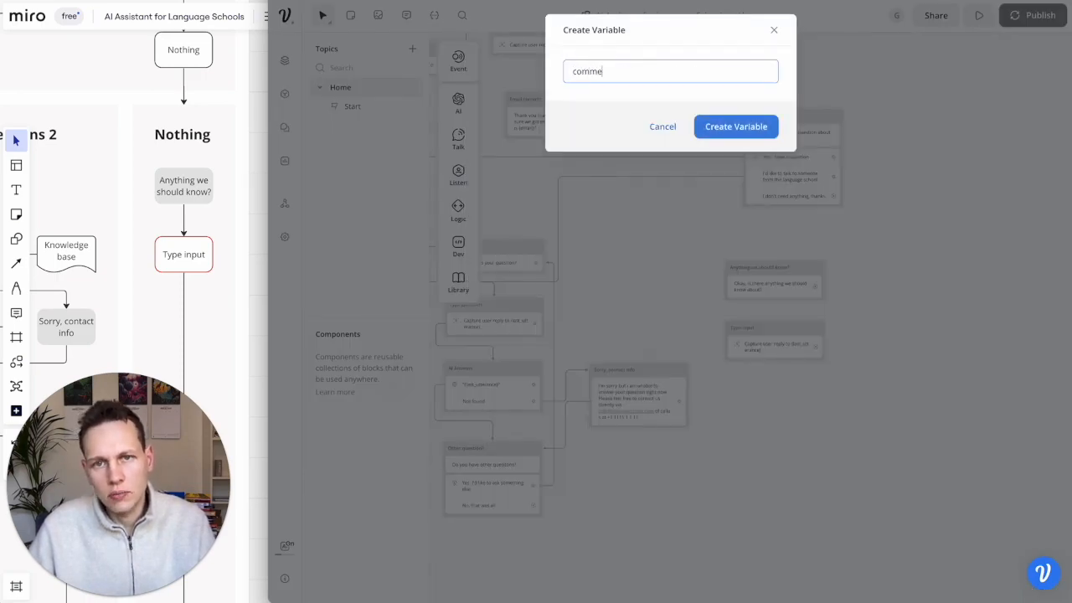
type("nt")
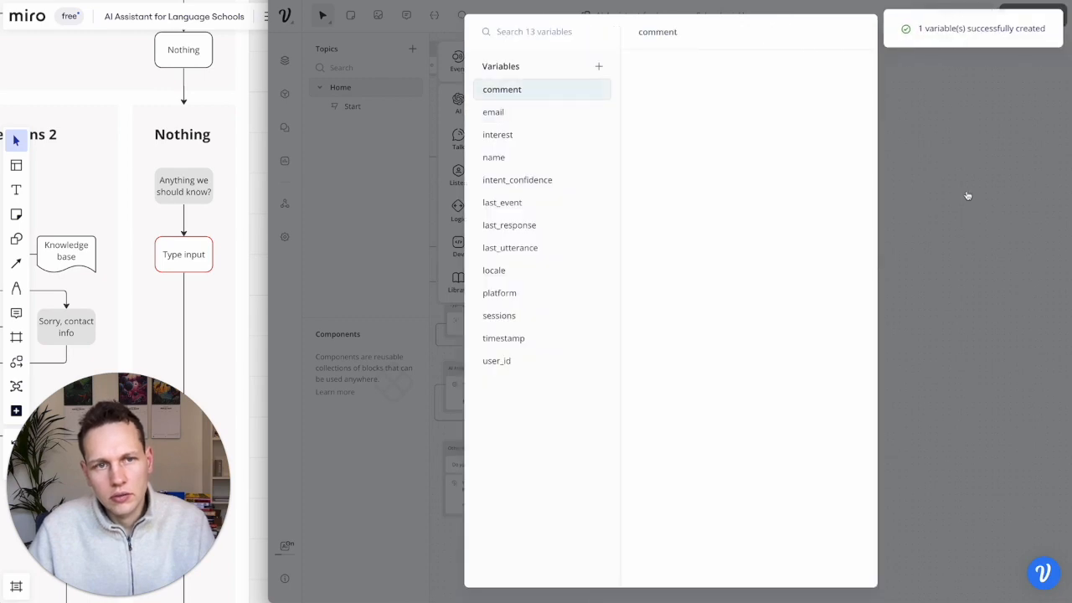
left_click(966, 194)
- Make the Type input step save the user's reply to the comment variable
left_click(793, 346)
left_click(946, 142)
type("comments")
left_click(864, 198)
left_click(736, 244)
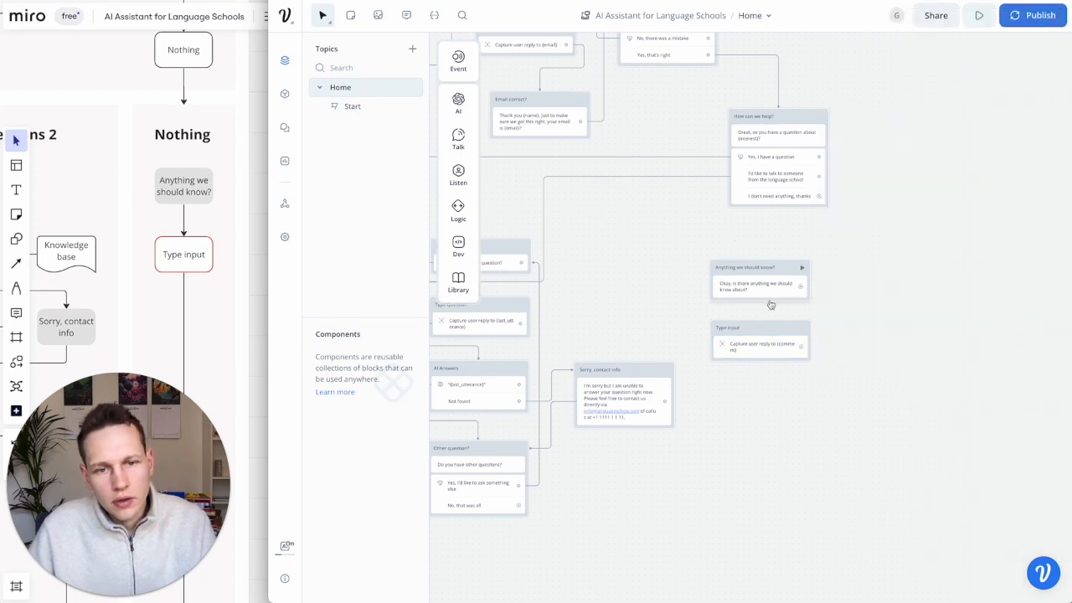
- Connect "Anything we should know?" to Type input and route the "I don't need anything" answer onward
left_click_drag(803, 290, 775, 335)
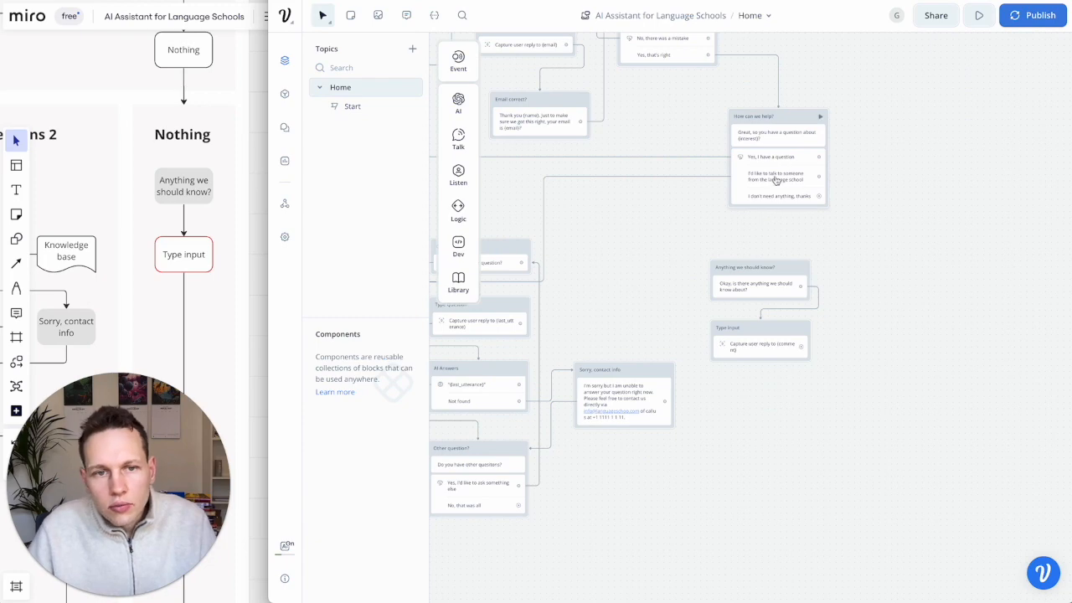
left_click_drag(821, 198, 764, 280)
scroll(643, 317, "down", 5)
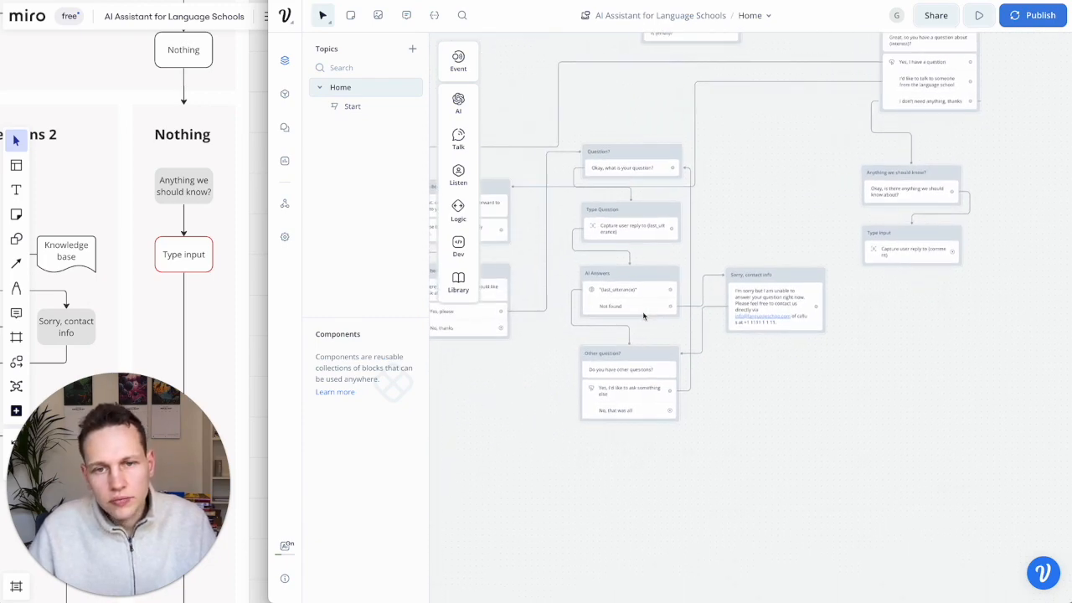
scroll(643, 317, "down", 3)
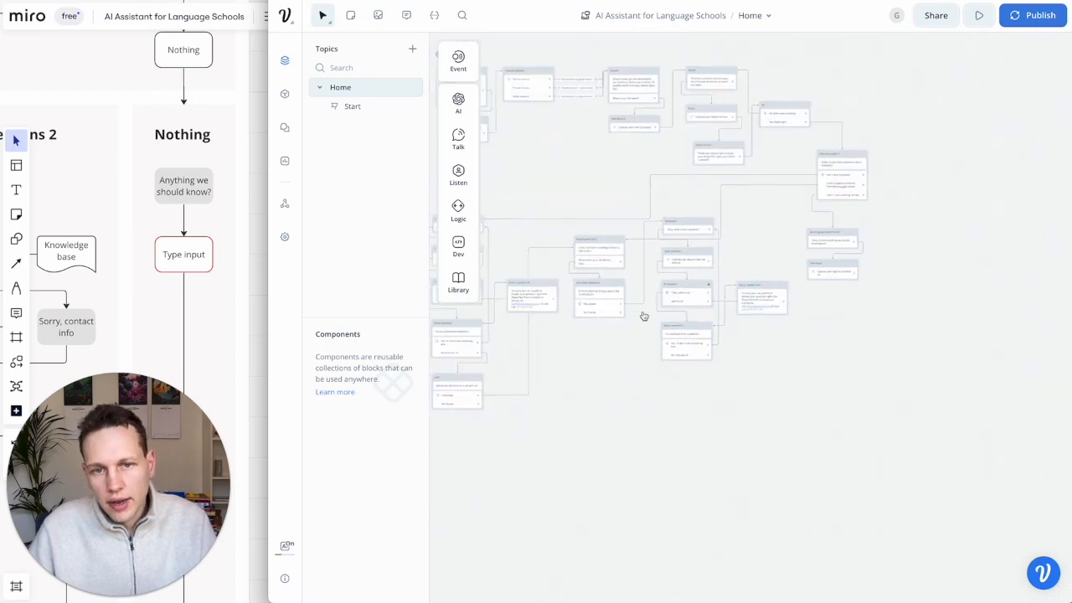
left_click(217, 294)
scroll(218, 295, "down", 5)
scroll(218, 296, "down", 8)
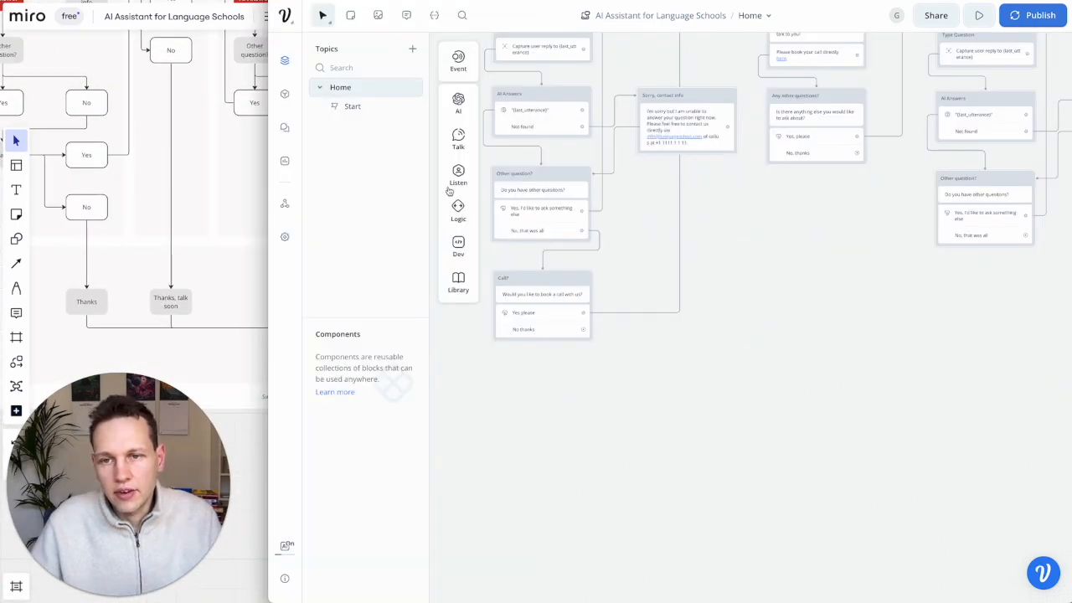
- Add a "Thanks" text block below Call? replying "Great, thank you and contact us again anytime you need something."
mouse_move(454, 181)
mouse_move(459, 145)
left_click_drag(515, 138, 541, 392)
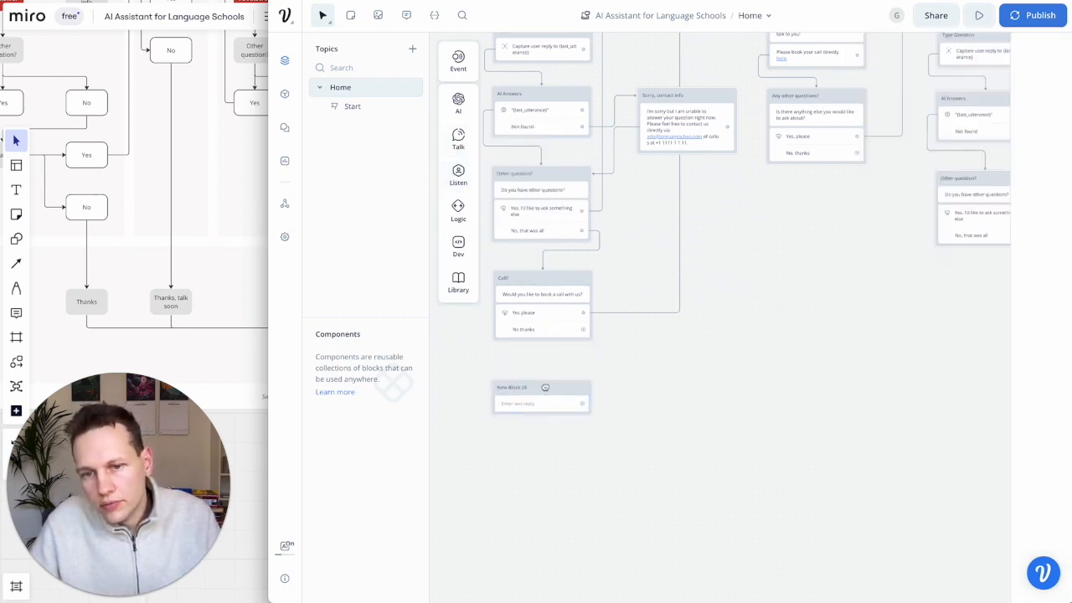
double_click(521, 387)
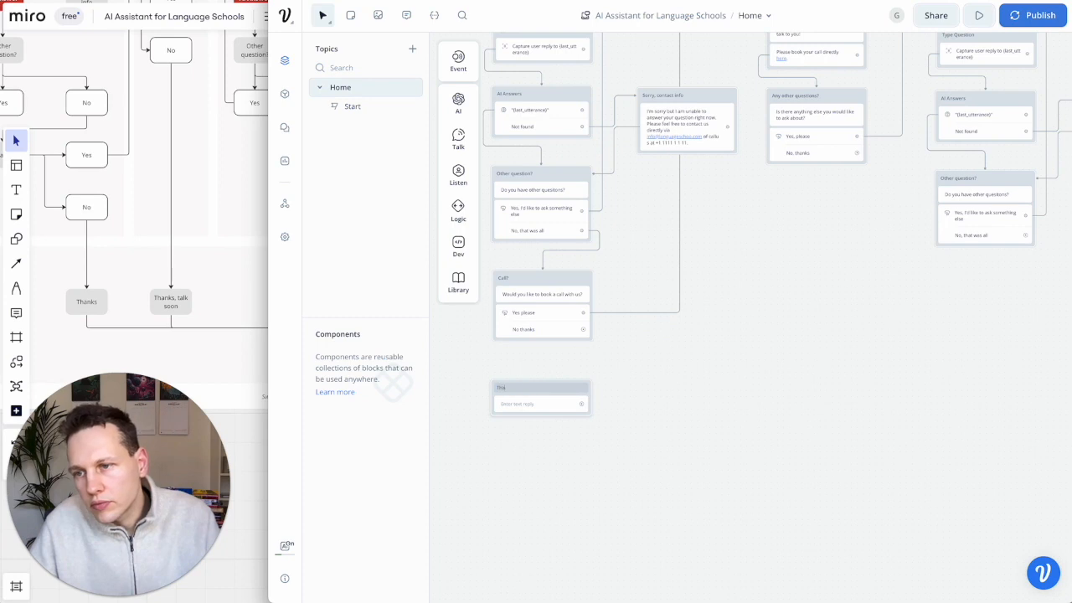
left_click(524, 404)
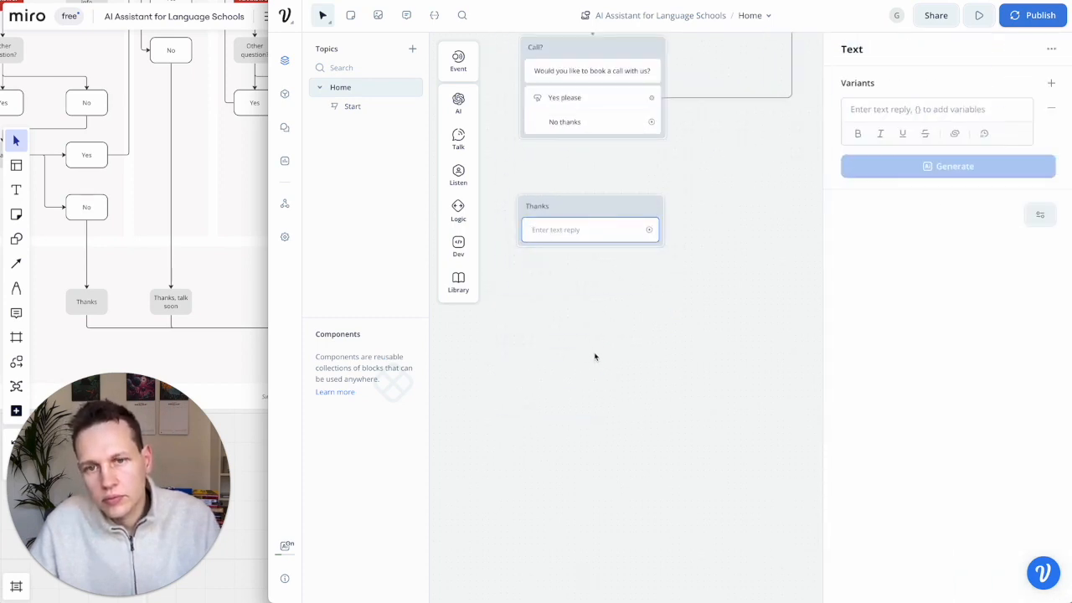
scroll(596, 358, "up", 2)
scroll(595, 357, "down", 2)
left_click_drag(595, 270, 598, 262)
left_click(595, 283)
type("Great, th")
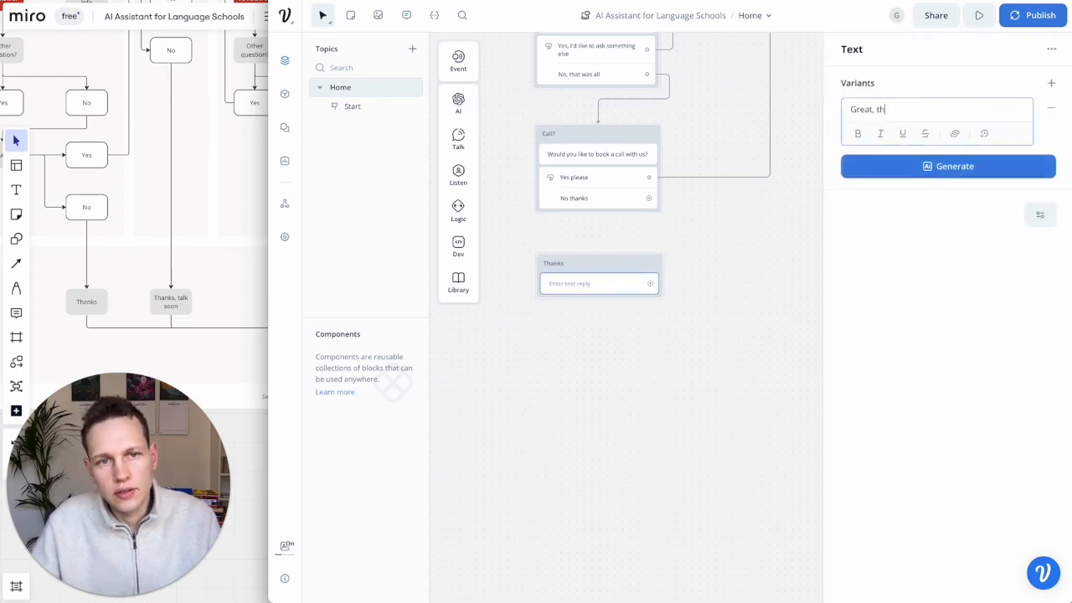
type("ank you and contac")
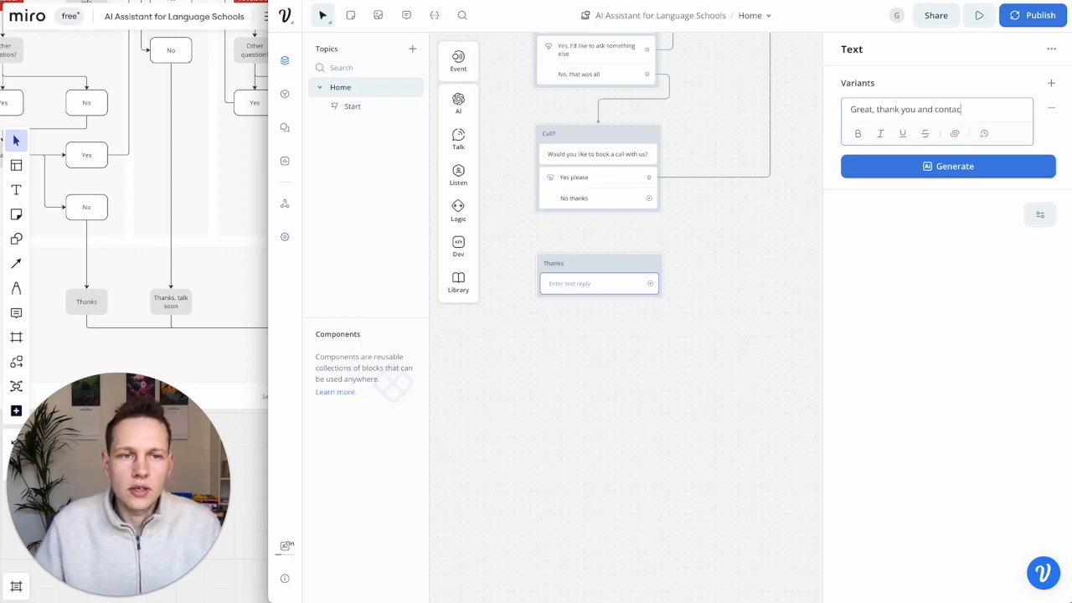
type("t us again anytime you need something.")
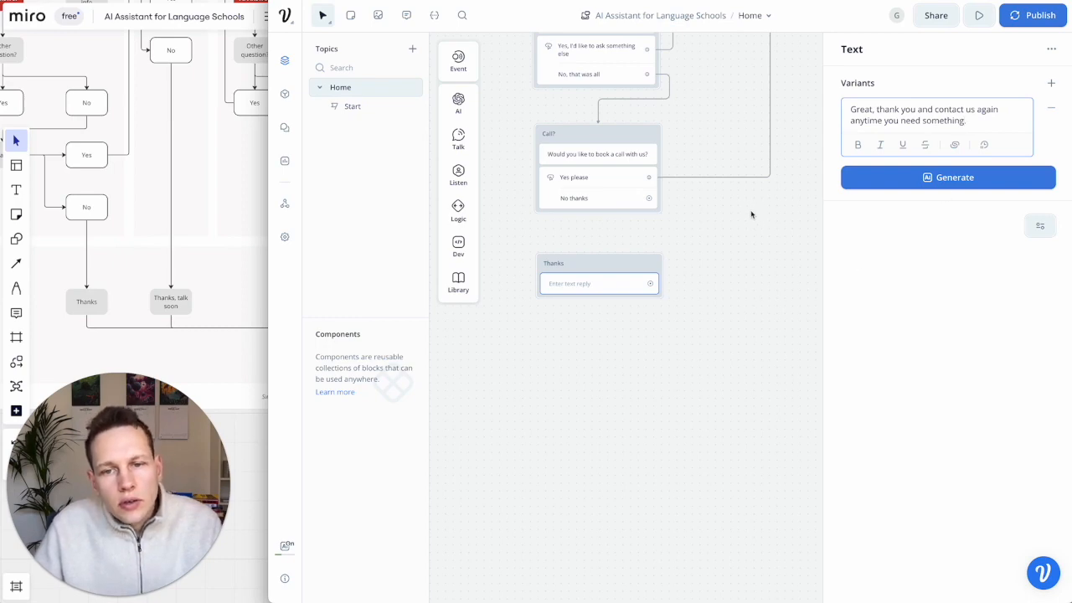
left_click(751, 216)
- Check the Miro flowchart's Exit row, then open the Thanks block's context menu
scroll(716, 250, "down", 5)
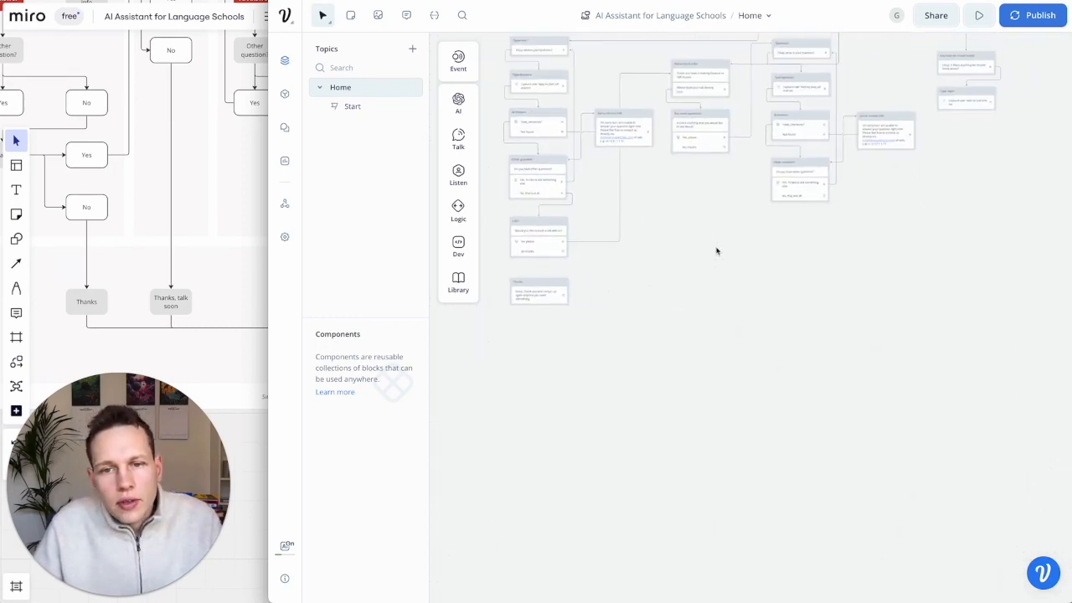
left_click(243, 260)
scroll(244, 260, "right", 1)
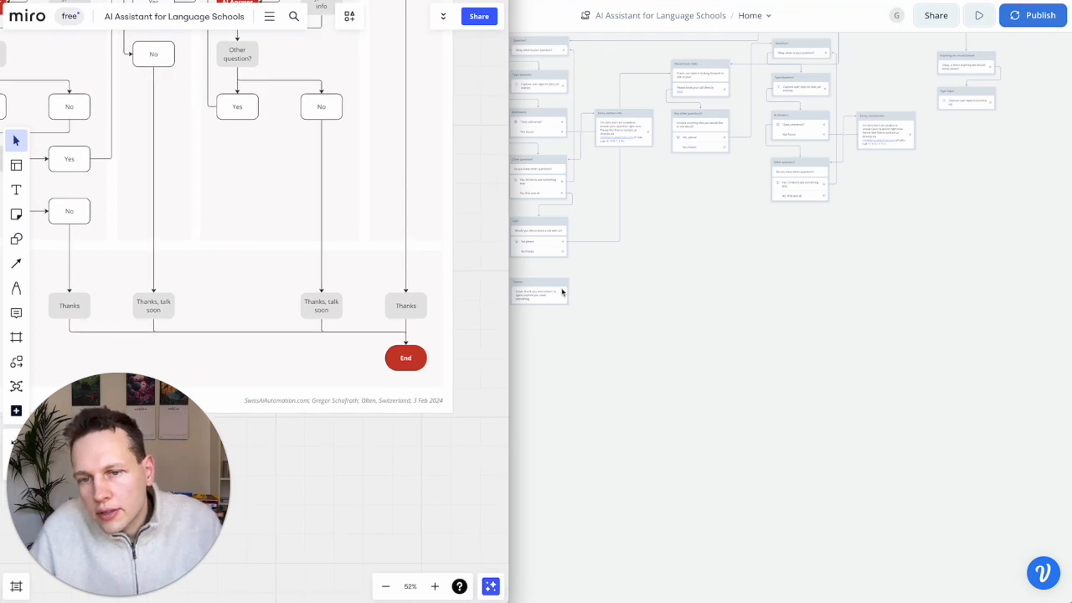
left_click(549, 288)
left_click(547, 287)
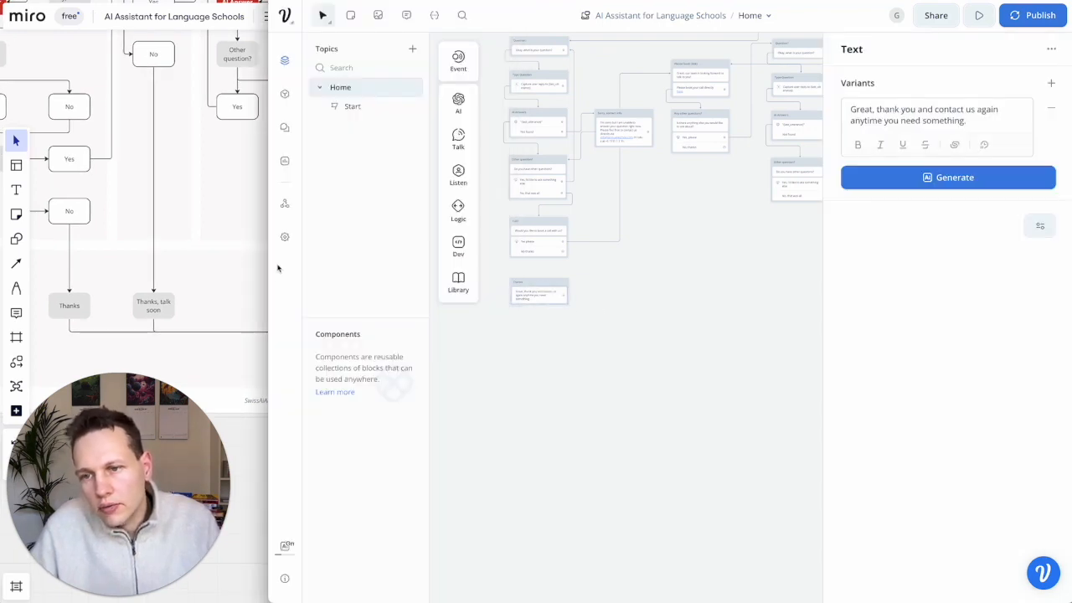
left_click(240, 265)
scroll(242, 263, "down", 5)
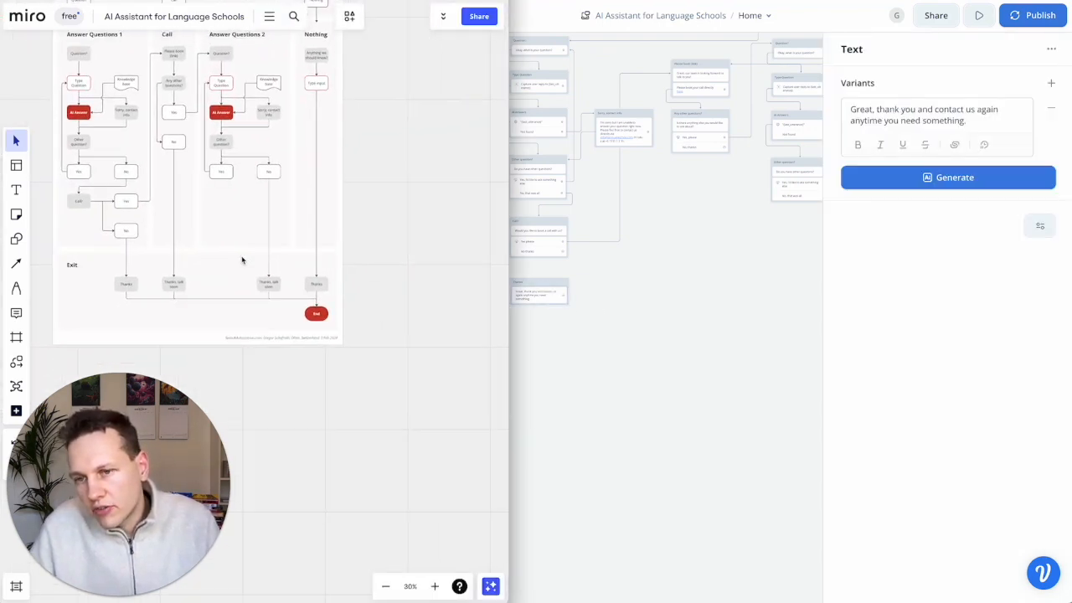
scroll(192, 285, "up", 5)
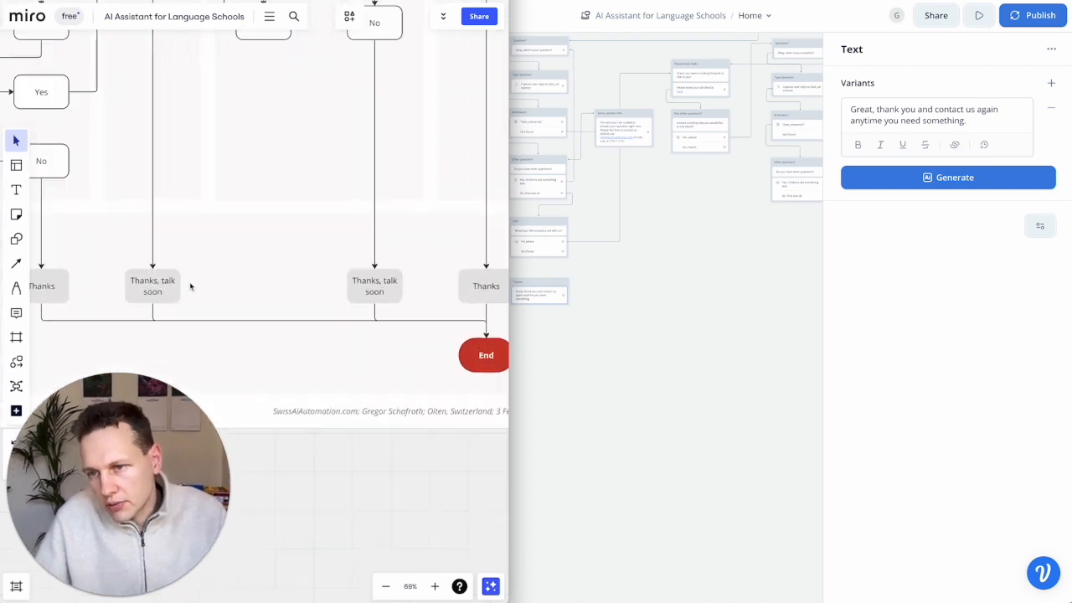
left_click(595, 313)
right_click(552, 288)
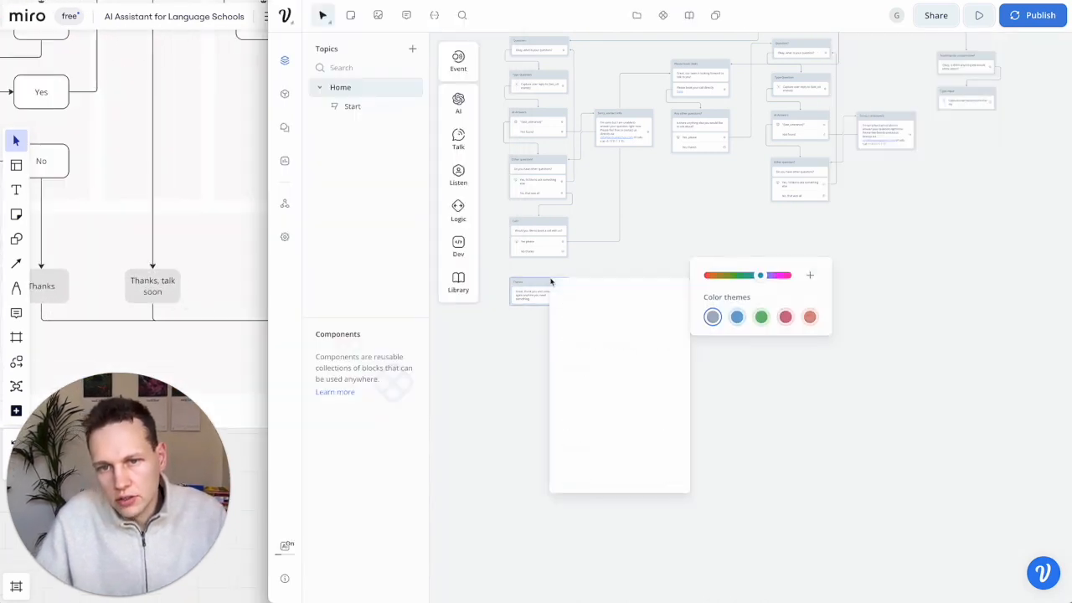
- Duplicate the Thanks block three times, placing each copy to the right
left_click(517, 344)
left_click(543, 284)
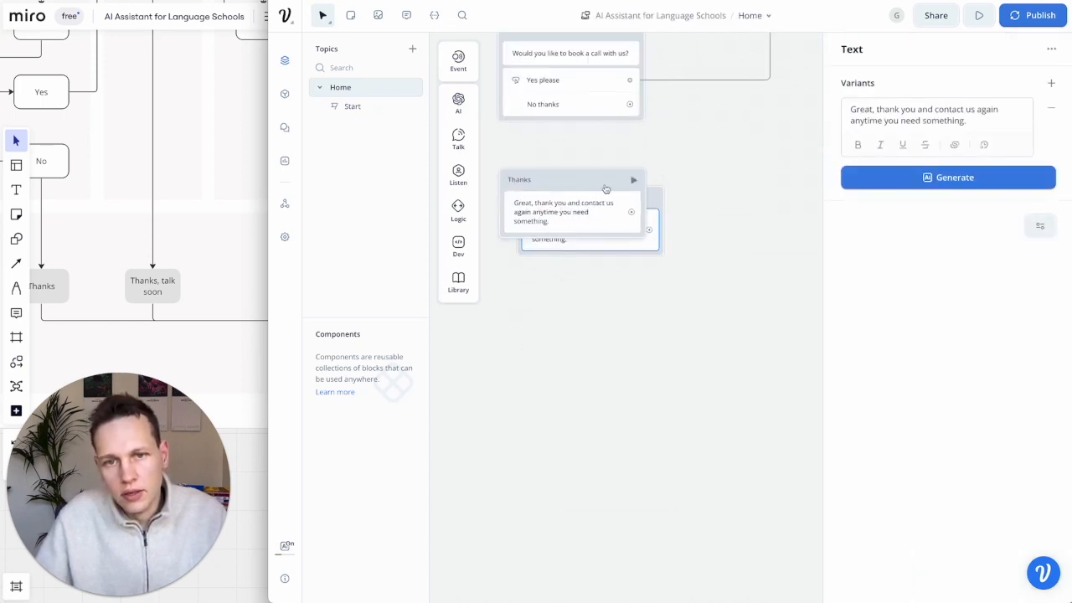
left_click_drag(661, 201, 856, 180)
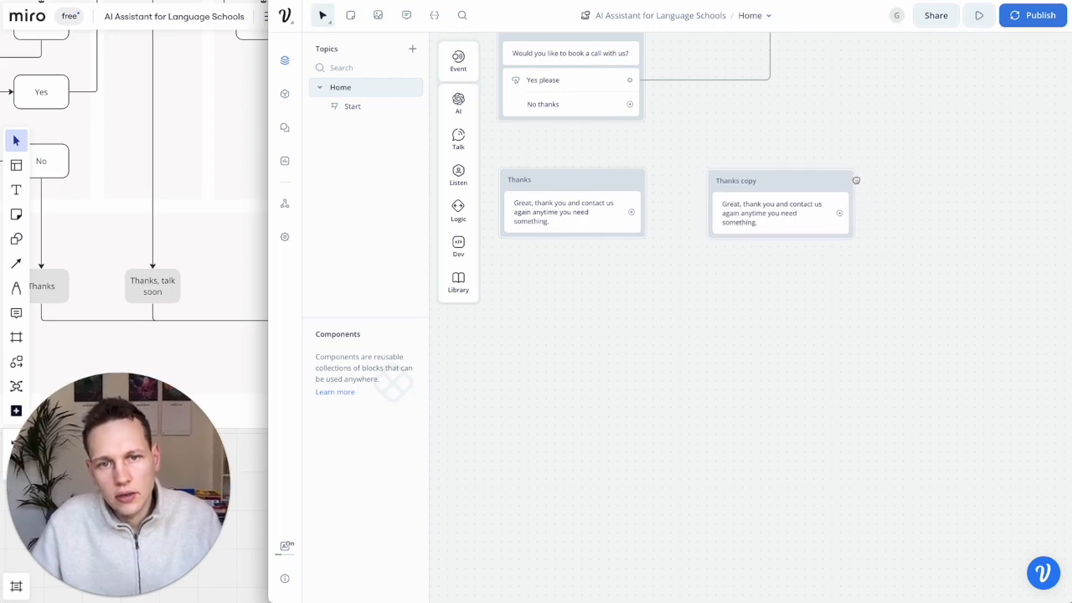
scroll(857, 182, "right", 2)
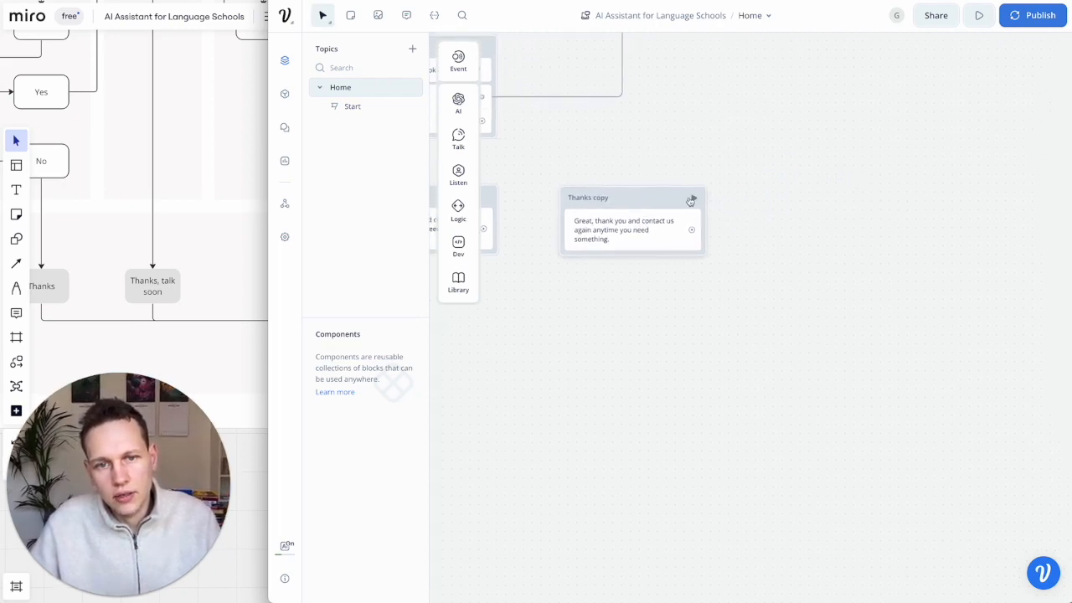
left_click(692, 202)
key("super+d")
left_click_drag(659, 207, 831, 185)
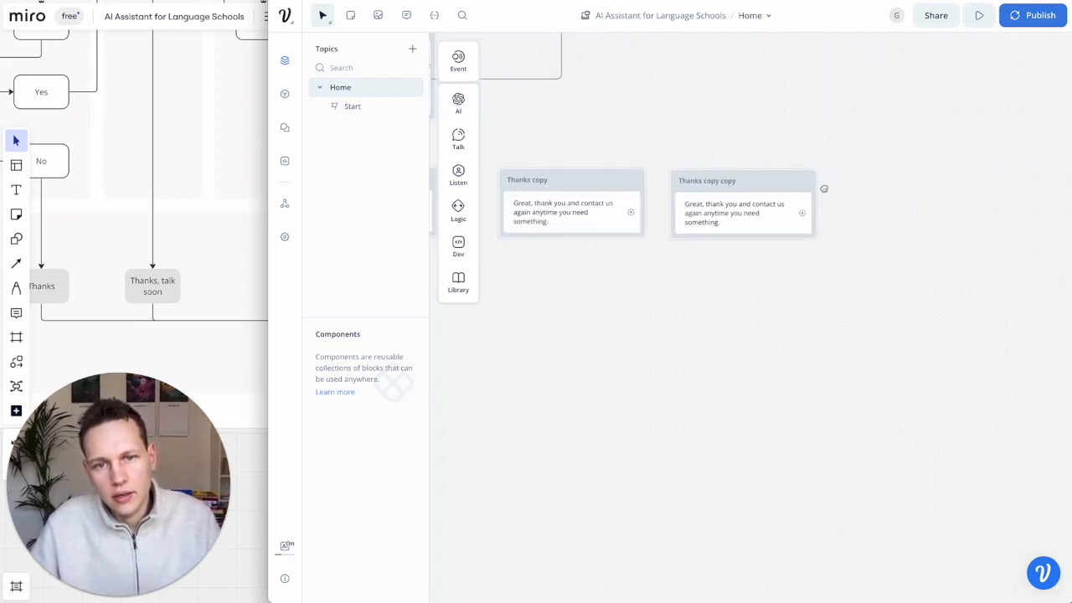
left_click(771, 185)
left_click_drag(659, 203, 797, 199)
scroll(797, 204, "left", 2)
scroll(797, 204, "left", 1)
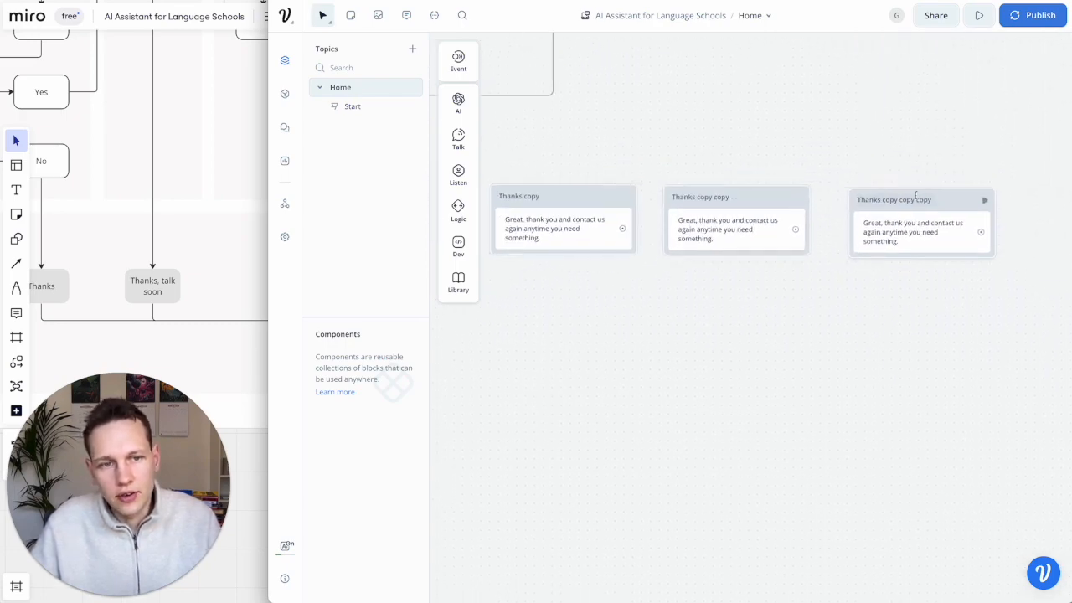
scroll(696, 282, "left", 3)
- Retitle the copies "Thanks, talk soon", "Thanks, talk soon" and "Thanks"
double_click(628, 202)
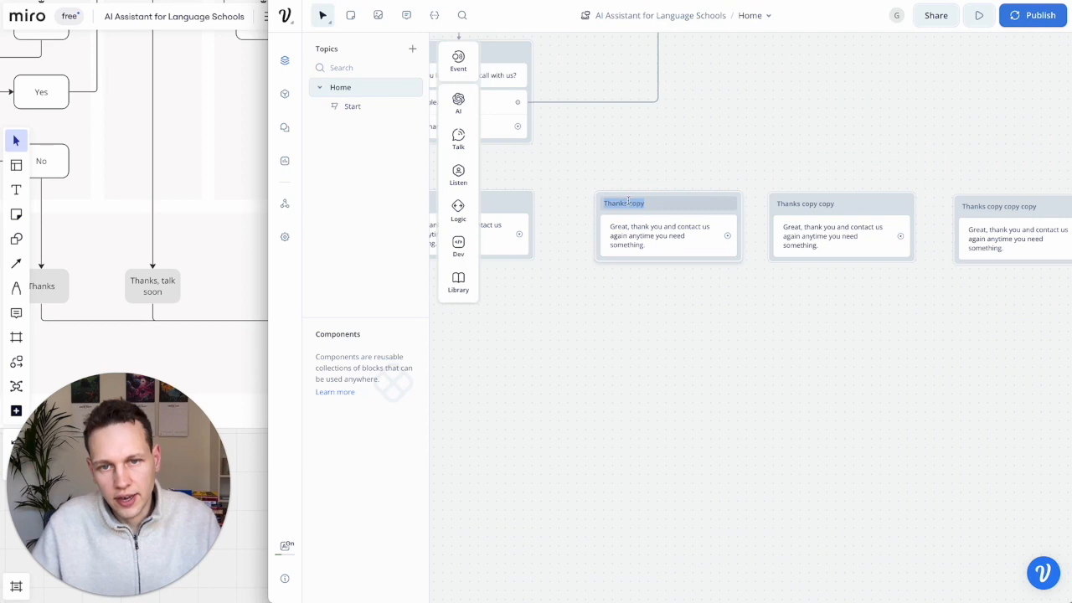
type("Thanks, t")
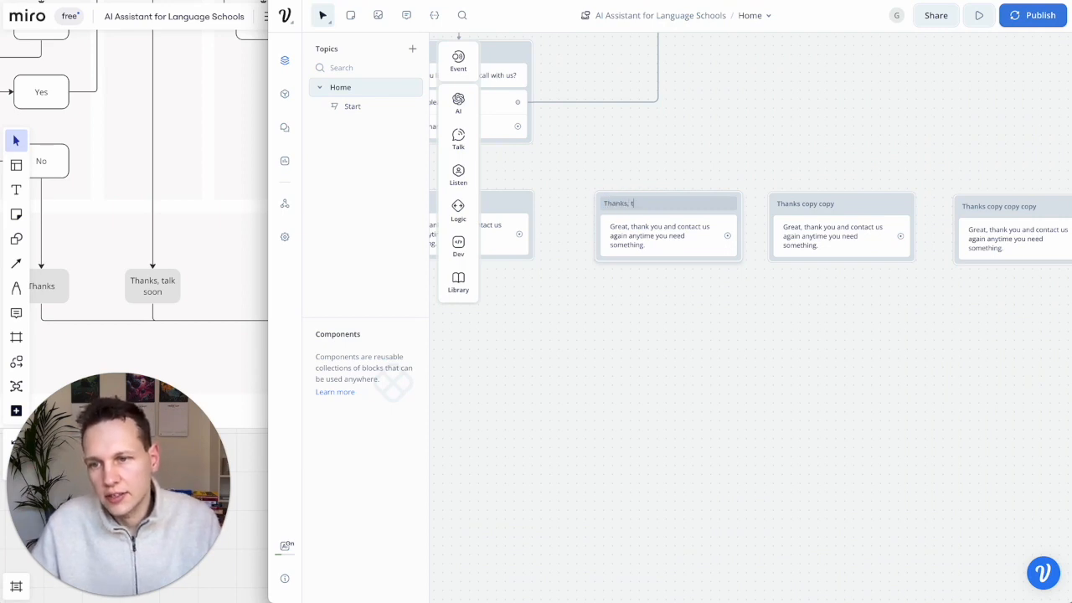
type("alk soon")
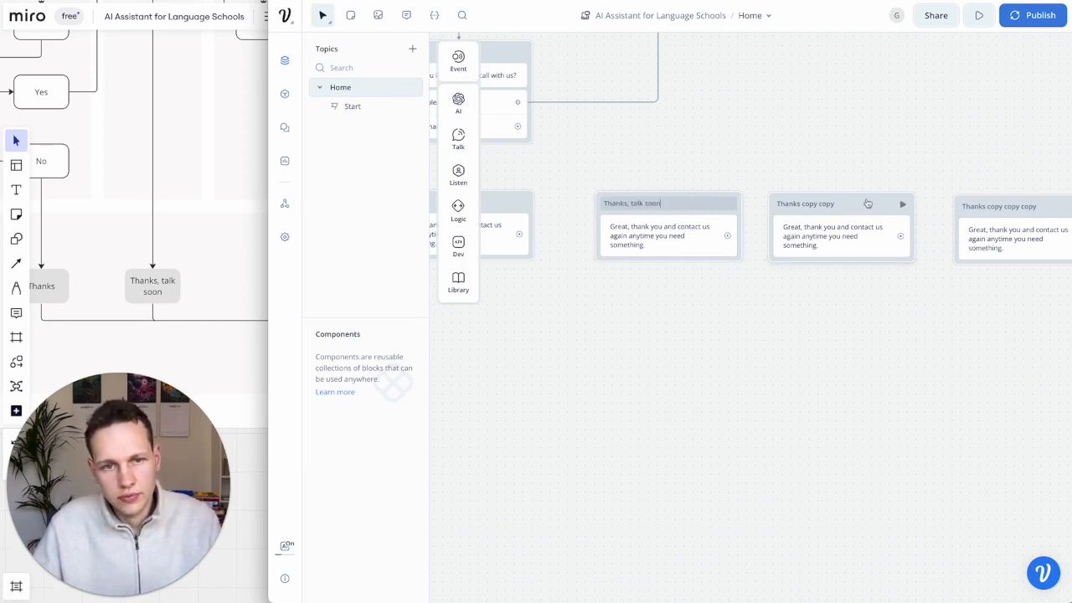
triple_click(809, 203)
type("Tha")
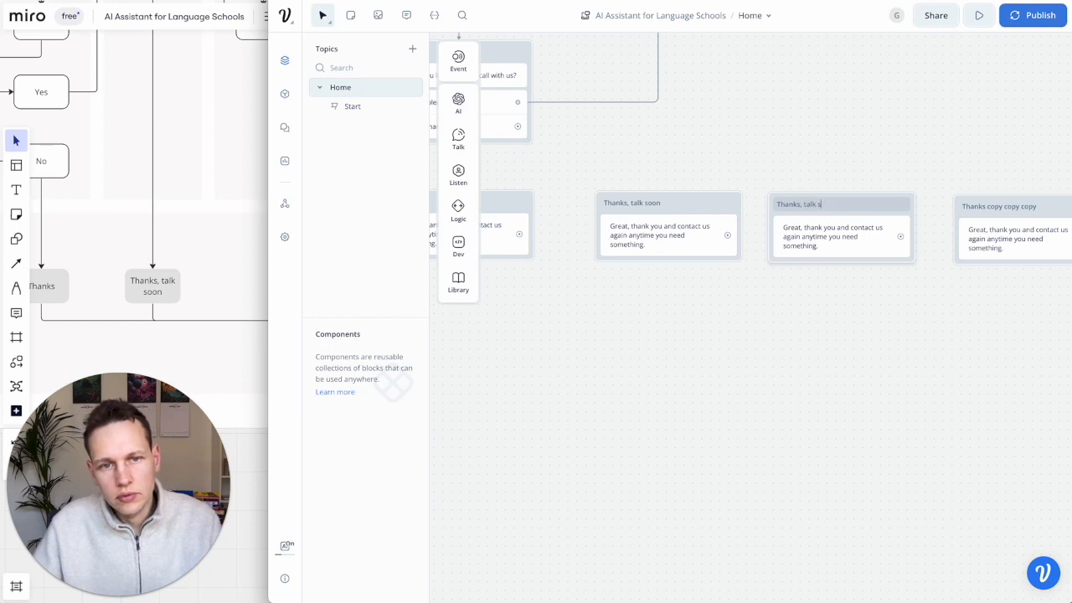
left_click(894, 285)
triple_click(977, 207)
type("Thanks")
left_click(922, 291)
scroll(814, 274, "left", 2)
scroll(814, 274, "up", 1)
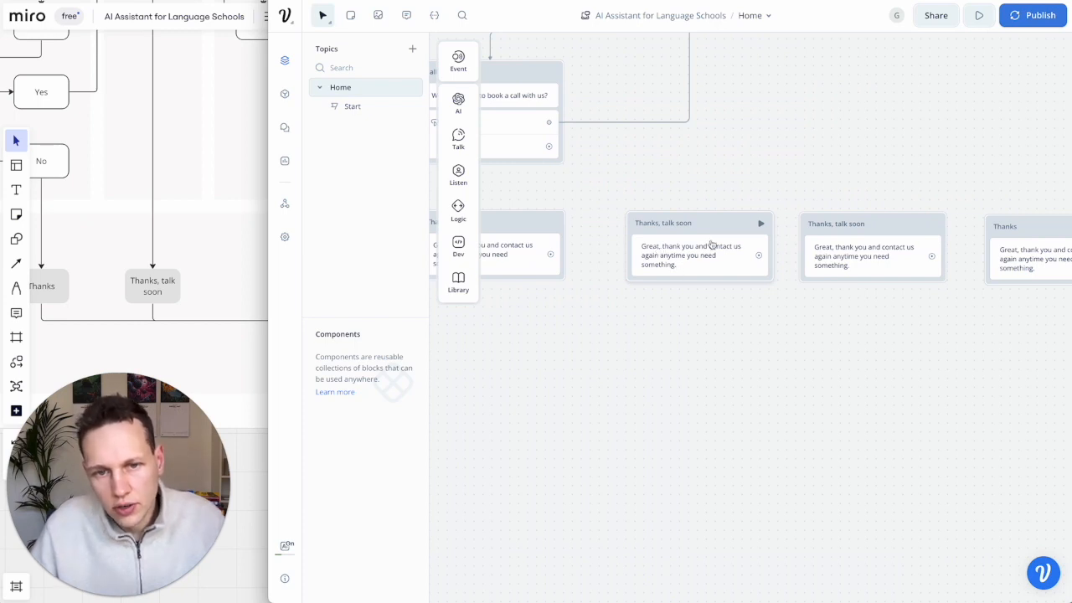
- Change the first Thanks, talk soon reply to "Great, thank you we are looking forward to talk to you very soon!"
left_click(693, 261)
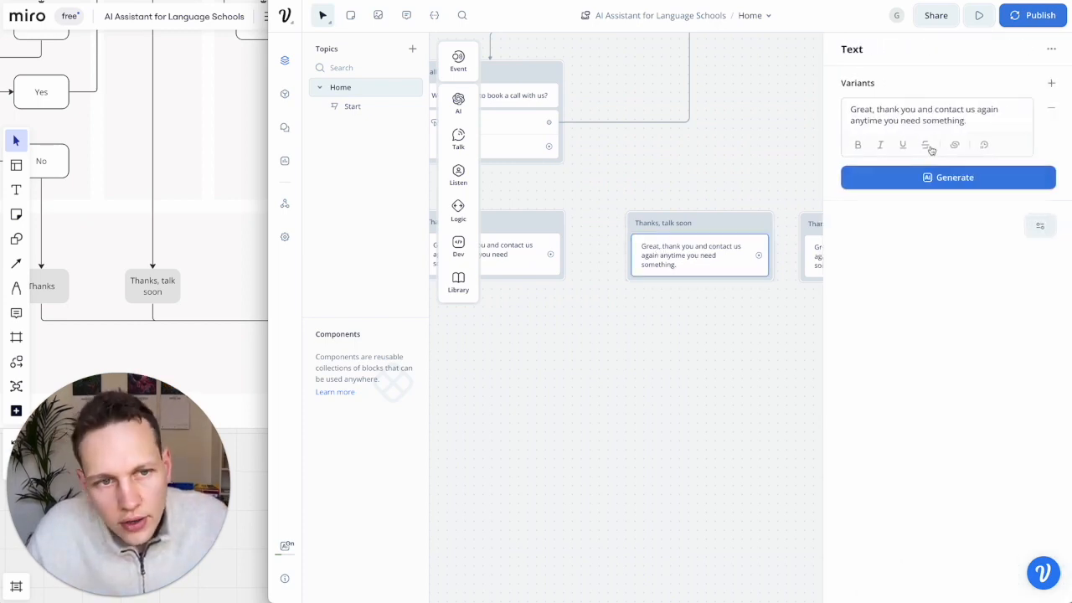
left_click(921, 111)
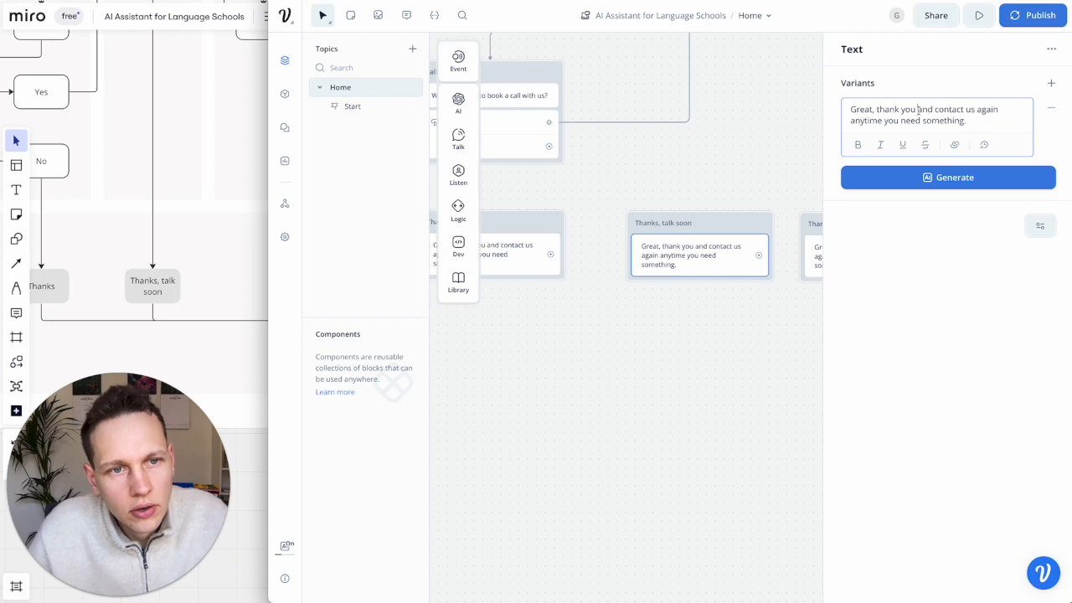
left_click_drag(919, 110, 1016, 119)
type("we are looking")
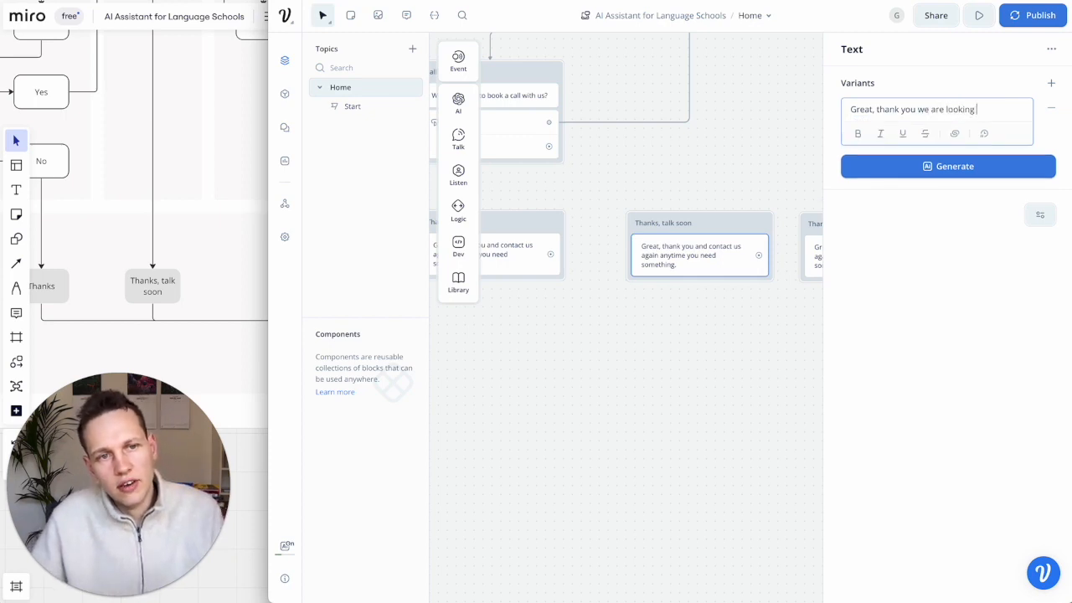
type(" forward to t")
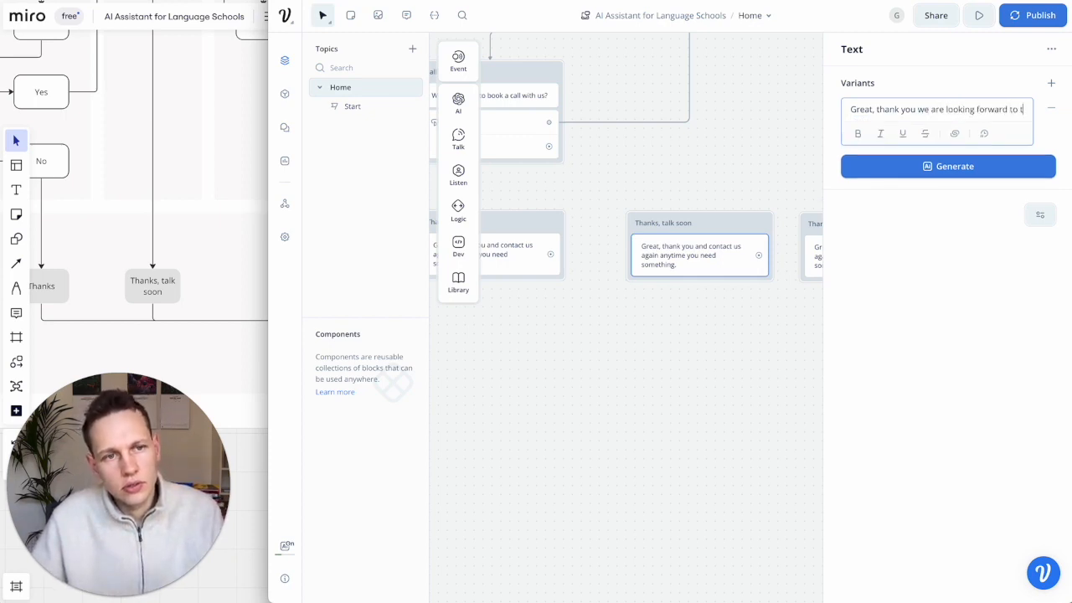
type("alk to you very soon")
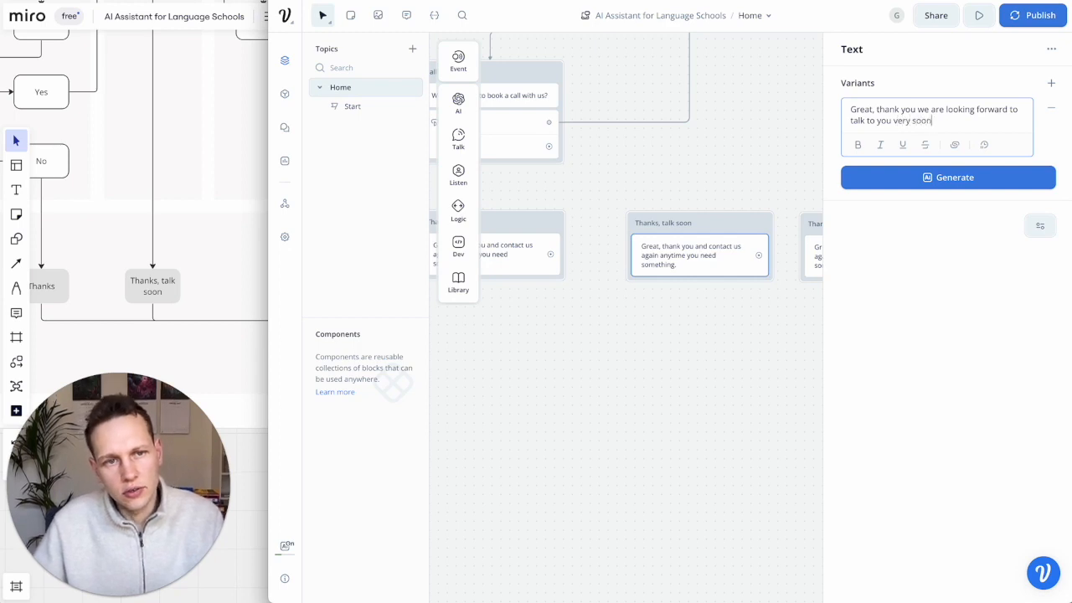
type("!")
left_click(759, 333)
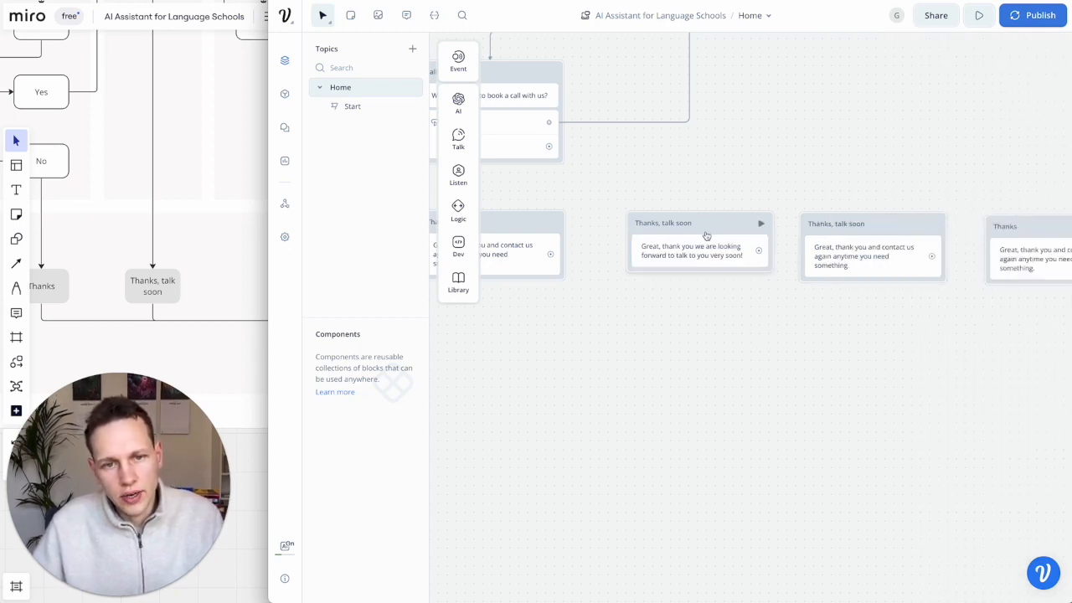
- Copy that new reply into the second Thanks, talk soon block's text
left_click(706, 248)
scroll(706, 248, "right", 2)
triple_click(878, 119)
left_click(795, 175)
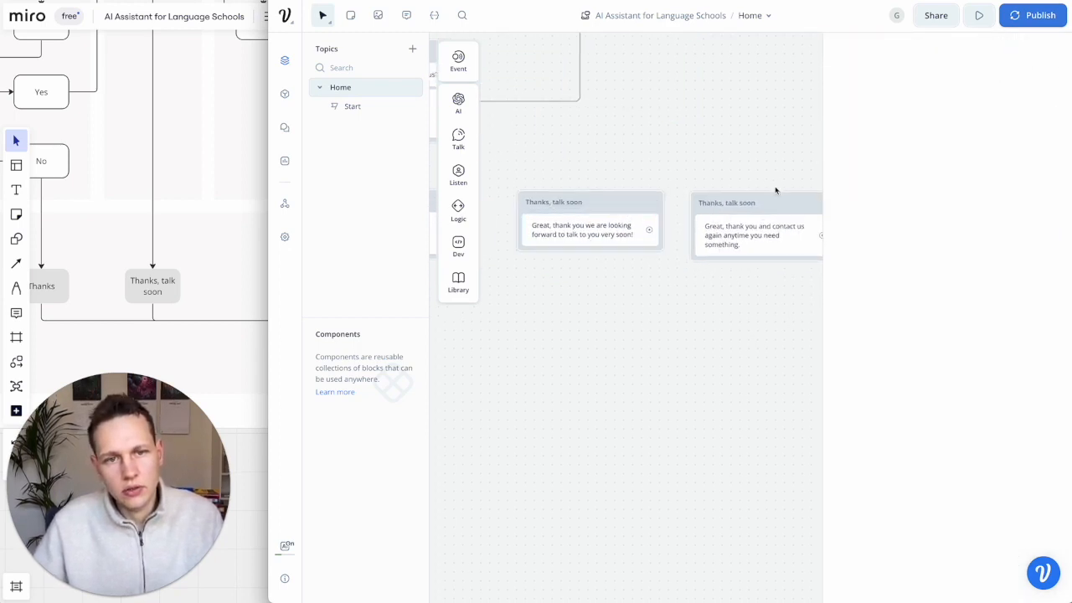
left_click(756, 229)
triple_click(902, 115)
key("ctrl+v")
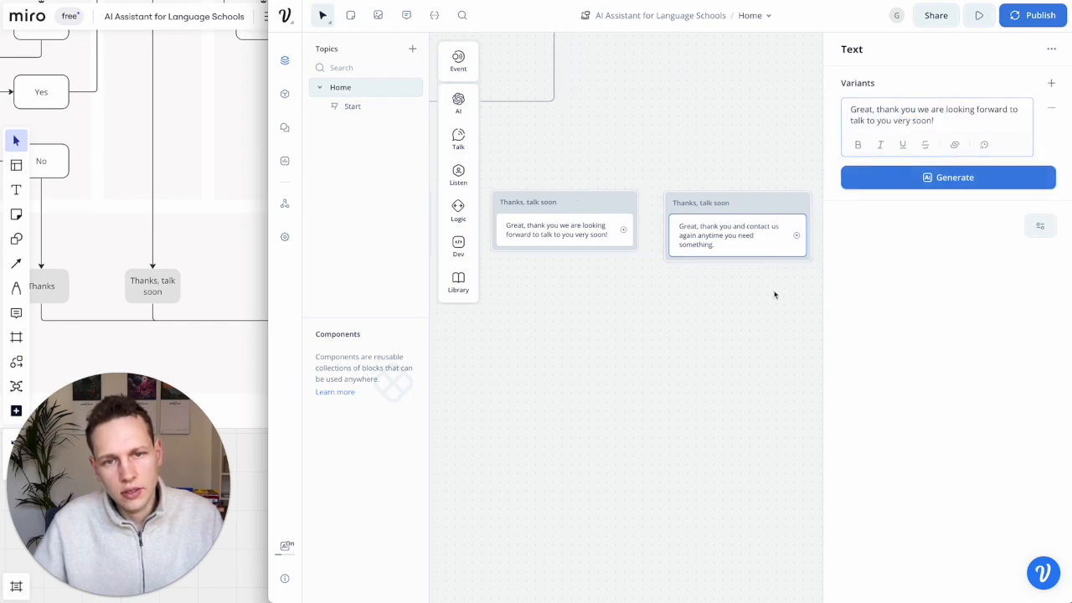
left_click(773, 297)
scroll(710, 308, "down", 8)
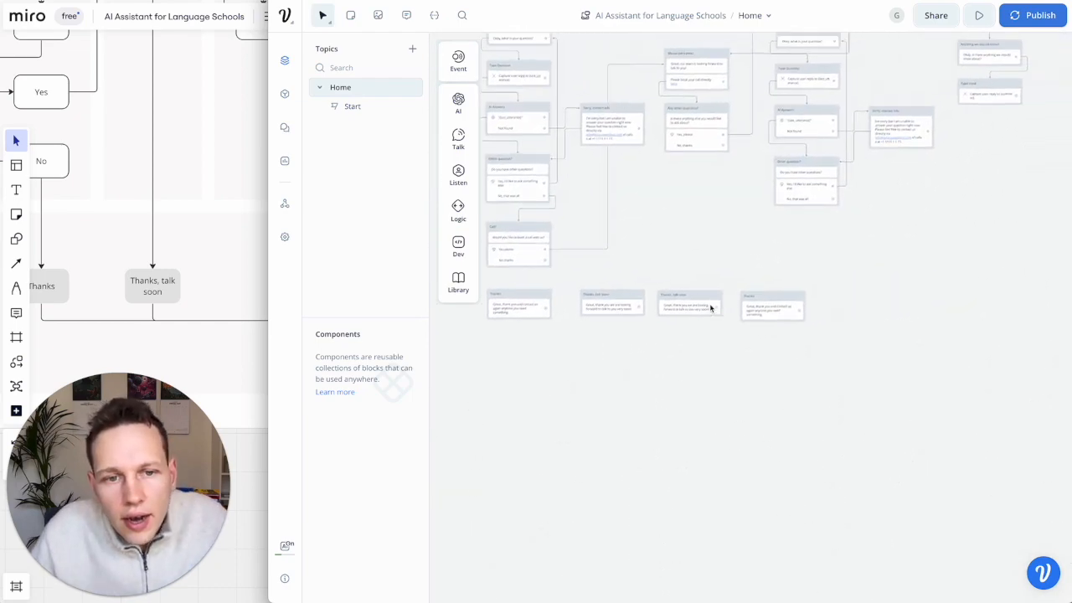
- Spread the Thanks and two Thanks, talk soon blocks along the bottom row
left_click_drag(849, 332, 611, 300)
left_click(608, 293)
scroll(893, 276, "right", 2)
left_click_drag(679, 324, 874, 319)
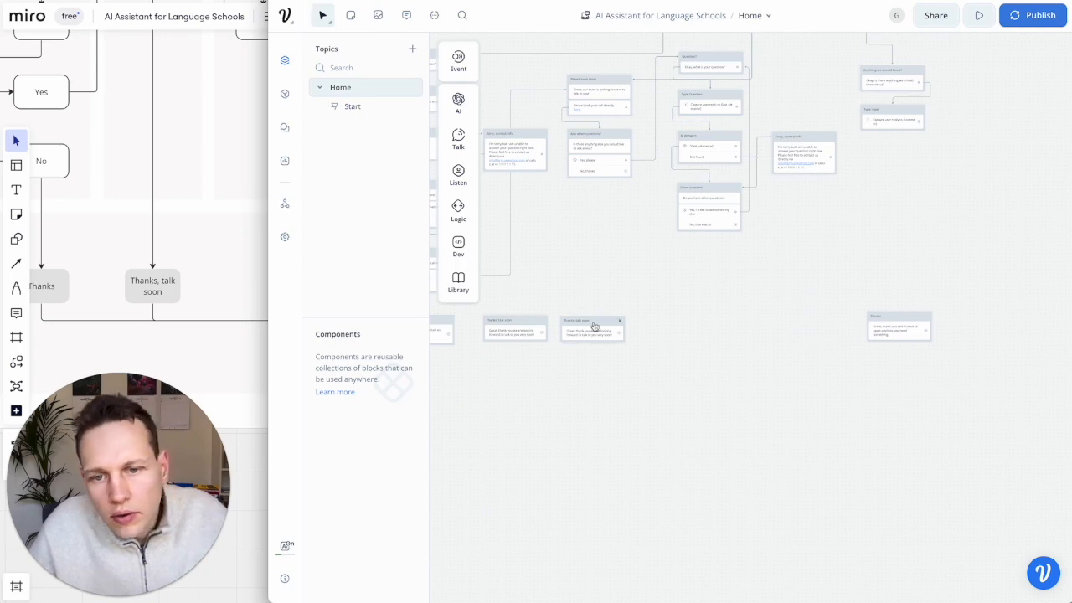
left_click_drag(606, 322, 722, 320)
left_click_drag(520, 323, 601, 322)
- Connect the No thanks and "No, that was all" answers to Thanks, talk soon, and Type input to Thanks
left_click_drag(628, 171, 600, 325)
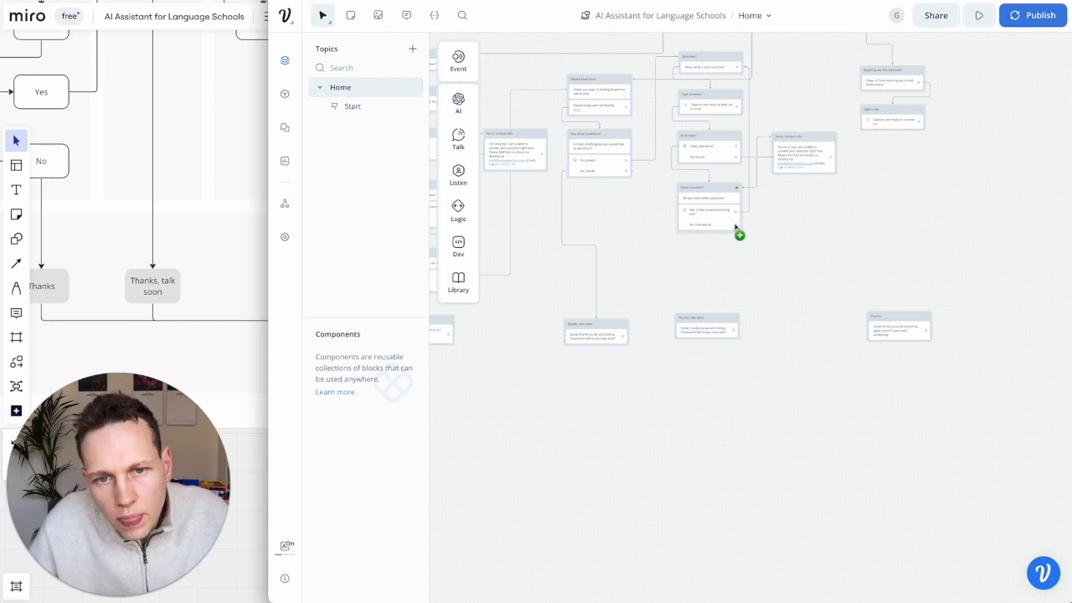
left_click_drag(737, 228, 718, 321)
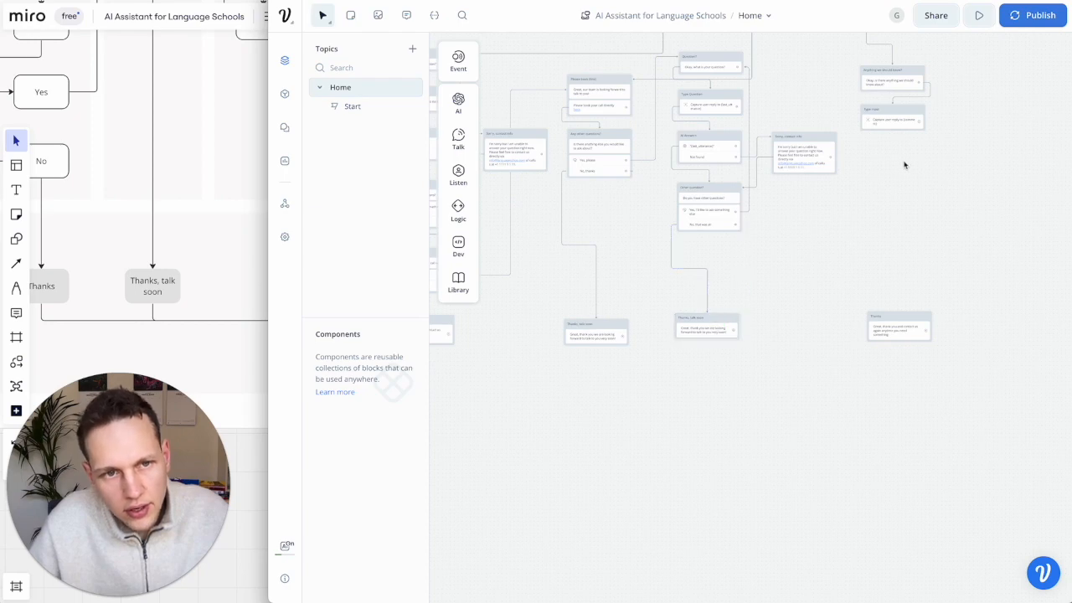
left_click_drag(923, 132, 902, 325)
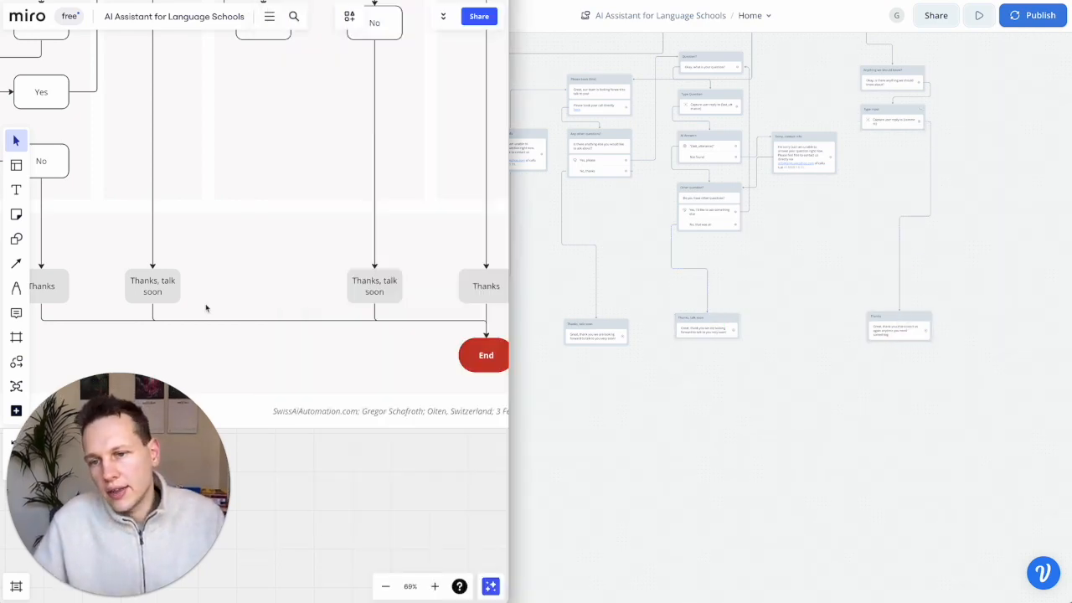
scroll(656, 446, "up", 2)
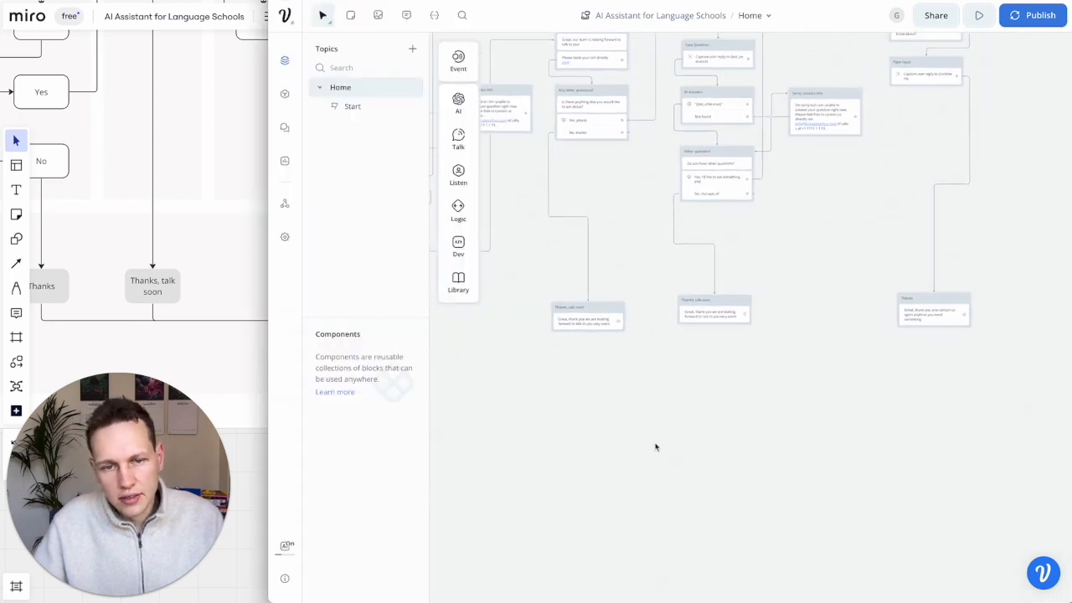
scroll(656, 446, "left", 1)
scroll(655, 447, "left", 1)
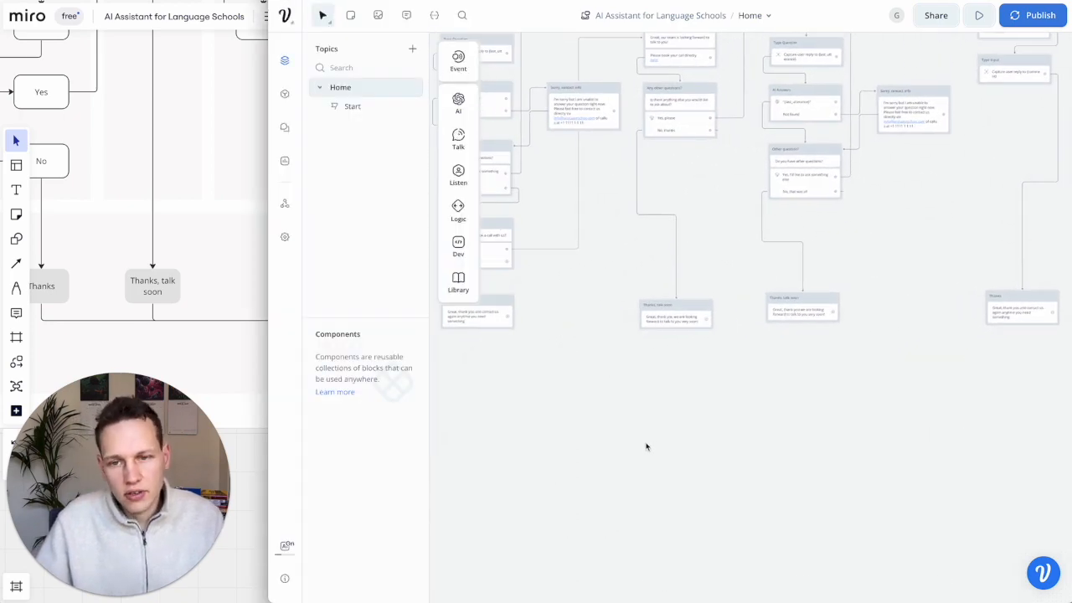
- Drop an End step under the closing blocks and wire the Thanks, talk soon blocks into it
mouse_move(456, 211)
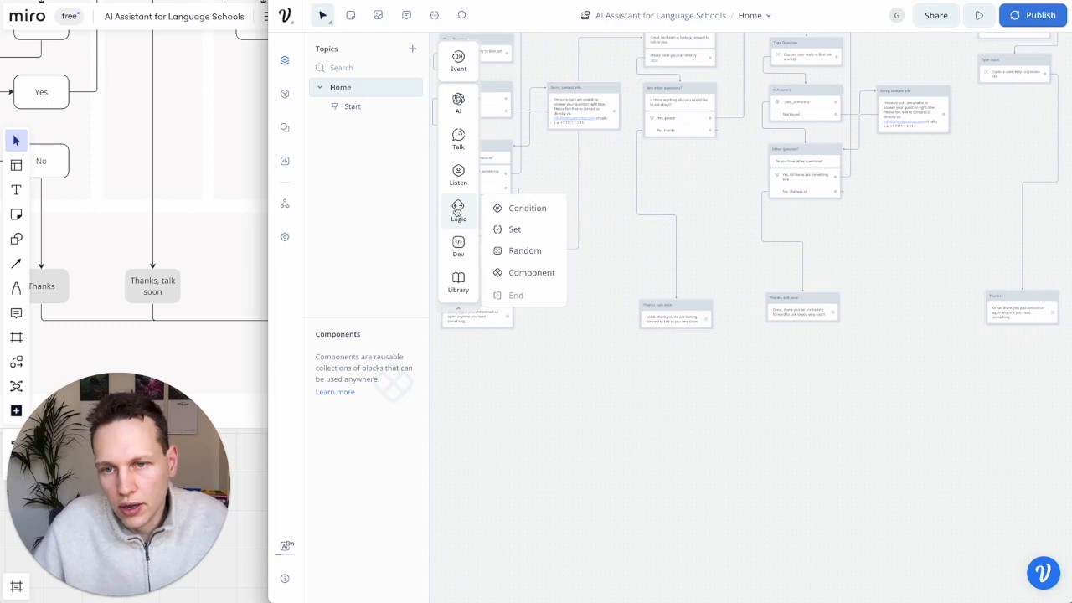
left_click_drag(514, 296, 680, 371)
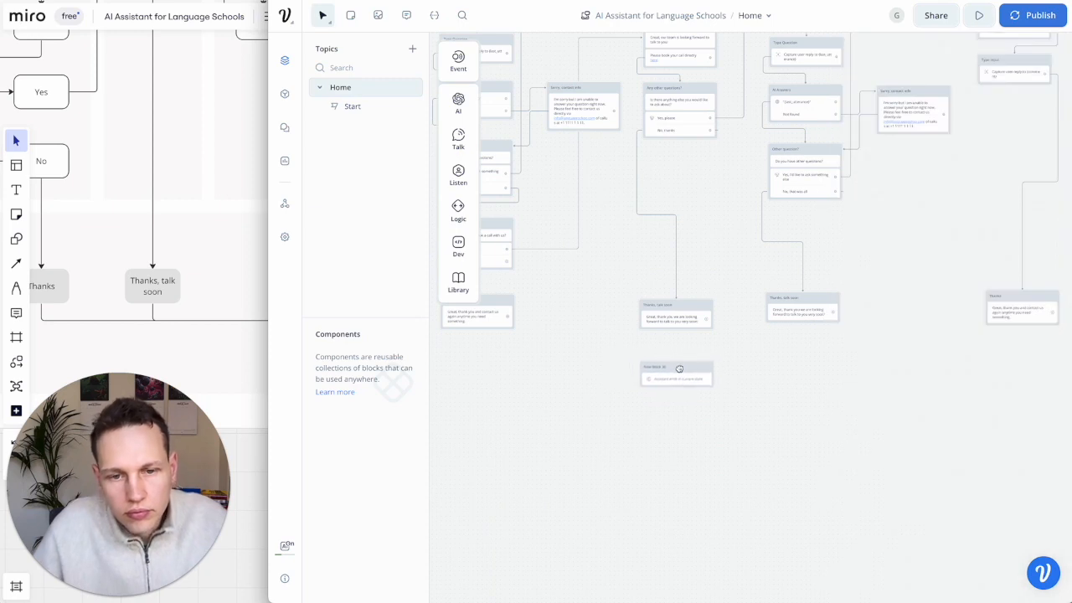
left_click(680, 371)
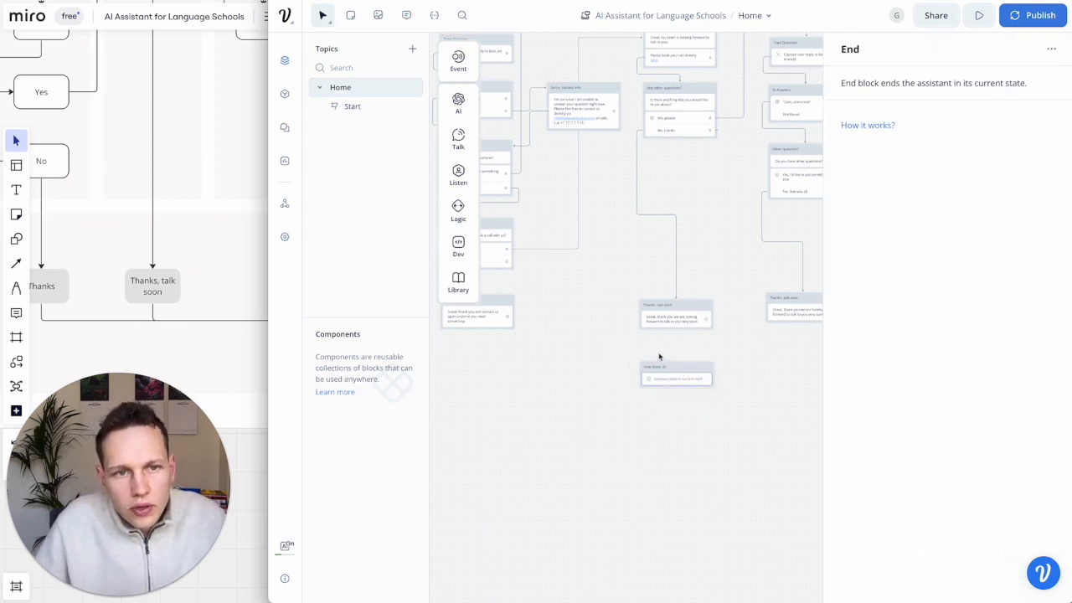
left_click(634, 348)
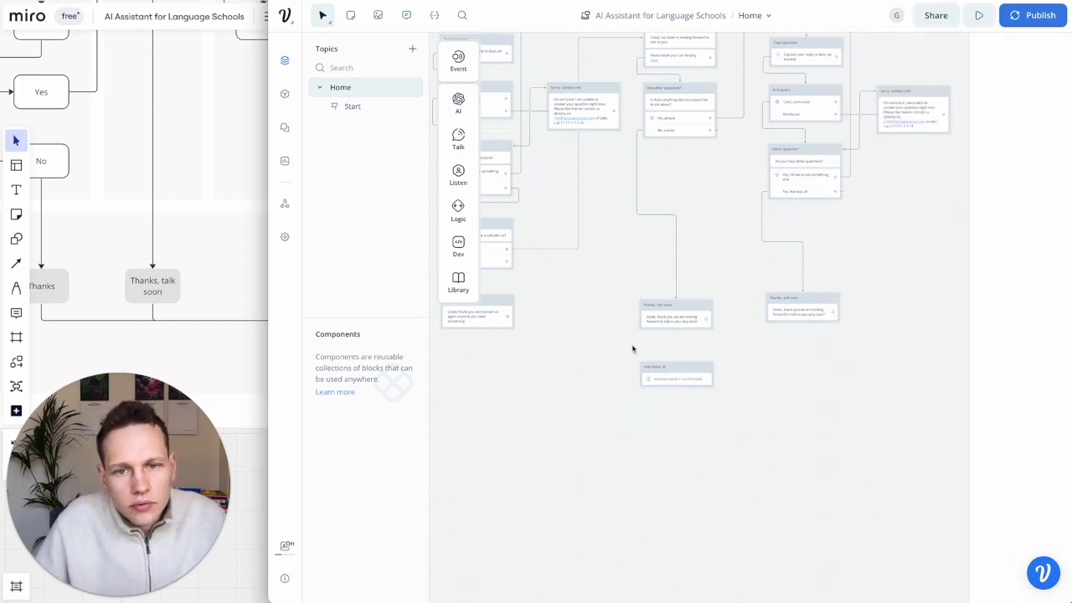
left_click_drag(512, 320, 674, 375)
left_click_drag(706, 325, 696, 373)
scroll(696, 373, "right", 2)
left_click_drag(746, 328, 936, 369)
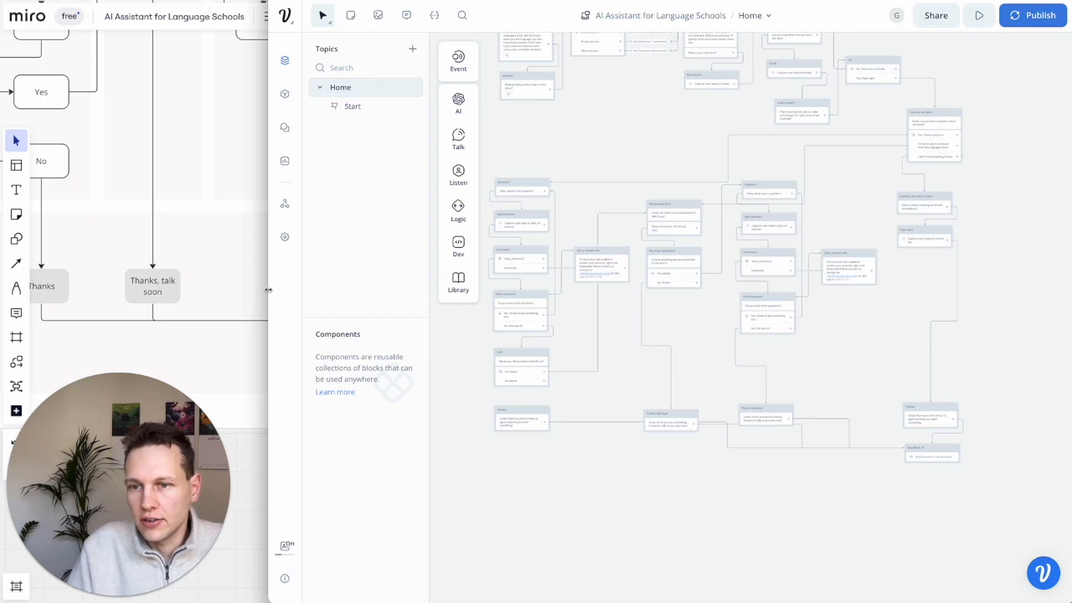
- Narrow the Voiceflow window so the Miro flowchart shows alongside it
left_click_drag(269, 293, 421, 291)
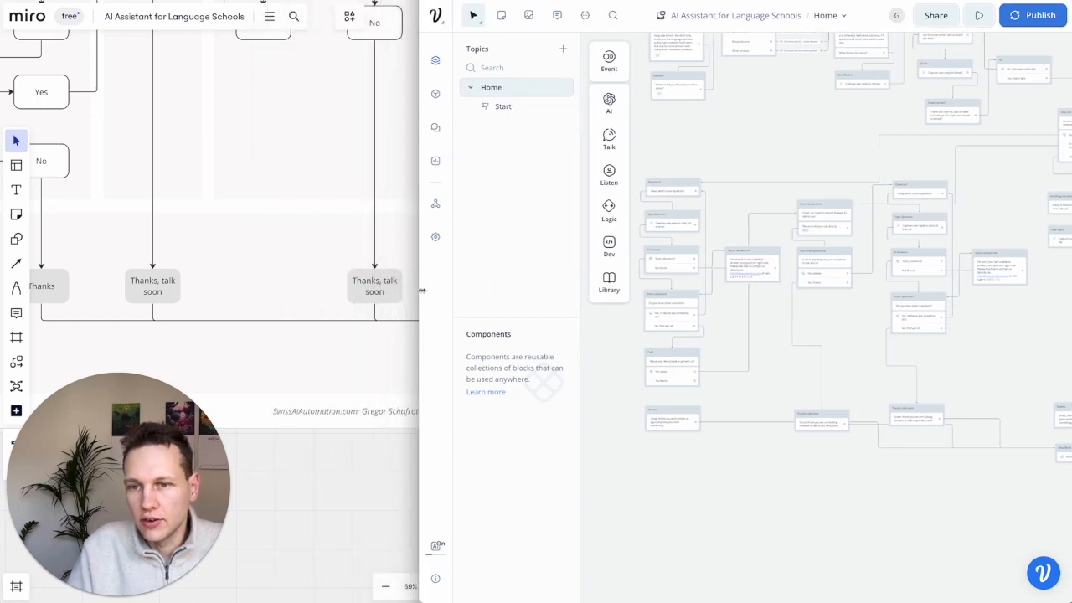
left_click_drag(421, 291, 507, 291)
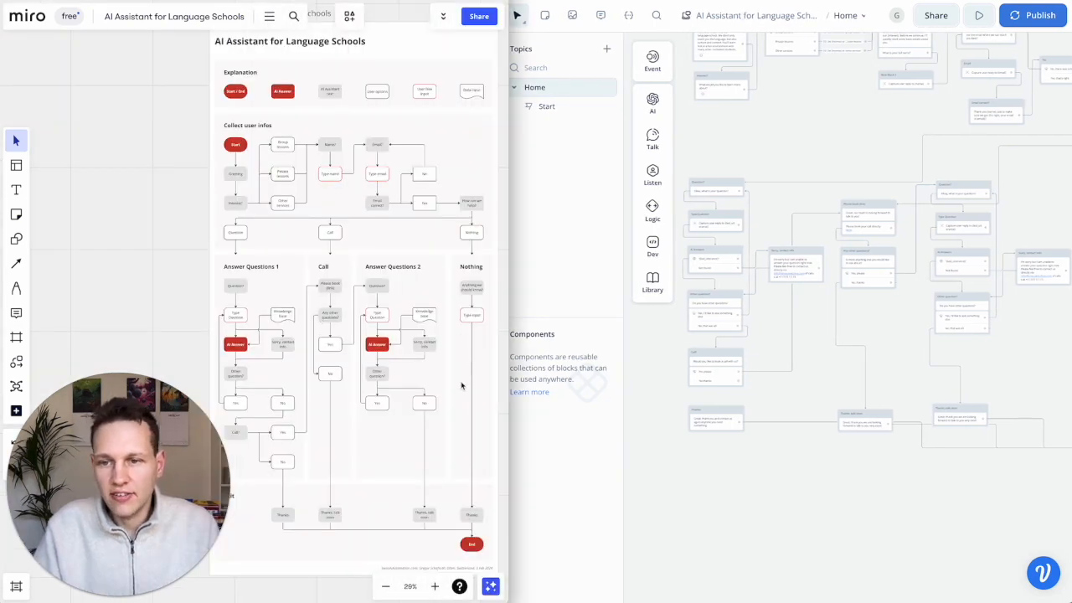
left_click(671, 421)
- Navigate back to the Home flow's Start step and launch a test run from it
scroll(671, 420, "down", 5)
scroll(671, 421, "left", 1)
scroll(671, 421, "up", 3)
scroll(671, 420, "right", 1)
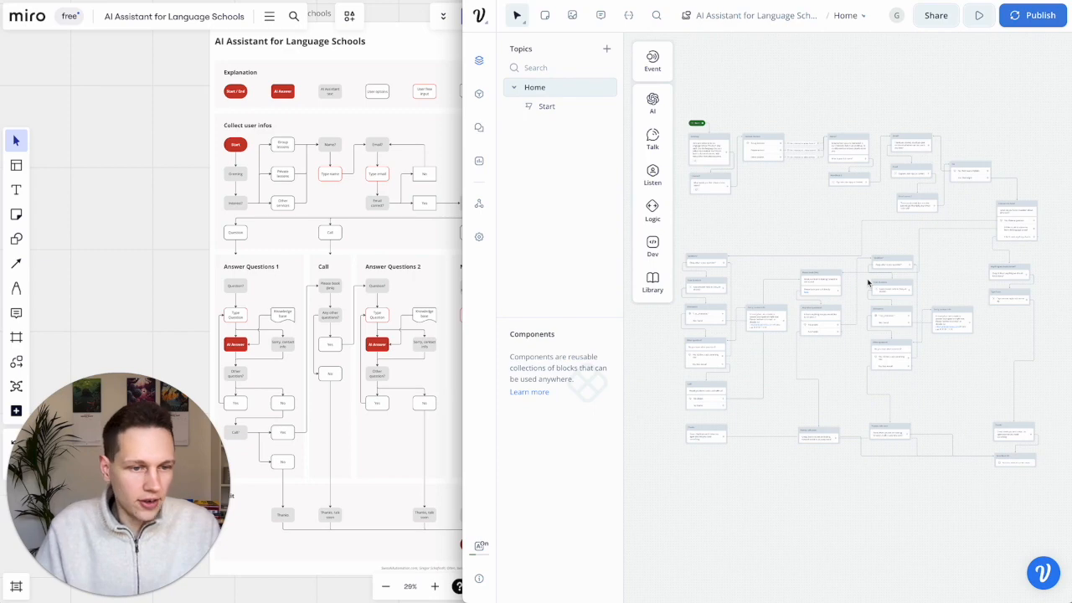
scroll(741, 101, "up", 5)
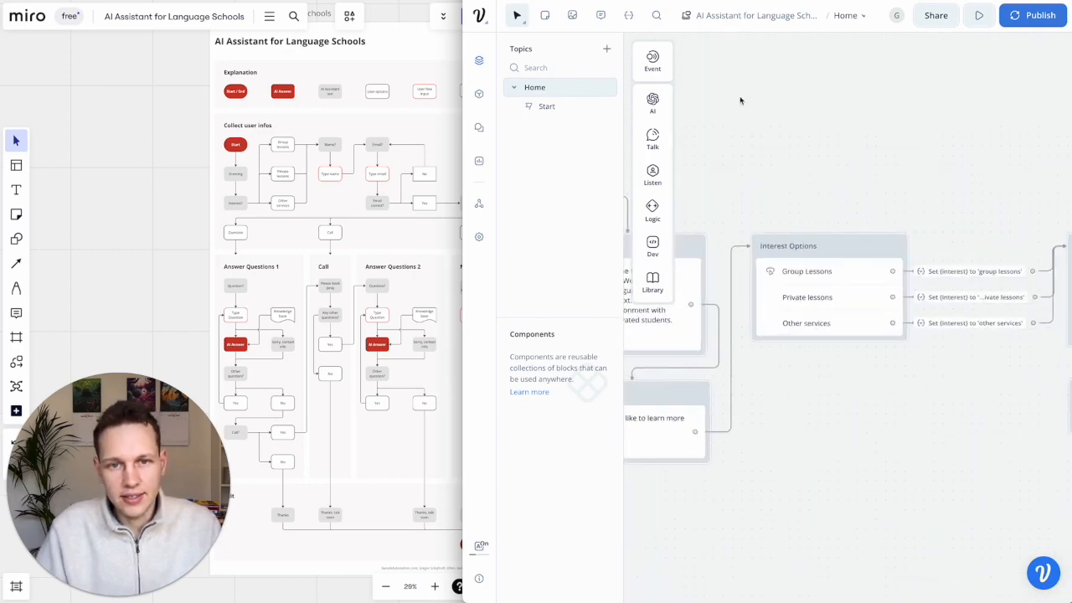
scroll(740, 100, "left", 3)
scroll(740, 101, "right", 1)
left_click(757, 226)
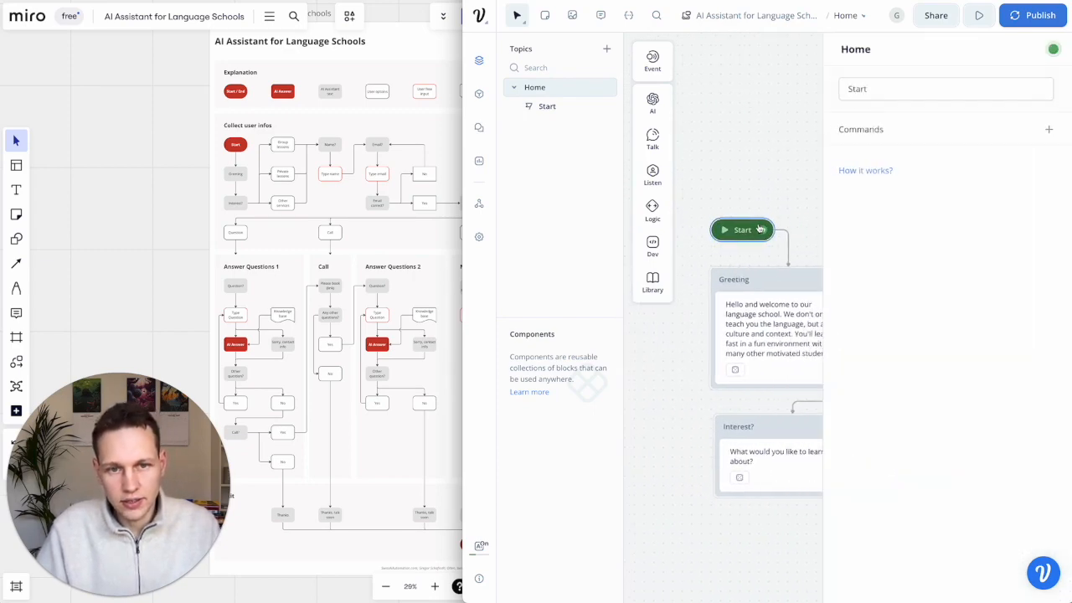
left_click(715, 231)
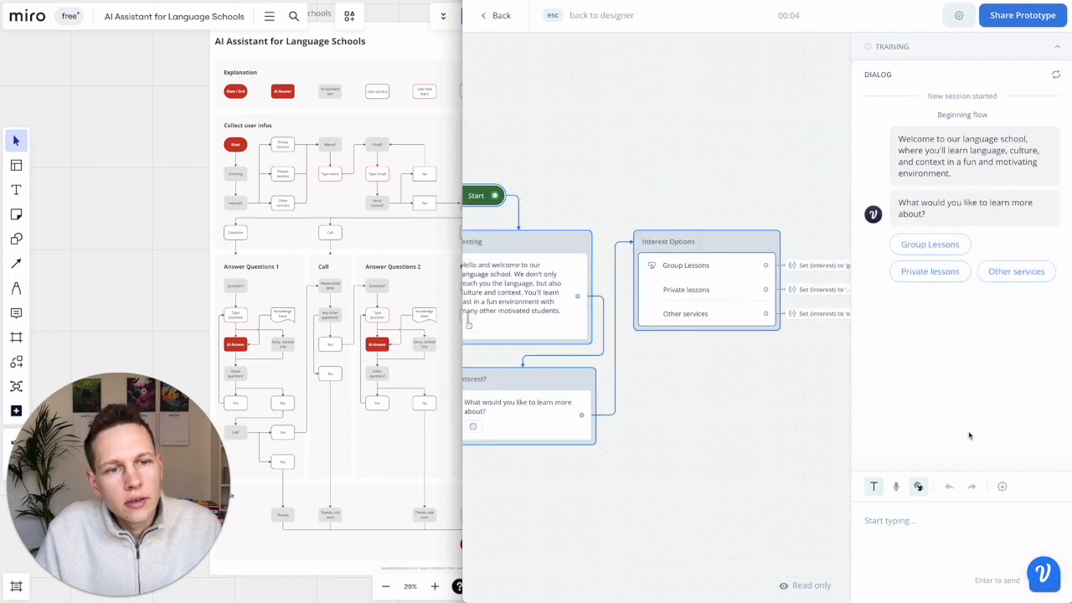
- Choose Group Lessons, enter a name and e-mail address, and confirm the e-mail
left_click(929, 244)
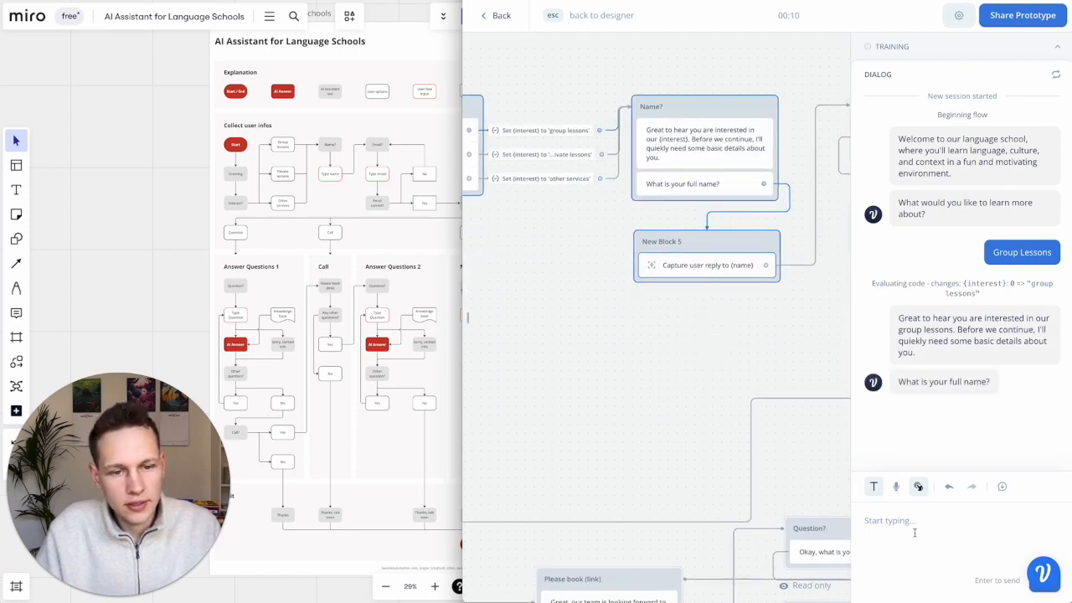
type("Greg")
key("Return")
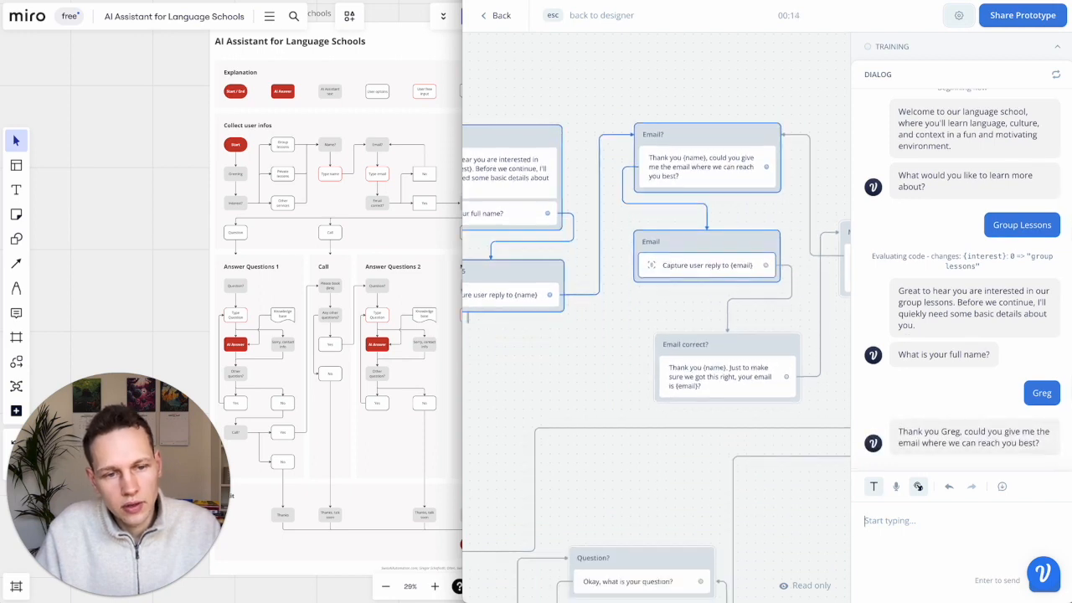
type("a.a")
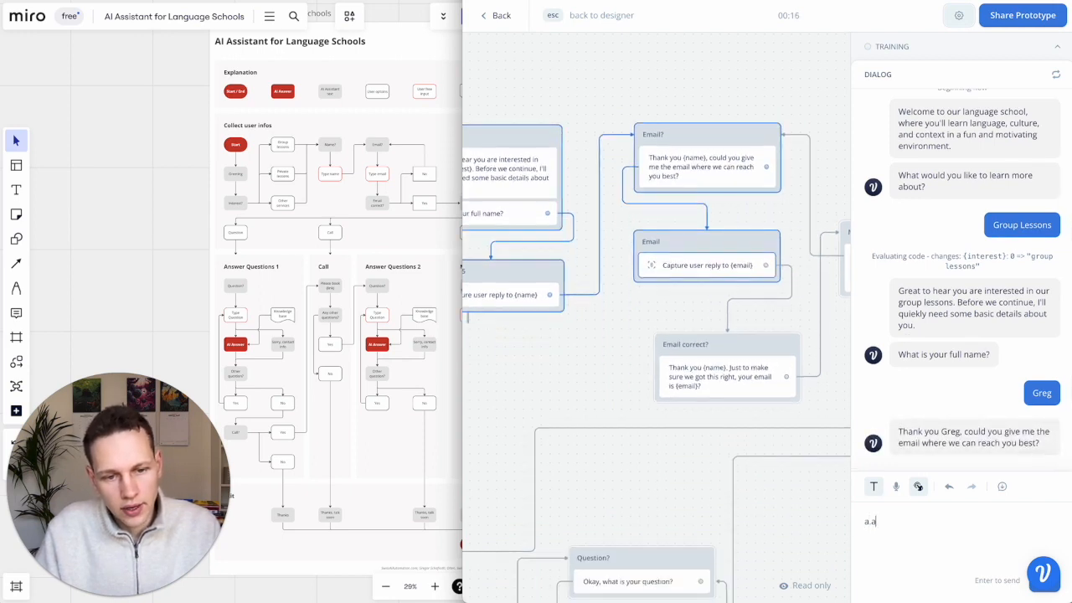
type("@a.com")
key("Return")
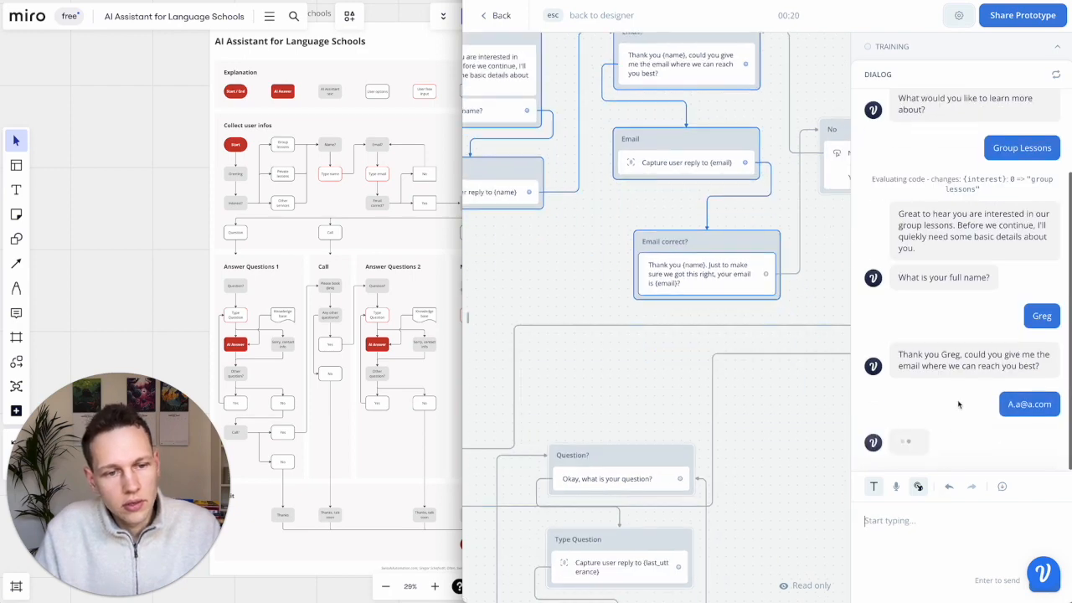
left_click(928, 446)
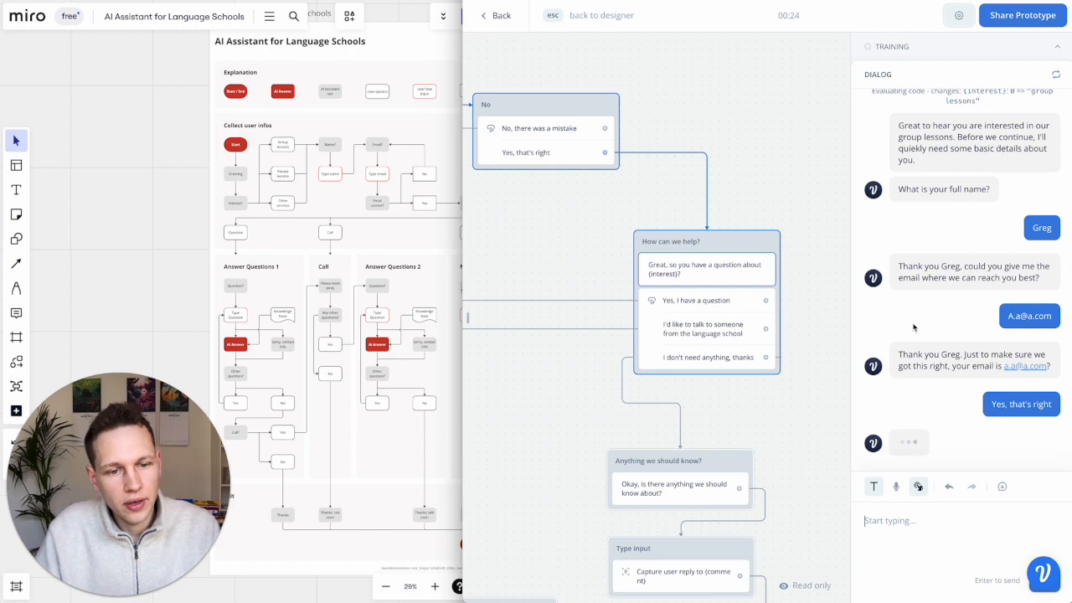
- Ask "What courses do you offer for beginners?" and "What do your courses cost?", then answer No, that was all
left_click(940, 381)
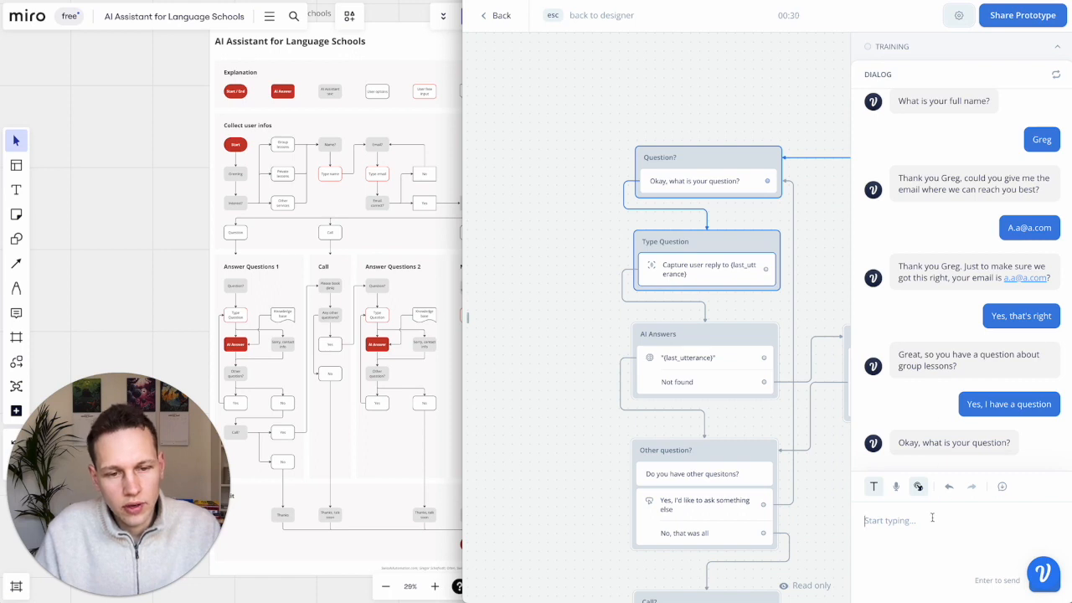
type("What courses do you offer for beginners?")
key("Return")
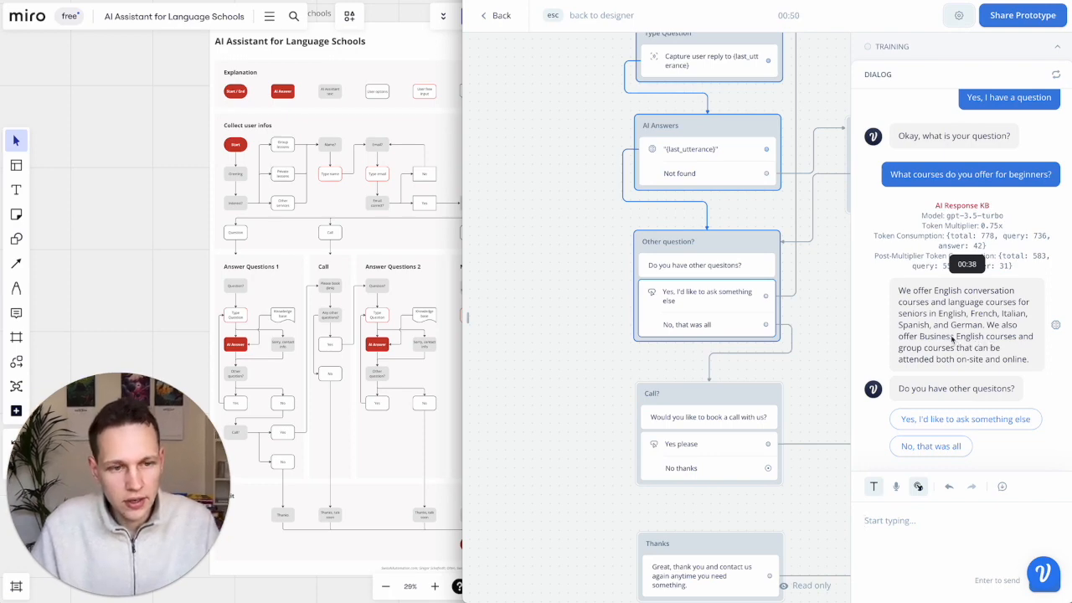
left_click(965, 419)
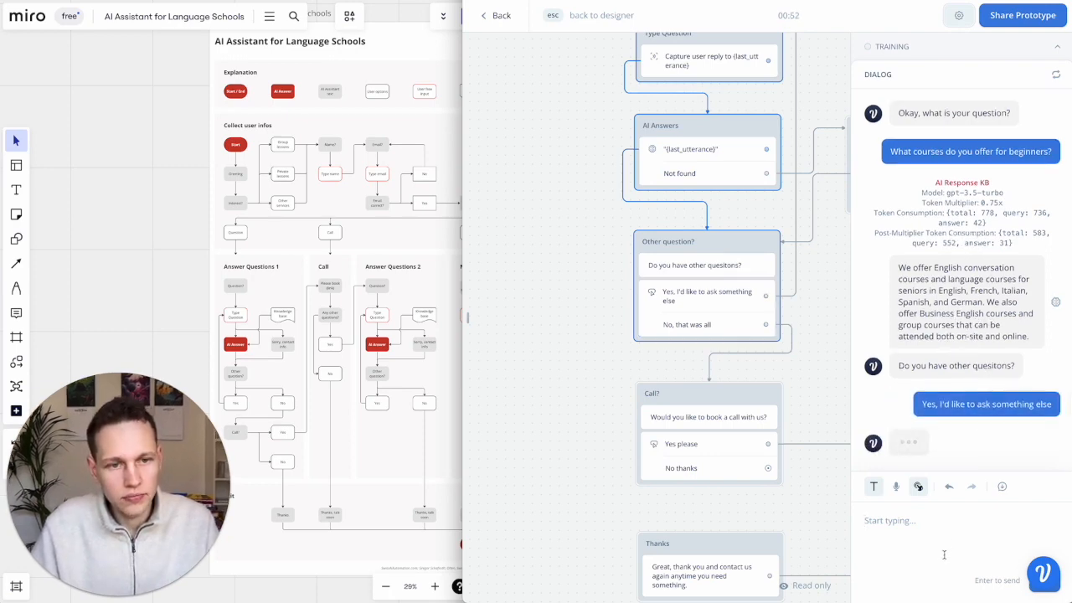
type("What do your courses cost")
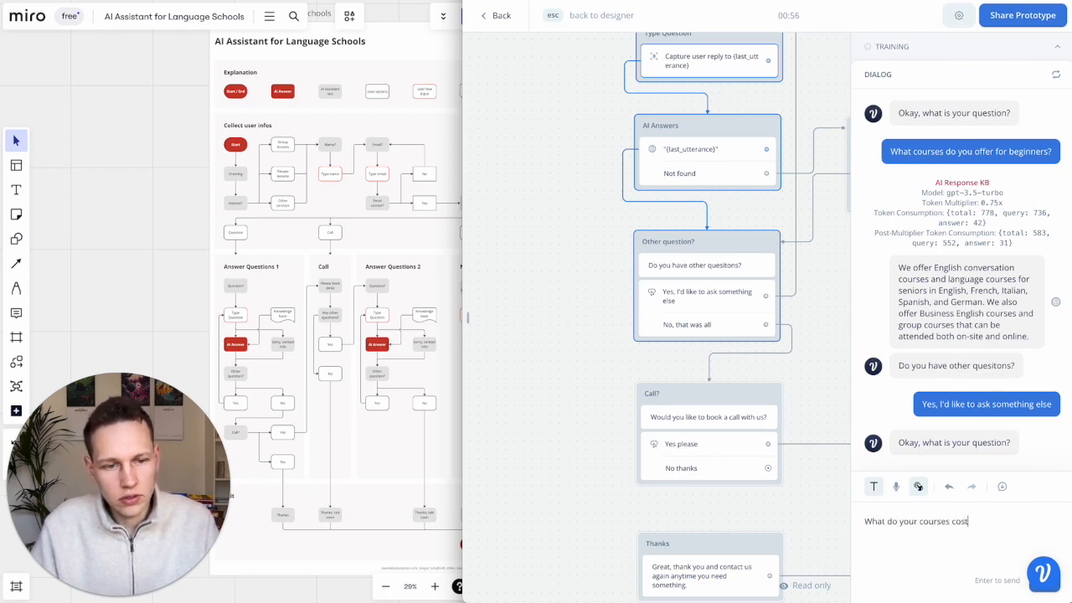
type("?")
key("Return")
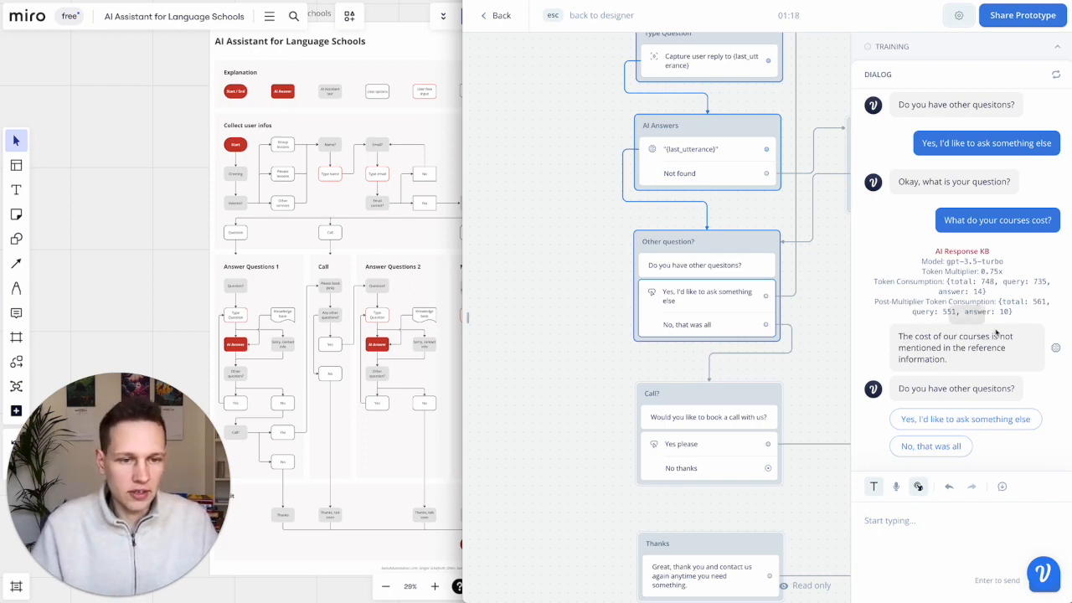
left_click(939, 448)
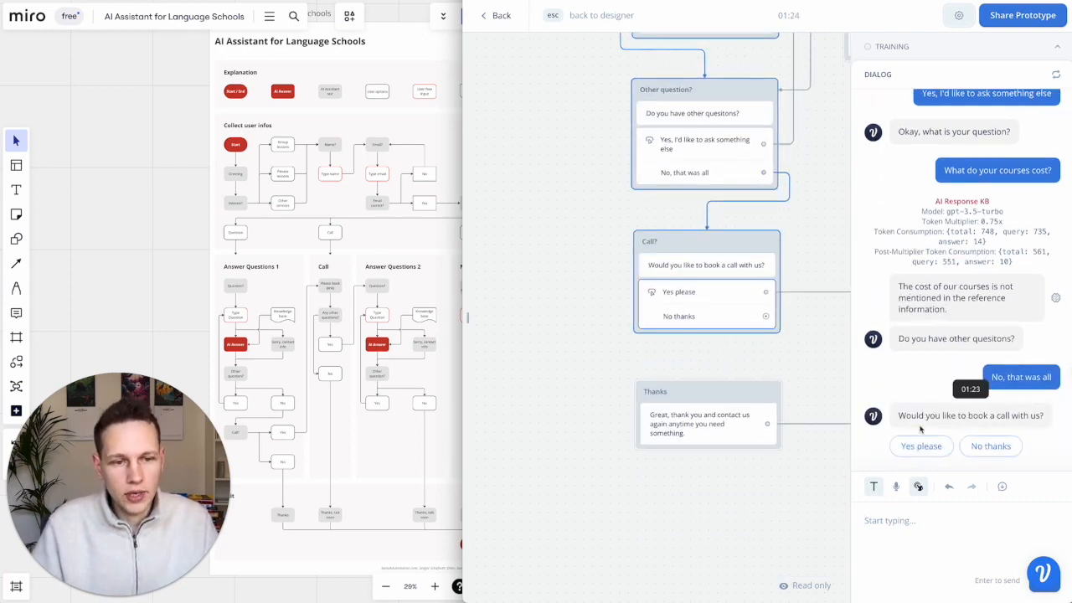
- Accept booking a call, then ask "Do you offer classes in Chinese?" and review the fallback reply
left_click(926, 449)
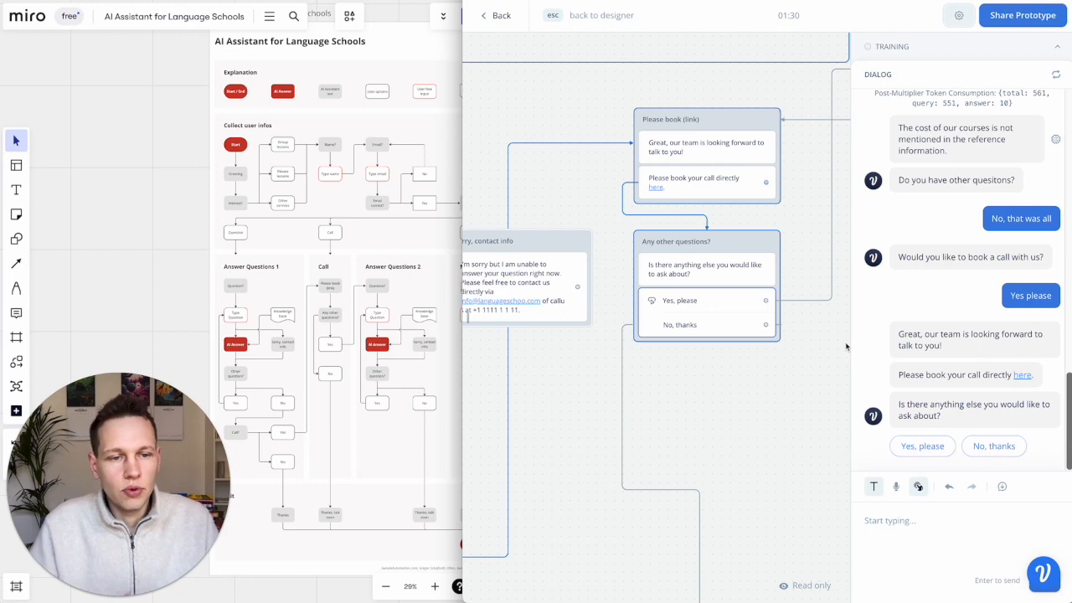
left_click(921, 446)
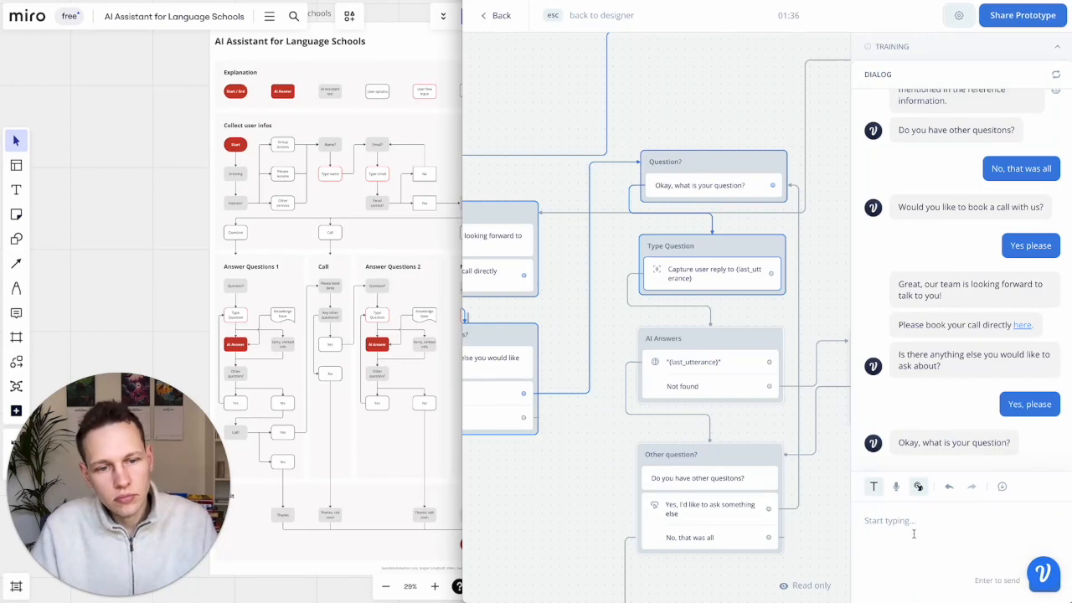
type("Do you off")
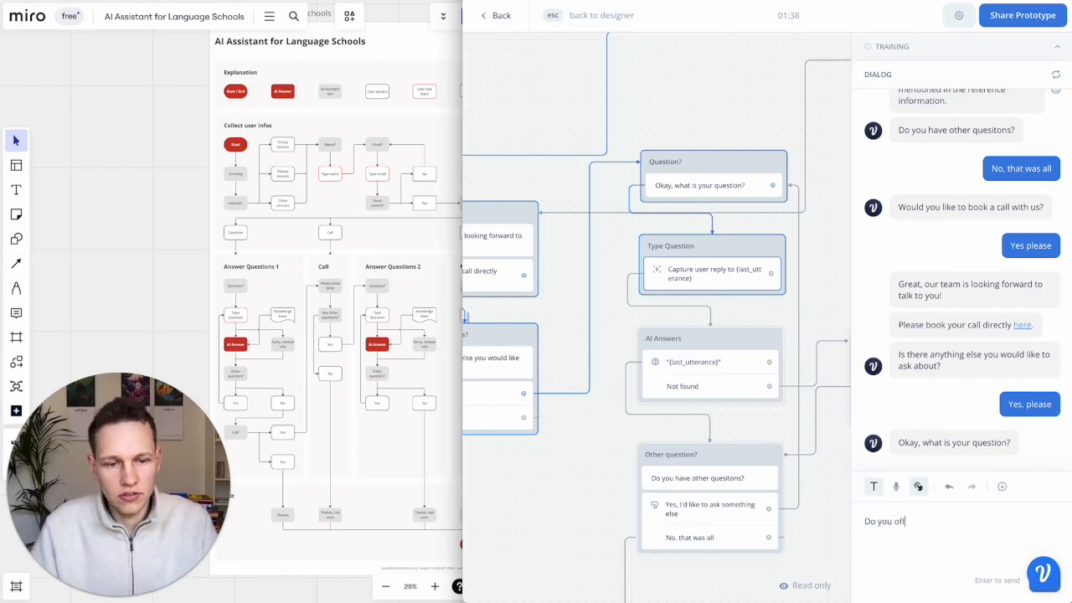
type("er classes in Chinese?")
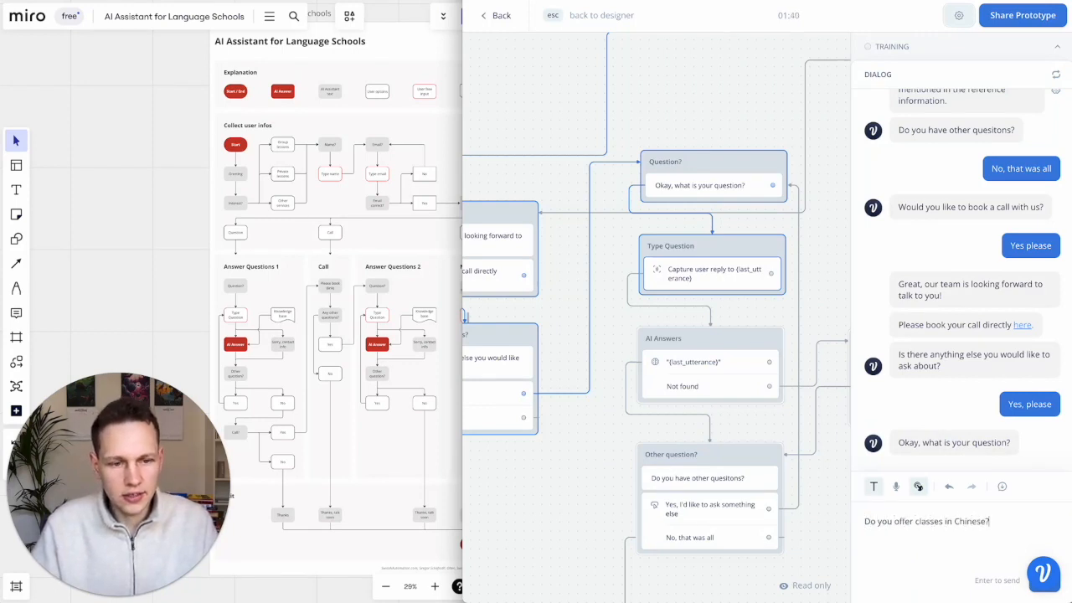
key("Return")
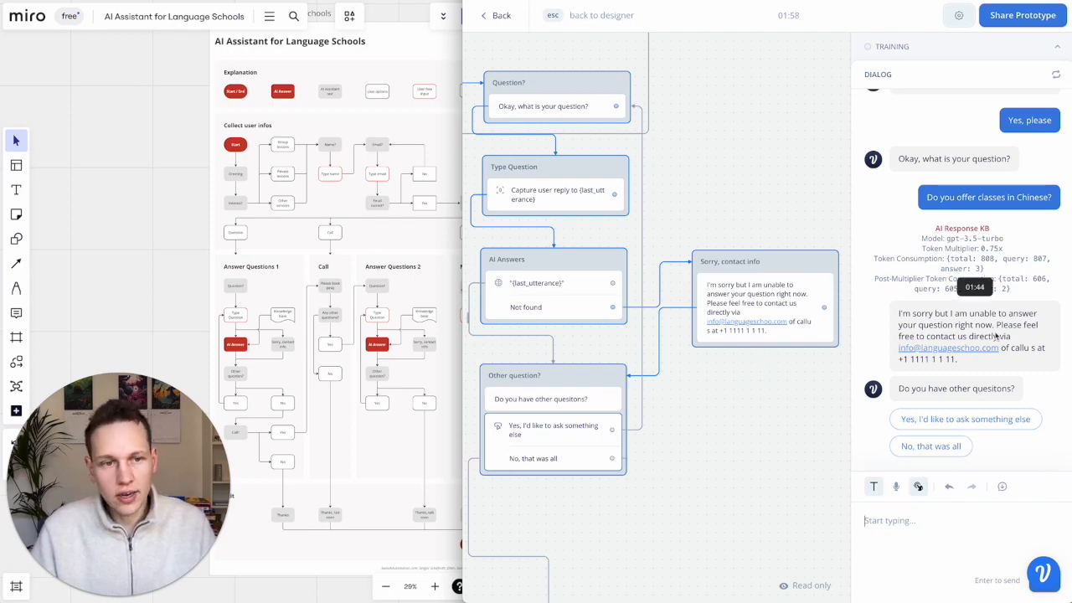
scroll(955, 259, "up", 10)
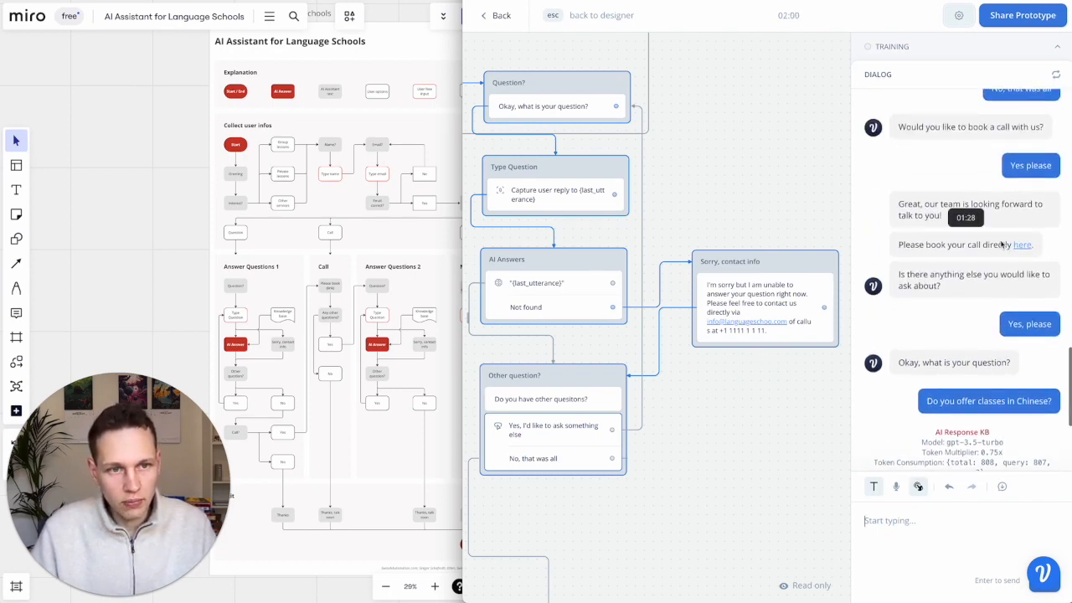
scroll(945, 326, "down", 5)
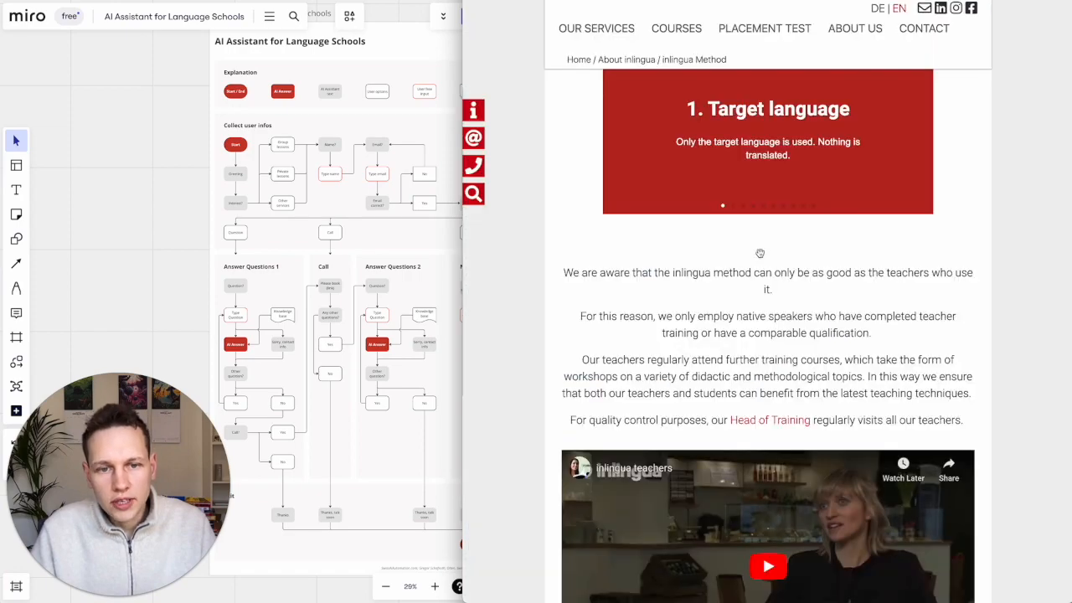
- Scroll the inlingua page down to the Virtual Classroom course section
scroll(764, 272, "down", 2)
scroll(764, 273, "up", 5)
mouse_move(628, 42)
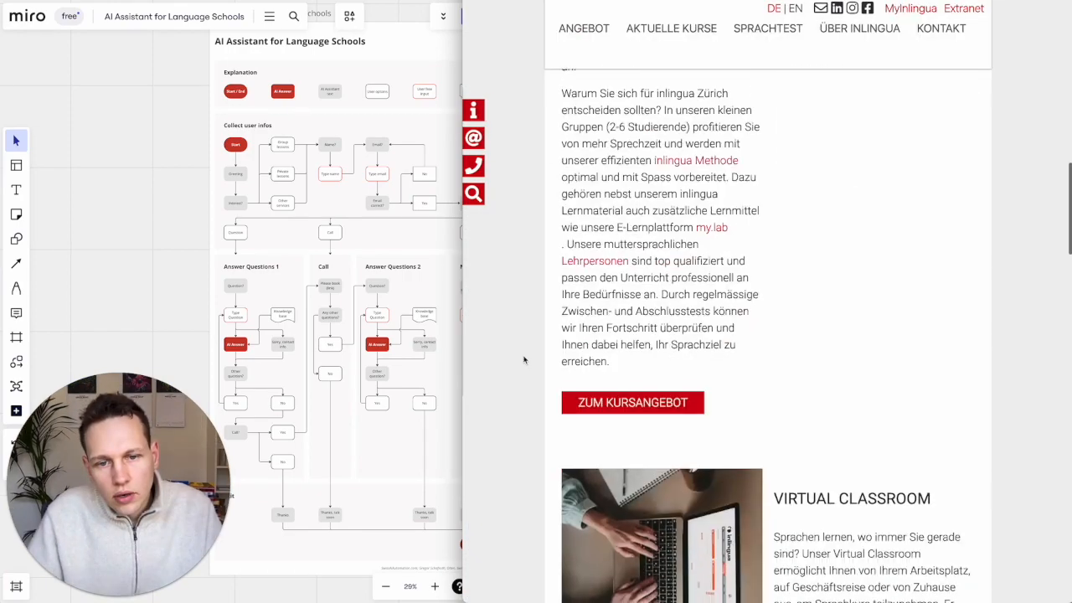
scroll(524, 361, "down", 3)
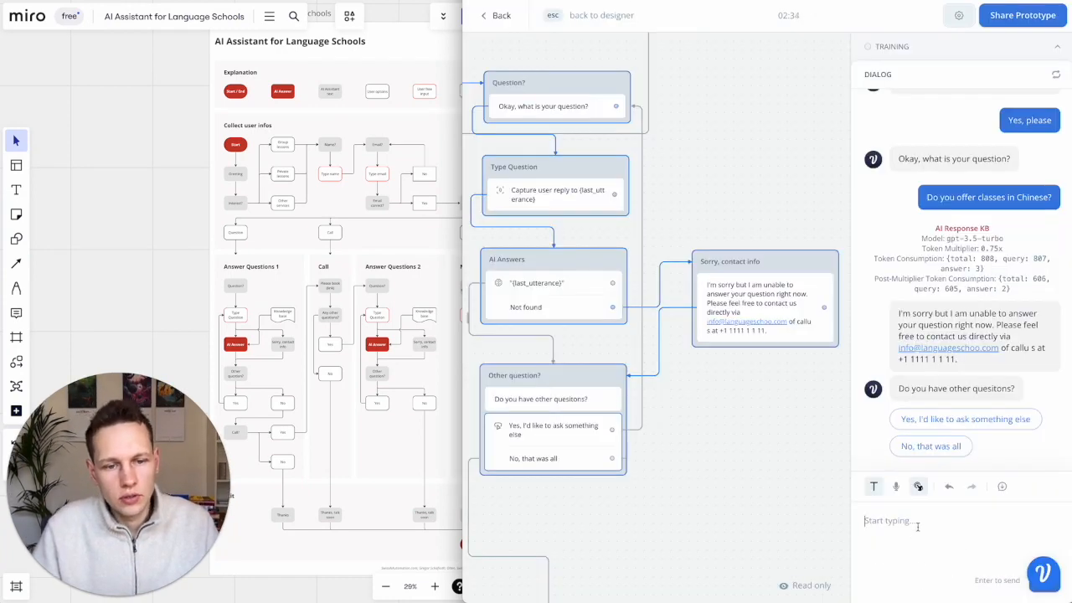
- Erase the half-typed 'Do you o' message from the test chat input
type("Do you o")
key("BackSpace")
key("BackSpace")
key("super+a")
key("BackSpace")
- Ask the test chat 'Do you offer classes in the virtual classroroom?' and end with 'No, that was all'
left_click(1036, 431)
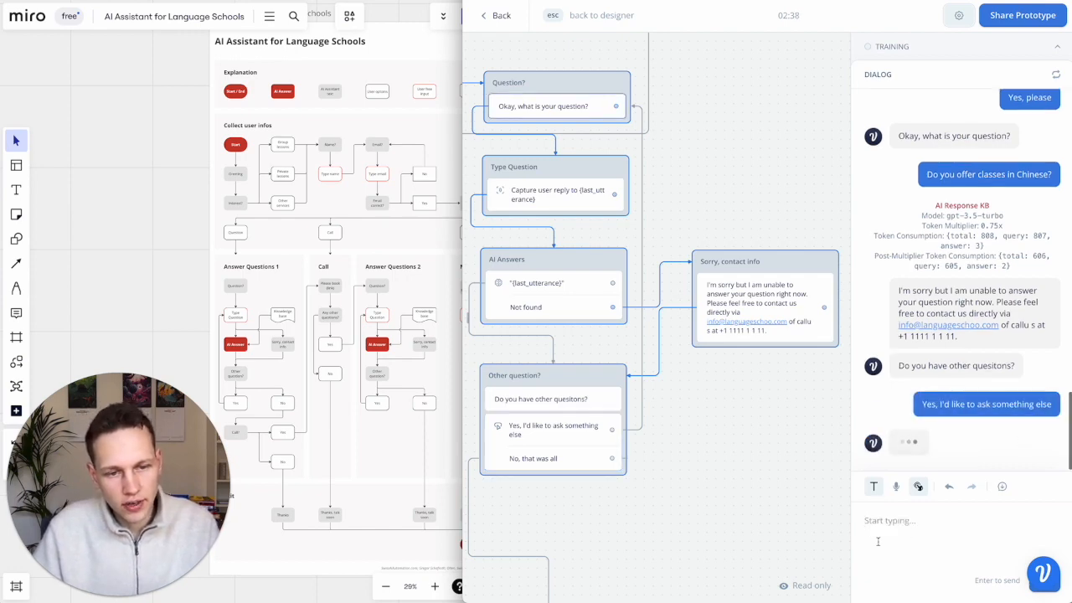
type("Do")
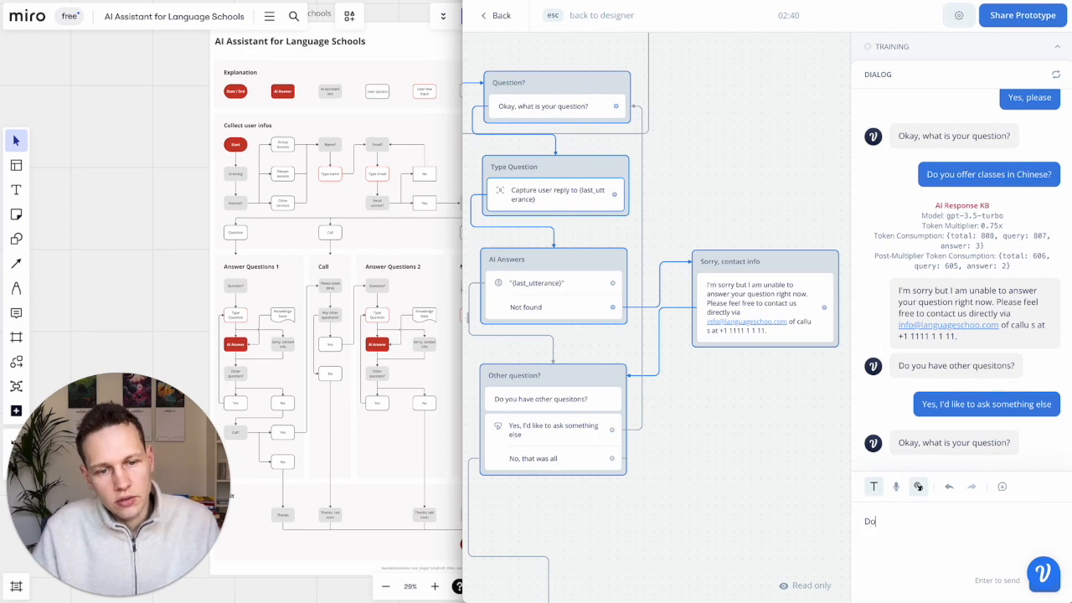
type(" you offer classes in")
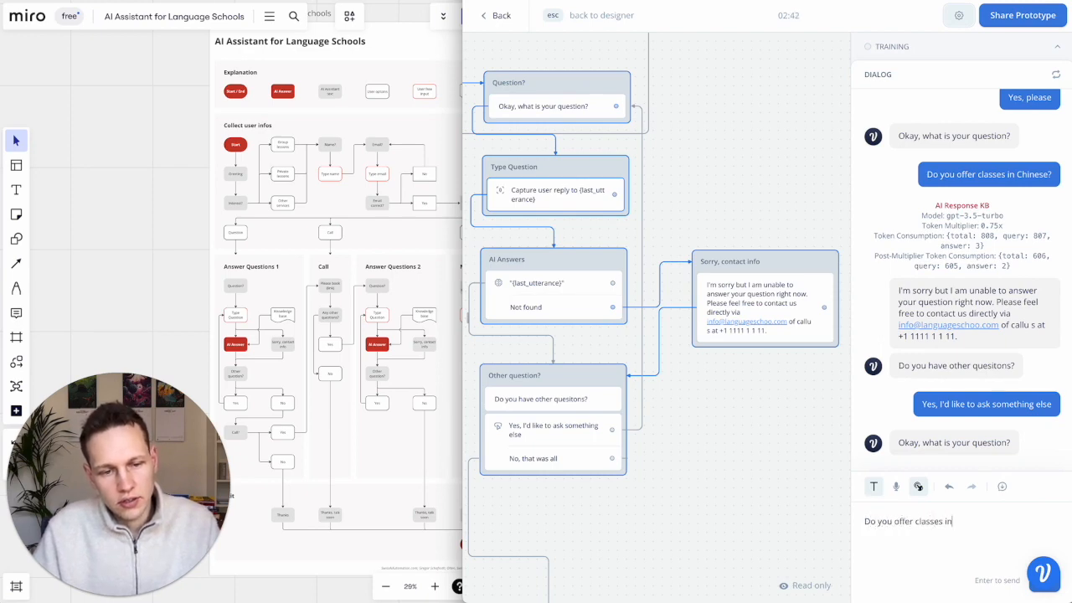
type(" the virtual class")
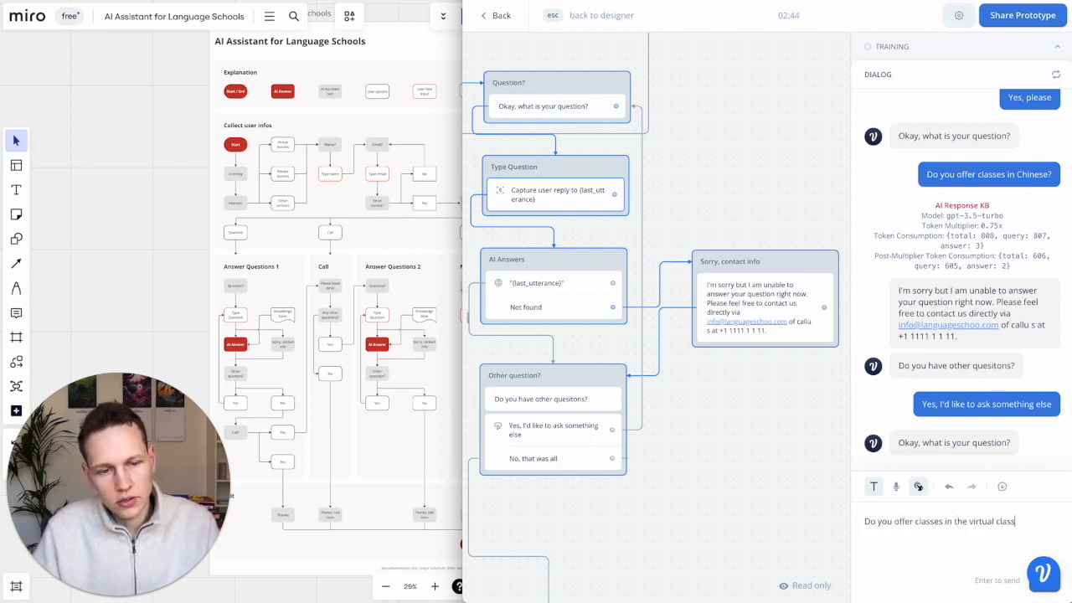
type("roroom")
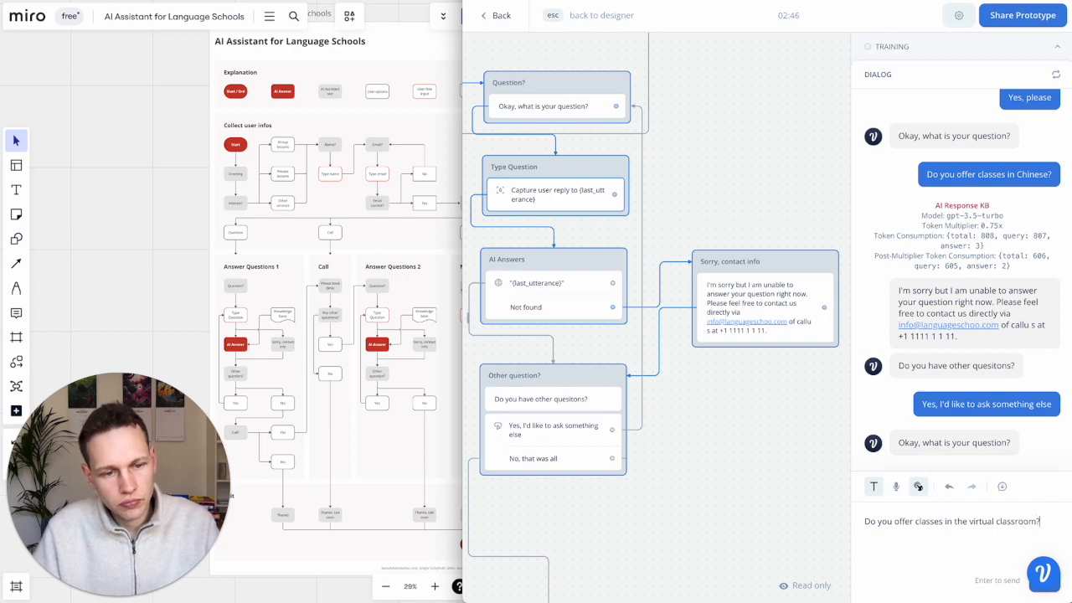
type("?")
key("Return")
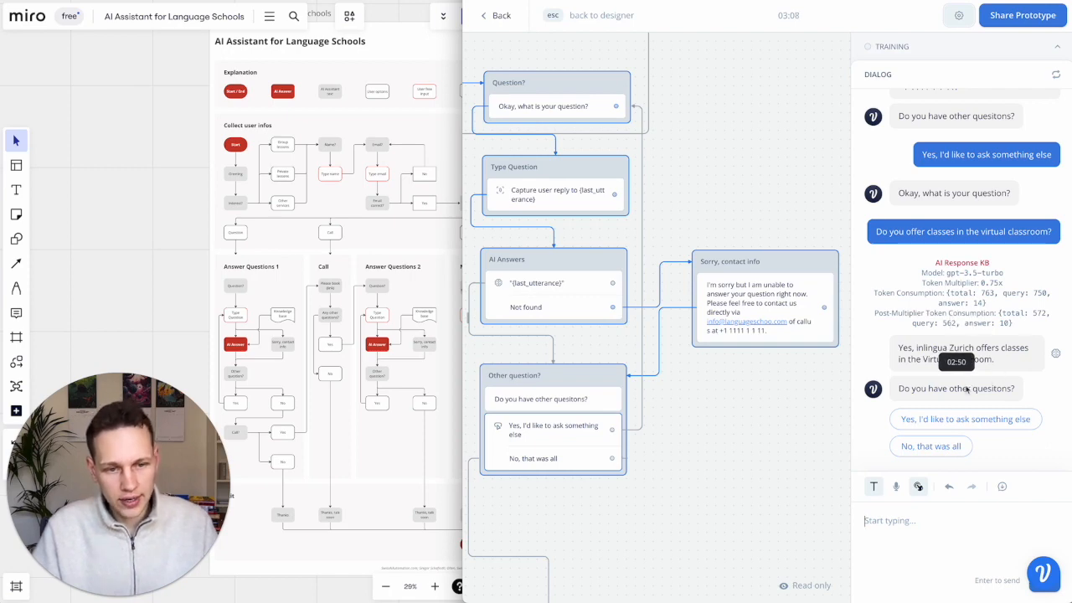
left_click(928, 445)
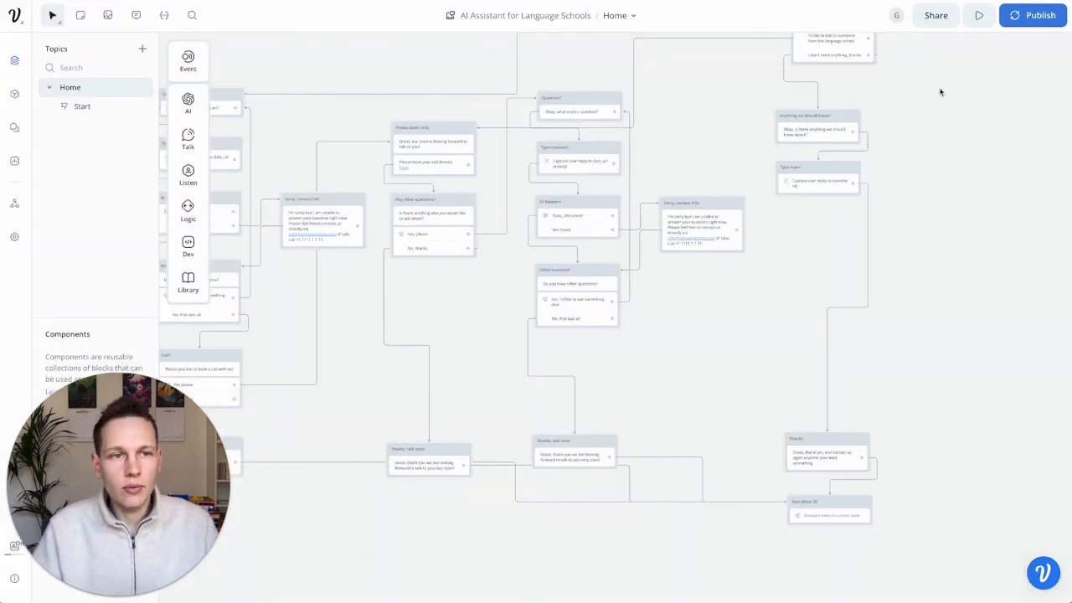
- Publish the assistant to production as version 'AI Assistant for Language Schools 1'
left_click(1039, 18)
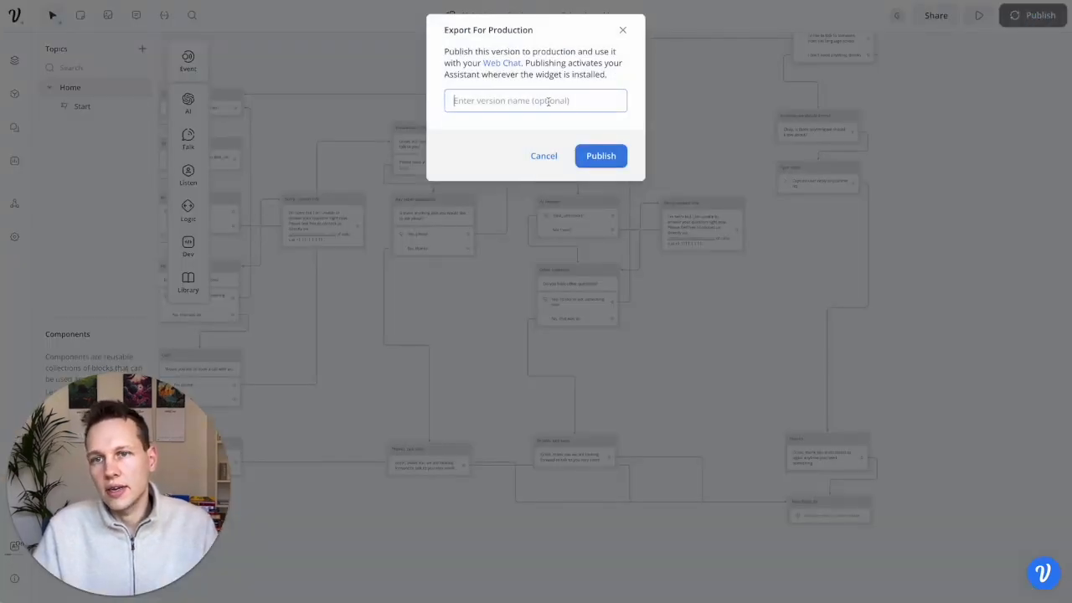
type("AI Assistant for Language Schools 1")
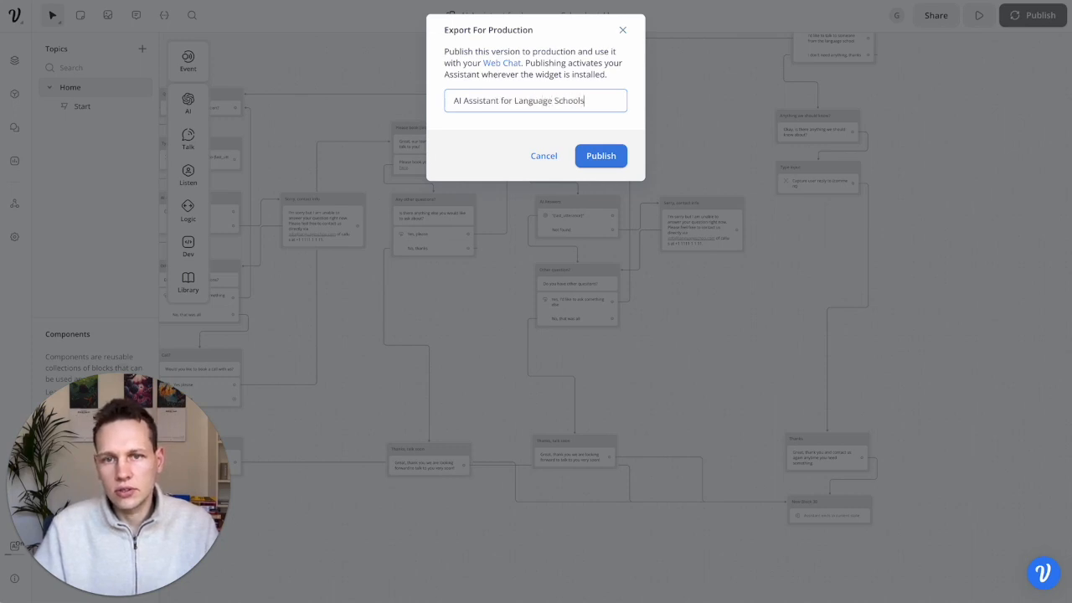
left_click(598, 150)
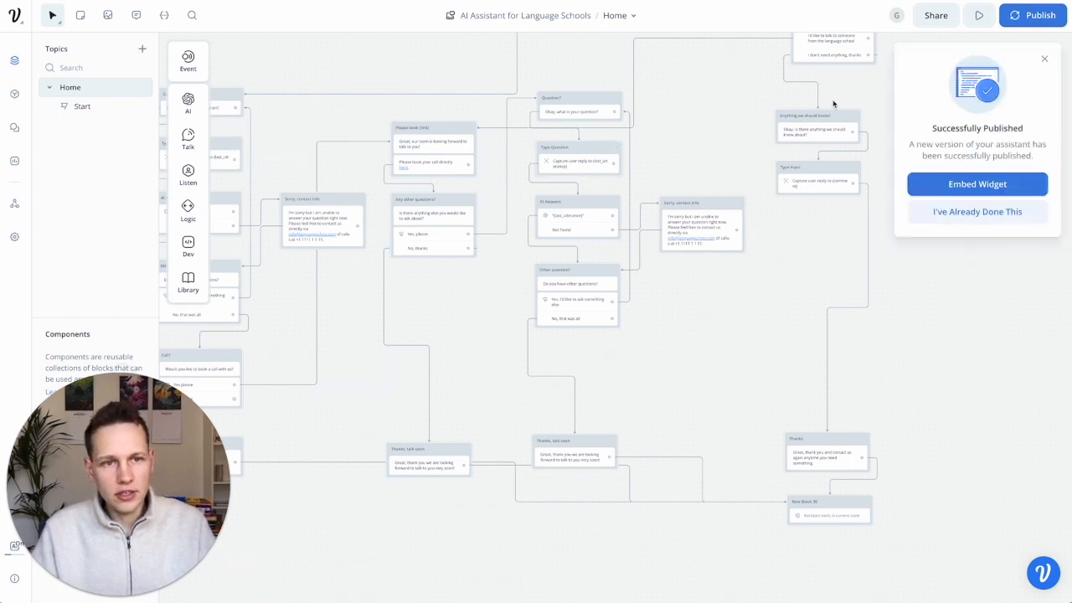
left_click(956, 192)
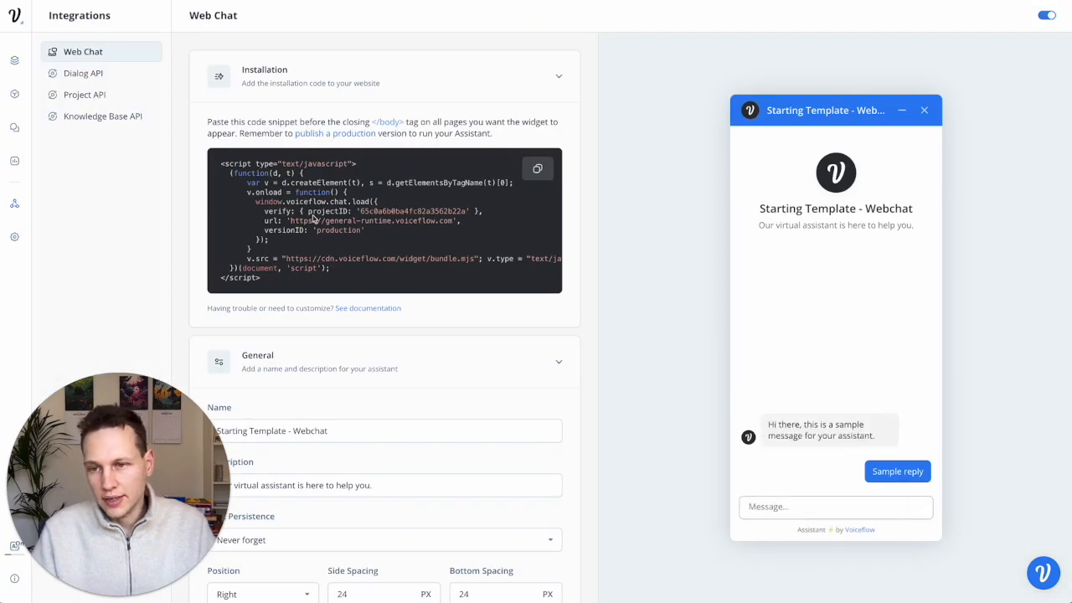
- Select the Web Chat installation script in the embed code box
left_click_drag(269, 282, 217, 170)
left_click(218, 170)
left_click_drag(257, 191, 282, 285)
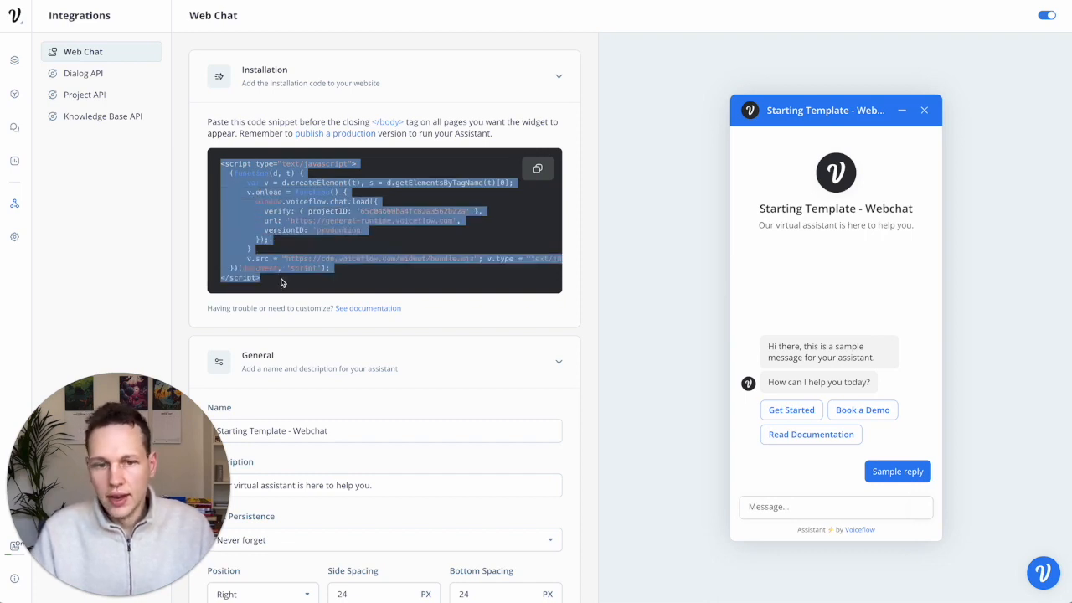
left_click(728, 331)
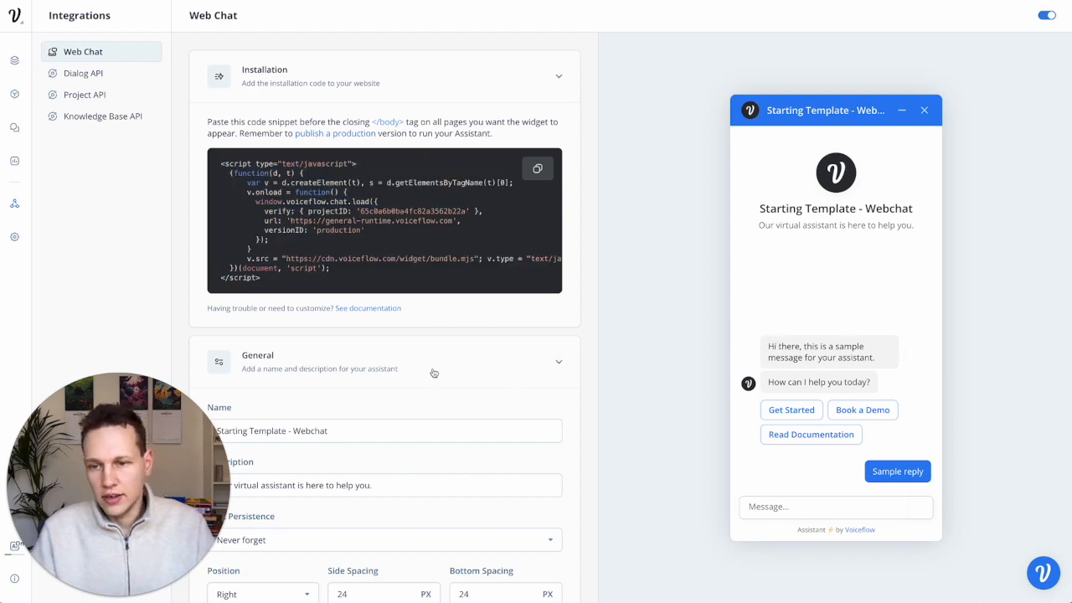
- Set the widget's Main Color under Appearance to black (HEX 000000)
scroll(434, 372, "down", 4)
scroll(434, 373, "down", 2)
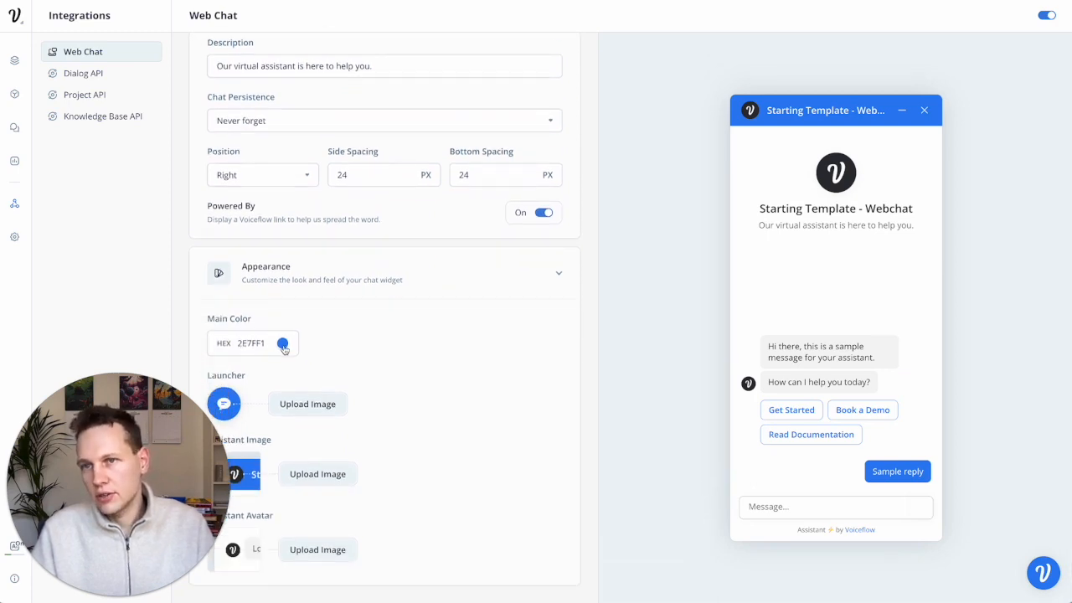
left_click(283, 345)
left_click_drag(246, 437, 301, 436)
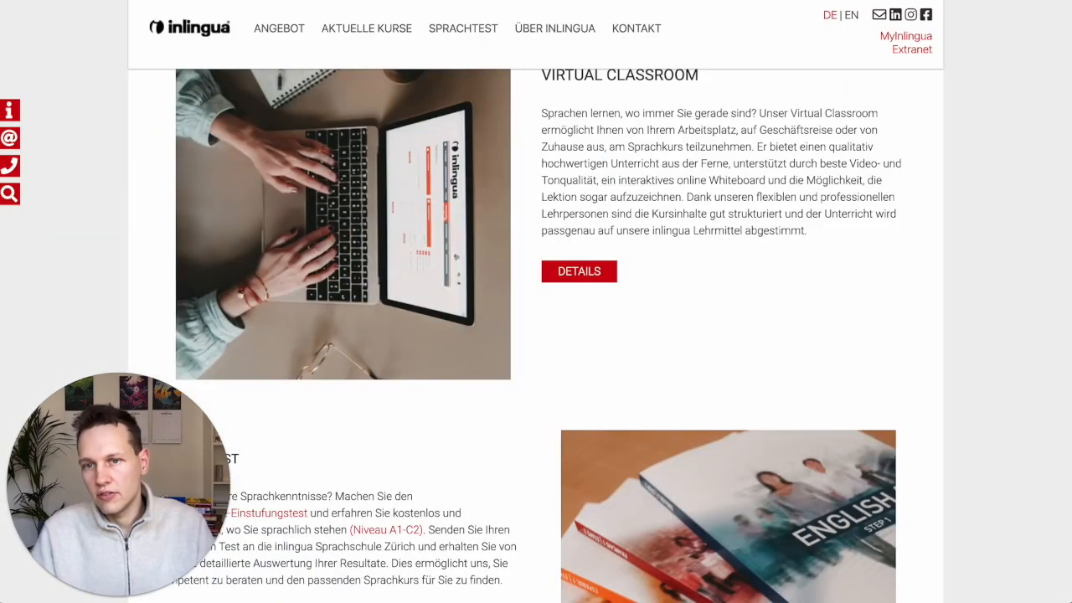
scroll(248, 91, "up", 10)
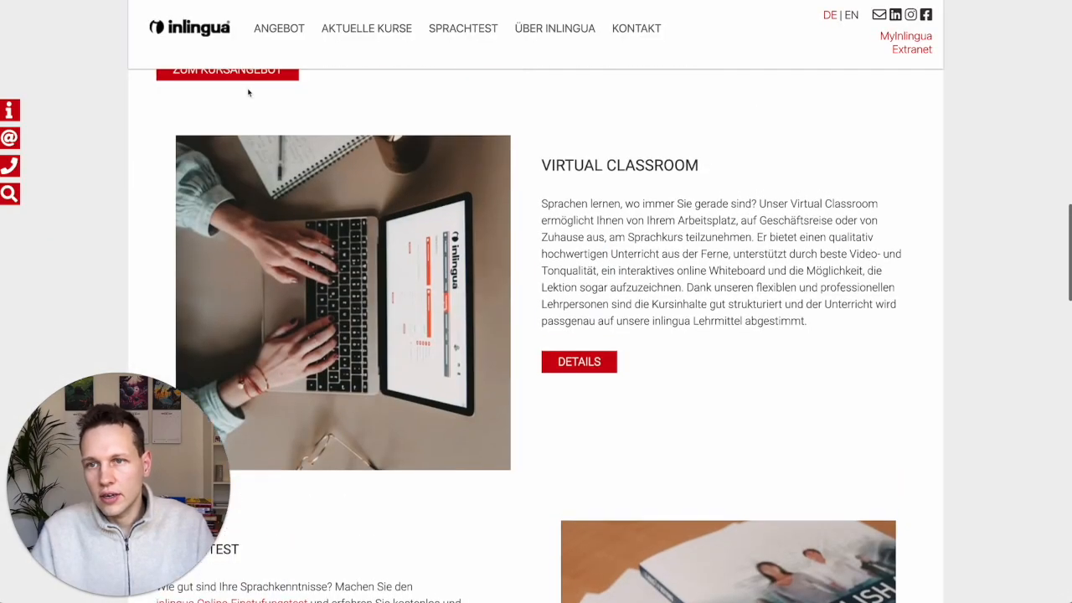
scroll(248, 92, "down", 1)
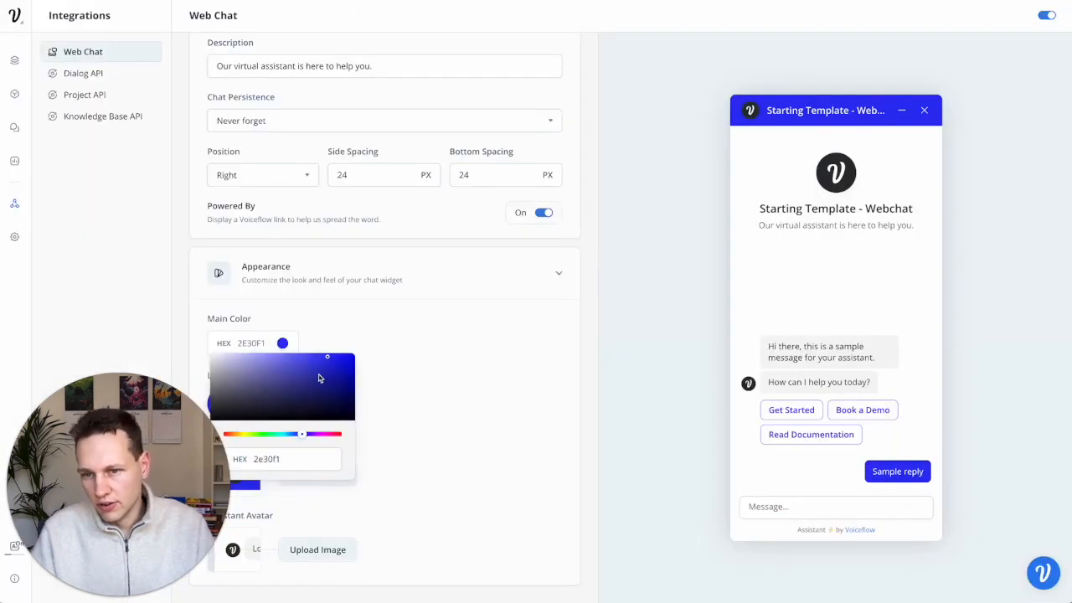
left_click_drag(330, 367, 471, 510)
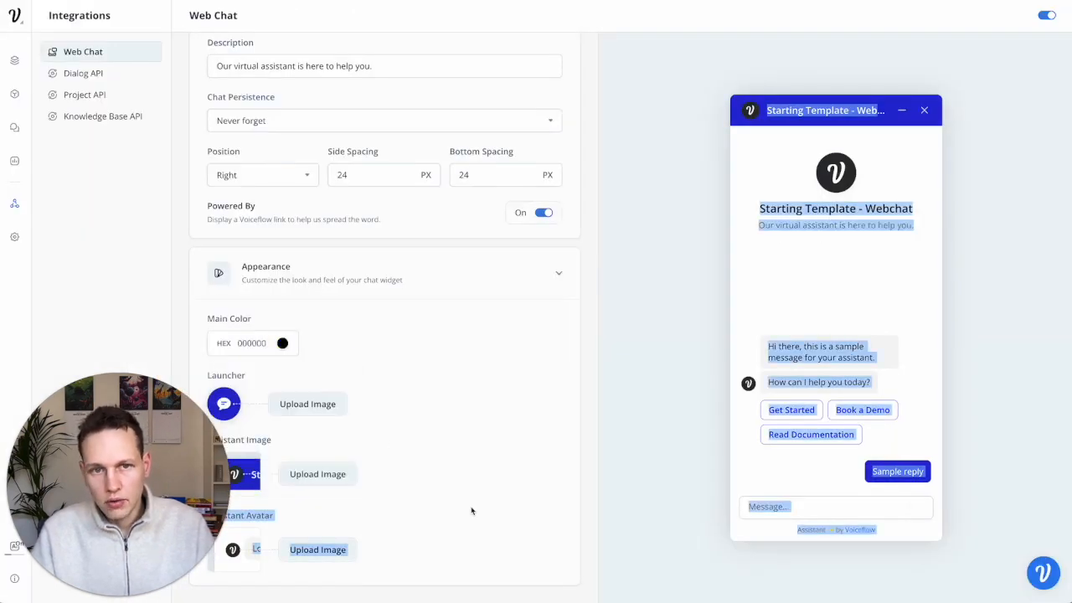
left_click(523, 443)
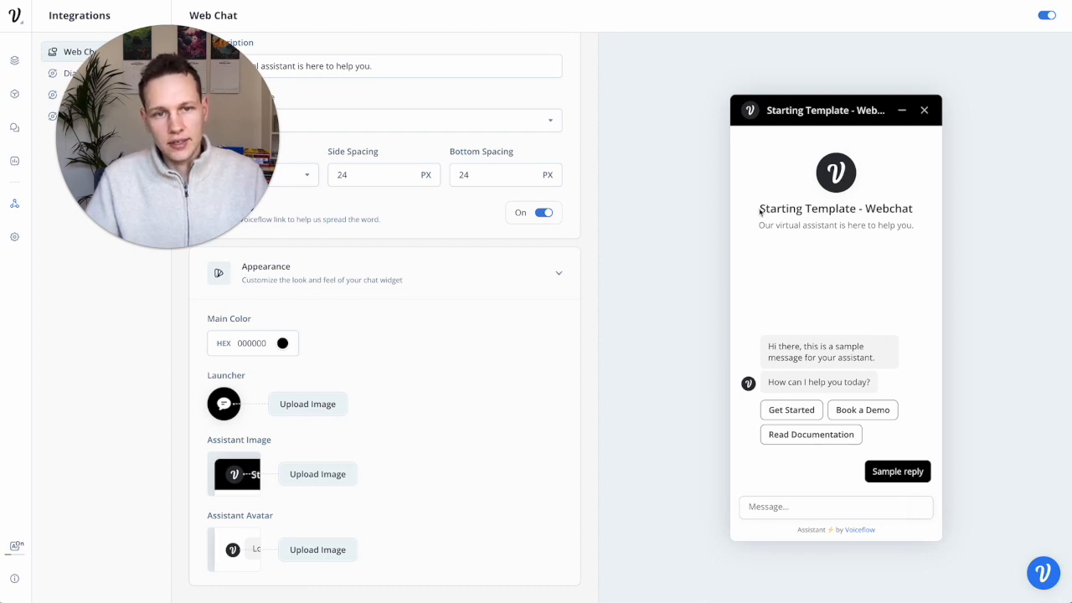
- Rename the Web Chat widget to 'Inlingua AI Assistant'
left_click_drag(760, 209, 928, 218)
scroll(342, 315, "up", 3)
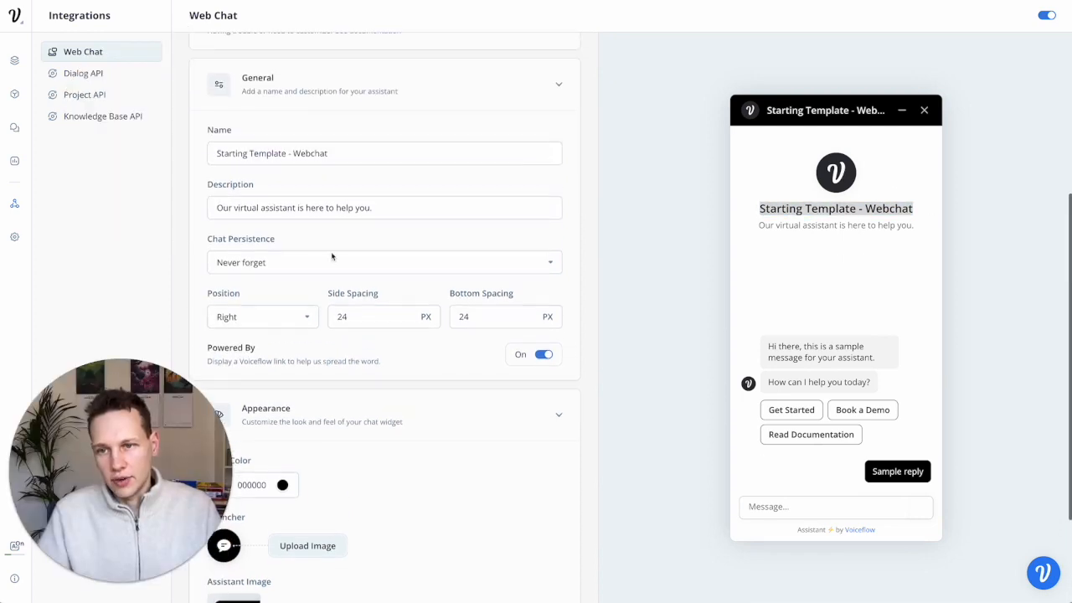
triple_click(318, 208)
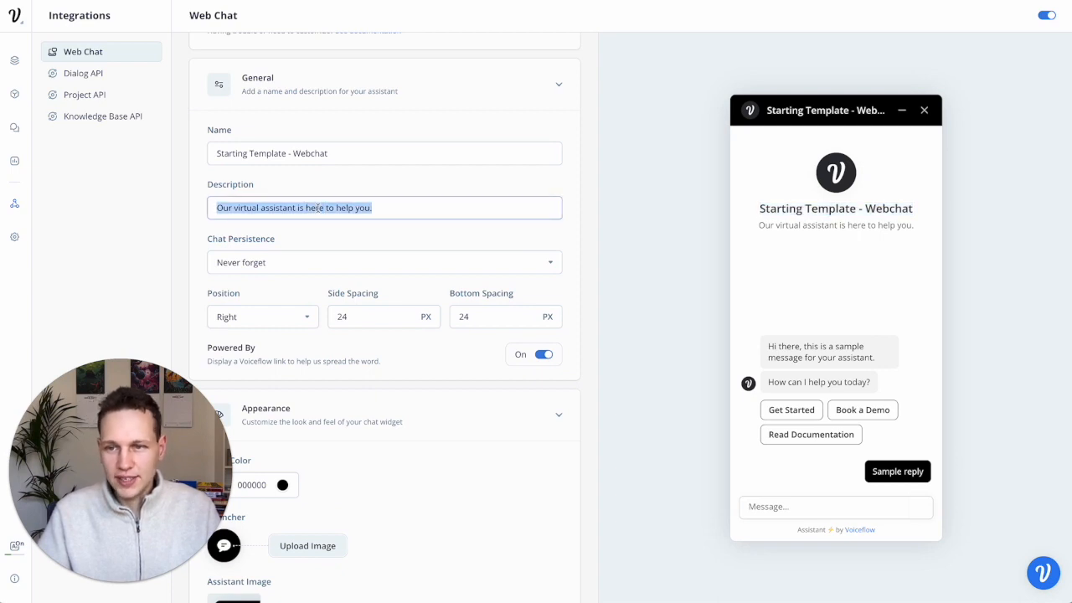
triple_click(278, 154)
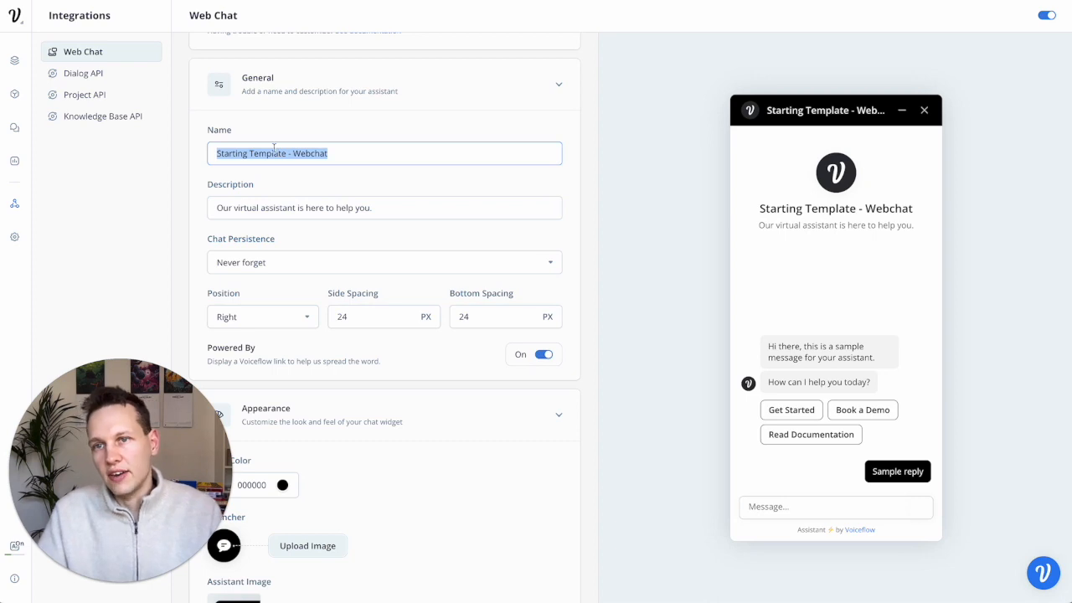
type("Inlingua AI Assistant")
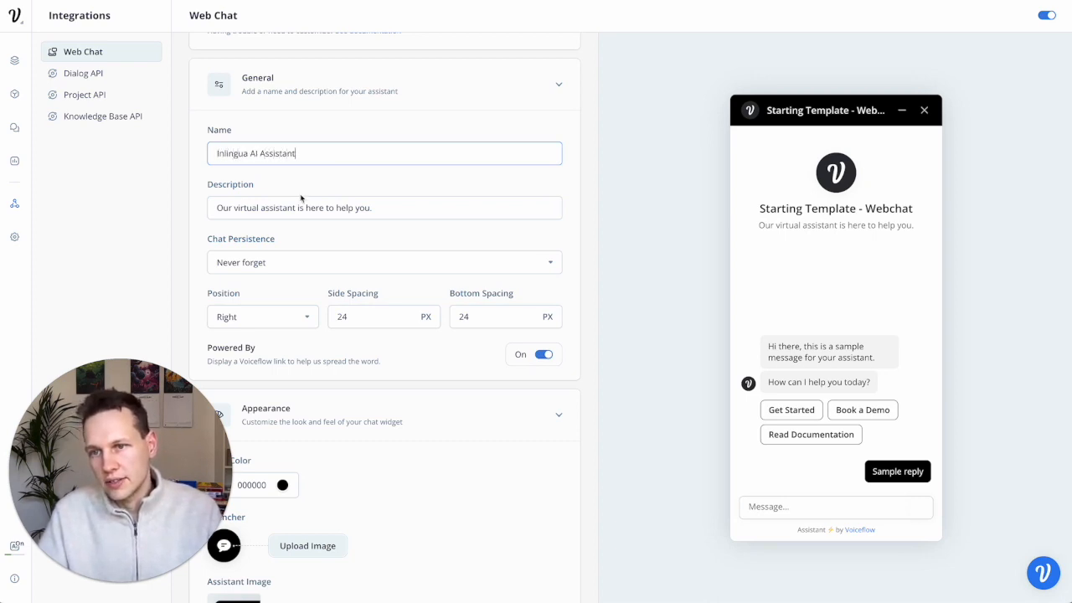
- Set the description to 'Here to answer you questions' and keep Chat Persistence at Never forget
triple_click(301, 198)
type("Here to an")
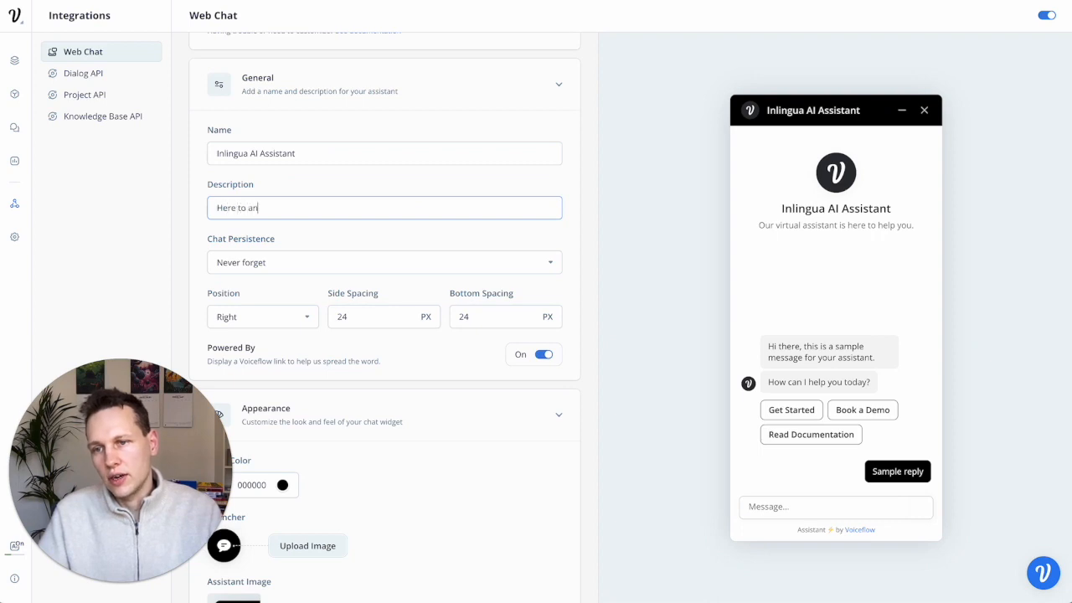
left_click(474, 244)
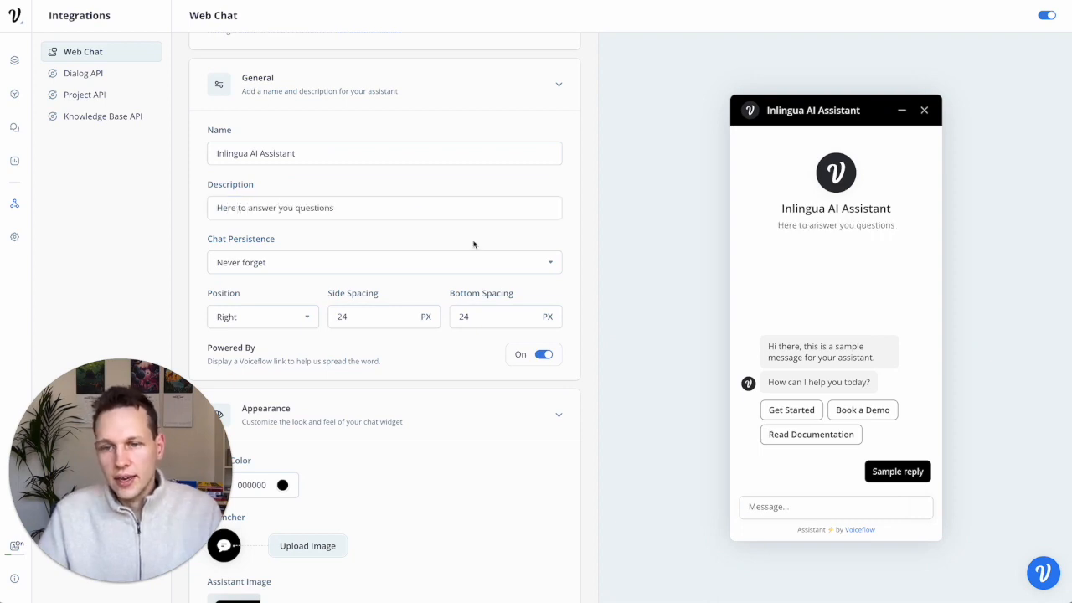
left_click(504, 270)
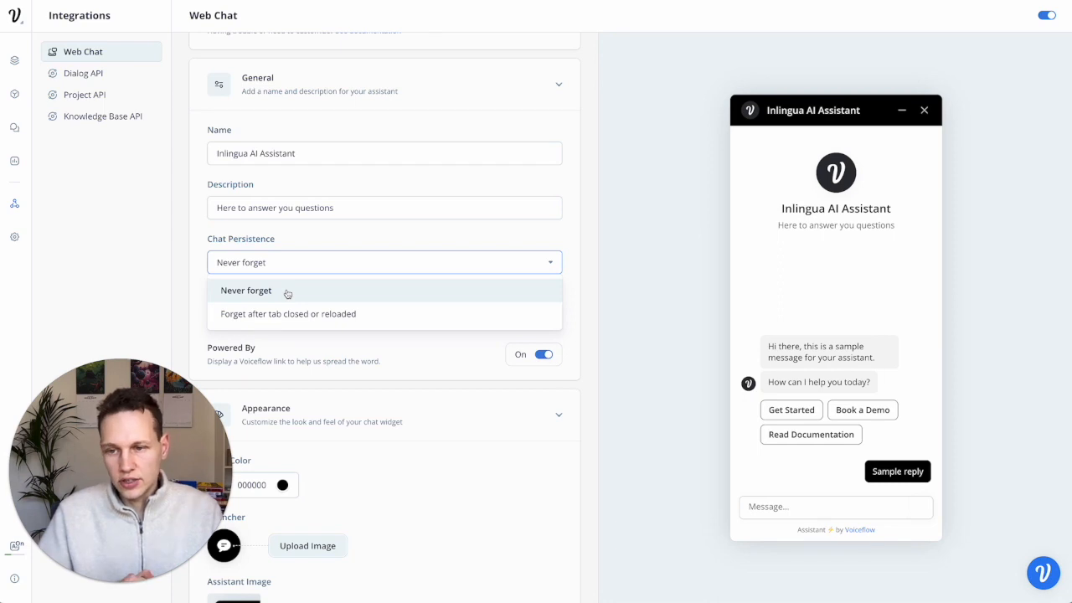
left_click(622, 300)
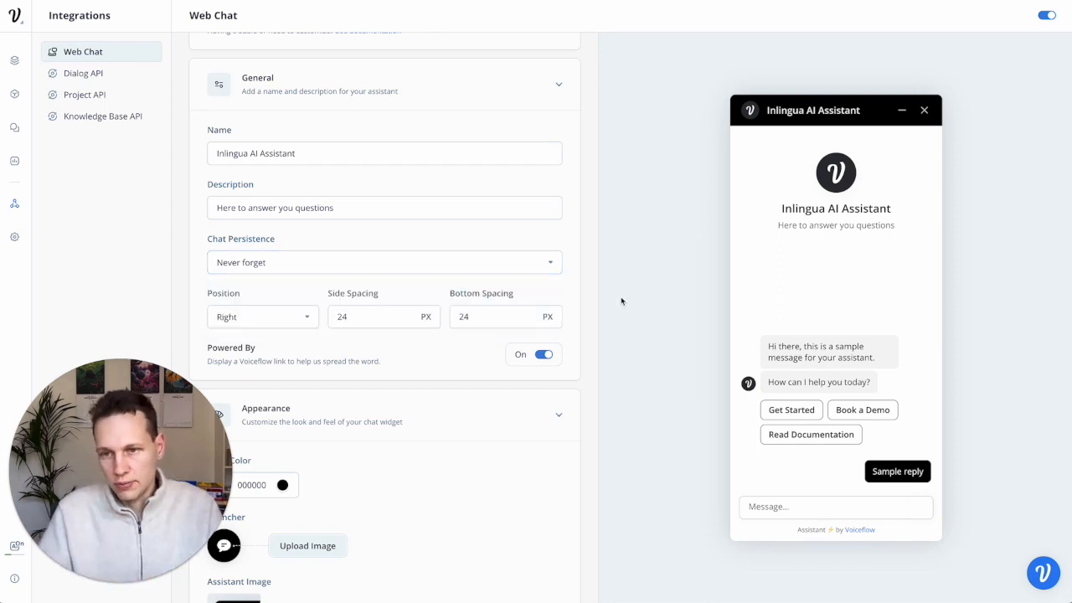